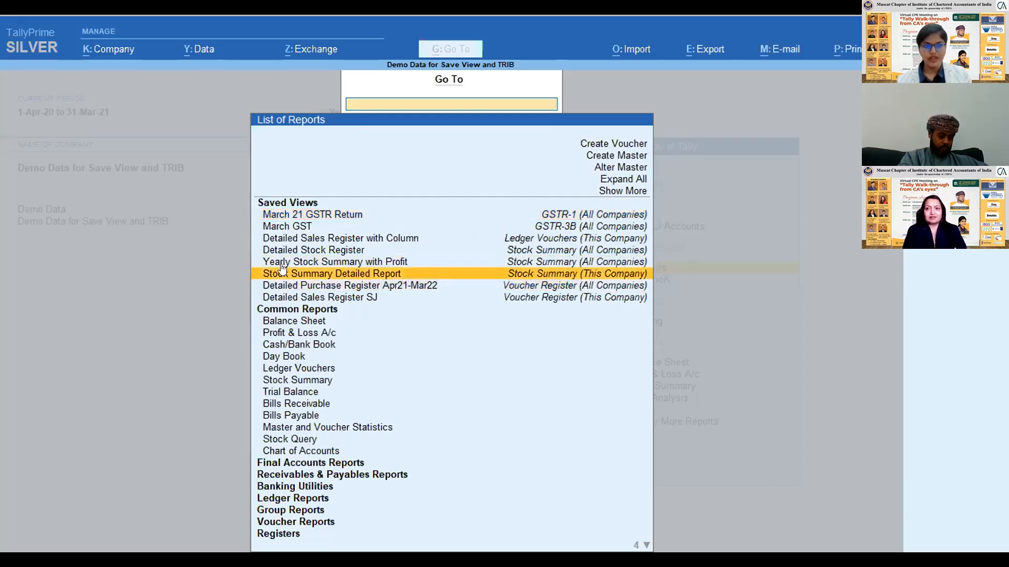
- Look through the saved views in the list of reports and close the list
{"action": "key", "text": "Up"}
{"action": "key", "text": "Up"}
{"action": "key", "text": "Up"}
{"action": "key", "text": "Up"}
{"action": "key", "text": "Up"}
{"action": "key", "text": "Up"}
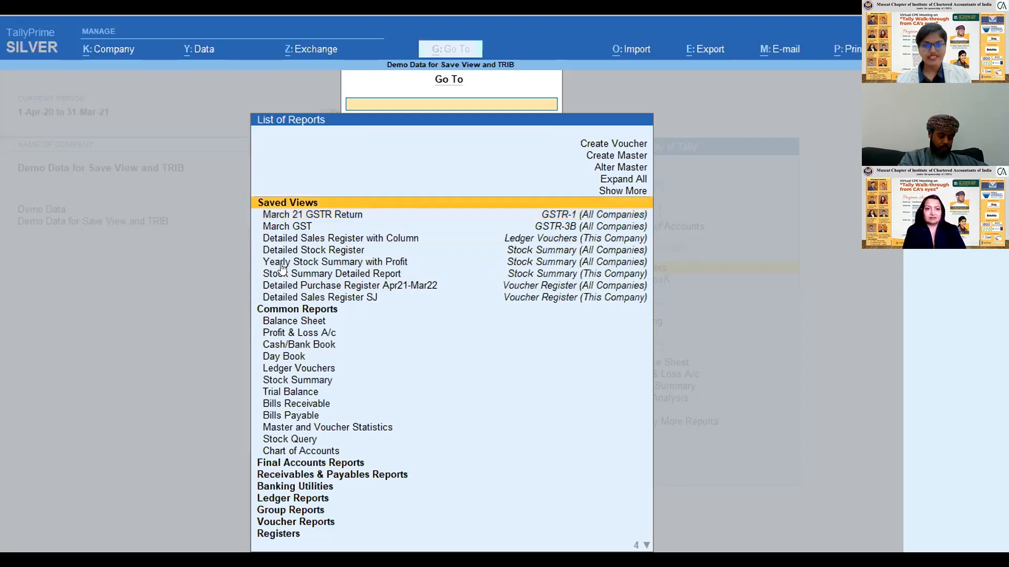
{"action": "key", "text": "Down"}
{"action": "key", "text": "Down"}
{"action": "key", "text": "Down"}
{"action": "key", "text": "Down"}
{"action": "key", "text": "Down"}
{"action": "key", "text": "Down"}
{"action": "key", "text": "Down"}
{"action": "key", "text": "Down"}
{"action": "key", "text": "Down"}
{"action": "key", "text": "Down"}
{"action": "key", "text": "Up"}
{"action": "key", "text": "Up"}
{"action": "key", "text": "Up"}
{"action": "key", "text": "Up"}
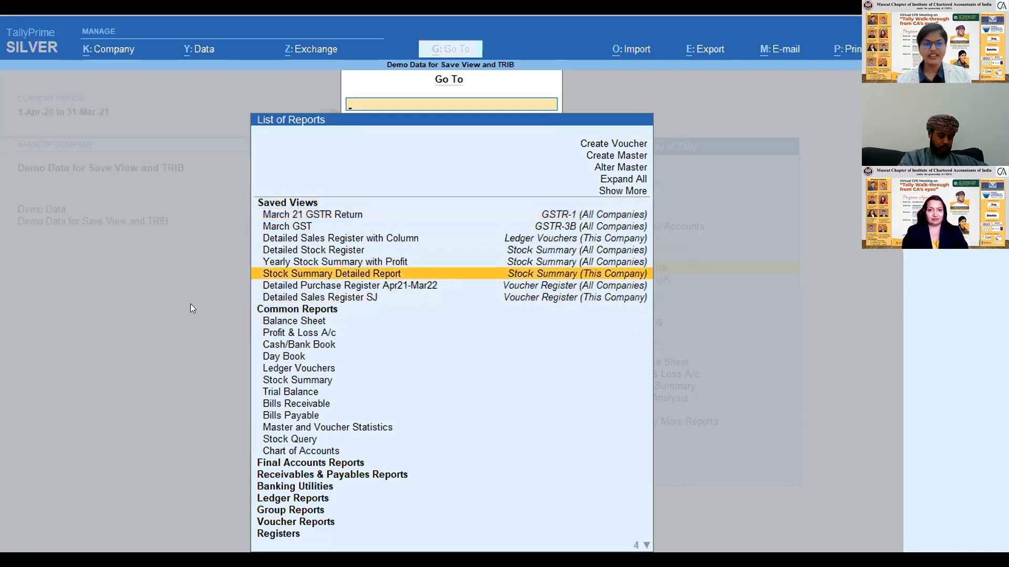
{"action": "key", "text": "Escape"}
- Open the Stock Summary report from the Gateway of Tally
{"action": "key", "text": "Down"}
{"action": "key", "text": "Down"}
{"action": "key", "text": "Down"}
{"action": "key", "text": "Down"}
{"action": "left_click", "coordinate": [580, 383]}
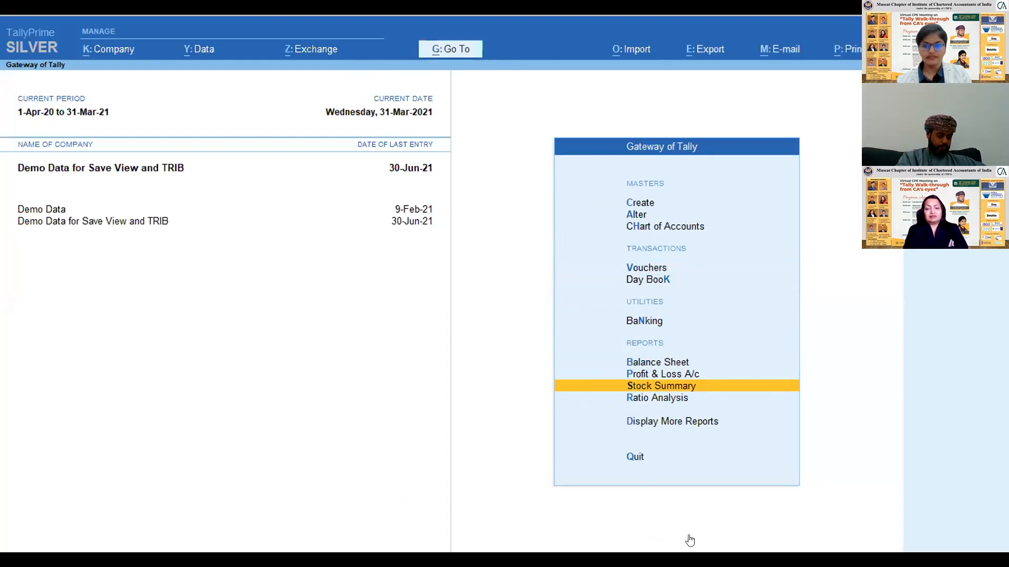
{"action": "key", "text": "Return"}
{"action": "left_click", "coordinate": [713, 339]}
- Examine the closing quantities, rates and values of the stock items in the Stock Summary
{"action": "key", "text": "Down"}
{"action": "key", "text": "Down"}
{"action": "key", "text": "Down"}
{"action": "key", "text": "Down"}
{"action": "key", "text": "Down"}
{"action": "key", "text": "Down"}
{"action": "key", "text": "Down"}
{"action": "key", "text": "Down"}
{"action": "key", "text": "Down"}
{"action": "key", "text": "Down"}
{"action": "key", "text": "Down"}
{"action": "key", "text": "Down"}
{"action": "key", "text": "Down"}
{"action": "key", "text": "Down"}
{"action": "key", "text": "Down"}
{"action": "key", "text": "Down"}
{"action": "key", "text": "Down"}
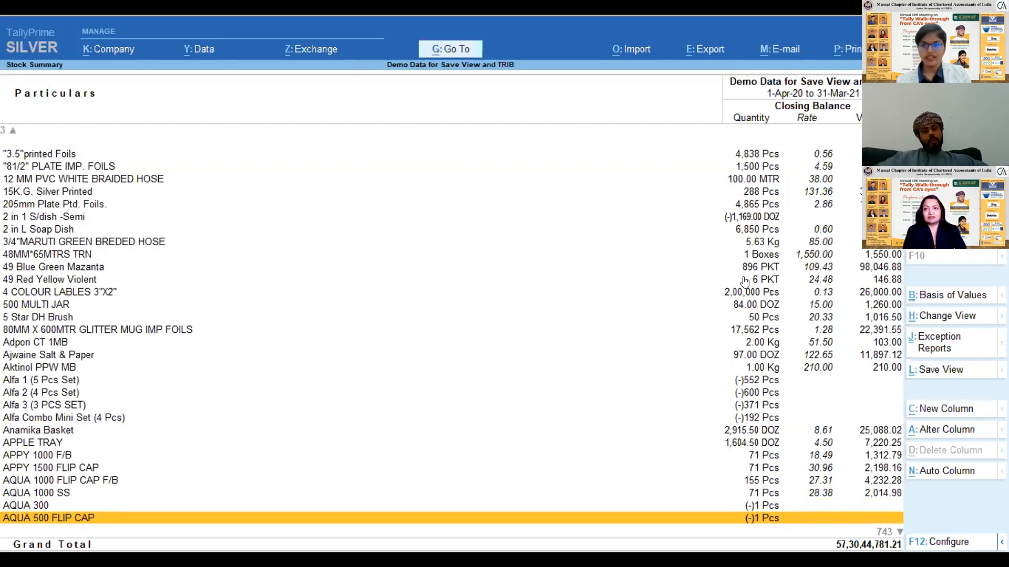
{"action": "scroll", "coordinate": [764, 318], "scroll_direction": "up", "scroll_amount": 10}
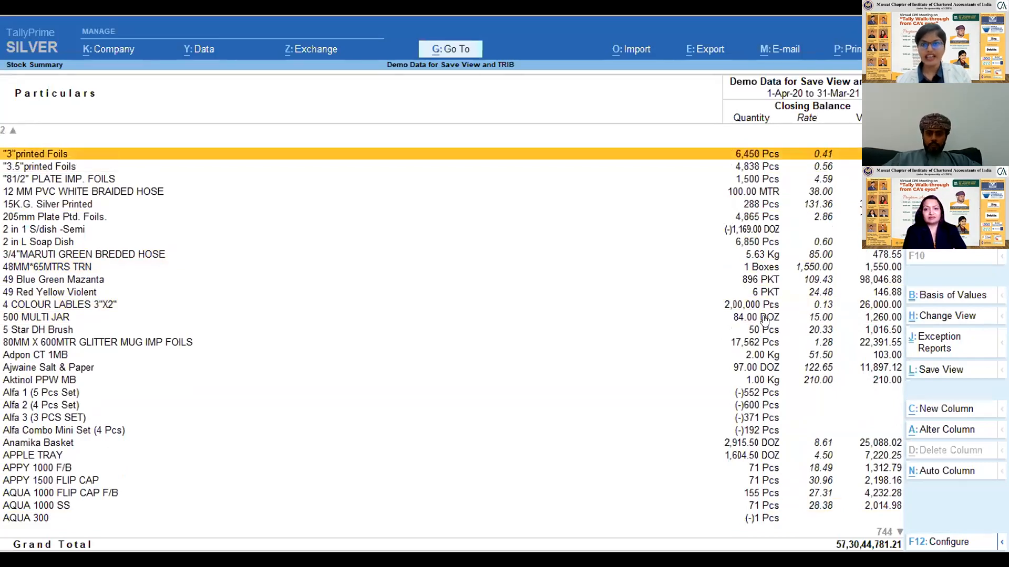
{"action": "scroll", "coordinate": [765, 320], "scroll_direction": "down", "scroll_amount": 2}
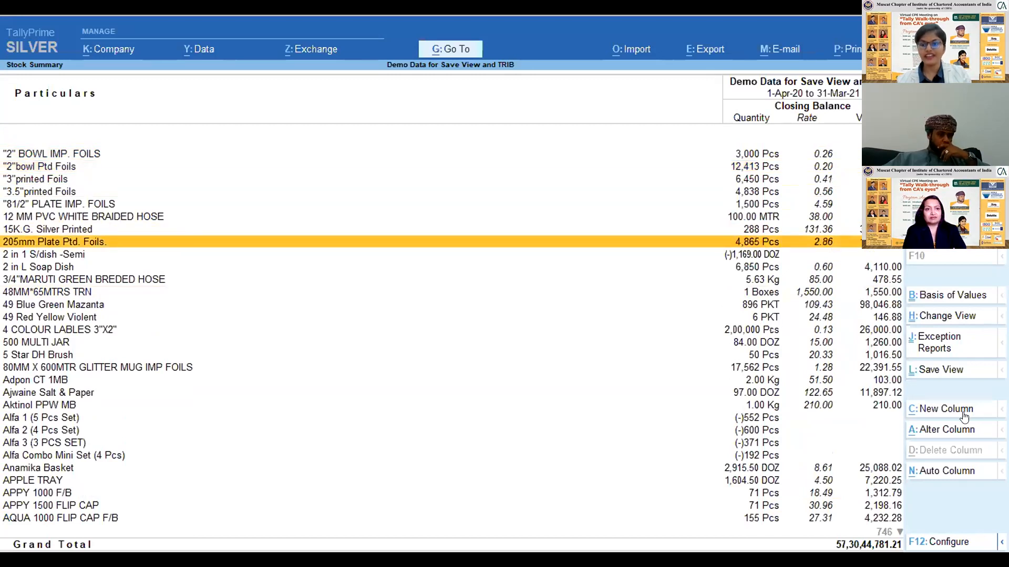
- Configure the Stock Summary to show the opening balance, goods inwards and goods outwards
{"action": "left_click", "coordinate": [935, 541]}
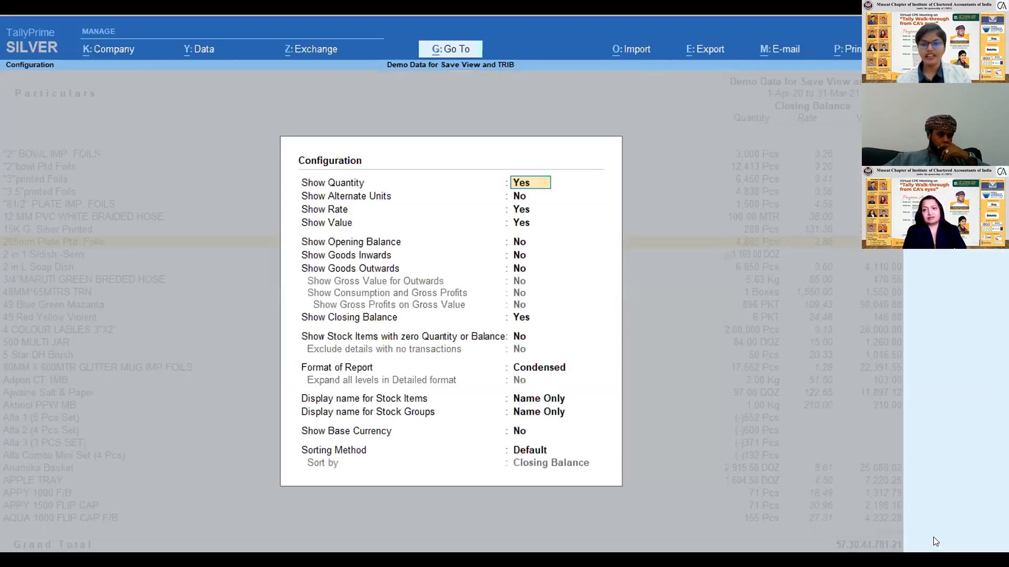
{"action": "key", "text": "Down"}
{"action": "key", "text": "Down"}
{"action": "key", "text": "Down"}
{"action": "key", "text": "Down"}
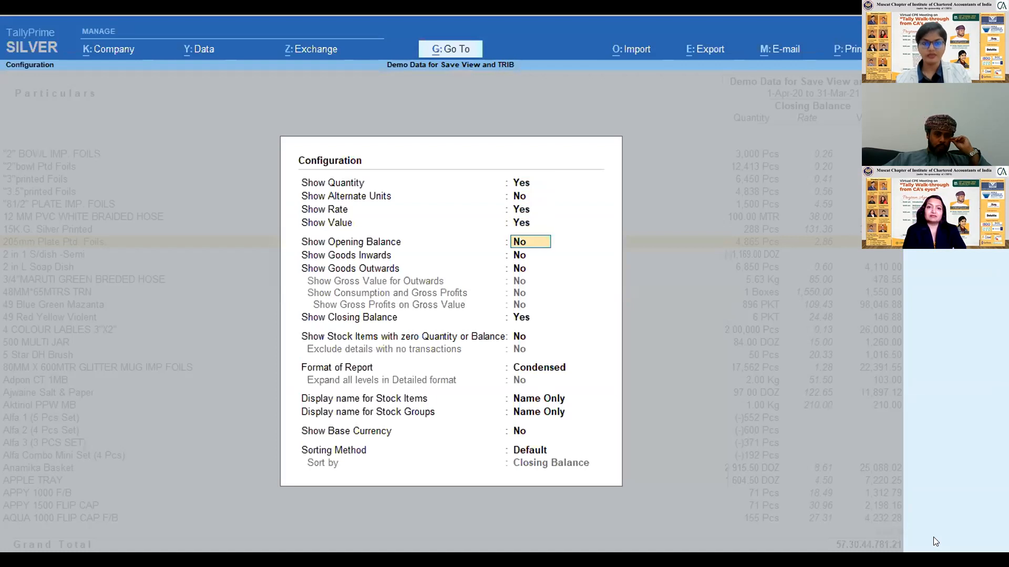
{"action": "key", "text": "y"}
{"action": "key", "text": "y"}
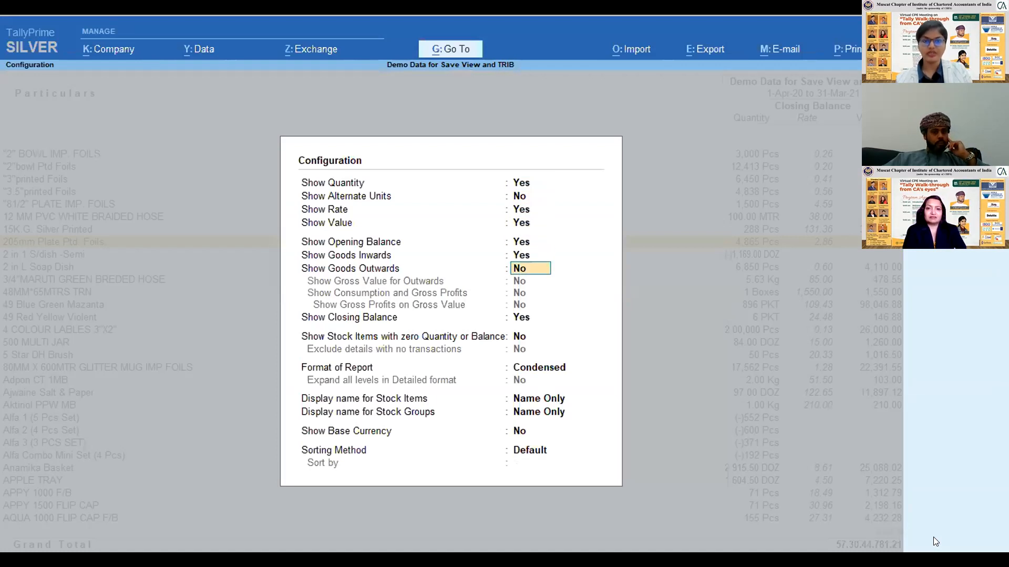
- Include stock items with zero quantity or balance and set the report format to Detailed, keeping the Default sorting method
{"action": "key", "text": "y"}
{"action": "key", "text": "Down"}
{"action": "key", "text": "Down"}
{"action": "key", "text": "Down"}
{"action": "key", "text": "Up"}
{"action": "key", "text": "y"}
{"action": "key", "text": "Down"}
{"action": "key", "text": "Down"}
{"action": "key", "text": "Return"}
{"action": "key", "text": "Down"}
{"action": "key", "text": "Down"}
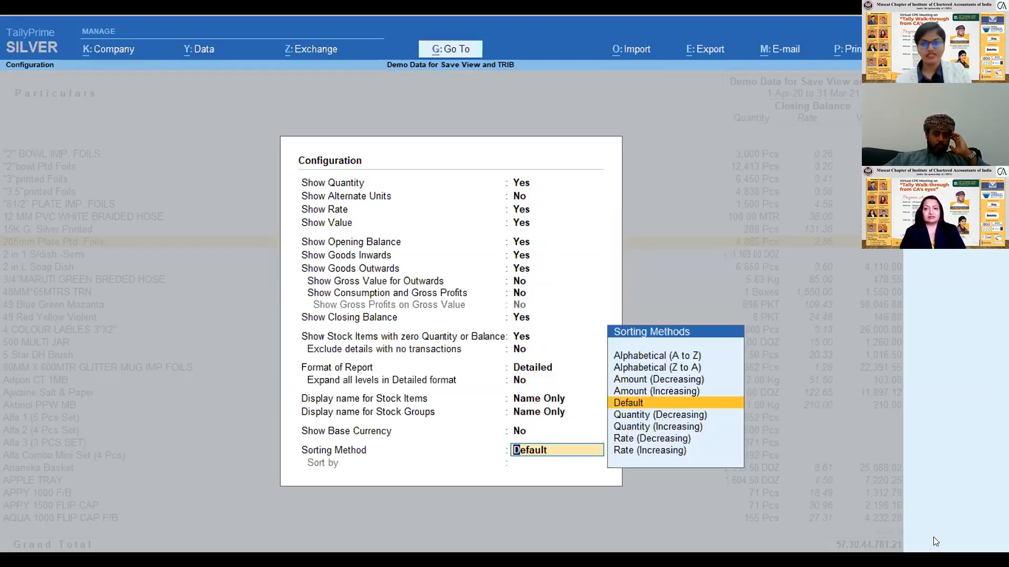
{"action": "key", "text": "Return"}
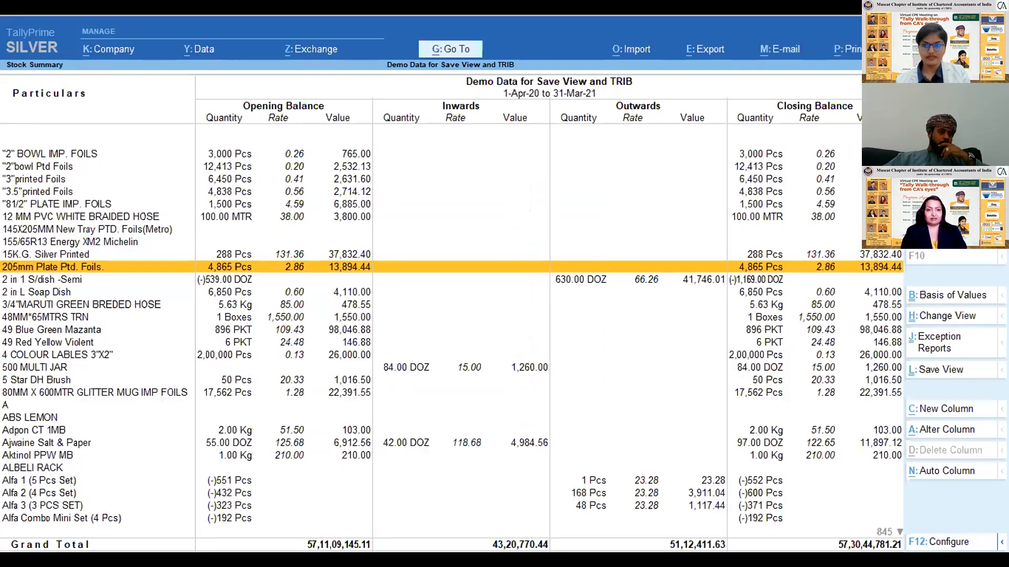
- Show the consumption, gross profit and profit percentage columns under Outwards in the Stock Summary
{"action": "key", "text": "F7"}
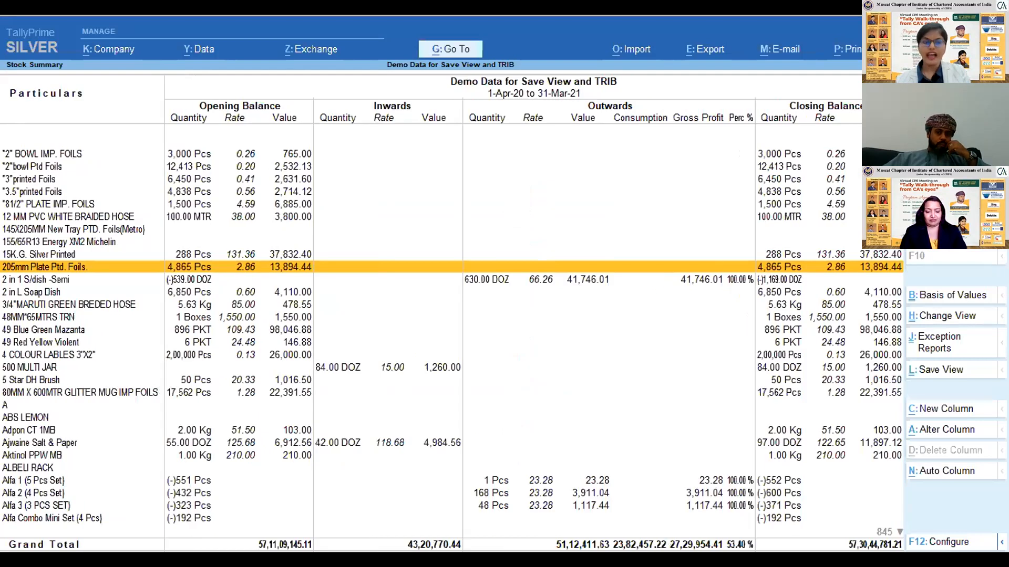
{"action": "key", "text": "Up"}
{"action": "key", "text": "Up"}
{"action": "key", "text": "Up"}
{"action": "key", "text": "Up"}
{"action": "key", "text": "Up"}
{"action": "key", "text": "Up"}
{"action": "key", "text": "Up"}
{"action": "key", "text": "Up"}
{"action": "key", "text": "Up"}
{"action": "key", "text": "Down"}
{"action": "key", "text": "Down"}
{"action": "key", "text": "Down"}
{"action": "key", "text": "Down"}
{"action": "key", "text": "Down"}
{"action": "key", "text": "Down"}
{"action": "key", "text": "Down"}
{"action": "key", "text": "Down"}
{"action": "key", "text": "Down"}
{"action": "key", "text": "Down"}
{"action": "key", "text": "Down"}
{"action": "key", "text": "Down"}
{"action": "key", "text": "Down"}
{"action": "key", "text": "Down"}
{"action": "key", "text": "Down"}
{"action": "key", "text": "Down"}
{"action": "key", "text": "Down"}
{"action": "key", "text": "Down"}
{"action": "key", "text": "Down"}
{"action": "key", "text": "Down"}
{"action": "key", "text": "Down"}
{"action": "key", "text": "Down"}
{"action": "key", "text": "Down"}
{"action": "key", "text": "Down"}
{"action": "key", "text": "Down"}
{"action": "key", "text": "Down"}
{"action": "key", "text": "Down"}
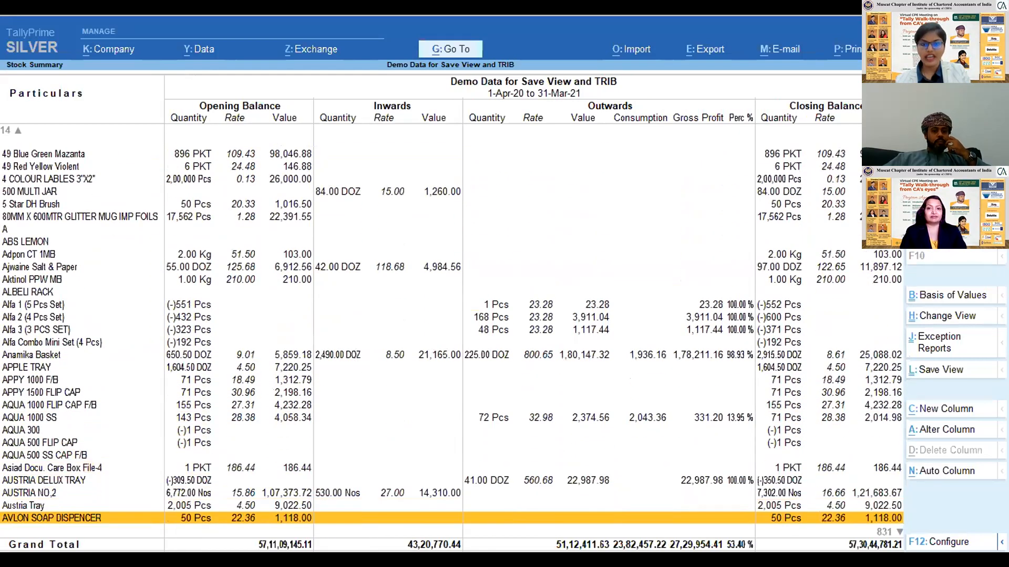
- Review the outward values, consumption and gross profit of the individual stock items
{"action": "key", "text": "Down"}
{"action": "key", "text": "Down"}
{"action": "key", "text": "Down"}
{"action": "key", "text": "Down"}
{"action": "key", "text": "Down"}
{"action": "key", "text": "Down"}
{"action": "key", "text": "Down"}
{"action": "key", "text": "Down"}
{"action": "key", "text": "Down"}
{"action": "key", "text": "Down"}
{"action": "key", "text": "Down"}
{"action": "key", "text": "Down"}
{"action": "key", "text": "Down"}
{"action": "key", "text": "Down"}
{"action": "key", "text": "Down"}
{"action": "key", "text": "Down"}
{"action": "key", "text": "Down"}
{"action": "key", "text": "Down"}
{"action": "key", "text": "Down"}
{"action": "key", "text": "Down"}
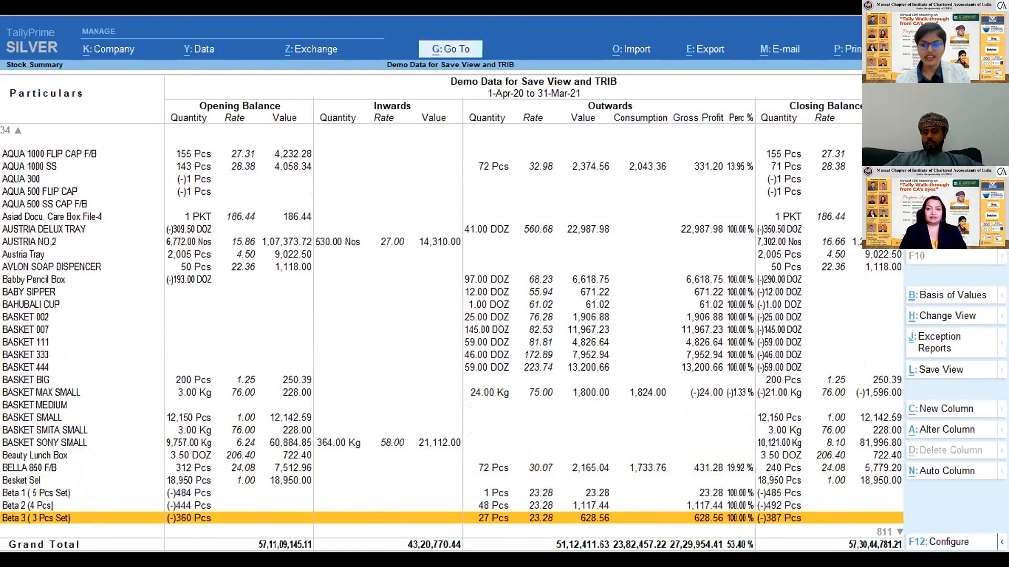
{"action": "key", "text": "Down"}
{"action": "key", "text": "Down"}
{"action": "key", "text": "Down"}
{"action": "key", "text": "Down"}
{"action": "key", "text": "Down"}
{"action": "key", "text": "Down"}
{"action": "key", "text": "Down"}
{"action": "key", "text": "Down"}
{"action": "key", "text": "Down"}
{"action": "key", "text": "Down"}
{"action": "key", "text": "Down"}
{"action": "key", "text": "Down"}
{"action": "key", "text": "Down"}
{"action": "key", "text": "Down"}
{"action": "key", "text": "Down"}
{"action": "key", "text": "Down"}
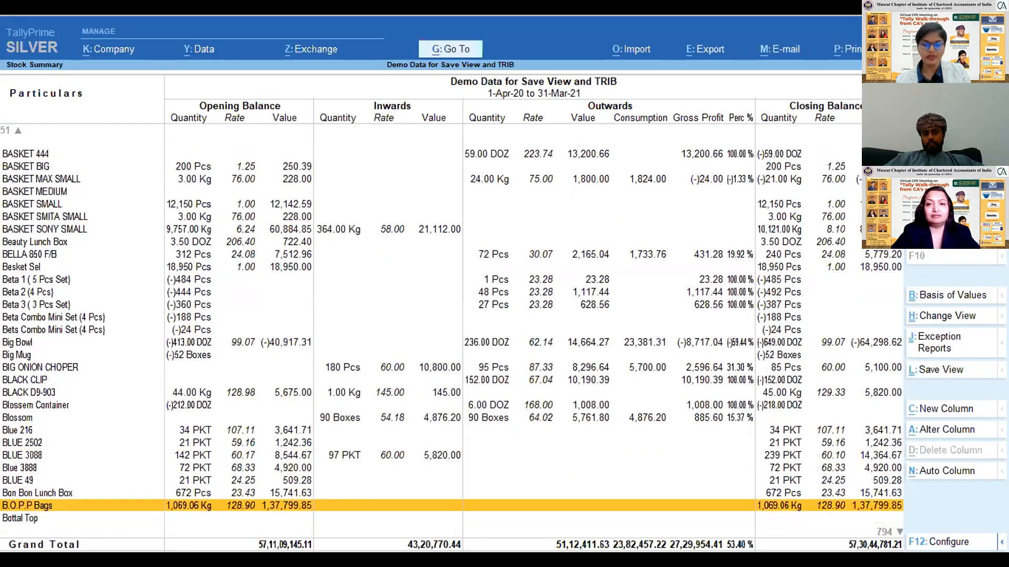
{"action": "key", "text": "Up"}
{"action": "key", "text": "Up"}
{"action": "key", "text": "Up"}
{"action": "key", "text": "Up"}
{"action": "key", "text": "Up"}
{"action": "key", "text": "Up"}
{"action": "key", "text": "Up"}
{"action": "key", "text": "Up"}
{"action": "key", "text": "Up"}
{"action": "key", "text": "Up"}
{"action": "key", "text": "Up"}
{"action": "key", "text": "Up"}
{"action": "key", "text": "Up"}
{"action": "key", "text": "Up"}
{"action": "key", "text": "Up"}
{"action": "key", "text": "Up"}
{"action": "key", "text": "Up"}
{"action": "key", "text": "Up"}
{"action": "key", "text": "Up"}
{"action": "key", "text": "Up"}
{"action": "key", "text": "Up"}
{"action": "key", "text": "Up"}
{"action": "key", "text": "Up"}
{"action": "key", "text": "Up"}
{"action": "key", "text": "Up"}
{"action": "key", "text": "Up"}
{"action": "key", "text": "Up"}
{"action": "key", "text": "Up"}
{"action": "key", "text": "Up"}
{"action": "key", "text": "Up"}
{"action": "key", "text": "Up"}
{"action": "key", "text": "Up"}
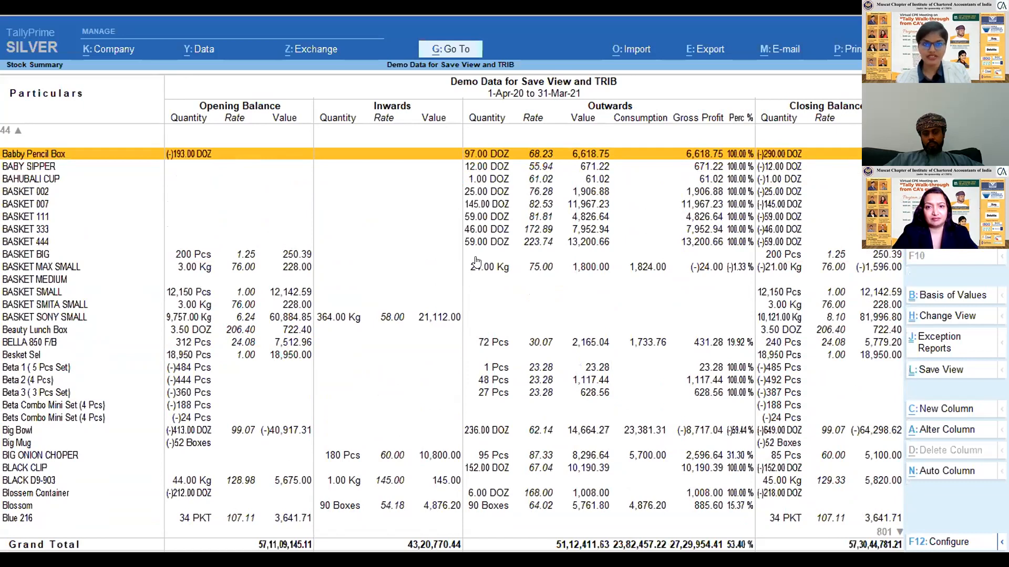
{"action": "key", "text": "Up"}
{"action": "key", "text": "Up"}
{"action": "key", "text": "Up"}
{"action": "key", "text": "Up"}
{"action": "key", "text": "Up"}
{"action": "key", "text": "Up"}
{"action": "key", "text": "Up"}
{"action": "key", "text": "Up"}
{"action": "key", "text": "Up"}
{"action": "key", "text": "Up"}
{"action": "key", "text": "Up"}
{"action": "key", "text": "Up"}
{"action": "key", "text": "Up"}
{"action": "key", "text": "Up"}
{"action": "key", "text": "Up"}
{"action": "key", "text": "Up"}
{"action": "key", "text": "Up"}
{"action": "key", "text": "Up"}
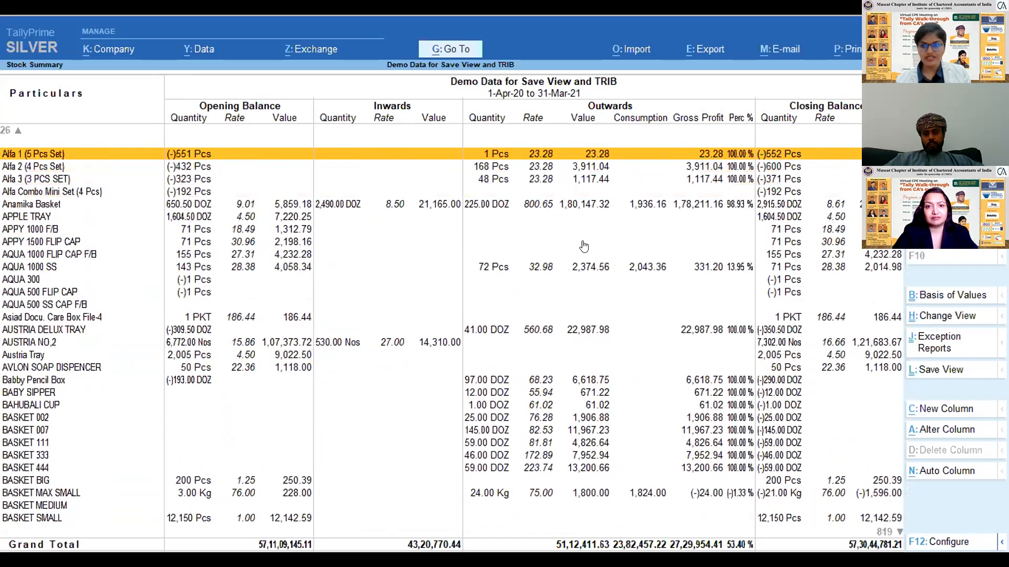
{"action": "key", "text": "Up"}
{"action": "key", "text": "Up"}
{"action": "key", "text": "Up"}
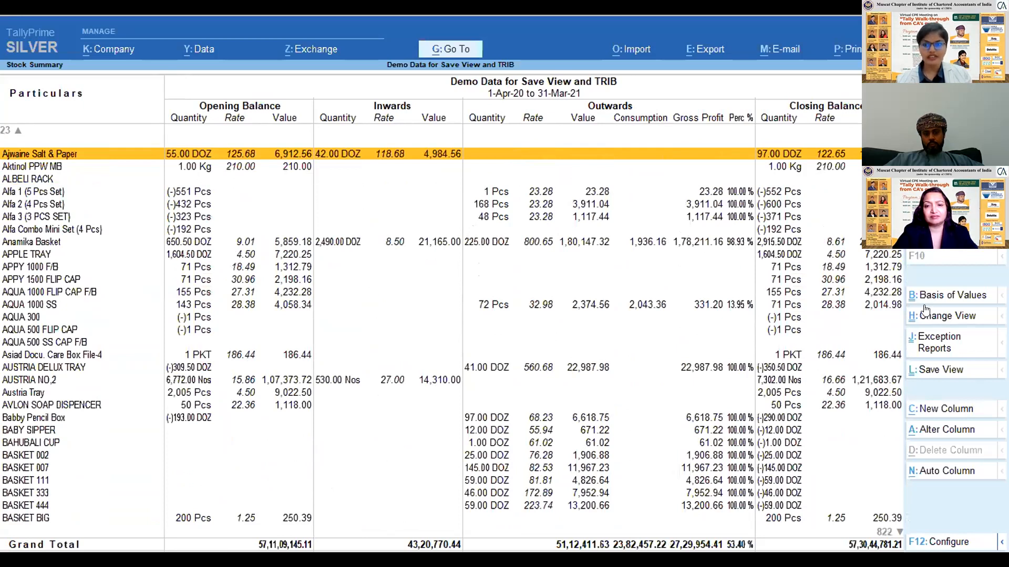
- Start saving the current report view under the name "Profitability Report Detailed Stock"
{"action": "left_click", "coordinate": [944, 371]}
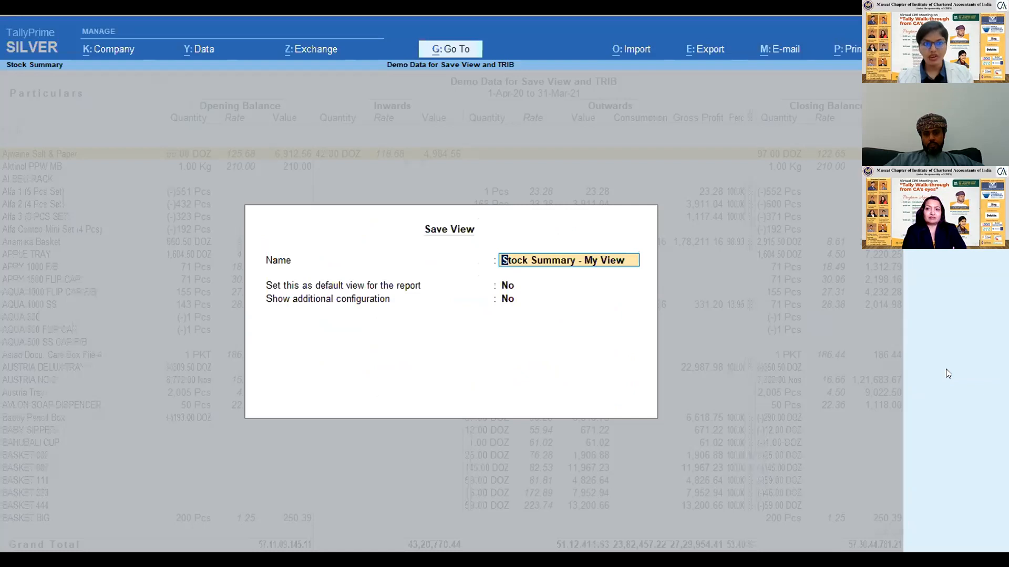
{"action": "type", "text": "Profitt"}
{"action": "key", "text": "BackSpace"}
{"action": "type", "text": "ability Report Detailed Stock"}
{"action": "key", "text": "Return"}
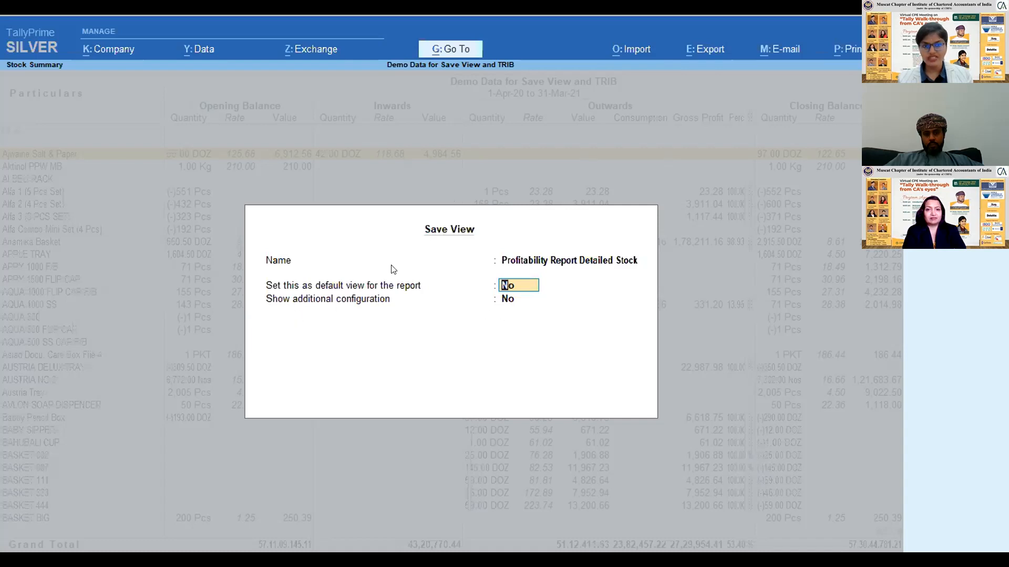
- Show the additional configuration, restrict the view to This Company without the selected master or period, and save it
{"action": "key", "text": "Return"}
{"action": "type", "text": "y"}
{"action": "key", "text": "Return"}
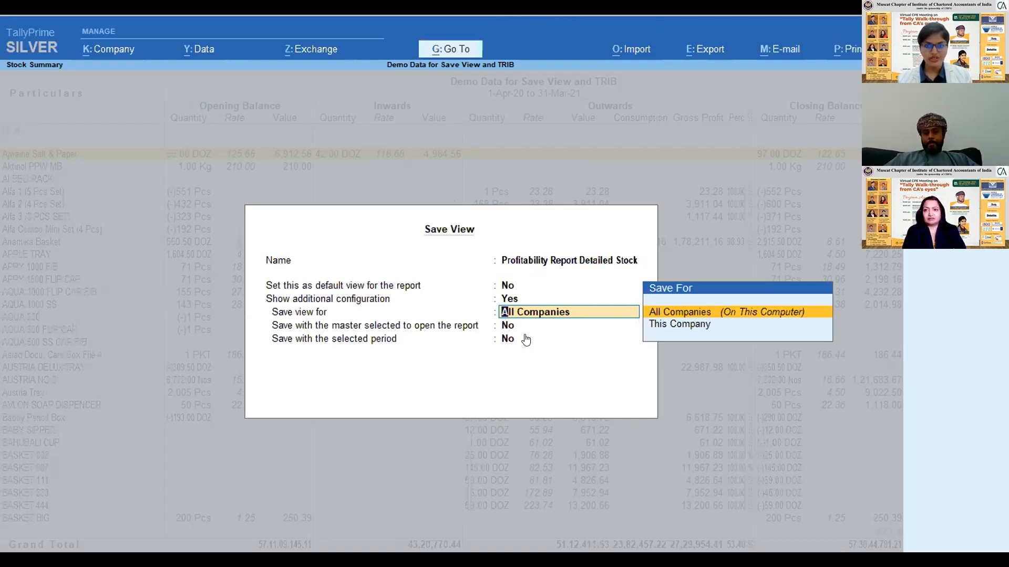
{"action": "key", "text": "Down"}
{"action": "key", "text": "Return"}
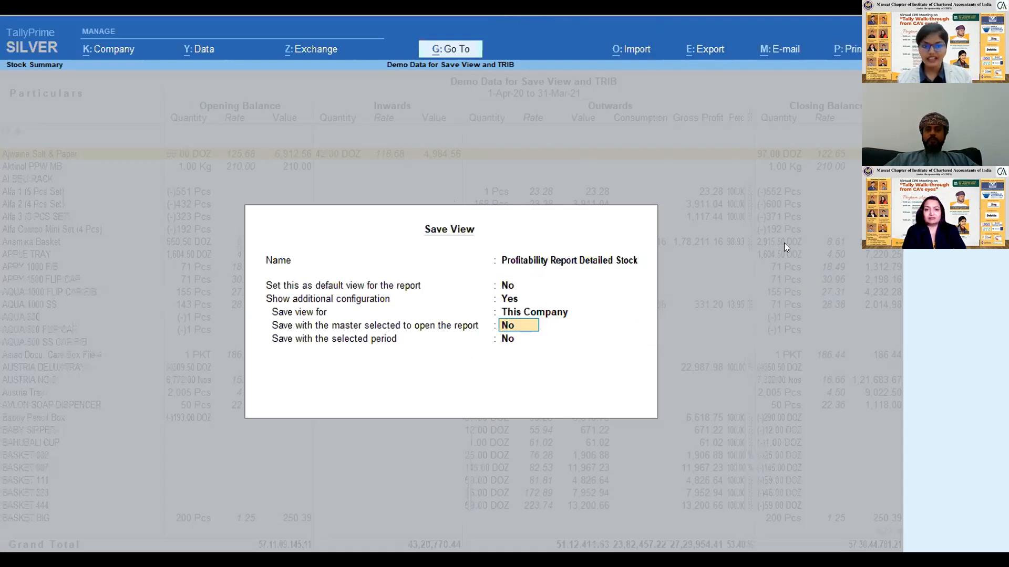
{"action": "key", "text": "Return"}
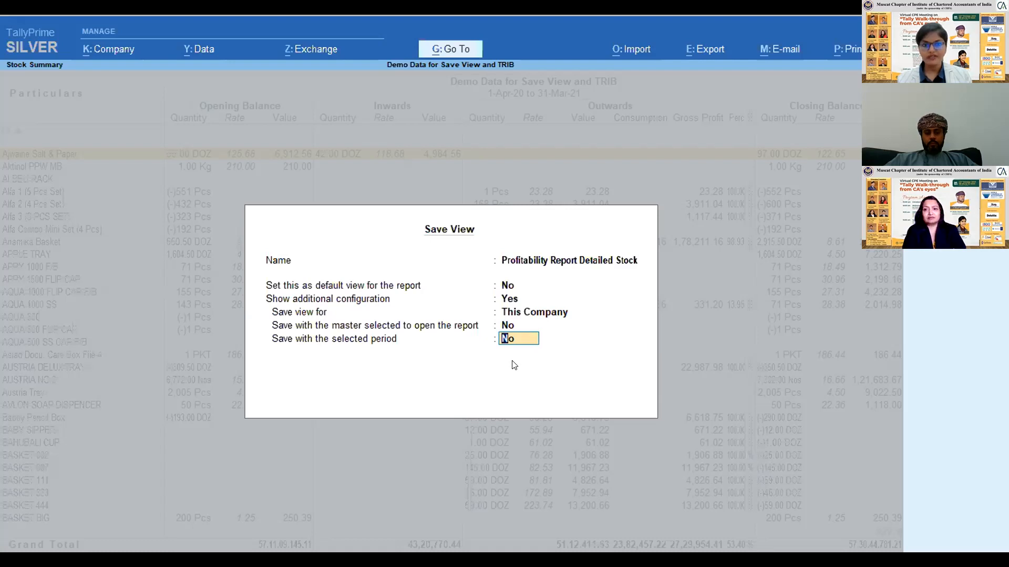
{"action": "key", "text": "Return"}
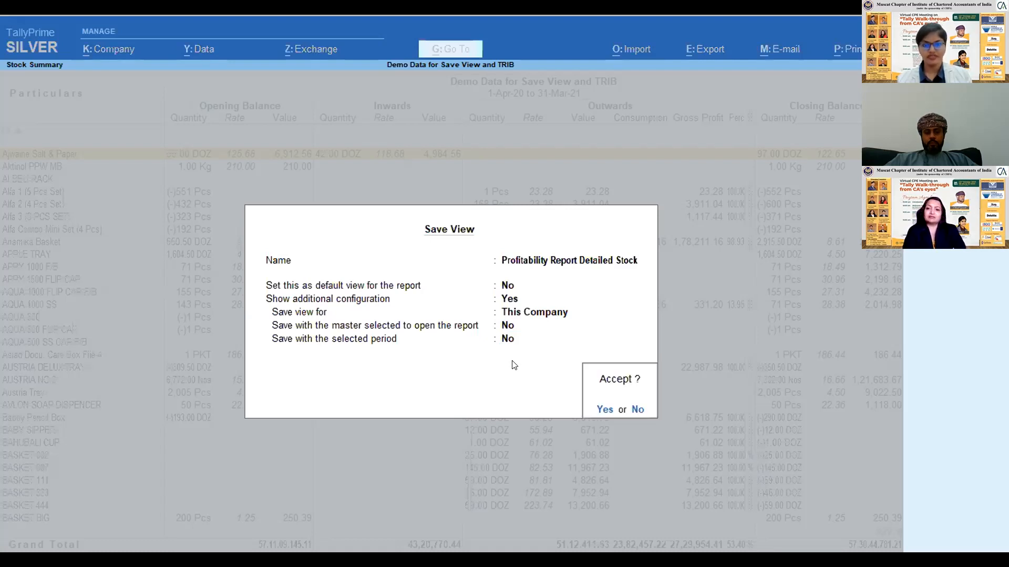
{"action": "key", "text": "Return"}
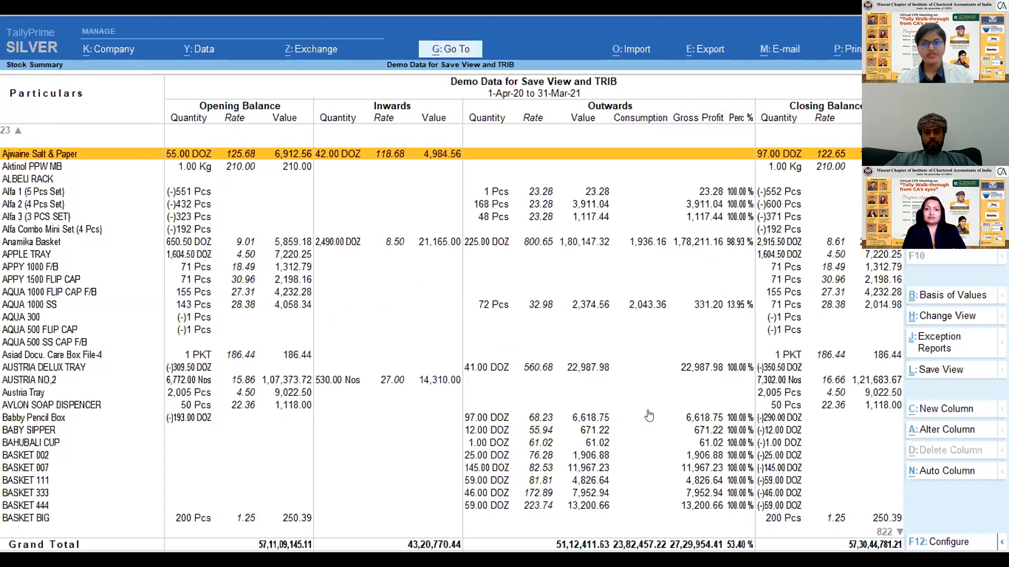
- Return to the Gateway of Tally and reopen the Stock Summary report
{"action": "key", "text": "Escape"}
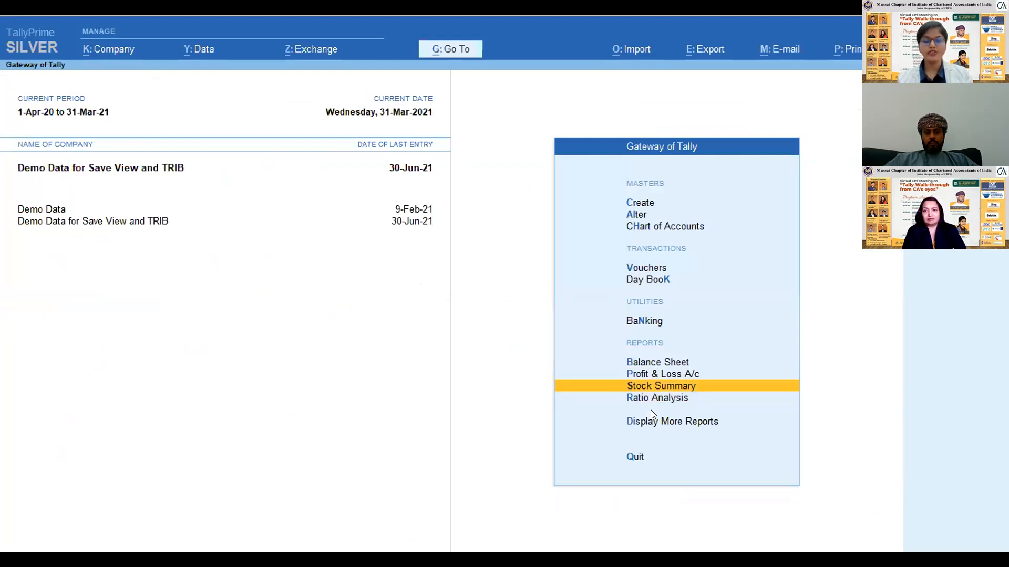
{"action": "key", "text": "Up"}
{"action": "key", "text": "Up"}
{"action": "key", "text": "Up"}
{"action": "key", "text": "Down"}
{"action": "key", "text": "Down"}
{"action": "key", "text": "Down"}
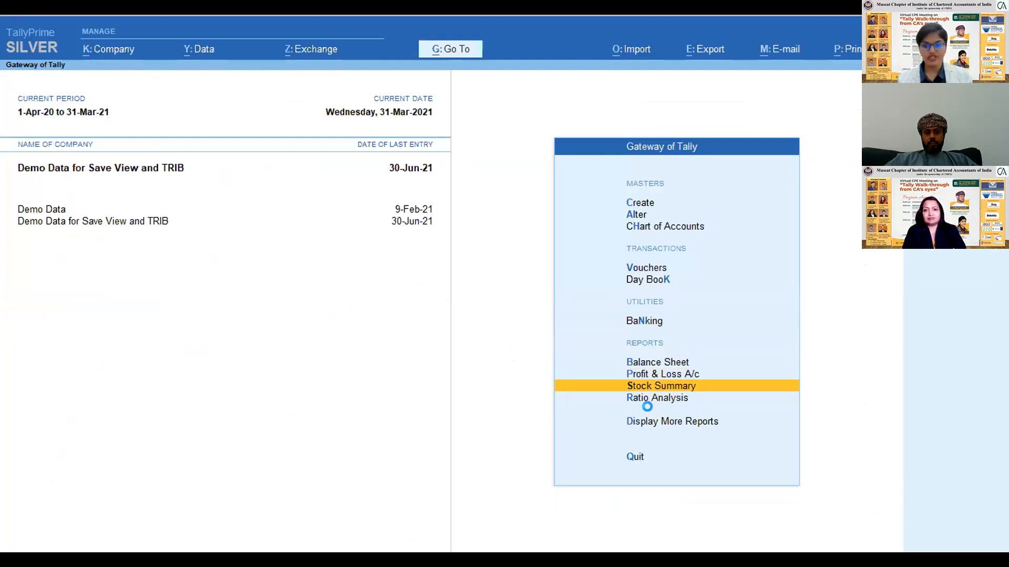
{"action": "key", "text": "Return"}
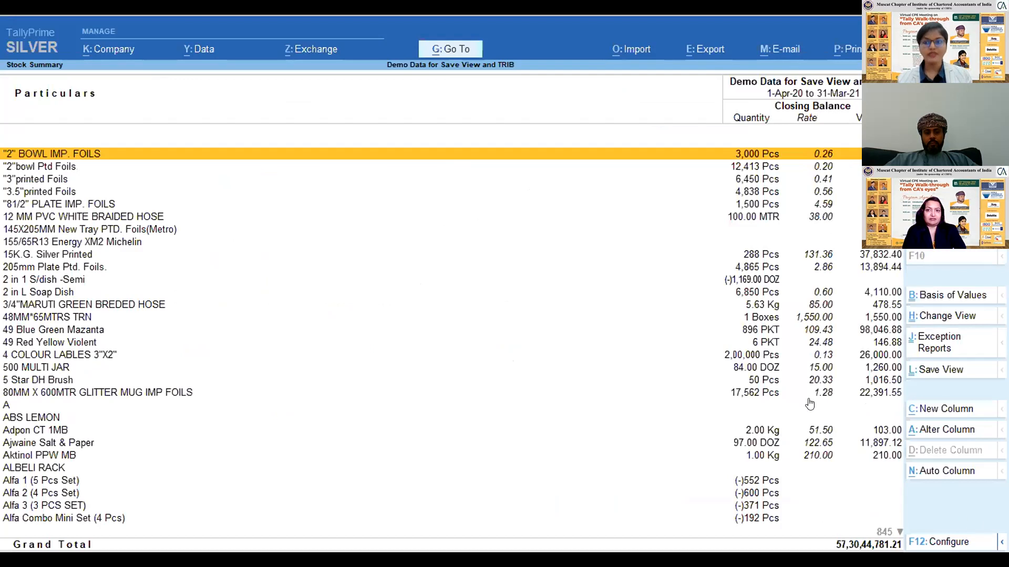
- Switch the Stock Summary to the saved view Profitability Report Detailed Stock, check its items, and return to the Gateway of Tally
{"action": "left_click", "coordinate": [949, 317]}
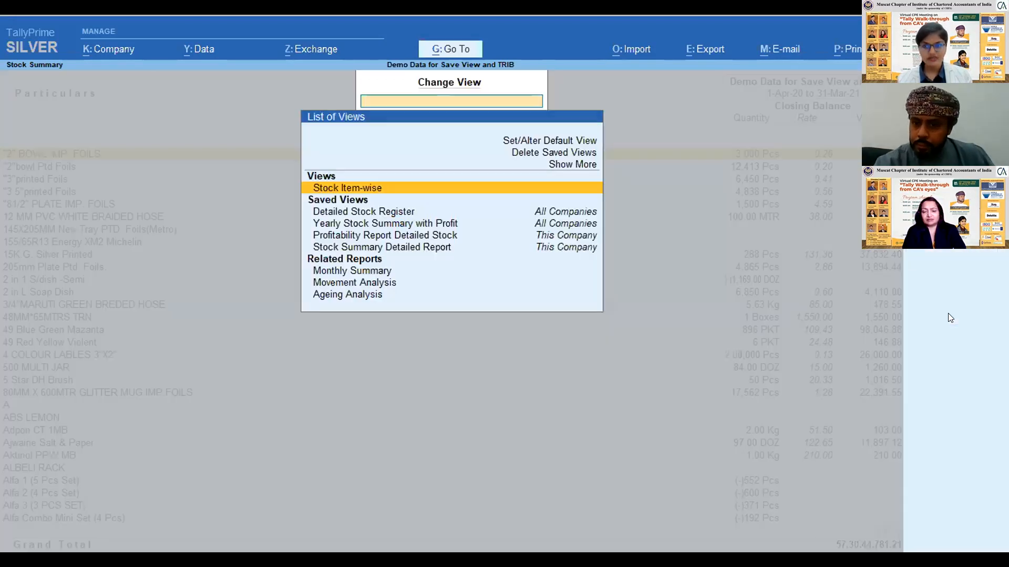
{"action": "key", "text": "Down"}
{"action": "key", "text": "Down"}
{"action": "key", "text": "Down"}
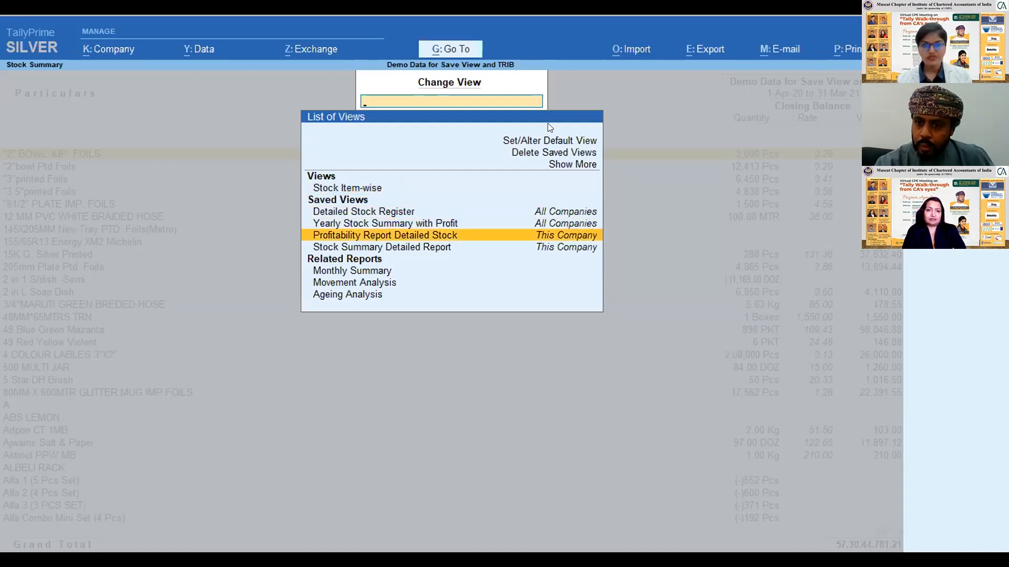
{"action": "left_click", "coordinate": [362, 236]}
{"action": "key", "text": "Down"}
{"action": "key", "text": "Down"}
{"action": "key", "text": "Down"}
{"action": "key", "text": "Down"}
{"action": "key", "text": "Down"}
{"action": "key", "text": "Down"}
{"action": "key", "text": "Down"}
{"action": "key", "text": "Down"}
{"action": "key", "text": "Down"}
{"action": "key", "text": "Down"}
{"action": "key", "text": "Down"}
{"action": "key", "text": "Down"}
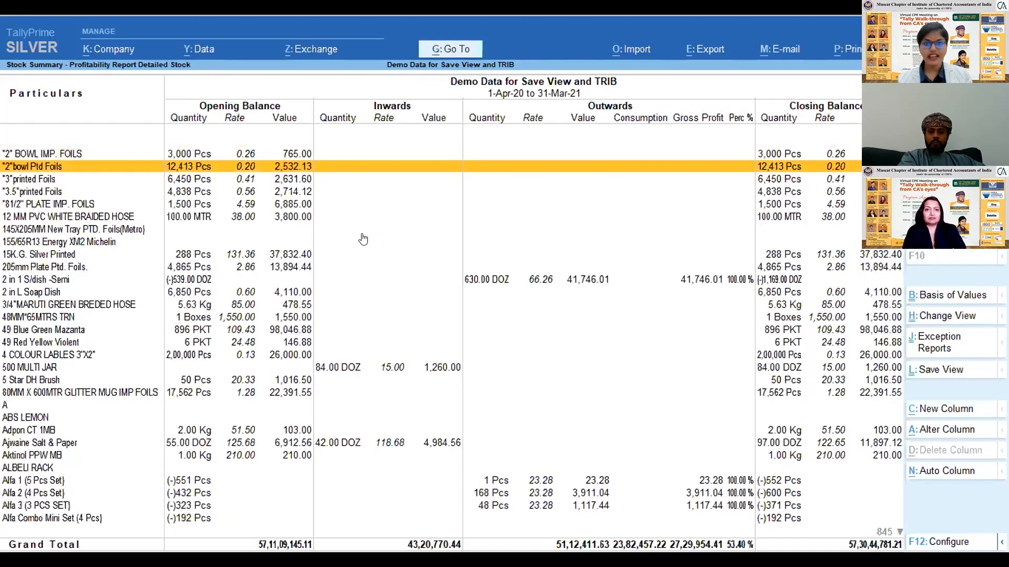
{"action": "key", "text": "Down"}
{"action": "key", "text": "Down"}
{"action": "key", "text": "Down"}
{"action": "key", "text": "Down"}
{"action": "key", "text": "Down"}
{"action": "key", "text": "Down"}
{"action": "key", "text": "Down"}
{"action": "key", "text": "Down"}
{"action": "key", "text": "Down"}
{"action": "key", "text": "Down"}
{"action": "key", "text": "Down"}
{"action": "key", "text": "Down"}
{"action": "key", "text": "Down"}
{"action": "key", "text": "Down"}
{"action": "key", "text": "Down"}
{"action": "key", "text": "Down"}
{"action": "key", "text": "Down"}
{"action": "key", "text": "Down"}
{"action": "key", "text": "Down"}
{"action": "key", "text": "Down"}
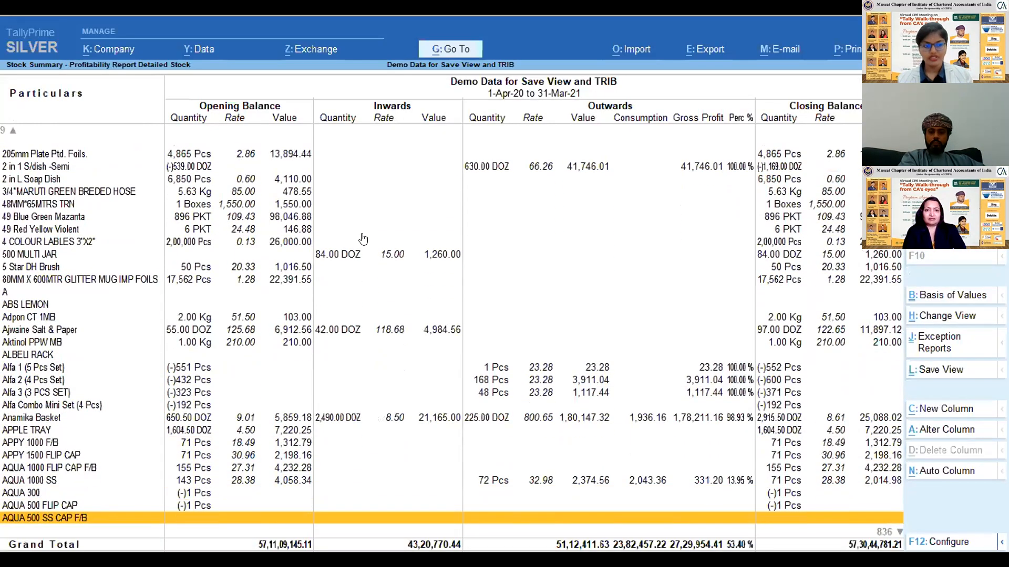
{"action": "key", "text": "Escape"}
{"action": "key", "text": "Escape"}
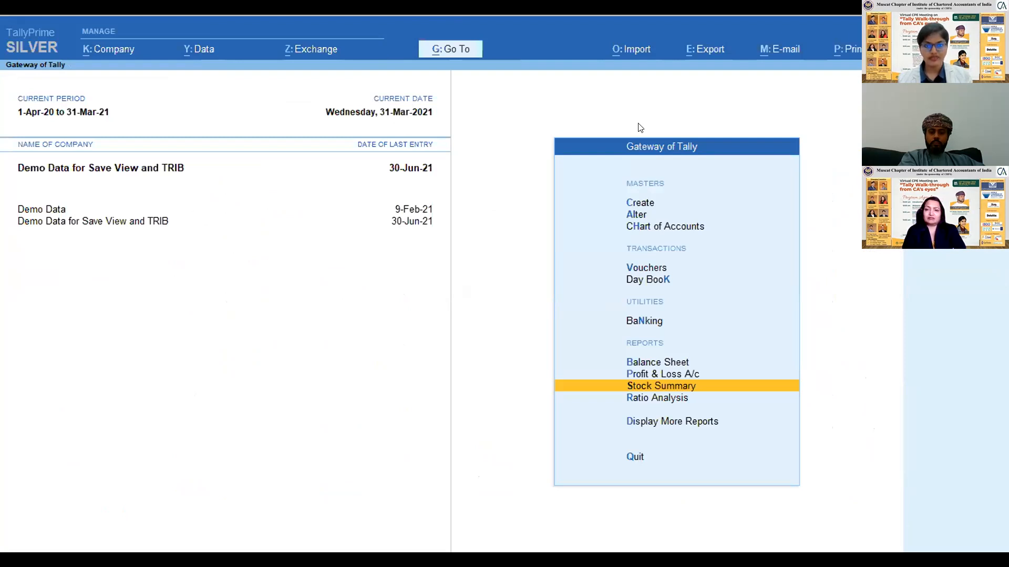
- Open the saved view Profitability Report Detailed Stock directly from the list of reports
{"action": "left_click", "coordinate": [477, 54]}
{"action": "key", "text": "Down"}
{"action": "key", "text": "Down"}
{"action": "key", "text": "Down"}
{"action": "key", "text": "Down"}
{"action": "key", "text": "Down"}
{"action": "key", "text": "Up"}
{"action": "key", "text": "Down"}
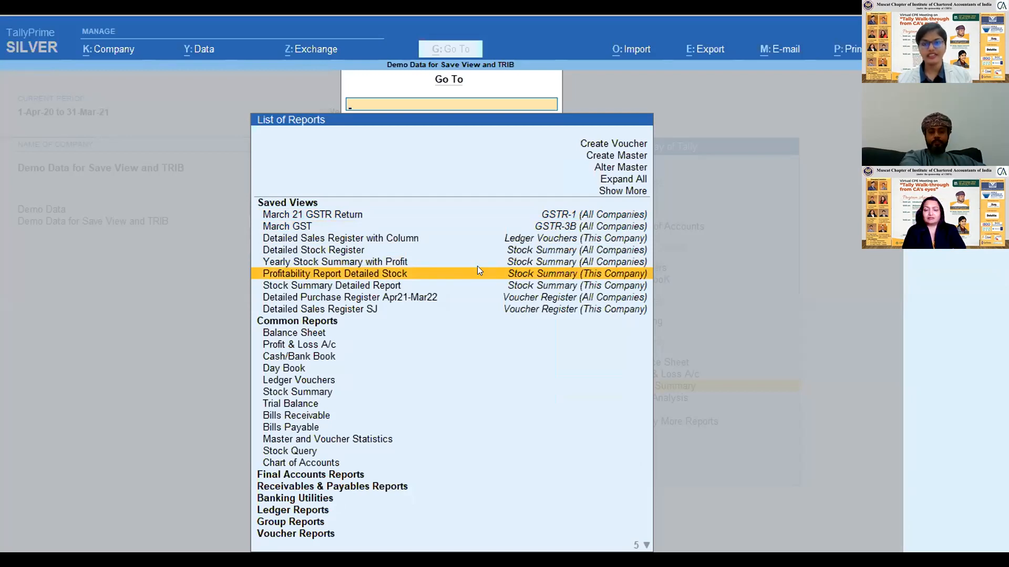
{"action": "left_click", "coordinate": [501, 273]}
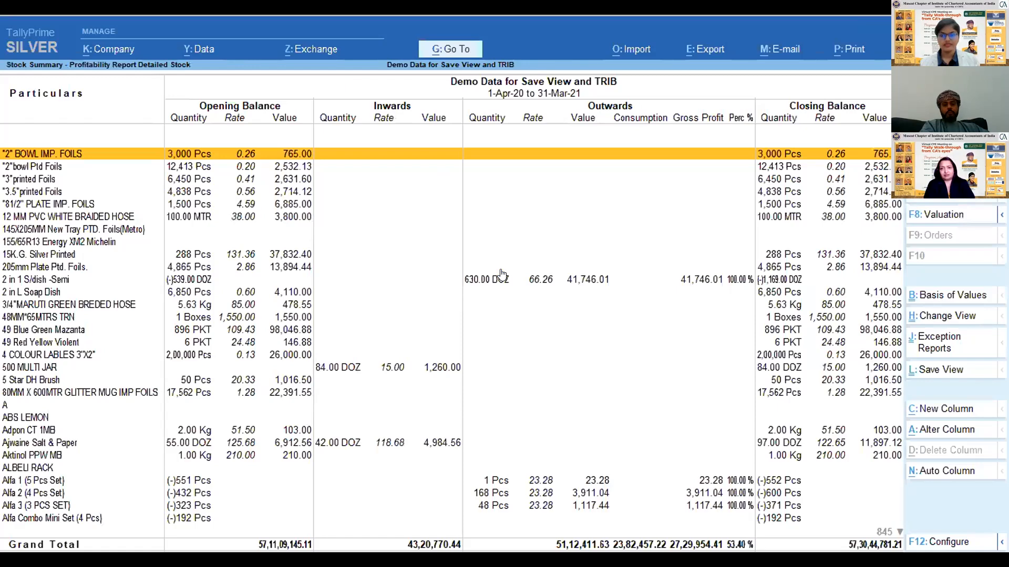
- Look through the stock items and their gross profit figures in the detailed report, and return to the Gateway of Tally
{"action": "key", "text": "Down"}
{"action": "key", "text": "Down"}
{"action": "key", "text": "Down"}
{"action": "key", "text": "Down"}
{"action": "key", "text": "Down"}
{"action": "key", "text": "Down"}
{"action": "key", "text": "Down"}
{"action": "key", "text": "Down"}
{"action": "key", "text": "Down"}
{"action": "key", "text": "Down"}
{"action": "key", "text": "Down"}
{"action": "key", "text": "Down"}
{"action": "key", "text": "Down"}
{"action": "key", "text": "Down"}
{"action": "key", "text": "Down"}
{"action": "key", "text": "Down"}
{"action": "key", "text": "Down"}
{"action": "key", "text": "Down"}
{"action": "key", "text": "Down"}
{"action": "key", "text": "Down"}
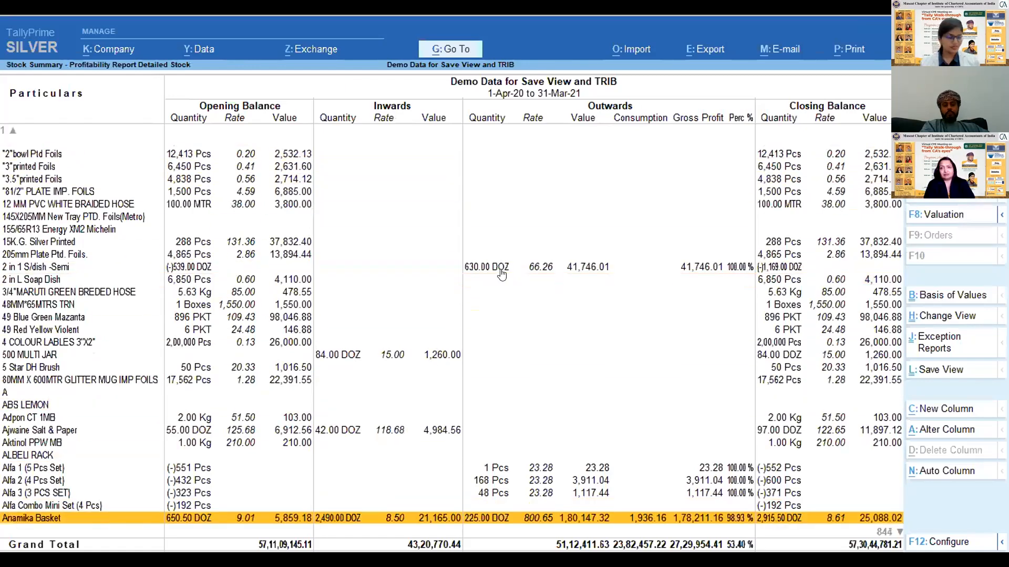
{"action": "key", "text": "Down"}
{"action": "key", "text": "Down"}
{"action": "key", "text": "Down"}
{"action": "key", "text": "Down"}
{"action": "key", "text": "Down"}
{"action": "key", "text": "Down"}
{"action": "key", "text": "Down"}
{"action": "key", "text": "Down"}
{"action": "key", "text": "Down"}
{"action": "key", "text": "Down"}
{"action": "key", "text": "Down"}
{"action": "key", "text": "Down"}
{"action": "key", "text": "Down"}
{"action": "key", "text": "Down"}
{"action": "key", "text": "Down"}
{"action": "key", "text": "Down"}
{"action": "key", "text": "Down"}
{"action": "key", "text": "Down"}
{"action": "key", "text": "Down"}
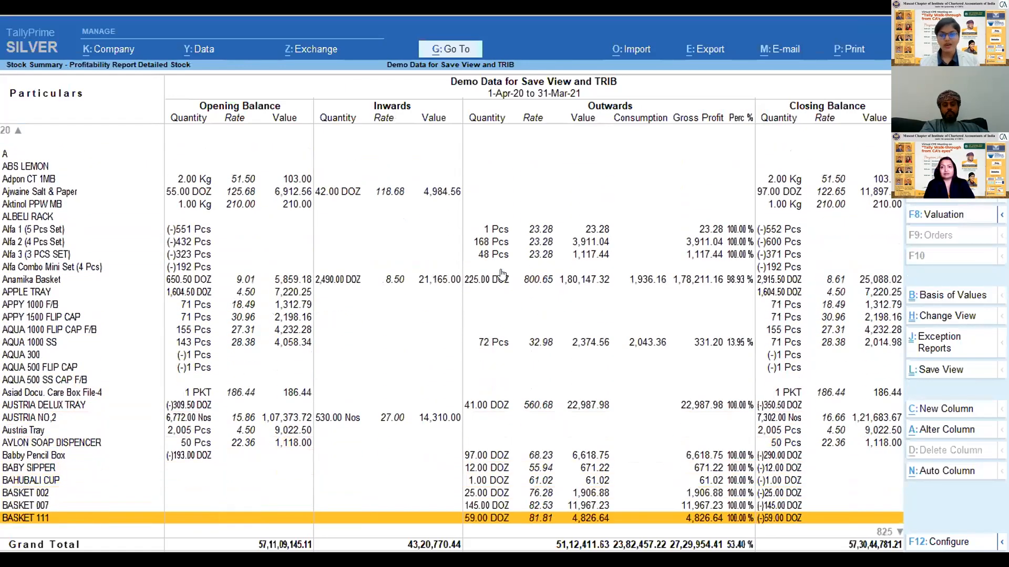
{"action": "key", "text": "Up"}
{"action": "key", "text": "Up"}
{"action": "key", "text": "Up"}
{"action": "key", "text": "Up"}
{"action": "key", "text": "Up"}
{"action": "key", "text": "Up"}
{"action": "key", "text": "Up"}
{"action": "key", "text": "Up"}
{"action": "key", "text": "Up"}
{"action": "key", "text": "Up"}
{"action": "key", "text": "Up"}
{"action": "key", "text": "Up"}
{"action": "key", "text": "Up"}
{"action": "key", "text": "Up"}
{"action": "key", "text": "Up"}
{"action": "key", "text": "Up"}
{"action": "key", "text": "Up"}
{"action": "key", "text": "Up"}
{"action": "key", "text": "Up"}
{"action": "key", "text": "Up"}
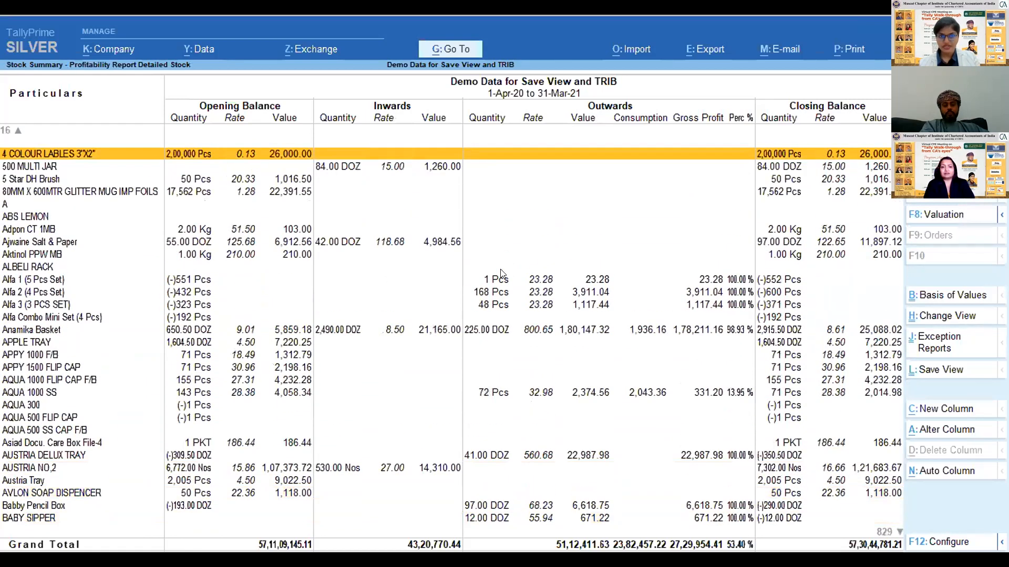
{"action": "key", "text": "Up"}
{"action": "key", "text": "Up"}
{"action": "key", "text": "Up"}
{"action": "key", "text": "Up"}
{"action": "key", "text": "Up"}
{"action": "key", "text": "Up"}
{"action": "key", "text": "Up"}
{"action": "key", "text": "Up"}
{"action": "key", "text": "Up"}
{"action": "key", "text": "Up"}
{"action": "key", "text": "Up"}
{"action": "key", "text": "Up"}
{"action": "key", "text": "Up"}
{"action": "key", "text": "Up"}
{"action": "key", "text": "Up"}
{"action": "key", "text": "Up"}
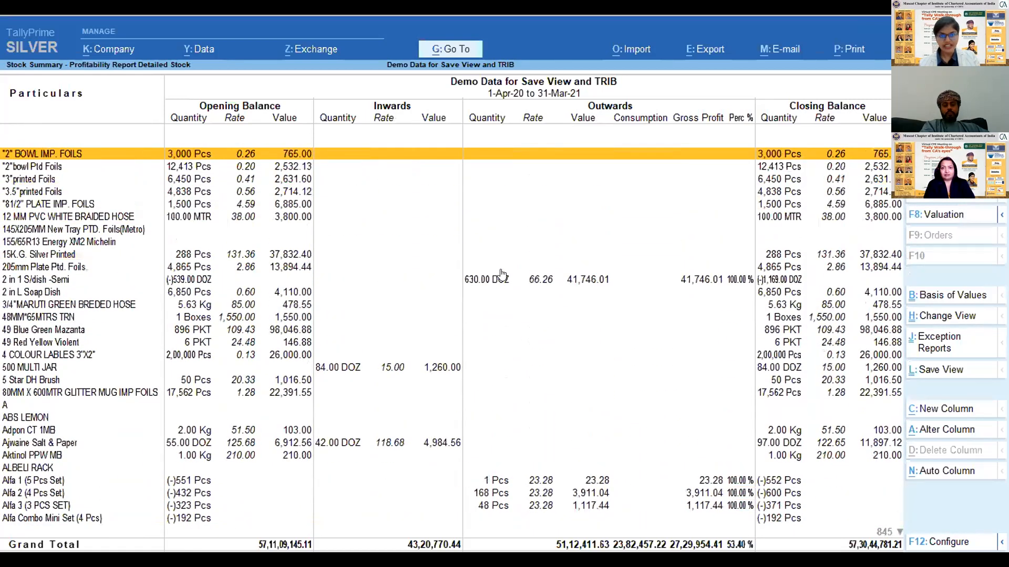
{"action": "key", "text": "Escape"}
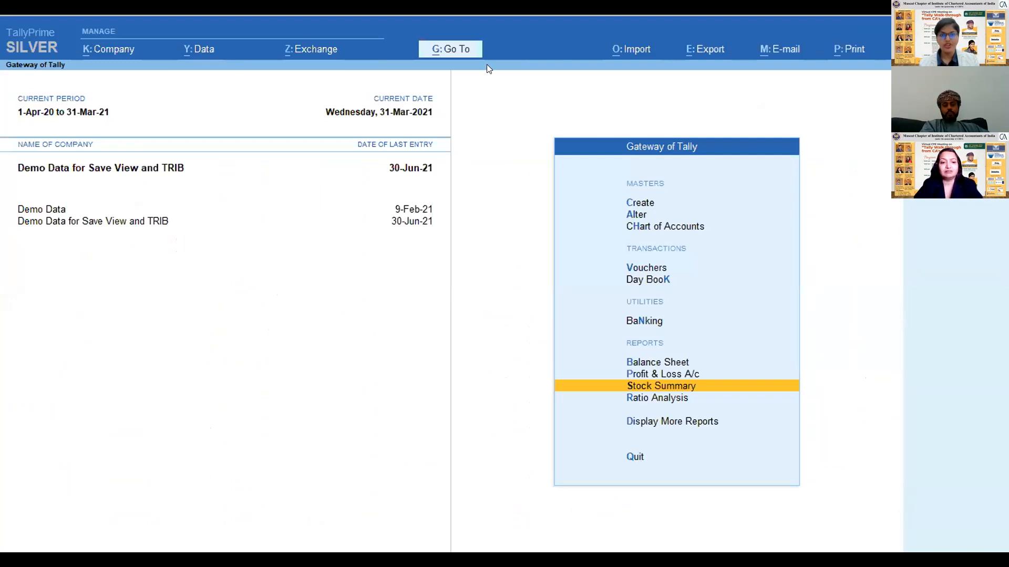
- Open the saved view Detailed Purchase Register Apr21-Mar22 from the list of reports
{"action": "left_click", "coordinate": [443, 52]}
{"action": "key", "text": "Down"}
{"action": "key", "text": "Down"}
{"action": "key", "text": "Down"}
{"action": "key", "text": "Down"}
{"action": "key", "text": "Down"}
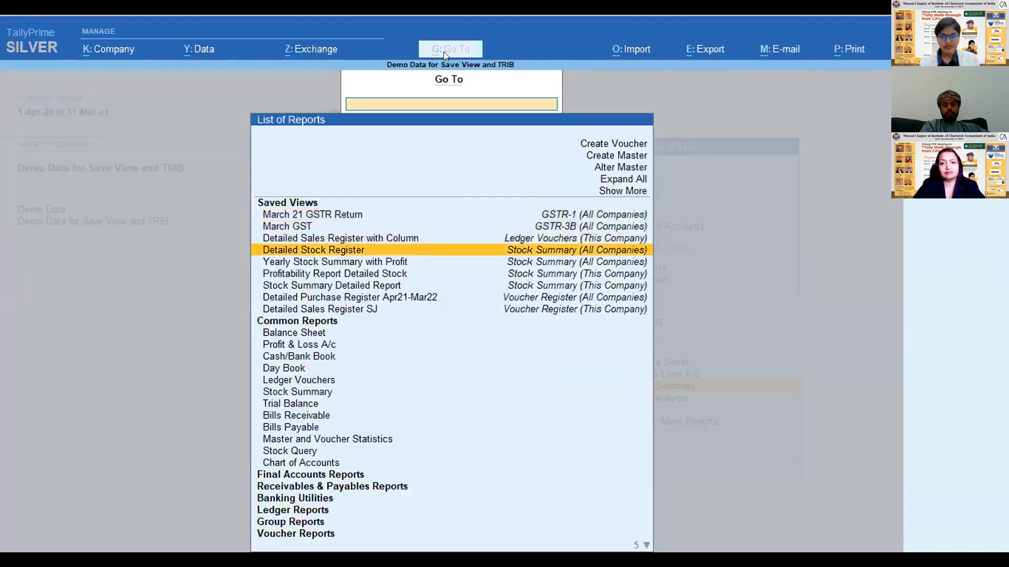
{"action": "key", "text": "Down"}
{"action": "key", "text": "Down"}
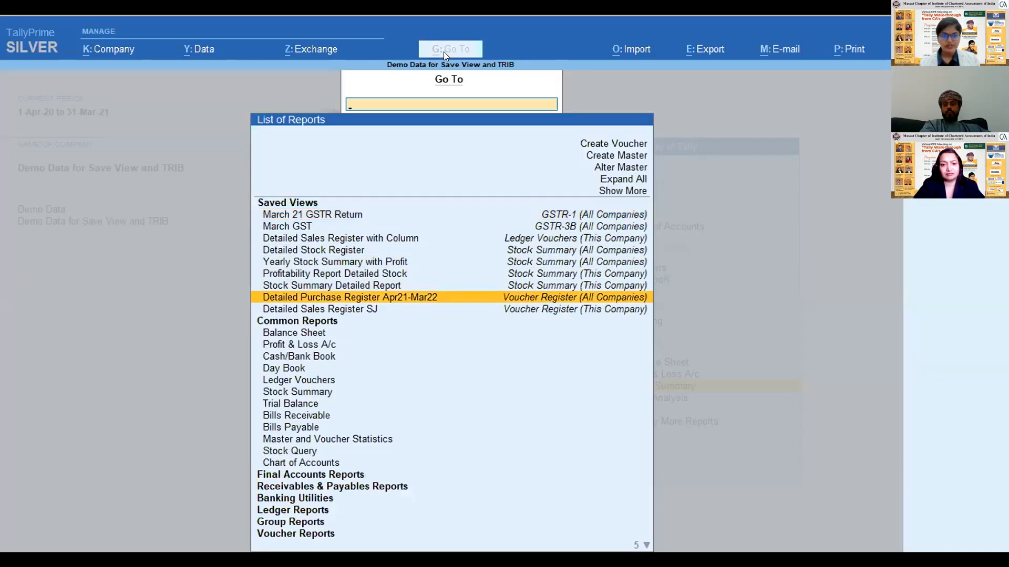
{"action": "left_click", "coordinate": [381, 299]}
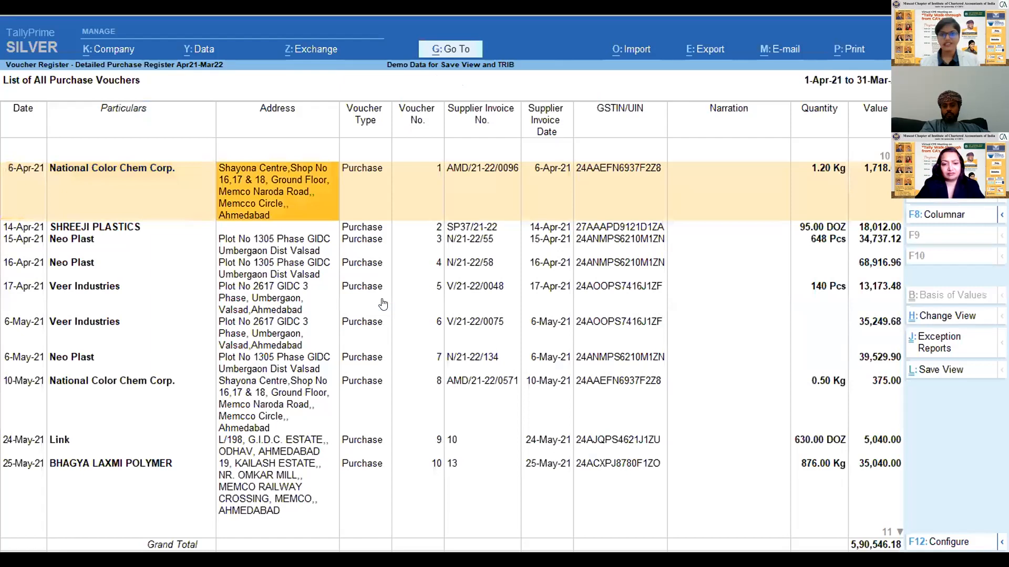
- Examine the quantity, value and tax columns of the purchase register, and return to the Gateway of Tally
{"action": "key", "text": "Right"}
{"action": "key", "text": "Right"}
{"action": "key", "text": "Right"}
{"action": "key", "text": "Right"}
{"action": "key", "text": "Right"}
{"action": "key", "text": "Right"}
{"action": "key", "text": "Right"}
{"action": "key", "text": "Right"}
{"action": "key", "text": "Right"}
{"action": "key", "text": "Right"}
{"action": "key", "text": "Right"}
{"action": "key", "text": "Right"}
{"action": "key", "text": "Right"}
{"action": "key", "text": "Right"}
{"action": "key", "text": "Right"}
{"action": "key", "text": "Right"}
{"action": "key", "text": "Right"}
{"action": "key", "text": "Right"}
{"action": "key", "text": "Left"}
{"action": "key", "text": "Left"}
{"action": "key", "text": "Left"}
{"action": "key", "text": "Left"}
{"action": "key", "text": "Left"}
{"action": "key", "text": "Left"}
{"action": "key", "text": "Left"}
{"action": "key", "text": "Left"}
{"action": "key", "text": "Left"}
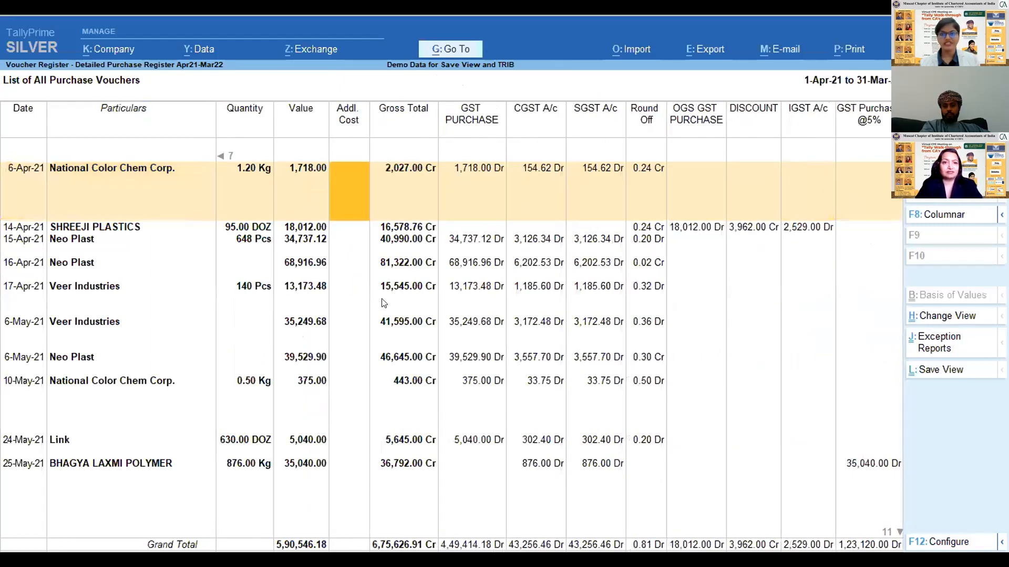
{"action": "key", "text": "Left"}
{"action": "key", "text": "Left"}
{"action": "key", "text": "Left"}
{"action": "key", "text": "Left"}
{"action": "key", "text": "Left"}
{"action": "key", "text": "Left"}
{"action": "key", "text": "Left"}
{"action": "key", "text": "Left"}
{"action": "key", "text": "Escape"}
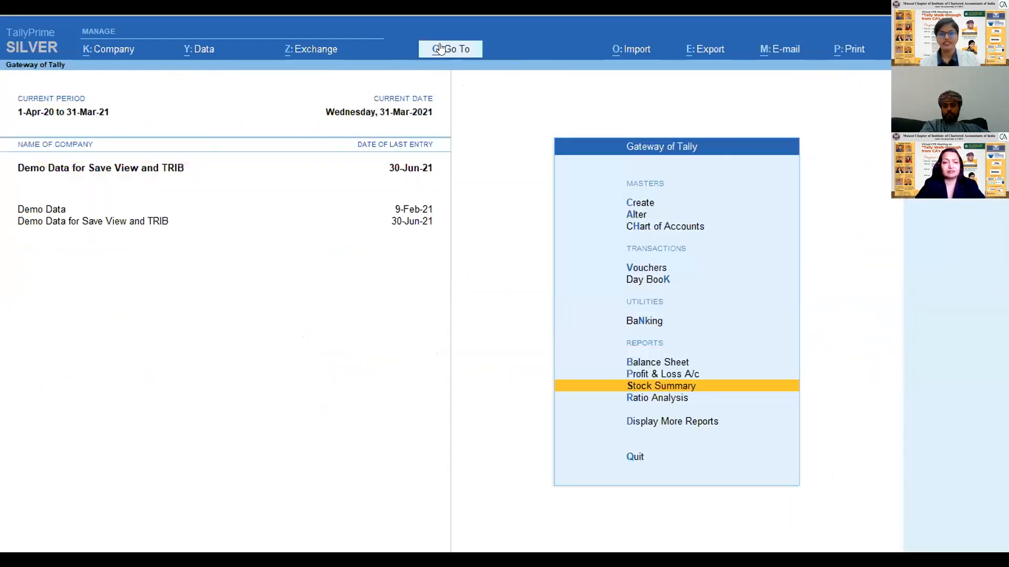
- Open the saved view Detailed Sales Register SJ from the list of reports, leaving the first voucher unaltered
{"action": "left_click", "coordinate": [439, 50]}
{"action": "key", "text": "Down"}
{"action": "key", "text": "Down"}
{"action": "key", "text": "Down"}
{"action": "key", "text": "Down"}
{"action": "key", "text": "Down"}
{"action": "key", "text": "Down"}
{"action": "key", "text": "Down"}
{"action": "key", "text": "Down"}
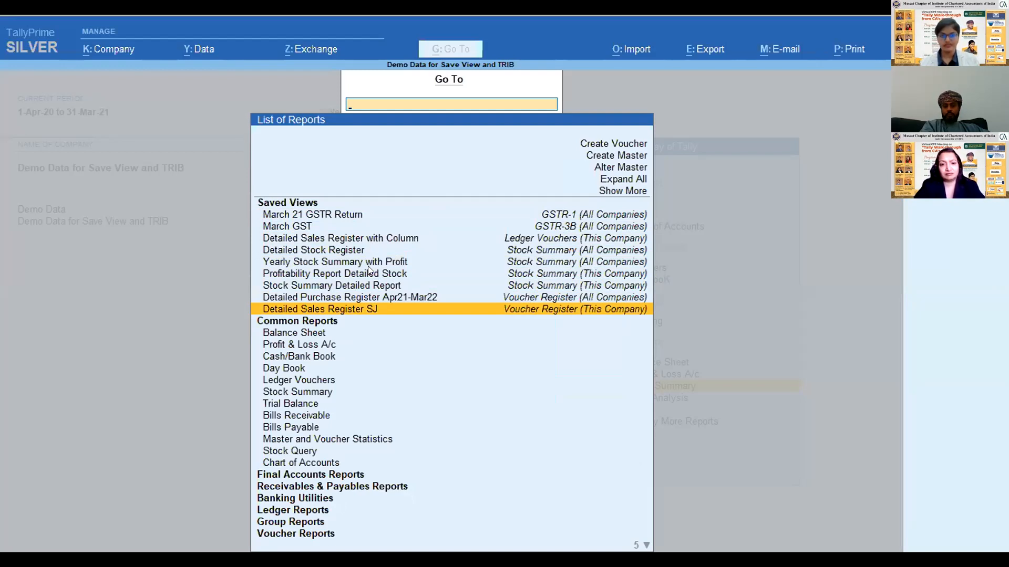
{"action": "left_click", "coordinate": [366, 313]}
{"action": "key", "text": "Return"}
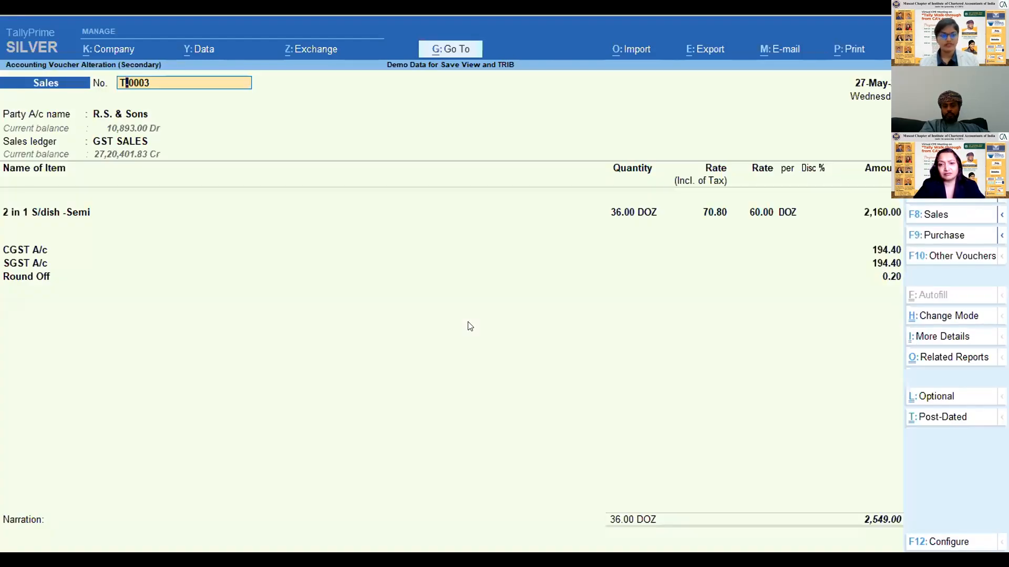
{"action": "key", "text": "Escape"}
{"action": "key", "text": "y"}
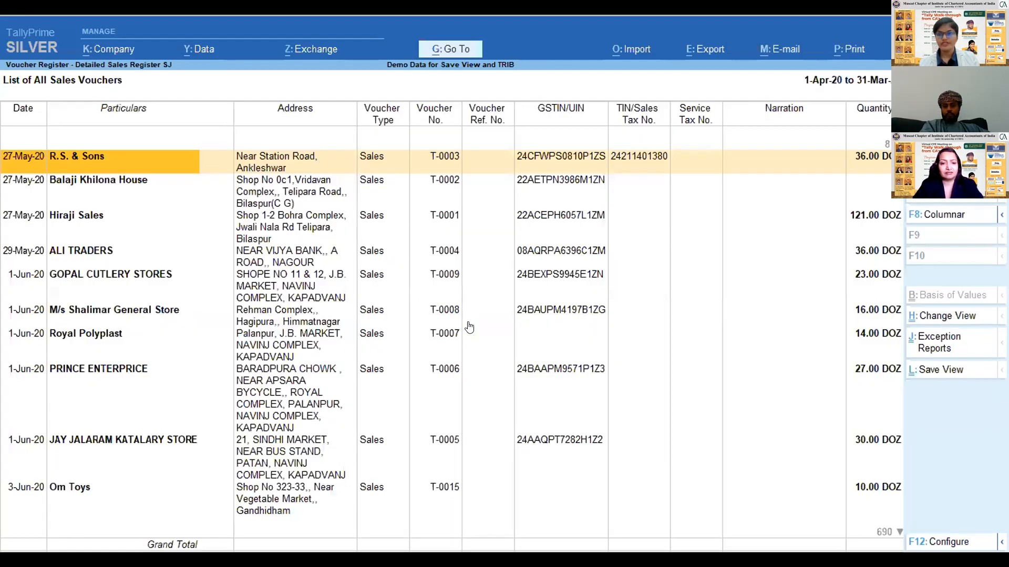
- Examine the columns of the detailed sales register, and return to the Gateway of Tally
{"action": "key", "text": "Right"}
{"action": "key", "text": "Right"}
{"action": "key", "text": "Right"}
{"action": "key", "text": "Right"}
{"action": "key", "text": "Right"}
{"action": "key", "text": "Right"}
{"action": "key", "text": "Right"}
{"action": "key", "text": "Right"}
{"action": "key", "text": "Right"}
{"action": "key", "text": "Right"}
{"action": "key", "text": "Right"}
{"action": "key", "text": "Right"}
{"action": "key", "text": "Right"}
{"action": "key", "text": "Right"}
{"action": "key", "text": "Right"}
{"action": "key", "text": "Right"}
{"action": "key", "text": "Right"}
{"action": "key", "text": "Left"}
{"action": "key", "text": "Left"}
{"action": "key", "text": "Left"}
{"action": "key", "text": "Left"}
{"action": "key", "text": "Left"}
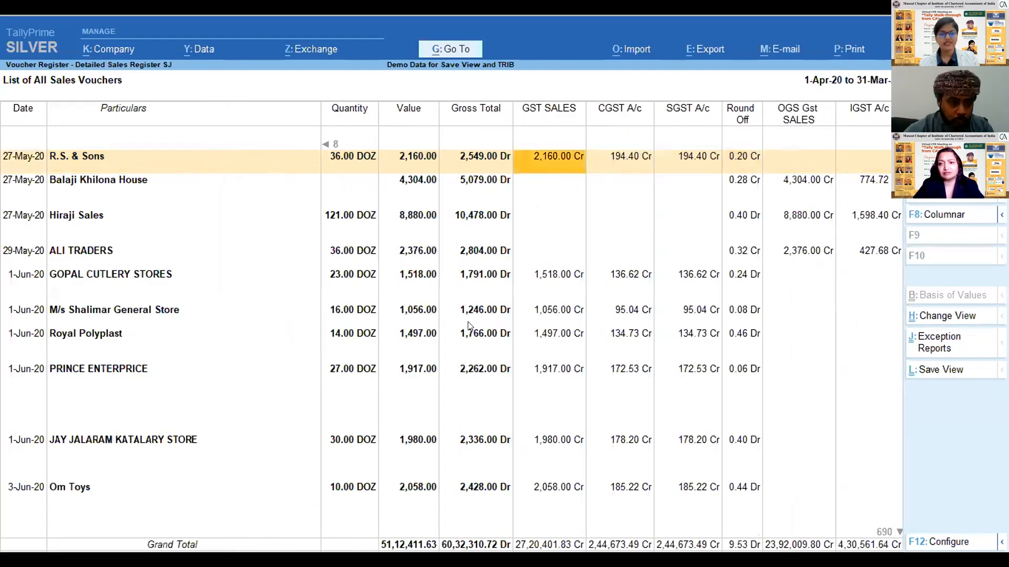
{"action": "key", "text": "Left"}
{"action": "key", "text": "Left"}
{"action": "key", "text": "Left"}
{"action": "key", "text": "Left"}
{"action": "key", "text": "Left"}
{"action": "key", "text": "Left"}
{"action": "key", "text": "Left"}
{"action": "key", "text": "Left"}
{"action": "key", "text": "Left"}
{"action": "key", "text": "Left"}
{"action": "key", "text": "Left"}
{"action": "key", "text": "Left"}
{"action": "key", "text": "Escape"}
- Drill down from the Profit & Loss A/c through Sales Accounts to the March vouchers of the GST SALES ledger
{"action": "key", "text": "Up"}
{"action": "key", "text": "Up"}
{"action": "key", "text": "Down"}
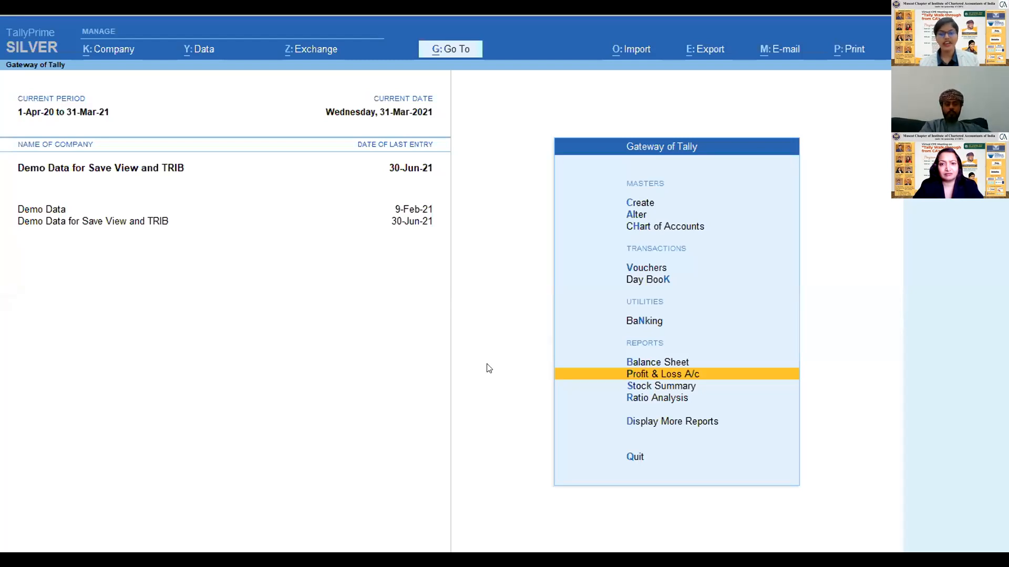
{"action": "key", "text": "Return"}
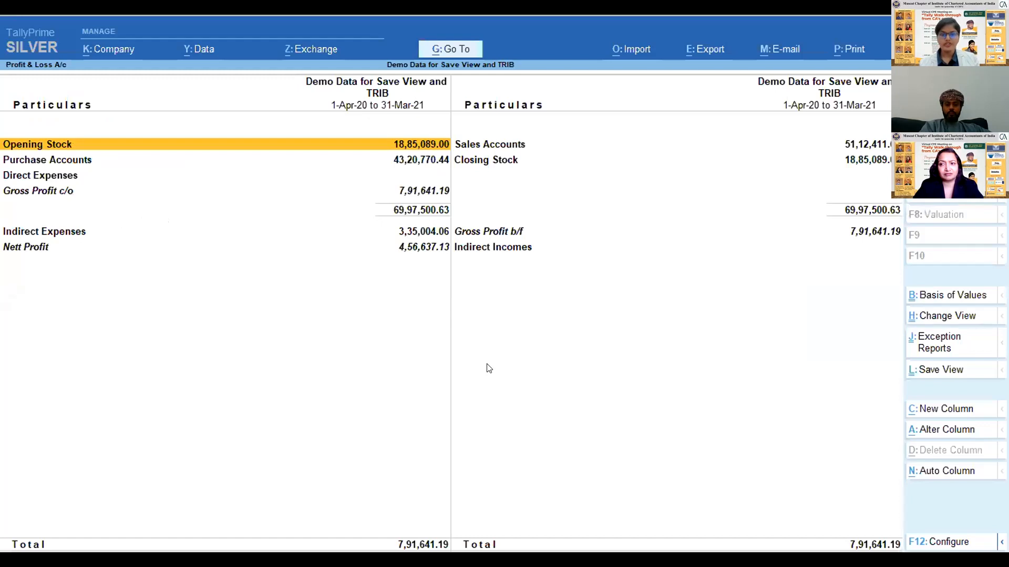
{"action": "key", "text": "Right"}
{"action": "key", "text": "Down"}
{"action": "key", "text": "Up"}
{"action": "key", "text": "Return"}
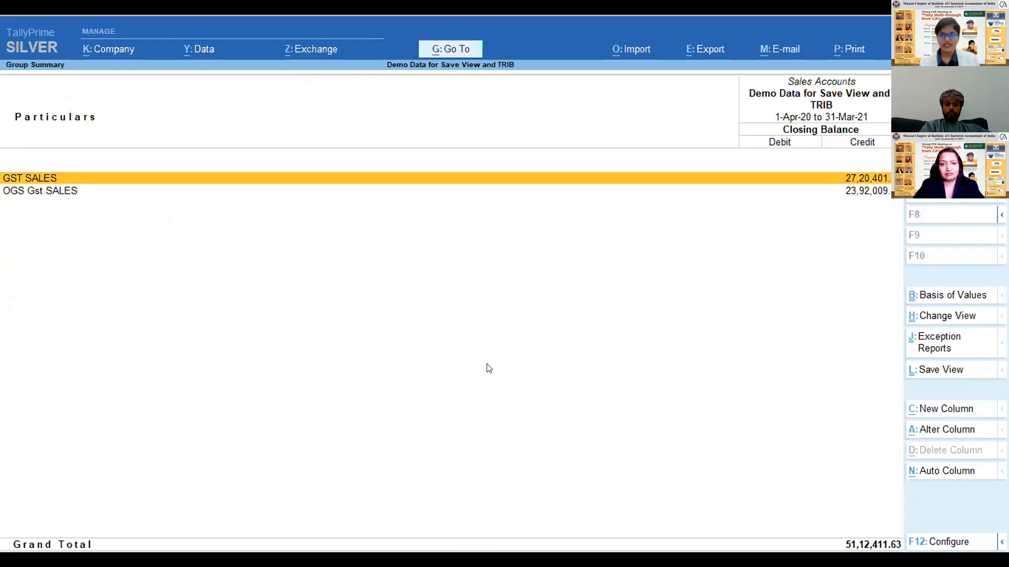
{"action": "key", "text": "Return"}
- Set the period of the GST SALES ledger report to 1-4-21 to 31-3-22
{"action": "key", "text": "Return"}
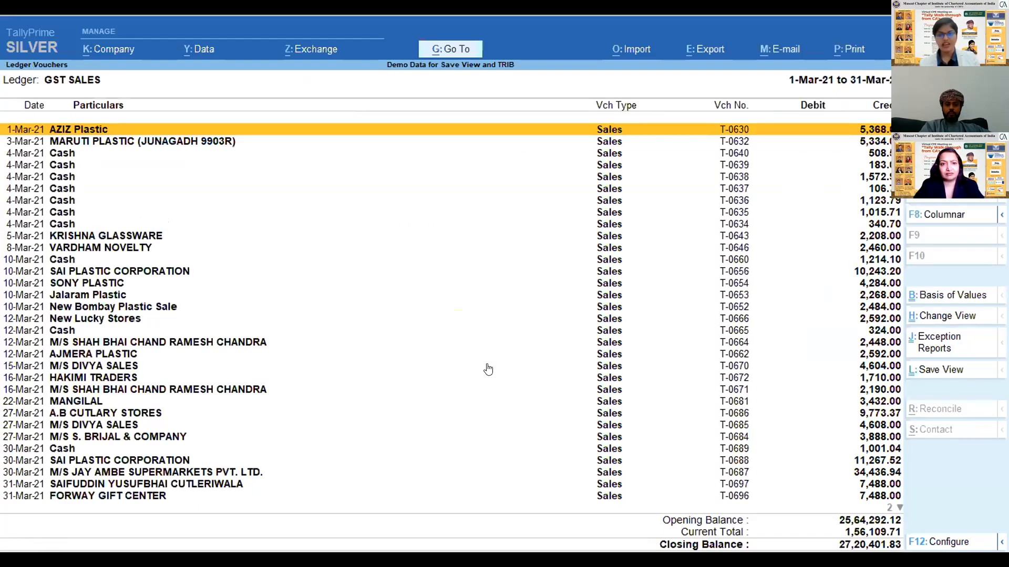
{"action": "key", "text": "alt+F2"}
{"action": "type", "text": "1-4-21"}
{"action": "key", "text": "Return"}
{"action": "type", "text": "31-3-22"}
{"action": "key", "text": "Return"}
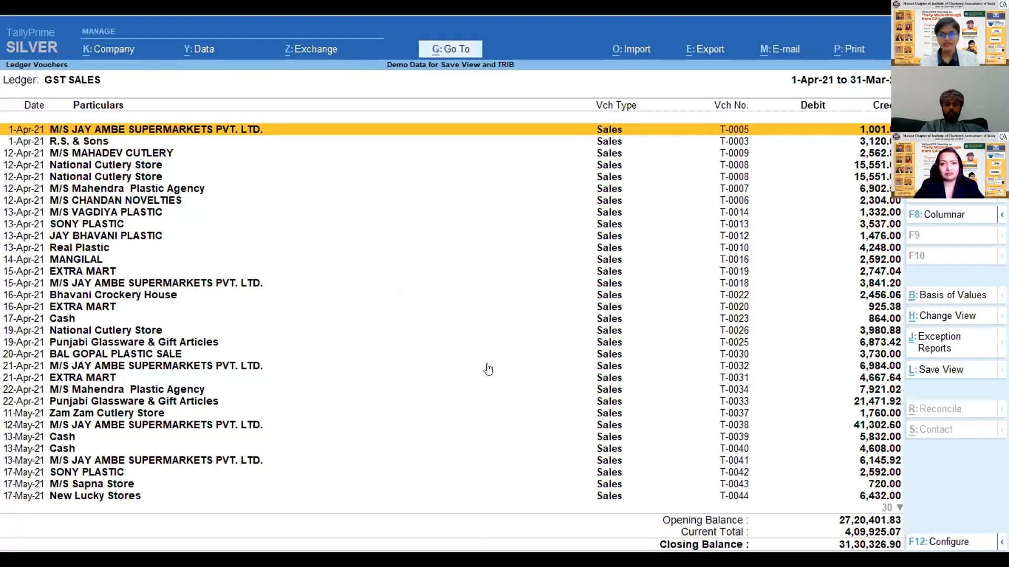
- Filter the report to vouchers having a Ledger Amount greater than 25000, and browse the filtered vouchers
{"action": "key", "text": "ctrl"}
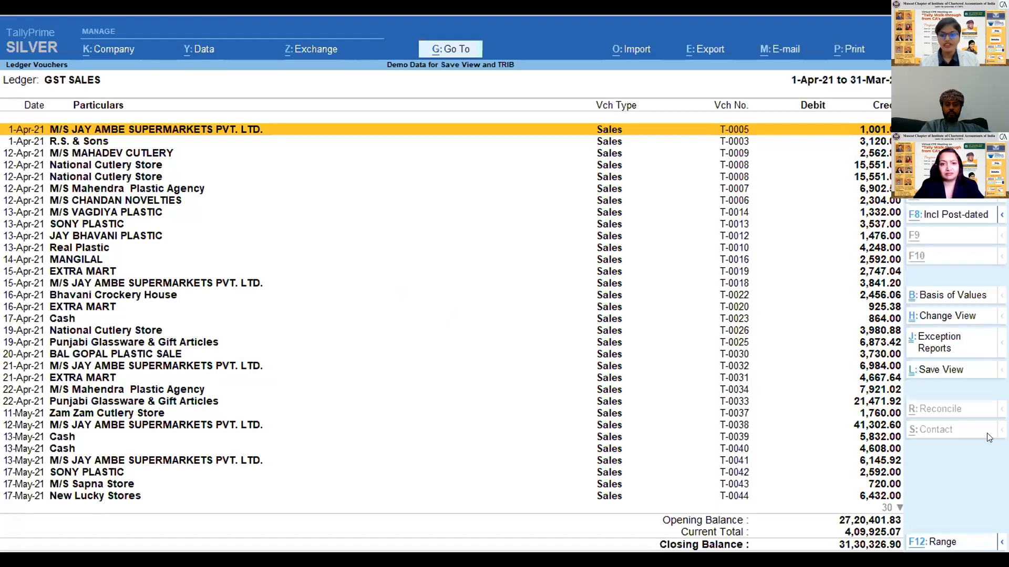
{"action": "key", "text": "ctrl"}
{"action": "key", "text": "ctrl"}
{"action": "key", "text": "ctrl+F12"}
{"action": "key", "text": "Return"}
{"action": "type", "text": "led"}
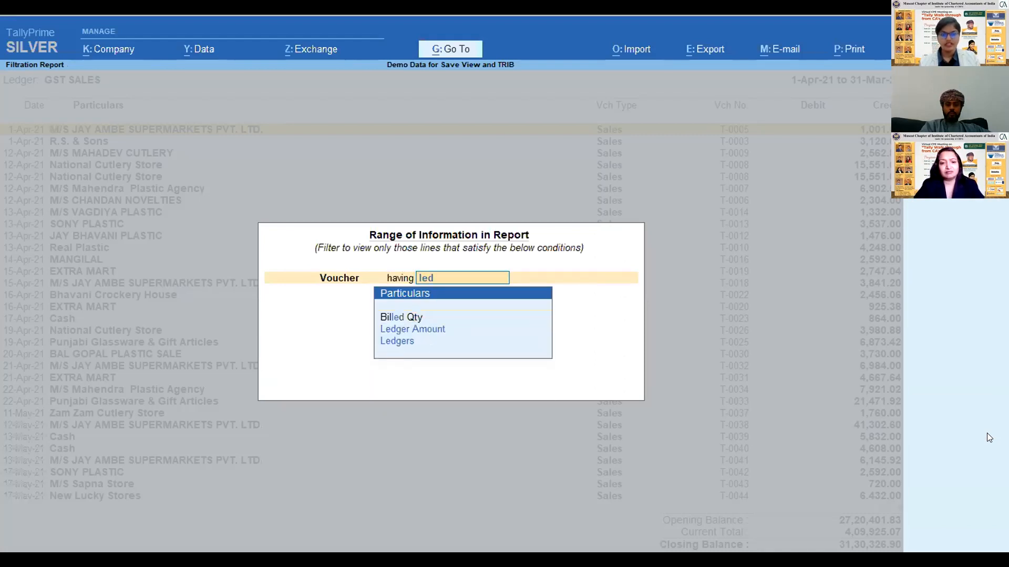
{"action": "key", "text": "Down"}
{"action": "key", "text": "Return"}
{"action": "key", "text": "Return"}
{"action": "type", "text": "25000"}
{"action": "key", "text": "Return"}
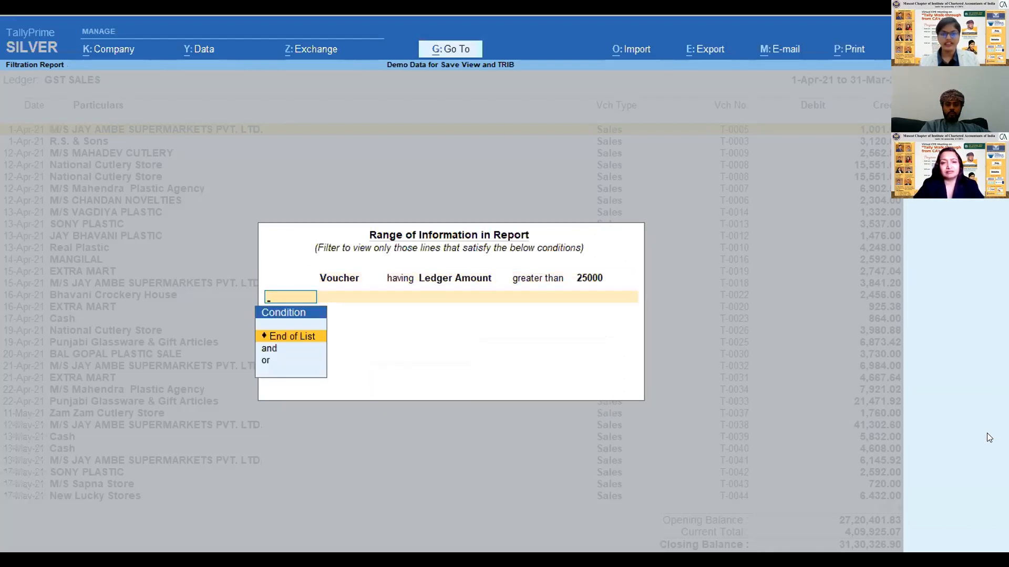
{"action": "key", "text": "Return"}
{"action": "key", "text": "Down"}
{"action": "key", "text": "Down"}
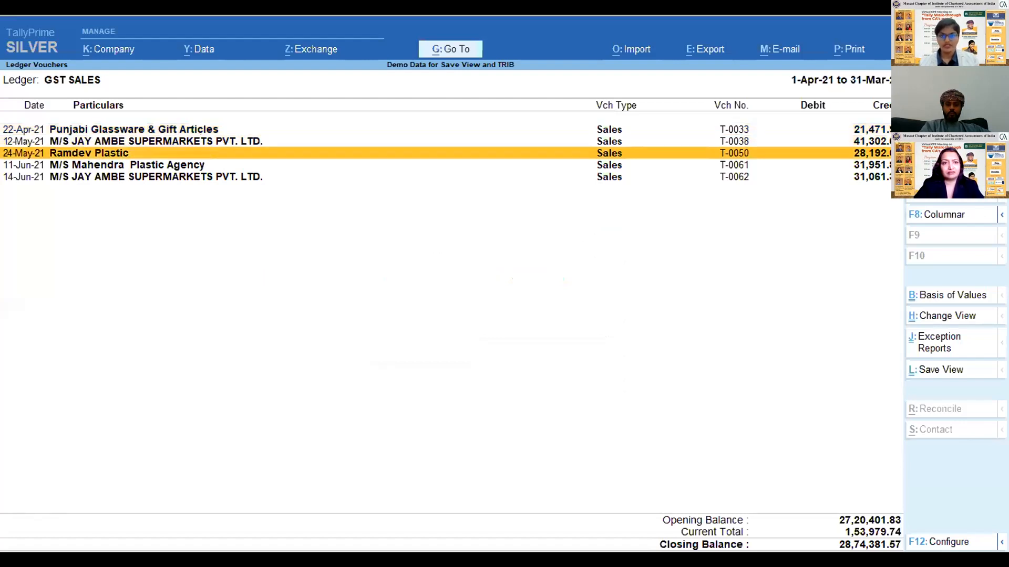
- Start saving the filtered ledger report as a view named Sales Exceeding 25000
{"action": "left_click", "coordinate": [945, 374]}
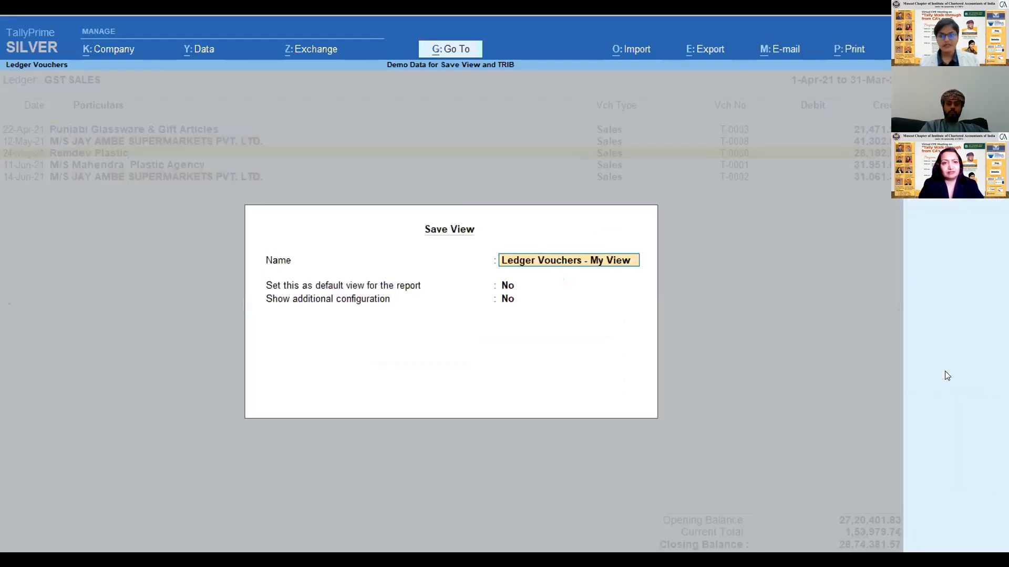
{"action": "type", "text": "Sales Exceeding"}
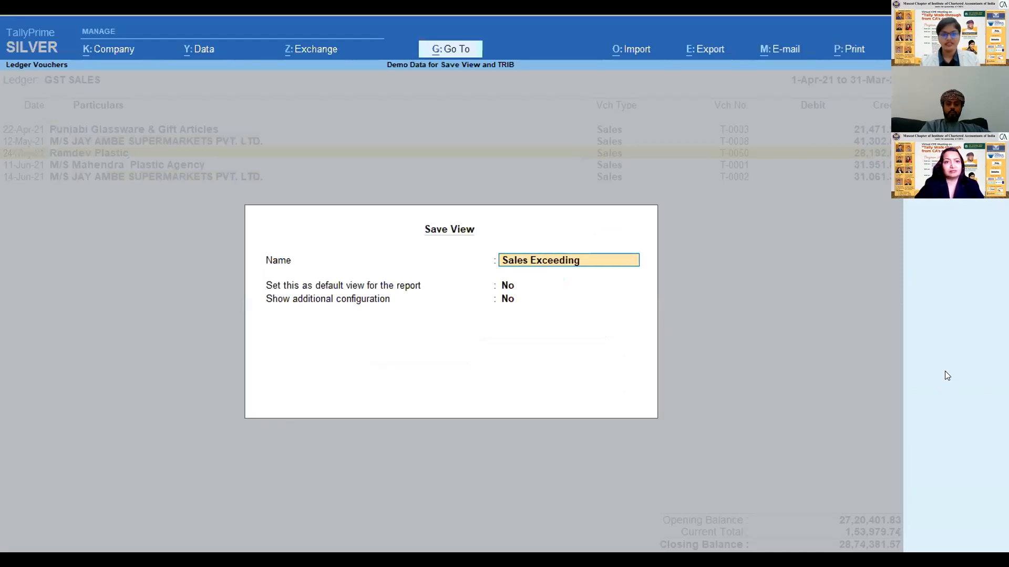
{"action": "type", "text": " 25000"}
- Leave the view as non-default, show the additional configuration, accept the remaining options, and save the view
{"action": "key", "text": "Return"}
{"action": "key", "text": "Return"}
{"action": "key", "text": "Up"}
{"action": "key", "text": "Return"}
{"action": "type", "text": "y"}
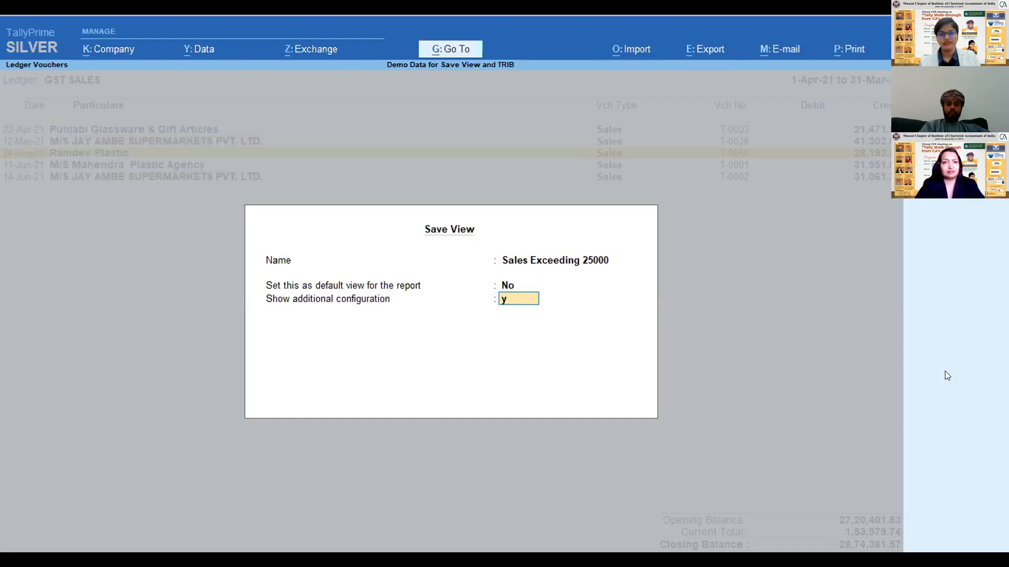
{"action": "key", "text": "Return"}
{"action": "key", "text": "Return"}
{"action": "key", "text": "Return"}
{"action": "key", "text": "Return"}
{"action": "key", "text": "Return"}
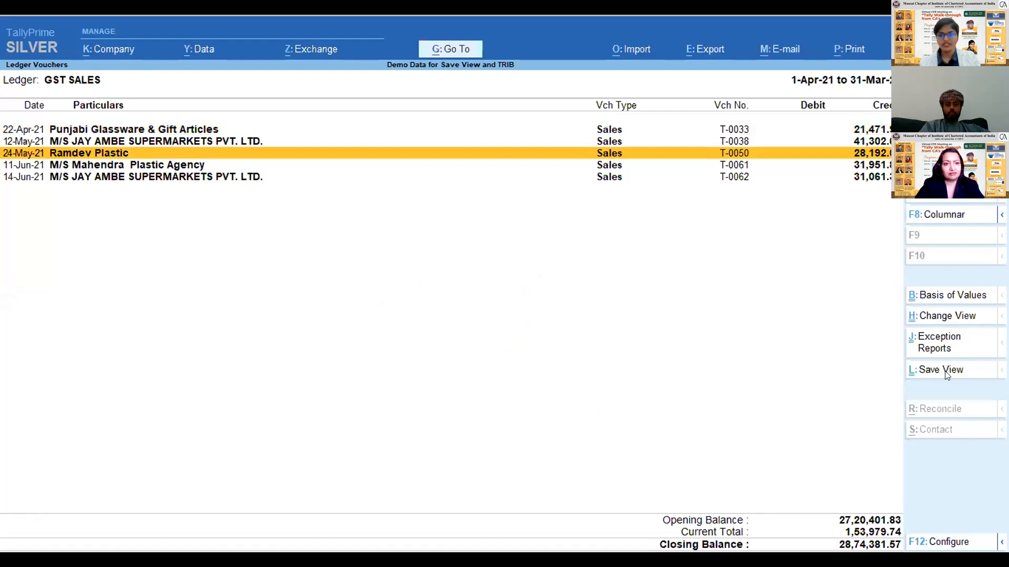
- Close the ledger and Profit & Loss reports and return to the Gateway of Tally
{"action": "key", "text": "Escape"}
{"action": "key", "text": "Escape"}
{"action": "key", "text": "Escape"}
{"action": "key", "text": "Escape"}
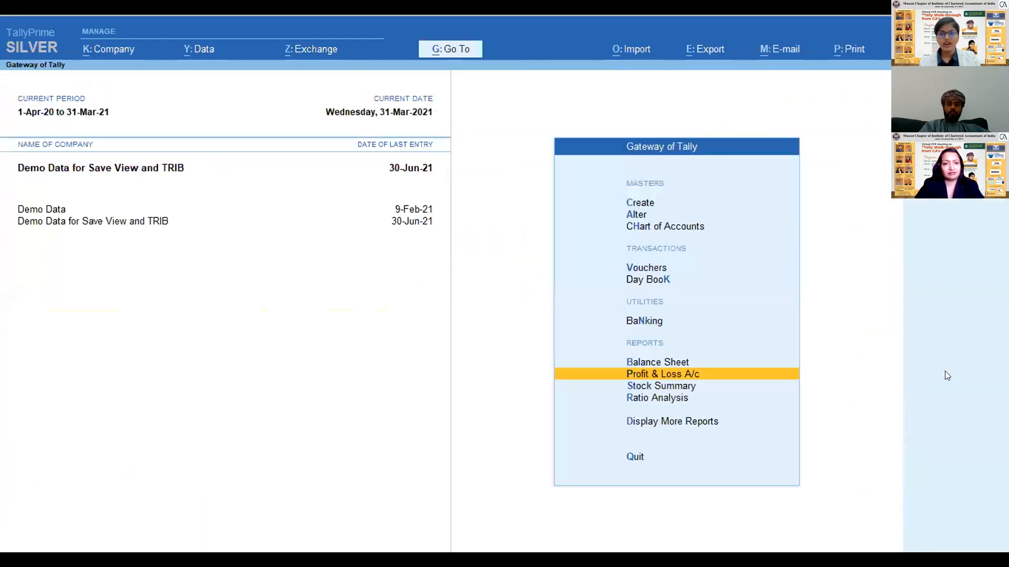
- Try the saved view Sales Exceeding 25000 from the list of reports, search its ledgers for "sal", and cancel the ledger selection
{"action": "left_click", "coordinate": [439, 47]}
{"action": "key", "text": "Down"}
{"action": "key", "text": "Down"}
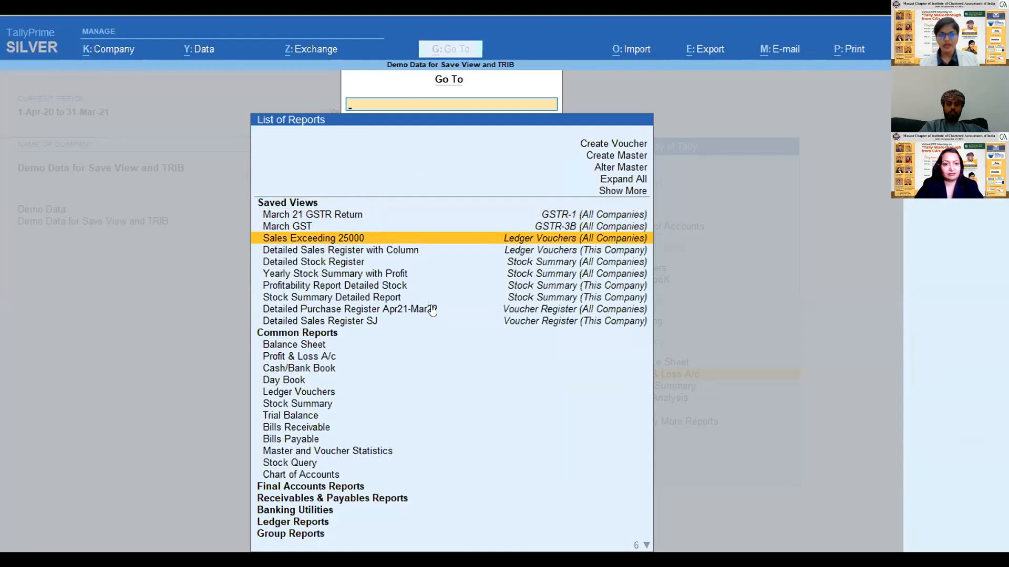
{"action": "key", "text": "Return"}
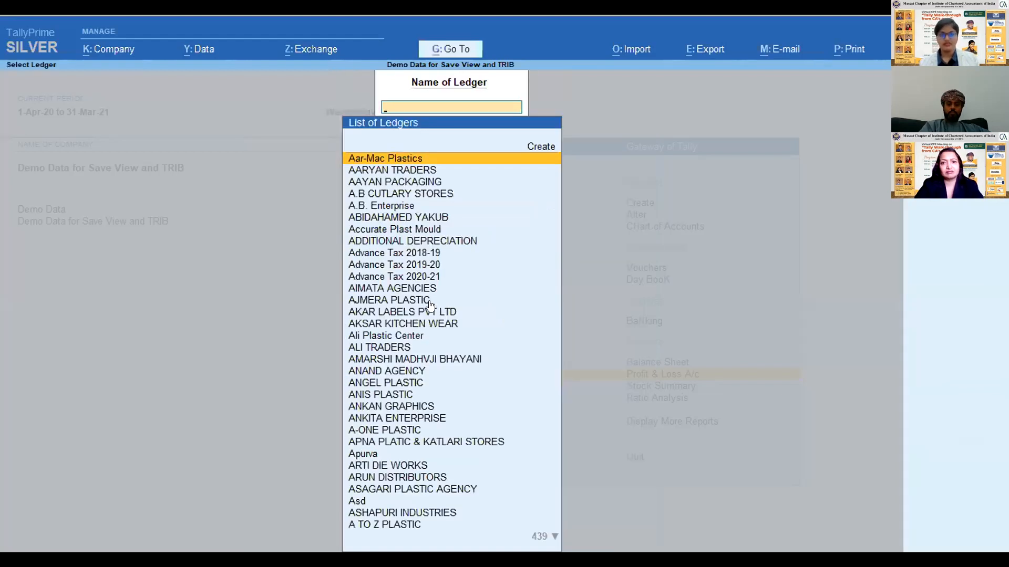
{"action": "type", "text": "sal"}
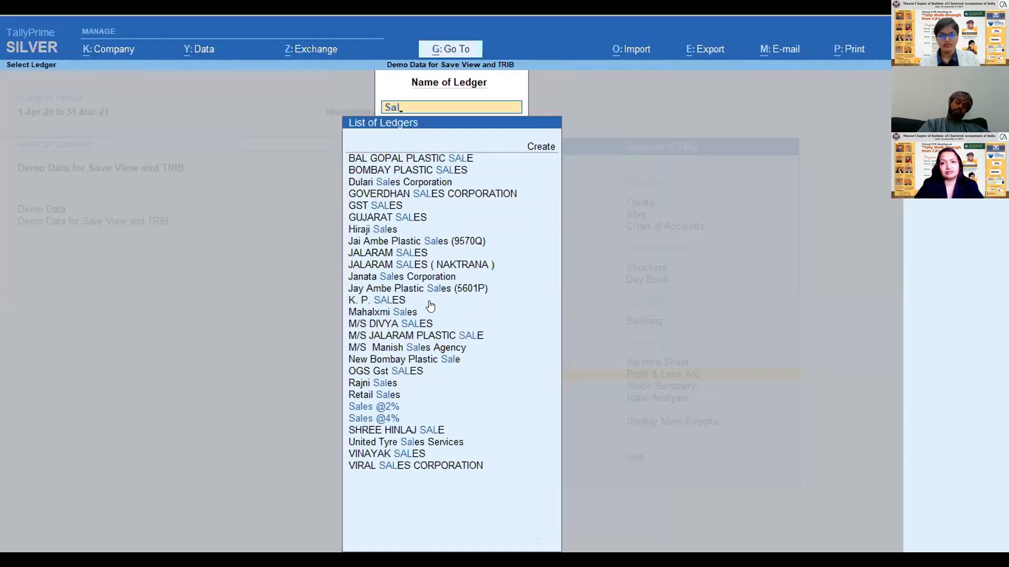
{"action": "key", "text": "BackSpace"}
{"action": "key", "text": "BackSpace"}
{"action": "key", "text": "BackSpace"}
{"action": "key", "text": "Escape"}
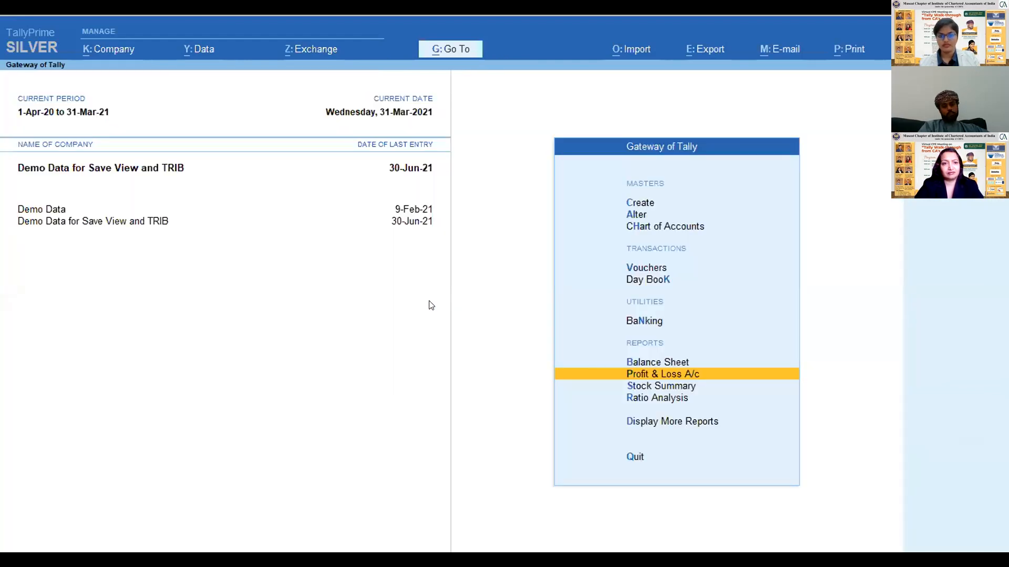
- Open the GST SALES ledger vouchers for March 2021 from Sales Accounts in the Profit & Loss A/c
{"action": "key", "text": "Return"}
{"action": "key", "text": "Right"}
{"action": "key", "text": "Return"}
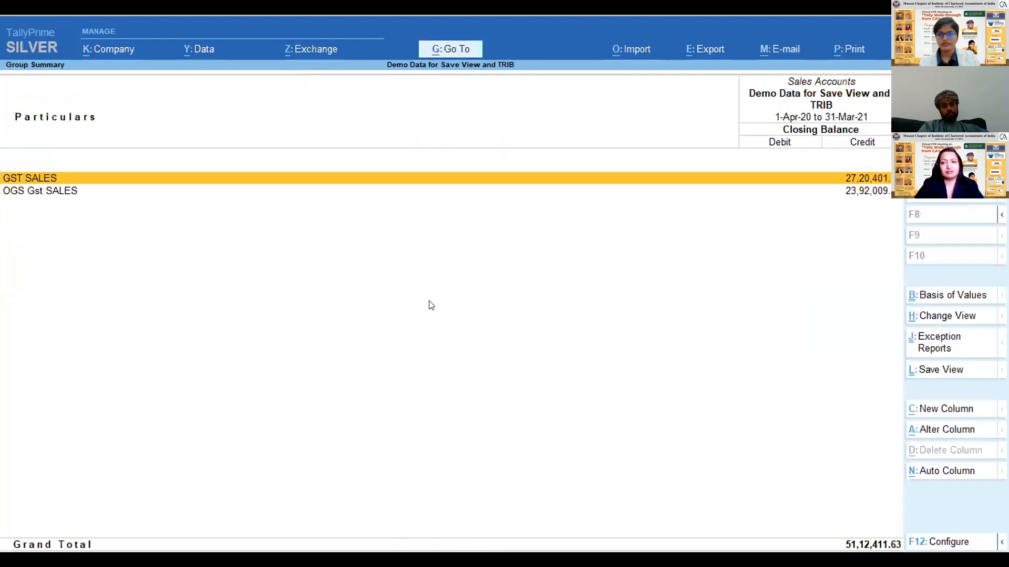
{"action": "key", "text": "Return"}
{"action": "key", "text": "Return"}
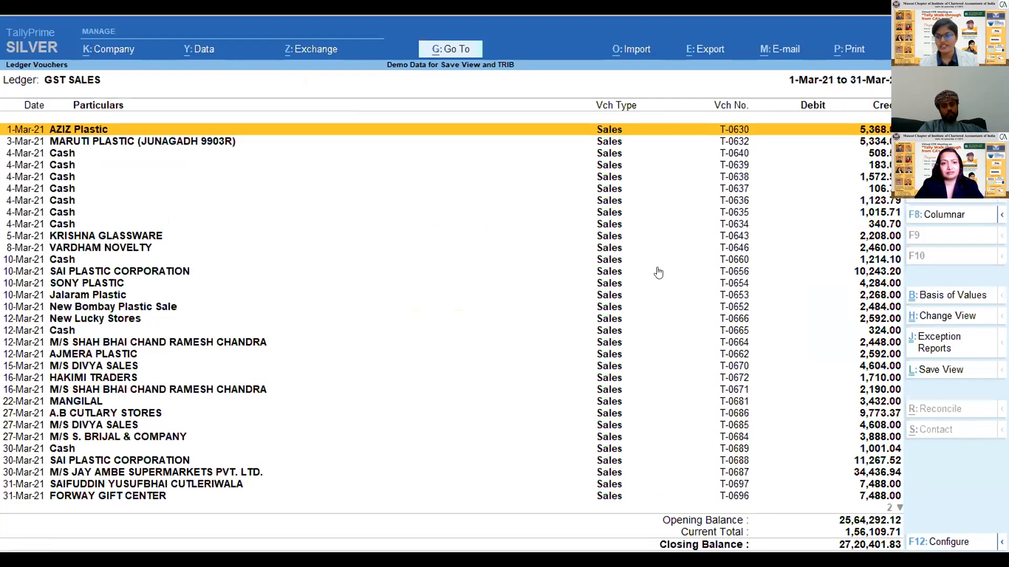
- Change the ledger report to the saved view Sales Exceeding 25000 and go through its vouchers
{"action": "left_click", "coordinate": [949, 316]}
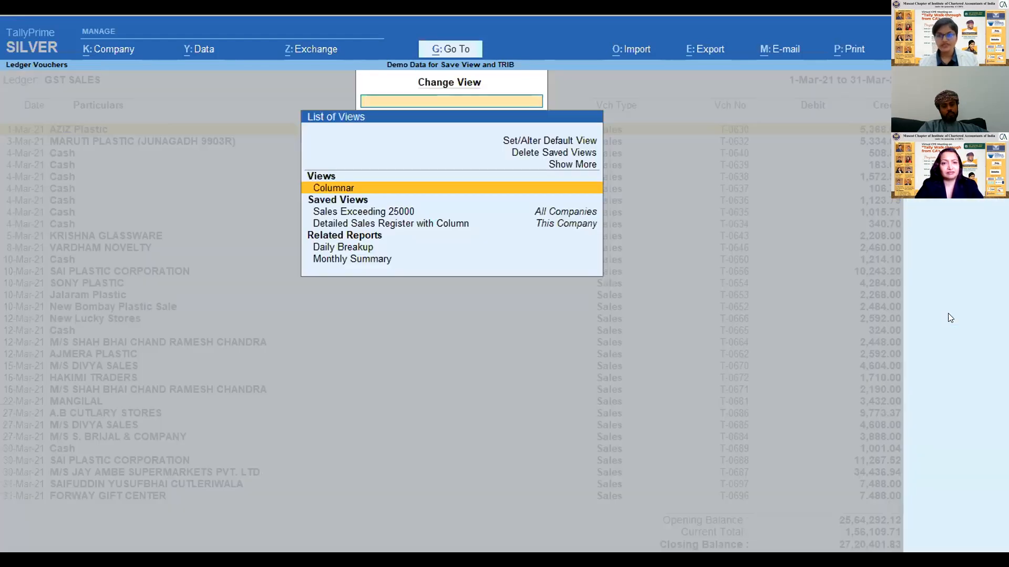
{"action": "key", "text": "Down"}
{"action": "key", "text": "Down"}
{"action": "key", "text": "Up"}
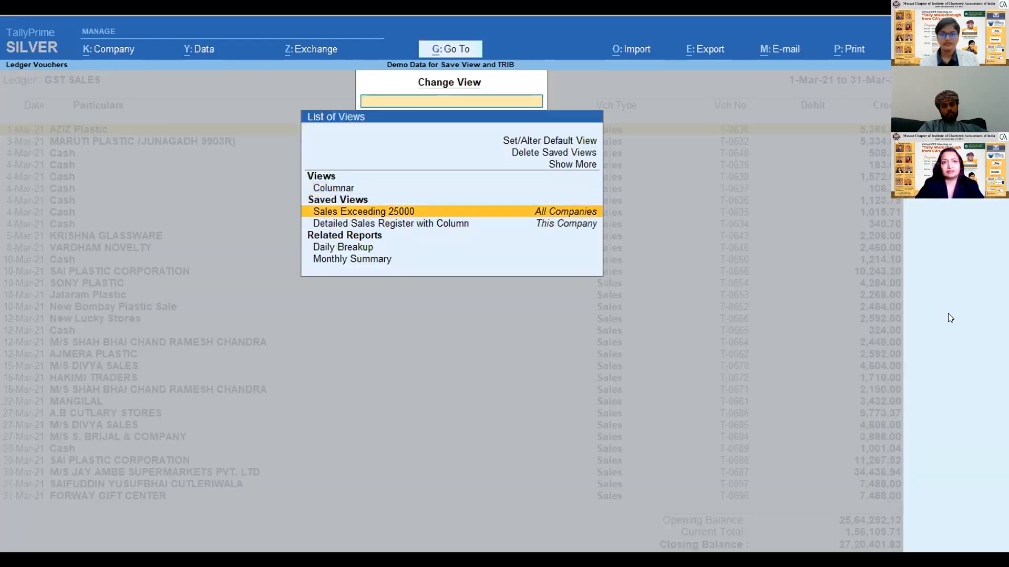
{"action": "key", "text": "Return"}
{"action": "key", "text": "Down"}
{"action": "key", "text": "Down"}
{"action": "key", "text": "Down"}
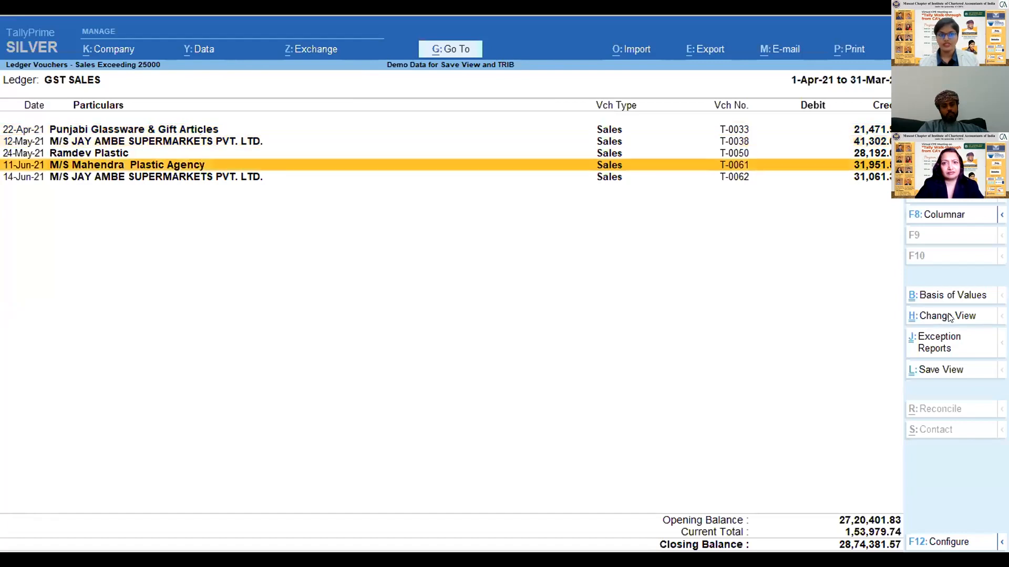
{"action": "key", "text": "Down"}
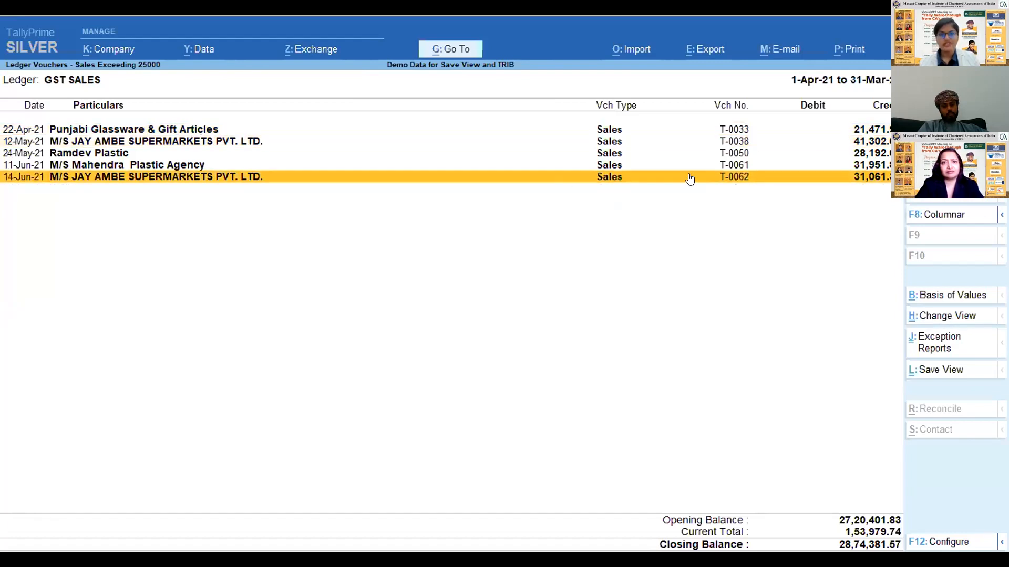
- Close the ledger, group summary and Profit & Loss reports to return to the Gateway of Tally
{"action": "key", "text": "Escape"}
{"action": "key", "text": "Escape"}
{"action": "key", "text": "Escape"}
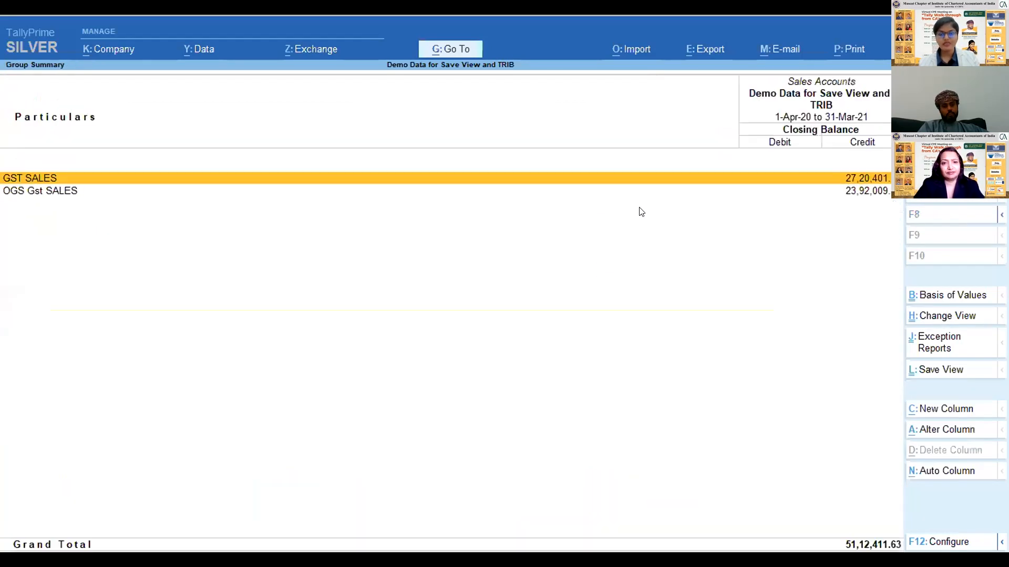
{"action": "key", "text": "Escape"}
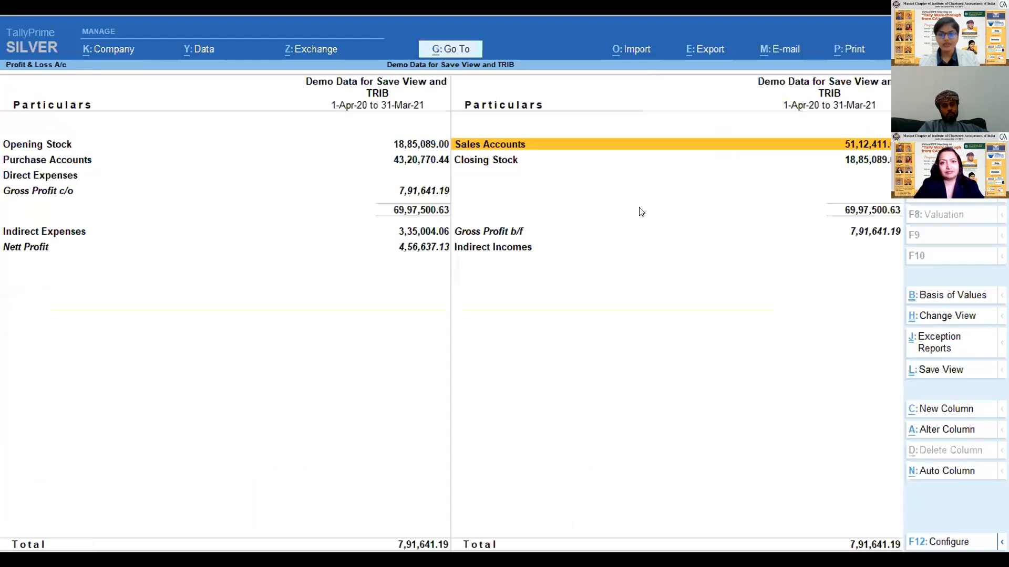
{"action": "key", "text": "Escape"}
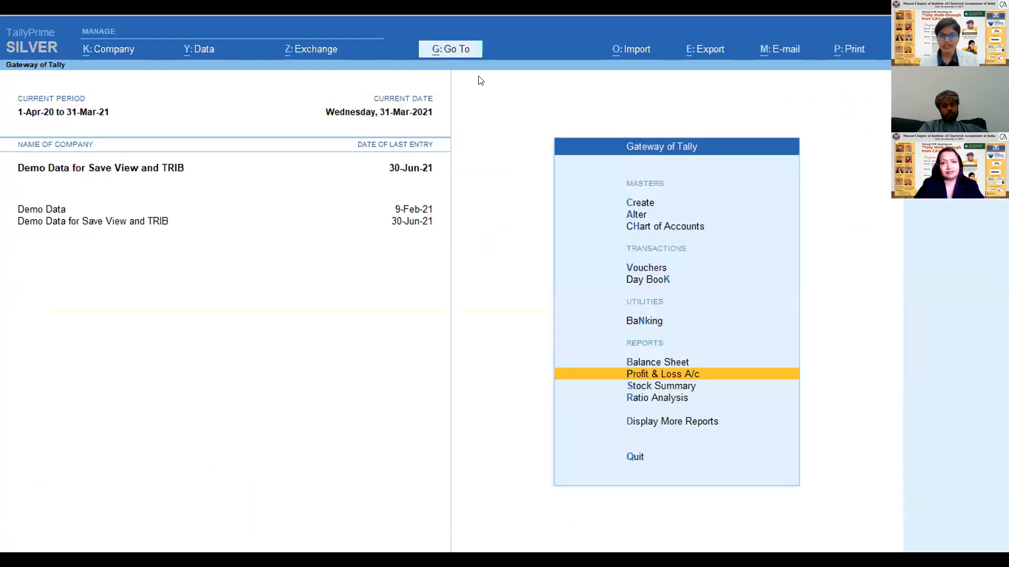
- Open the Stock Summary from the list of reports and bring up the deletion list for its saved views
{"action": "left_click", "coordinate": [443, 49]}
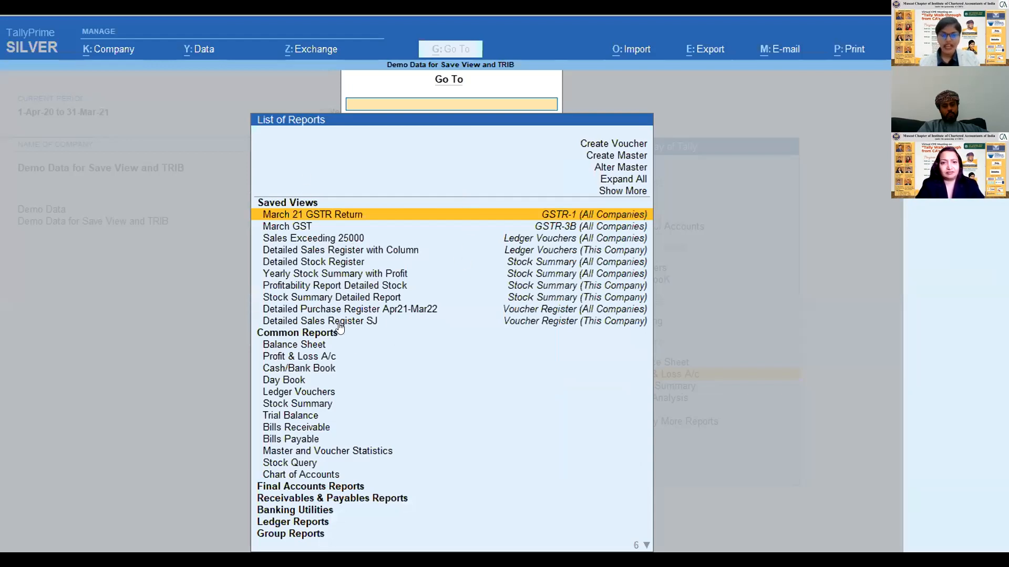
{"action": "left_click", "coordinate": [336, 403]}
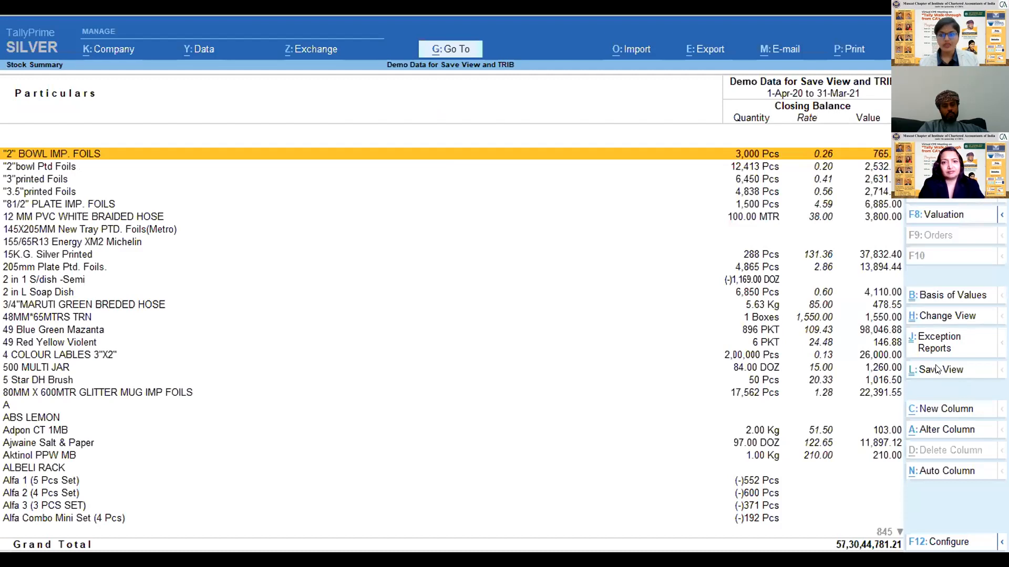
{"action": "left_click", "coordinate": [924, 318]}
{"action": "key", "text": "Down"}
{"action": "key", "text": "Up"}
{"action": "key", "text": "Up"}
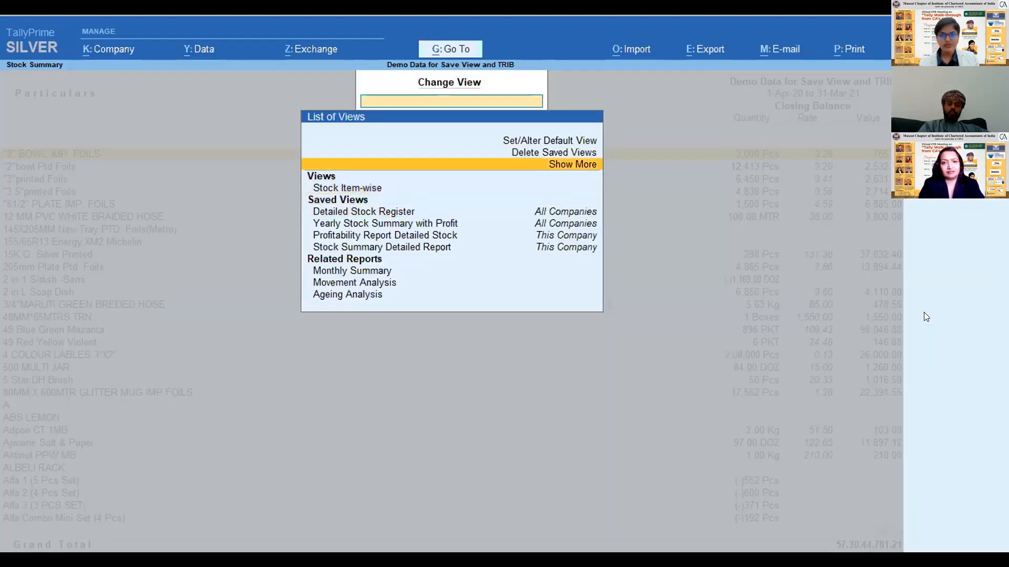
- Delete the saved view Profitability Report Detailed Stock and confirm the deletion
{"action": "key", "text": "Up"}
{"action": "key", "text": "Return"}
{"action": "key", "text": "Down"}
{"action": "key", "text": "Down"}
- Delete the saved view Stock Summary Detailed Report, confirm the deletion, and check the remaining saved views
{"action": "key", "text": "Down"}
{"action": "key", "text": "Down"}
{"action": "key", "text": "Up"}
{"action": "key", "text": "Return"}
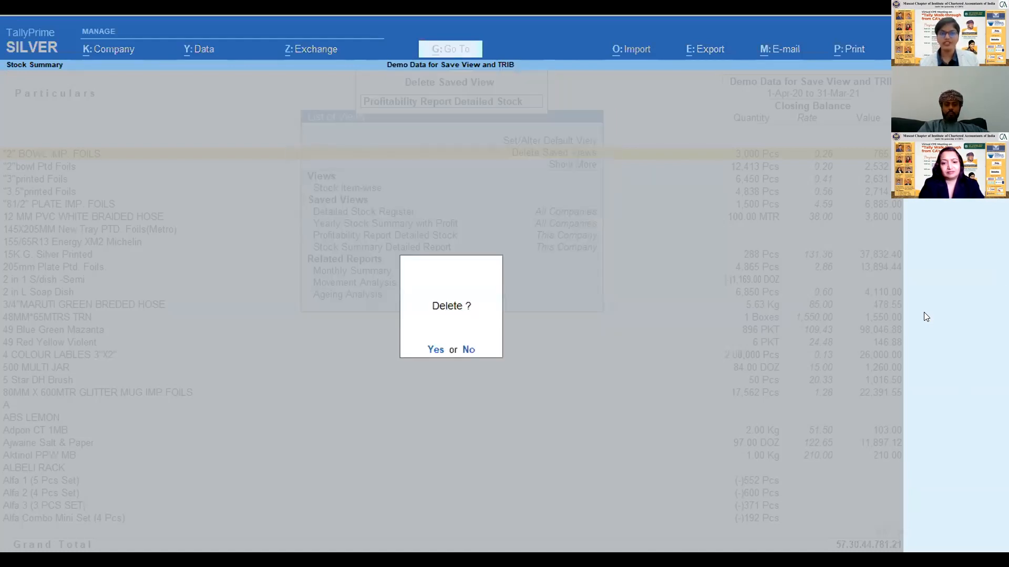
{"action": "key", "text": "y"}
{"action": "key", "text": "Down"}
{"action": "key", "text": "Down"}
{"action": "key", "text": "Return"}
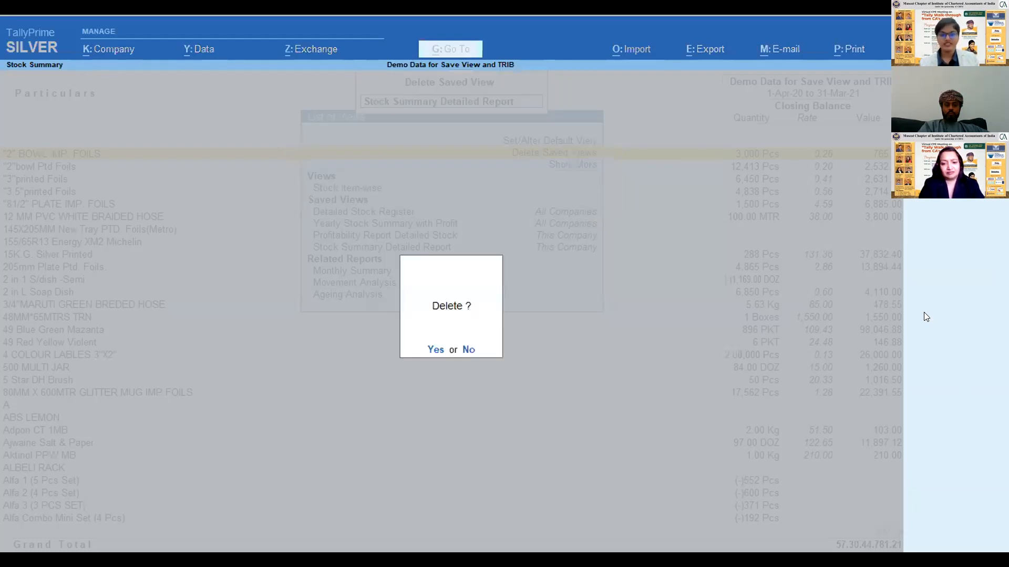
{"action": "key", "text": "y"}
{"action": "key", "text": "Down"}
{"action": "key", "text": "Down"}
{"action": "key", "text": "Up"}
- Reopen the Stock Summary from the Gateway of Tally
{"action": "key", "text": "Up"}
{"action": "key", "text": "Up"}
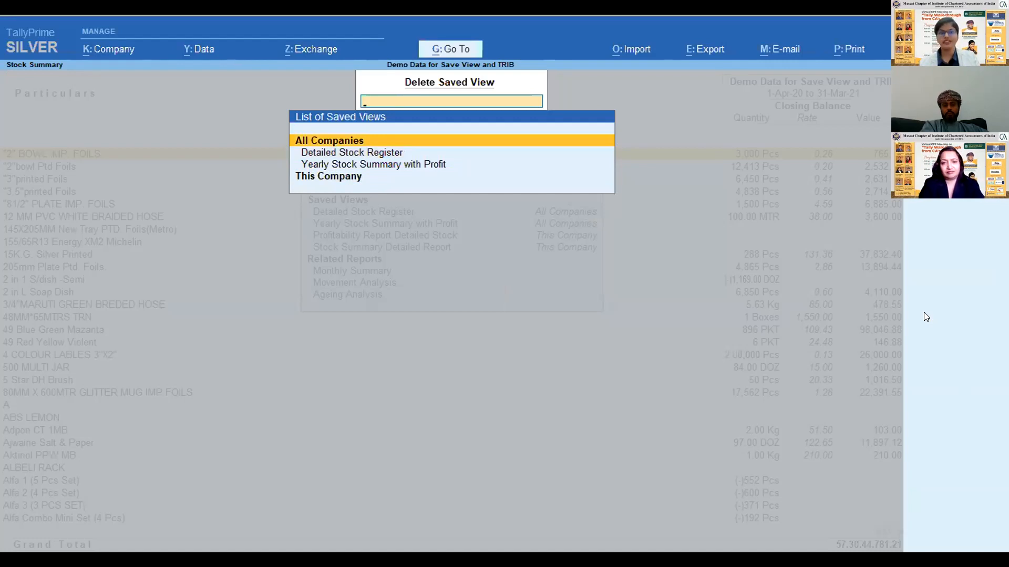
- Leave the saved view deletion and close the Stock Summary to return to the Gateway of Tally
{"action": "key", "text": "Escape"}
{"action": "key", "text": "Escape"}
{"action": "key", "text": "Escape"}
{"action": "key", "text": "Up"}
{"action": "key", "text": "Down"}
{"action": "key", "text": "Up"}
{"action": "key", "text": "Down"}
{"action": "key", "text": "Down"}
{"action": "key", "text": "Up"}
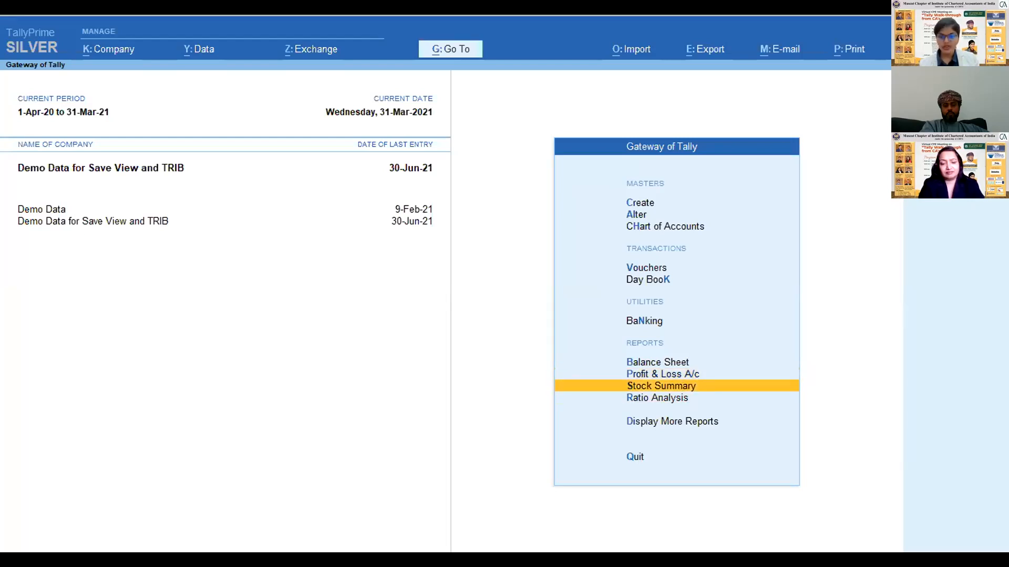
{"action": "key", "text": "Return"}
{"action": "key", "text": "Return"}
{"action": "key", "text": "Escape"}
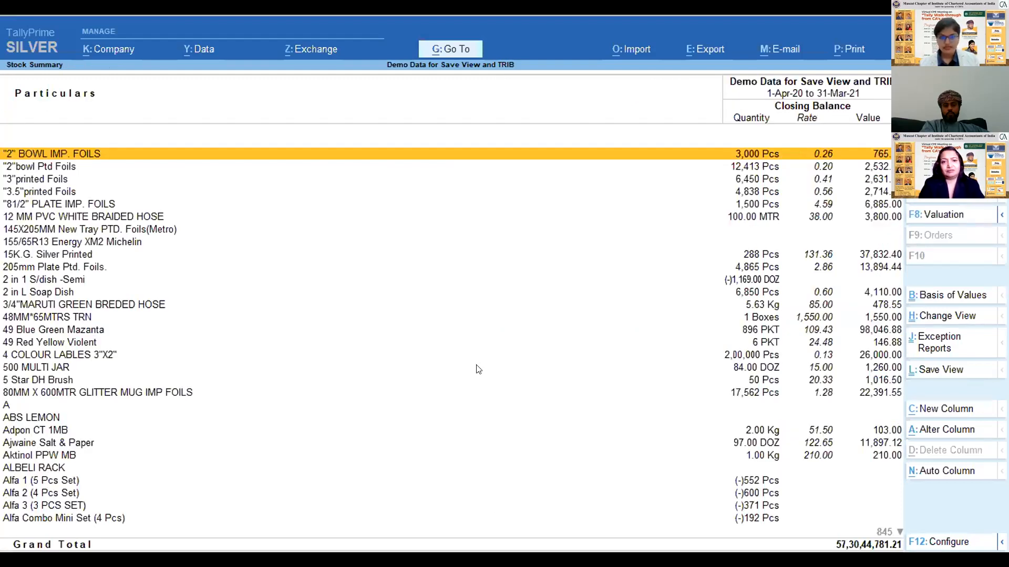
- Switch to the presentation and advance to the slide Convenient to Personalize
{"action": "key", "text": "alt+g"}
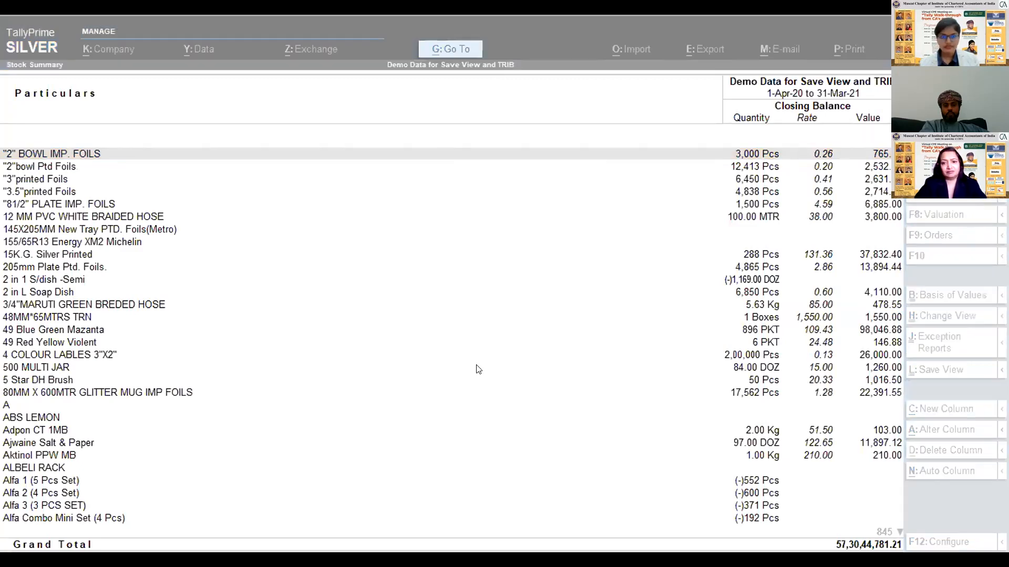
{"action": "key", "text": "alt+Tab"}
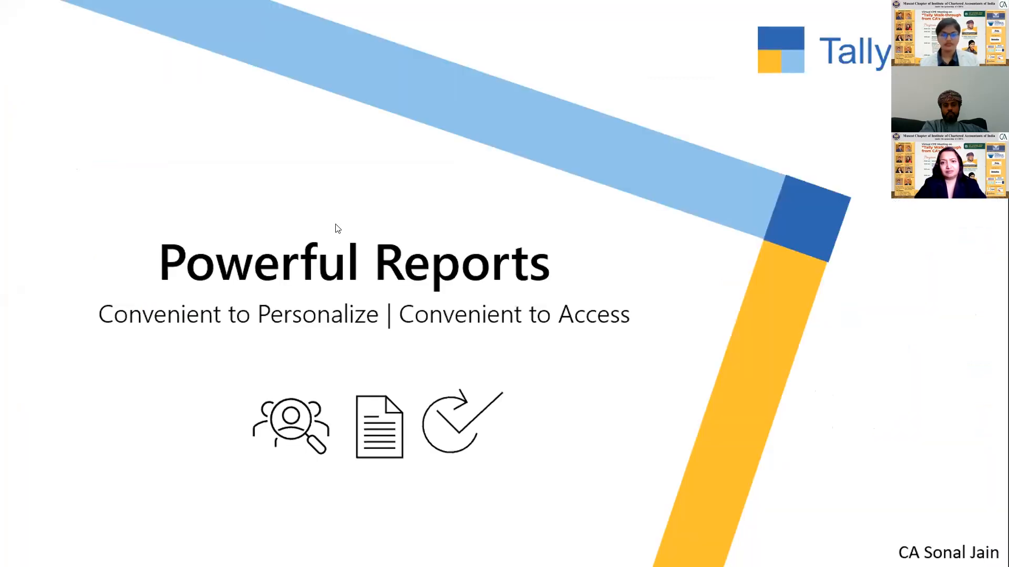
{"action": "key", "text": "Right"}
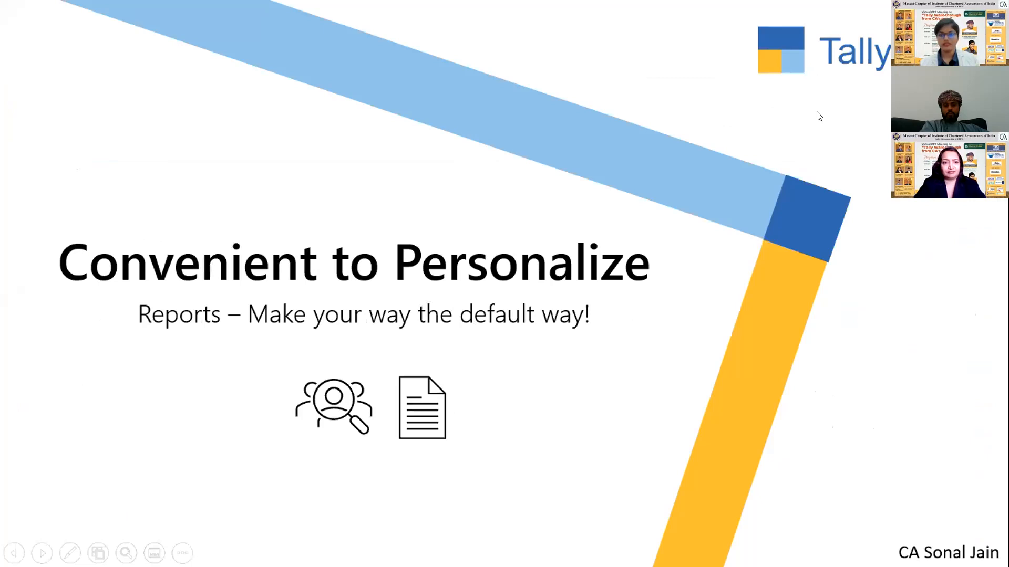
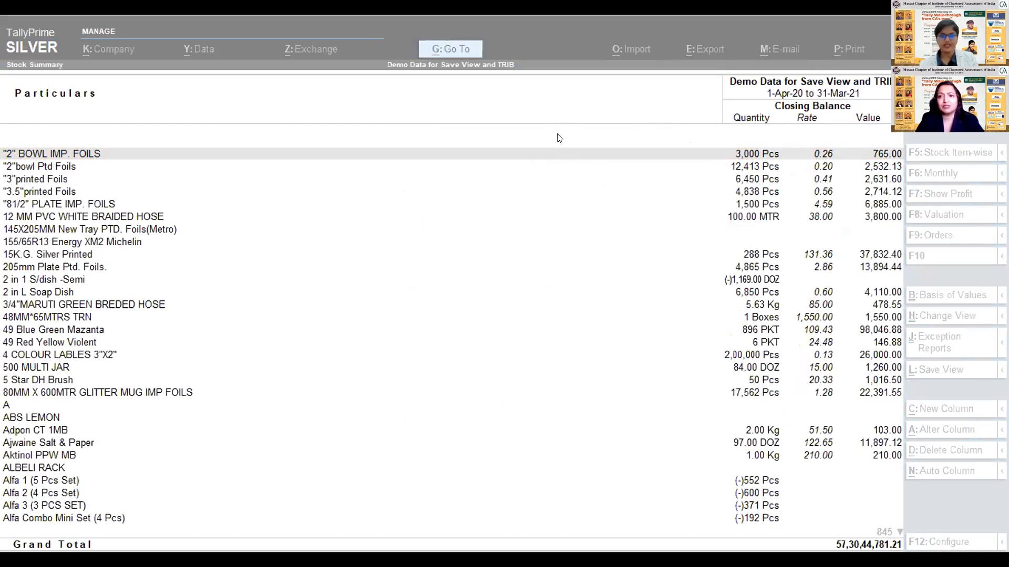
- Close the Stock Summary and return to the Gateway of Tally
{"action": "left_click", "coordinate": [429, 272]}
{"action": "key", "text": "Escape"}
{"action": "key", "text": "Up"}
{"action": "key", "text": "Up"}
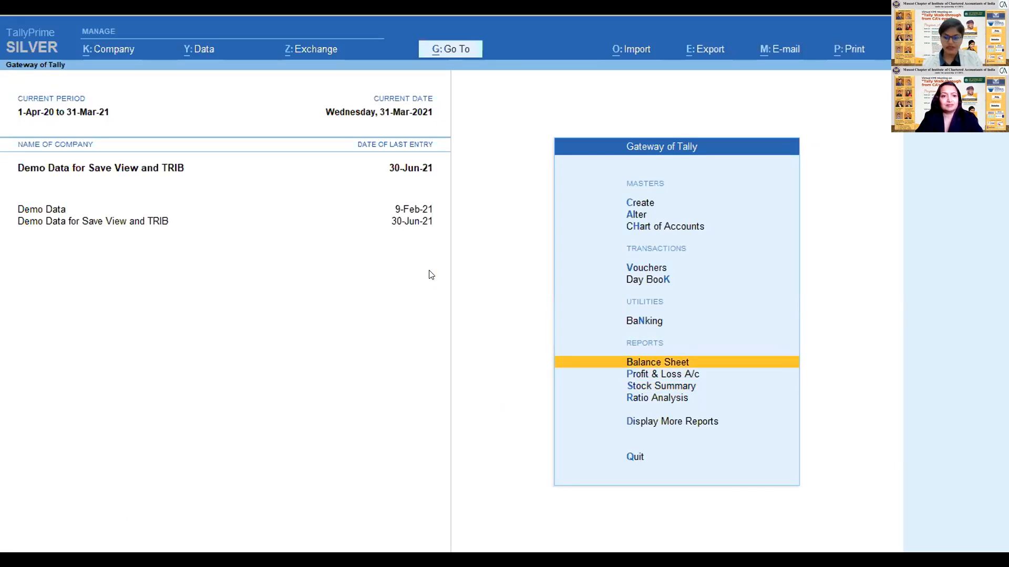
- View the Balance Sheet from the Gateway of Tally, moving to Current Assets, and return to the Gateway
{"action": "key", "text": "Down"}
{"action": "key", "text": "Down"}
{"action": "key", "text": "Down"}
{"action": "key", "text": "Up"}
{"action": "key", "text": "Up"}
{"action": "key", "text": "Up"}
{"action": "key", "text": "Return"}
{"action": "key", "text": "Right"}
{"action": "key", "text": "Down"}
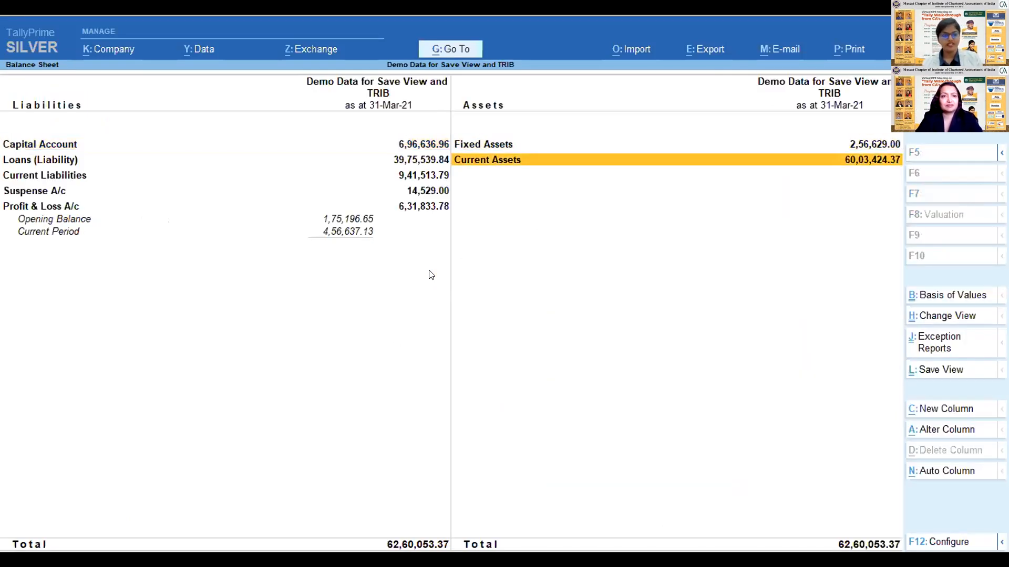
{"action": "key", "text": "Escape"}
{"action": "key", "text": "Down"}
{"action": "key", "text": "Up"}
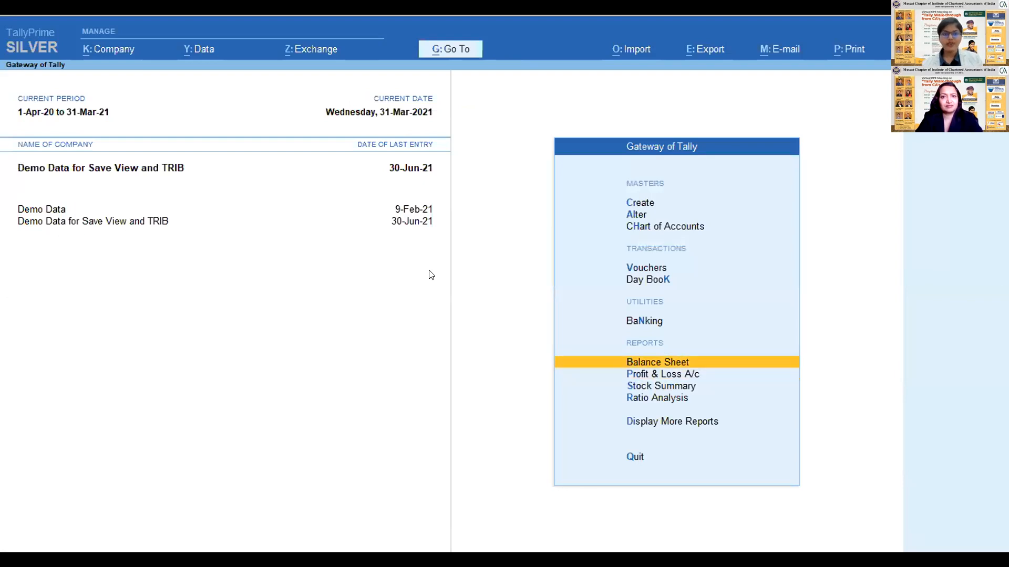
{"action": "key", "text": "Down"}
{"action": "key", "text": "Down"}
{"action": "key", "text": "Down"}
{"action": "key", "text": "Down"}
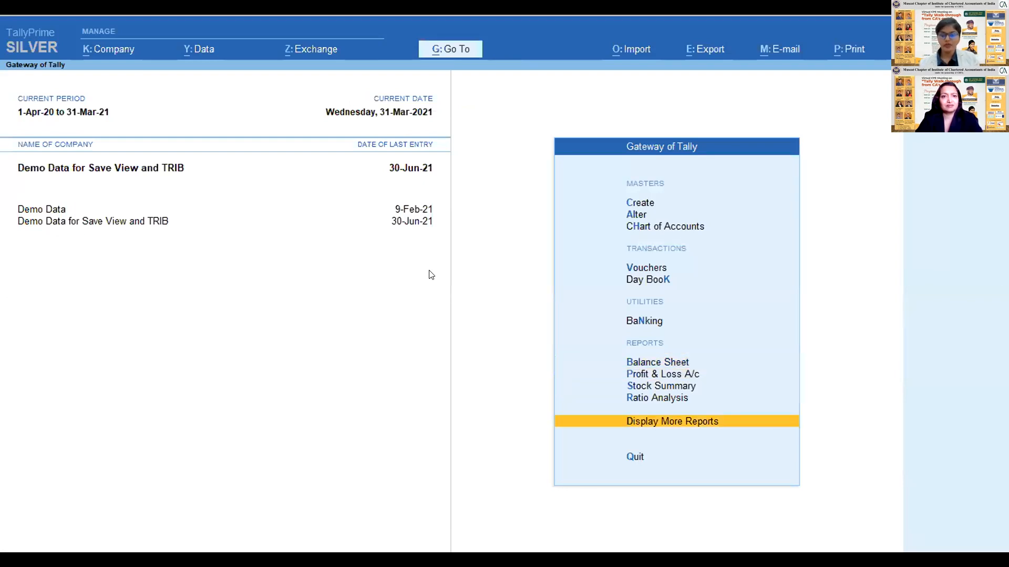
{"action": "key", "text": "Up"}
{"action": "key", "text": "Up"}
{"action": "key", "text": "Up"}
{"action": "key", "text": "Up"}
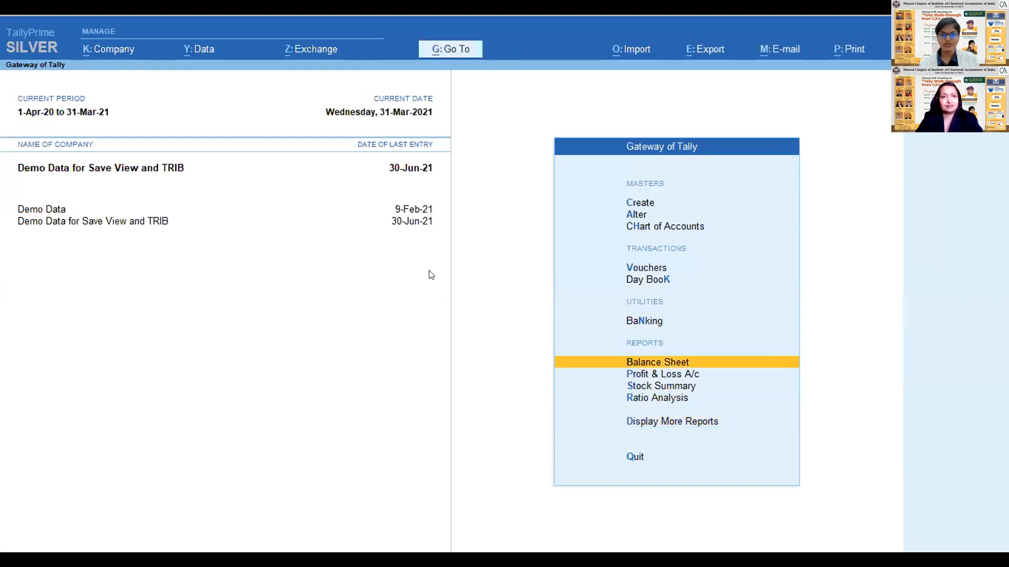
{"action": "key", "text": "Up"}
{"action": "key", "text": "Down"}
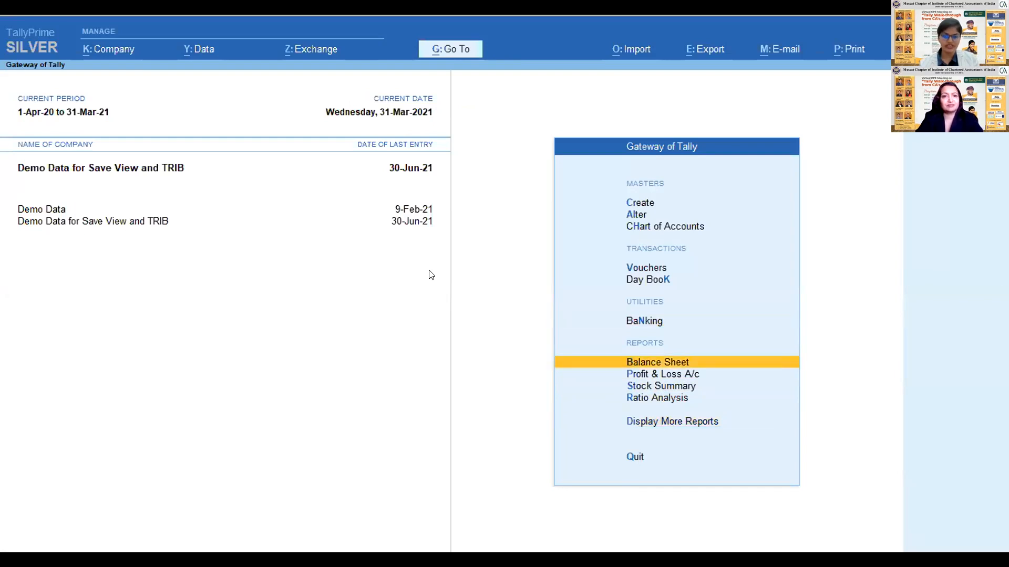
{"action": "key", "text": "Down"}
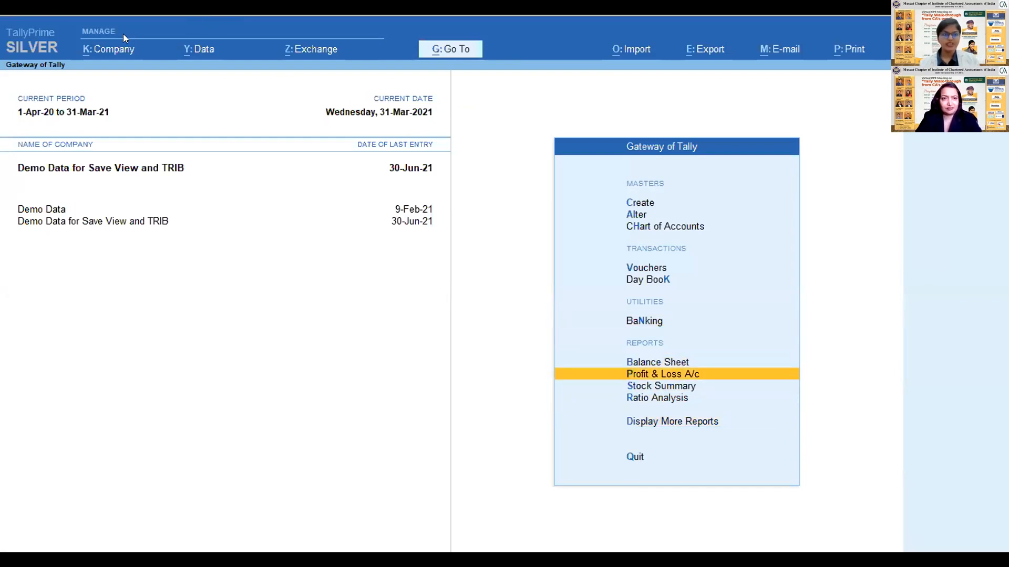
- Open the company's users and passwords list and go to the browser access setting of the first Tally.NET Owner
{"action": "left_click", "coordinate": [103, 50]}
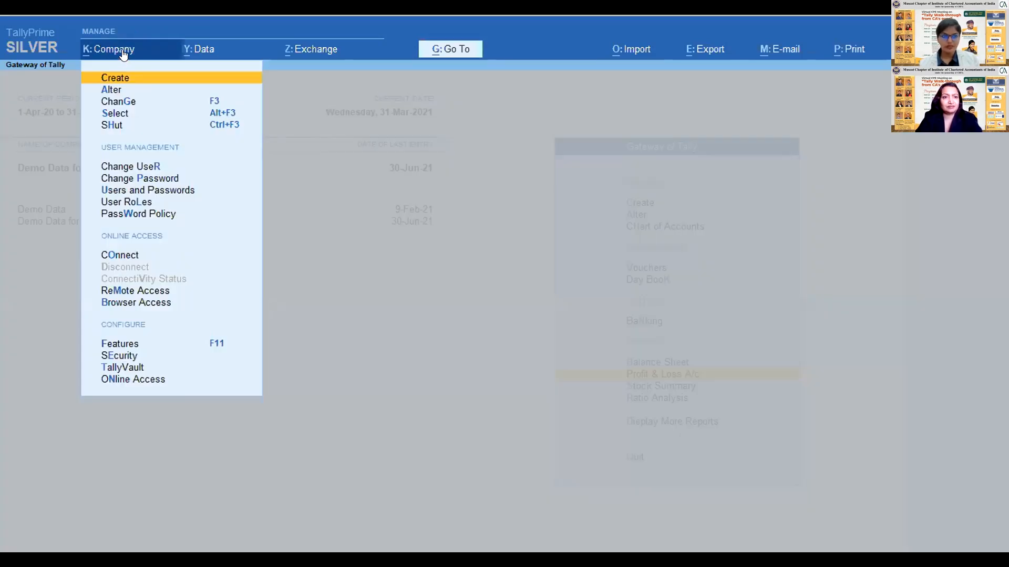
{"action": "left_click", "coordinate": [138, 190]}
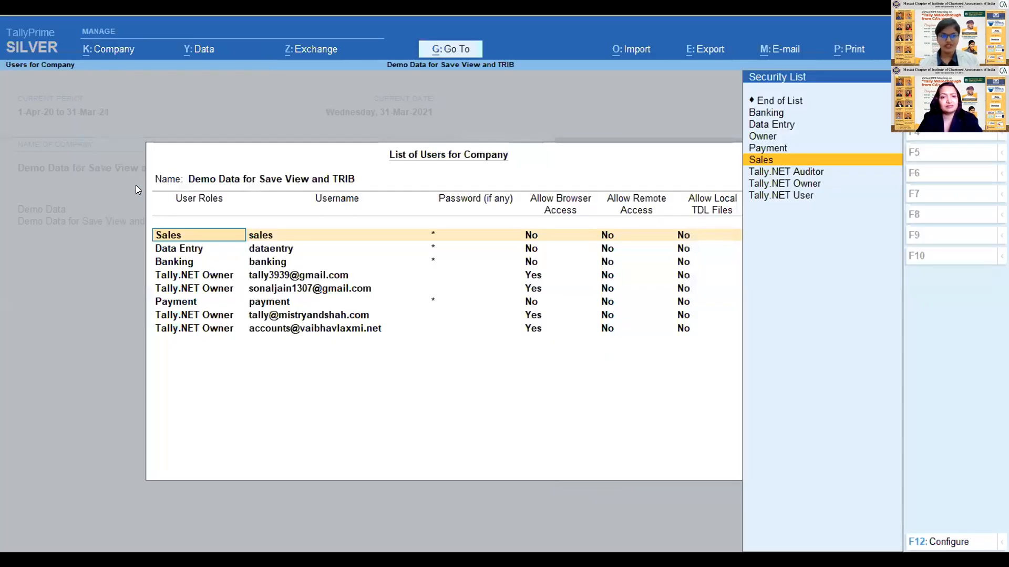
{"action": "key", "text": "Return"}
{"action": "key", "text": "Return"}
{"action": "key", "text": "Return"}
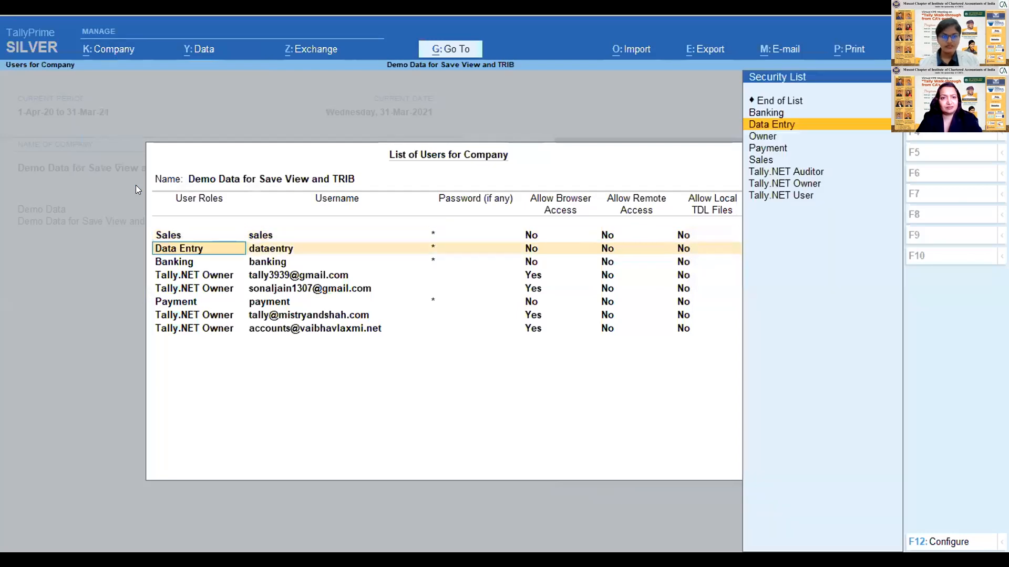
{"action": "key", "text": "Return"}
{"action": "key", "text": "Return"}
{"action": "key", "text": "Return"}
{"action": "key", "text": "Return"}
{"action": "key", "text": "Return"}
{"action": "key", "text": "Return"}
{"action": "key", "text": "Return"}
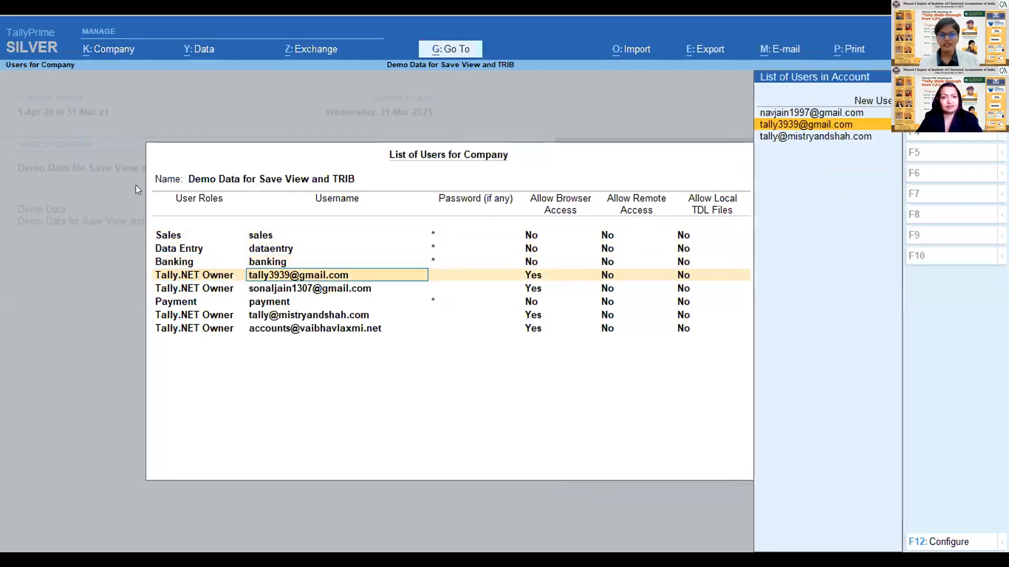
{"action": "key", "text": "Return"}
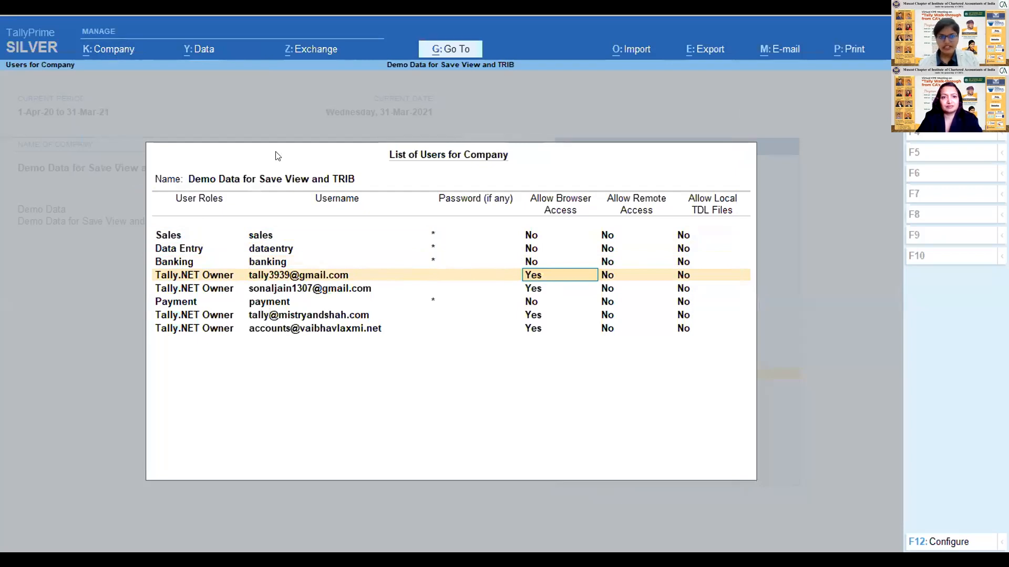
- Go through the remaining user entries without changes and accept the list of users for the company
{"action": "key", "text": "Return"}
{"action": "key", "text": "Return"}
{"action": "key", "text": "Return"}
{"action": "key", "text": "Return"}
{"action": "key", "text": "Return"}
{"action": "key", "text": "Return"}
{"action": "key", "text": "Return"}
{"action": "key", "text": "Return"}
{"action": "key", "text": "Return"}
{"action": "key", "text": "Return"}
{"action": "key", "text": "Return"}
{"action": "key", "text": "Return"}
{"action": "key", "text": "Return"}
{"action": "key", "text": "Return"}
{"action": "key", "text": "Return"}
{"action": "key", "text": "Return"}
{"action": "key", "text": "Return"}
{"action": "key", "text": "Return"}
{"action": "key", "text": "Return"}
{"action": "key", "text": "Return"}
{"action": "key", "text": "Return"}
{"action": "key", "text": "Return"}
{"action": "key", "text": "Return"}
{"action": "key", "text": "Return"}
{"action": "key", "text": "Return"}
{"action": "key", "text": "Return"}
{"action": "key", "text": "Return"}
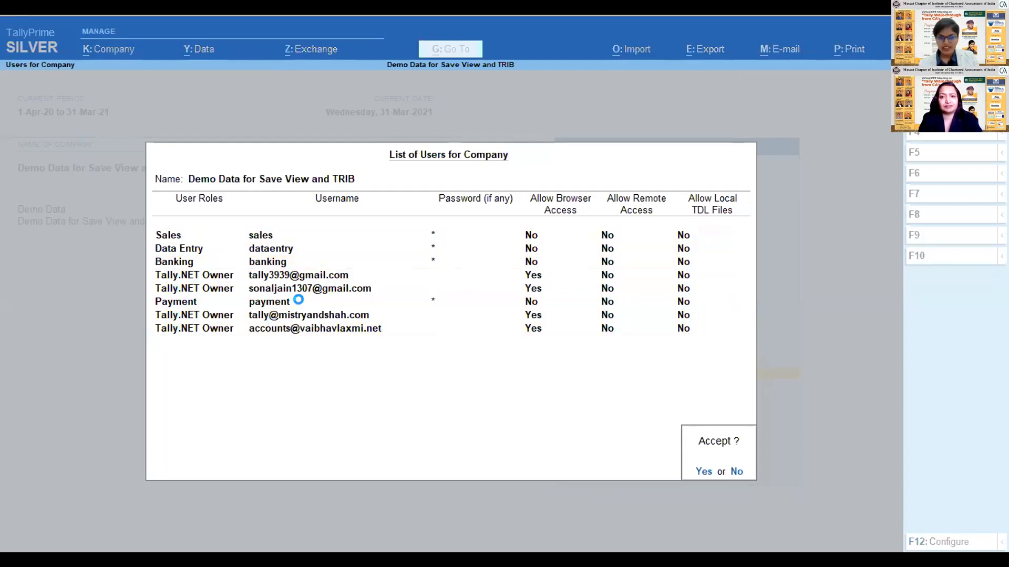
{"action": "key", "text": "y"}
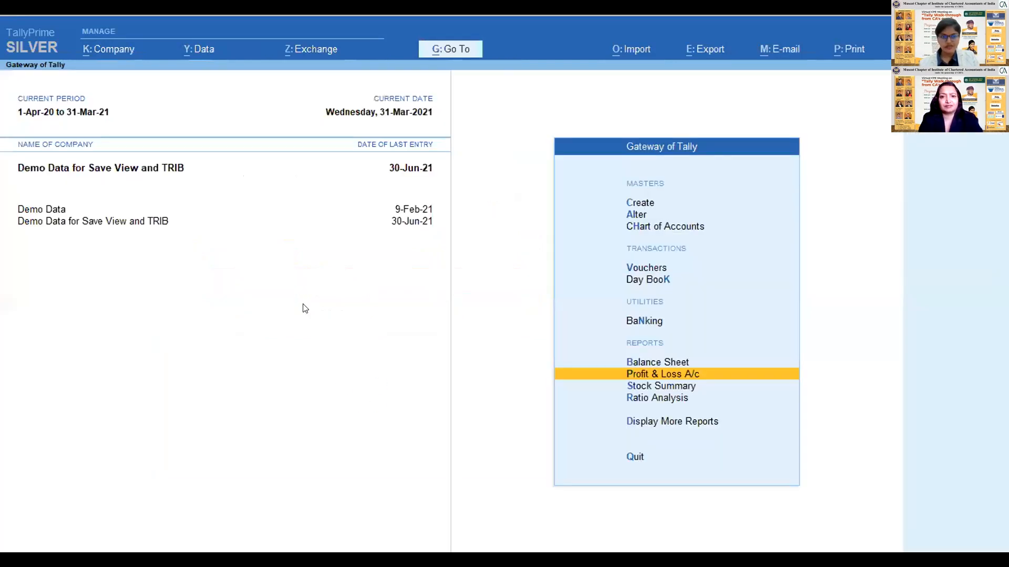
- Connect the company Demo Data for Save View and TRIB for online access
{"action": "left_click", "coordinate": [129, 49]}
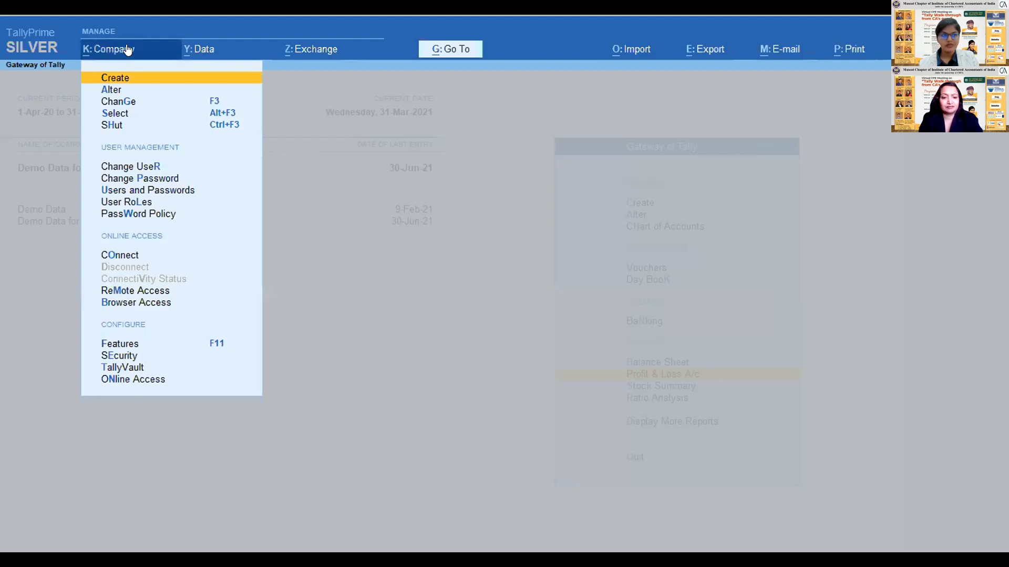
{"action": "left_click", "coordinate": [121, 255]}
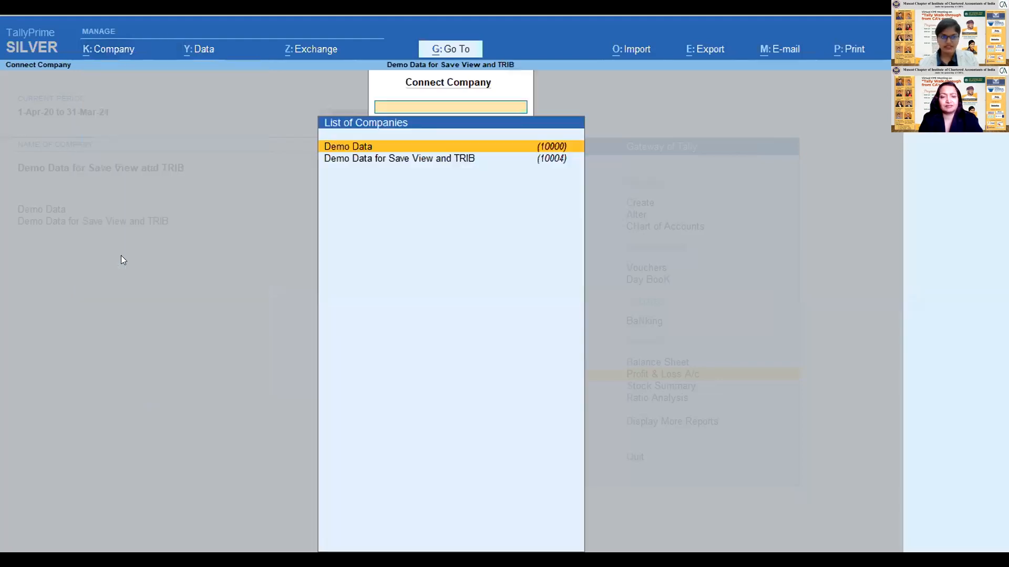
{"action": "key", "text": "Down"}
{"action": "key", "text": "Return"}
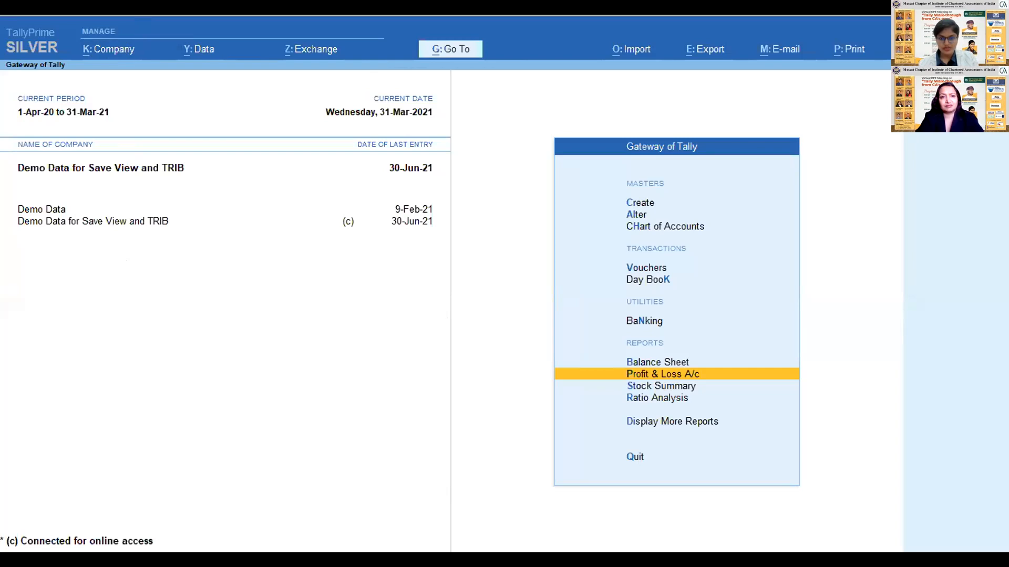
- Switch to the Tally Reports page in the browser, reload it, and go to the company selection
{"action": "key", "text": "alt+g"}
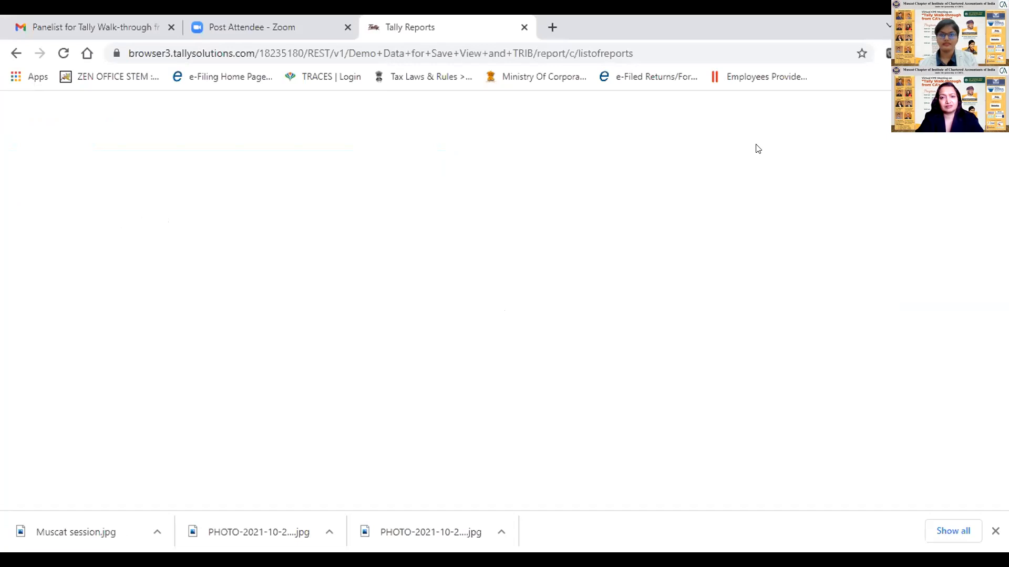
{"action": "key", "text": "F5"}
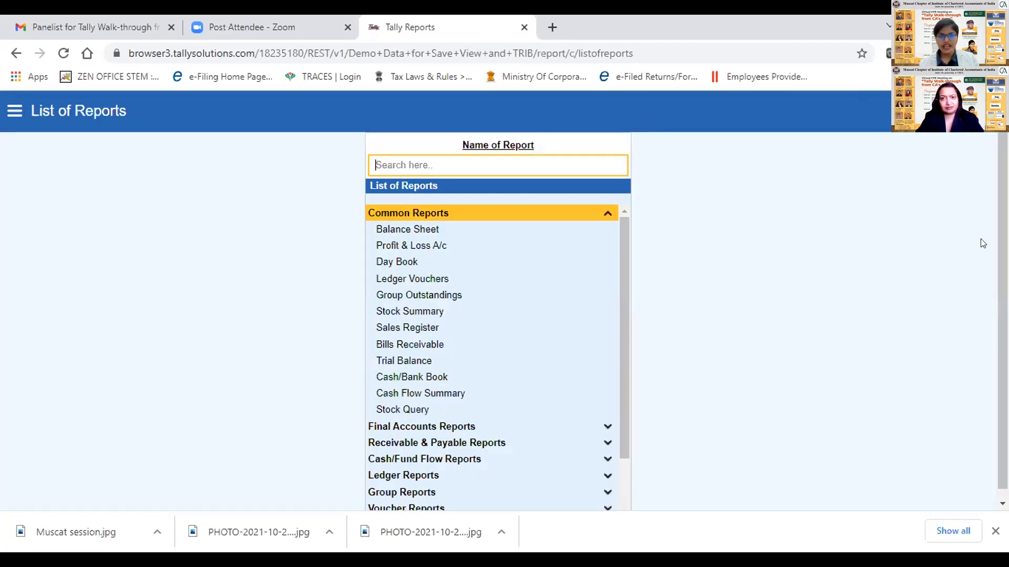
{"action": "left_click", "coordinate": [16, 108]}
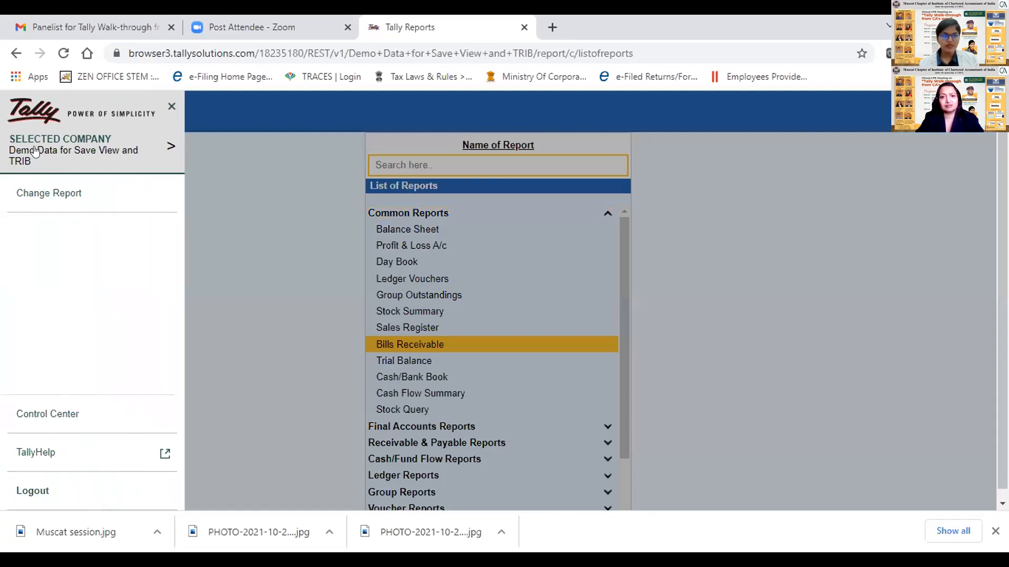
{"action": "left_click", "coordinate": [51, 151]}
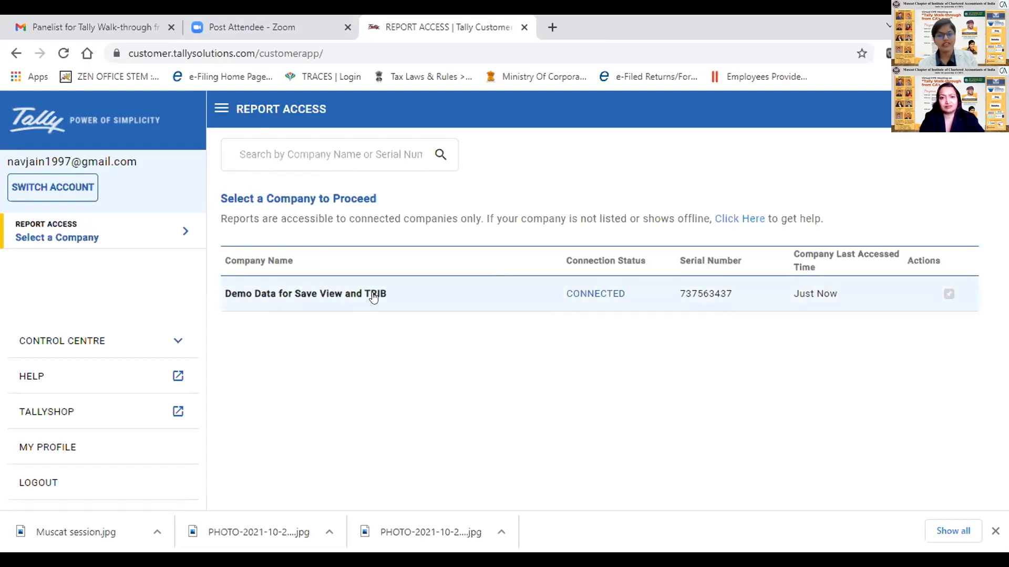
- Select the connected company Demo Data for Save View and TRIB and look through its list of reports
{"action": "left_click", "coordinate": [328, 297]}
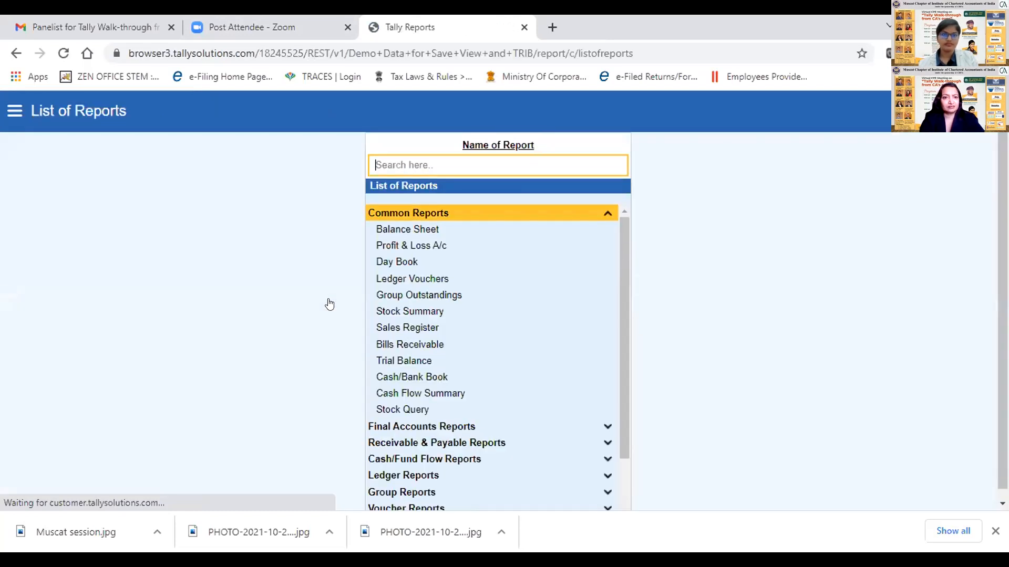
{"action": "left_click_drag", "start_coordinate": [621, 231], "coordinate": [640, 338]}
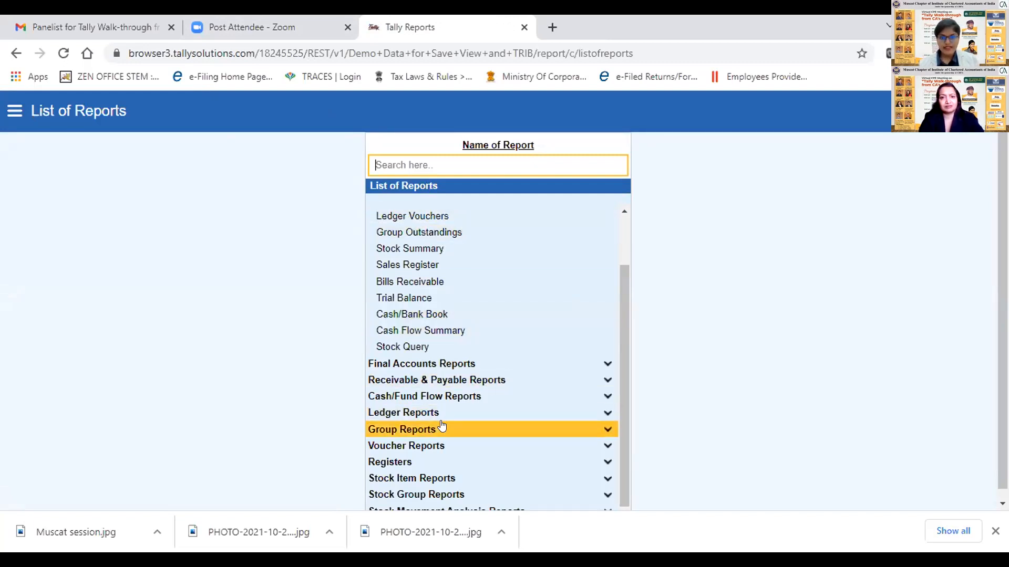
{"action": "scroll", "coordinate": [610, 331], "scroll_direction": "up", "scroll_amount": 2}
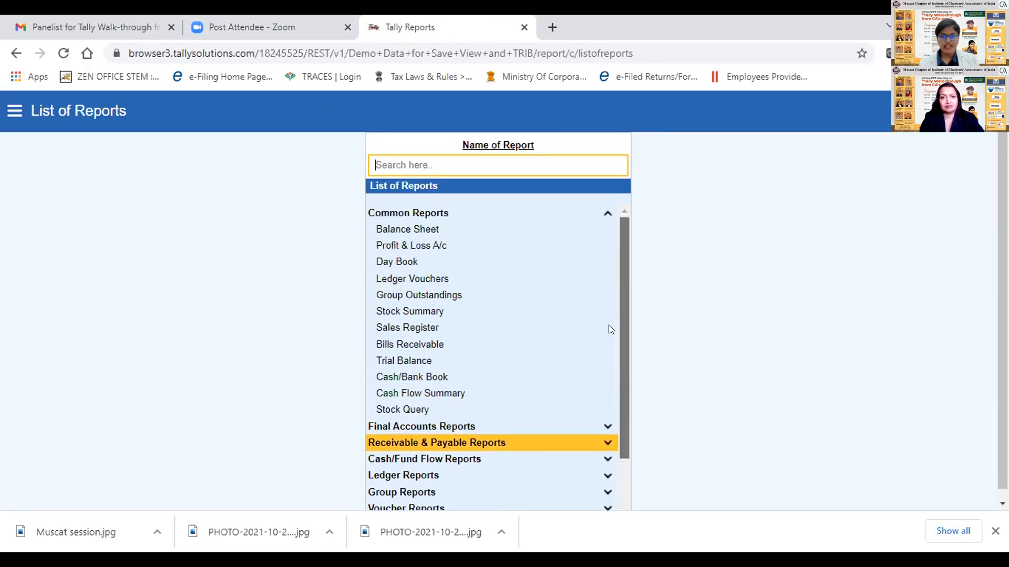
- Open the Balance Sheet report in the browser, view its download options, and dismiss them
{"action": "double_click", "coordinate": [428, 234]}
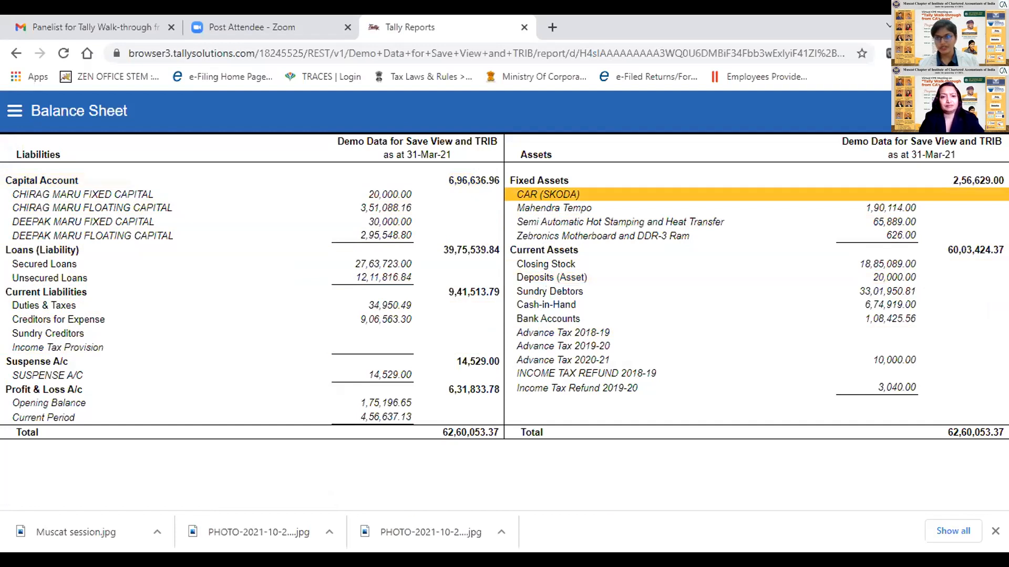
{"action": "left_click", "coordinate": [981, 111]}
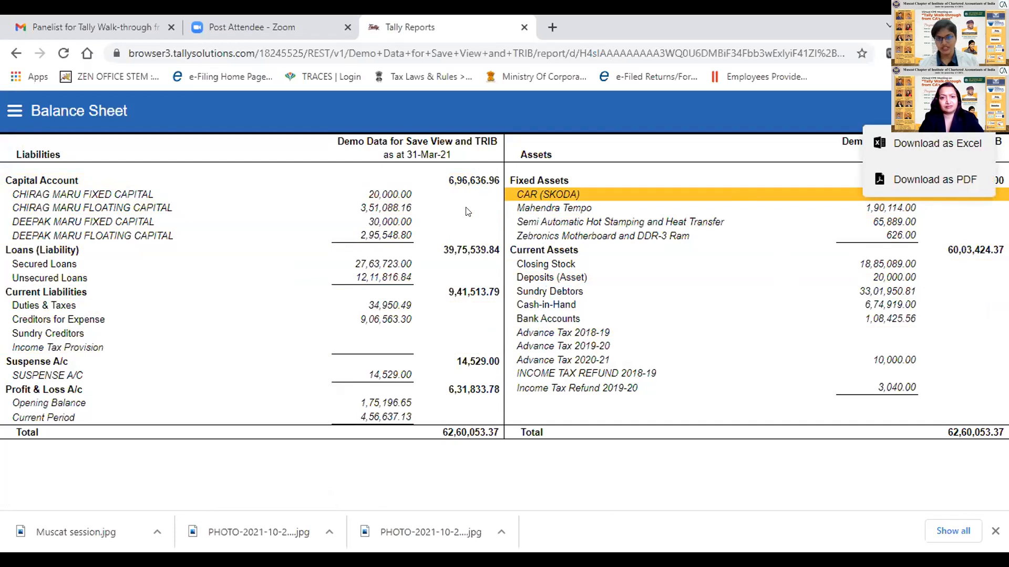
{"action": "left_click", "coordinate": [376, 266]}
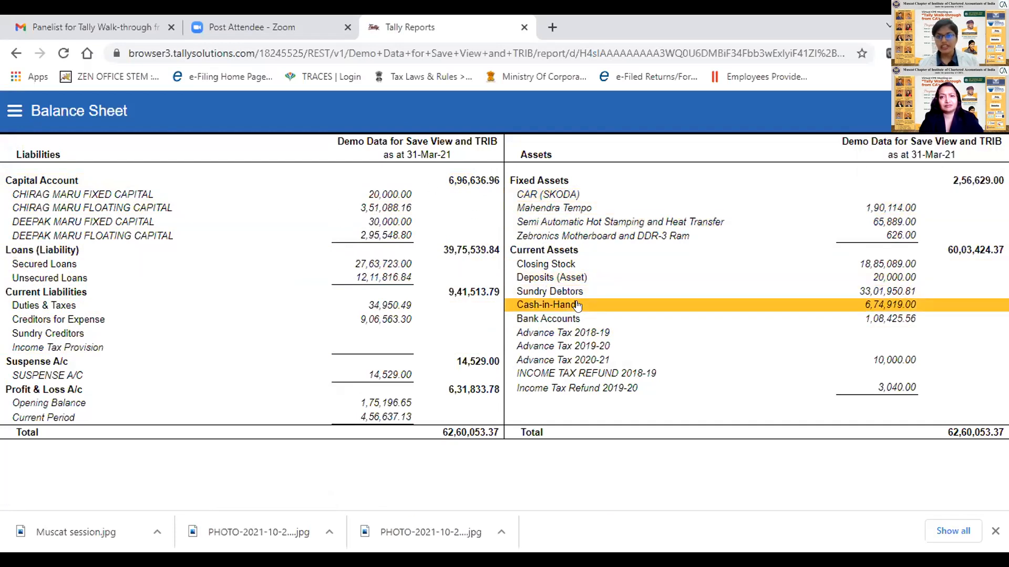
- Drill down from Sundry Debtors in the Balance Sheet to the monthly summary of the ANGEL PLASTIC ledger
{"action": "left_click", "coordinate": [571, 290]}
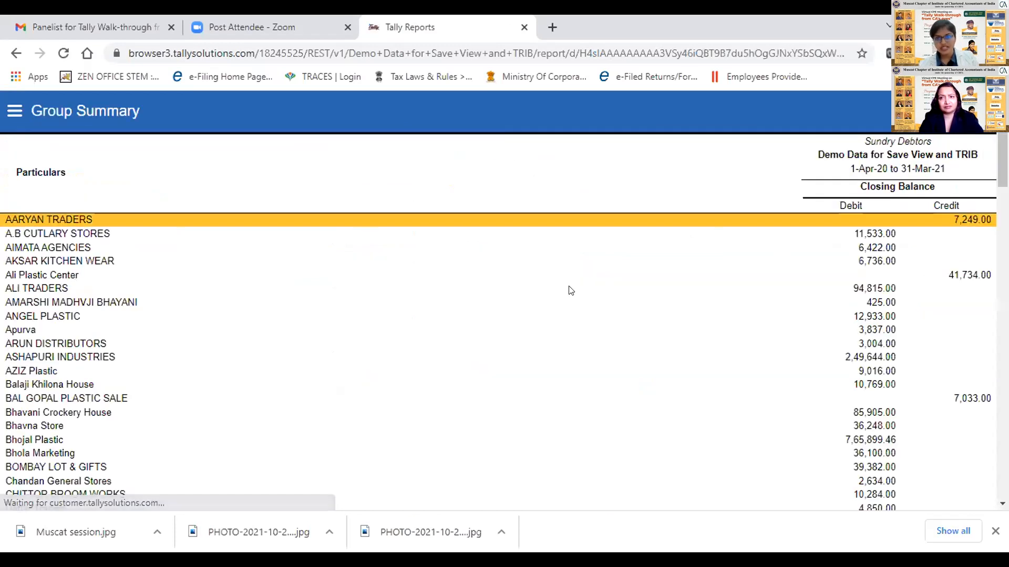
{"action": "left_click", "coordinate": [572, 318]}
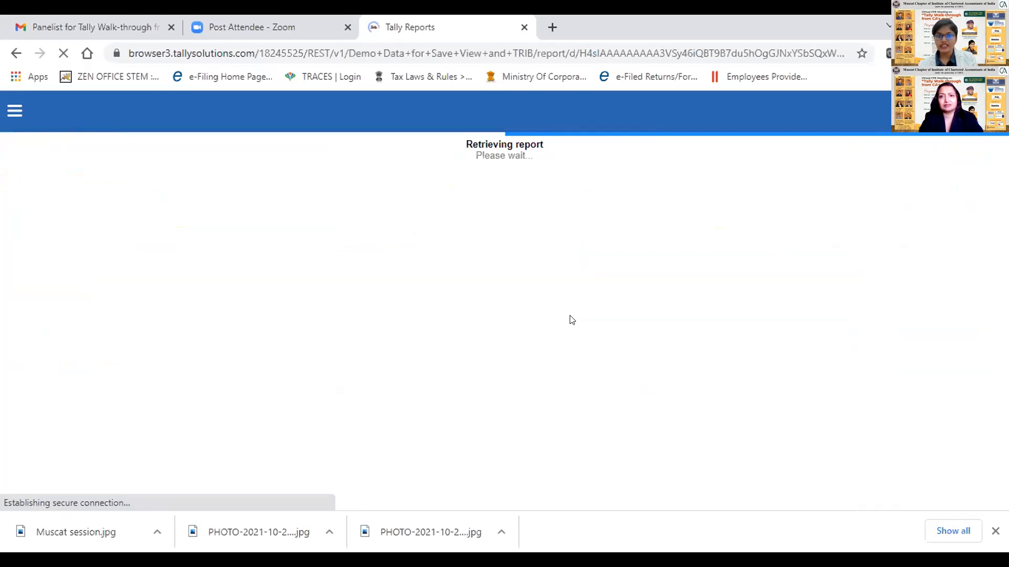
{"action": "key", "text": "Down"}
{"action": "key", "text": "Down"}
{"action": "key", "text": "Down"}
{"action": "key", "text": "Down"}
{"action": "key", "text": "Down"}
{"action": "key", "text": "Down"}
{"action": "key", "text": "Down"}
{"action": "key", "text": "Up"}
{"action": "key", "text": "Up"}
{"action": "key", "text": "Up"}
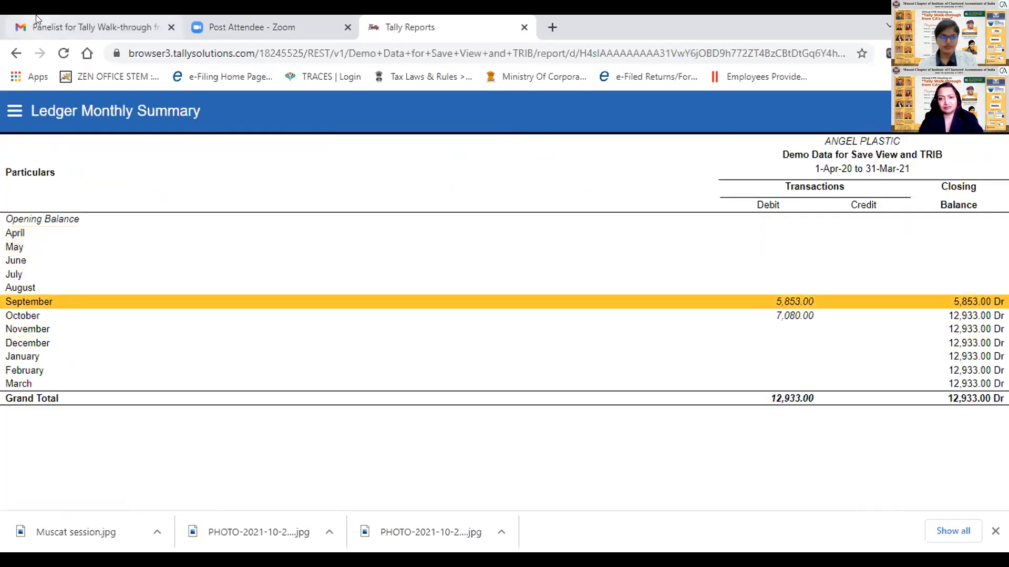
- Change the report to Profit & Loss A/c and drill down through GST SALES into the July entries
{"action": "left_click", "coordinate": [15, 112]}
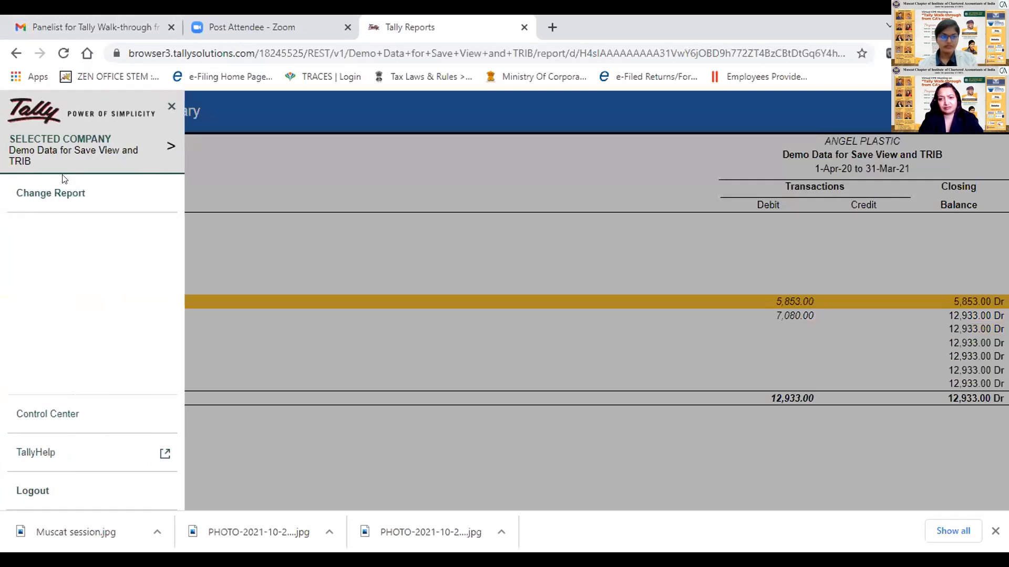
{"action": "left_click", "coordinate": [92, 192]}
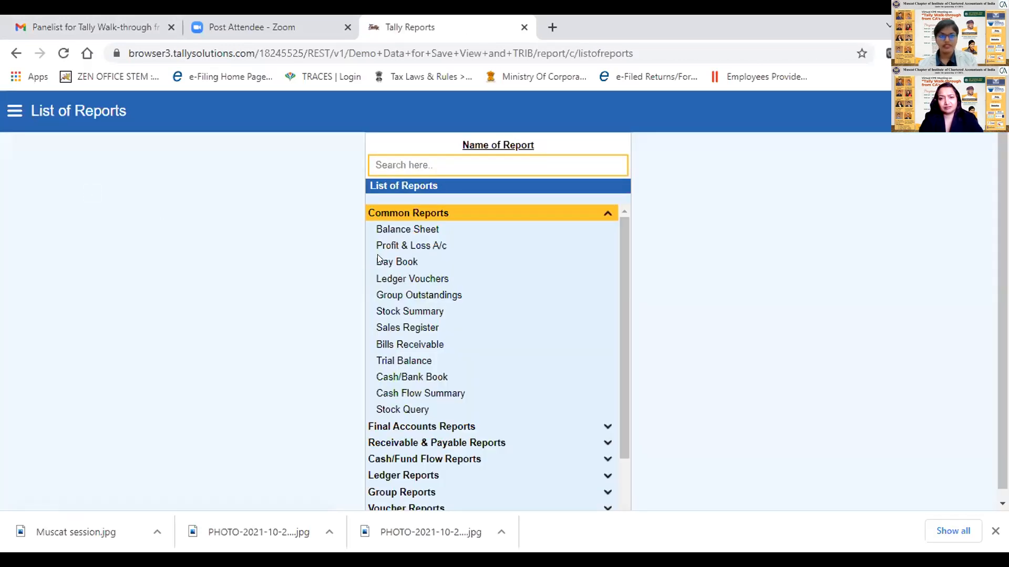
{"action": "left_click", "coordinate": [404, 246]}
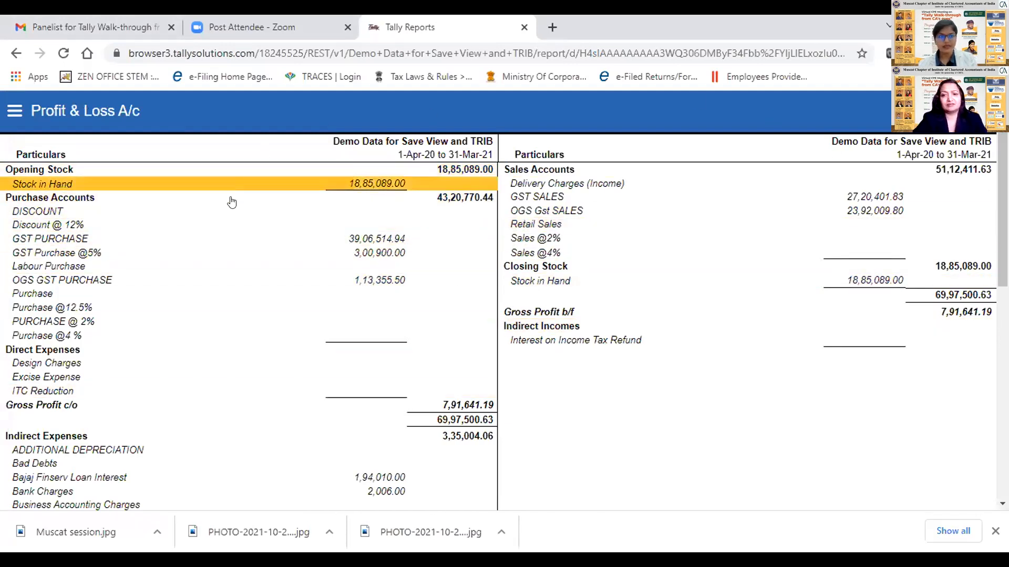
{"action": "left_click", "coordinate": [702, 199]}
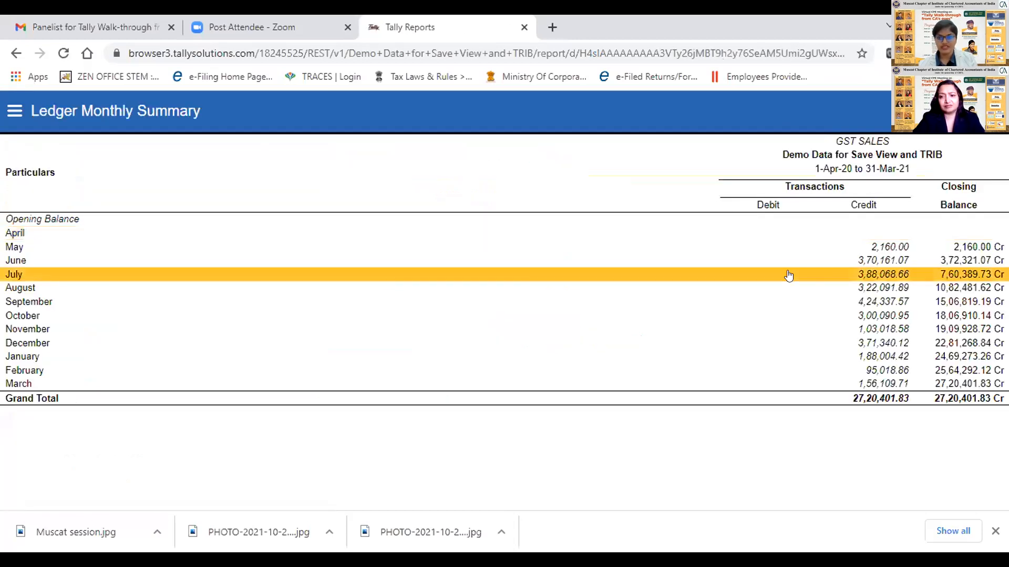
{"action": "left_click", "coordinate": [793, 274]}
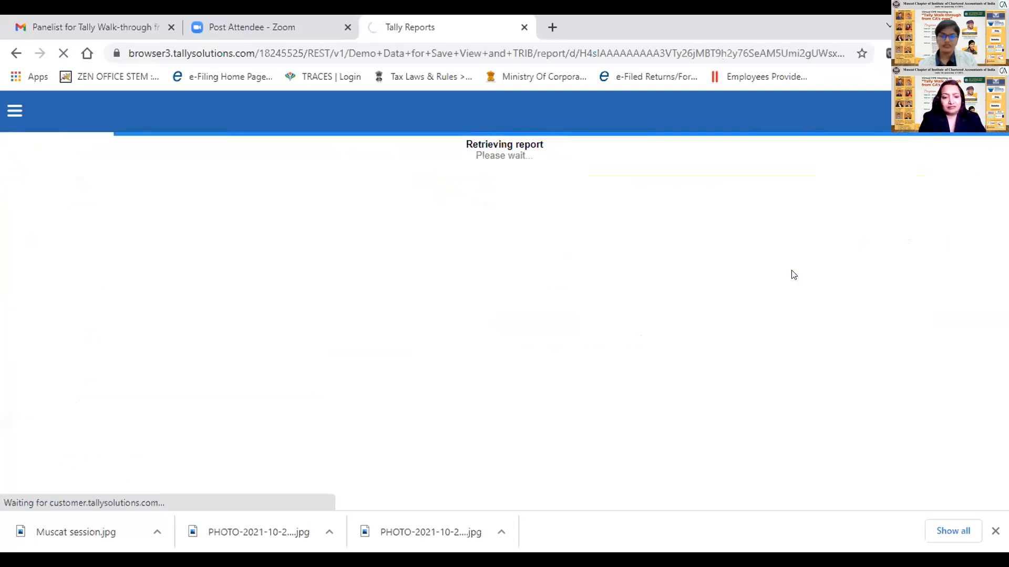
- Open the 4-Jul-20 Bhojal Plastic sales voucher from the July GST SALES entries and show its download options
{"action": "key", "text": "Down"}
{"action": "key", "text": "Down"}
{"action": "key", "text": "Down"}
{"action": "key", "text": "Down"}
{"action": "key", "text": "Down"}
{"action": "key", "text": "Down"}
{"action": "key", "text": "Down"}
{"action": "key", "text": "Down"}
{"action": "key", "text": "Down"}
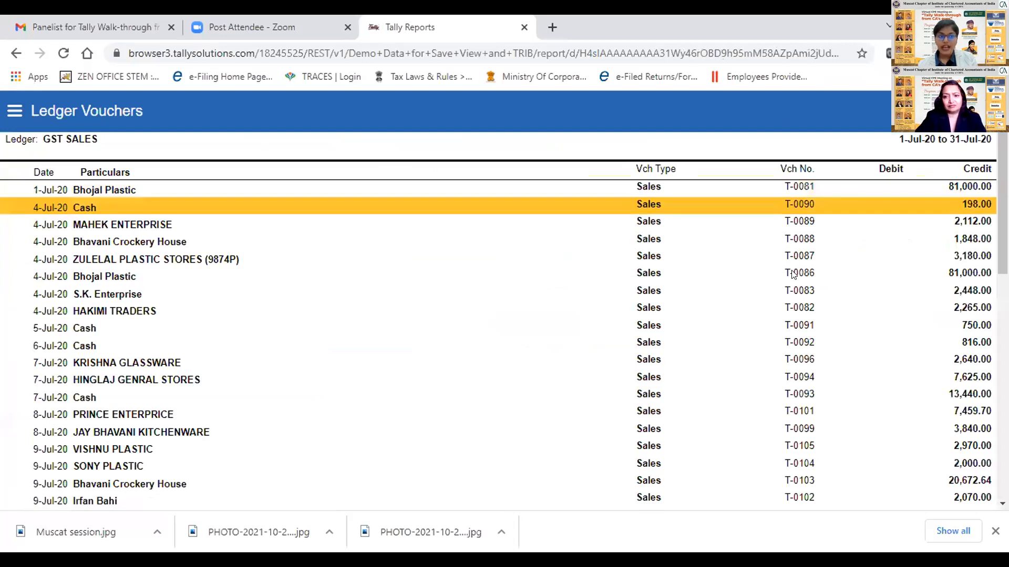
{"action": "key", "text": "Up"}
{"action": "key", "text": "Up"}
{"action": "key", "text": "Up"}
{"action": "key", "text": "Up"}
{"action": "key", "text": "Up"}
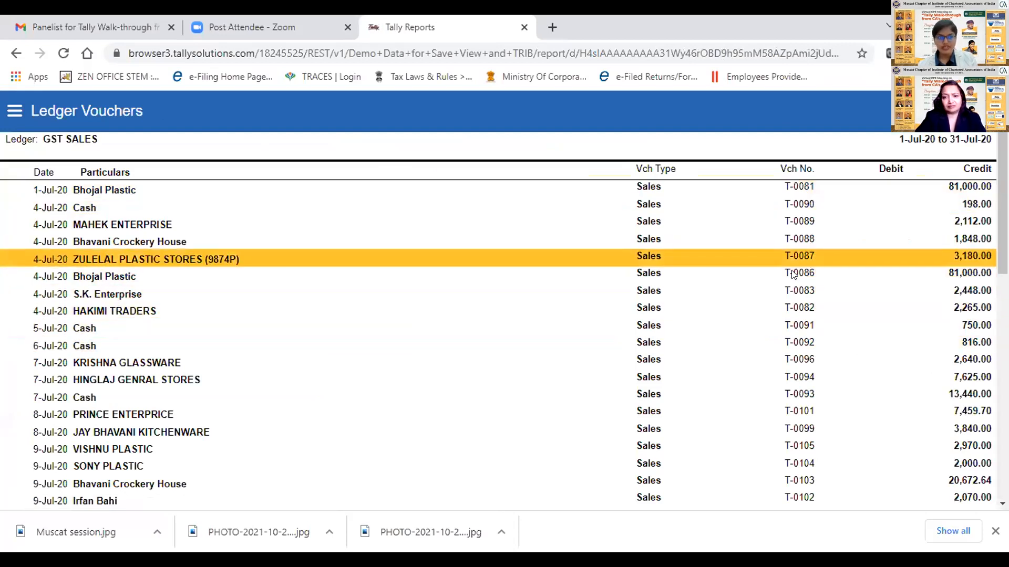
{"action": "key", "text": "Down"}
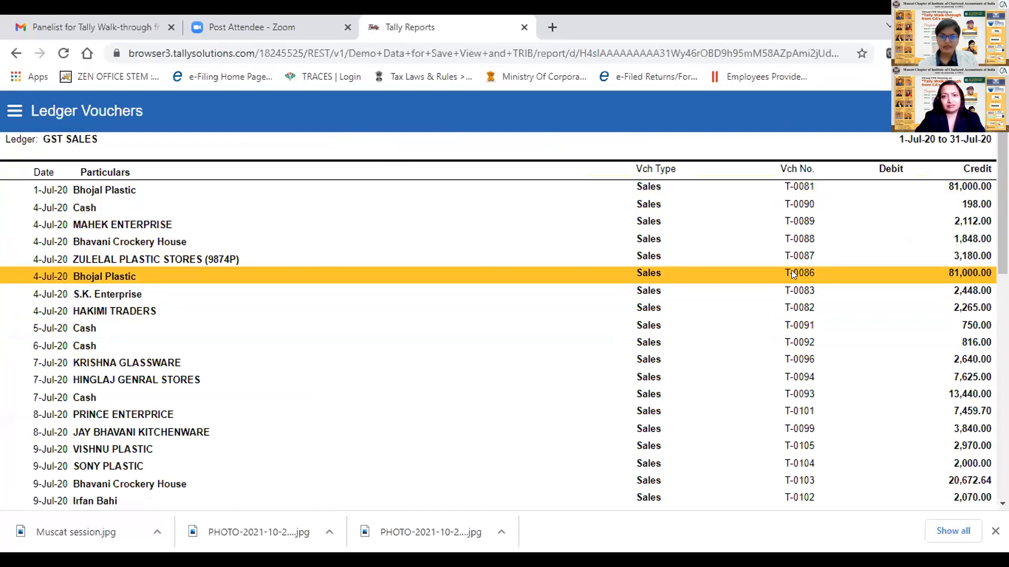
{"action": "key", "text": "Return"}
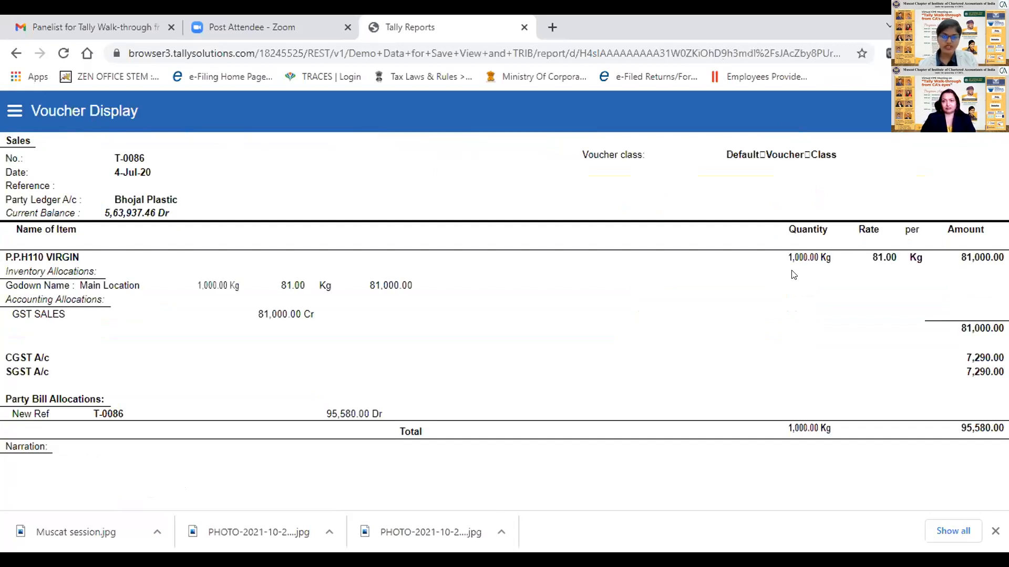
{"action": "left_click", "coordinate": [980, 111]}
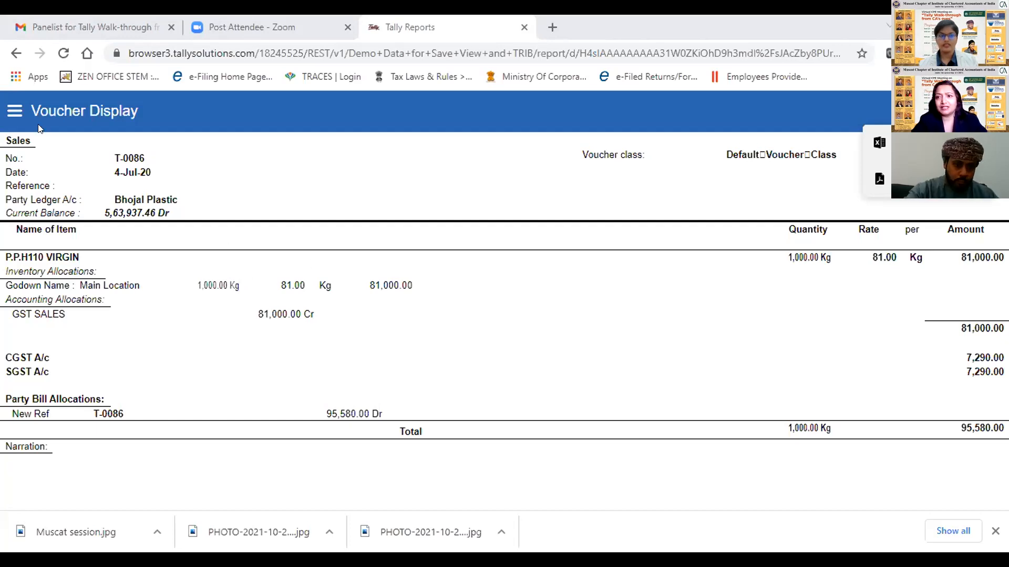
- Look through the list of reports, change the report to Sales Register, and drill down into the August vouchers
{"action": "left_click", "coordinate": [14, 110]}
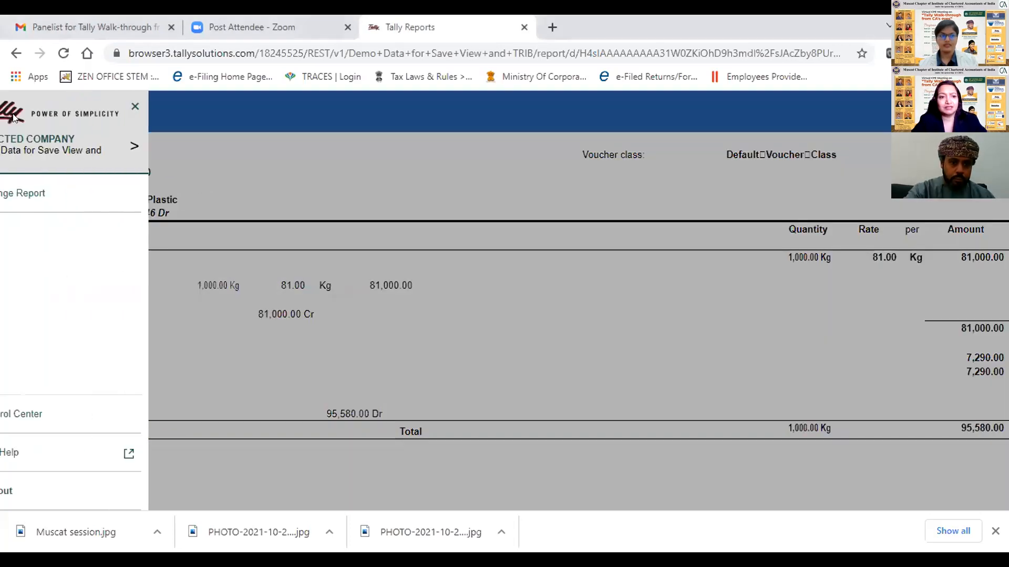
{"action": "left_click", "coordinate": [51, 192]}
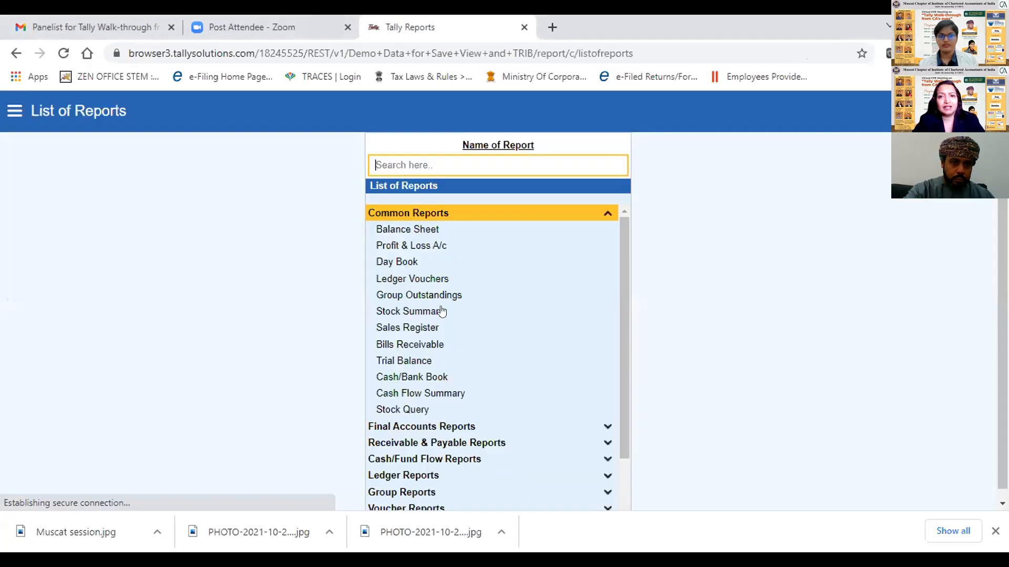
{"action": "scroll", "coordinate": [617, 289], "scroll_direction": "down", "scroll_amount": 1}
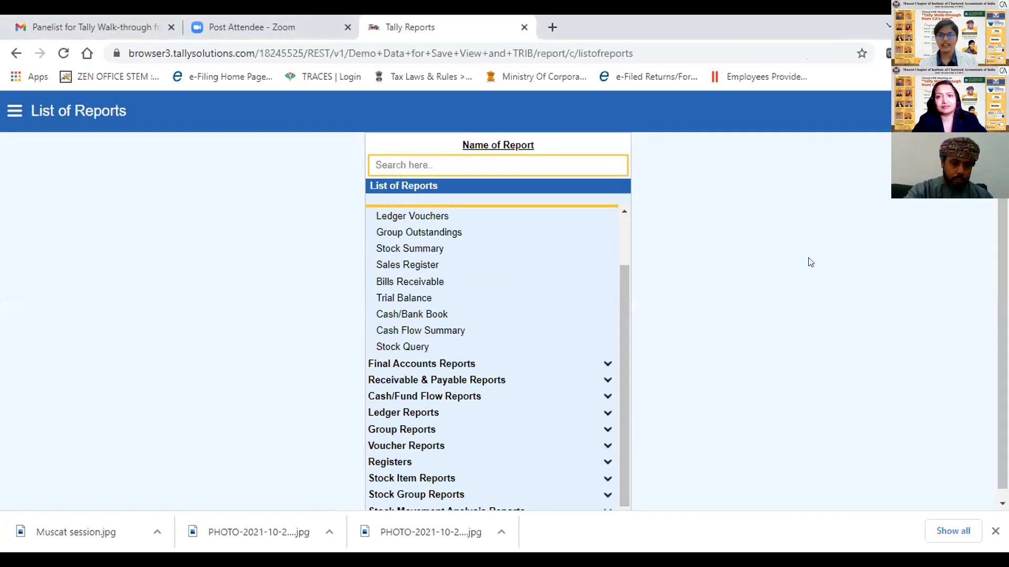
{"action": "left_click_drag", "start_coordinate": [623, 316], "coordinate": [628, 386]}
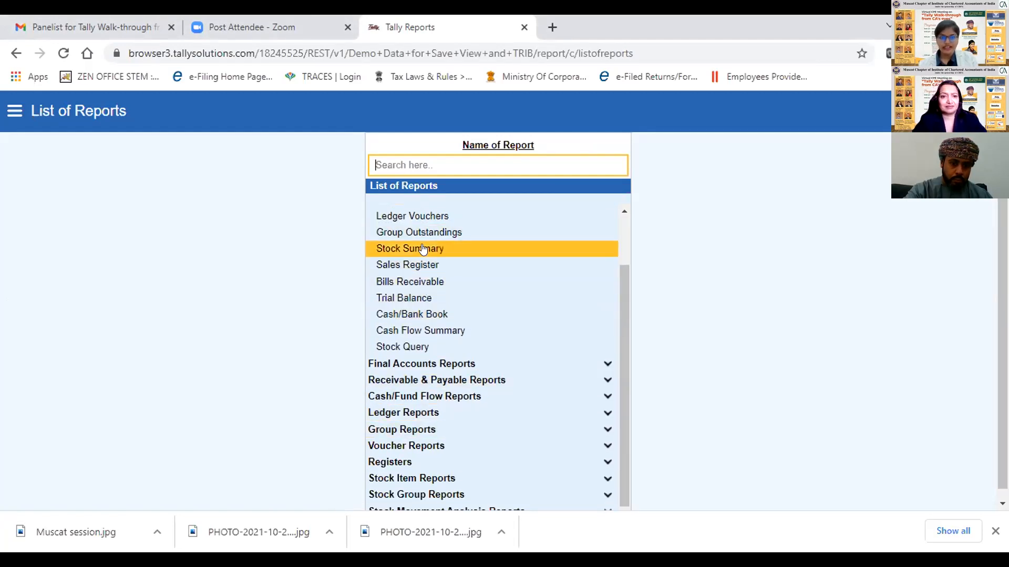
{"action": "left_click", "coordinate": [425, 268]}
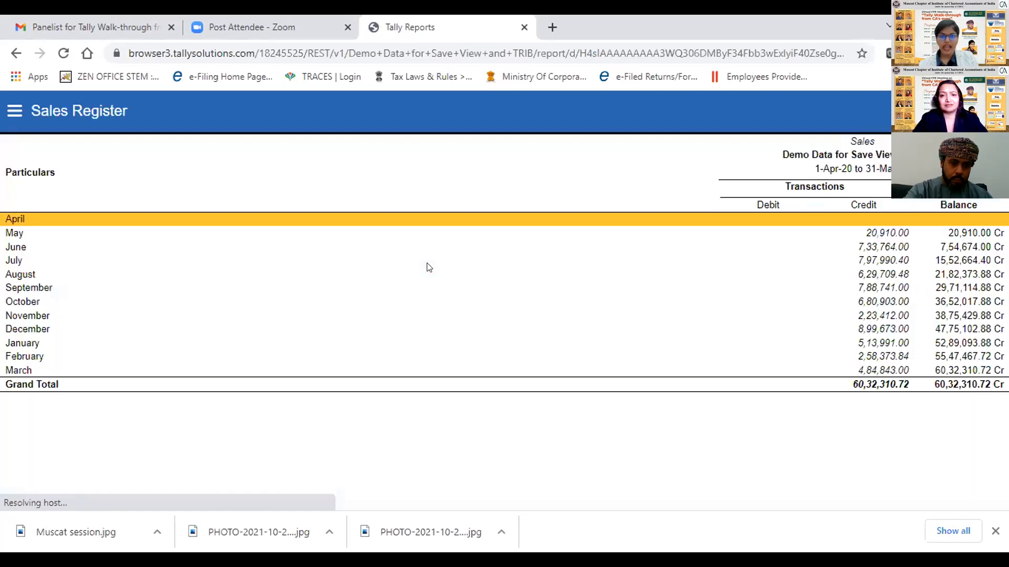
{"action": "left_click", "coordinate": [582, 272]}
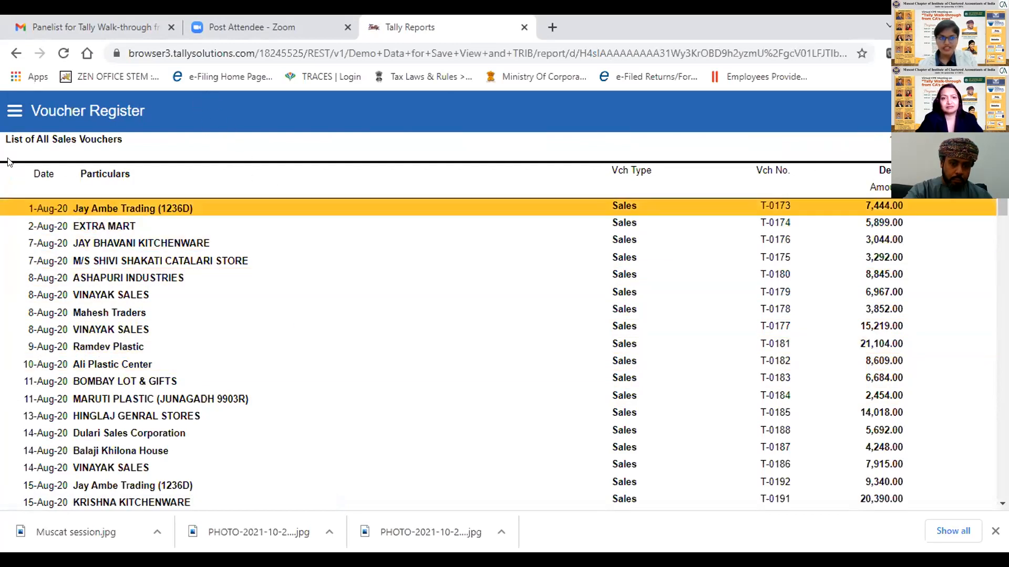
- Reopen the Sales Register and drill down through August to the ASHAPURI INDUSTRIES voucher dated 8-Aug-20
{"action": "left_click", "coordinate": [15, 110]}
{"action": "left_click", "coordinate": [67, 197]}
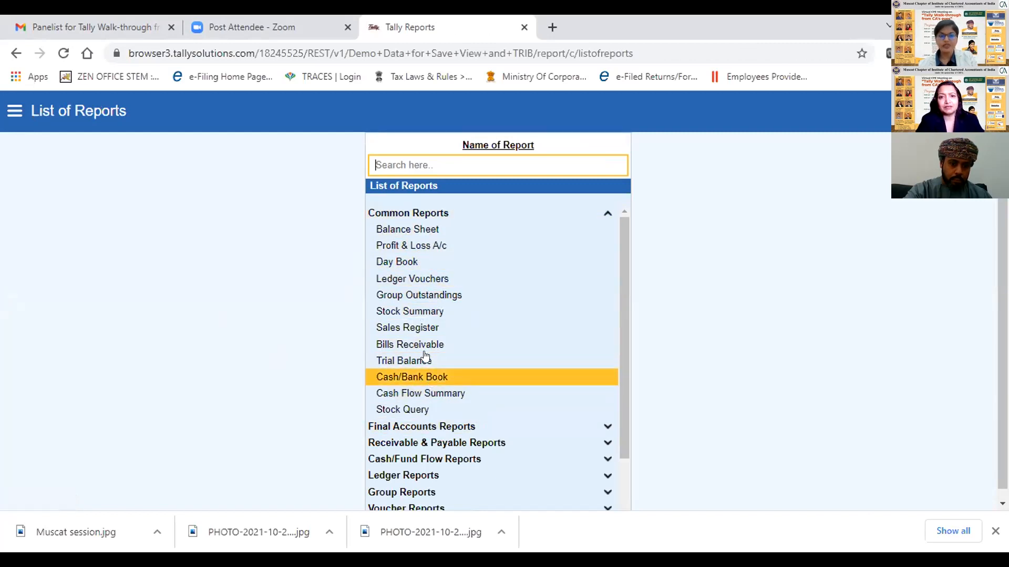
{"action": "left_click", "coordinate": [431, 326]}
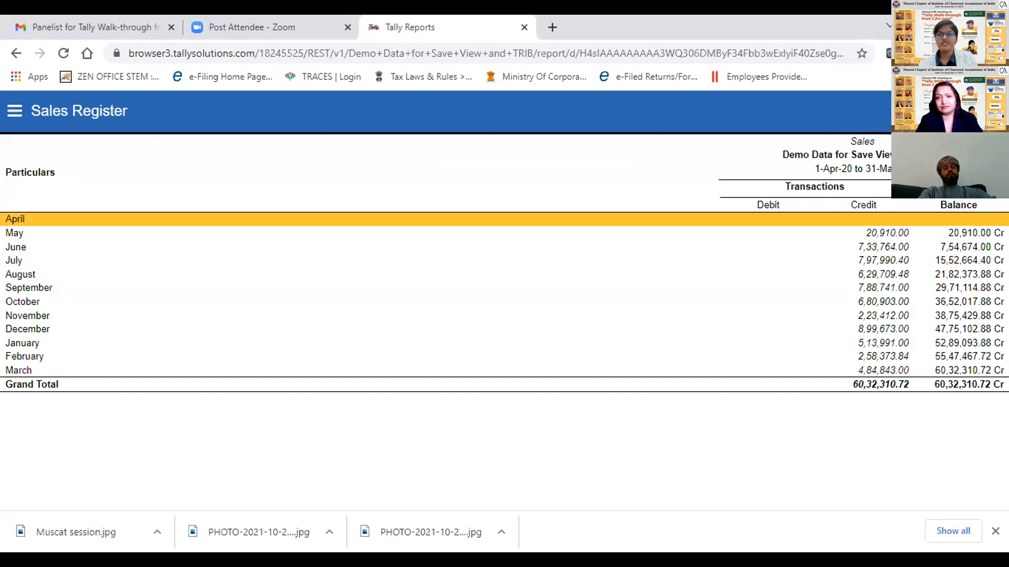
{"action": "left_click", "coordinate": [844, 277]}
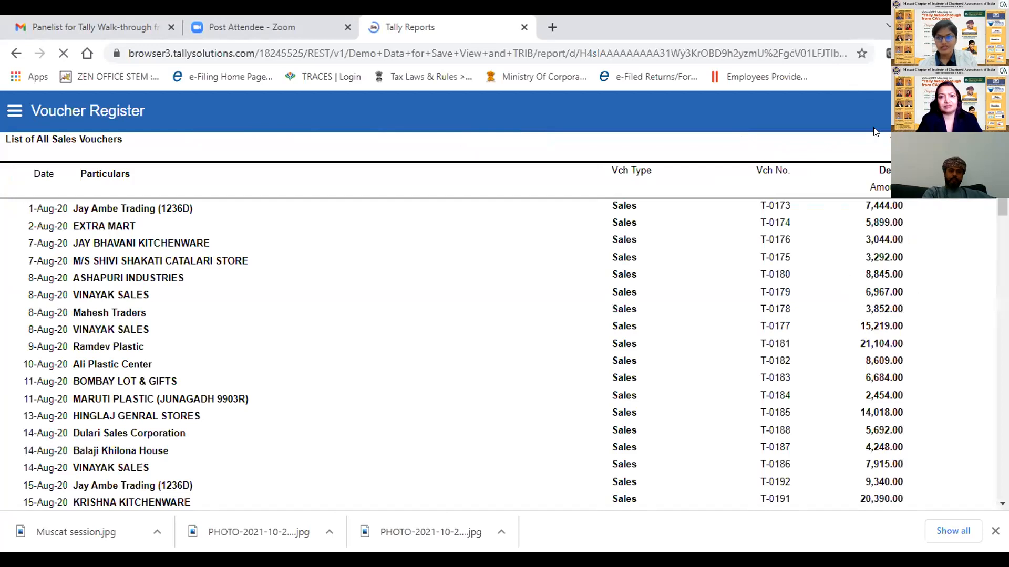
{"action": "left_click", "coordinate": [736, 274]}
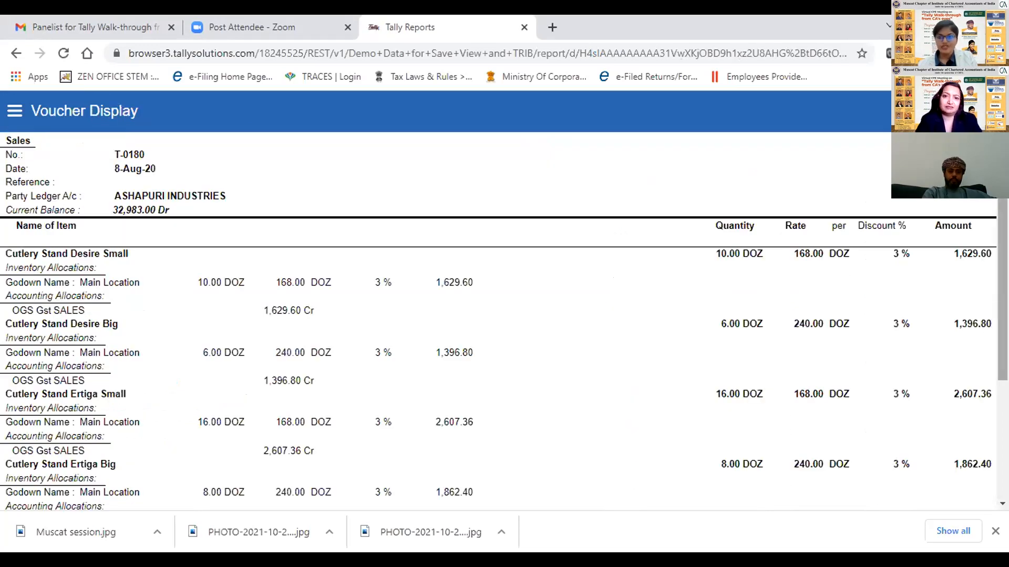
- Change the browser report to the Balance Sheet
{"action": "left_click", "coordinate": [15, 111]}
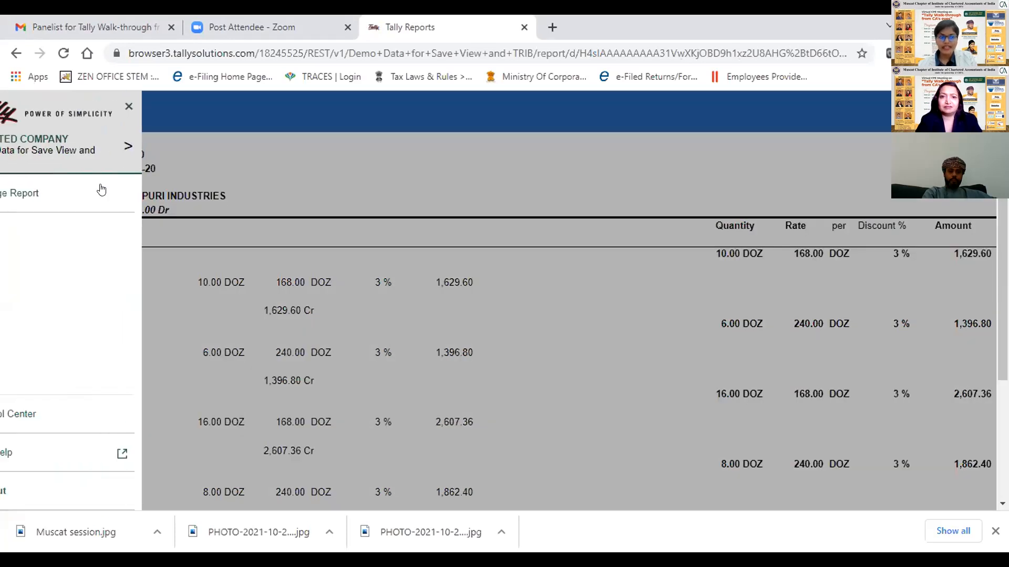
{"action": "left_click", "coordinate": [110, 198]}
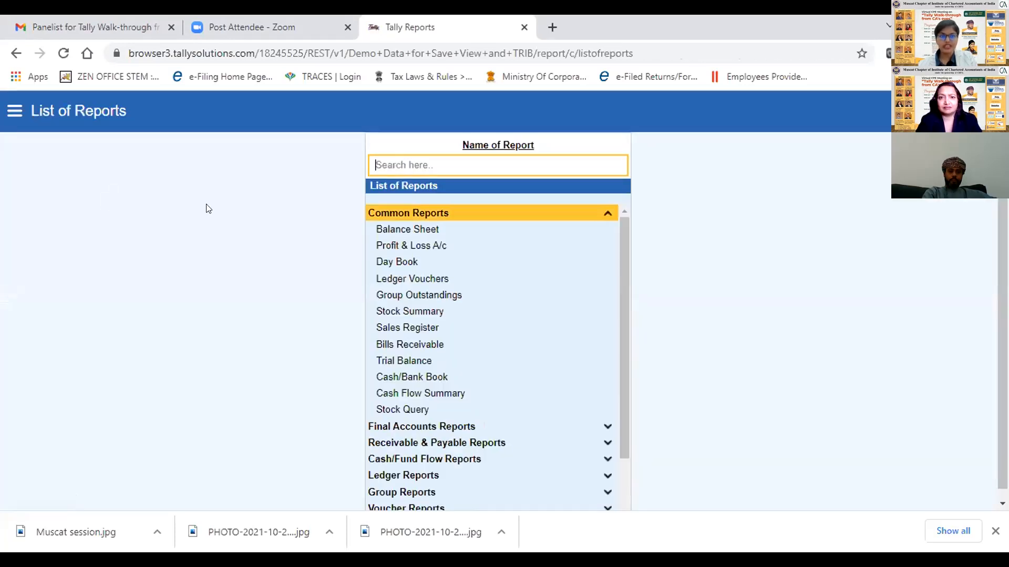
{"action": "left_click", "coordinate": [407, 229]}
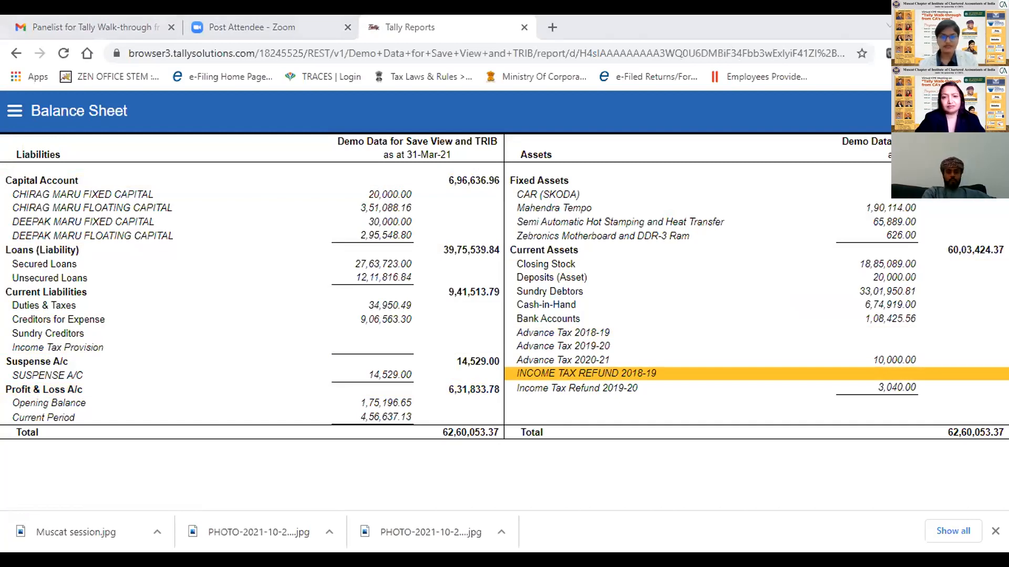
- Switch to TallyPrime and open the Balance Sheet of Demo Data for Save View and TRIB for comparison
{"action": "key", "text": "alt+Tab"}
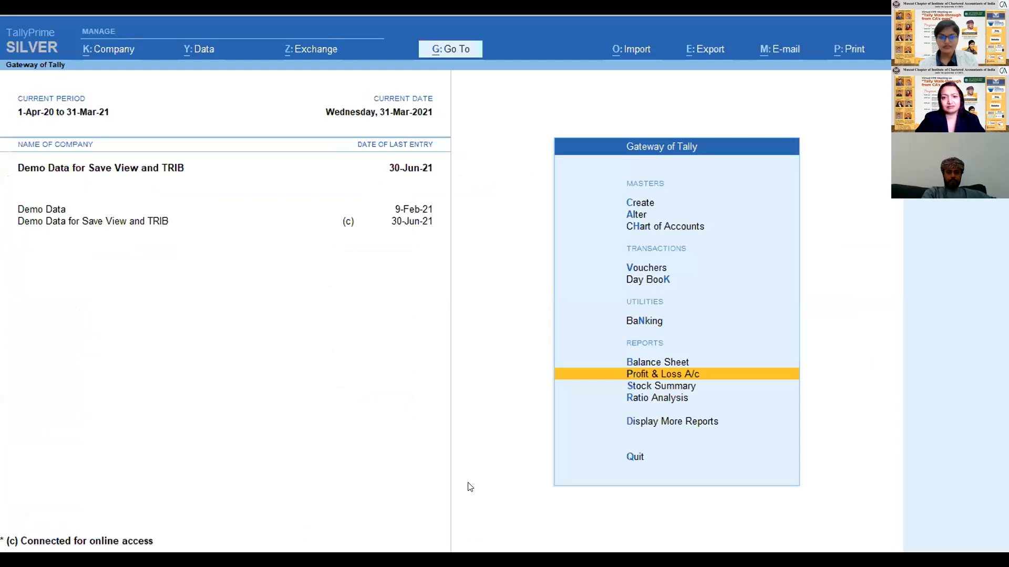
{"action": "key", "text": "alt+g"}
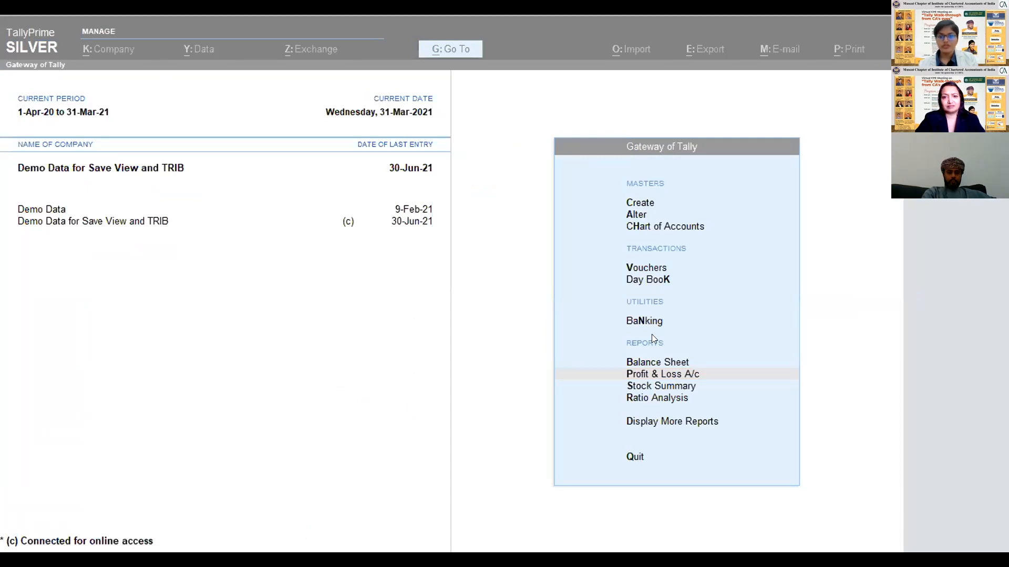
{"action": "left_click", "coordinate": [653, 364]}
{"action": "key", "text": "Escape"}
{"action": "key", "text": "Up"}
{"action": "key", "text": "Down"}
{"action": "left_click", "coordinate": [650, 364]}
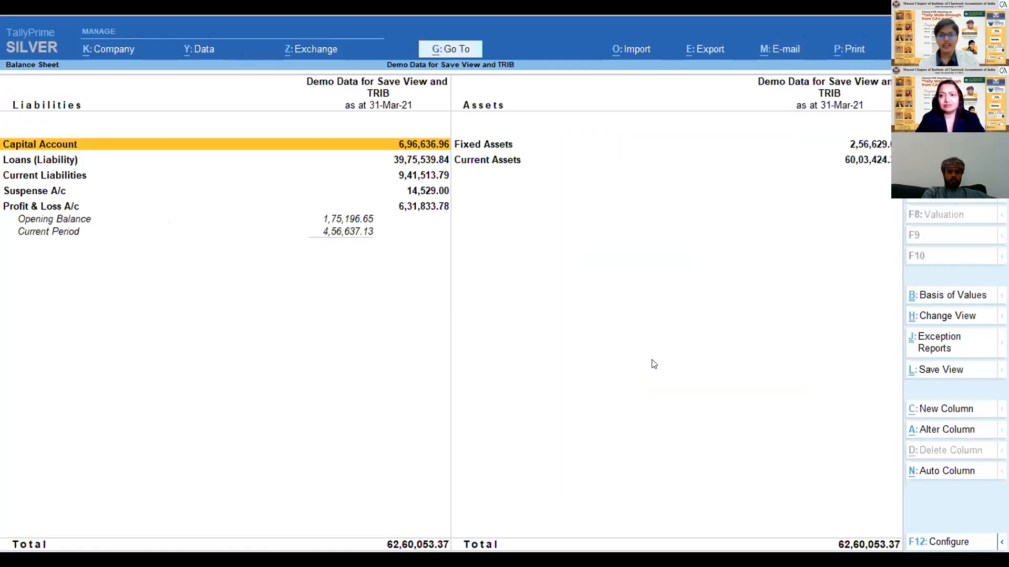
- Expand the TallyPrime Balance Sheet to its detailed format with the ledgers and subgroups under each head
{"action": "key", "text": "alt+F5"}
{"action": "key", "text": "Down"}
{"action": "key", "text": "Down"}
{"action": "key", "text": "Down"}
{"action": "key", "text": "Down"}
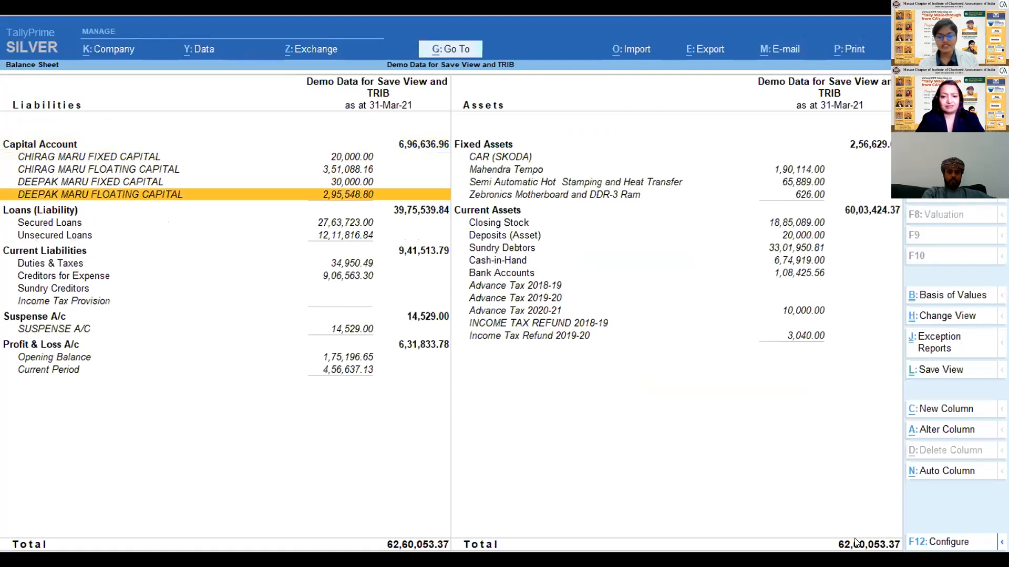
- Examine the detailed Balance Sheet entries on the liabilities and assets sides, from Capital Account to Profit & Loss A/c and up to Fixed Assets
{"action": "left_click", "coordinate": [543, 310]}
{"action": "key", "text": "Up"}
{"action": "key", "text": "Up"}
{"action": "key", "text": "Up"}
{"action": "key", "text": "Up"}
{"action": "key", "text": "Up"}
{"action": "key", "text": "Up"}
{"action": "key", "text": "Up"}
{"action": "key", "text": "Up"}
{"action": "key", "text": "Up"}
{"action": "key", "text": "Up"}
{"action": "key", "text": "Up"}
{"action": "key", "text": "Up"}
{"action": "key", "text": "Up"}
{"action": "key", "text": "Left"}
{"action": "key", "text": "Down"}
{"action": "key", "text": "Down"}
{"action": "key", "text": "Down"}
{"action": "key", "text": "Down"}
{"action": "key", "text": "Down"}
{"action": "key", "text": "Down"}
{"action": "key", "text": "Down"}
{"action": "key", "text": "Down"}
{"action": "key", "text": "Down"}
{"action": "key", "text": "Down"}
{"action": "key", "text": "Down"}
{"action": "key", "text": "Down"}
{"action": "key", "text": "Down"}
{"action": "key", "text": "Down"}
{"action": "key", "text": "Down"}
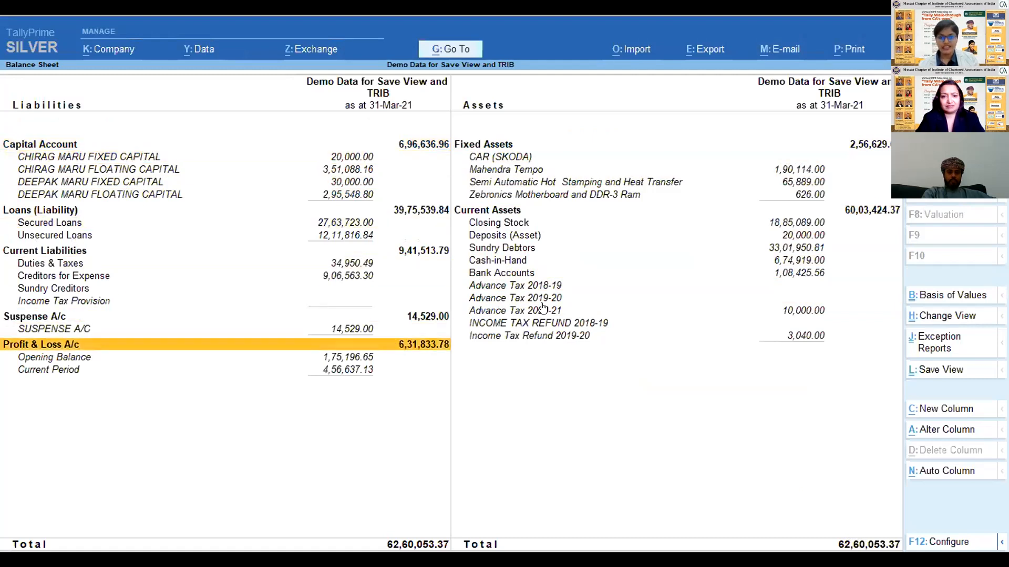
{"action": "key", "text": "Right"}
{"action": "key", "text": "Up"}
{"action": "key", "text": "Up"}
{"action": "key", "text": "Up"}
{"action": "key", "text": "Up"}
{"action": "key", "text": "Up"}
{"action": "key", "text": "Up"}
{"action": "key", "text": "Up"}
{"action": "key", "text": "Up"}
{"action": "key", "text": "Up"}
{"action": "key", "text": "Up"}
{"action": "key", "text": "Up"}
{"action": "key", "text": "Up"}
{"action": "key", "text": "Up"}
{"action": "key", "text": "Up"}
{"action": "key", "text": "Up"}
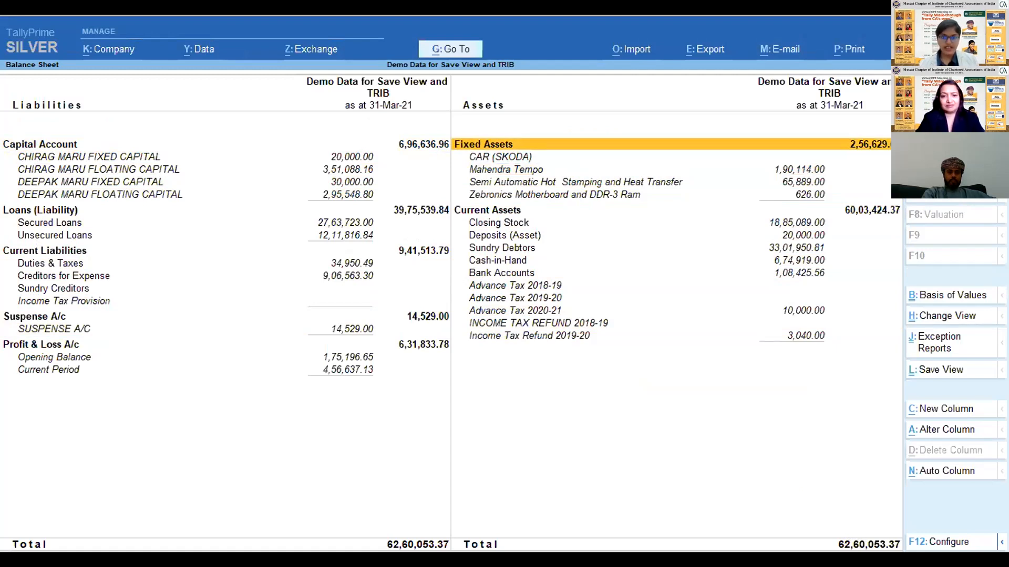
{"action": "left_click", "coordinate": [858, 55]}
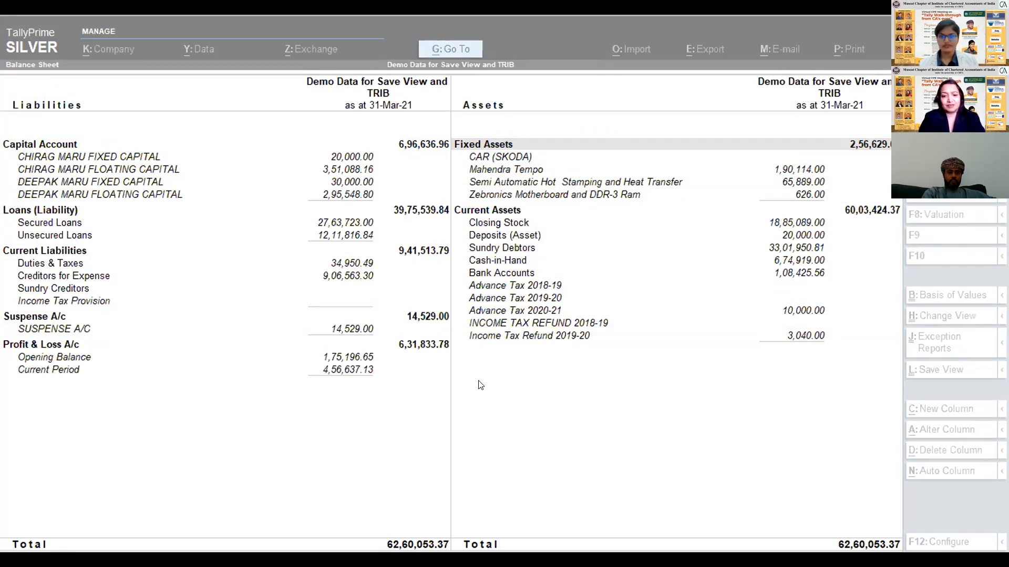
{"action": "key", "text": "alt+Tab"}
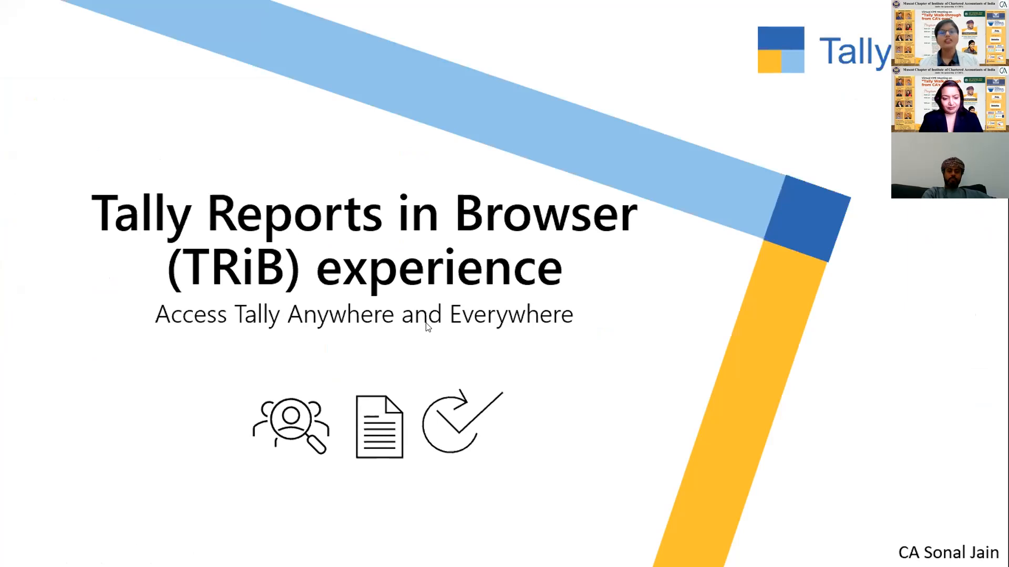
{"action": "key", "text": "Right"}
{"action": "key", "text": "Right"}
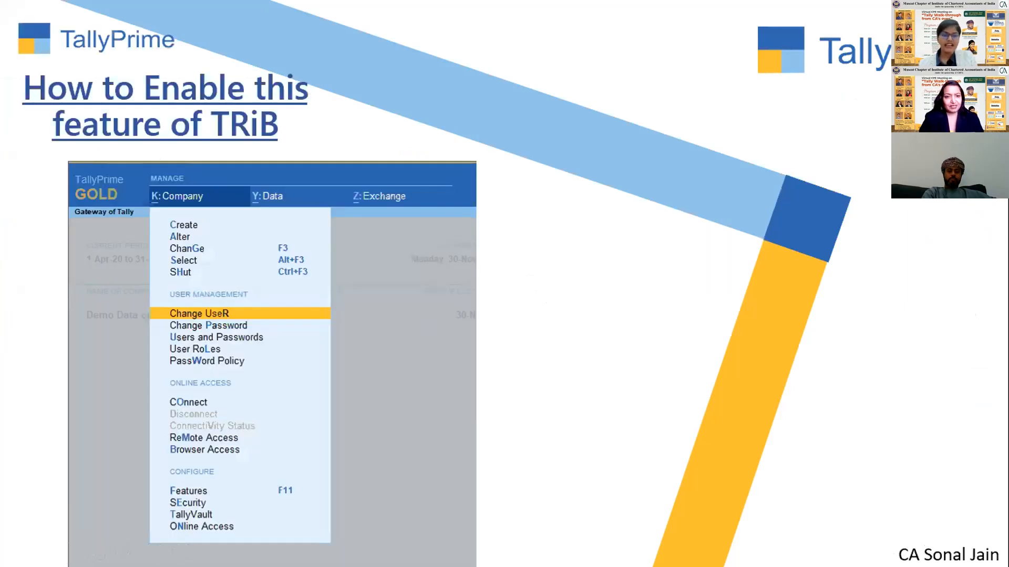
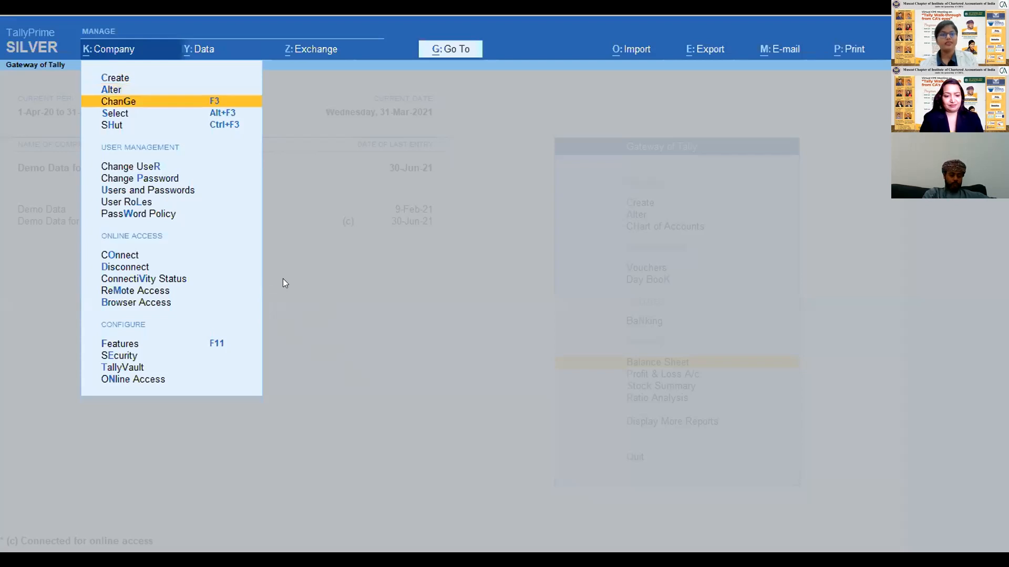
- Open the company alteration details of Demo Data for Save View and TRIB, check the Enable TallyAudit features setting, and leave without saving
{"action": "key", "text": "Down"}
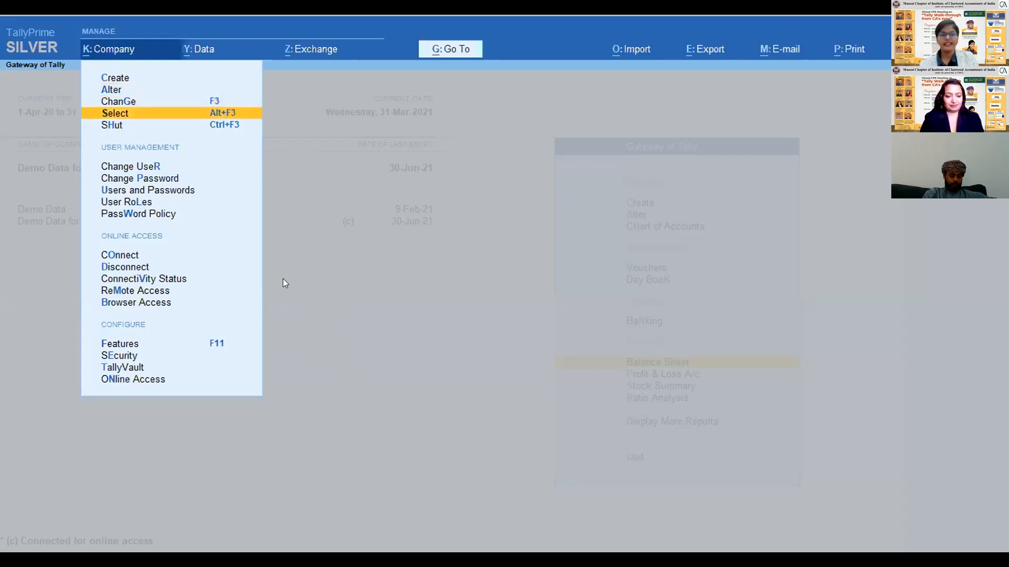
{"action": "key", "text": "Down"}
{"action": "key", "text": "Up"}
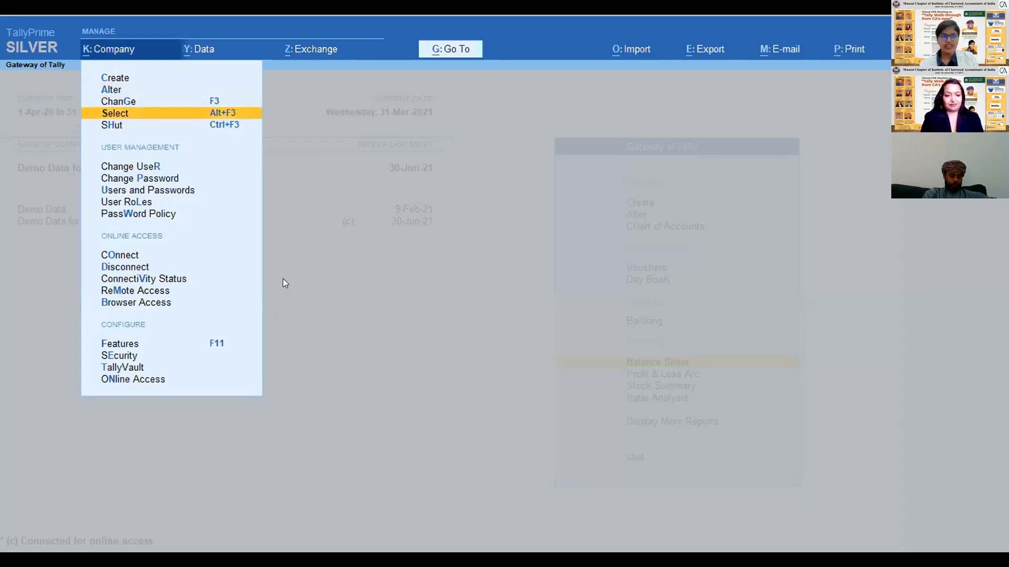
{"action": "key", "text": "Up"}
{"action": "key", "text": "Up"}
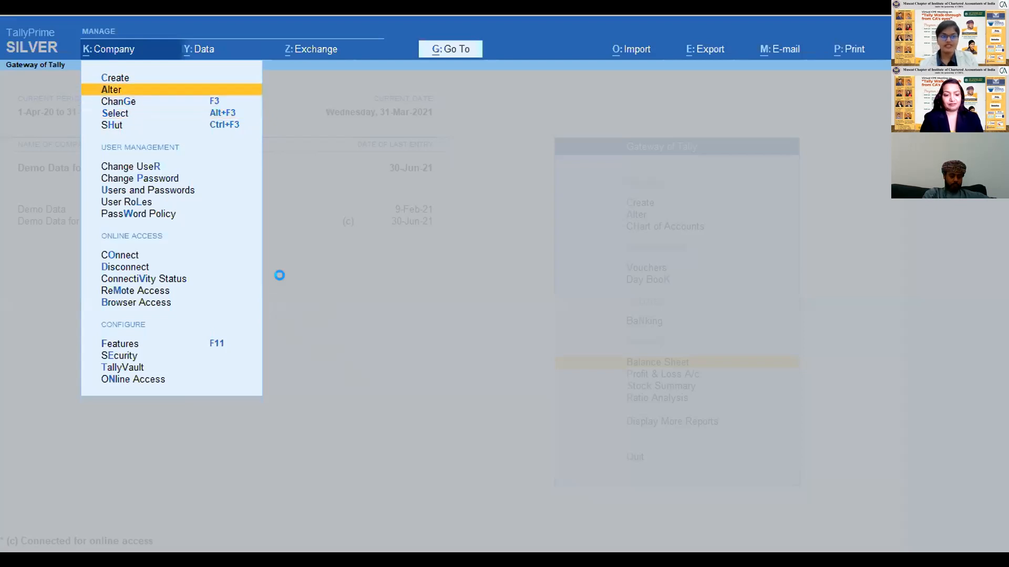
{"action": "key", "text": "Return"}
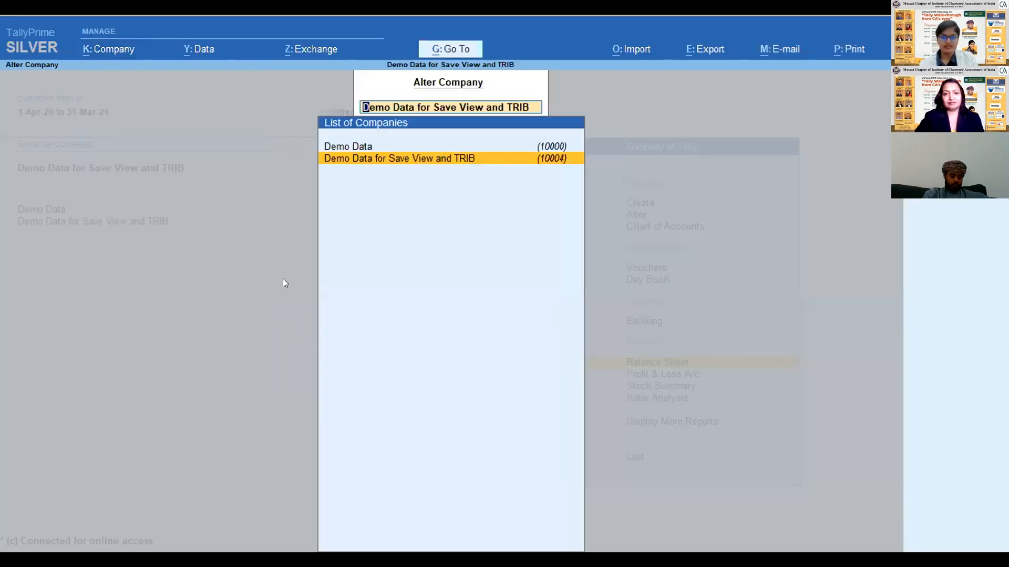
{"action": "key", "text": "Return"}
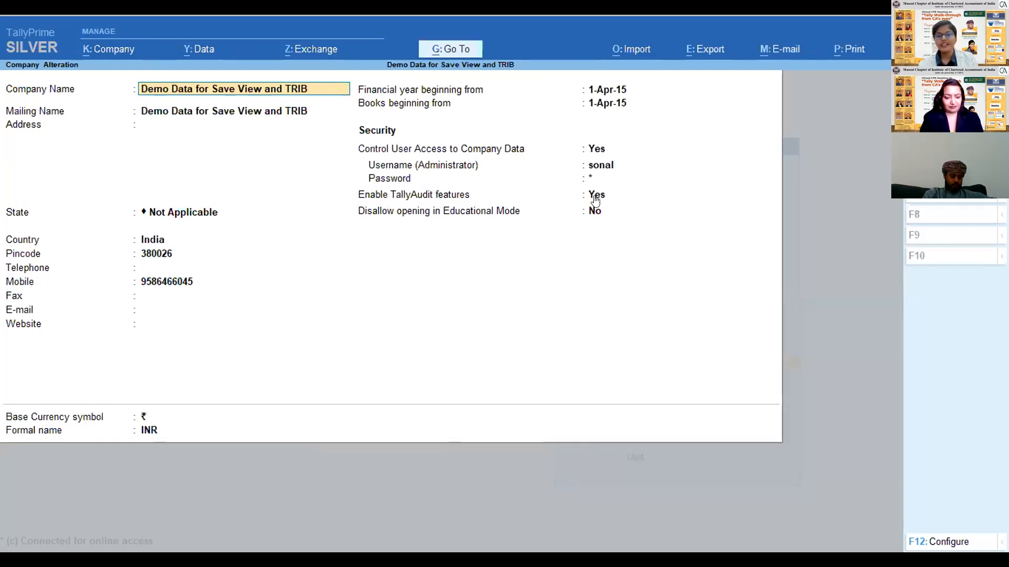
{"action": "left_click", "coordinate": [595, 199]}
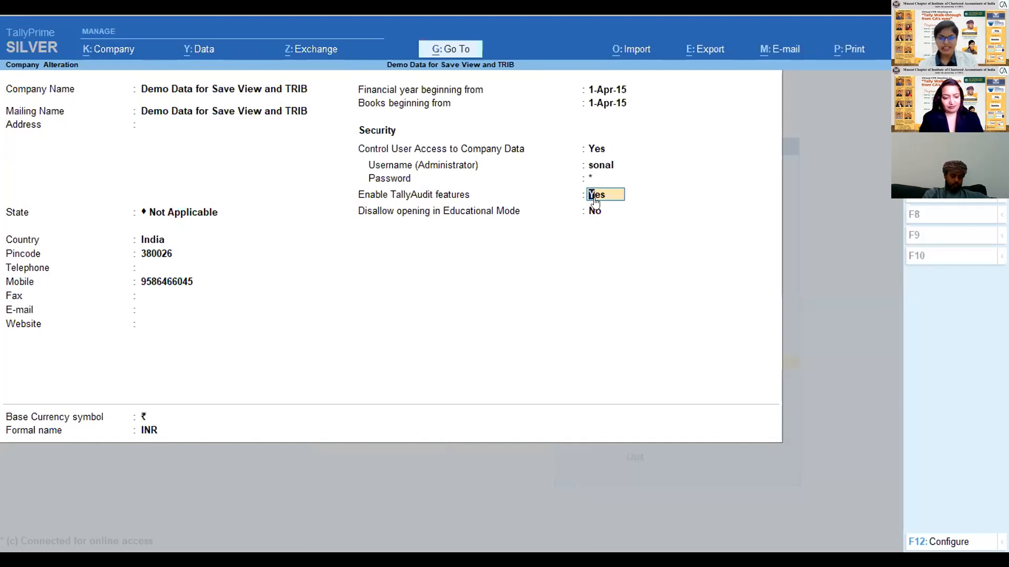
{"action": "key", "text": "Escape"}
{"action": "key", "text": "Escape"}
{"action": "key", "text": "y"}
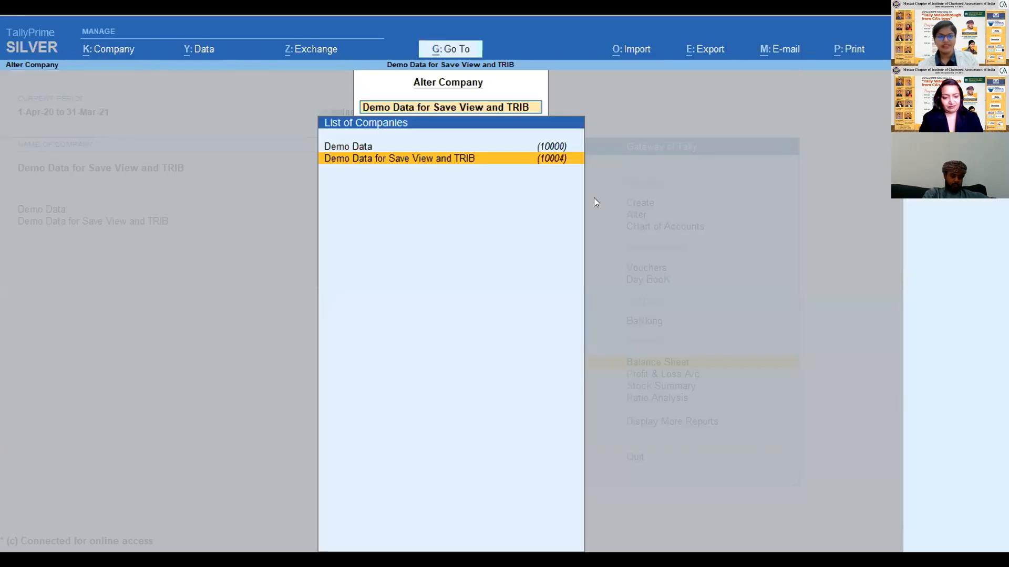
{"action": "key", "text": "Escape"}
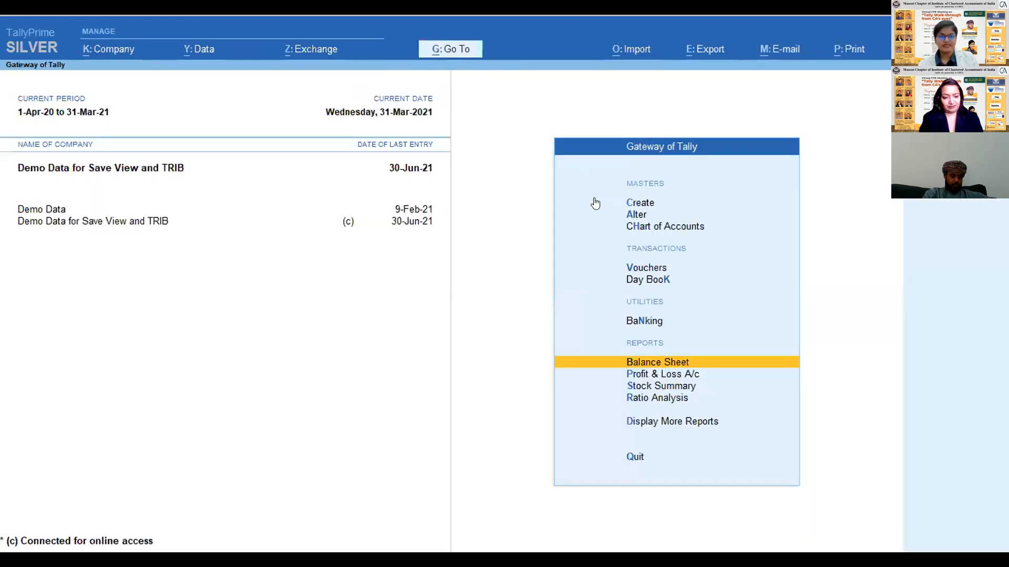
{"action": "left_click", "coordinate": [100, 50]}
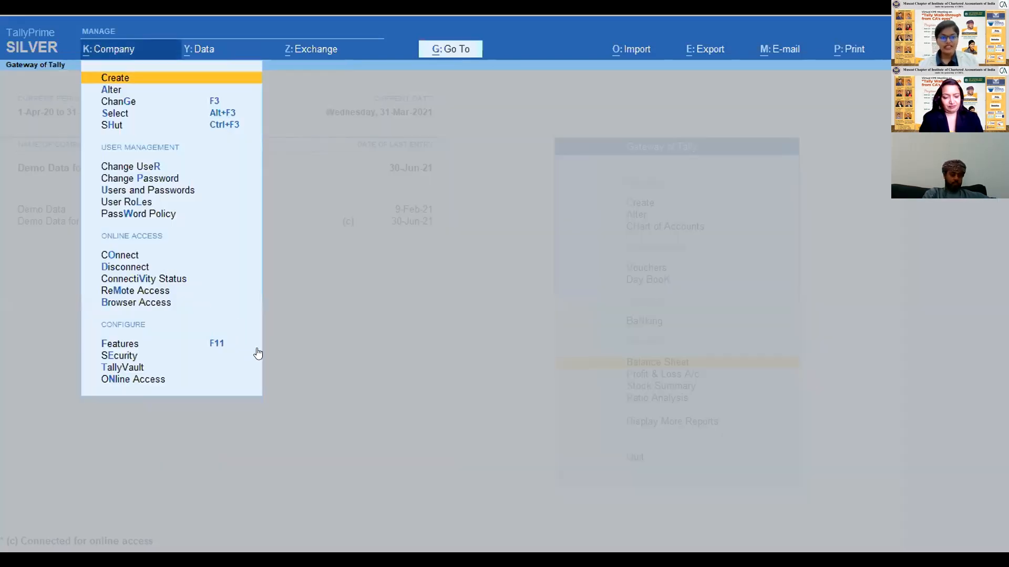
{"action": "left_click", "coordinate": [394, 434]}
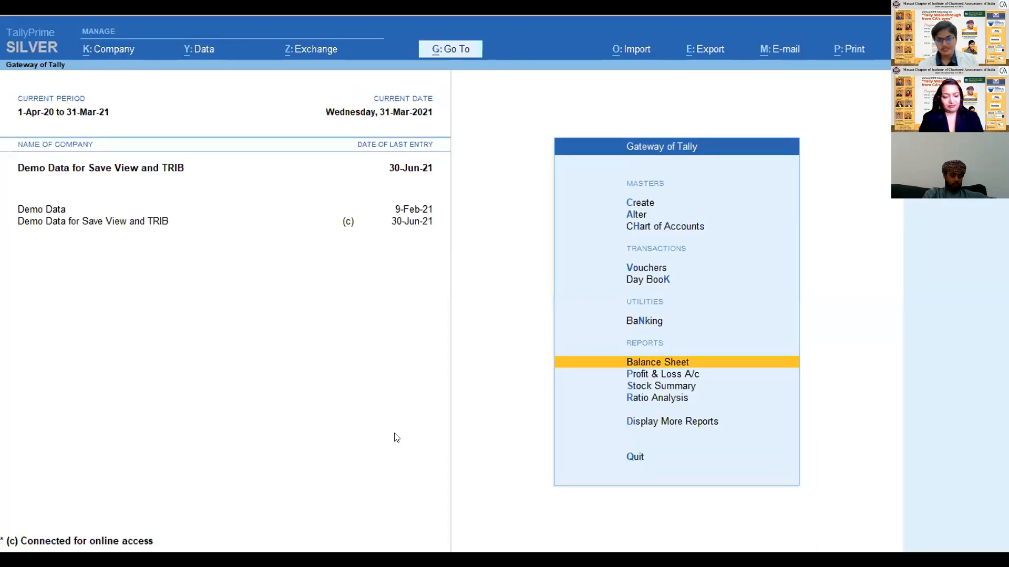
- Open Display More Reports and locate the Analysis & Verification entry under Exception
{"action": "key", "text": "Down"}
{"action": "key", "text": "Down"}
{"action": "key", "text": "Down"}
{"action": "key", "text": "Down"}
{"action": "key", "text": "Return"}
{"action": "key", "text": "Down"}
{"action": "key", "text": "Down"}
{"action": "key", "text": "Down"}
{"action": "key", "text": "Down"}
{"action": "key", "text": "Down"}
{"action": "key", "text": "Down"}
{"action": "key", "text": "Down"}
{"action": "key", "text": "Down"}
{"action": "key", "text": "Down"}
{"action": "key", "text": "Down"}
{"action": "key", "text": "Up"}
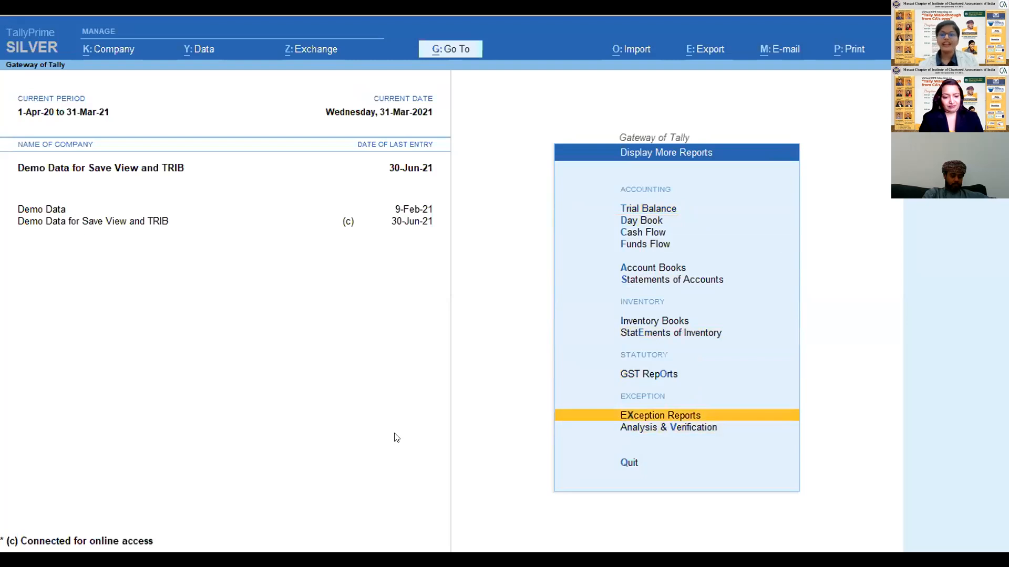
{"action": "key", "text": "Down"}
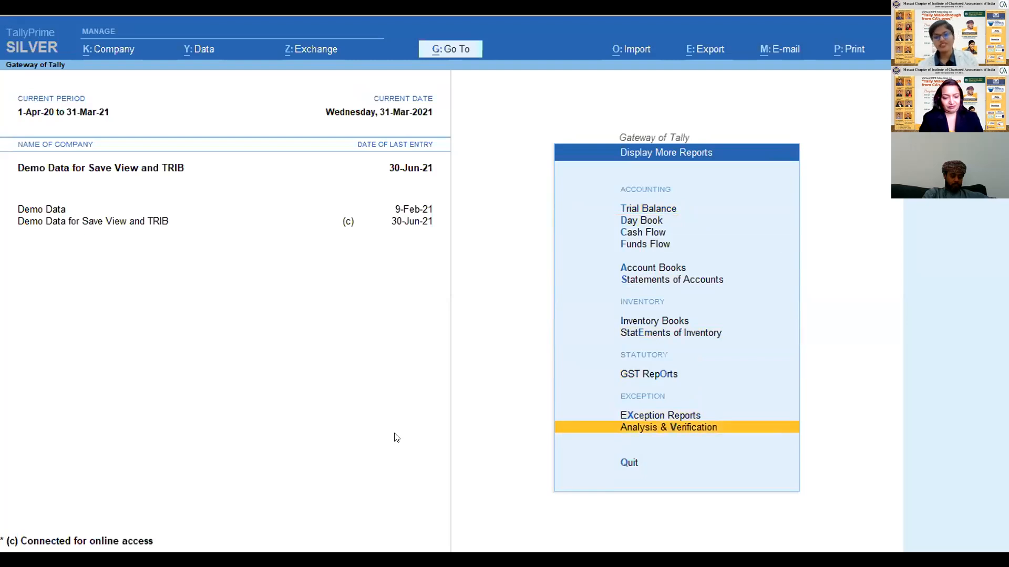
{"action": "key", "text": "Escape"}
{"action": "key", "text": "Up"}
{"action": "key", "text": "Down"}
{"action": "key", "text": "Up"}
{"action": "key", "text": "Up"}
{"action": "key", "text": "Up"}
{"action": "key", "text": "Up"}
{"action": "key", "text": "Up"}
{"action": "key", "text": "Up"}
{"action": "key", "text": "Down"}
{"action": "key", "text": "Down"}
- Open Analysis & Verification within Display More Reports and go over its Data Analysis and Voucher Verification options
{"action": "key", "text": "Down"}
{"action": "key", "text": "Down"}
{"action": "key", "text": "Down"}
{"action": "key", "text": "Down"}
{"action": "key", "text": "Down"}
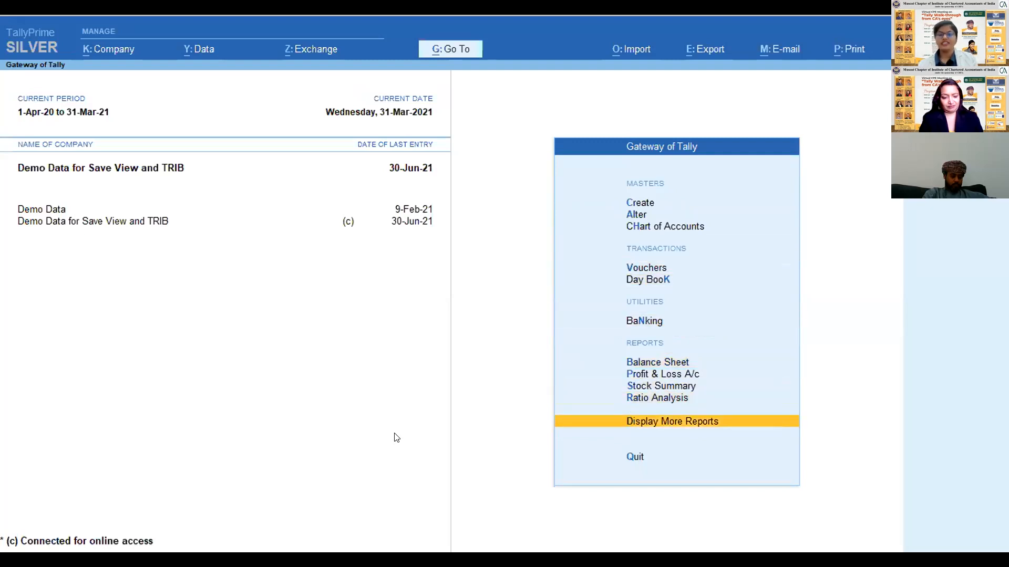
{"action": "key", "text": "Return"}
{"action": "key", "text": "Down"}
{"action": "key", "text": "Down"}
{"action": "key", "text": "Down"}
{"action": "key", "text": "Down"}
{"action": "key", "text": "Down"}
{"action": "key", "text": "Down"}
{"action": "key", "text": "Down"}
{"action": "key", "text": "Down"}
{"action": "key", "text": "Down"}
{"action": "key", "text": "Down"}
{"action": "key", "text": "Down"}
{"action": "key", "text": "Up"}
{"action": "key", "text": "Up"}
{"action": "key", "text": "Down"}
{"action": "key", "text": "Up"}
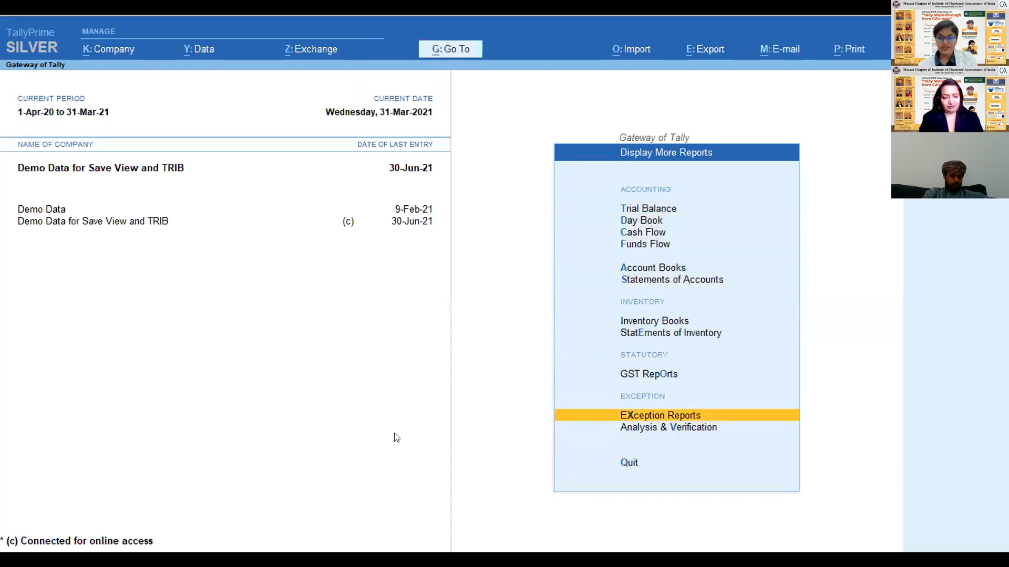
{"action": "key", "text": "Down"}
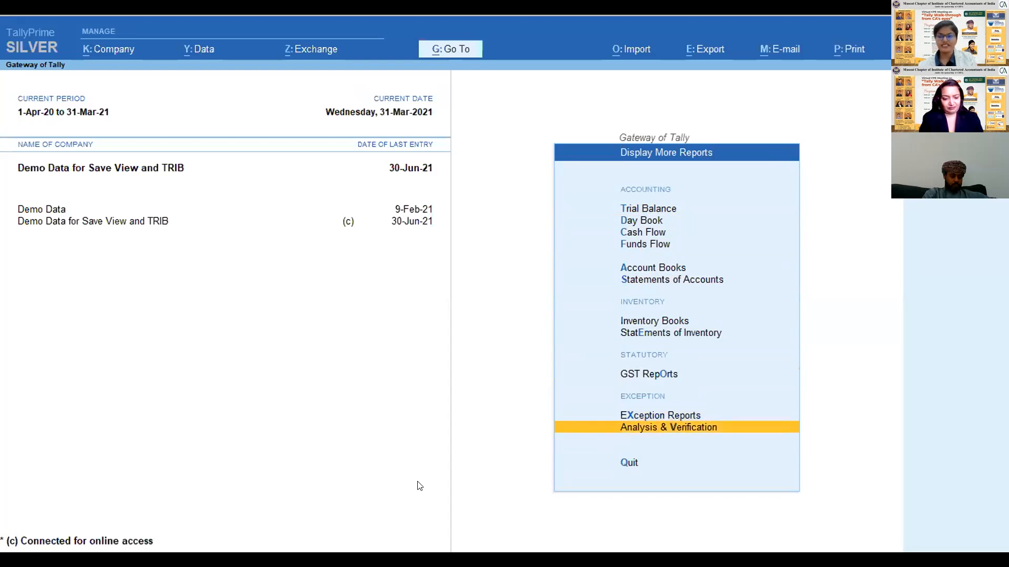
{"action": "key", "text": "Up"}
{"action": "key", "text": "Down"}
{"action": "key", "text": "Up"}
{"action": "key", "text": "Down"}
{"action": "key", "text": "Return"}
{"action": "key", "text": "Down"}
{"action": "key", "text": "Up"}
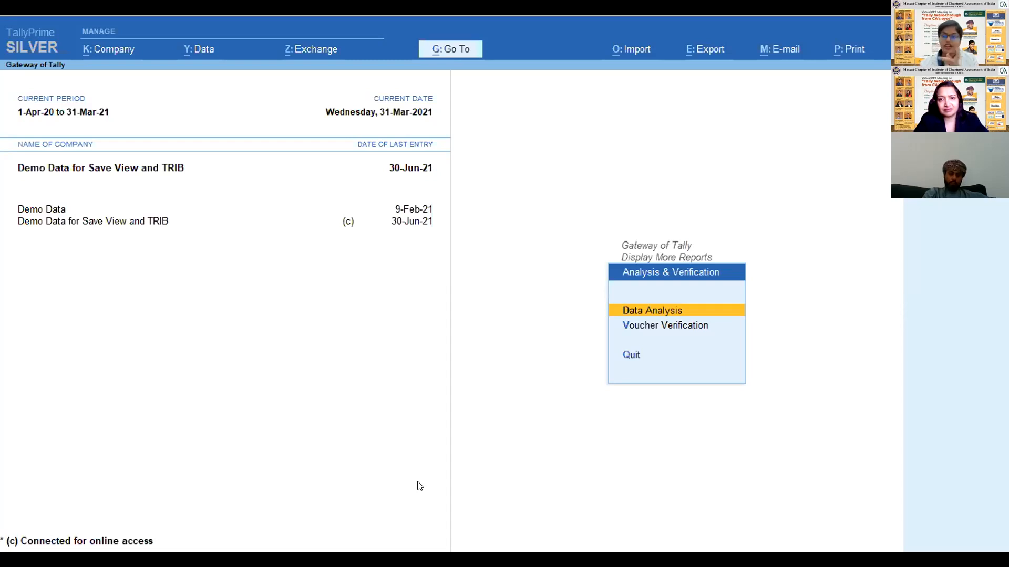
{"action": "key", "text": "Down"}
{"action": "key", "text": "Up"}
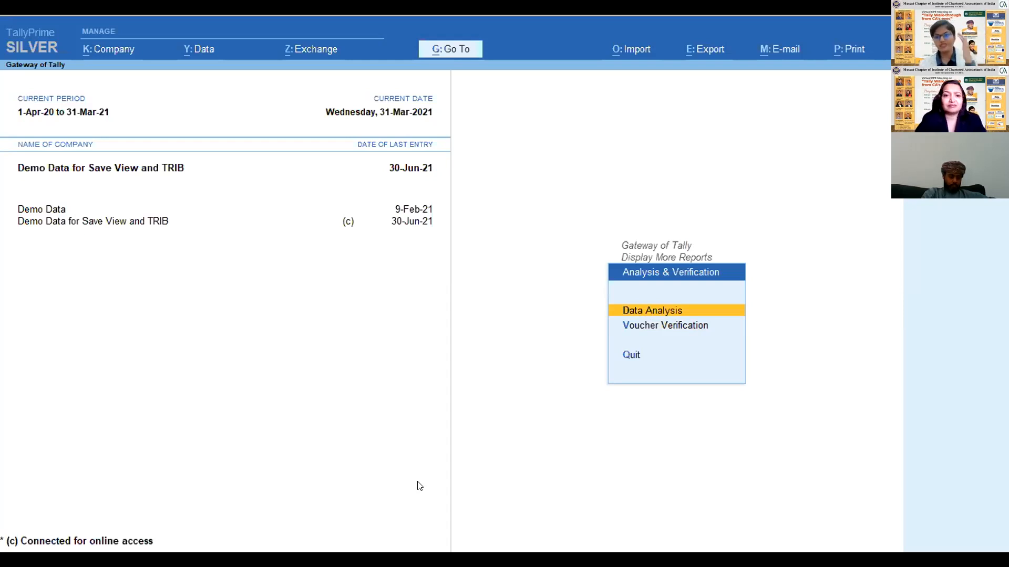
{"action": "key", "text": "Down"}
{"action": "key", "text": "Up"}
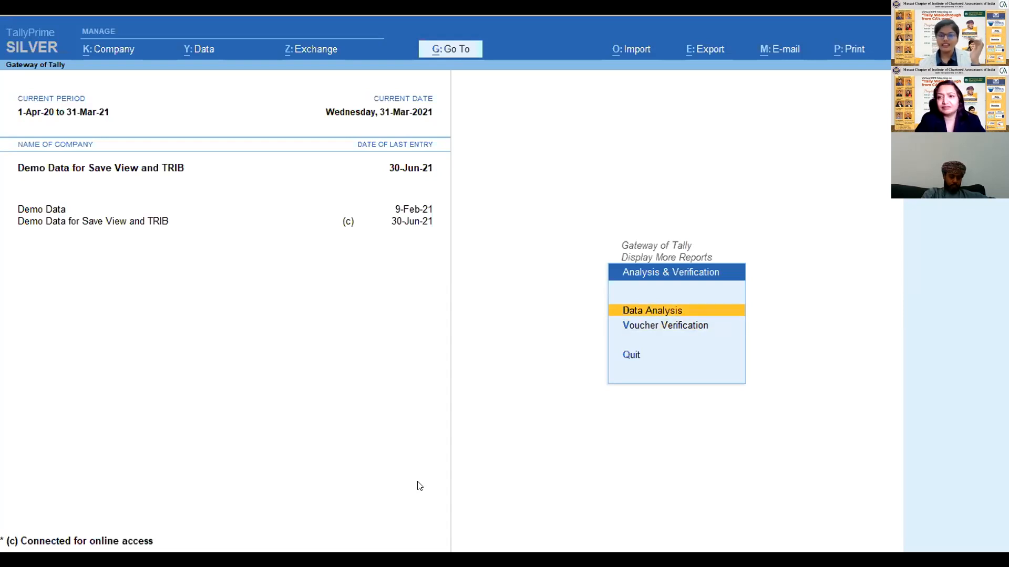
- Open the Data Analysis report to view its list of checks, and return to the Analysis & Verification options
{"action": "key", "text": "Return"}
{"action": "key", "text": "Down"}
{"action": "key", "text": "Up"}
{"action": "key", "text": "Down"}
{"action": "key", "text": "Up"}
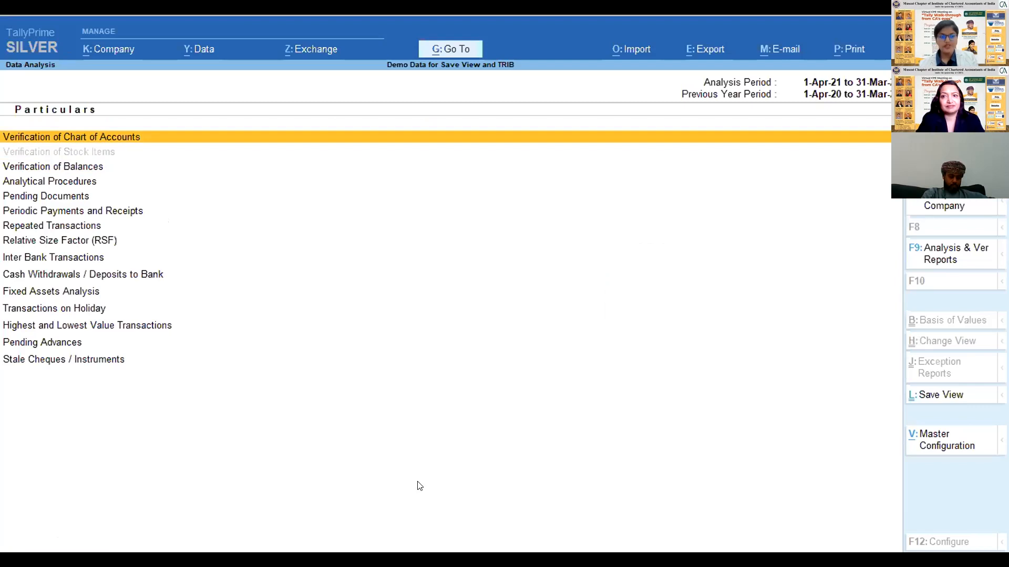
{"action": "key", "text": "Escape"}
{"action": "key", "text": "Return"}
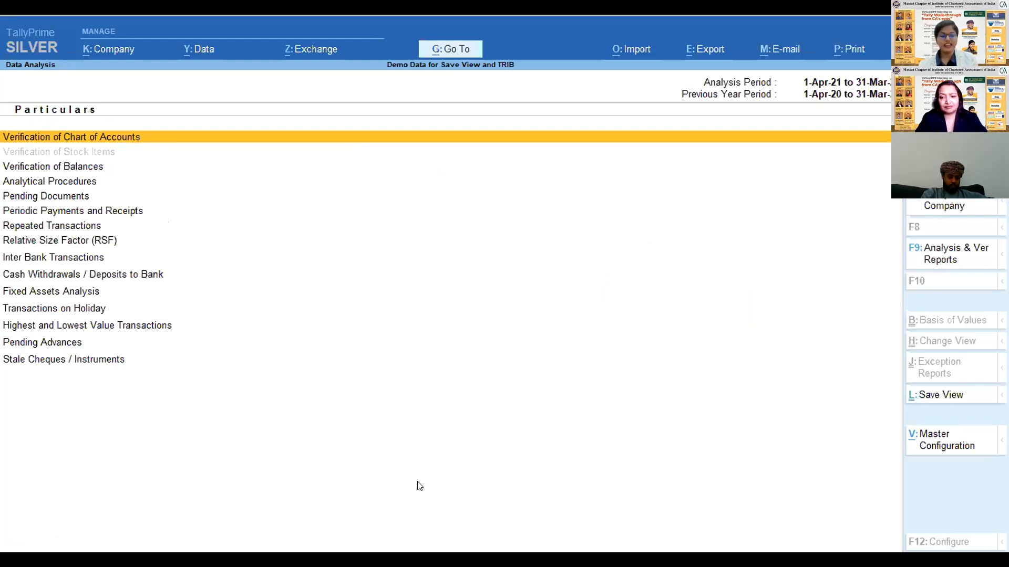
{"action": "key", "text": "Escape"}
- Open Voucher Verification and check the Sampled and Verified columns of the Verification of Vouchers row
{"action": "key", "text": "Down"}
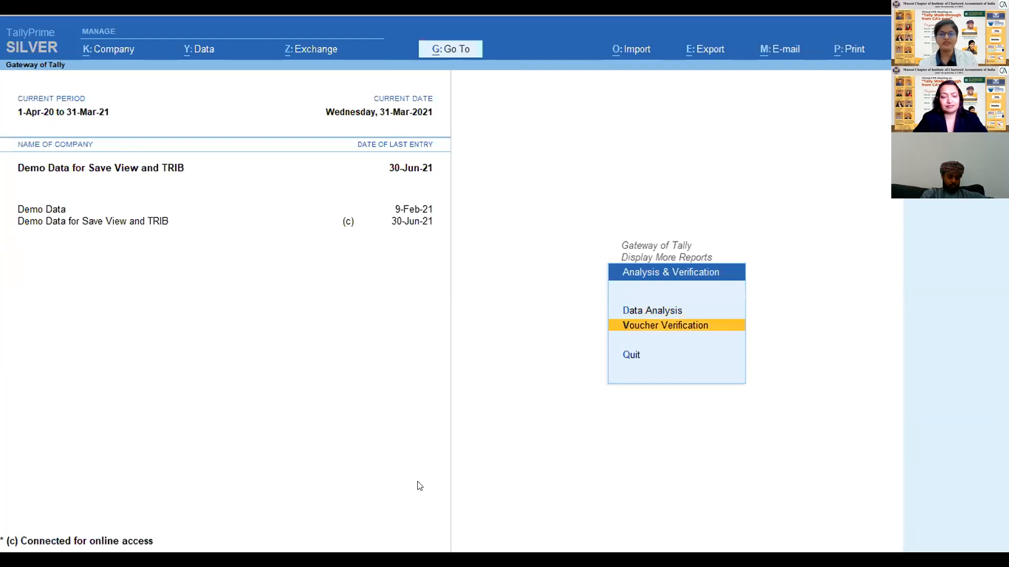
{"action": "key", "text": "Return"}
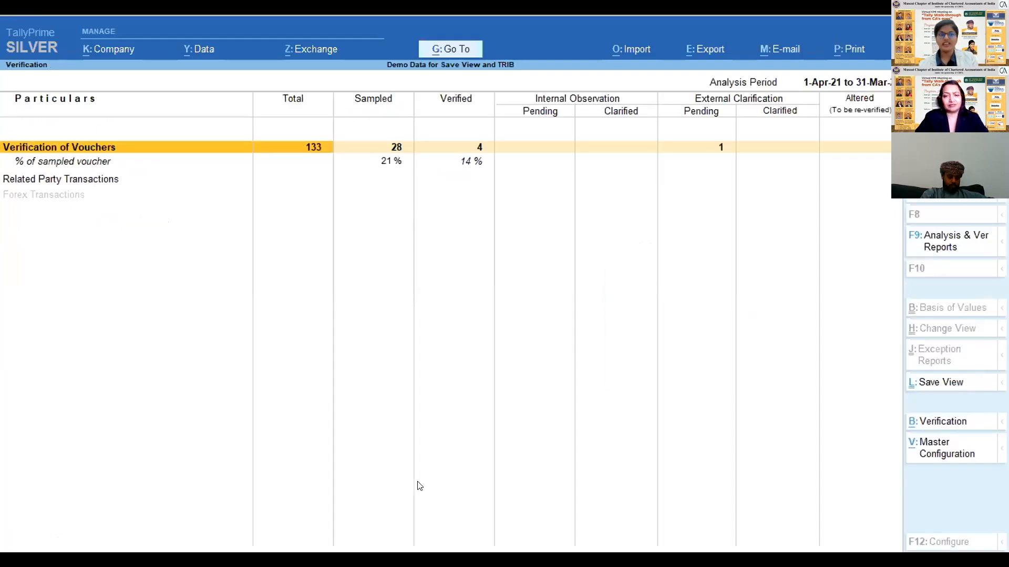
{"action": "key", "text": "Right"}
{"action": "key", "text": "Right"}
{"action": "key", "text": "Left"}
{"action": "key", "text": "Right"}
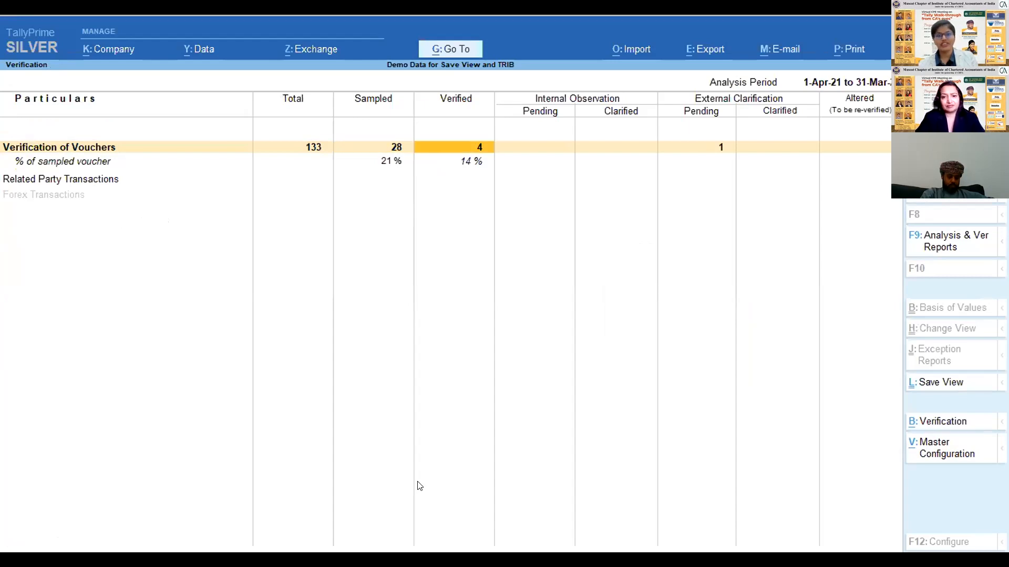
{"action": "key", "text": "Escape"}
- Reopen Voucher Verification, drill into Verification of Vouchers to view the sampling methods per voucher type, and leave the report
{"action": "key", "text": "Up"}
{"action": "key", "text": "Down"}
{"action": "key", "text": "Up"}
{"action": "key", "text": "Down"}
{"action": "key", "text": "Return"}
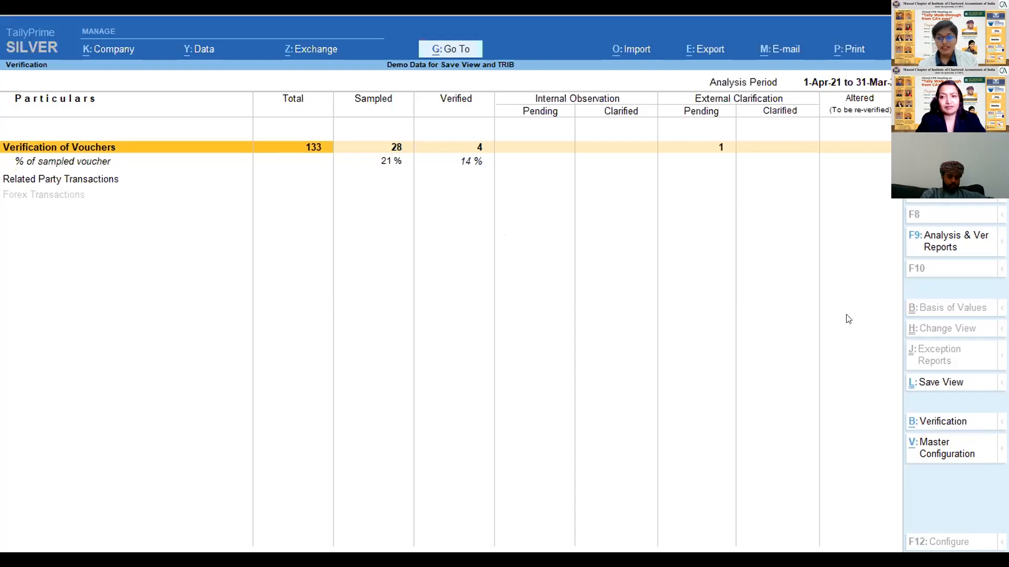
{"action": "key", "text": "Right"}
{"action": "key", "text": "Down"}
{"action": "key", "text": "Up"}
{"action": "key", "text": "Left"}
{"action": "key", "text": "Return"}
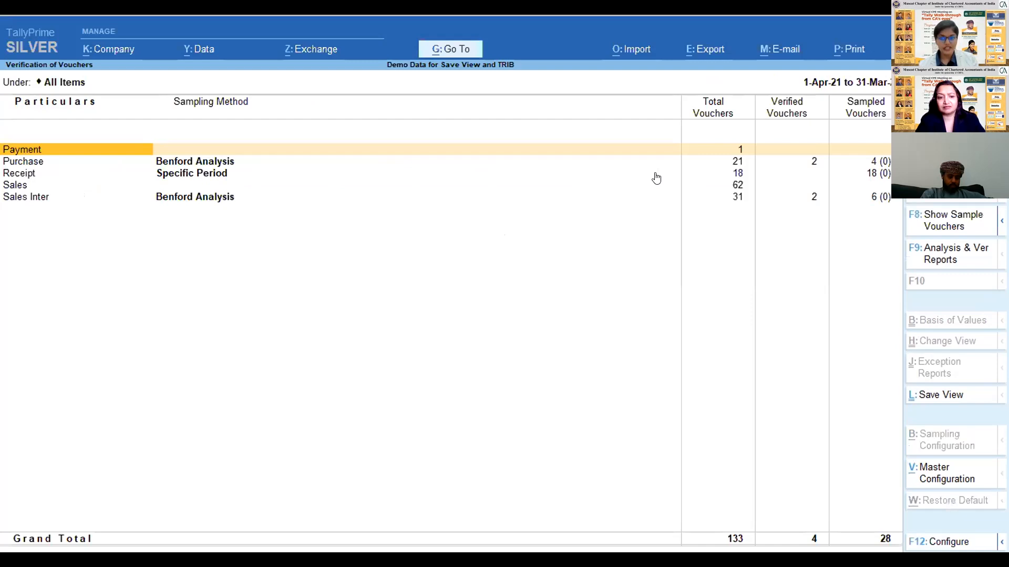
{"action": "key", "text": "Escape"}
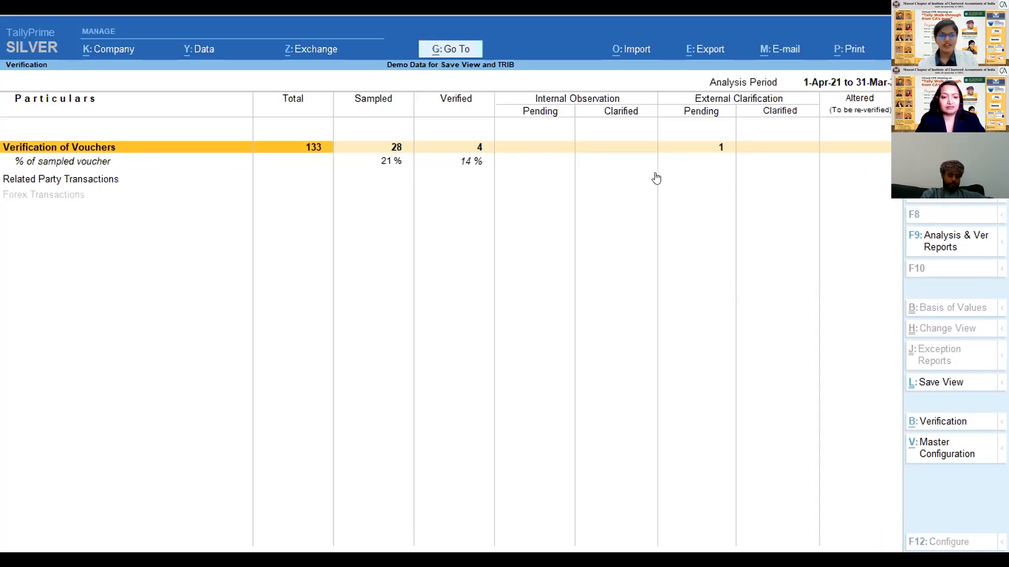
{"action": "key", "text": "Escape"}
- Reopen Data Analysis and look through its checks from Verification of Chart of Accounts down to Stale Cheques / Instruments
{"action": "key", "text": "Up"}
{"action": "key", "text": "Down"}
{"action": "key", "text": "Up"}
{"action": "key", "text": "Down"}
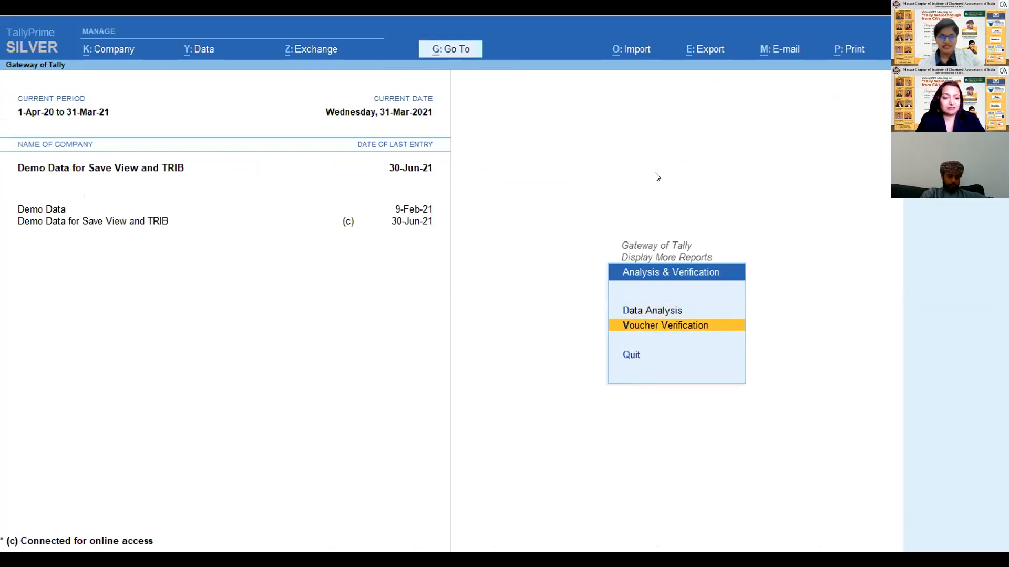
{"action": "key", "text": "Up"}
{"action": "key", "text": "Return"}
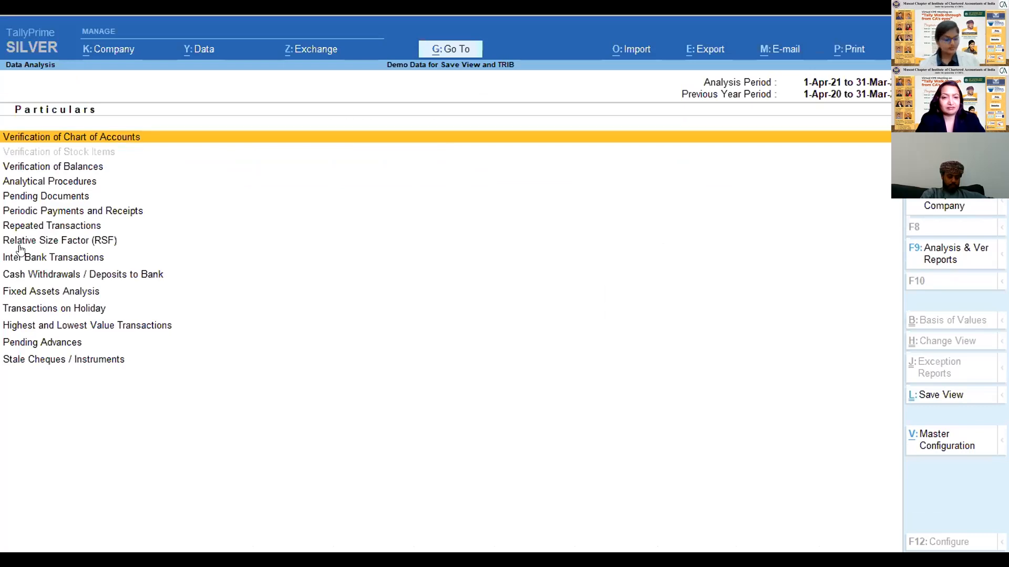
{"action": "key", "text": "Down"}
{"action": "key", "text": "Up"}
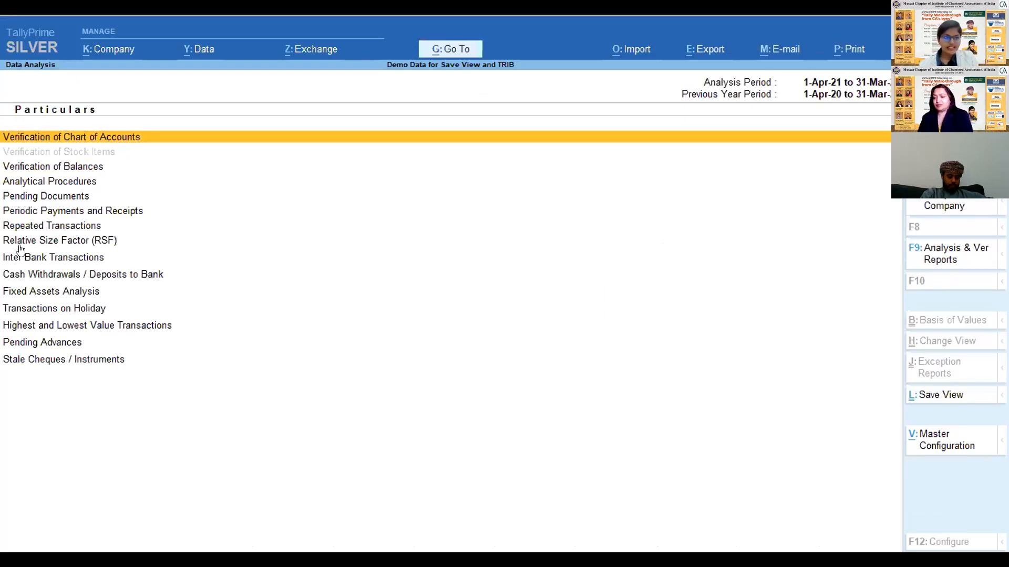
{"action": "key", "text": "Down"}
{"action": "key", "text": "Up"}
{"action": "key", "text": "Down"}
{"action": "key", "text": "Down"}
{"action": "key", "text": "Down"}
{"action": "key", "text": "Down"}
{"action": "key", "text": "Down"}
{"action": "key", "text": "Down"}
{"action": "key", "text": "Down"}
{"action": "key", "text": "Down"}
{"action": "key", "text": "Down"}
{"action": "key", "text": "Down"}
{"action": "key", "text": "Down"}
{"action": "key", "text": "Down"}
{"action": "key", "text": "Down"}
{"action": "key", "text": "Up"}
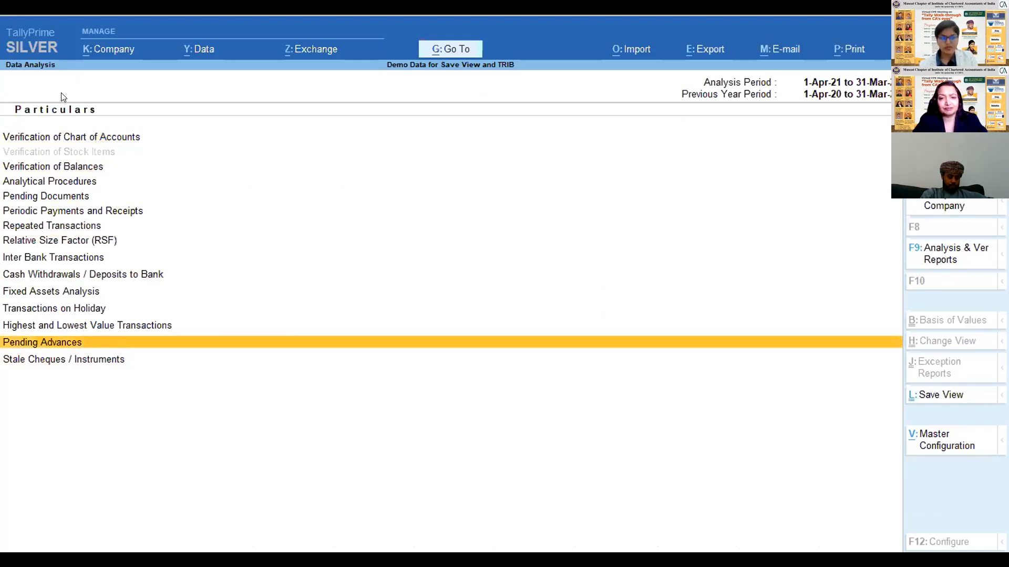
{"action": "key", "text": "Up"}
{"action": "key", "text": "Up"}
{"action": "key", "text": "Up"}
{"action": "key", "text": "Up"}
{"action": "key", "text": "Up"}
{"action": "key", "text": "Up"}
{"action": "key", "text": "Up"}
{"action": "key", "text": "Up"}
{"action": "key", "text": "Up"}
{"action": "key", "text": "Up"}
{"action": "key", "text": "Up"}
{"action": "key", "text": "Up"}
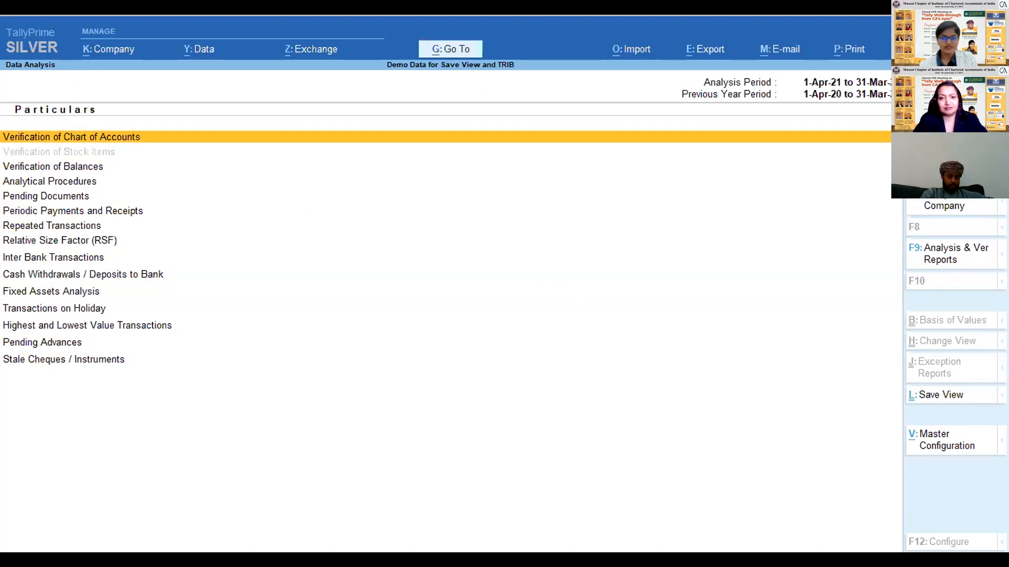
- Open Verification of Chart of Accounts for all exceptions and review its first ledger categories
{"action": "key", "text": "Return"}
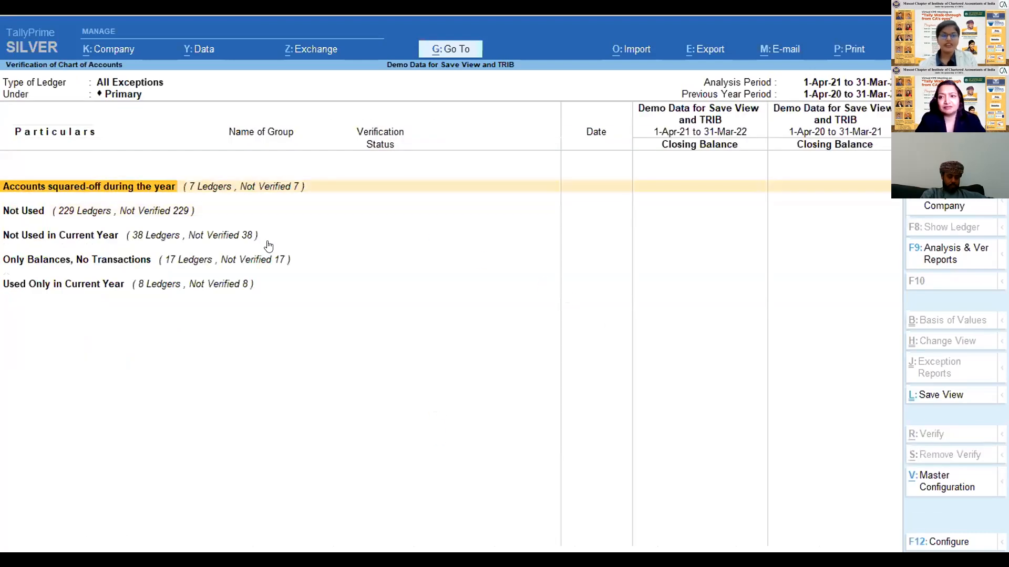
{"action": "key", "text": "Down"}
{"action": "key", "text": "Down"}
{"action": "key", "text": "Up"}
{"action": "key", "text": "Up"}
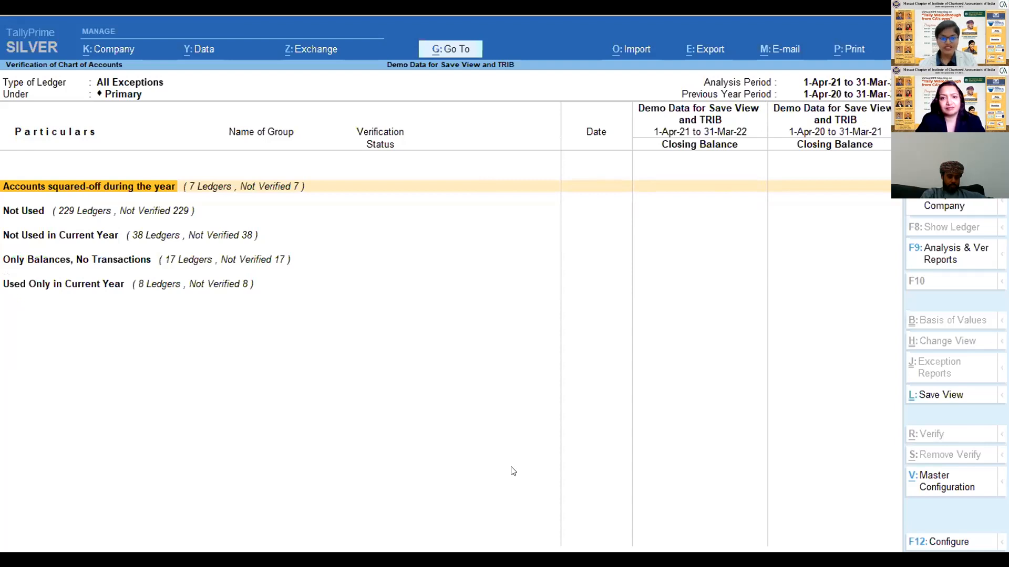
- Go through the ledger exception categories from Accounts squared-off during the year to Only Balances, No Transactions
{"action": "key", "text": "Return"}
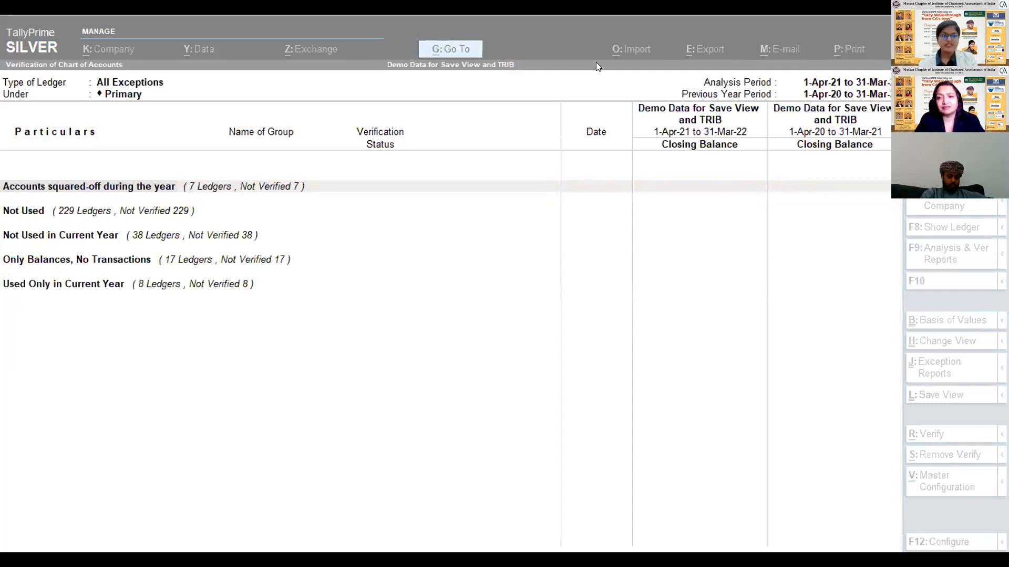
{"action": "left_click", "coordinate": [103, 215]}
{"action": "key", "text": "Up"}
{"action": "key", "text": "Down"}
{"action": "key", "text": "Down"}
{"action": "key", "text": "Down"}
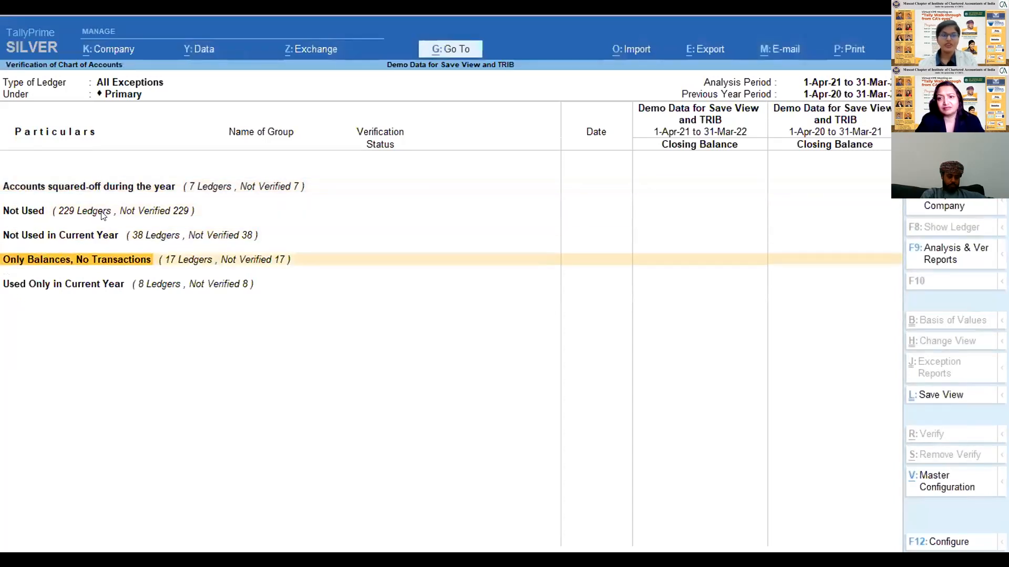
- Go over the chart-of-accounts exception categories again, from Accounts squared-off during the year to Only Balances, No Transactions
{"action": "key", "text": "Down"}
{"action": "key", "text": "Up"}
{"action": "key", "text": "Up"}
{"action": "key", "text": "Up"}
{"action": "key", "text": "Up"}
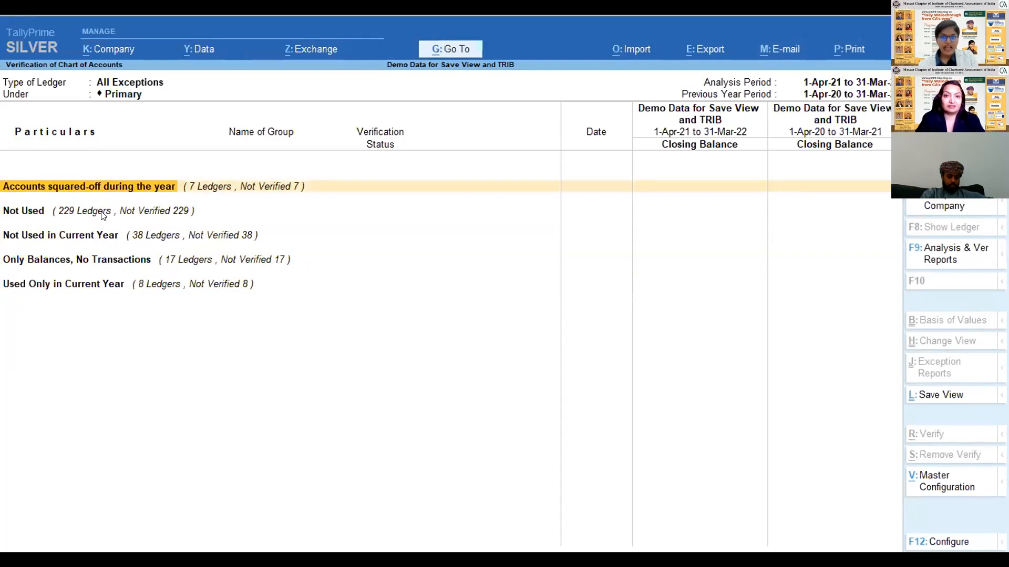
{"action": "key", "text": "Down"}
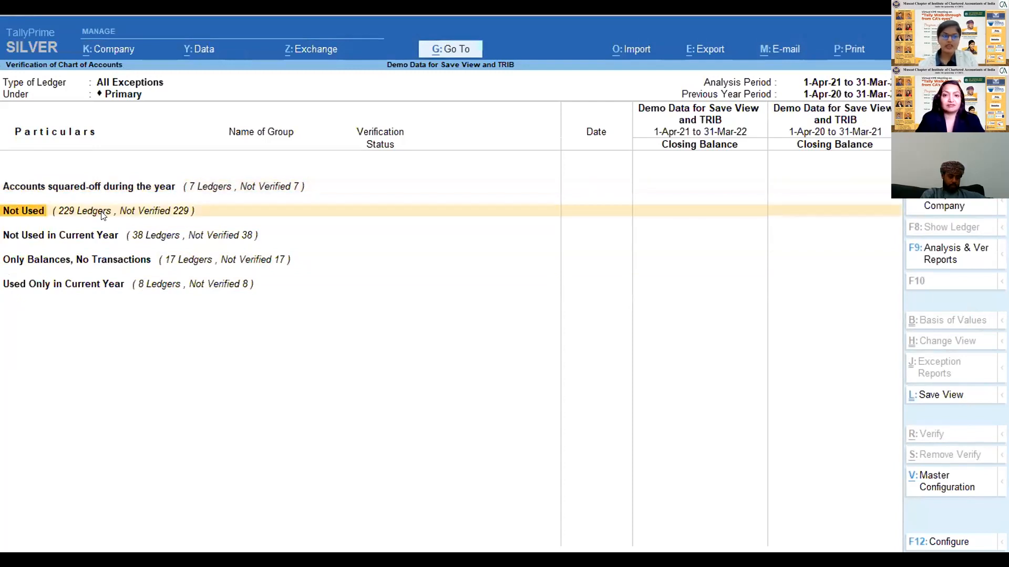
{"action": "key", "text": "Down"}
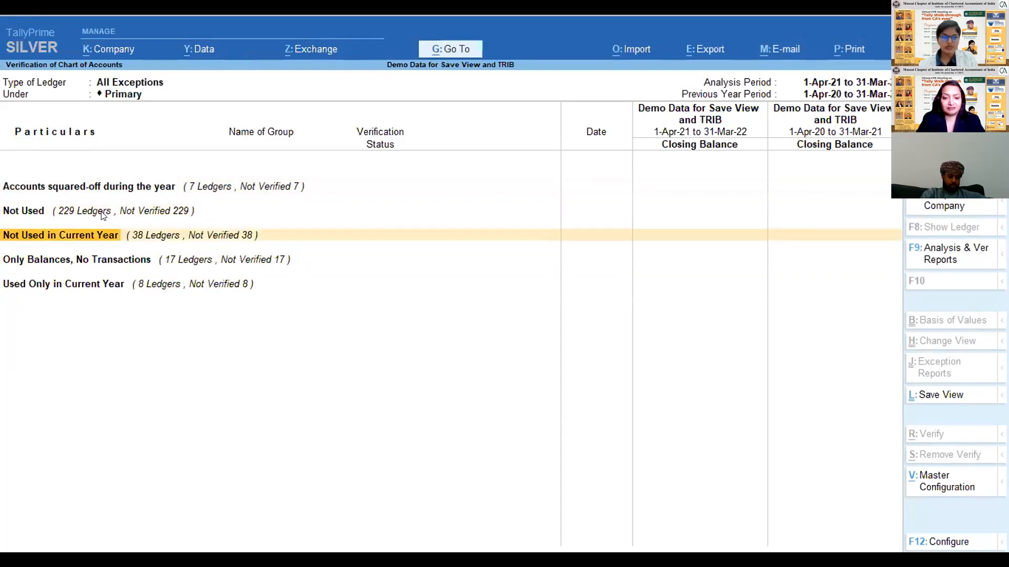
{"action": "key", "text": "Down"}
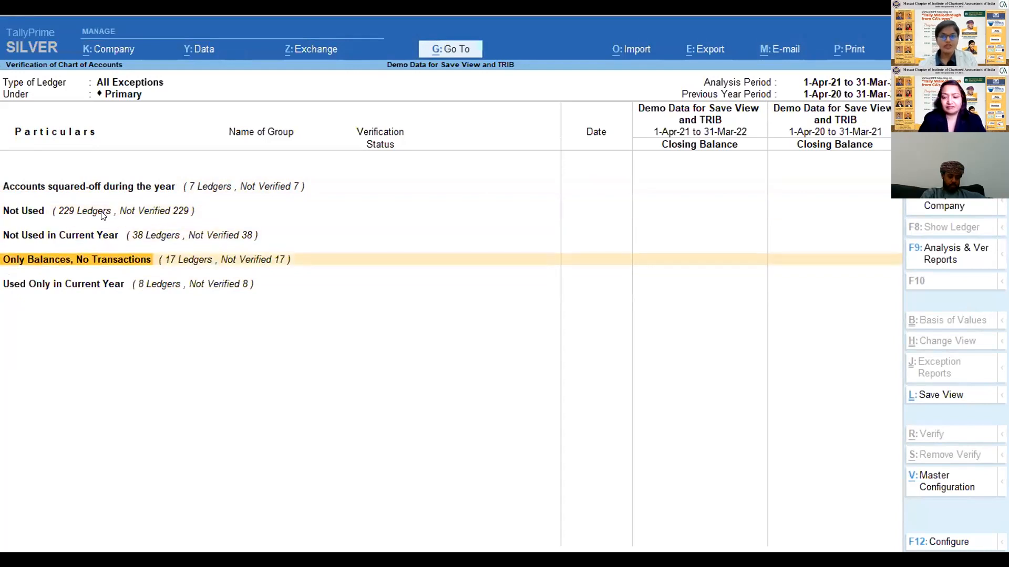
- Open Accounts squared-off during the year, review its ledgers with their debit and credit transactions, and return to all exceptions
{"action": "key", "text": "Up"}
{"action": "key", "text": "Up"}
{"action": "key", "text": "Up"}
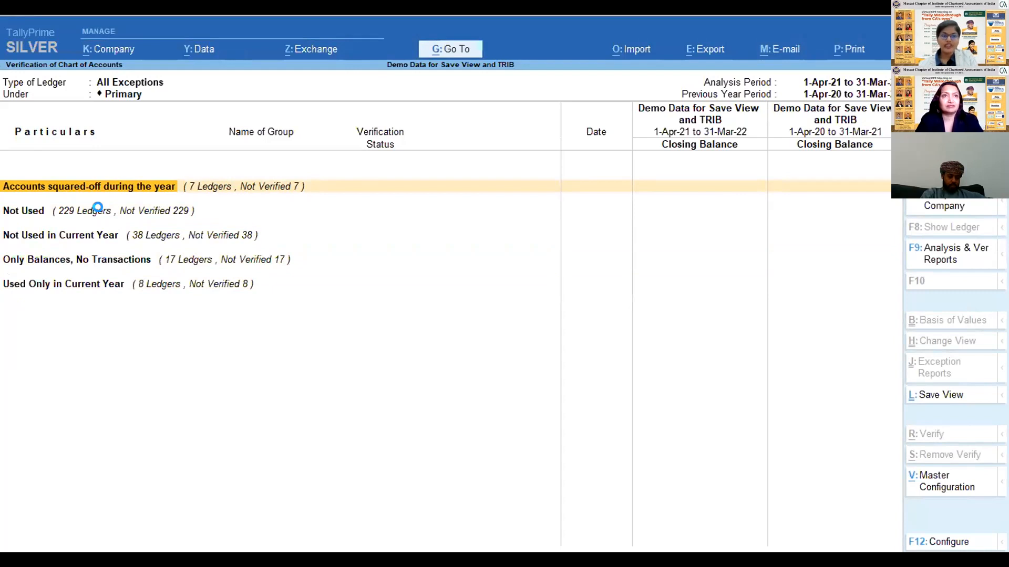
{"action": "key", "text": "Down"}
{"action": "key", "text": "Down"}
{"action": "key", "text": "Down"}
{"action": "key", "text": "Down"}
{"action": "key", "text": "Down"}
{"action": "key", "text": "Down"}
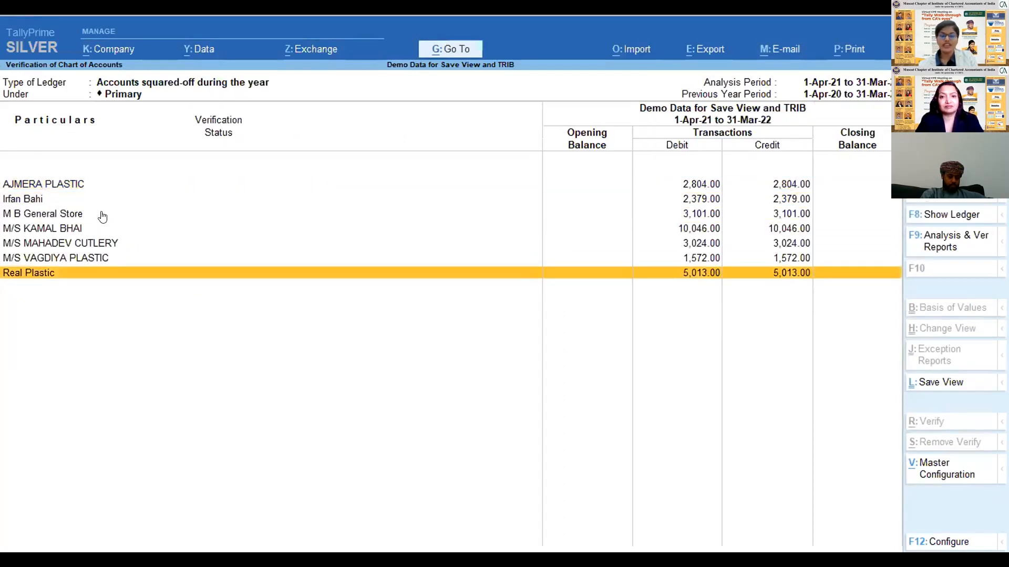
{"action": "key", "text": "Up"}
{"action": "key", "text": "Up"}
{"action": "key", "text": "Up"}
{"action": "key", "text": "Up"}
{"action": "key", "text": "Up"}
{"action": "key", "text": "Up"}
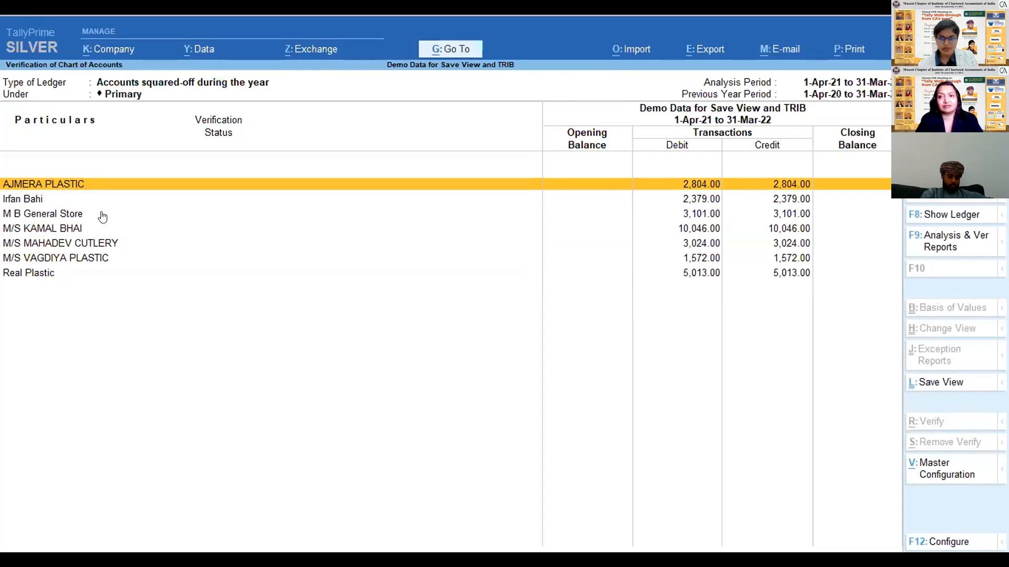
{"action": "key", "text": "Escape"}
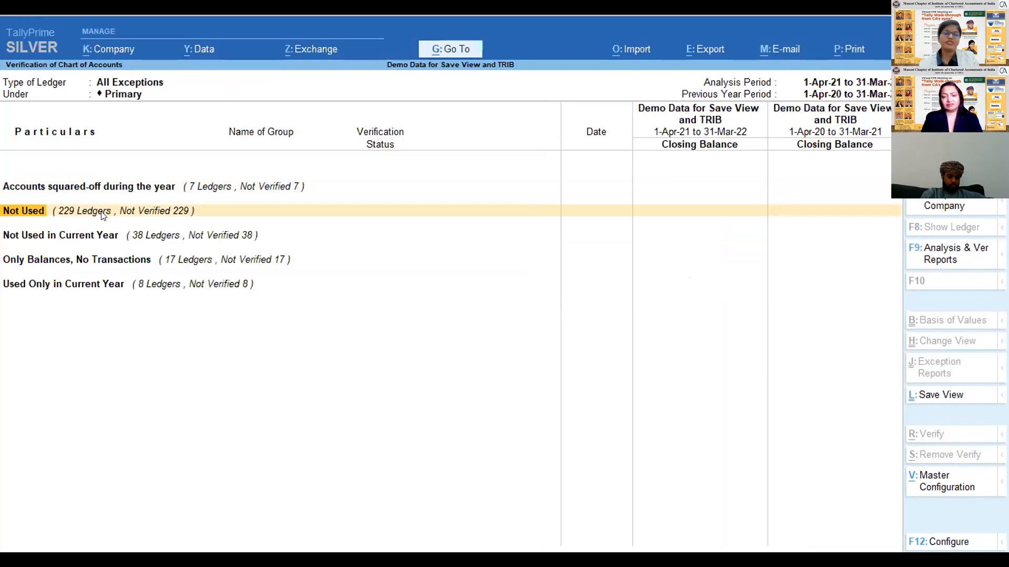
- Open the Not Used category, look through its ledgers, and return to all exceptions
{"action": "key", "text": "Down"}
{"action": "key", "text": "Up"}
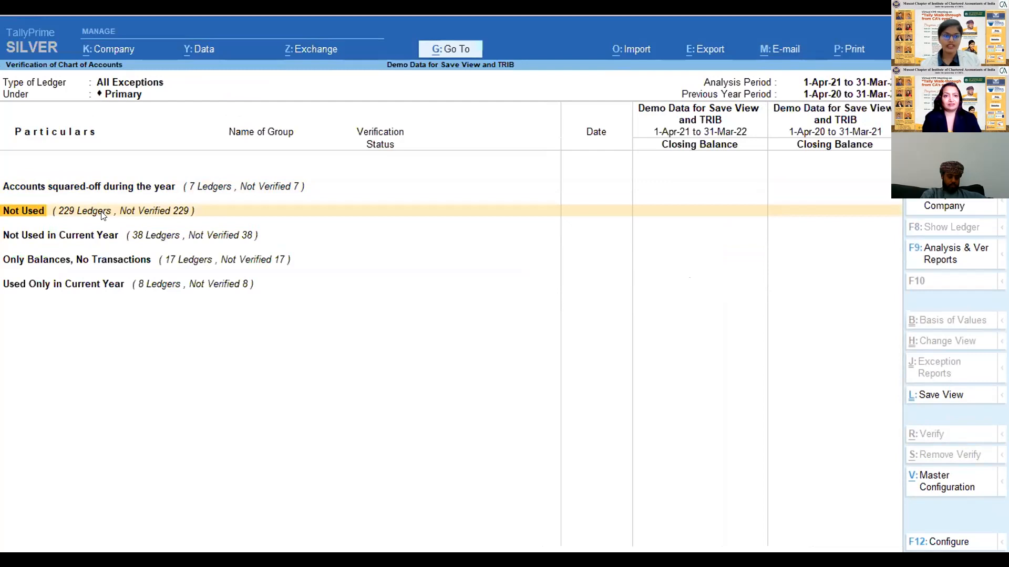
{"action": "key", "text": "Return"}
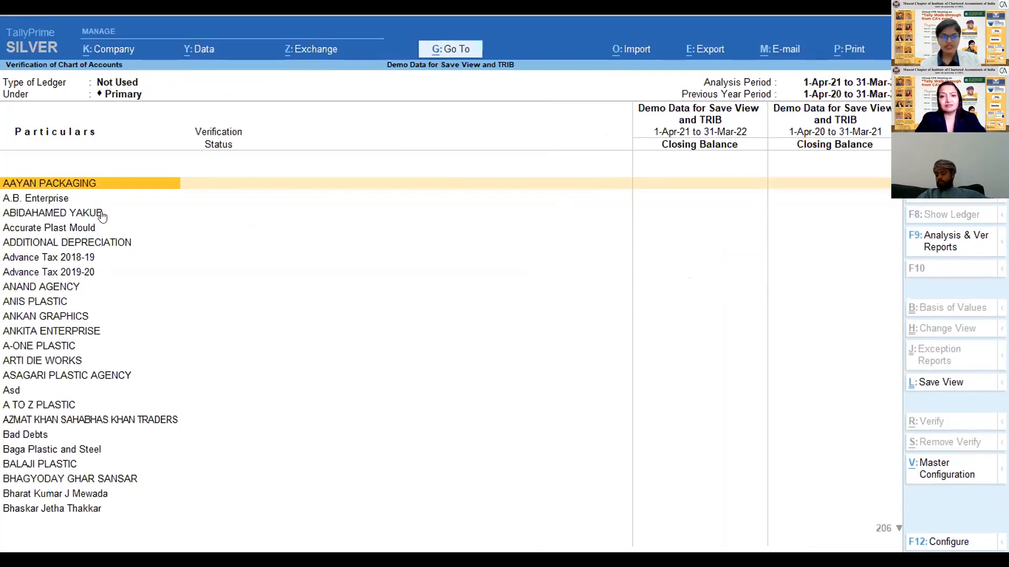
{"action": "key", "text": "Down"}
{"action": "key", "text": "Down"}
{"action": "key", "text": "Down"}
{"action": "key", "text": "Down"}
{"action": "key", "text": "Down"}
{"action": "key", "text": "Down"}
{"action": "key", "text": "Down"}
{"action": "key", "text": "Down"}
{"action": "key", "text": "Down"}
{"action": "key", "text": "Down"}
{"action": "key", "text": "Down"}
{"action": "key", "text": "Down"}
{"action": "key", "text": "Down"}
{"action": "key", "text": "Down"}
{"action": "key", "text": "Down"}
{"action": "key", "text": "Down"}
{"action": "key", "text": "Down"}
{"action": "key", "text": "Down"}
{"action": "key", "text": "Down"}
{"action": "key", "text": "Down"}
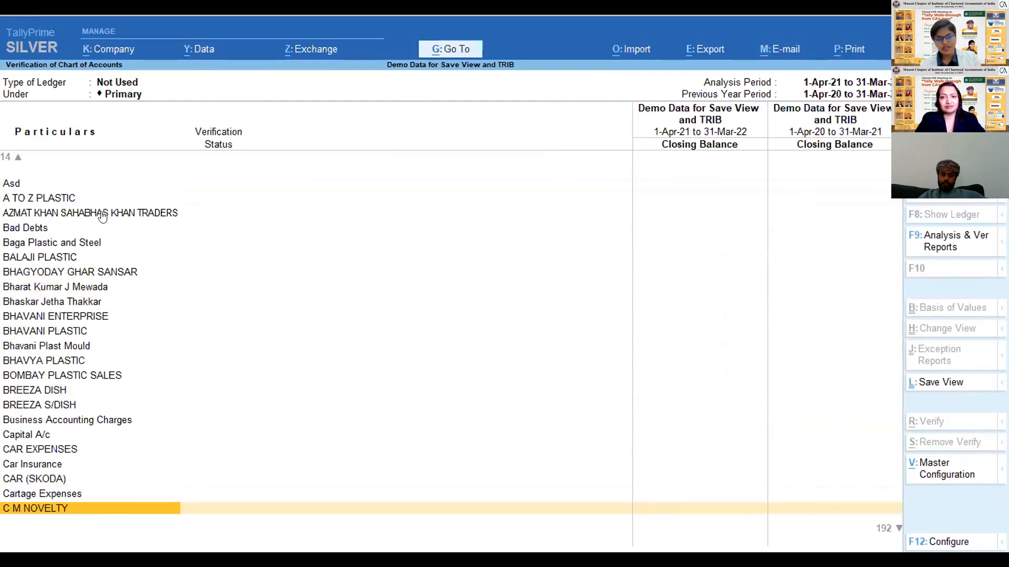
{"action": "key", "text": "Escape"}
- Open Only Balances, No Transactions, compare the ledgers' closing balances for both years, and return to all exceptions
{"action": "key", "text": "Down"}
{"action": "key", "text": "Up"}
{"action": "key", "text": "Down"}
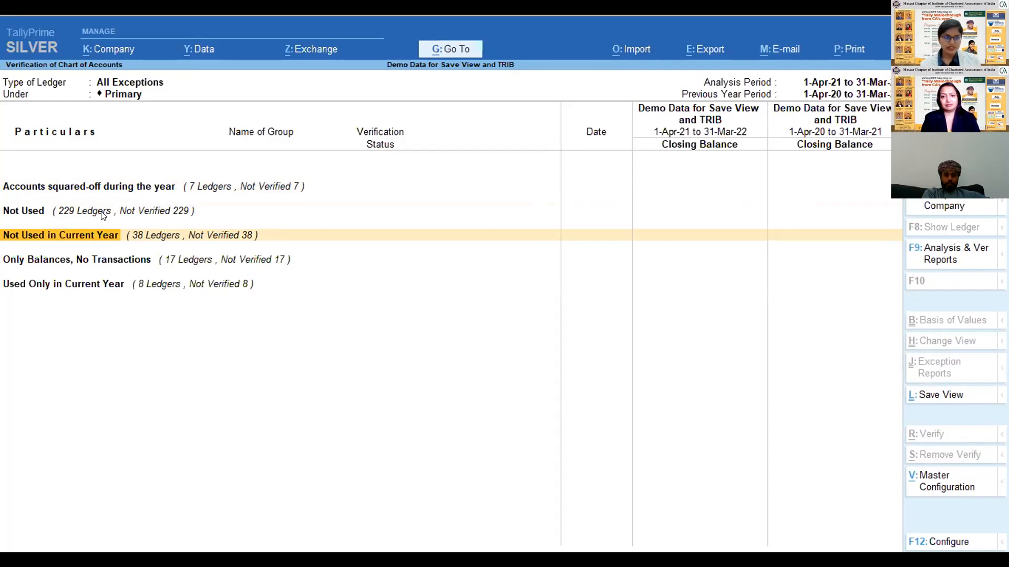
{"action": "key", "text": "Down"}
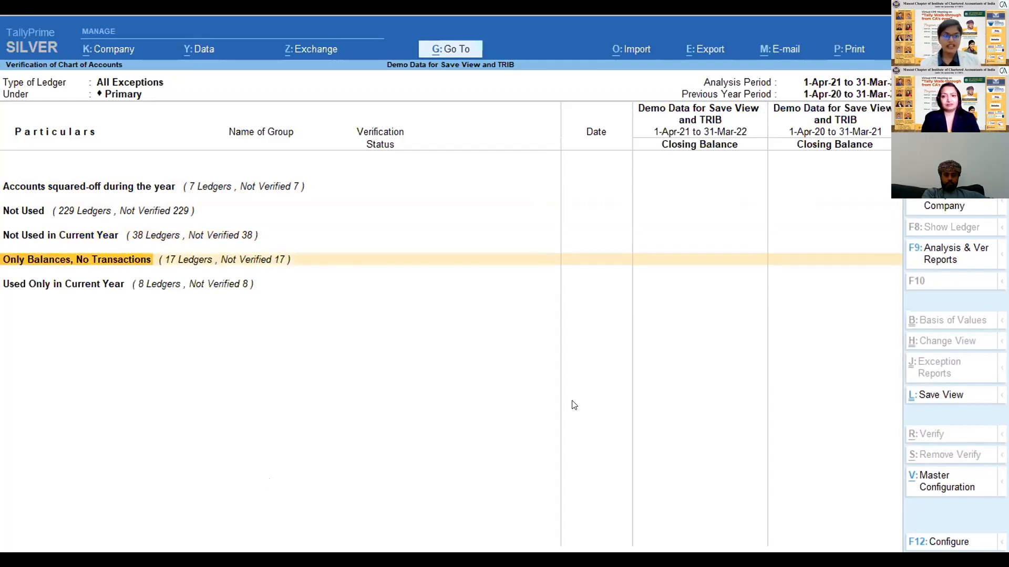
{"action": "left_click", "coordinate": [538, 260]}
{"action": "key", "text": "Down"}
{"action": "key", "text": "Down"}
{"action": "key", "text": "Down"}
{"action": "key", "text": "Down"}
{"action": "key", "text": "Down"}
{"action": "key", "text": "Down"}
{"action": "key", "text": "Down"}
{"action": "key", "text": "Down"}
{"action": "key", "text": "Down"}
{"action": "key", "text": "Down"}
{"action": "key", "text": "Down"}
{"action": "key", "text": "Down"}
{"action": "key", "text": "Down"}
{"action": "key", "text": "Down"}
{"action": "key", "text": "Down"}
{"action": "key", "text": "Down"}
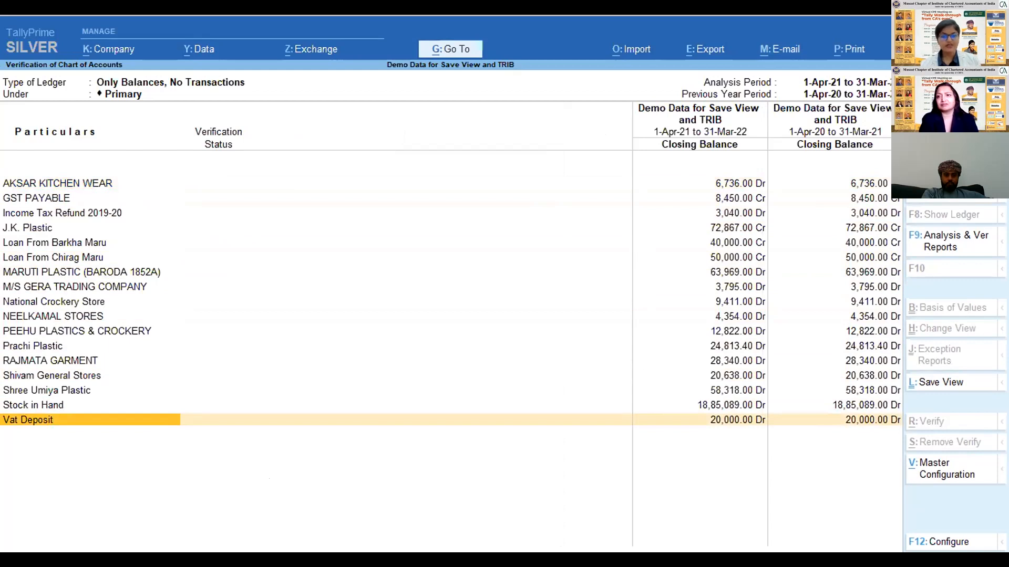
{"action": "left_click", "coordinate": [454, 305]}
{"action": "key", "text": "Escape"}
- Open Used Only in Current Year, review each ledger's first voucher date and closing balance, and leave the category
{"action": "key", "text": "Down"}
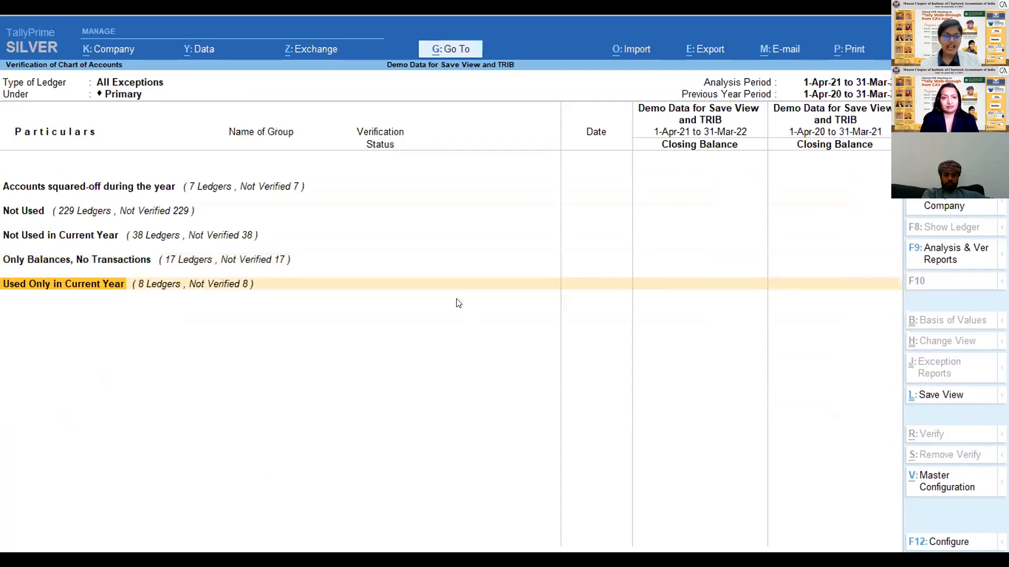
{"action": "key", "text": "Return"}
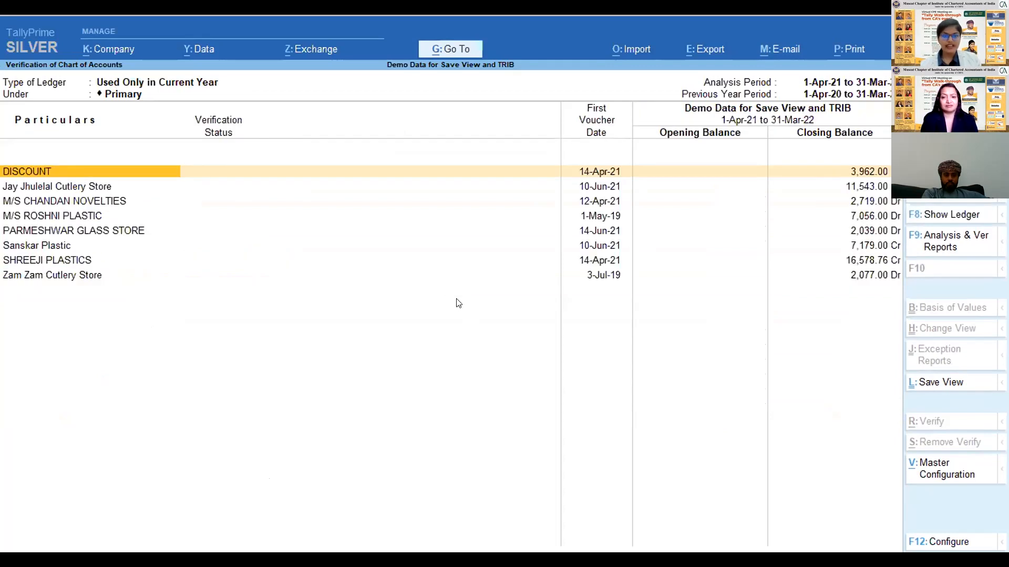
{"action": "key", "text": "Escape"}
{"action": "key", "text": "Return"}
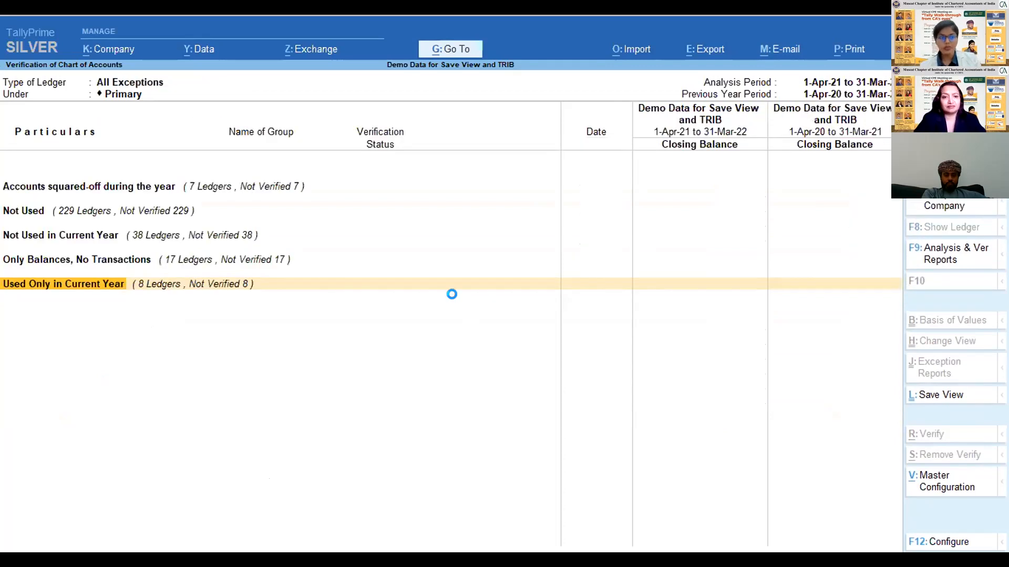
{"action": "key", "text": "Down"}
{"action": "key", "text": "Down"}
{"action": "key", "text": "Down"}
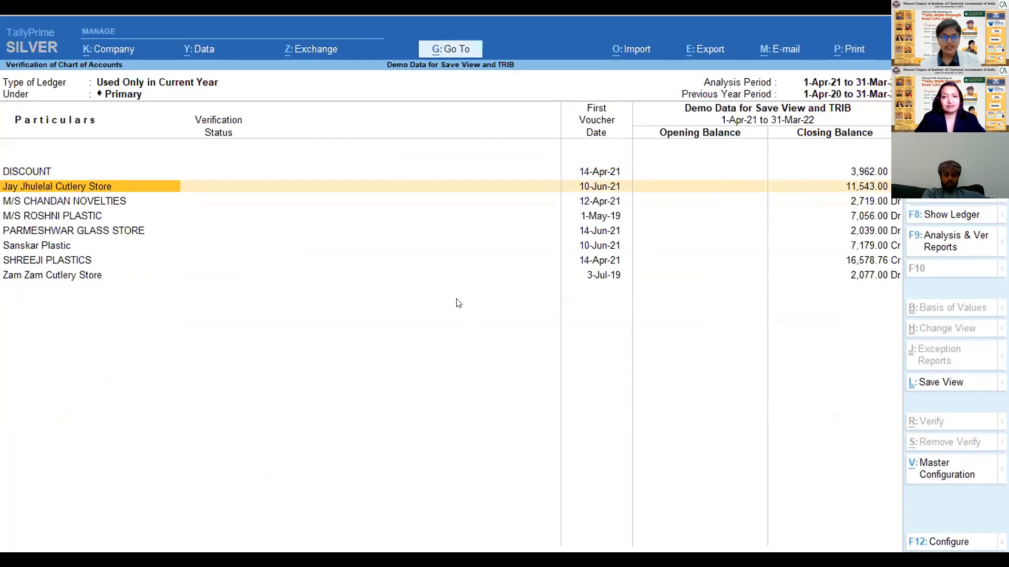
{"action": "key", "text": "Up"}
{"action": "key", "text": "Down"}
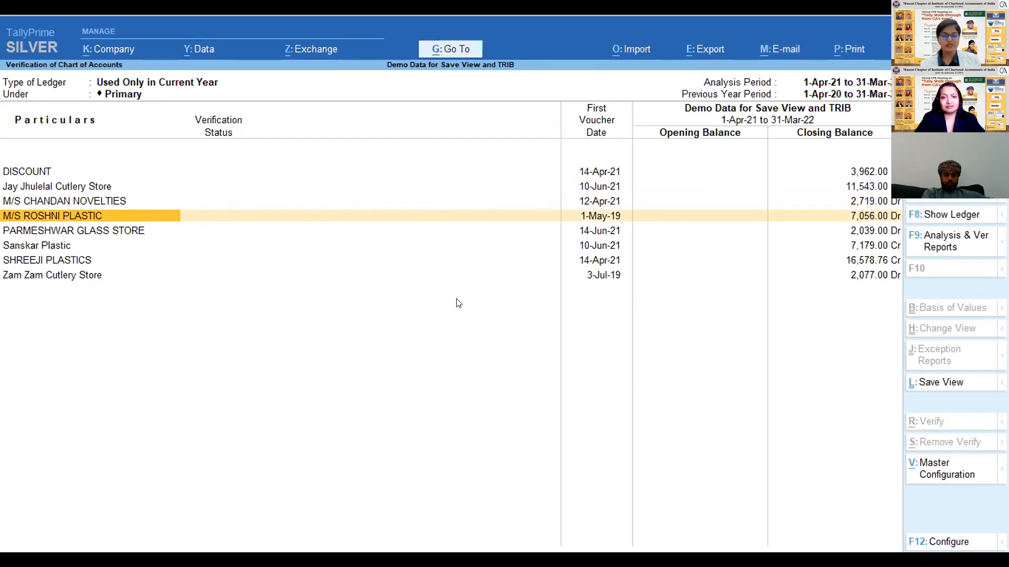
{"action": "key", "text": "Down"}
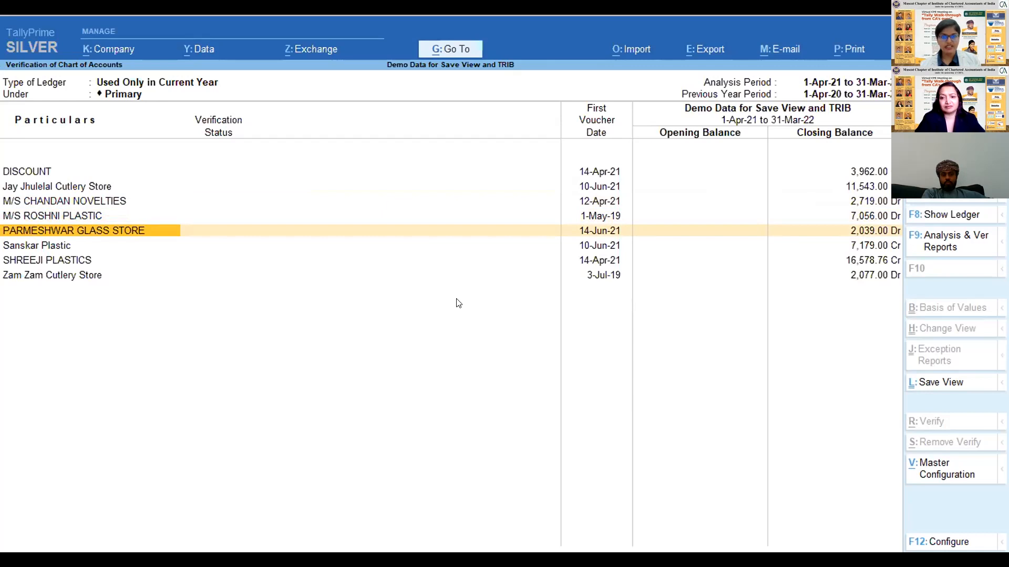
{"action": "key", "text": "Down"}
{"action": "key", "text": "Down"}
{"action": "key", "text": "Down"}
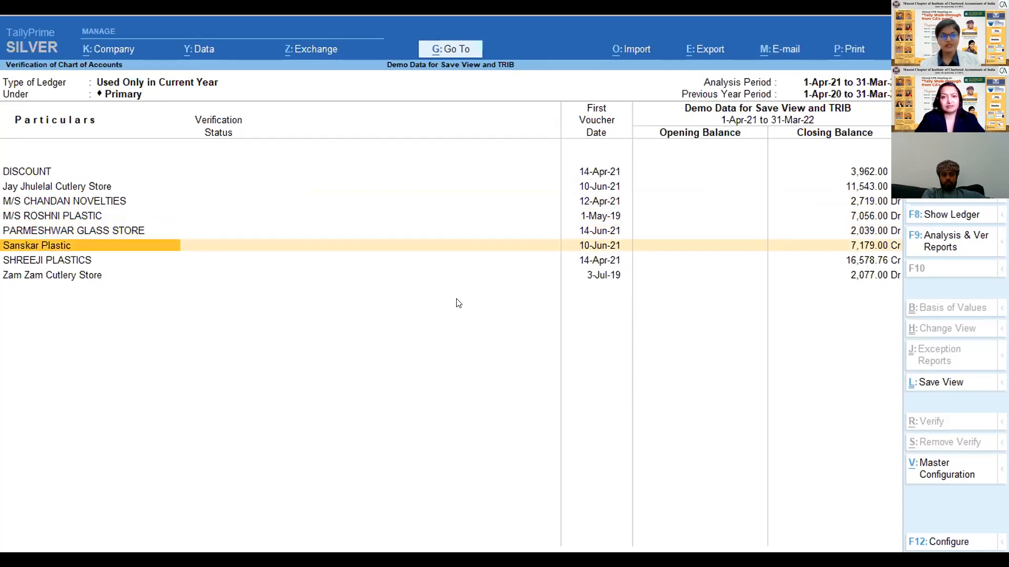
{"action": "key", "text": "Escape"}
- Leave Verification of Chart of Accounts, view the group balances in Verification of Balances, and return to Data Analysis
{"action": "key", "text": "Up"}
{"action": "key", "text": "Up"}
{"action": "key", "text": "Up"}
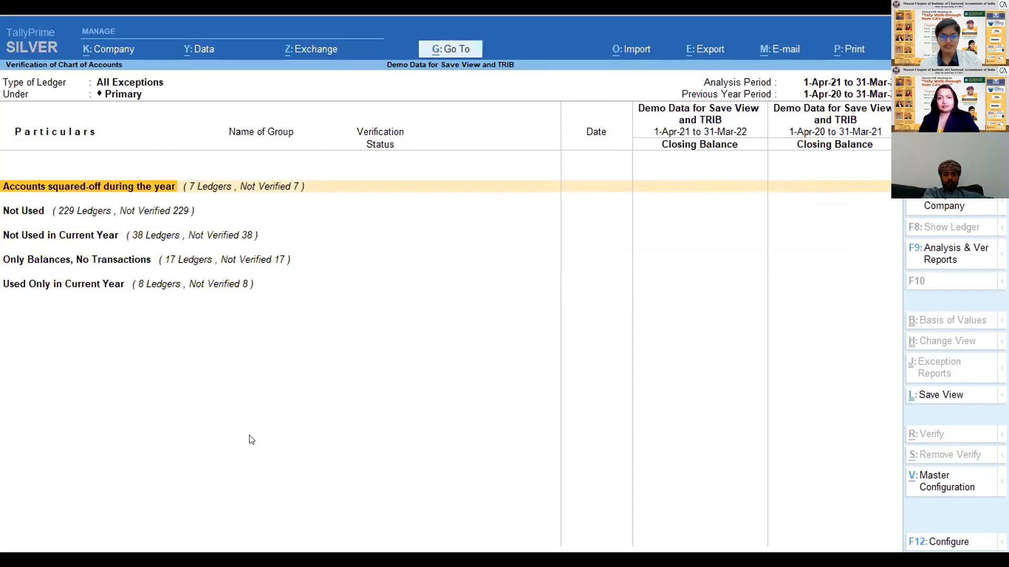
{"action": "key", "text": "Escape"}
{"action": "key", "text": "Down"}
{"action": "key", "text": "Down"}
{"action": "left_click", "coordinate": [99, 166]}
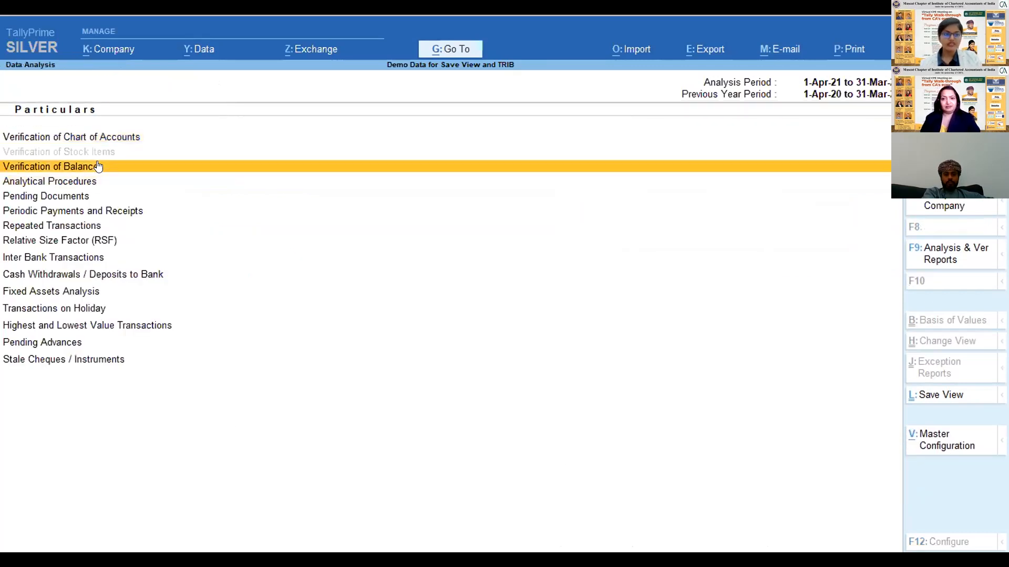
{"action": "left_click", "coordinate": [98, 166]}
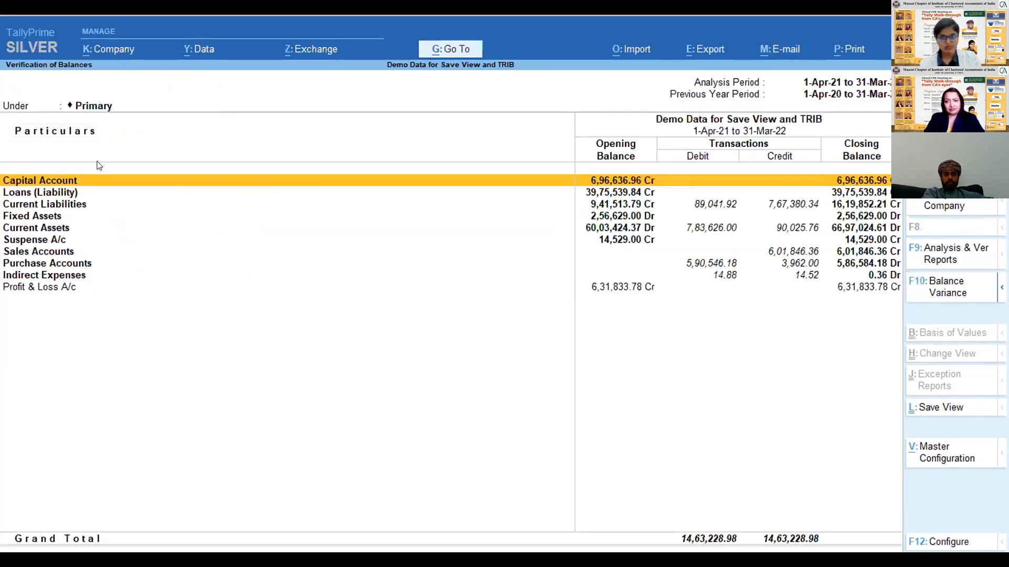
{"action": "key", "text": "Escape"}
- Open Analytical Procedures, set the comparison to Ledger - Ledger, and choose Sales @4% as the base ledger
{"action": "key", "text": "Down"}
{"action": "key", "text": "Down"}
{"action": "key", "text": "Up"}
{"action": "key", "text": "Up"}
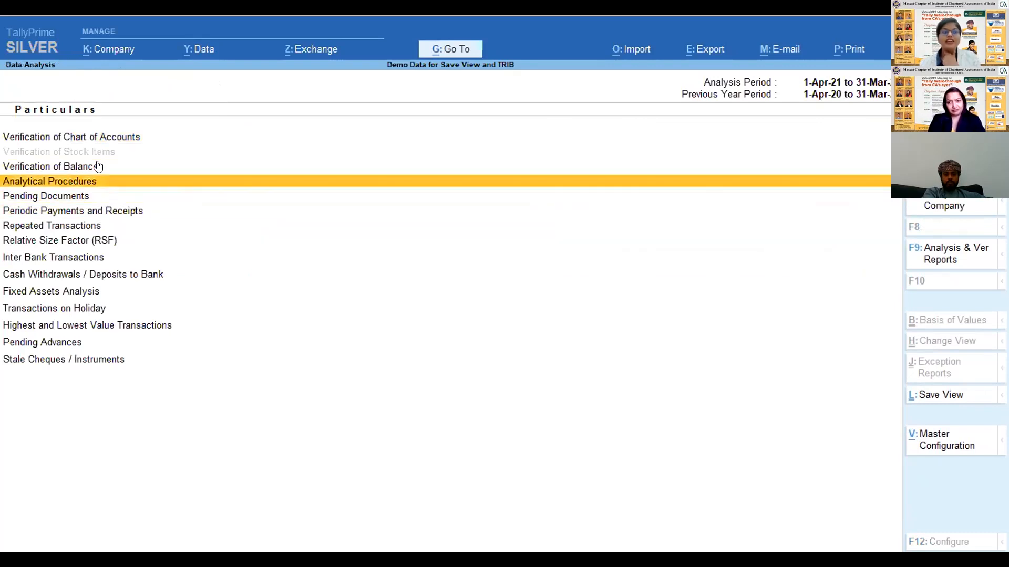
{"action": "key", "text": "Return"}
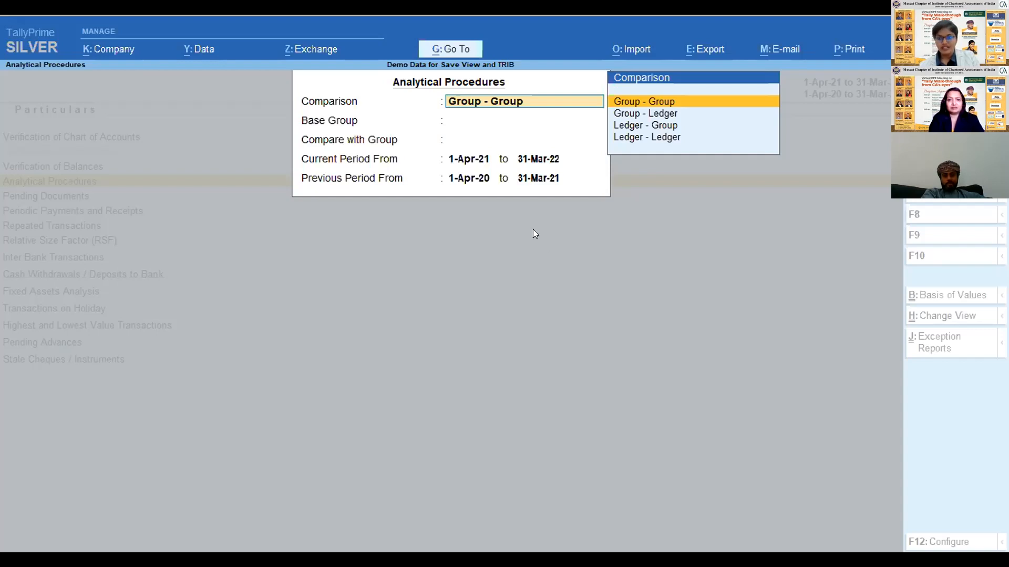
{"action": "key", "text": "Down"}
{"action": "key", "text": "Down"}
{"action": "key", "text": "Down"}
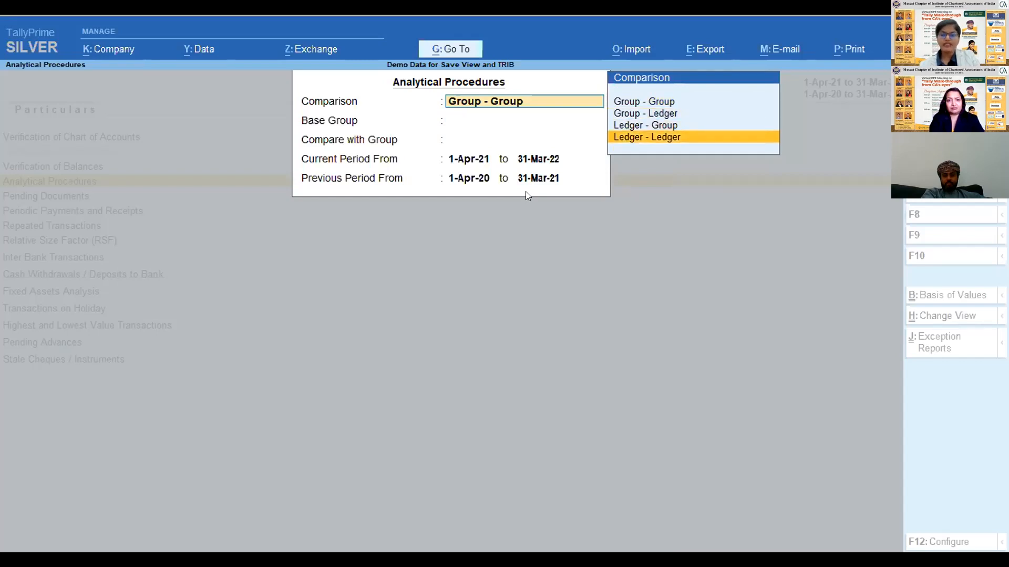
{"action": "key", "text": "Return"}
{"action": "type", "text": "Sale"}
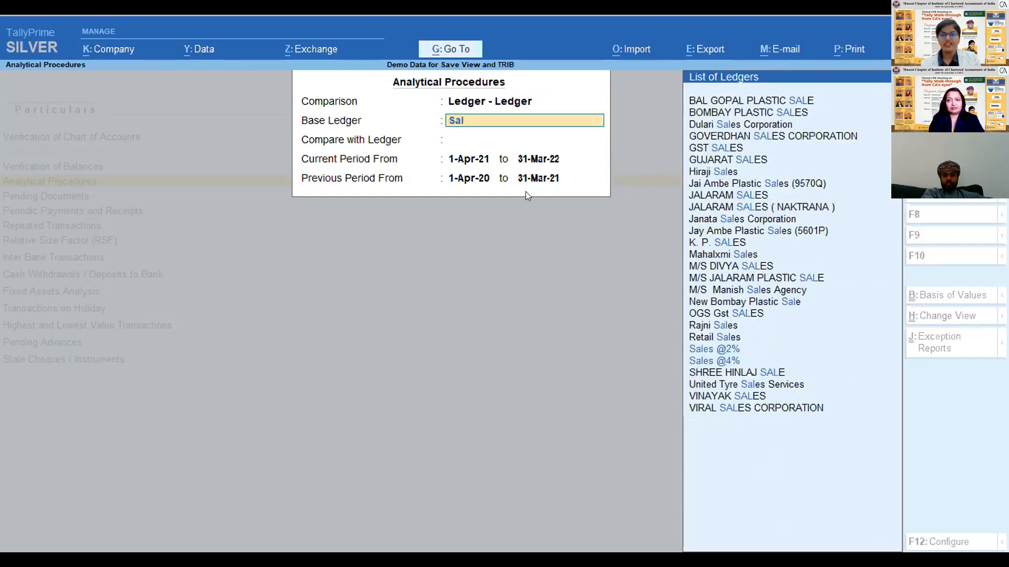
{"action": "key", "text": "Down"}
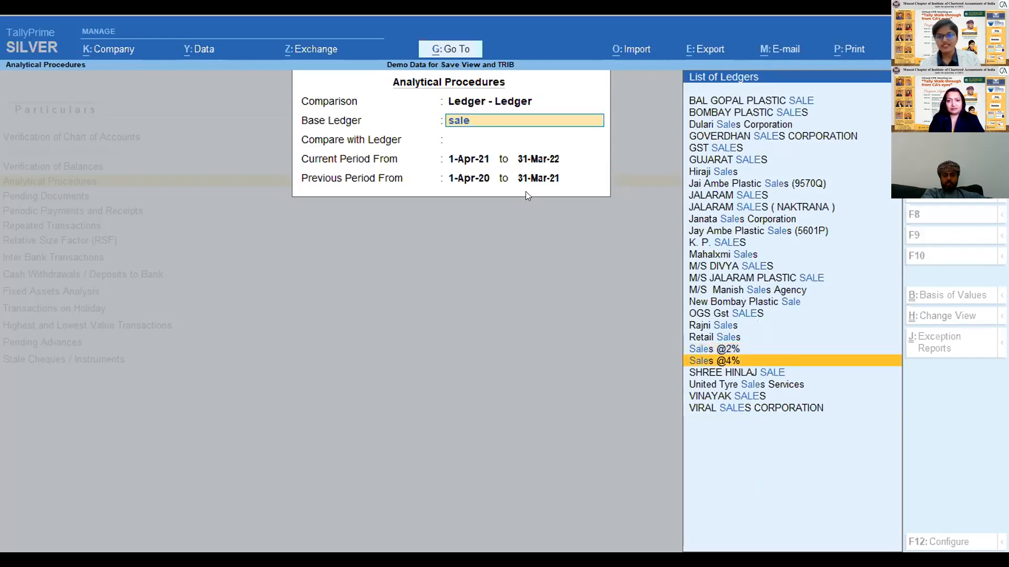
{"action": "key", "text": "Return"}
- Choose Income Tax Expense as the ledger to compare with, keep the default periods, and display the comparison report
{"action": "type", "text": "Sale"}
{"action": "key", "text": "BackSpace"}
{"action": "key", "text": "BackSpace"}
{"action": "key", "text": "BackSpace"}
{"action": "key", "text": "BackSpace"}
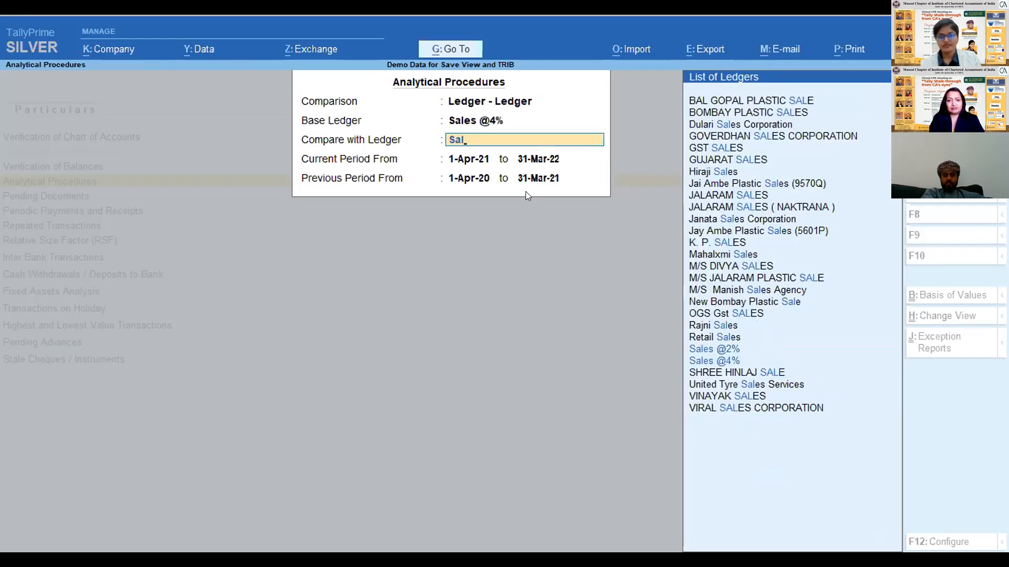
{"action": "type", "text": "expe"}
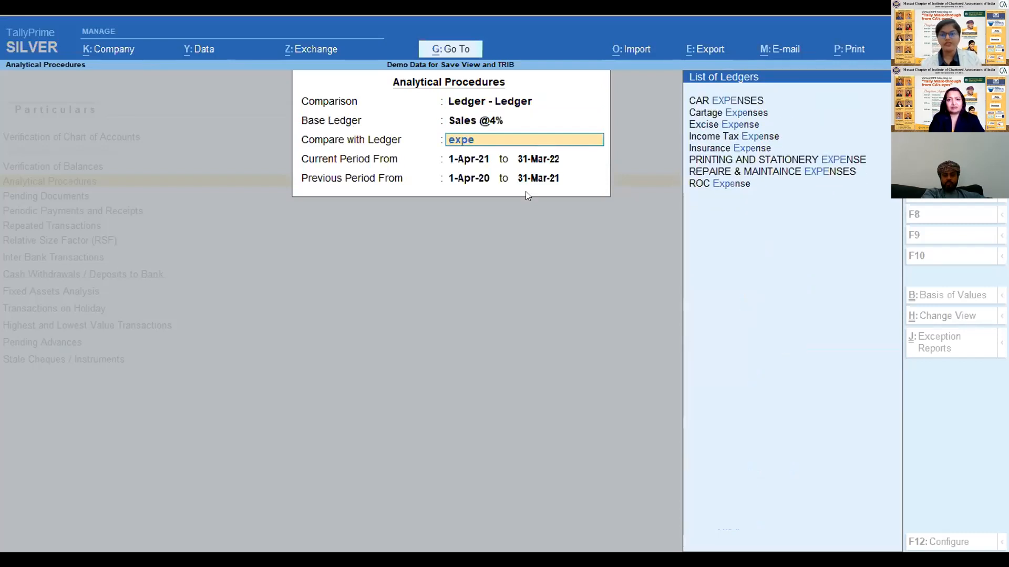
{"action": "key", "text": "Down"}
{"action": "key", "text": "Up"}
{"action": "key", "text": "Down"}
{"action": "key", "text": "Down"}
{"action": "key", "text": "Down"}
{"action": "key", "text": "Down"}
{"action": "key", "text": "Down"}
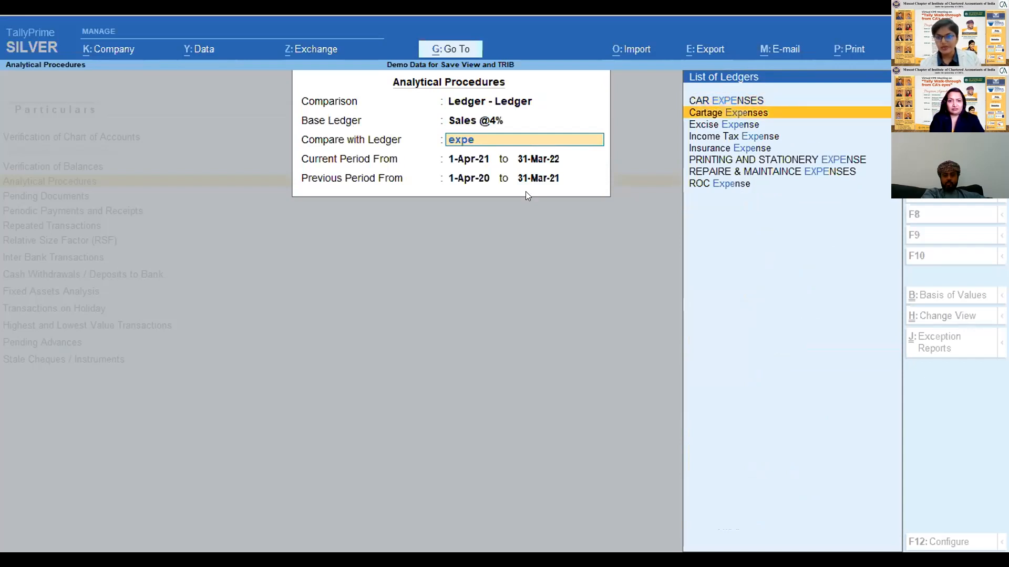
{"action": "key", "text": "Up"}
{"action": "key", "text": "Up"}
{"action": "key", "text": "Up"}
{"action": "key", "text": "Down"}
{"action": "key", "text": "Up"}
{"action": "key", "text": "Down"}
{"action": "key", "text": "Return"}
{"action": "key", "text": "Return"}
{"action": "key", "text": "Return"}
{"action": "key", "text": "Return"}
{"action": "key", "text": "Return"}
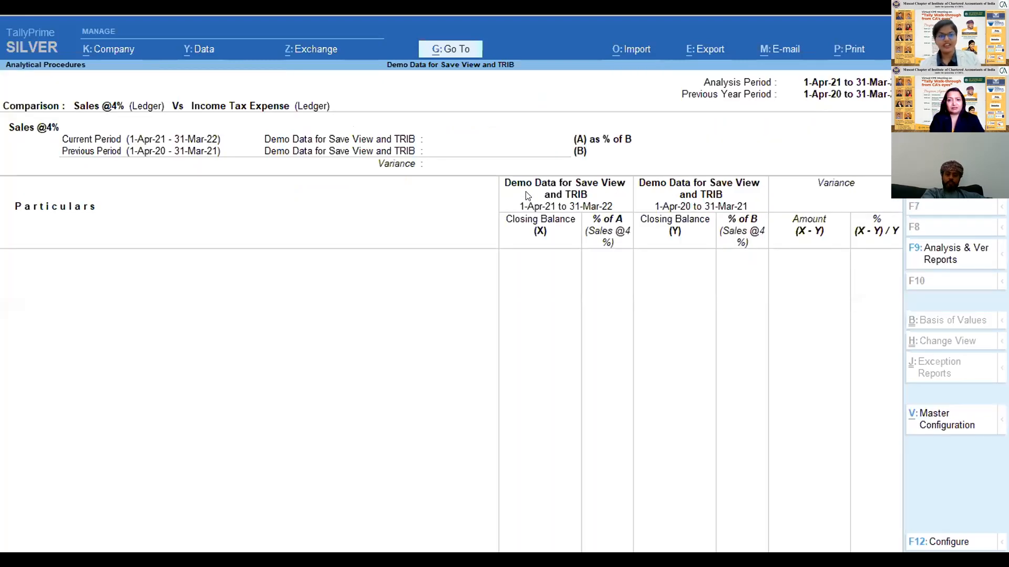
- Leave the ledger comparison report and reopen Analytical Procedures from Data Analysis
{"action": "key", "text": "Escape"}
{"action": "key", "text": "Escape"}
{"action": "key", "text": "Return"}
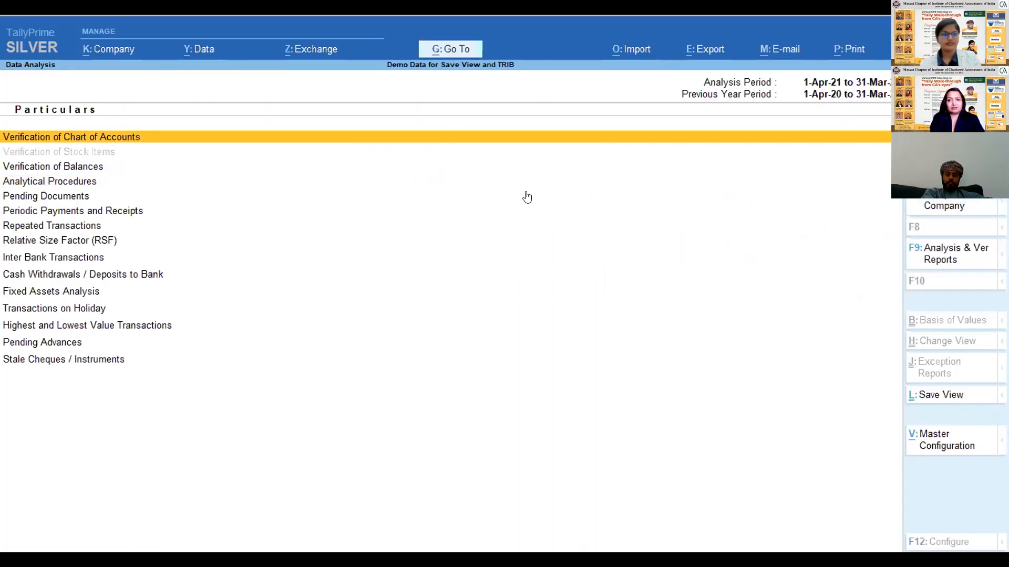
{"action": "key", "text": "Down"}
{"action": "key", "text": "Down"}
{"action": "key", "text": "Down"}
{"action": "key", "text": "Up"}
{"action": "key", "text": "Return"}
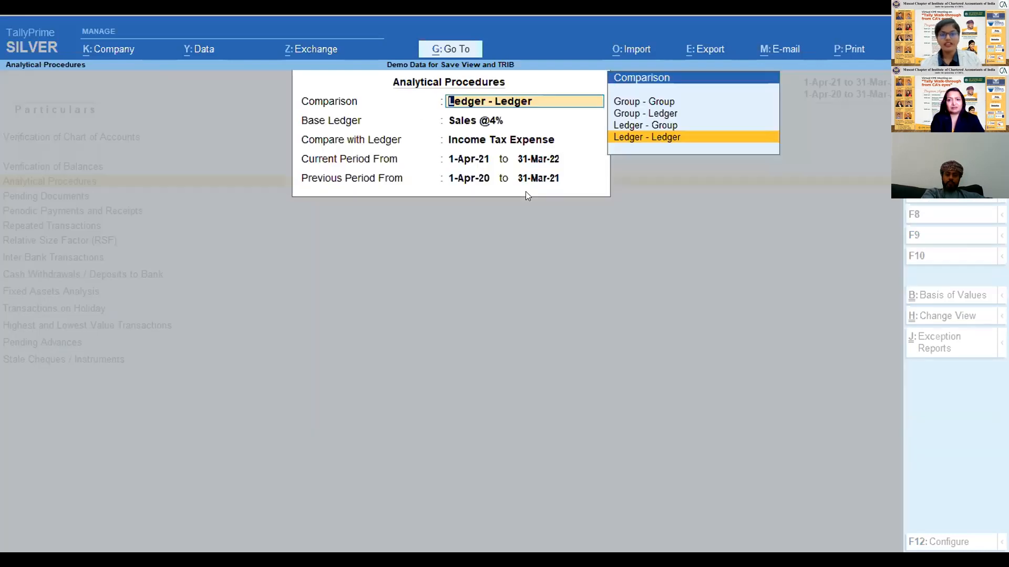
- Set the Analytical Procedures comparison to Group - Group and choose Sales Accounts as the base group
{"action": "key", "text": "Return"}
{"action": "type", "text": "S"}
{"action": "key", "text": "BackSpace"}
{"action": "key", "text": "BackSpace"}
{"action": "key", "text": "Up"}
{"action": "key", "text": "Up"}
{"action": "key", "text": "Up"}
{"action": "key", "text": "Return"}
{"action": "type", "text": "Sales"}
{"action": "key", "text": "Return"}
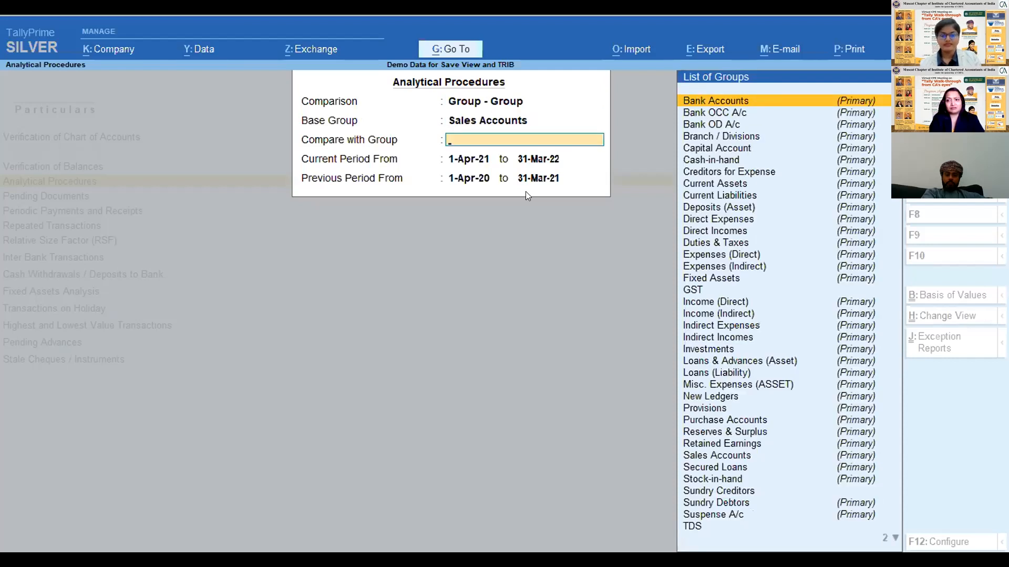
- Choose Direct Expenses as the group to compare with, keep the default periods, and display the comparison report
{"action": "type", "text": "Dire"}
{"action": "key", "text": "Down"}
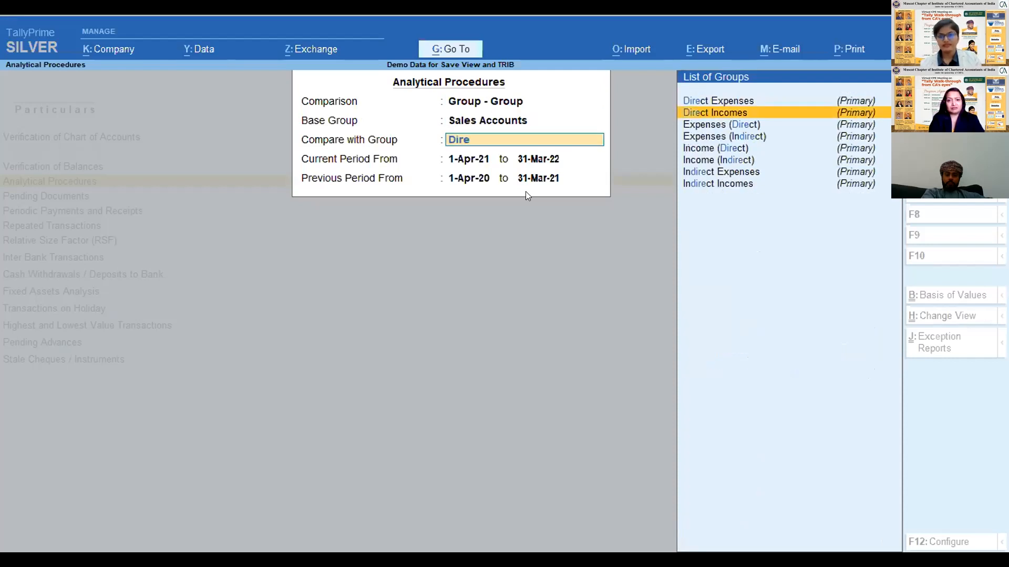
{"action": "key", "text": "Up"}
{"action": "key", "text": "Return"}
{"action": "key", "text": "Return"}
{"action": "key", "text": "Return"}
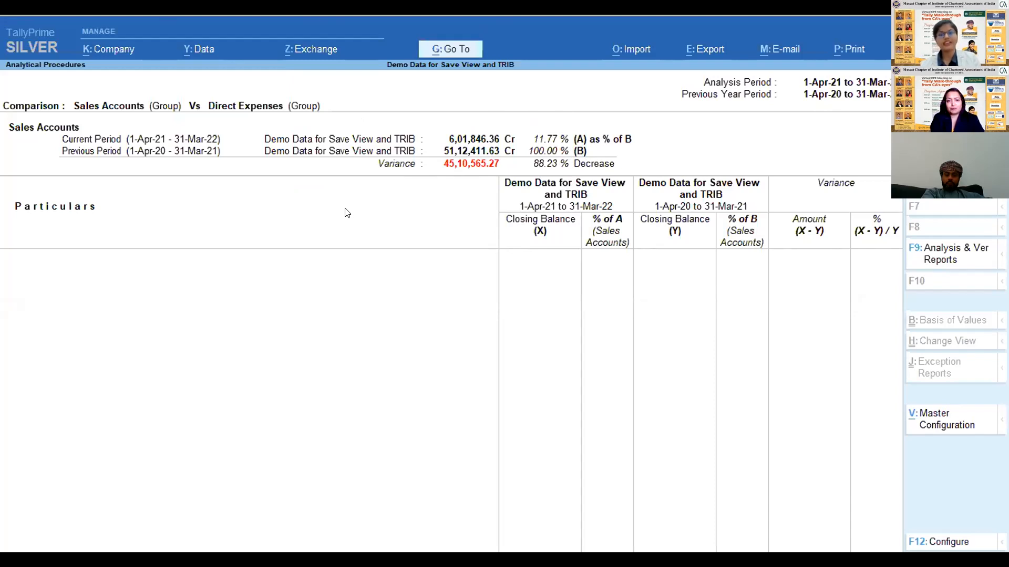
- Leave the group comparison report and open Highest and Lowest Value Transactions from Data Analysis
{"action": "key", "text": "Escape"}
{"action": "key", "text": "Down"}
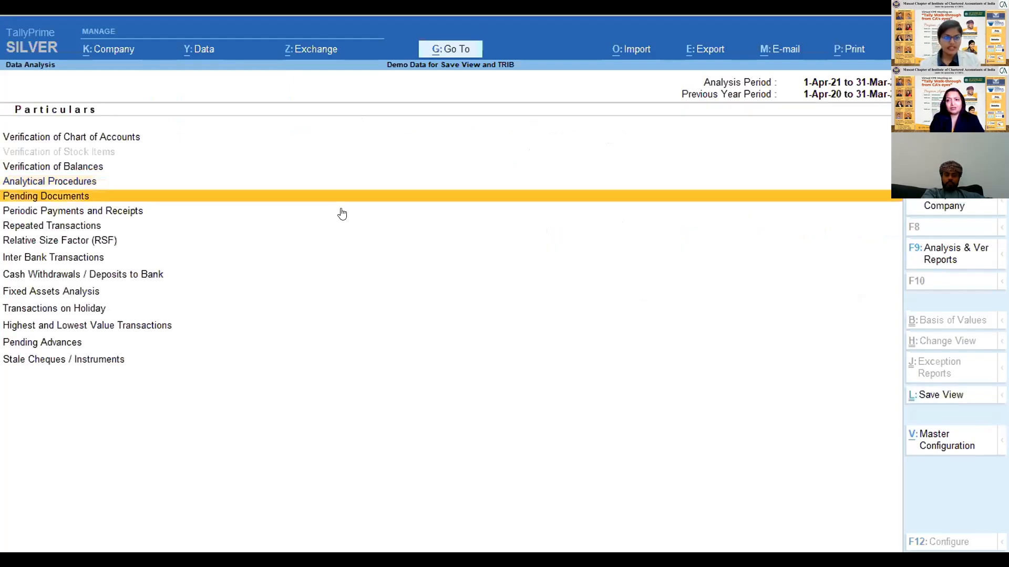
{"action": "key", "text": "Down"}
{"action": "key", "text": "Down"}
{"action": "key", "text": "Down"}
{"action": "key", "text": "Down"}
{"action": "key", "text": "Down"}
{"action": "key", "text": "Down"}
{"action": "key", "text": "Down"}
{"action": "key", "text": "Up"}
- Review each ledger's highest amount, lowest amount and difference range in Highest and Lowest Value Transactions
{"action": "key", "text": "Down"}
{"action": "key", "text": "Down"}
{"action": "key", "text": "Return"}
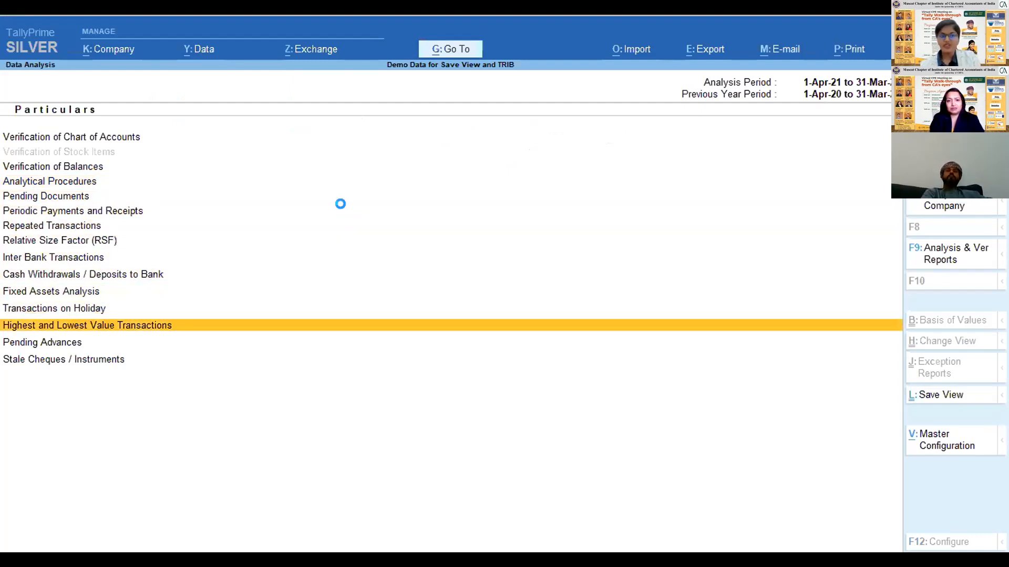
{"action": "key", "text": "Down"}
{"action": "key", "text": "Down"}
{"action": "key", "text": "Down"}
{"action": "key", "text": "Down"}
{"action": "key", "text": "Down"}
{"action": "key", "text": "Down"}
{"action": "key", "text": "Down"}
{"action": "key", "text": "Down"}
{"action": "key", "text": "Down"}
{"action": "key", "text": "Down"}
{"action": "key", "text": "Down"}
{"action": "key", "text": "Down"}
{"action": "key", "text": "Down"}
{"action": "key", "text": "Down"}
{"action": "key", "text": "Down"}
{"action": "key", "text": "Down"}
{"action": "key", "text": "Down"}
{"action": "key", "text": "Down"}
{"action": "key", "text": "Down"}
{"action": "key", "text": "Down"}
{"action": "key", "text": "Down"}
{"action": "key", "text": "Down"}
{"action": "key", "text": "Down"}
{"action": "key", "text": "Down"}
{"action": "key", "text": "Down"}
{"action": "key", "text": "Down"}
{"action": "key", "text": "Up"}
{"action": "key", "text": "Up"}
{"action": "key", "text": "Up"}
{"action": "key", "text": "Up"}
{"action": "key", "text": "Up"}
{"action": "key", "text": "Up"}
{"action": "key", "text": "Up"}
{"action": "key", "text": "Up"}
{"action": "key", "text": "Up"}
{"action": "key", "text": "Up"}
{"action": "key", "text": "Up"}
{"action": "key", "text": "Up"}
{"action": "key", "text": "Up"}
{"action": "key", "text": "Up"}
{"action": "key", "text": "Up"}
{"action": "key", "text": "Up"}
{"action": "key", "text": "Up"}
{"action": "key", "text": "Up"}
{"action": "key", "text": "Up"}
{"action": "key", "text": "Up"}
{"action": "key", "text": "Up"}
{"action": "key", "text": "Up"}
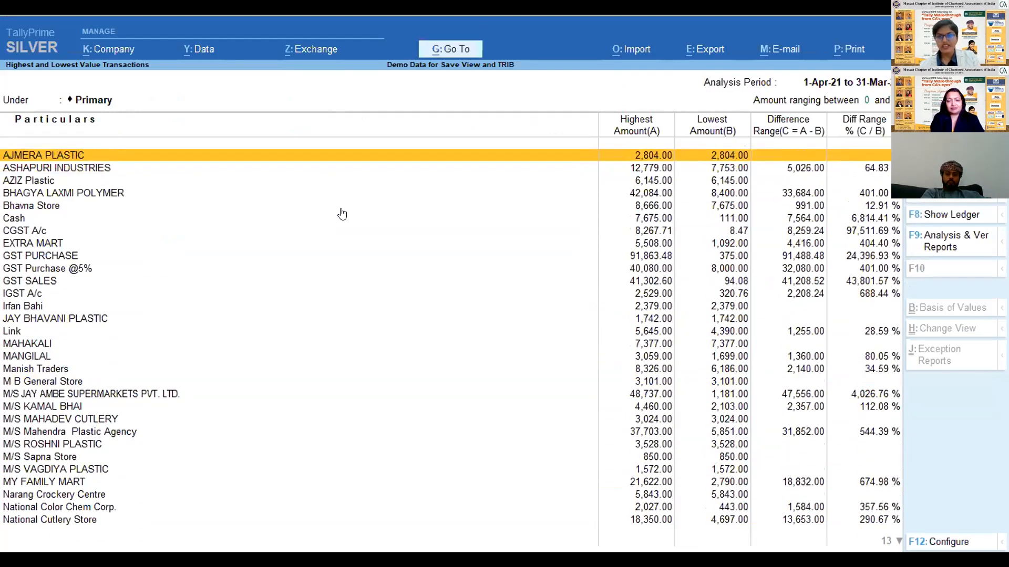
{"action": "key", "text": "Down"}
{"action": "key", "text": "Down"}
{"action": "key", "text": "Down"}
{"action": "key", "text": "Down"}
{"action": "key", "text": "Down"}
{"action": "key", "text": "Down"}
{"action": "key", "text": "Down"}
{"action": "key", "text": "Down"}
{"action": "key", "text": "Down"}
{"action": "key", "text": "Down"}
{"action": "key", "text": "Down"}
{"action": "key", "text": "Down"}
{"action": "key", "text": "Down"}
{"action": "key", "text": "Down"}
{"action": "key", "text": "Down"}
{"action": "key", "text": "Down"}
{"action": "key", "text": "Down"}
{"action": "key", "text": "Down"}
{"action": "key", "text": "Down"}
{"action": "key", "text": "Up"}
{"action": "key", "text": "Up"}
{"action": "key", "text": "Up"}
{"action": "key", "text": "Up"}
{"action": "key", "text": "Up"}
{"action": "key", "text": "Up"}
{"action": "key", "text": "Up"}
{"action": "key", "text": "Up"}
{"action": "key", "text": "Up"}
{"action": "key", "text": "Up"}
{"action": "key", "text": "Up"}
{"action": "key", "text": "Up"}
{"action": "key", "text": "Up"}
{"action": "key", "text": "Up"}
{"action": "key", "text": "Up"}
{"action": "key", "text": "Up"}
{"action": "key", "text": "Up"}
{"action": "key", "text": "Up"}
{"action": "key", "text": "Up"}
{"action": "key", "text": "Down"}
- Return to Data Analysis and open the Transactions on Holiday report
{"action": "key", "text": "Down"}
{"action": "key", "text": "Down"}
{"action": "key", "text": "Down"}
{"action": "key", "text": "Down"}
{"action": "key", "text": "Down"}
{"action": "key", "text": "Escape"}
{"action": "key", "text": "Down"}
{"action": "key", "text": "Up"}
{"action": "key", "text": "Up"}
{"action": "key", "text": "Up"}
{"action": "key", "text": "Down"}
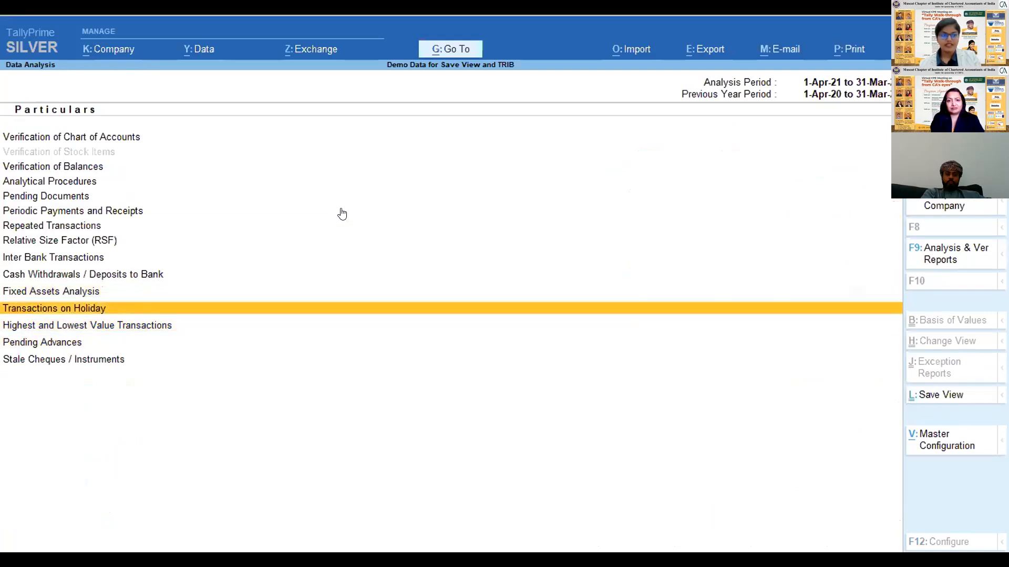
{"action": "key", "text": "Return"}
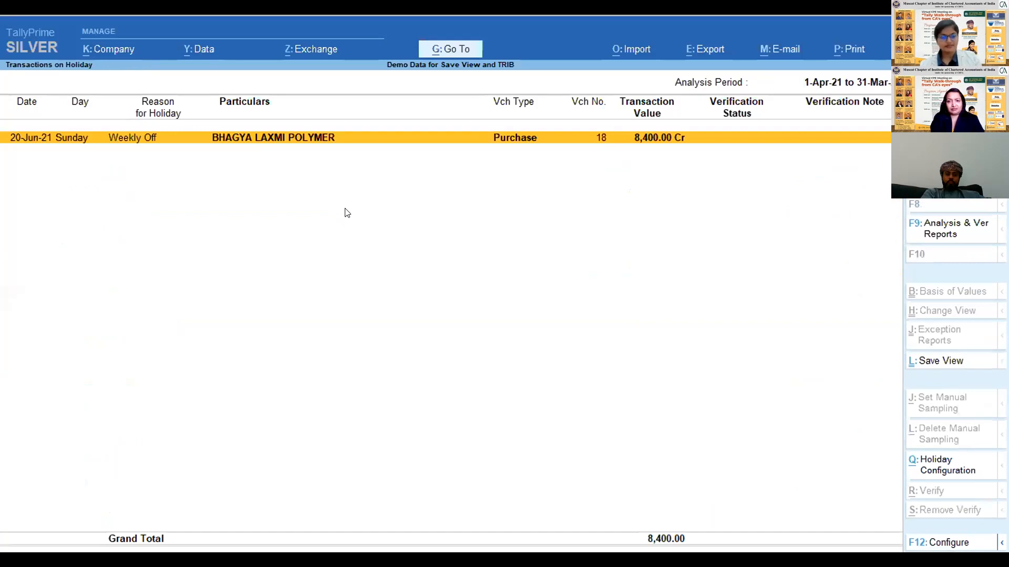
- Change the Transactions on Holiday period to 1-Apr-20 to 31-Mar-21
{"action": "key", "text": "F2"}
{"action": "type", "text": "a21"}
{"action": "key", "text": "Return"}
{"action": "type", "text": "m2"}
{"action": "key", "text": "BackSpace"}
{"action": "key", "text": "BackSpace"}
{"action": "type", "text": "a20"}
{"action": "key", "text": "Return"}
{"action": "key", "text": "Up"}
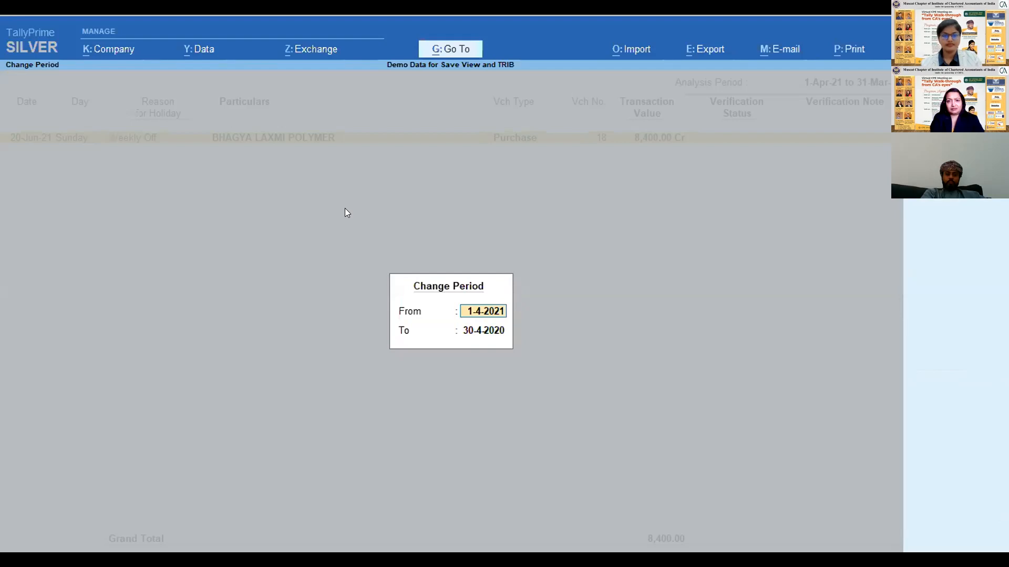
{"action": "type", "text": "a20"}
{"action": "key", "text": "Return"}
{"action": "type", "text": "m21"}
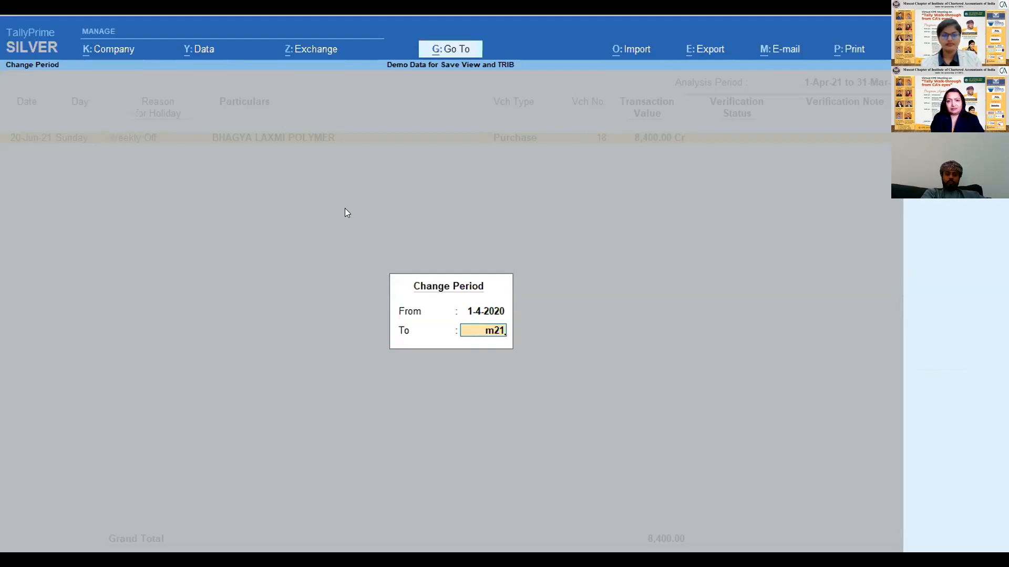
{"action": "key", "text": "Return"}
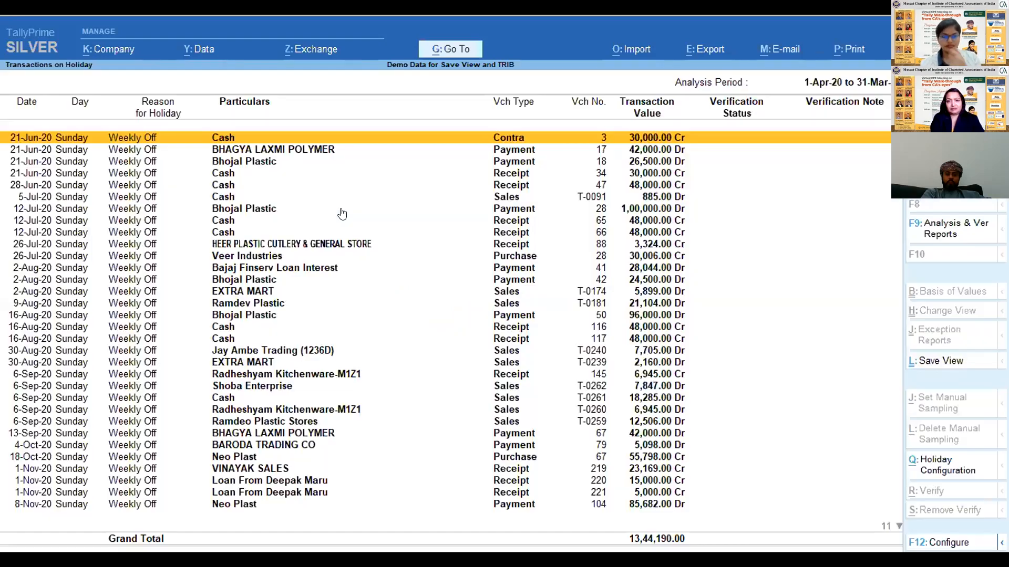
- Examine the dates, parties, voucher types and values of the transactions recorded on Sundays
{"action": "key", "text": "Down"}
{"action": "key", "text": "Down"}
{"action": "key", "text": "Down"}
{"action": "key", "text": "Down"}
{"action": "key", "text": "Down"}
{"action": "key", "text": "Down"}
{"action": "key", "text": "Down"}
{"action": "key", "text": "Down"}
{"action": "key", "text": "Down"}
{"action": "key", "text": "Down"}
{"action": "key", "text": "Down"}
{"action": "key", "text": "Down"}
{"action": "key", "text": "Down"}
{"action": "key", "text": "Down"}
{"action": "key", "text": "Down"}
{"action": "key", "text": "Down"}
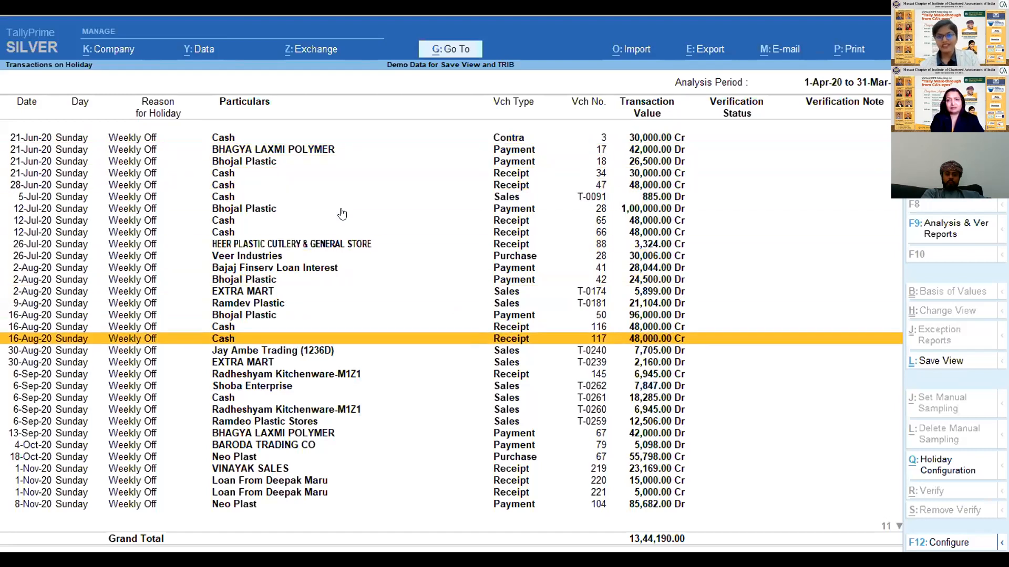
{"action": "key", "text": "Down"}
{"action": "key", "text": "Down"}
{"action": "key", "text": "Down"}
{"action": "key", "text": "Down"}
{"action": "key", "text": "Down"}
{"action": "key", "text": "Down"}
{"action": "key", "text": "Down"}
{"action": "key", "text": "Down"}
{"action": "key", "text": "Down"}
{"action": "key", "text": "Down"}
{"action": "key", "text": "Down"}
{"action": "key", "text": "Down"}
{"action": "key", "text": "Down"}
{"action": "key", "text": "Down"}
{"action": "key", "text": "Down"}
{"action": "key", "text": "Down"}
{"action": "key", "text": "Down"}
{"action": "key", "text": "Down"}
{"action": "key", "text": "Down"}
{"action": "key", "text": "Down"}
{"action": "key", "text": "Down"}
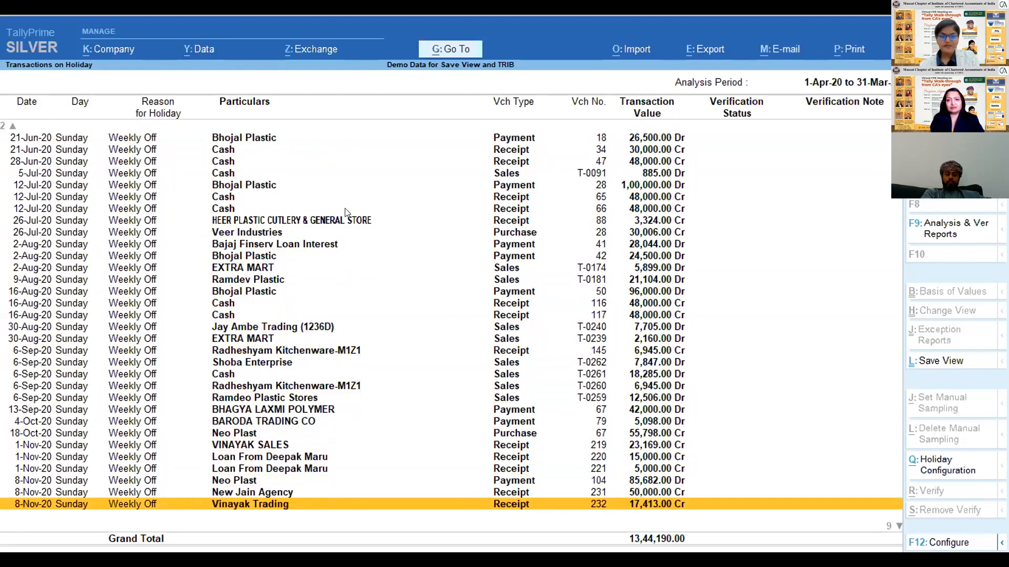
{"action": "key", "text": "Up"}
{"action": "key", "text": "Up"}
{"action": "key", "text": "Up"}
{"action": "key", "text": "Up"}
{"action": "key", "text": "Up"}
{"action": "key", "text": "Up"}
{"action": "key", "text": "Up"}
{"action": "key", "text": "Up"}
{"action": "key", "text": "Up"}
{"action": "key", "text": "Up"}
{"action": "key", "text": "Up"}
{"action": "key", "text": "Up"}
{"action": "key", "text": "Up"}
{"action": "key", "text": "Up"}
{"action": "key", "text": "Up"}
{"action": "key", "text": "Up"}
{"action": "key", "text": "Up"}
{"action": "key", "text": "Up"}
{"action": "key", "text": "Up"}
{"action": "key", "text": "Up"}
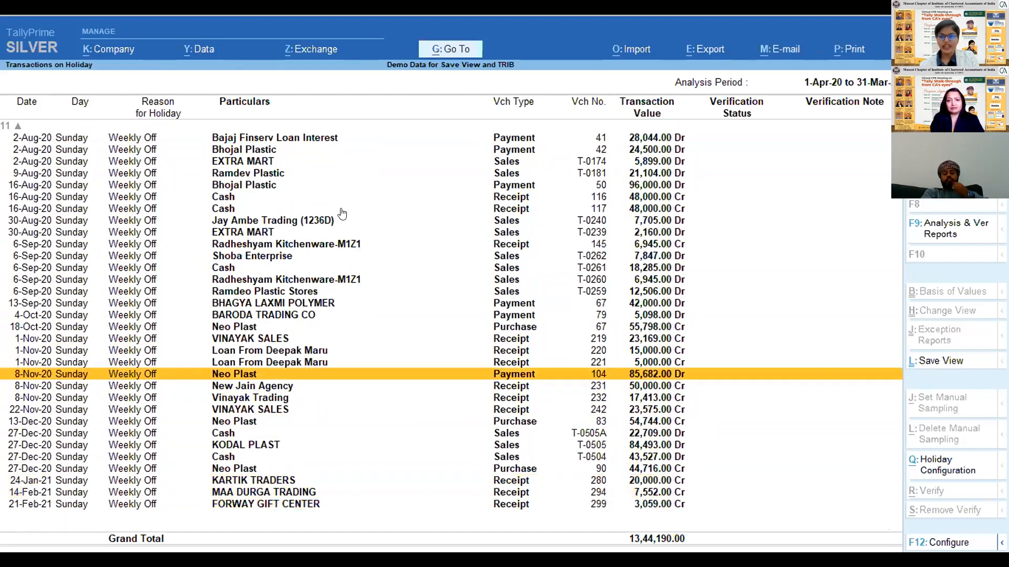
{"action": "key", "text": "Up"}
{"action": "key", "text": "Up"}
{"action": "key", "text": "Up"}
{"action": "key", "text": "Up"}
{"action": "key", "text": "Up"}
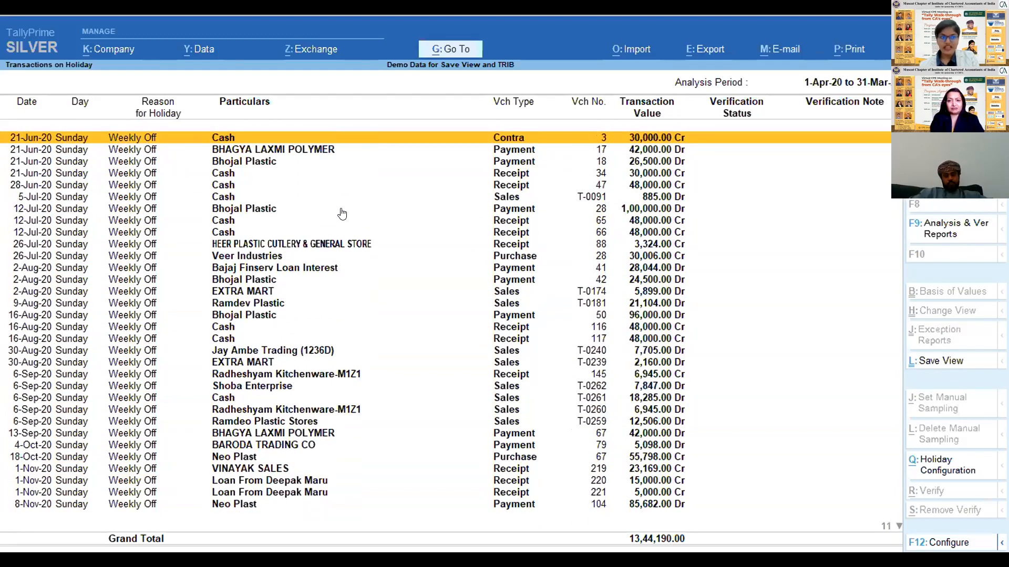
{"action": "key", "text": "Down"}
{"action": "key", "text": "Down"}
{"action": "key", "text": "Down"}
{"action": "key", "text": "Down"}
{"action": "key", "text": "Down"}
{"action": "key", "text": "Down"}
{"action": "key", "text": "Down"}
{"action": "key", "text": "Down"}
{"action": "key", "text": "Down"}
{"action": "key", "text": "Down"}
{"action": "key", "text": "Down"}
{"action": "key", "text": "Down"}
{"action": "key", "text": "Down"}
{"action": "key", "text": "Down"}
{"action": "key", "text": "Down"}
{"action": "key", "text": "Down"}
{"action": "key", "text": "Down"}
{"action": "key", "text": "Down"}
{"action": "key", "text": "Down"}
{"action": "key", "text": "Down"}
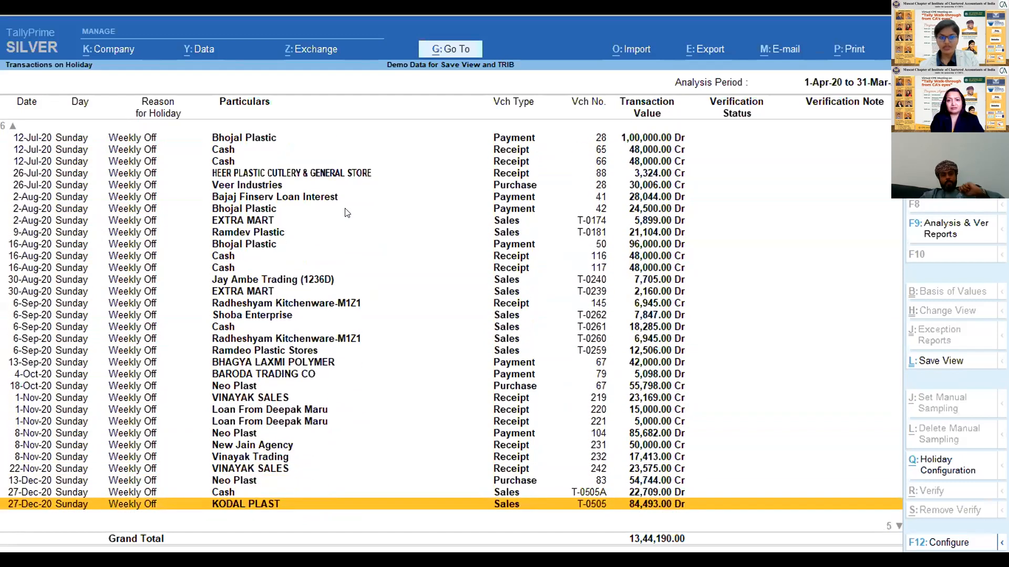
{"action": "key", "text": "Down"}
{"action": "key", "text": "Up"}
{"action": "key", "text": "Up"}
{"action": "key", "text": "Up"}
{"action": "key", "text": "Up"}
{"action": "key", "text": "Up"}
{"action": "key", "text": "Up"}
{"action": "key", "text": "Up"}
{"action": "key", "text": "Up"}
{"action": "key", "text": "Up"}
{"action": "key", "text": "Up"}
{"action": "key", "text": "Up"}
{"action": "key", "text": "Up"}
{"action": "key", "text": "Up"}
{"action": "key", "text": "Up"}
{"action": "key", "text": "Up"}
{"action": "key", "text": "Up"}
{"action": "key", "text": "Down"}
{"action": "key", "text": "Down"}
{"action": "key", "text": "Down"}
{"action": "key", "text": "Down"}
{"action": "key", "text": "Down"}
{"action": "key", "text": "Down"}
{"action": "key", "text": "Down"}
{"action": "key", "text": "Down"}
{"action": "key", "text": "Down"}
{"action": "key", "text": "Down"}
{"action": "key", "text": "Down"}
{"action": "key", "text": "Down"}
{"action": "key", "text": "Down"}
{"action": "key", "text": "Down"}
{"action": "key", "text": "Down"}
{"action": "key", "text": "Down"}
{"action": "key", "text": "Down"}
{"action": "key", "text": "Down"}
{"action": "key", "text": "Down"}
{"action": "key", "text": "Down"}
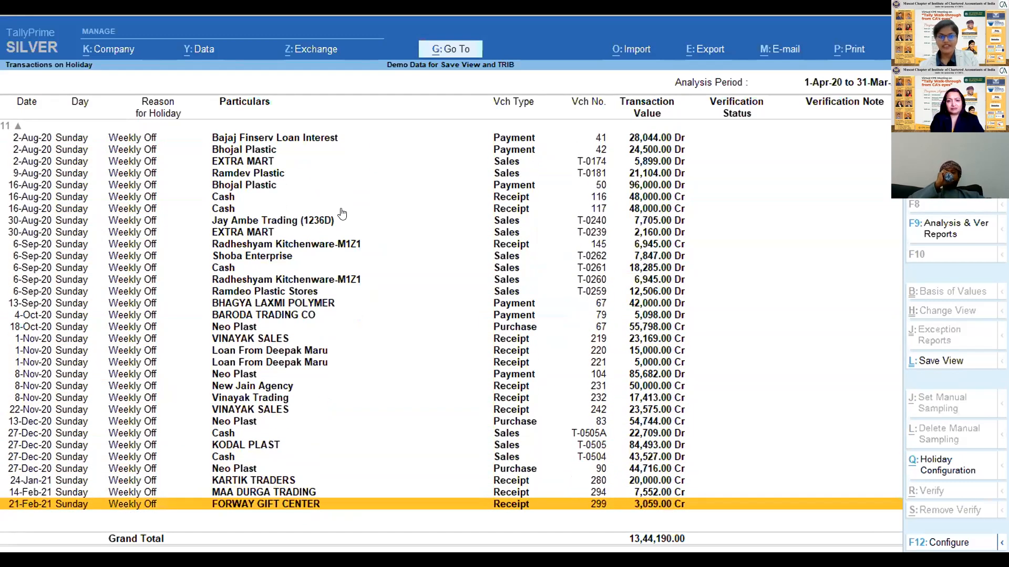
{"action": "key", "text": "Up"}
{"action": "key", "text": "Up"}
{"action": "key", "text": "Up"}
{"action": "key", "text": "Up"}
{"action": "key", "text": "Up"}
{"action": "key", "text": "Up"}
{"action": "key", "text": "Up"}
{"action": "key", "text": "Up"}
{"action": "key", "text": "Up"}
{"action": "key", "text": "Up"}
{"action": "key", "text": "Up"}
{"action": "key", "text": "Up"}
{"action": "key", "text": "Up"}
{"action": "key", "text": "Up"}
{"action": "key", "text": "Up"}
{"action": "key", "text": "Up"}
{"action": "key", "text": "Up"}
{"action": "key", "text": "Up"}
{"action": "key", "text": "Up"}
{"action": "key", "text": "Up"}
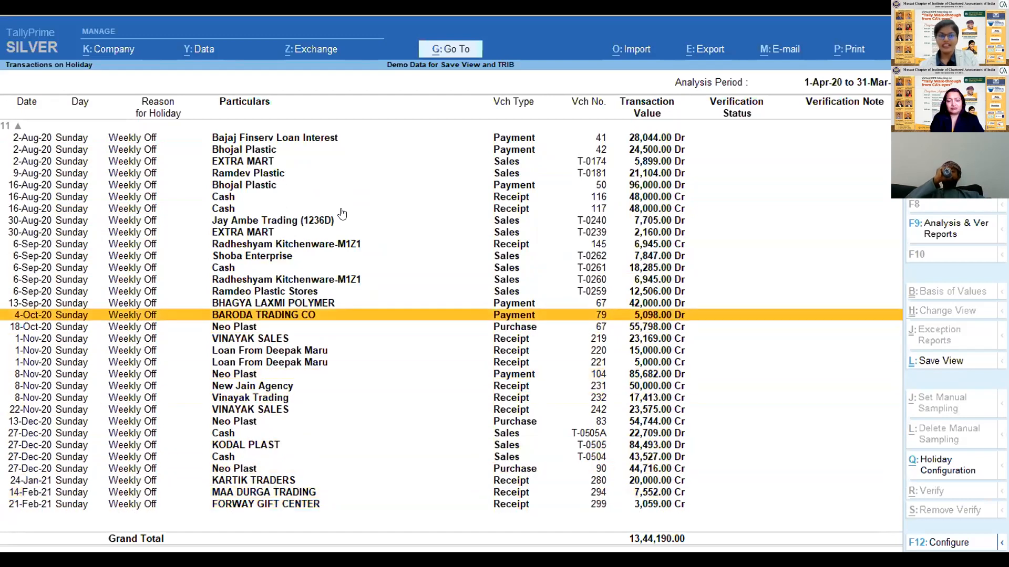
{"action": "key", "text": "Up"}
{"action": "key", "text": "Up"}
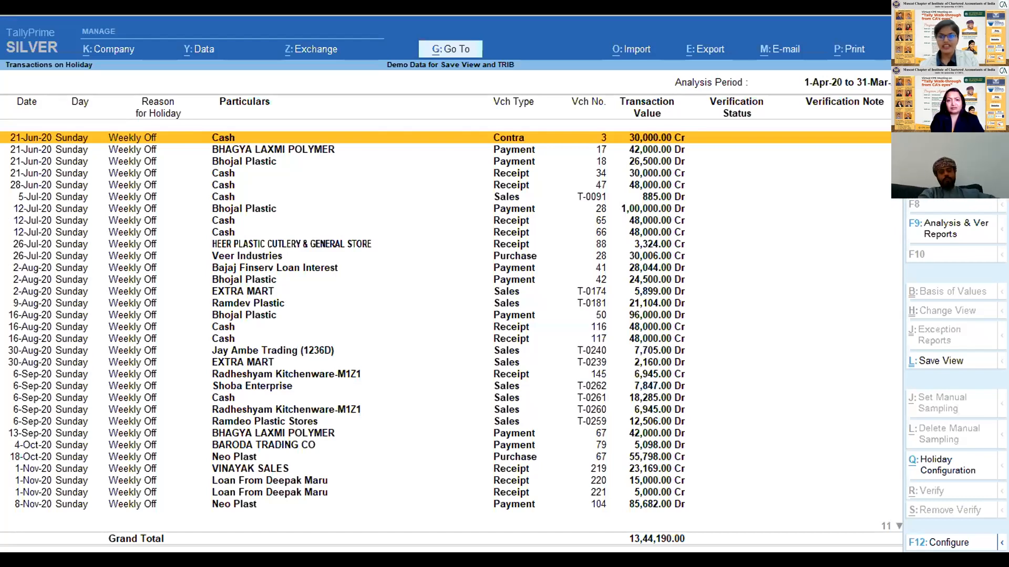
- Set the weekly off to Friday in the Holidays Calendar Configuration, leave the second weekly off as Not Applicable, and accept
{"action": "left_click", "coordinate": [937, 479]}
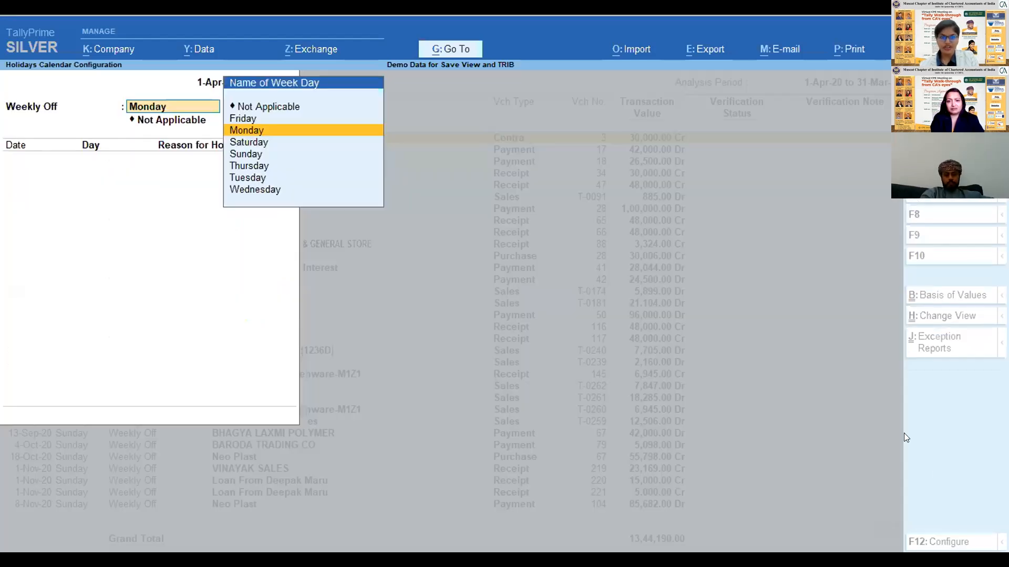
{"action": "key", "text": "Down"}
{"action": "key", "text": "Down"}
{"action": "key", "text": "Down"}
{"action": "key", "text": "Down"}
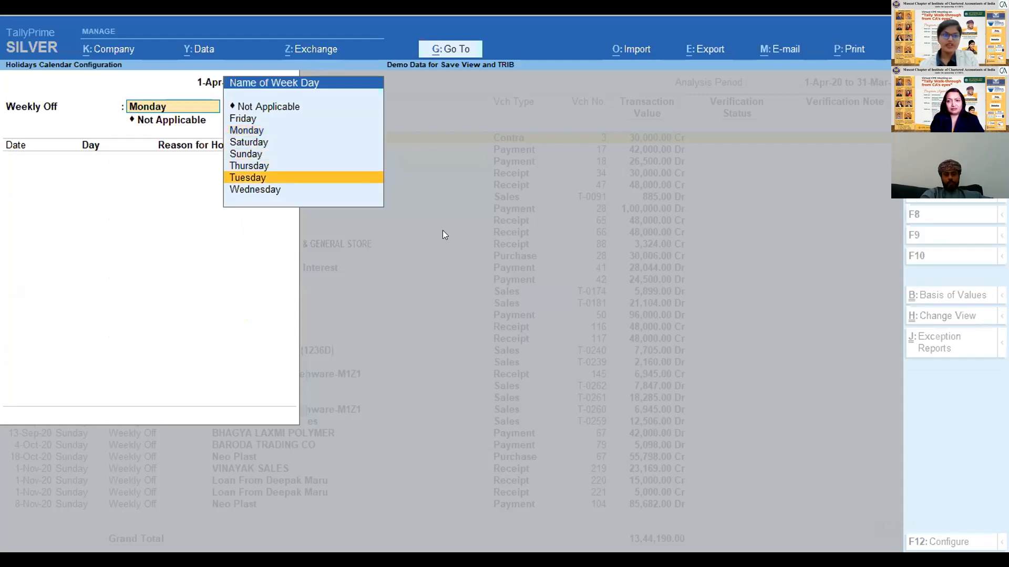
{"action": "key", "text": "Up"}
{"action": "key", "text": "Up"}
{"action": "key", "text": "Up"}
{"action": "key", "text": "Up"}
{"action": "key", "text": "Up"}
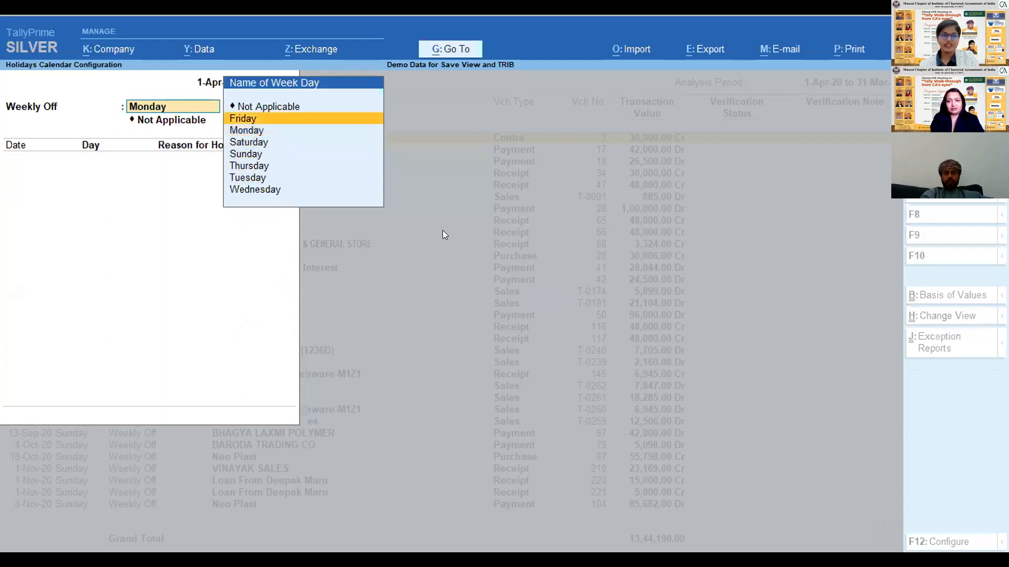
{"action": "key", "text": "Return"}
{"action": "key", "text": "Return"}
{"action": "key", "text": "Return"}
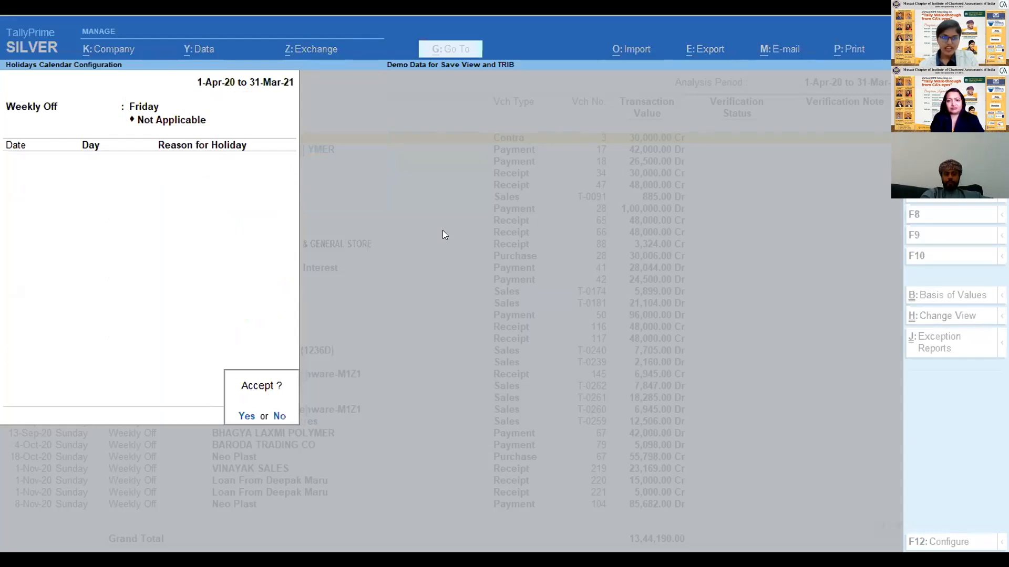
{"action": "key", "text": "Return"}
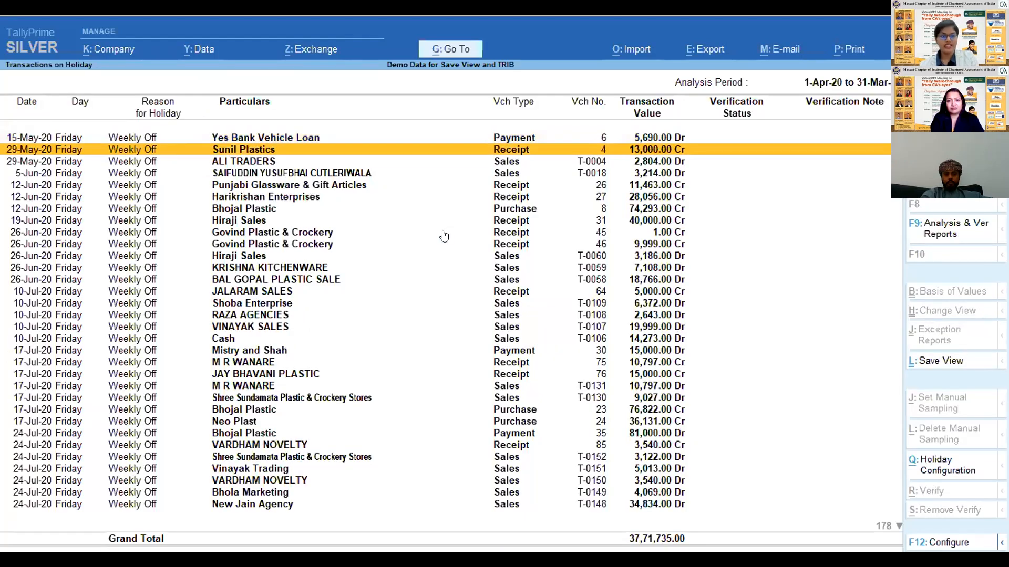
- Look through the list of transactions recorded on Fridays, from May 2020 to February 2021
{"action": "key", "text": "Down"}
{"action": "key", "text": "Down"}
{"action": "key", "text": "Down"}
{"action": "key", "text": "Down"}
{"action": "key", "text": "Down"}
{"action": "key", "text": "Down"}
{"action": "key", "text": "Down"}
{"action": "key", "text": "Down"}
{"action": "key", "text": "Down"}
{"action": "key", "text": "Down"}
{"action": "key", "text": "Down"}
{"action": "key", "text": "Down"}
{"action": "key", "text": "Down"}
{"action": "key", "text": "Down"}
{"action": "key", "text": "Down"}
{"action": "key", "text": "Down"}
{"action": "key", "text": "Down"}
{"action": "key", "text": "Down"}
{"action": "key", "text": "Down"}
{"action": "key", "text": "Down"}
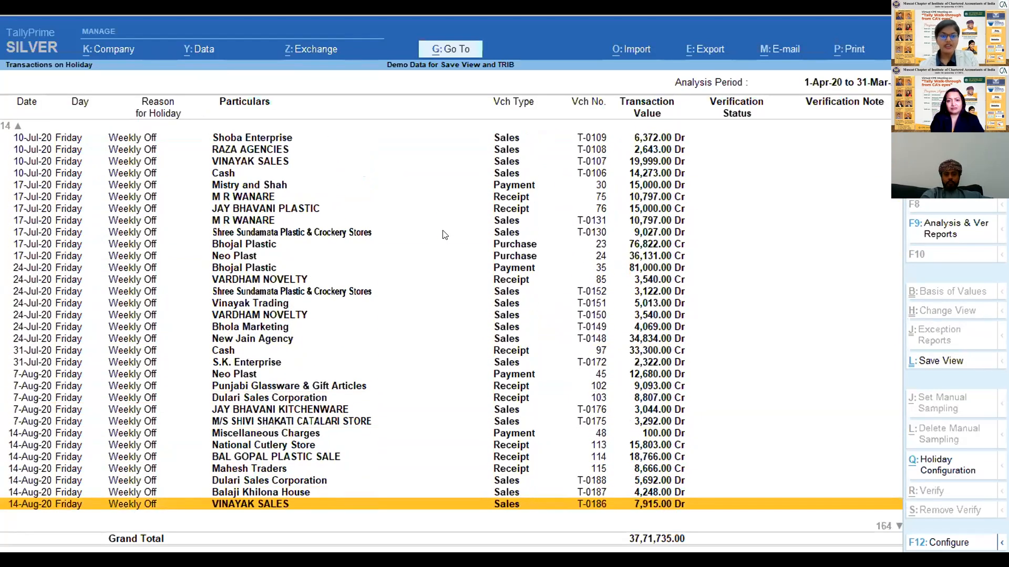
{"action": "key", "text": "Down"}
{"action": "key", "text": "Down"}
{"action": "key", "text": "Down"}
{"action": "key", "text": "Down"}
{"action": "key", "text": "Down"}
{"action": "key", "text": "Down"}
{"action": "key", "text": "Down"}
{"action": "key", "text": "Down"}
{"action": "key", "text": "Down"}
{"action": "key", "text": "Down"}
{"action": "key", "text": "Down"}
{"action": "key", "text": "Down"}
{"action": "key", "text": "Down"}
{"action": "key", "text": "Down"}
{"action": "key", "text": "Down"}
{"action": "key", "text": "Down"}
{"action": "key", "text": "Down"}
{"action": "key", "text": "Down"}
{"action": "key", "text": "Down"}
{"action": "key", "text": "Down"}
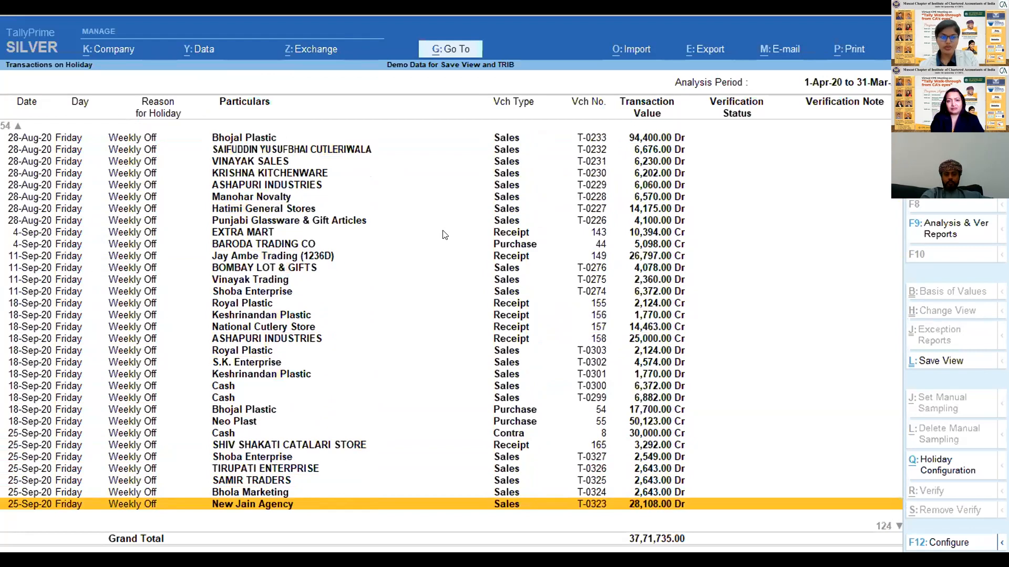
{"action": "key", "text": "Down"}
{"action": "key", "text": "Down"}
{"action": "key", "text": "Down"}
{"action": "key", "text": "Down"}
{"action": "key", "text": "Down"}
{"action": "key", "text": "Down"}
{"action": "key", "text": "Down"}
{"action": "key", "text": "Down"}
{"action": "key", "text": "Down"}
{"action": "key", "text": "Down"}
{"action": "key", "text": "Down"}
{"action": "key", "text": "Down"}
{"action": "key", "text": "Down"}
{"action": "key", "text": "Down"}
{"action": "key", "text": "Down"}
{"action": "key", "text": "Down"}
{"action": "key", "text": "Down"}
{"action": "key", "text": "Down"}
{"action": "key", "text": "Down"}
{"action": "key", "text": "Down"}
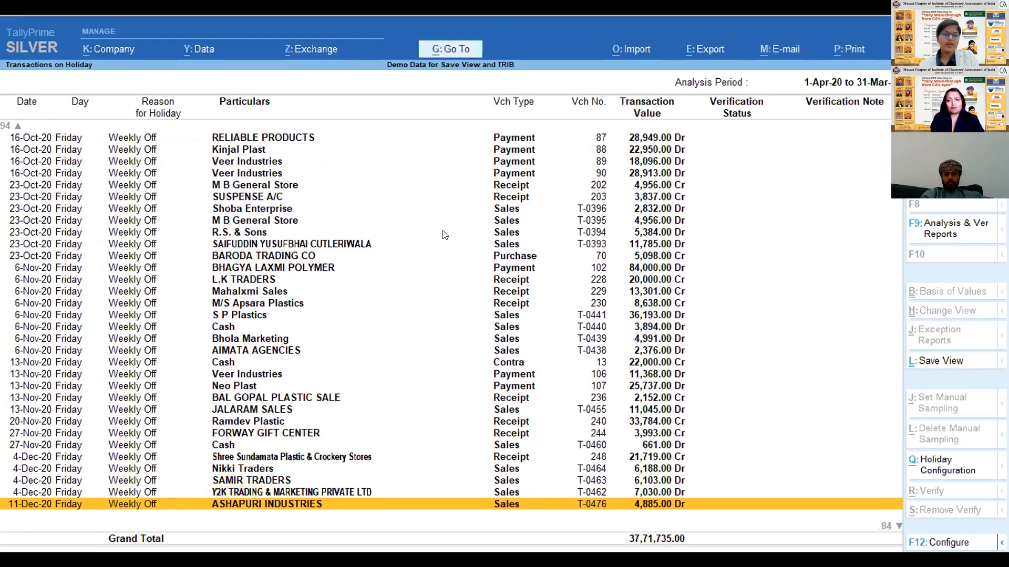
{"action": "key", "text": "Down"}
{"action": "key", "text": "Down"}
{"action": "key", "text": "Down"}
{"action": "key", "text": "Down"}
{"action": "key", "text": "Down"}
{"action": "key", "text": "Down"}
{"action": "key", "text": "Down"}
{"action": "key", "text": "Down"}
{"action": "key", "text": "Down"}
{"action": "key", "text": "Down"}
{"action": "key", "text": "Down"}
{"action": "key", "text": "Down"}
{"action": "key", "text": "Down"}
{"action": "key", "text": "Down"}
{"action": "key", "text": "Down"}
{"action": "key", "text": "Down"}
{"action": "key", "text": "Down"}
{"action": "key", "text": "Down"}
{"action": "key", "text": "Down"}
{"action": "key", "text": "Down"}
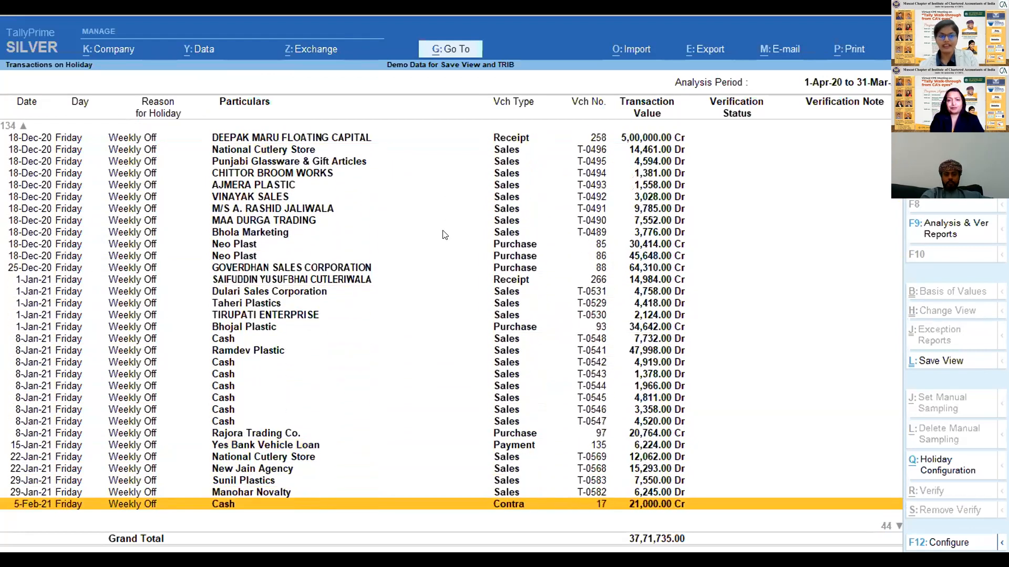
- Add 11-Oct-20 as a holiday without a reason in the Holidays Calendar Configuration and accept
{"action": "left_click", "coordinate": [945, 465]}
{"action": "key", "text": "Return"}
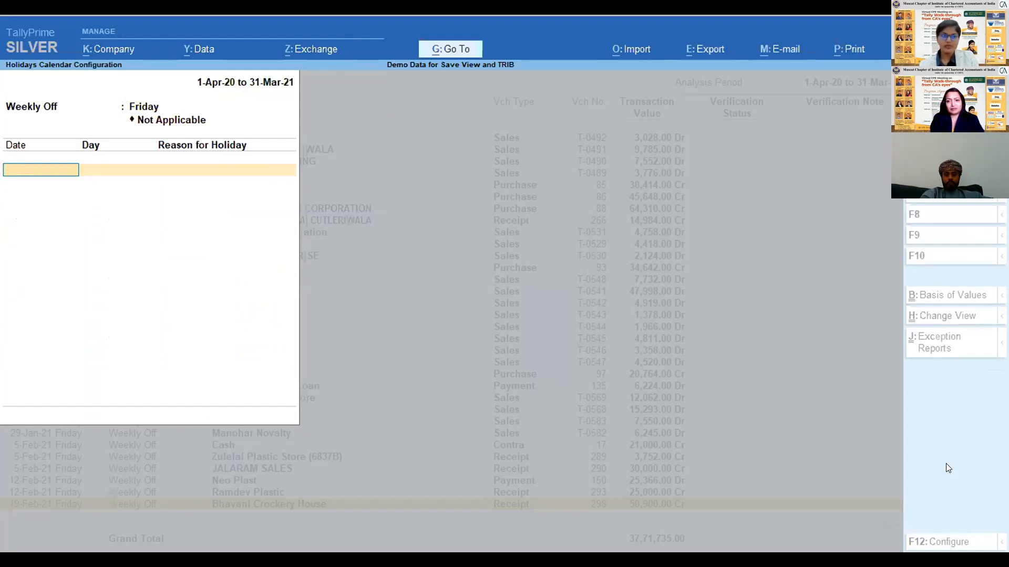
{"action": "key", "text": "Return"}
{"action": "key", "text": "Escape"}
{"action": "type", "text": "11/10/20"}
{"action": "key", "text": "Return"}
{"action": "key", "text": "Return"}
{"action": "key", "text": "Return"}
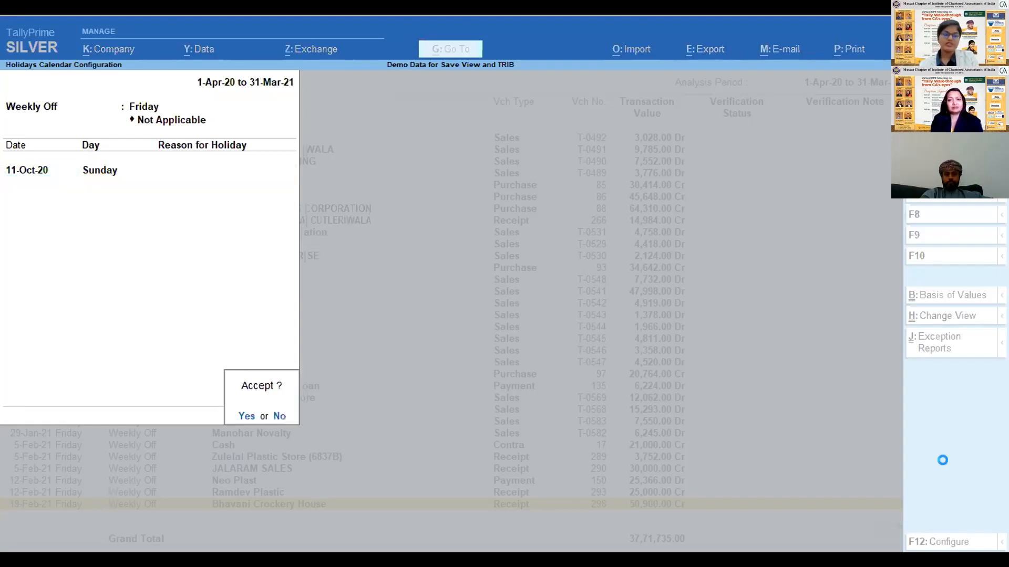
{"action": "key", "text": "Return"}
- Go back through the holiday transactions to the October 2020 entries and check for transactions dated 11-Oct-20
{"action": "key", "text": "Up"}
{"action": "key", "text": "Up"}
{"action": "key", "text": "Up"}
{"action": "key", "text": "Up"}
{"action": "key", "text": "Up"}
{"action": "key", "text": "Up"}
{"action": "key", "text": "Up"}
{"action": "key", "text": "Up"}
{"action": "key", "text": "Up"}
{"action": "key", "text": "Up"}
{"action": "key", "text": "Up"}
{"action": "key", "text": "Up"}
{"action": "key", "text": "Up"}
{"action": "key", "text": "Up"}
{"action": "key", "text": "Up"}
{"action": "key", "text": "Up"}
{"action": "key", "text": "Up"}
{"action": "key", "text": "Up"}
{"action": "key", "text": "Up"}
{"action": "key", "text": "Up"}
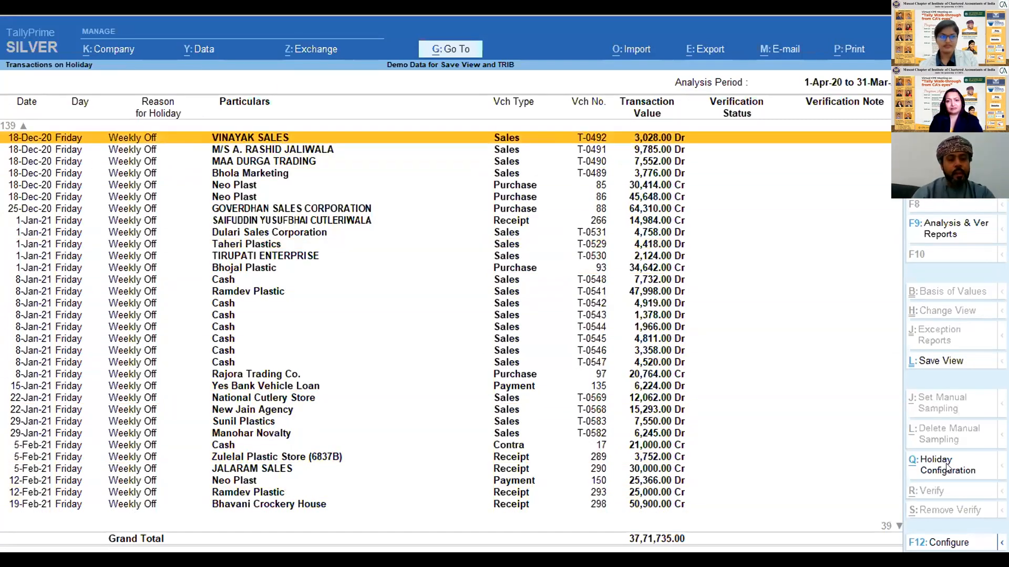
{"action": "key", "text": "Up"}
{"action": "key", "text": "Up"}
{"action": "key", "text": "Up"}
{"action": "key", "text": "Up"}
{"action": "key", "text": "Up"}
{"action": "key", "text": "Up"}
{"action": "key", "text": "Up"}
{"action": "key", "text": "Up"}
{"action": "key", "text": "Up"}
{"action": "key", "text": "Up"}
{"action": "key", "text": "Up"}
{"action": "key", "text": "Up"}
{"action": "key", "text": "Up"}
{"action": "key", "text": "Up"}
{"action": "key", "text": "Up"}
{"action": "key", "text": "Up"}
{"action": "key", "text": "Up"}
{"action": "key", "text": "Up"}
{"action": "key", "text": "Up"}
{"action": "key", "text": "Up"}
{"action": "key", "text": "Up"}
{"action": "key", "text": "Up"}
{"action": "key", "text": "Up"}
{"action": "key", "text": "Up"}
{"action": "key", "text": "Up"}
{"action": "key", "text": "Up"}
{"action": "key", "text": "Up"}
{"action": "key", "text": "Up"}
{"action": "key", "text": "Up"}
{"action": "key", "text": "Up"}
{"action": "key", "text": "Up"}
{"action": "key", "text": "Up"}
{"action": "key", "text": "Up"}
{"action": "key", "text": "Up"}
{"action": "key", "text": "Up"}
{"action": "key", "text": "Up"}
{"action": "key", "text": "Up"}
{"action": "key", "text": "Up"}
{"action": "key", "text": "Up"}
{"action": "key", "text": "Up"}
{"action": "key", "text": "Down"}
{"action": "key", "text": "Down"}
{"action": "key", "text": "Down"}
{"action": "key", "text": "Down"}
{"action": "key", "text": "Down"}
{"action": "key", "text": "Down"}
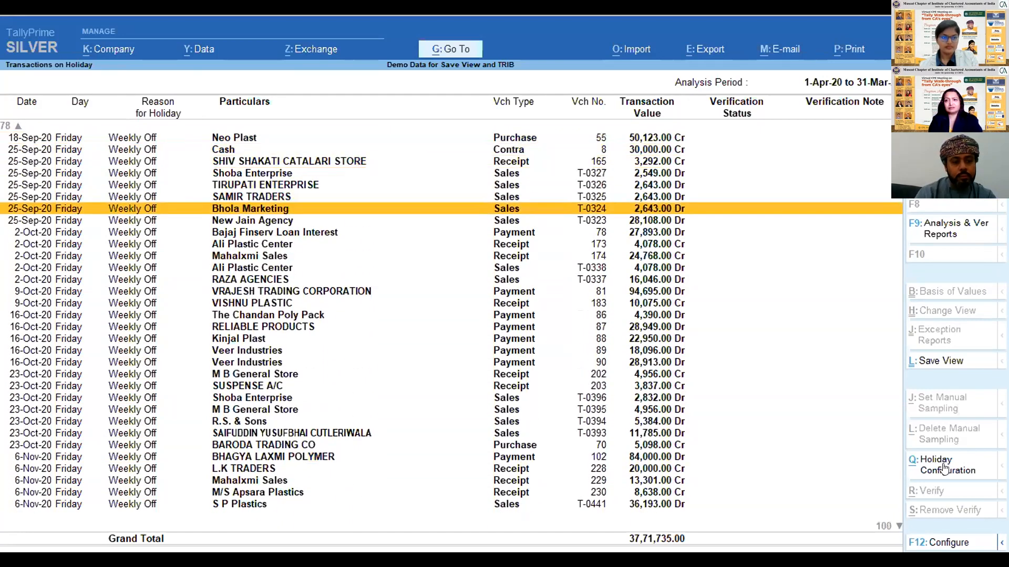
{"action": "key", "text": "Down"}
{"action": "key", "text": "Down"}
{"action": "key", "text": "Down"}
{"action": "key", "text": "Down"}
{"action": "key", "text": "Down"}
{"action": "key", "text": "Down"}
{"action": "key", "text": "Down"}
{"action": "key", "text": "Down"}
{"action": "key", "text": "Down"}
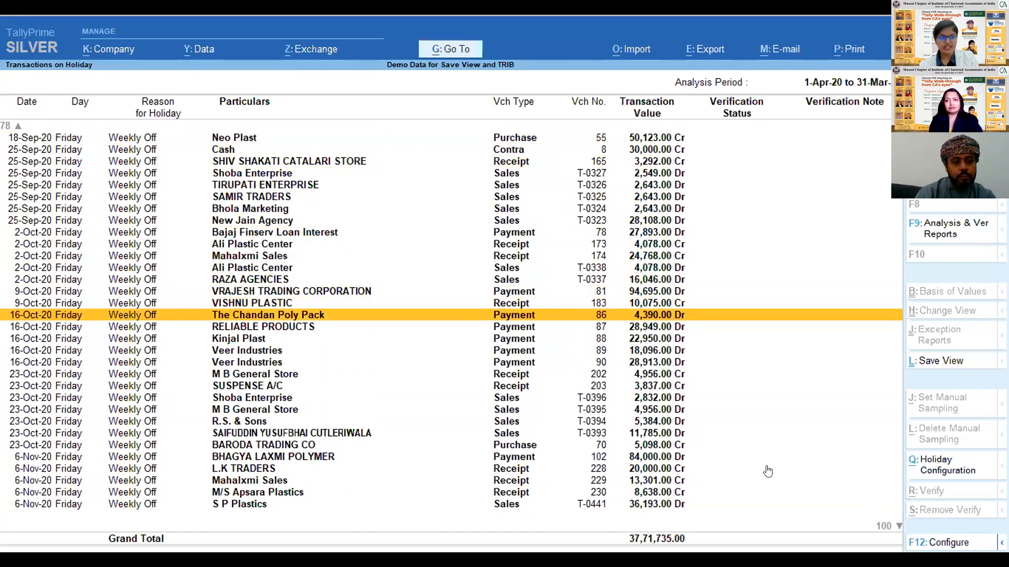
- Change the holiday date to 20-Oct-20 without a reason in the Holidays Calendar Configuration and accept
{"action": "left_click", "coordinate": [945, 469]}
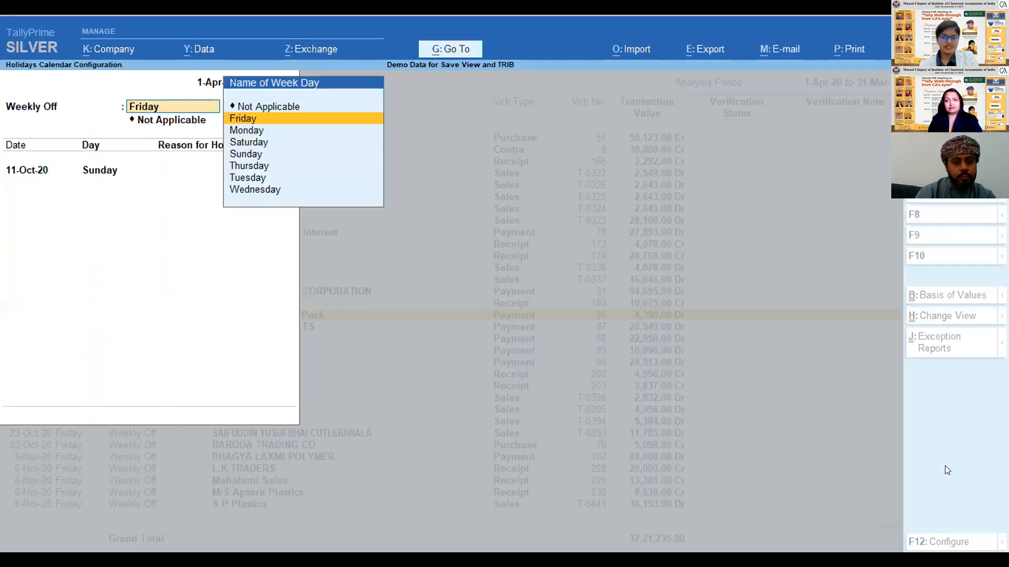
{"action": "key", "text": "Return"}
{"action": "type", "text": "20"}
{"action": "key", "text": "Return"}
{"action": "key", "text": "Return"}
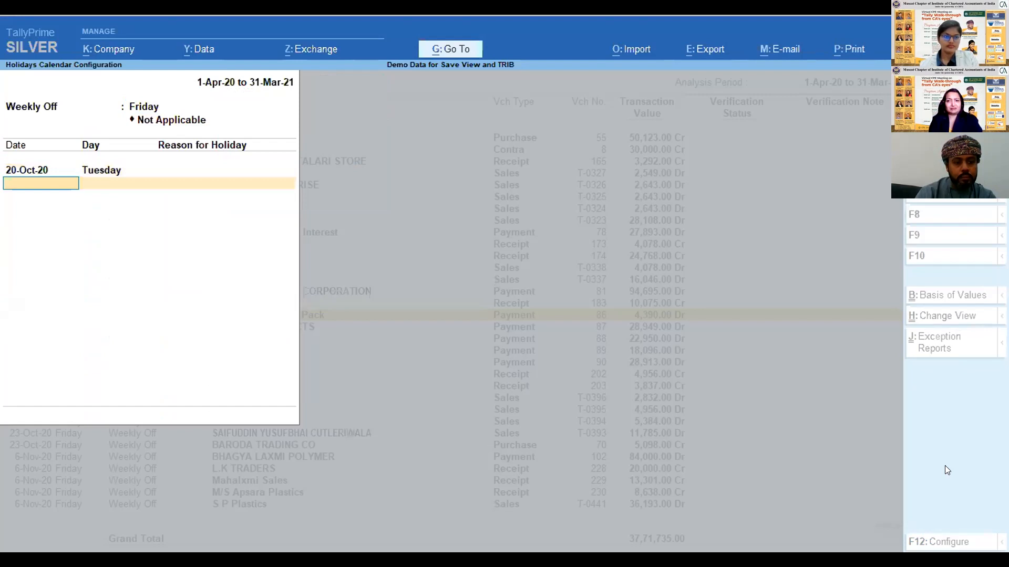
{"action": "key", "text": "Return"}
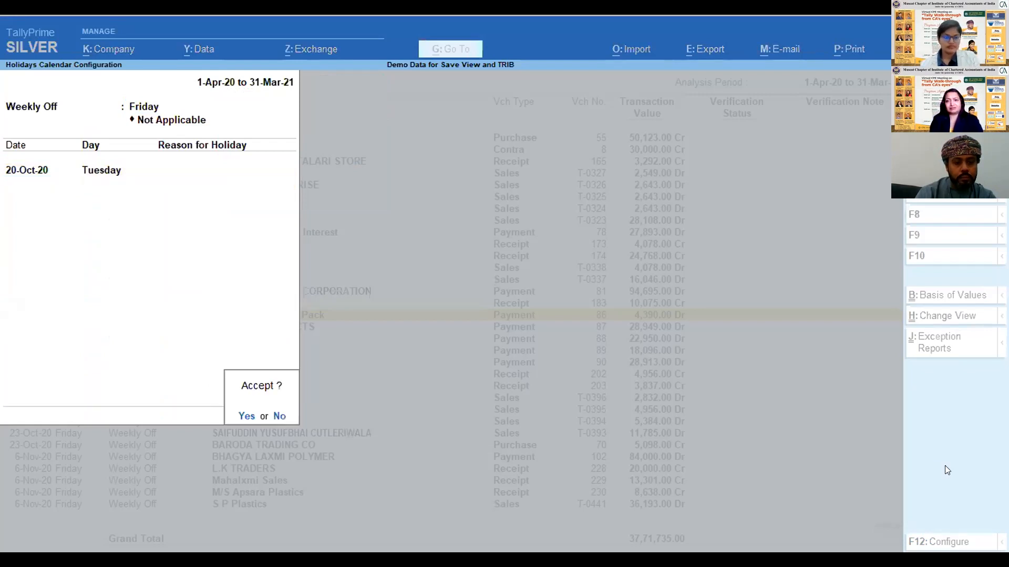
{"action": "key", "text": "Return"}
- Look through the holiday transactions around October 2020, checking the entries dated 20-Oct-20
{"action": "key", "text": "Down"}
{"action": "key", "text": "Down"}
{"action": "key", "text": "Down"}
{"action": "key", "text": "Down"}
{"action": "key", "text": "Down"}
{"action": "key", "text": "Down"}
{"action": "key", "text": "Down"}
{"action": "key", "text": "Up"}
{"action": "key", "text": "Up"}
{"action": "key", "text": "Down"}
{"action": "key", "text": "Down"}
{"action": "key", "text": "space"}
{"action": "key", "text": "Up"}
{"action": "key", "text": "space"}
{"action": "key", "text": "Down"}
{"action": "key", "text": "space"}
{"action": "key", "text": "Up"}
{"action": "key", "text": "Up"}
{"action": "key", "text": "Down"}
{"action": "key", "text": "Down"}
{"action": "key", "text": "Down"}
{"action": "key", "text": "Up"}
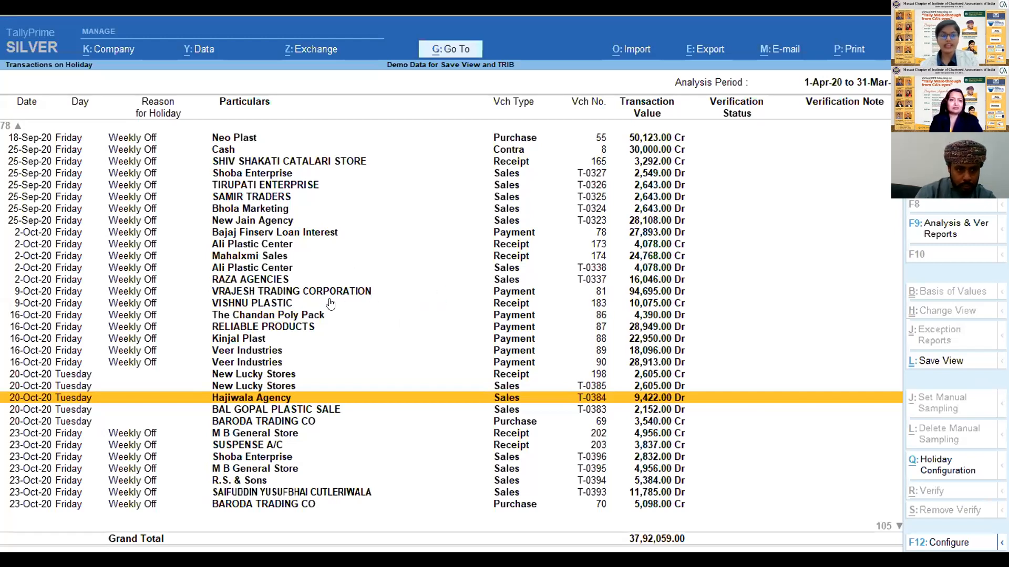
- Leave the Transactions on Holiday and Data Analysis reports and open Voucher Verification under Analysis & Verification
{"action": "left_click", "coordinate": [218, 232]}
{"action": "key", "text": "Escape"}
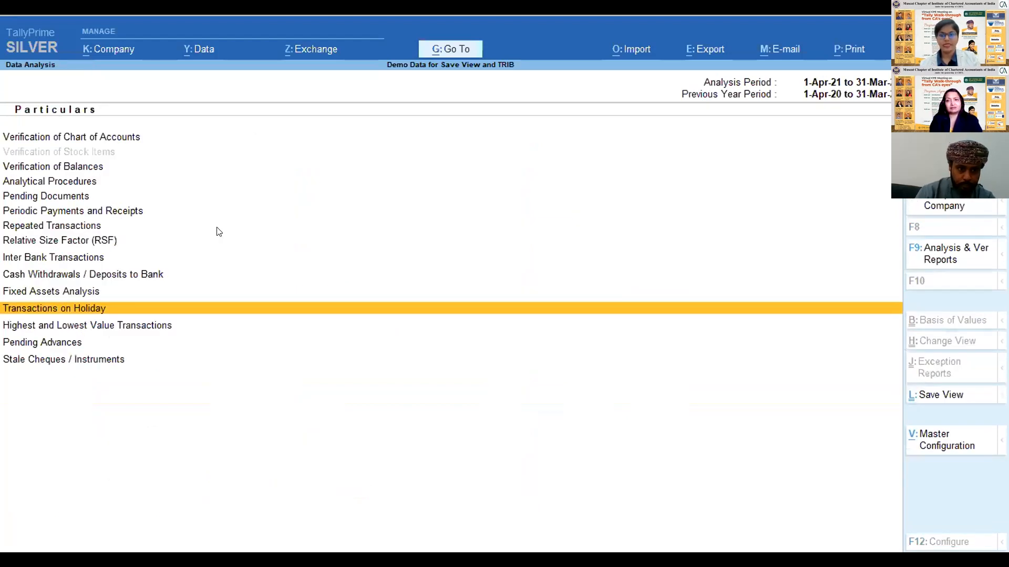
{"action": "key", "text": "Escape"}
{"action": "key", "text": "Down"}
{"action": "key", "text": "Up"}
{"action": "key", "text": "Return"}
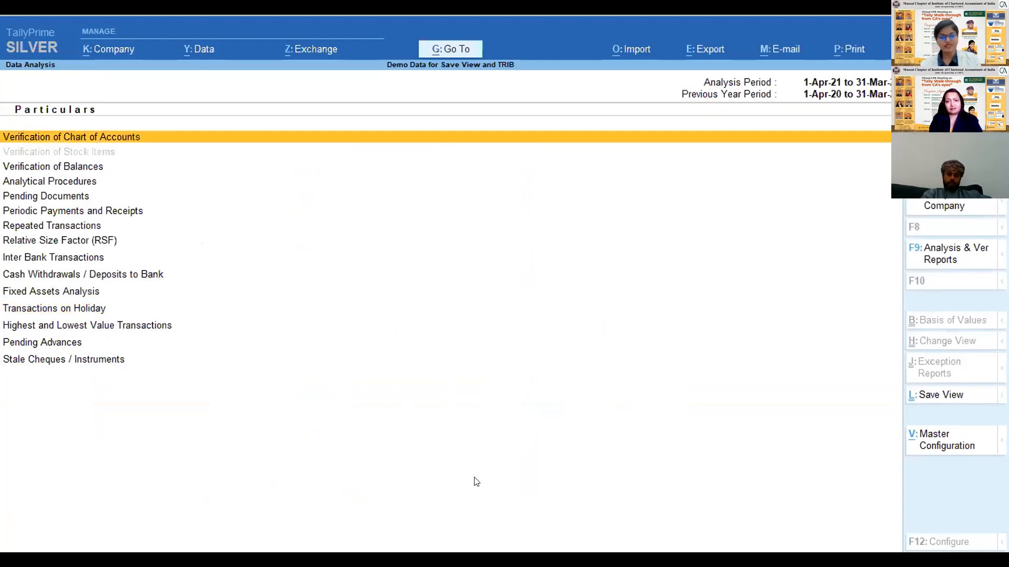
{"action": "key", "text": "Escape"}
{"action": "key", "text": "Down"}
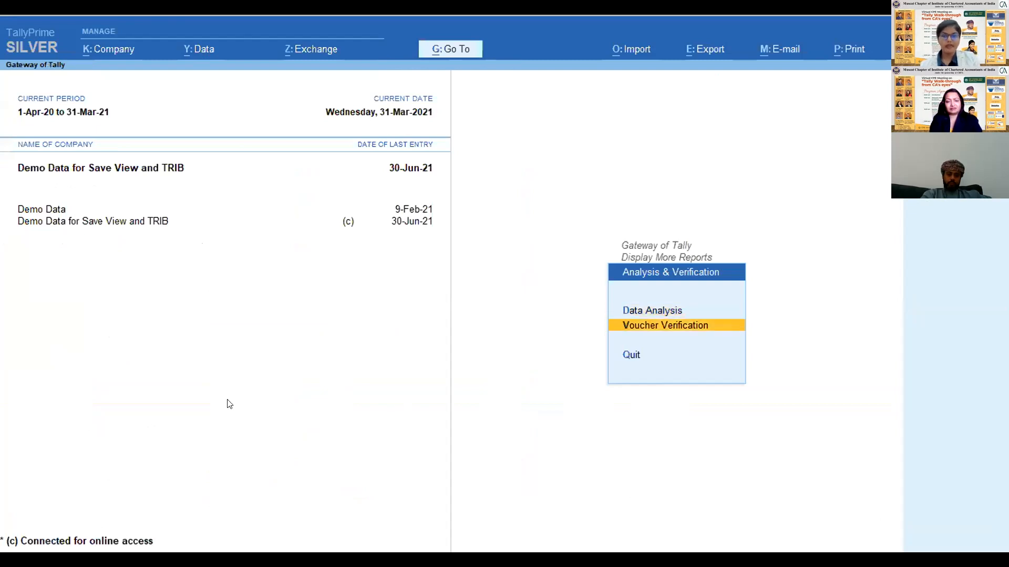
{"action": "key", "text": "Return"}
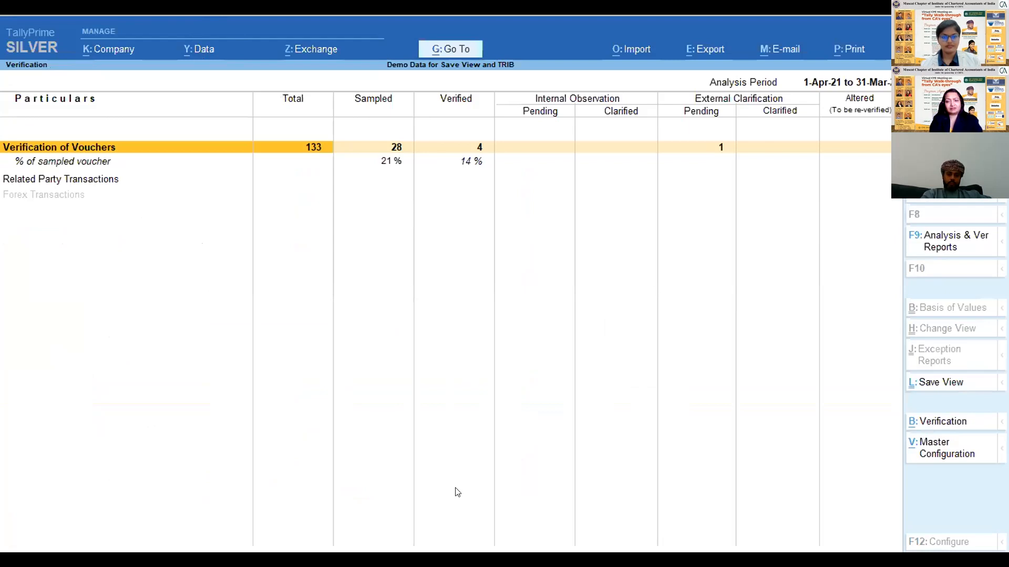
- Open the Verification of Vouchers report from the Verification summary
{"action": "key", "text": "alt+g"}
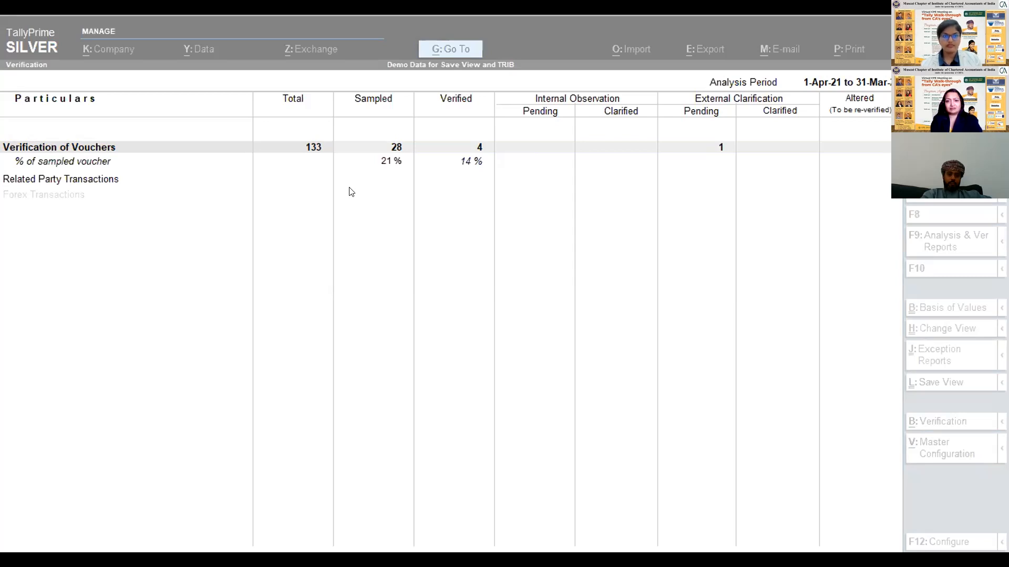
{"action": "left_click", "coordinate": [351, 225]}
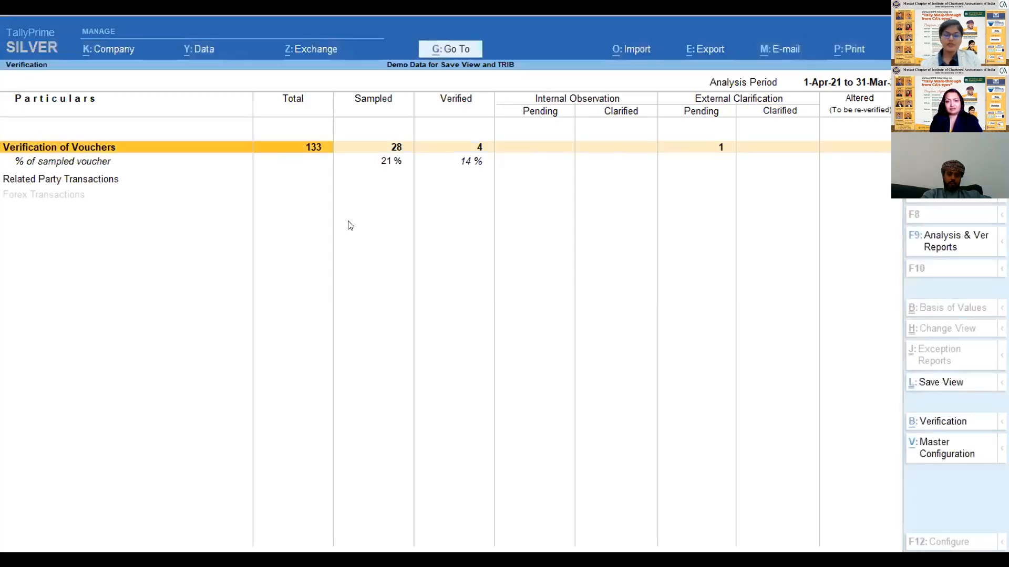
{"action": "key", "text": "Down"}
{"action": "key", "text": "Up"}
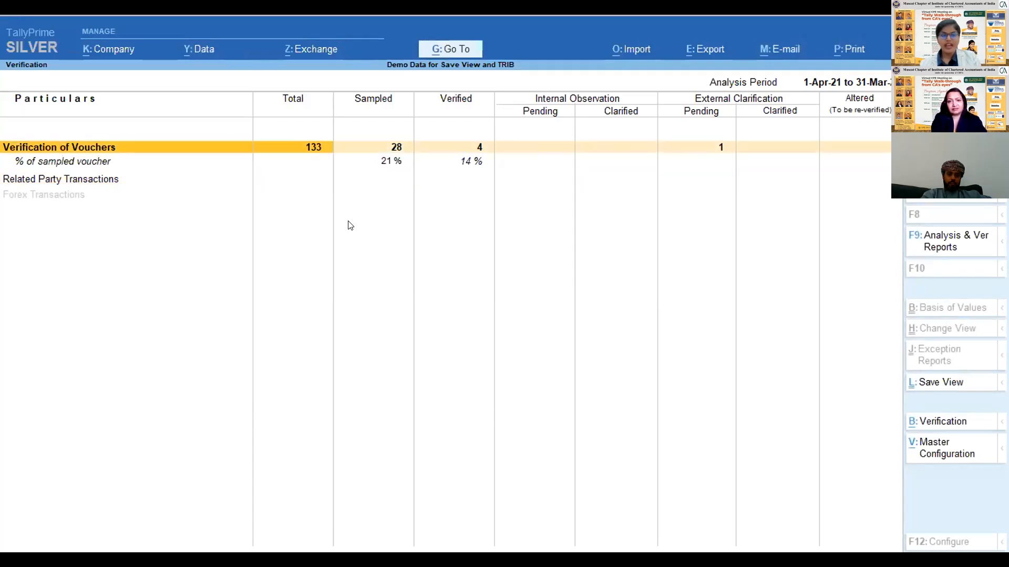
{"action": "key", "text": "Down"}
{"action": "key", "text": "Up"}
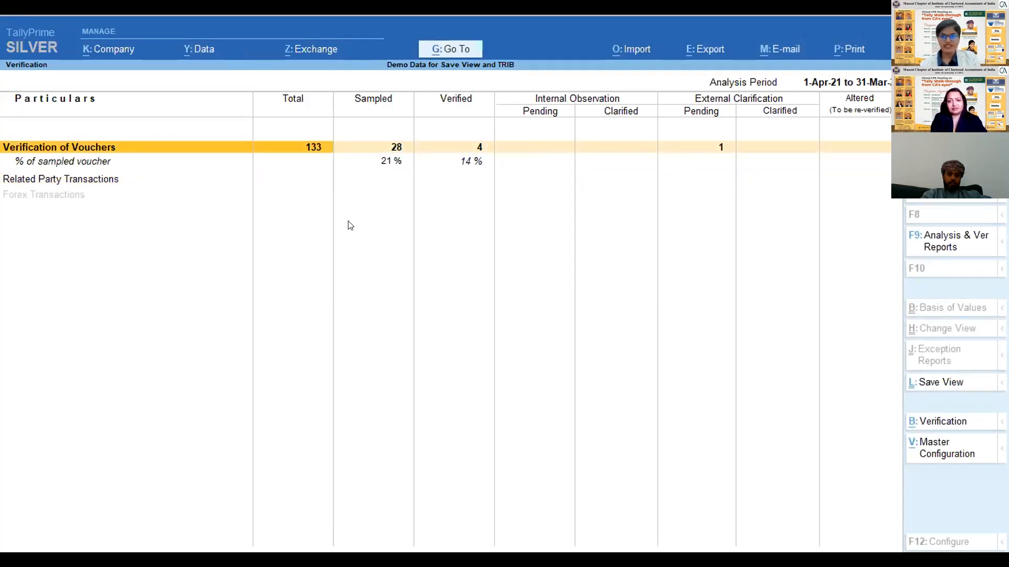
{"action": "key", "text": "Return"}
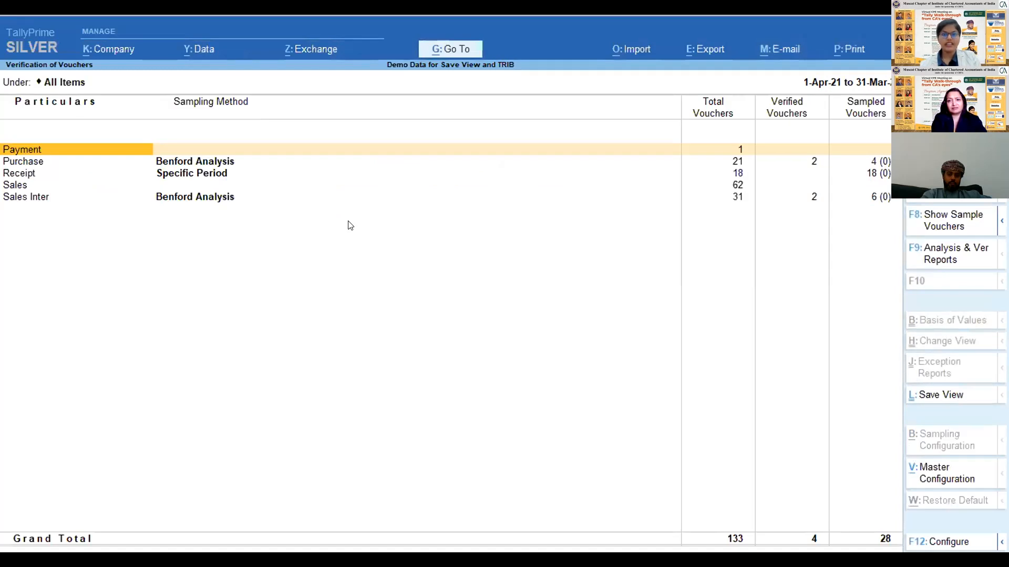
{"action": "key", "text": "Escape"}
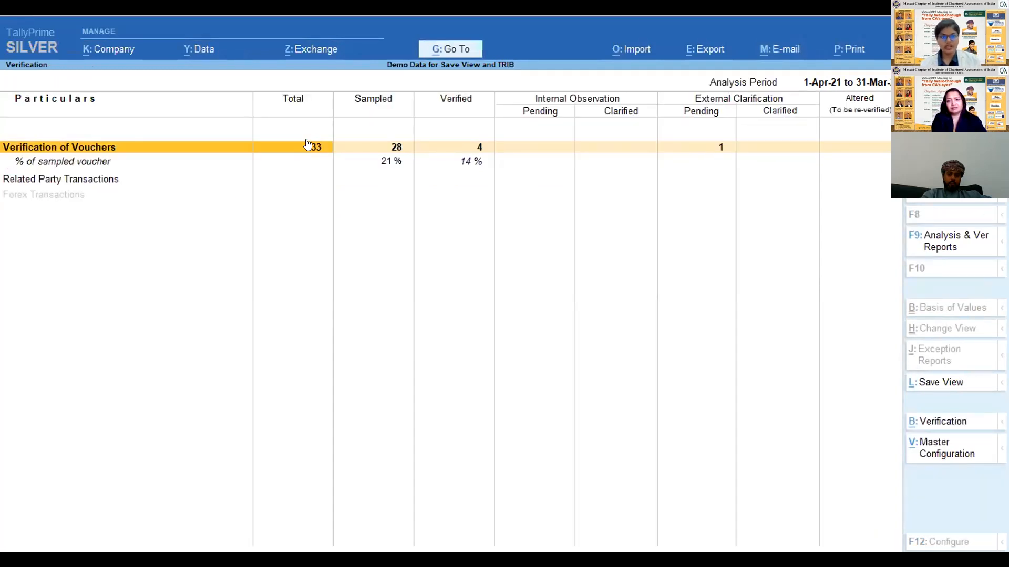
{"action": "left_click", "coordinate": [332, 145]}
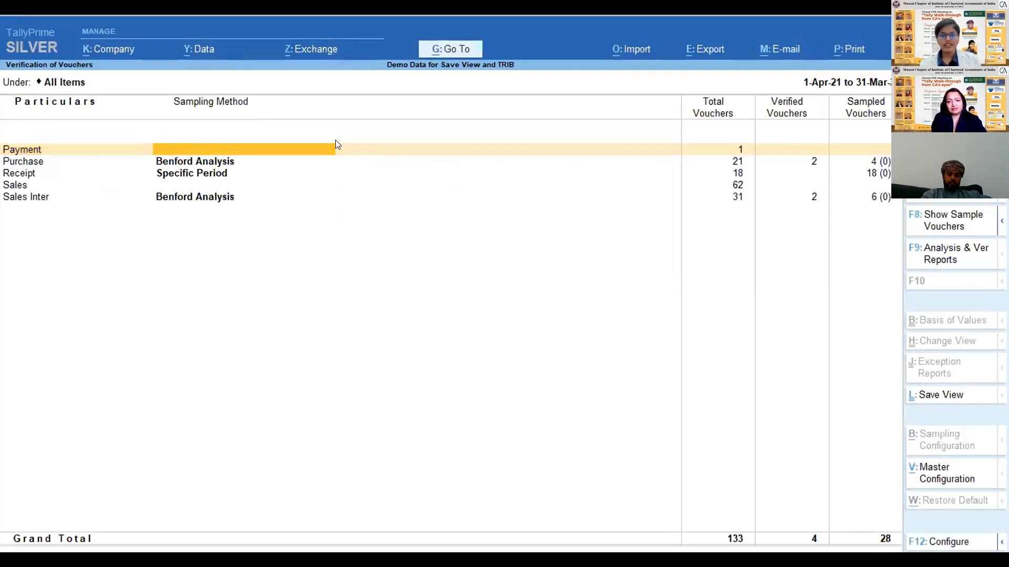
- Examine the voucher types with their sampling methods and voucher counts, focusing on the Purchase entry
{"action": "key", "text": "Down"}
{"action": "key", "text": "Down"}
{"action": "key", "text": "Down"}
{"action": "key", "text": "Down"}
{"action": "key", "text": "Up"}
{"action": "key", "text": "Up"}
{"action": "key", "text": "Right"}
{"action": "key", "text": "Right"}
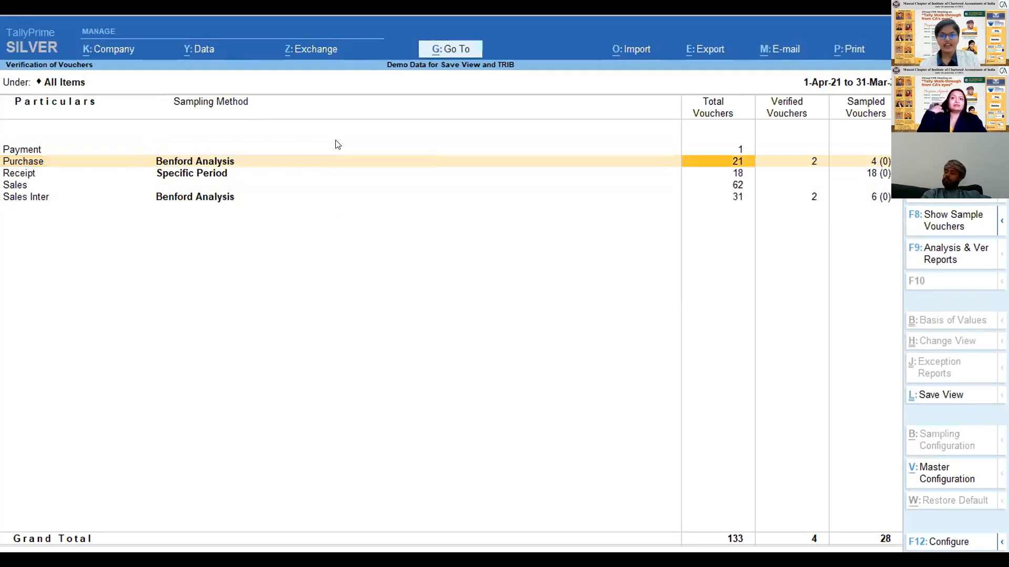
{"action": "key", "text": "Left"}
{"action": "key", "text": "Left"}
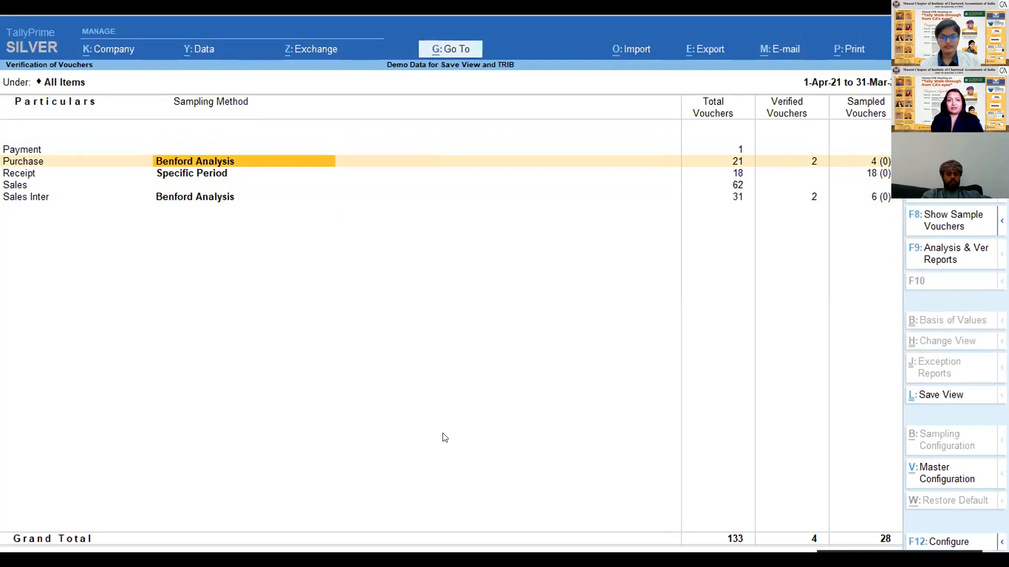
{"action": "key", "text": "Return"}
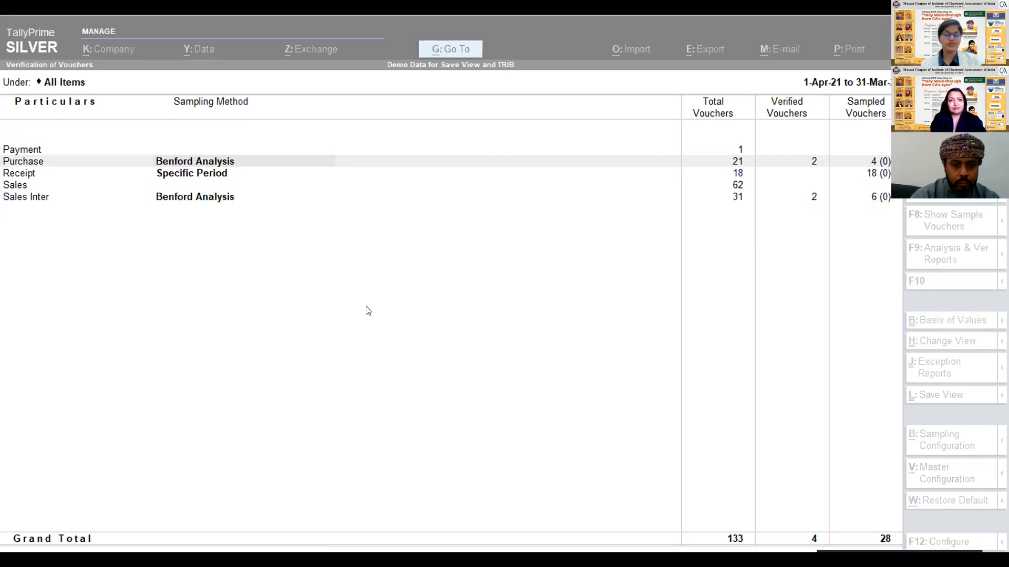
{"action": "left_click", "coordinate": [712, 188]}
{"action": "key", "text": "Up"}
{"action": "key", "text": "Up"}
{"action": "key", "text": "Up"}
{"action": "key", "text": "Down"}
{"action": "key", "text": "Down"}
{"action": "key", "text": "Down"}
{"action": "key", "text": "Up"}
{"action": "key", "text": "Up"}
{"action": "key", "text": "Up"}
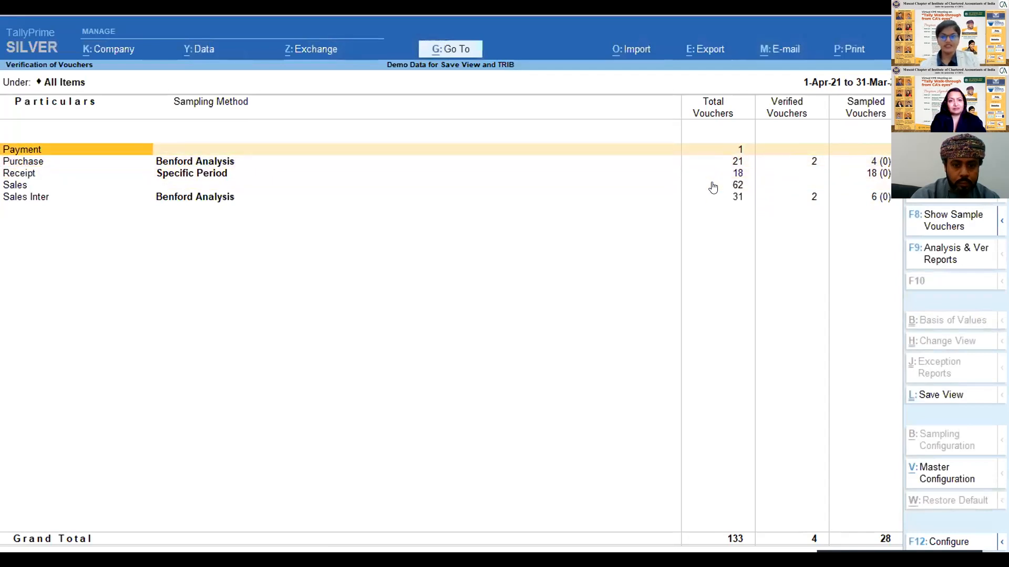
{"action": "left_click", "coordinate": [458, 487]}
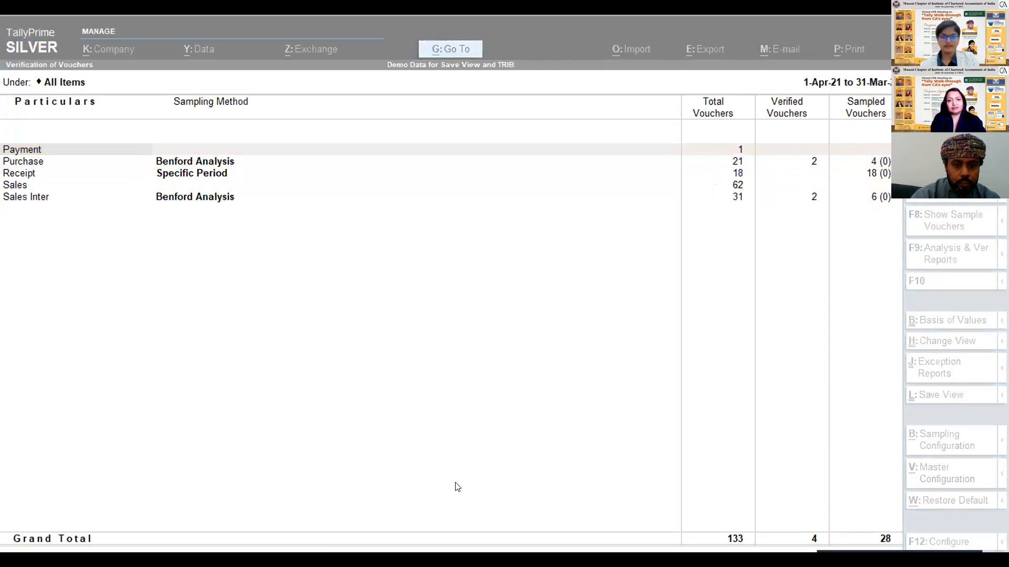
{"action": "left_click", "coordinate": [304, 182]}
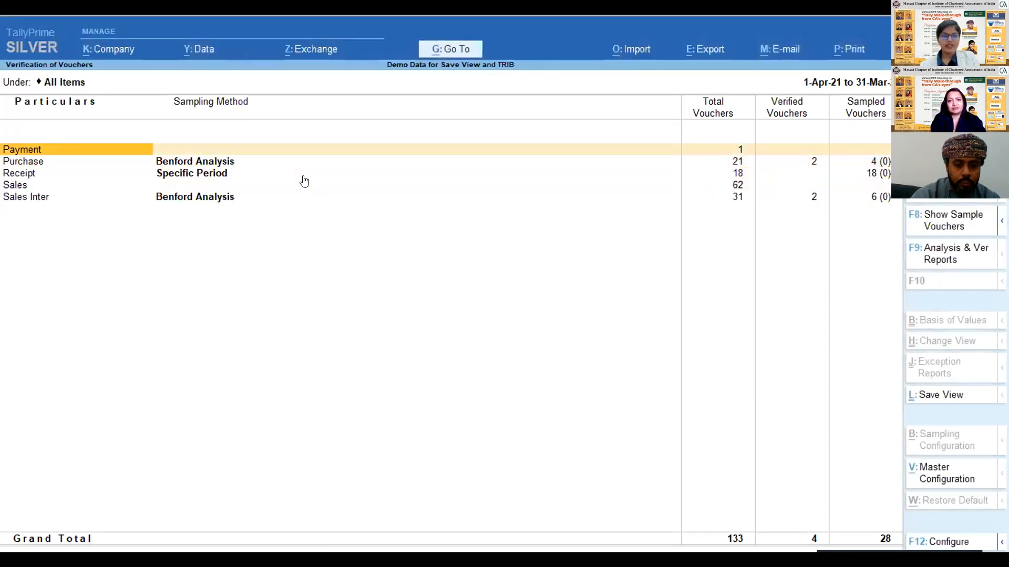
- Open the Sampling Configuration for the Purchase voucher type and go through the available sampling methods, from All Vouchers to Specific Vouchers
{"action": "key", "text": "Down"}
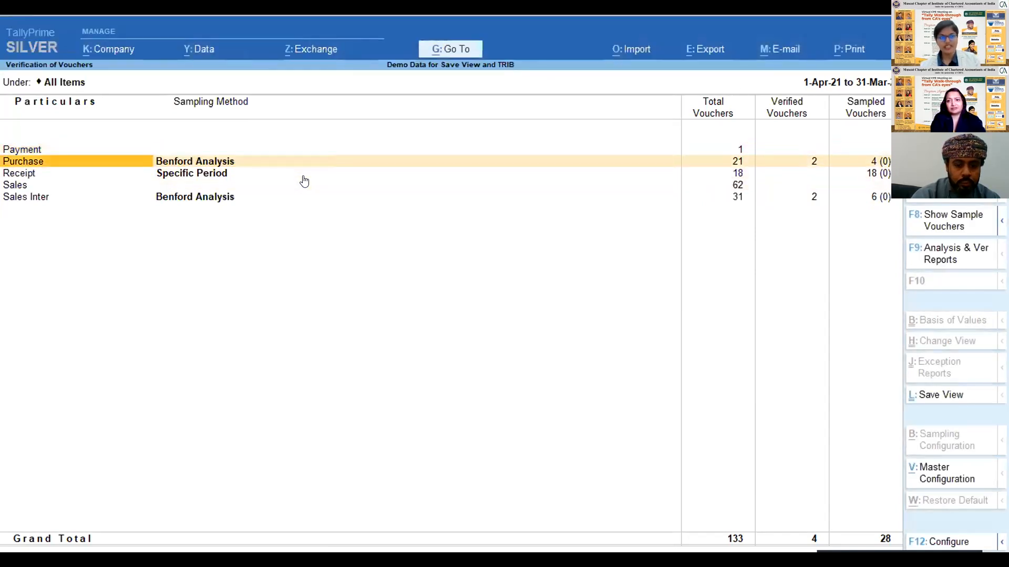
{"action": "key", "text": "space"}
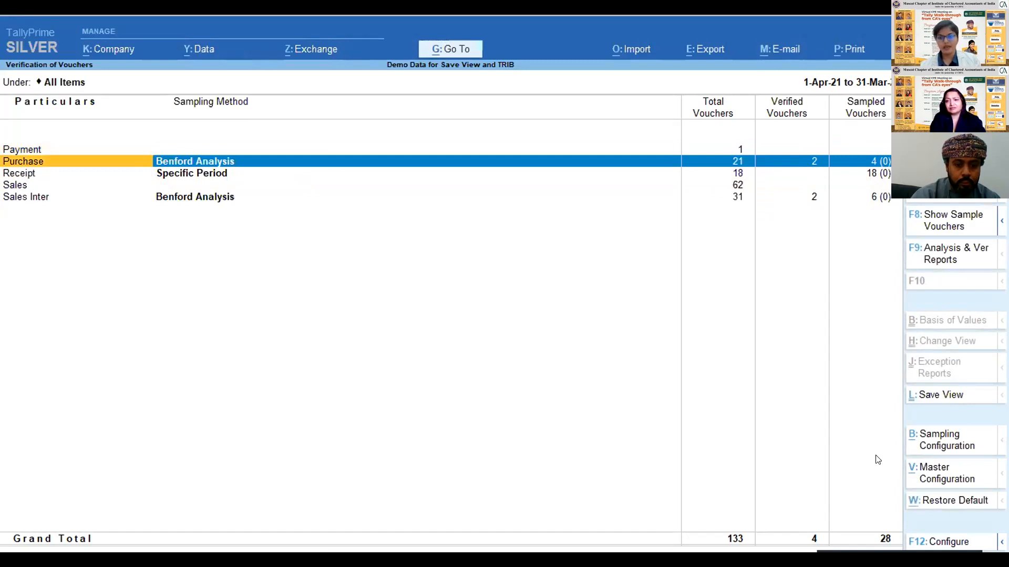
{"action": "left_click", "coordinate": [940, 434]}
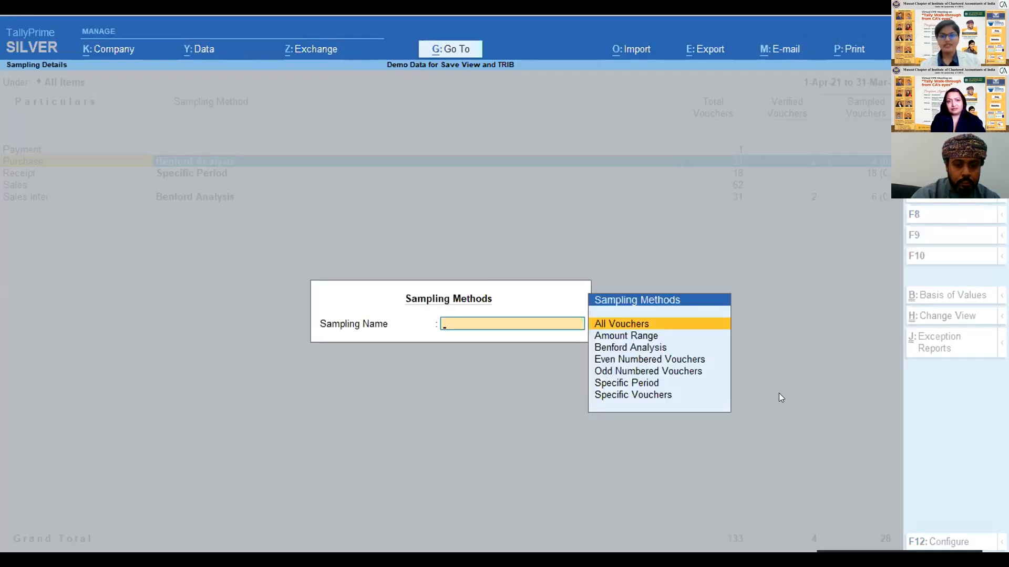
{"action": "key", "text": "Down"}
{"action": "key", "text": "Down"}
{"action": "key", "text": "Down"}
{"action": "key", "text": "Down"}
{"action": "key", "text": "Down"}
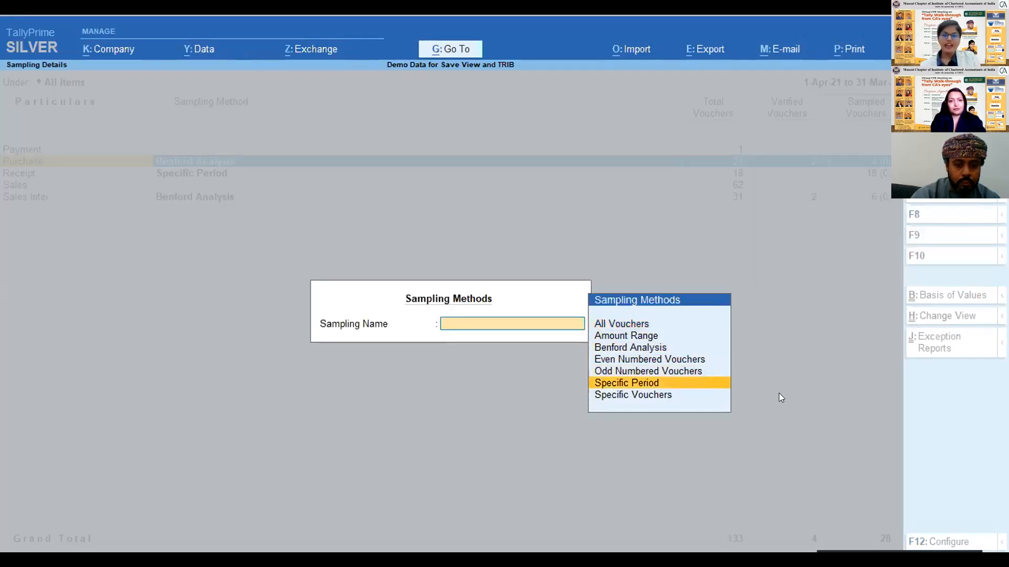
{"action": "key", "text": "Up"}
{"action": "key", "text": "Up"}
{"action": "key", "text": "Up"}
{"action": "key", "text": "Up"}
{"action": "key", "text": "Up"}
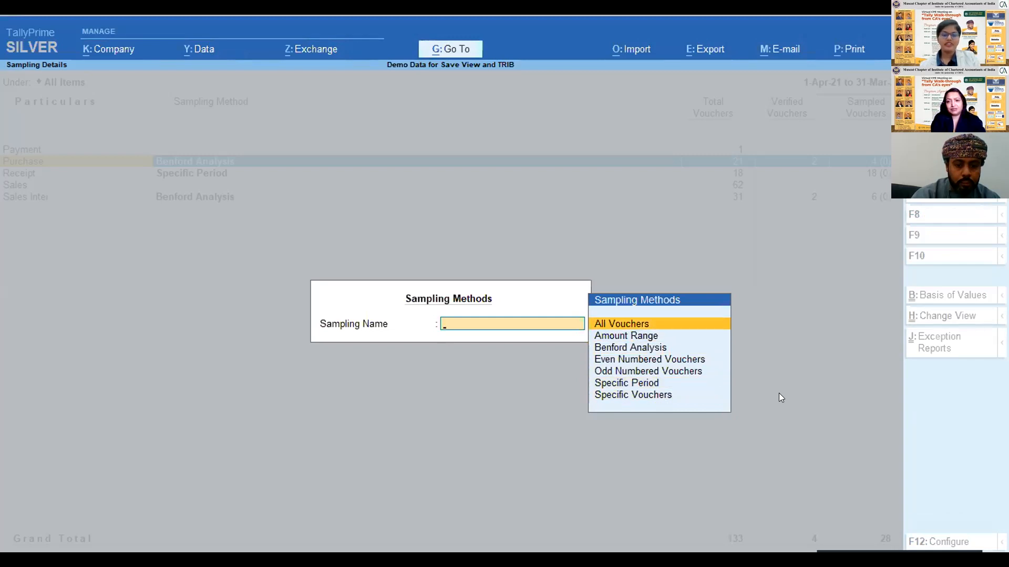
{"action": "key", "text": "Down"}
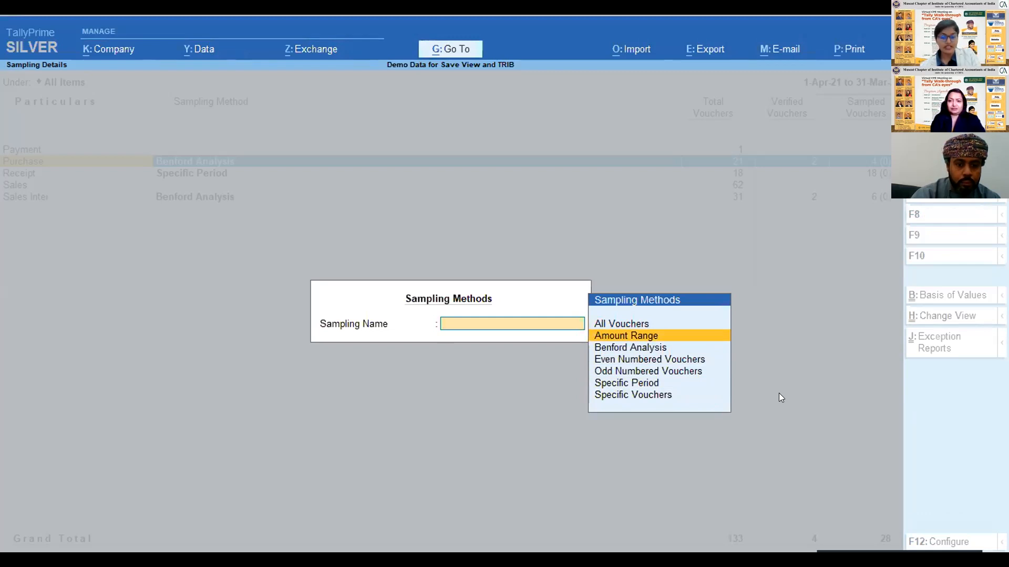
{"action": "key", "text": "Down"}
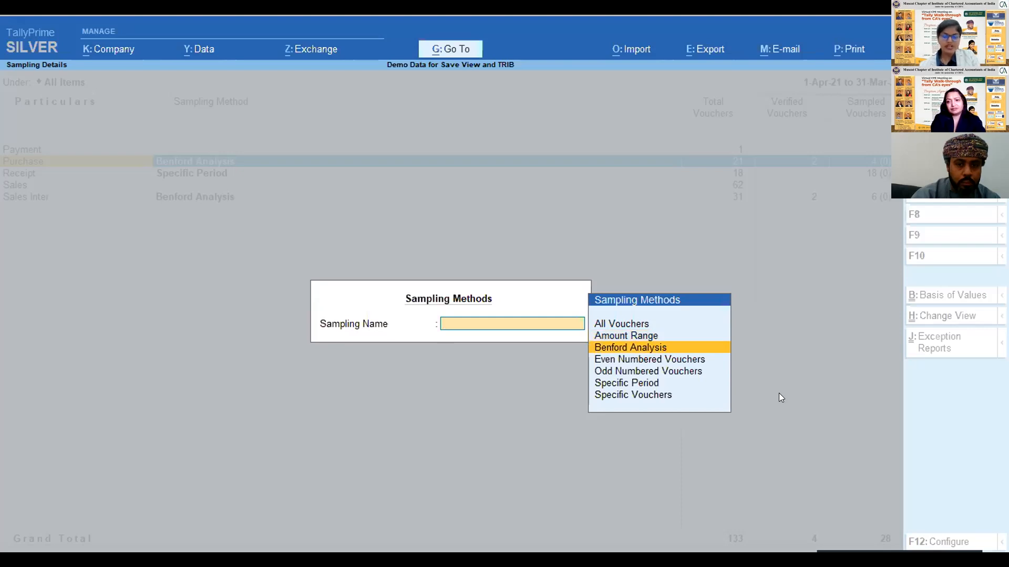
{"action": "key", "text": "Down"}
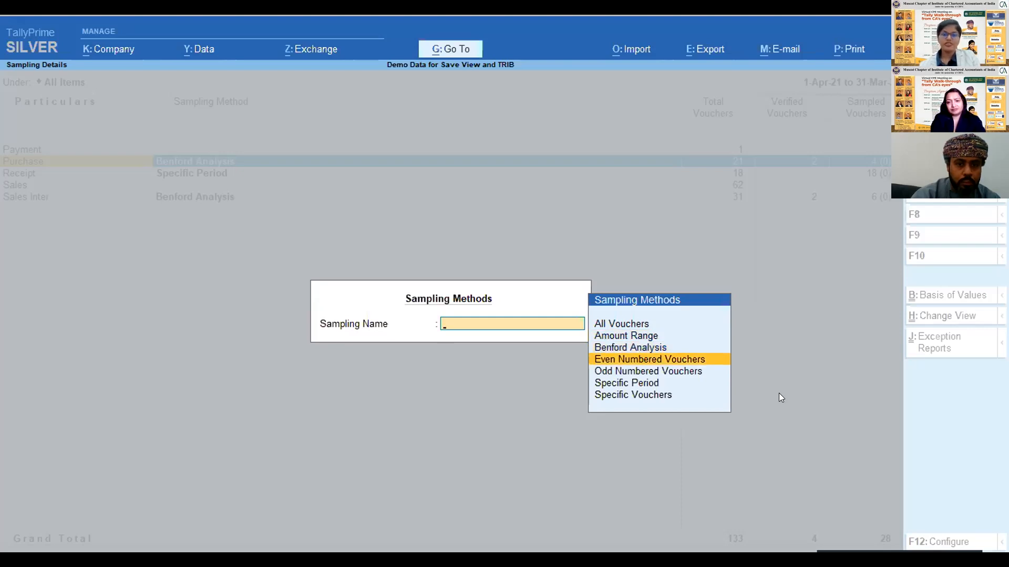
{"action": "key", "text": "Down"}
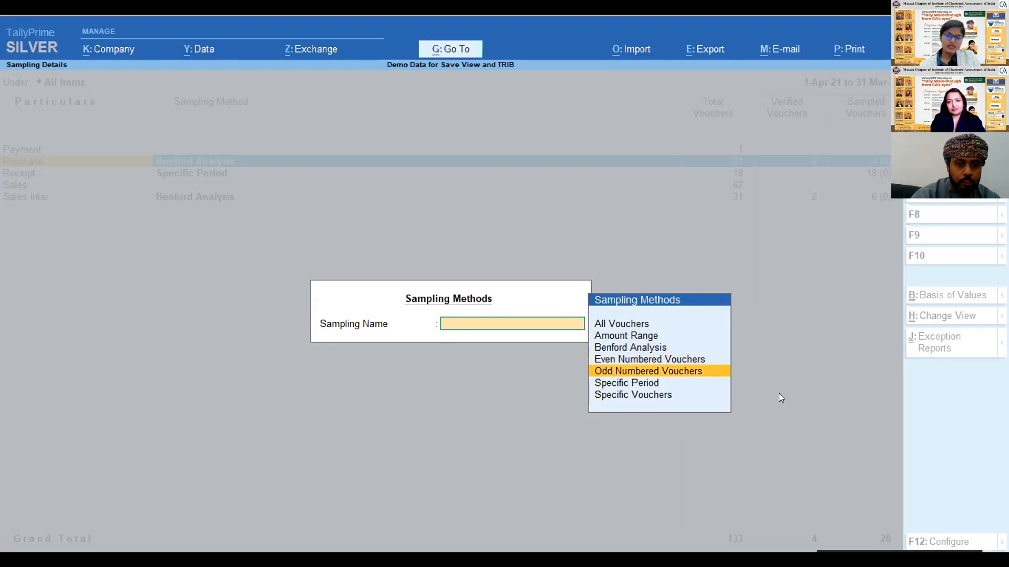
{"action": "key", "text": "Down"}
{"action": "key", "text": "Down"}
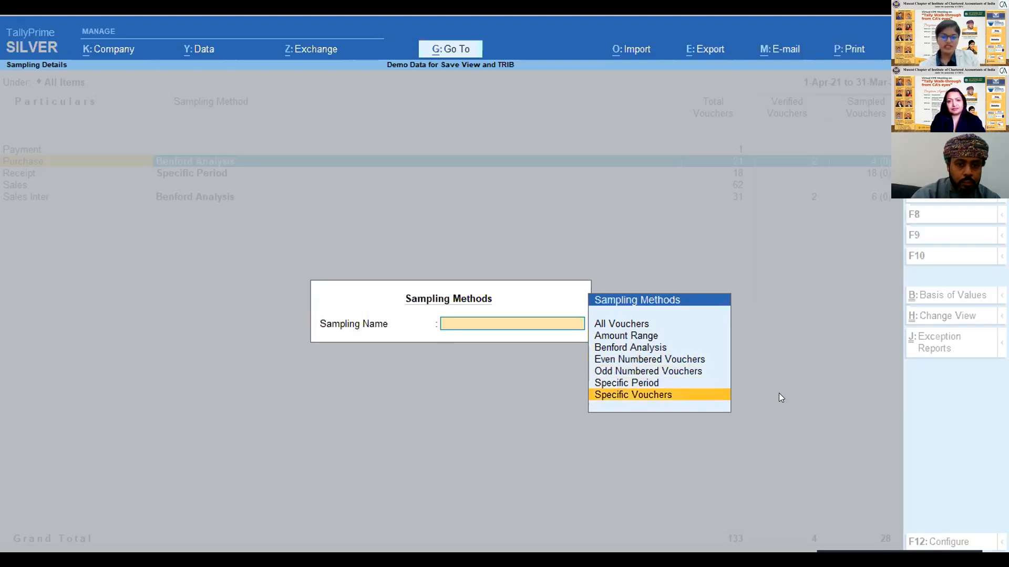
- Apply Benford Analysis as the sampling method for Purchase vouchers, with Highest Variance set to Positive
{"action": "key", "text": "Up"}
{"action": "key", "text": "Up"}
{"action": "key", "text": "Up"}
{"action": "key", "text": "Up"}
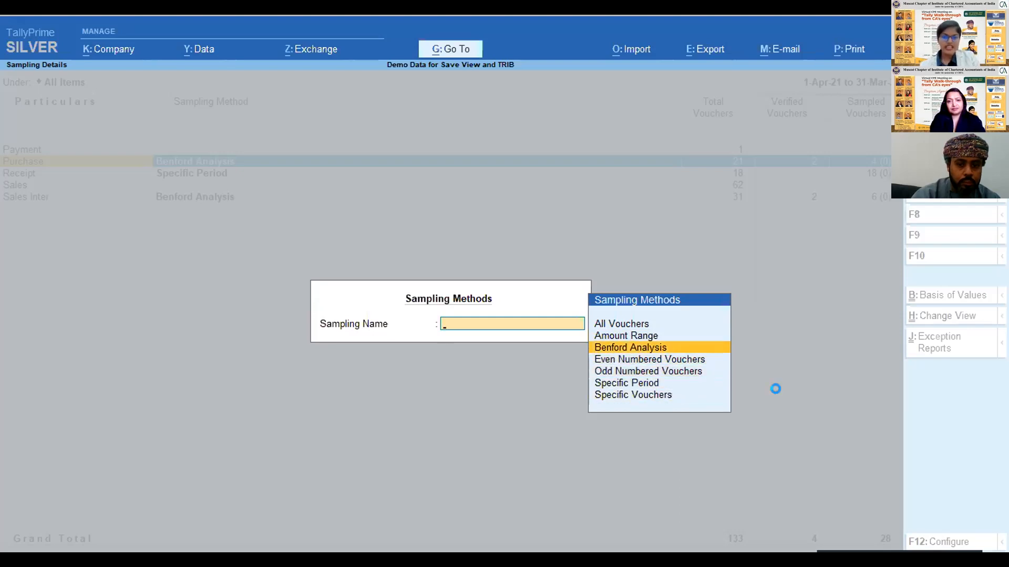
{"action": "key", "text": "Return"}
{"action": "key", "text": "Down"}
{"action": "key", "text": "Up"}
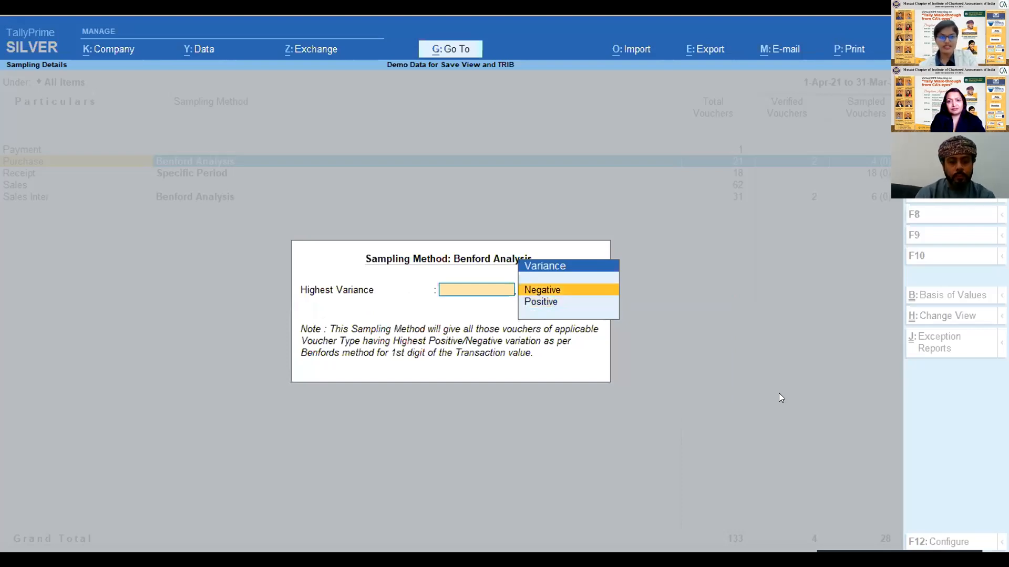
{"action": "key", "text": "Down"}
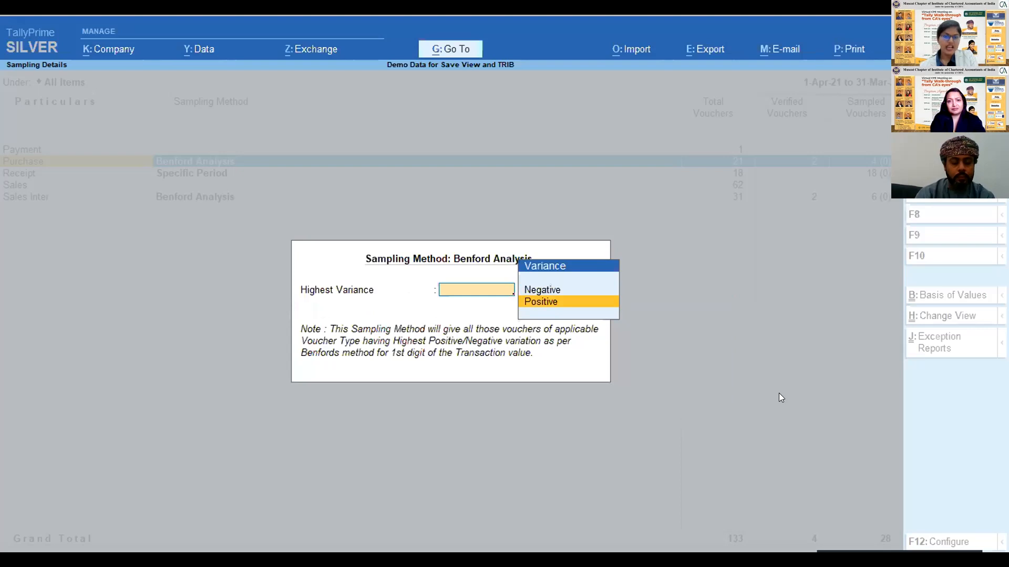
{"action": "key", "text": "Return"}
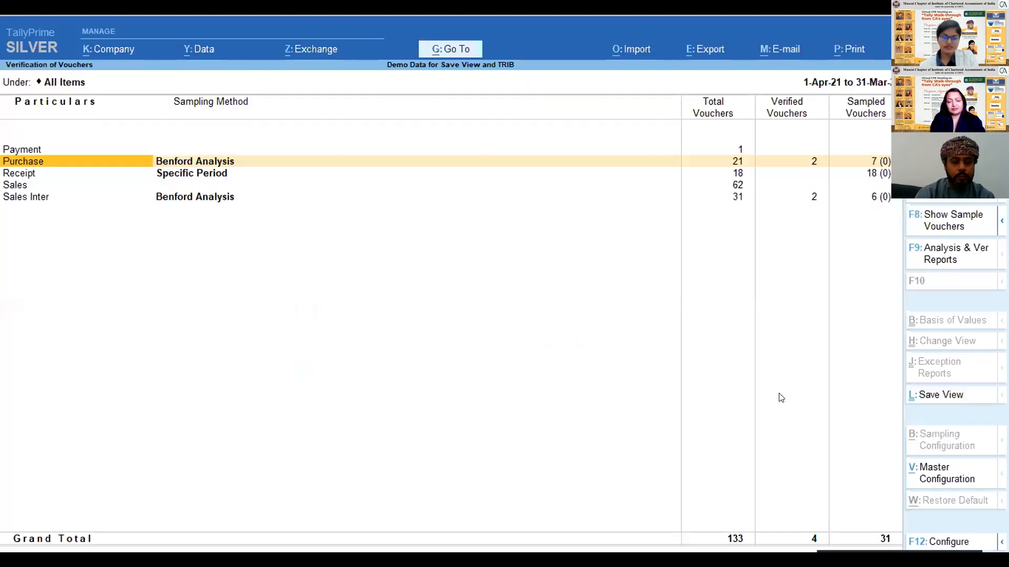
- Look through the June vouchers behind the Purchase total vouchers and return to the voucher type summary
{"action": "key", "text": "Right"}
{"action": "key", "text": "Right"}
{"action": "key", "text": "Right"}
{"action": "key", "text": "Left"}
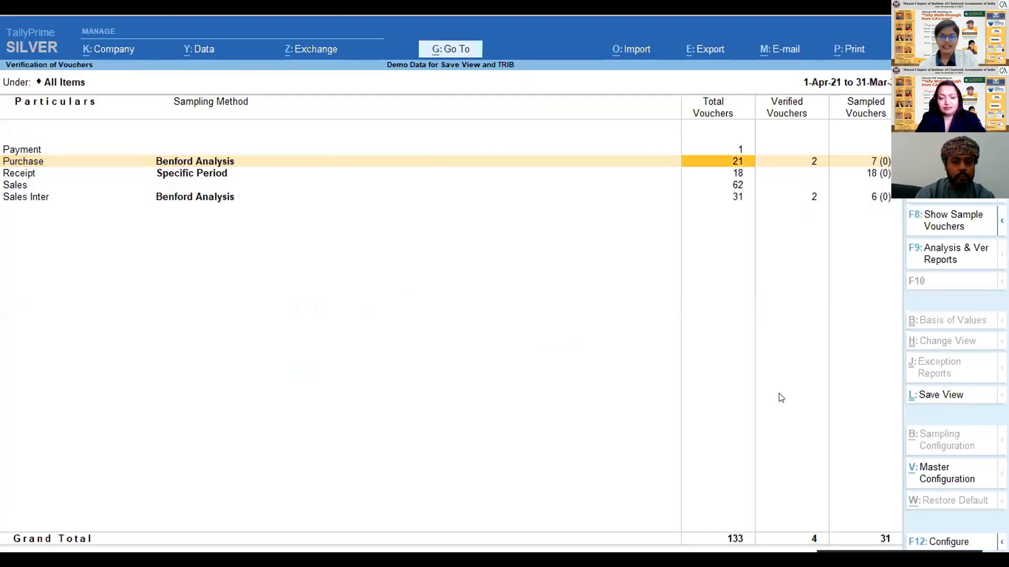
{"action": "key", "text": "Right"}
{"action": "key", "text": "Left"}
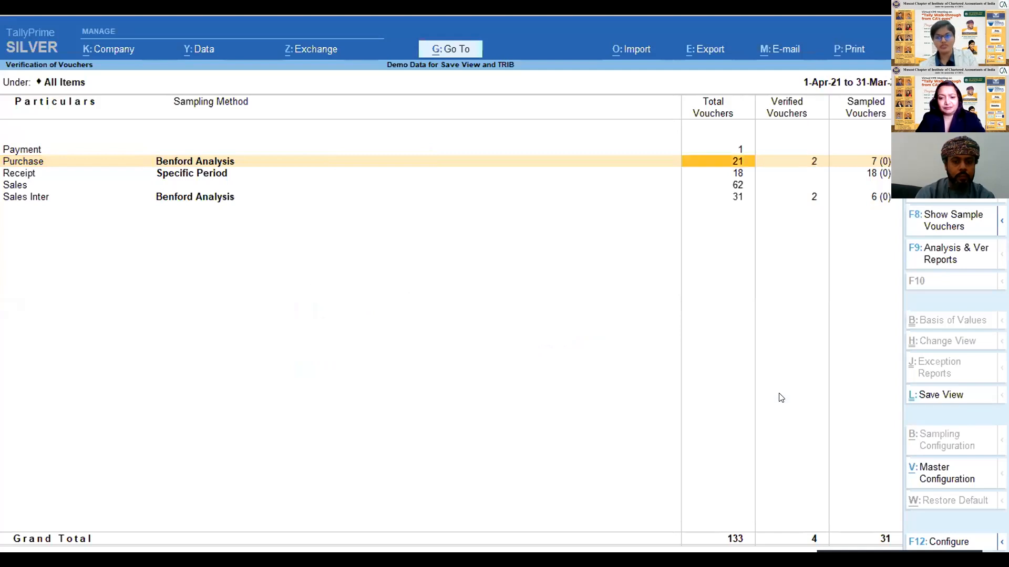
{"action": "key", "text": "Return"}
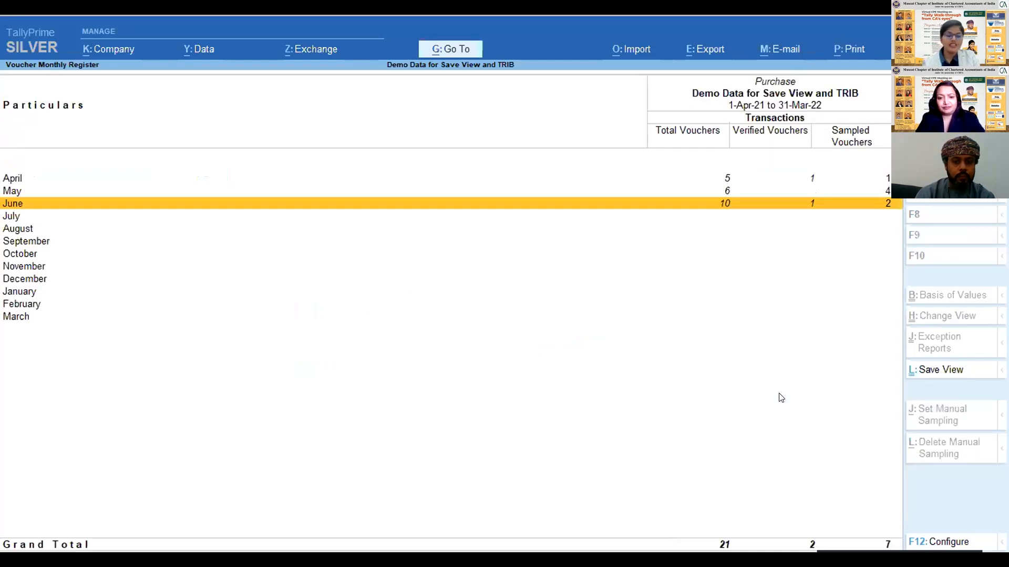
{"action": "key", "text": "Return"}
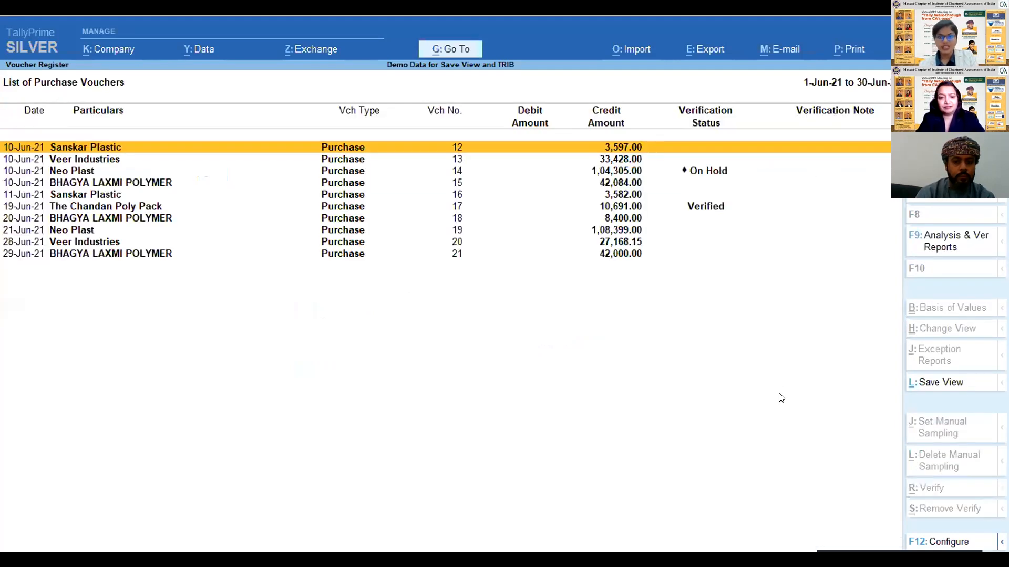
{"action": "key", "text": "Down"}
{"action": "key", "text": "Down"}
{"action": "key", "text": "Escape"}
{"action": "key", "text": "Escape"}
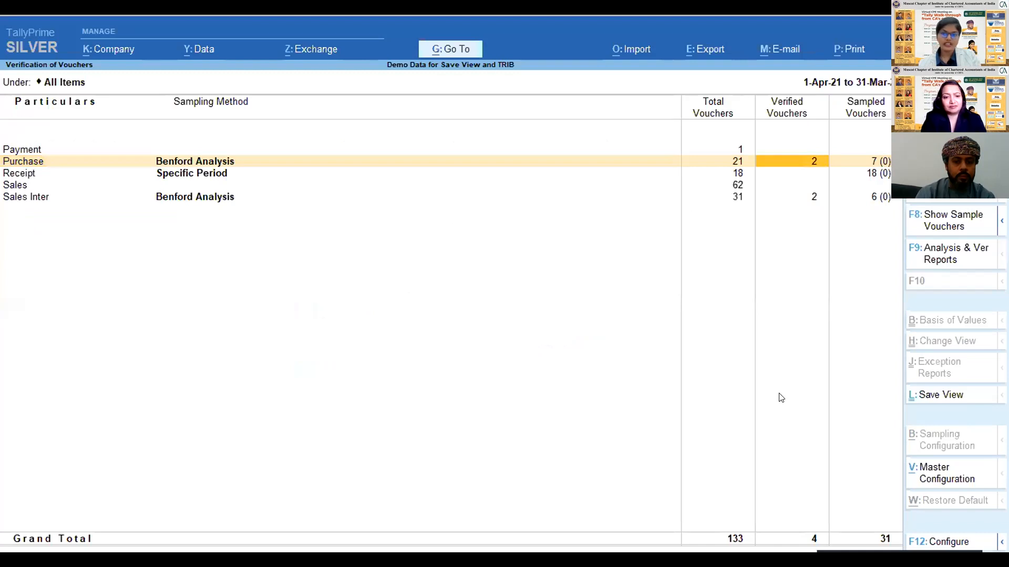
- Open the list of sampled Purchase vouchers and go through it to voucher no. 21
{"action": "key", "text": "Right"}
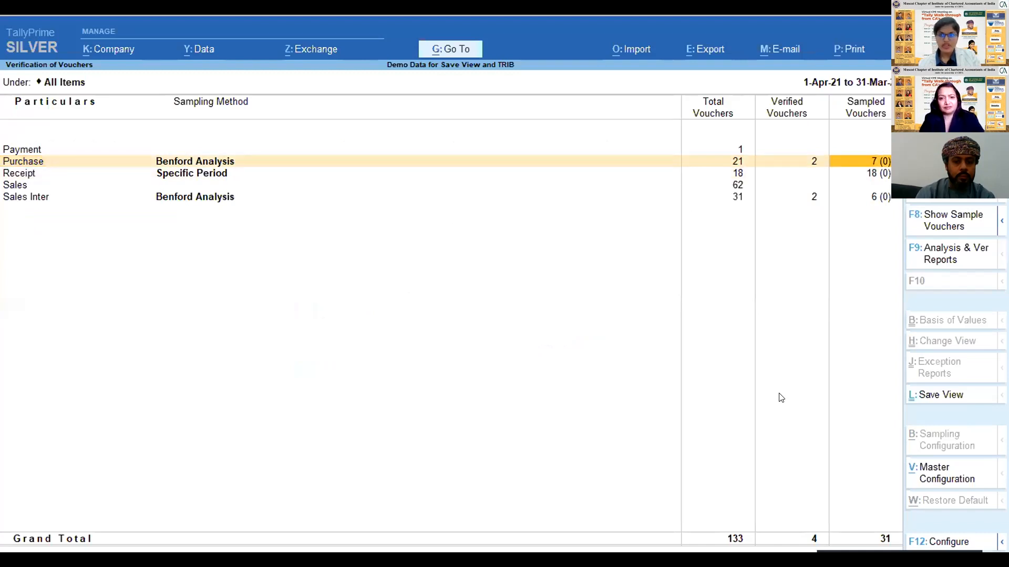
{"action": "key", "text": "Return"}
{"action": "key", "text": "Down"}
{"action": "key", "text": "Down"}
{"action": "key", "text": "Down"}
{"action": "key", "text": "Down"}
{"action": "key", "text": "Down"}
{"action": "key", "text": "Down"}
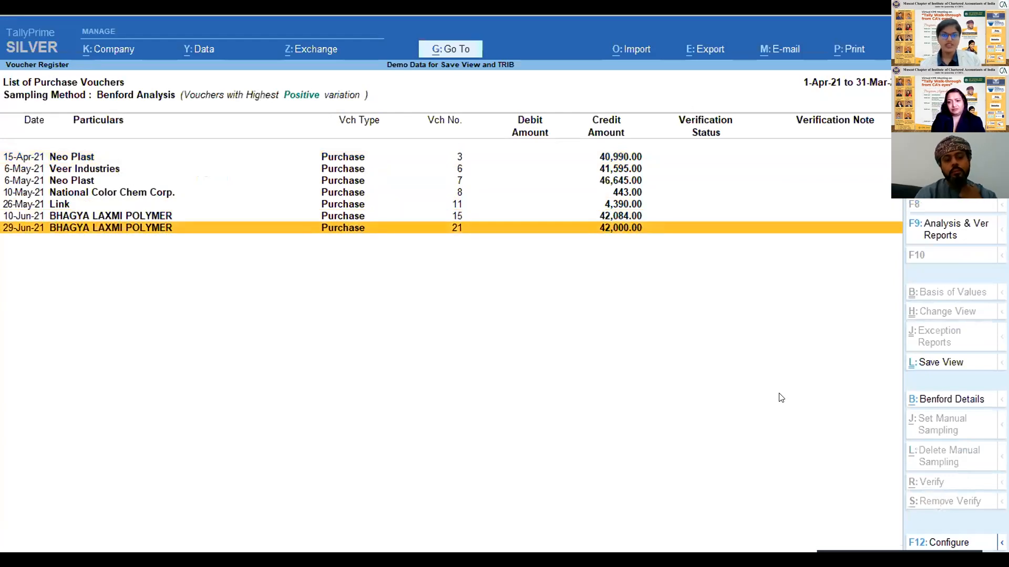
- Set the verification status of BHAGYA LAXMI POLYMER purchase voucher no. 21 to On Hold, leaving the note empty
{"action": "key", "text": "alt+r"}
{"action": "key", "text": "Escape"}
{"action": "key", "text": "y"}
{"action": "key", "text": "alt+r"}
{"action": "key", "text": "Return"}
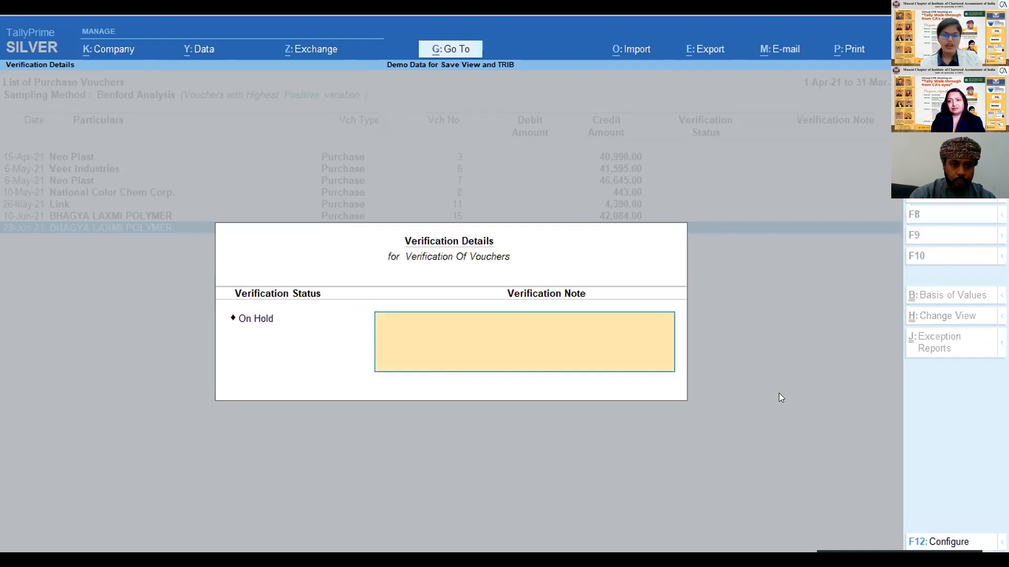
{"action": "key", "text": "Return"}
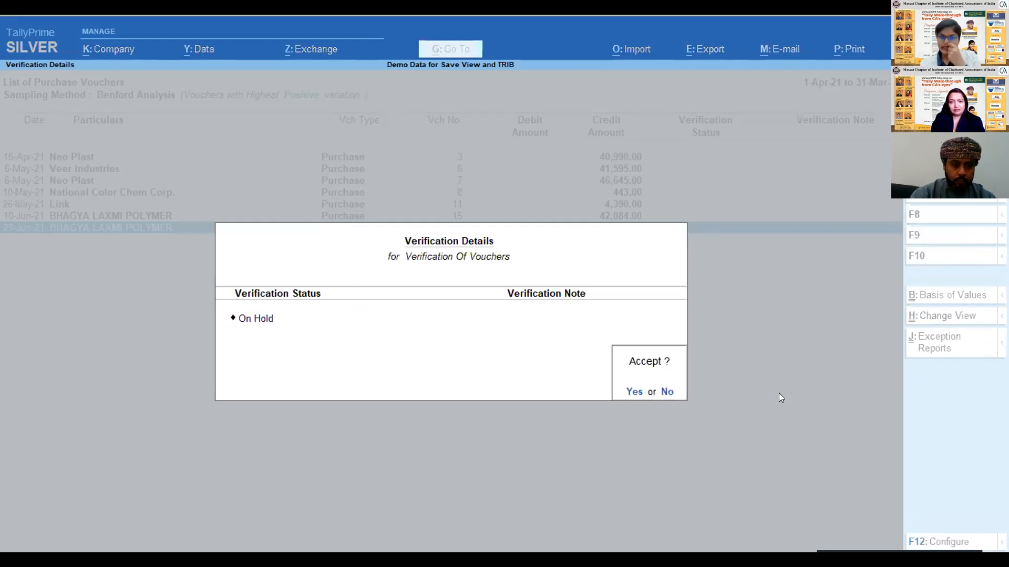
{"action": "key", "text": "y"}
- Mark Veer Industries purchase voucher no. 6 as Verified, without a verification note
{"action": "key", "text": "Up"}
{"action": "key", "text": "Up"}
{"action": "key", "text": "Up"}
{"action": "key", "text": "Up"}
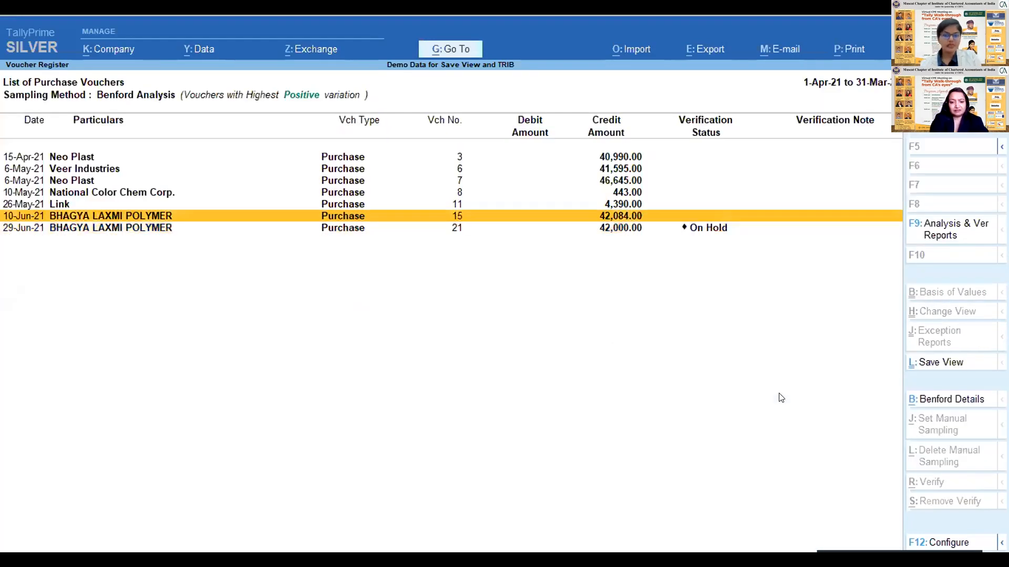
{"action": "key", "text": "Up"}
{"action": "key", "text": "Up"}
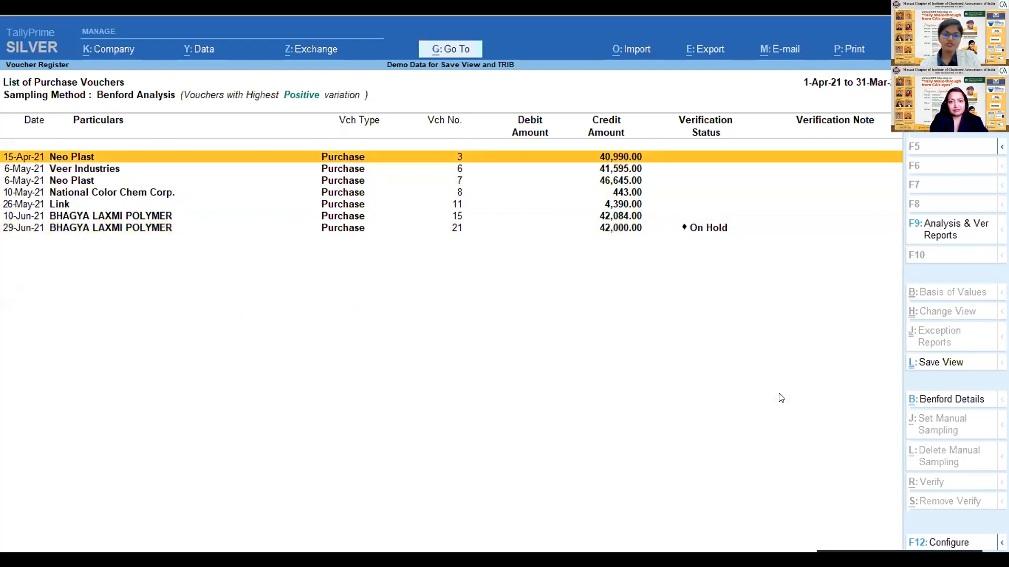
{"action": "key", "text": "Down"}
{"action": "key", "text": "alt+r"}
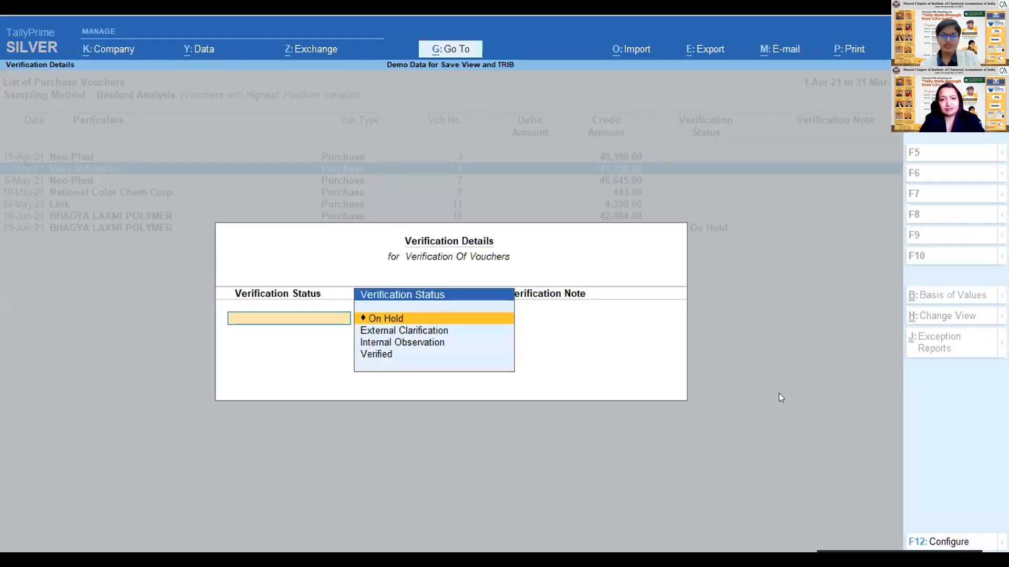
{"action": "key", "text": "Down"}
{"action": "key", "text": "Down"}
{"action": "key", "text": "Down"}
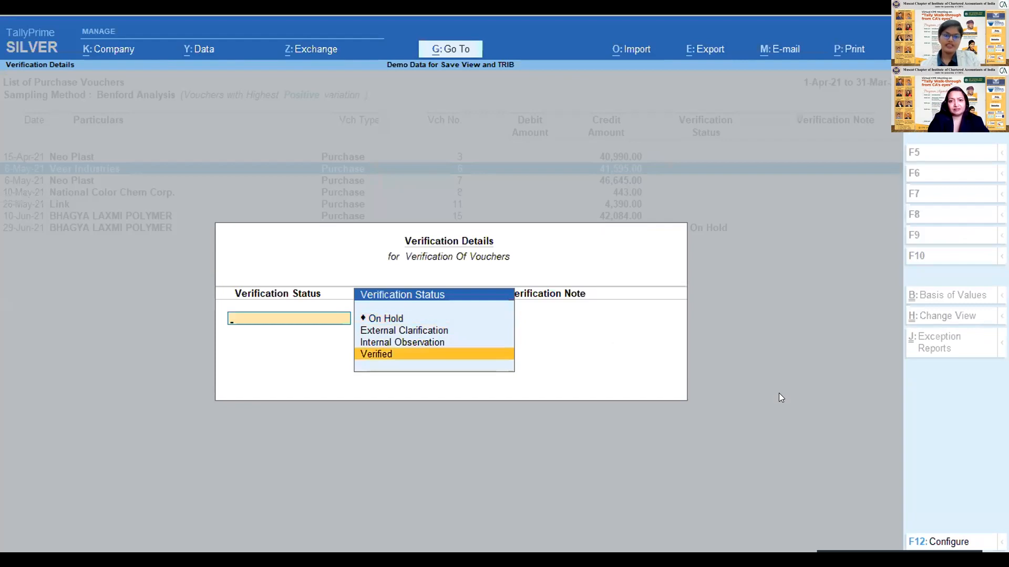
{"action": "key", "text": "Return"}
{"action": "key", "text": "Return"}
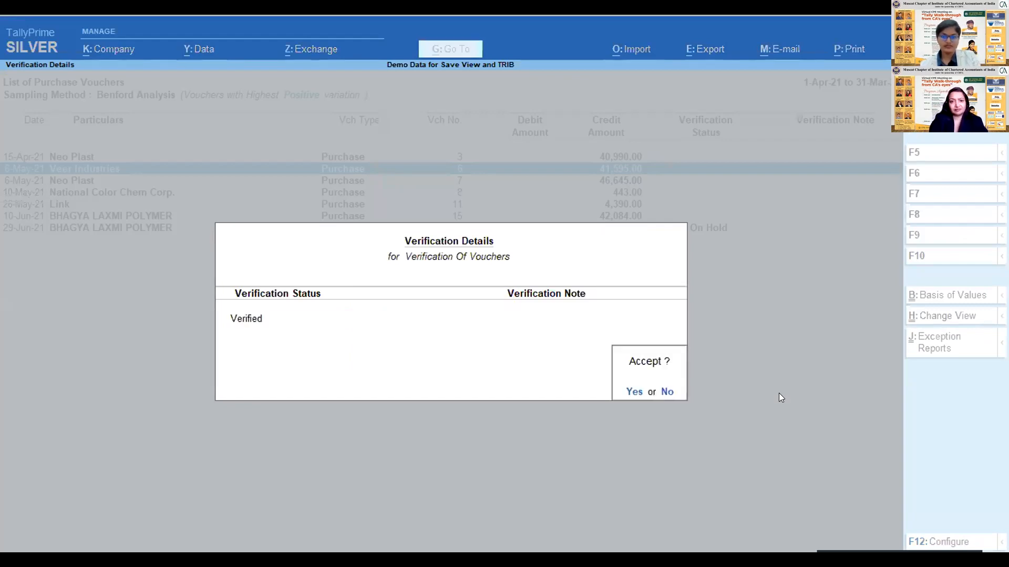
{"action": "key", "text": "Return"}
- Set Neo Plast purchase voucher no. 7 to External Clarification with the note "Need documentsdfafaf"
{"action": "key", "text": "Down"}
{"action": "key", "text": "Return"}
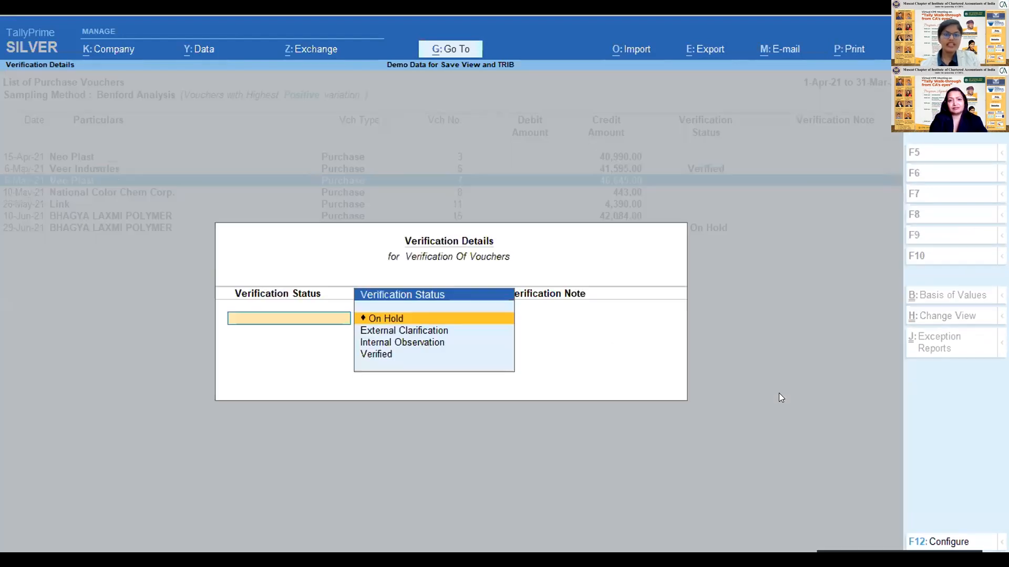
{"action": "key", "text": "Down"}
{"action": "key", "text": "Return"}
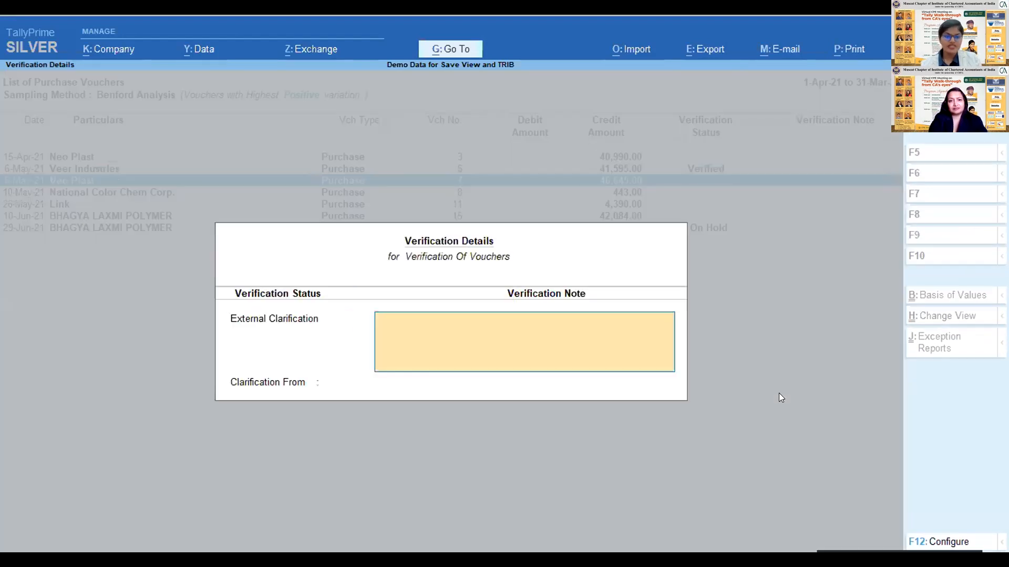
{"action": "type", "text": "Need documents"}
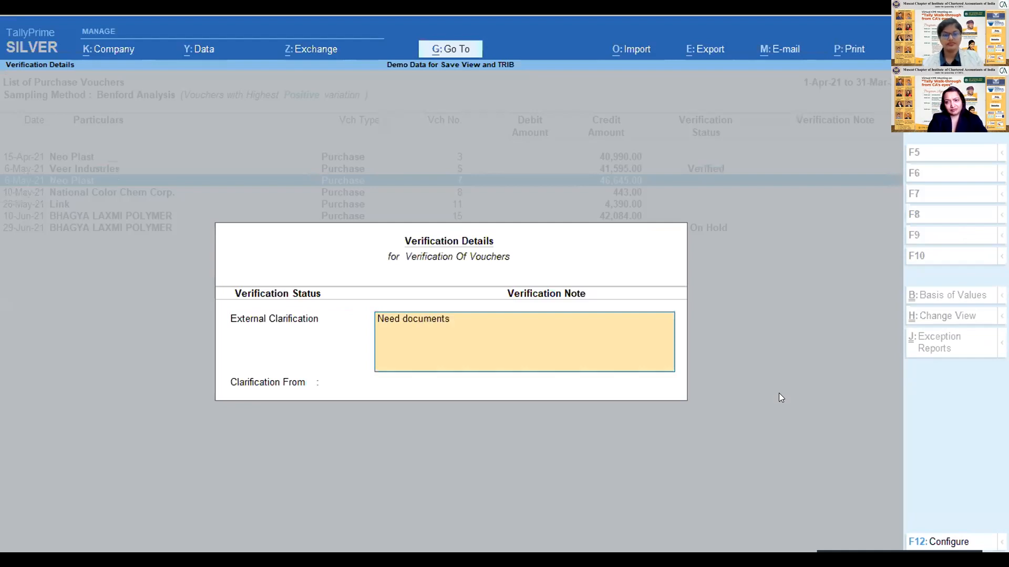
{"action": "type", "text": "dfafaf"}
{"action": "key", "text": "Return"}
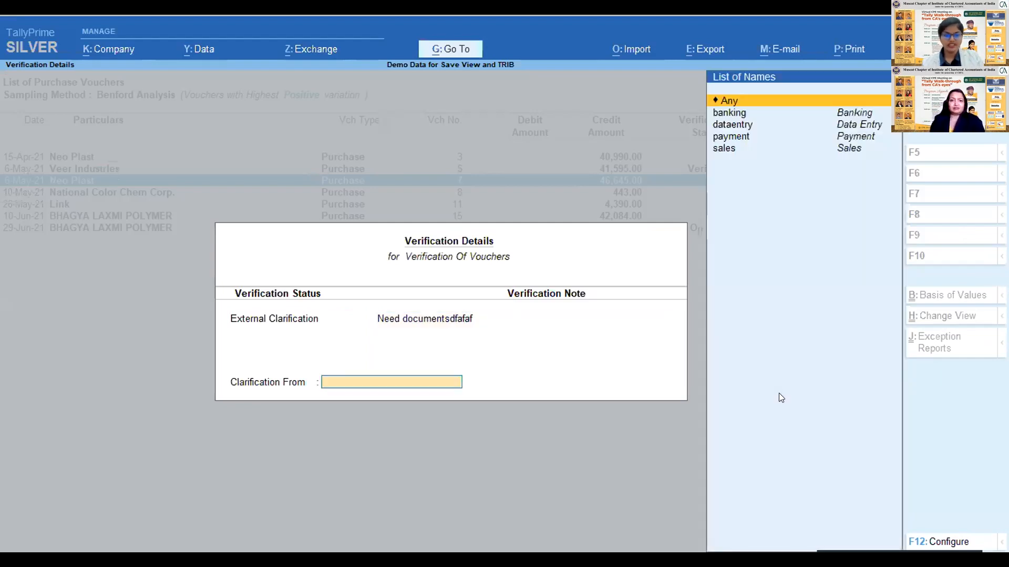
- Review the names available for Clarification From, choose Any and save the verification details
{"action": "key", "text": "Down"}
{"action": "key", "text": "Down"}
{"action": "key", "text": "Down"}
{"action": "key", "text": "Down"}
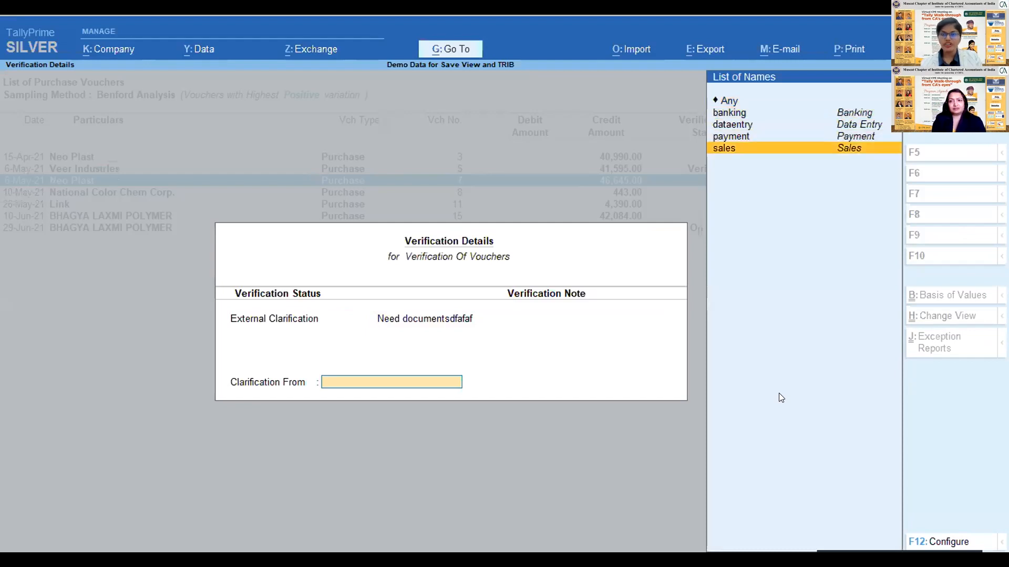
{"action": "key", "text": "Up"}
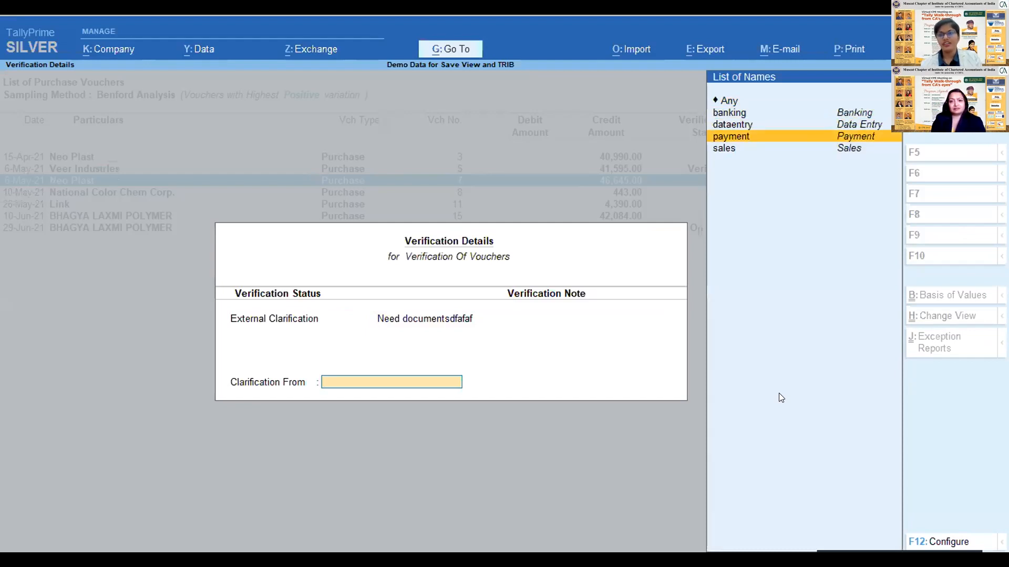
{"action": "key", "text": "Up"}
{"action": "key", "text": "Up"}
{"action": "key", "text": "Up"}
{"action": "key", "text": "Return"}
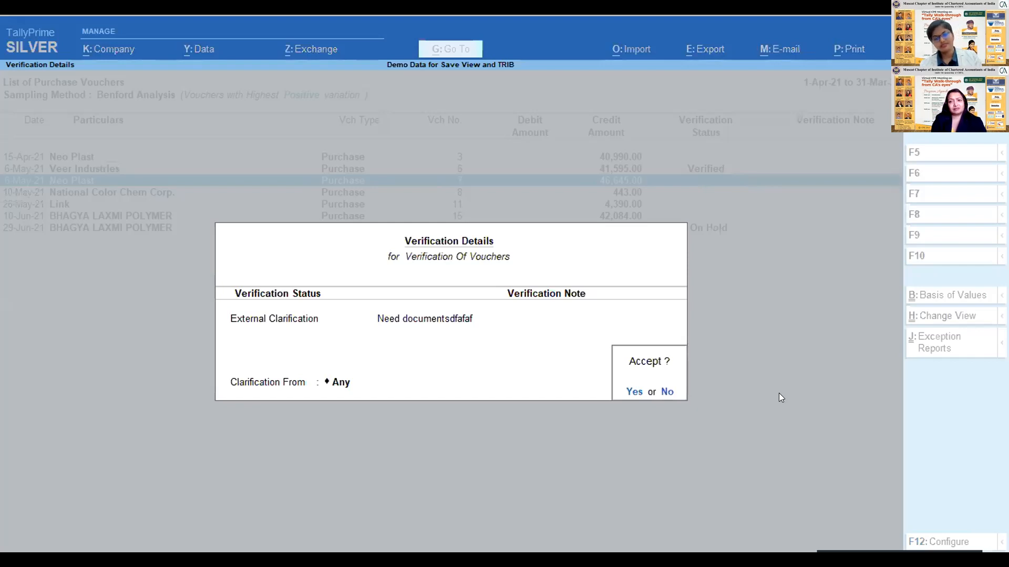
{"action": "key", "text": "Return"}
- Leave the sampled Purchase voucher list and return to the Purchase entry in the Verification of Vouchers summary
{"action": "key", "text": "Down"}
{"action": "key", "text": "Down"}
{"action": "key", "text": "Down"}
{"action": "key", "text": "Escape"}
{"action": "key", "text": "Down"}
{"action": "key", "text": "Up"}
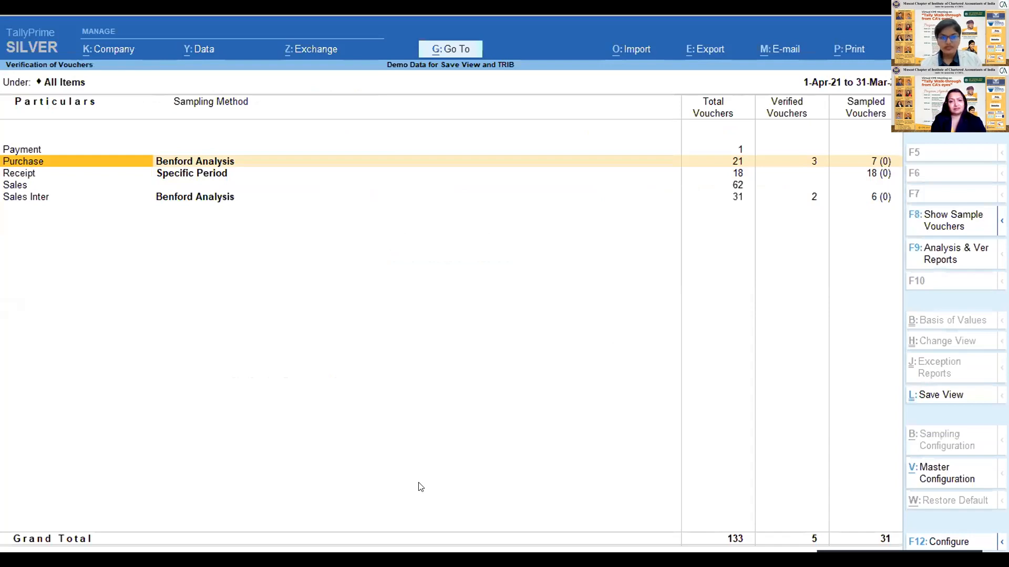
- Open the Sampling Configuration for the Receipt voucher type and browse the available sampling methods
{"action": "key", "text": "F8"}
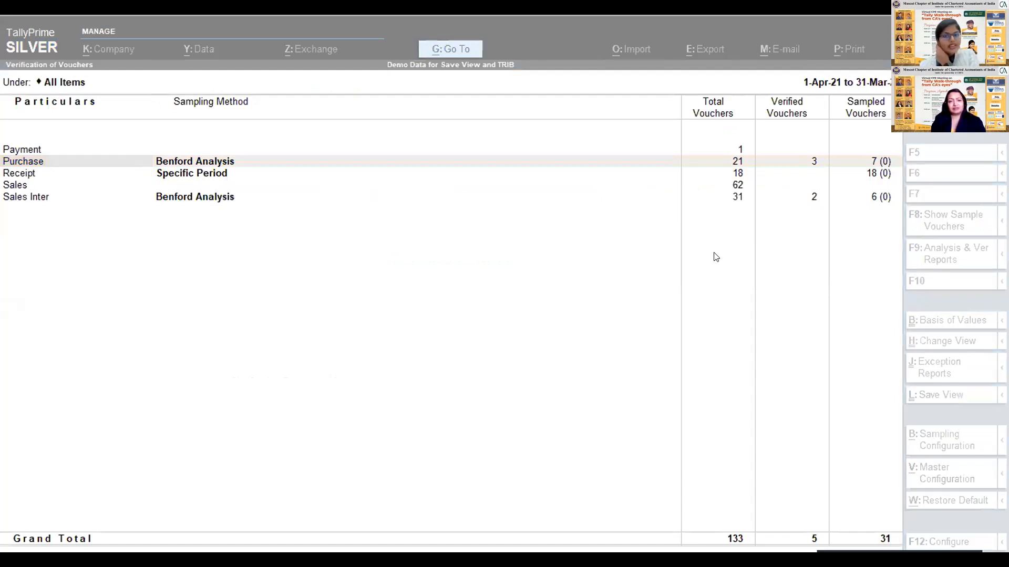
{"action": "left_click", "coordinate": [648, 227]}
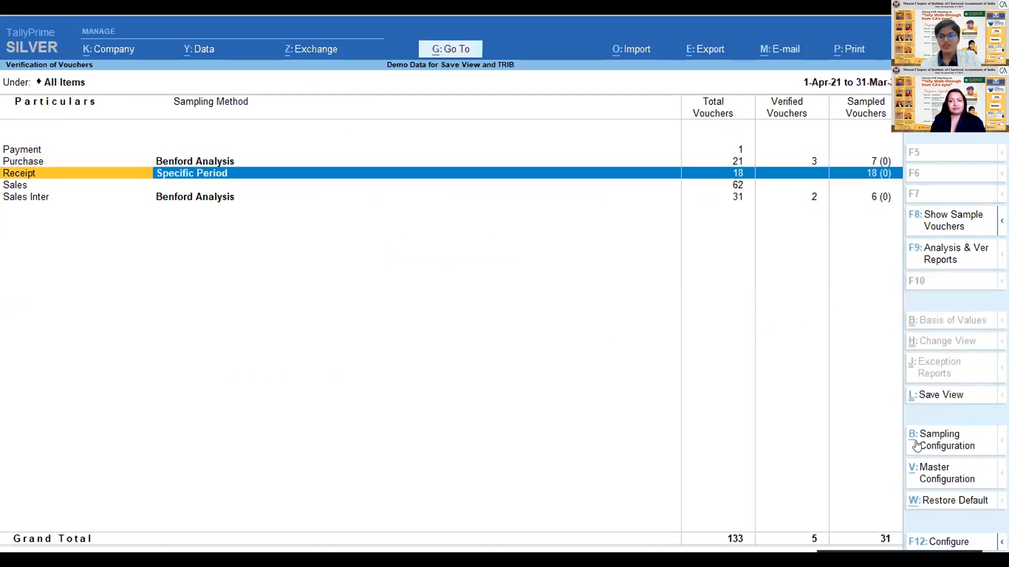
{"action": "left_click", "coordinate": [949, 441]}
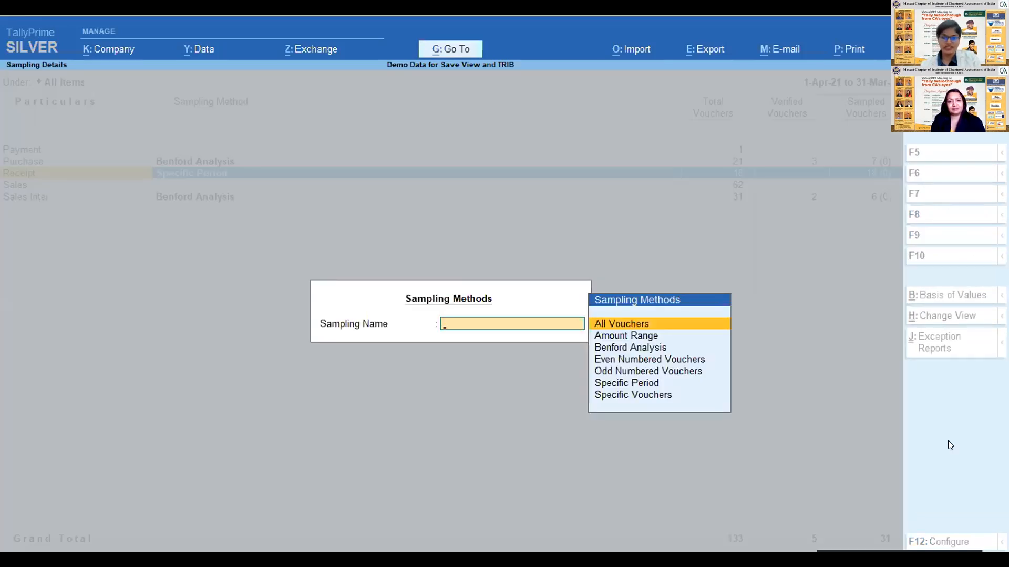
{"action": "key", "text": "Down"}
{"action": "key", "text": "Down"}
{"action": "key", "text": "Down"}
{"action": "key", "text": "Down"}
{"action": "key", "text": "Down"}
{"action": "key", "text": "Down"}
{"action": "key", "text": "Up"}
{"action": "key", "text": "Up"}
{"action": "key", "text": "Up"}
{"action": "key", "text": "Up"}
{"action": "key", "text": "Up"}
{"action": "key", "text": "Up"}
{"action": "key", "text": "Down"}
{"action": "key", "text": "Down"}
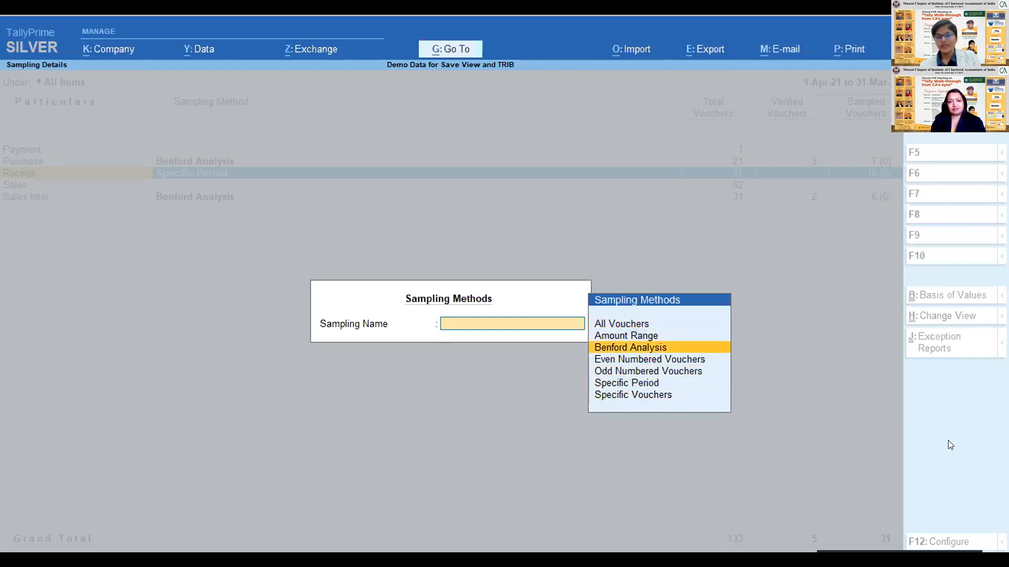
- Apply Amount Range sampling to the Receipt vouchers with a minimum amount of 5000 and a maximum of 55000
{"action": "key", "text": "Up"}
{"action": "key", "text": "Return"}
{"action": "type", "text": "5000"}
{"action": "key", "text": "Return"}
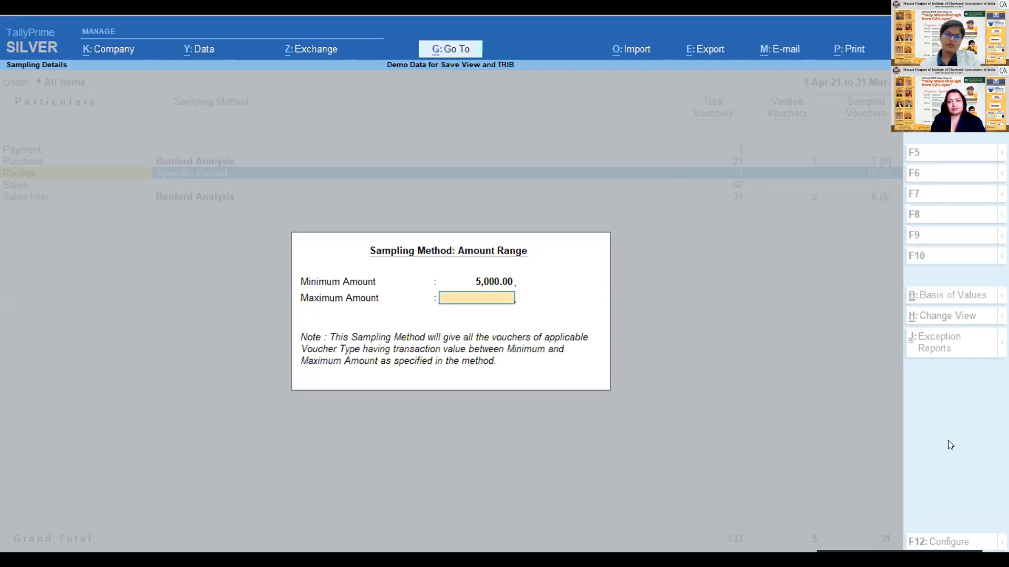
{"action": "type", "text": "55000"}
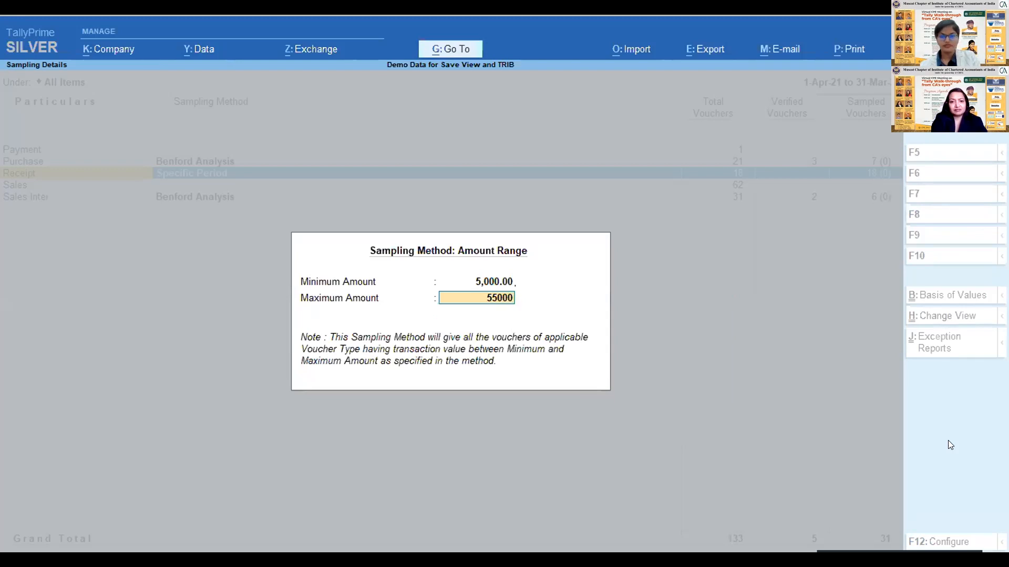
{"action": "key", "text": "Return"}
- Open the list of sampled Receipt vouchers, look through it and go back to Real Plastic voucher no. 4
{"action": "key", "text": "Right"}
{"action": "key", "text": "Right"}
{"action": "key", "text": "Right"}
{"action": "key", "text": "Right"}
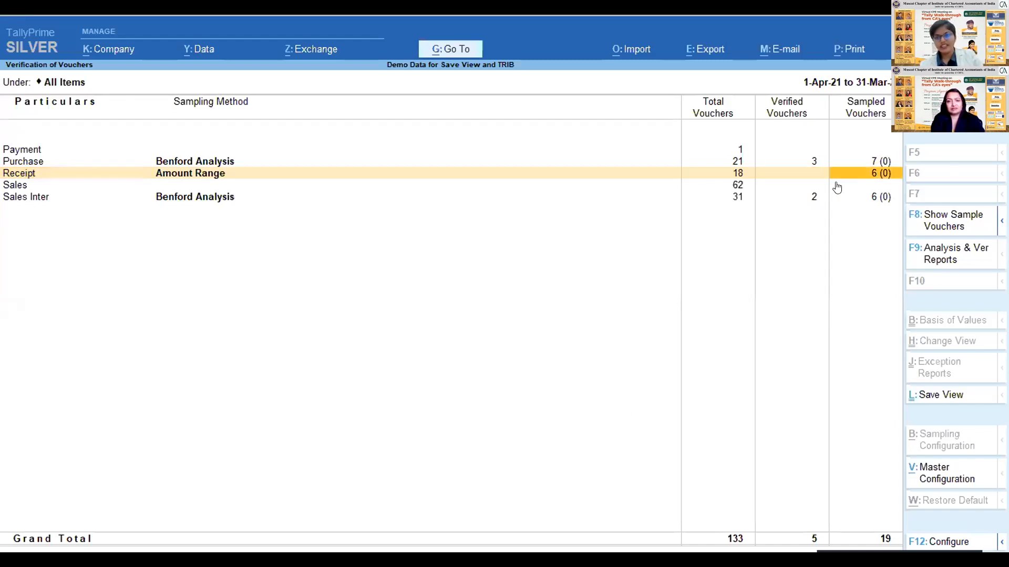
{"action": "key", "text": "Return"}
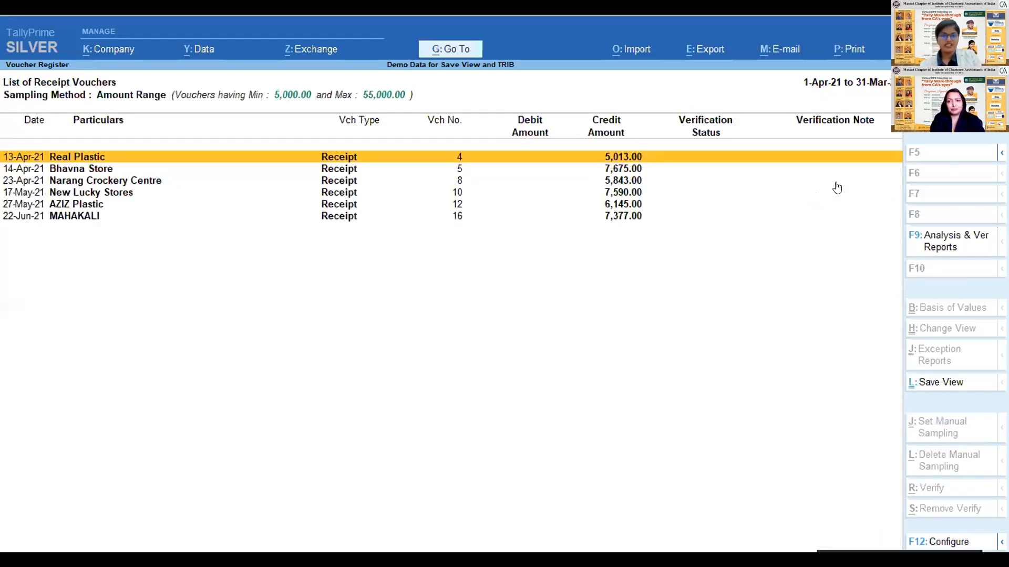
{"action": "key", "text": "Down"}
{"action": "key", "text": "Down"}
{"action": "key", "text": "Down"}
{"action": "key", "text": "Down"}
{"action": "key", "text": "Home"}
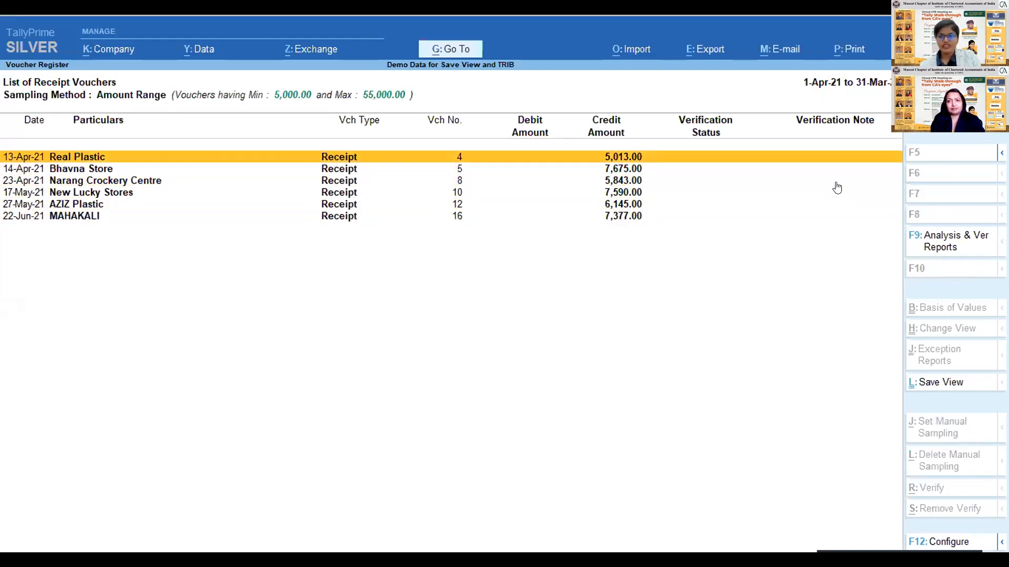
{"action": "left_click", "coordinate": [973, 238]}
{"action": "key", "text": "Escape"}
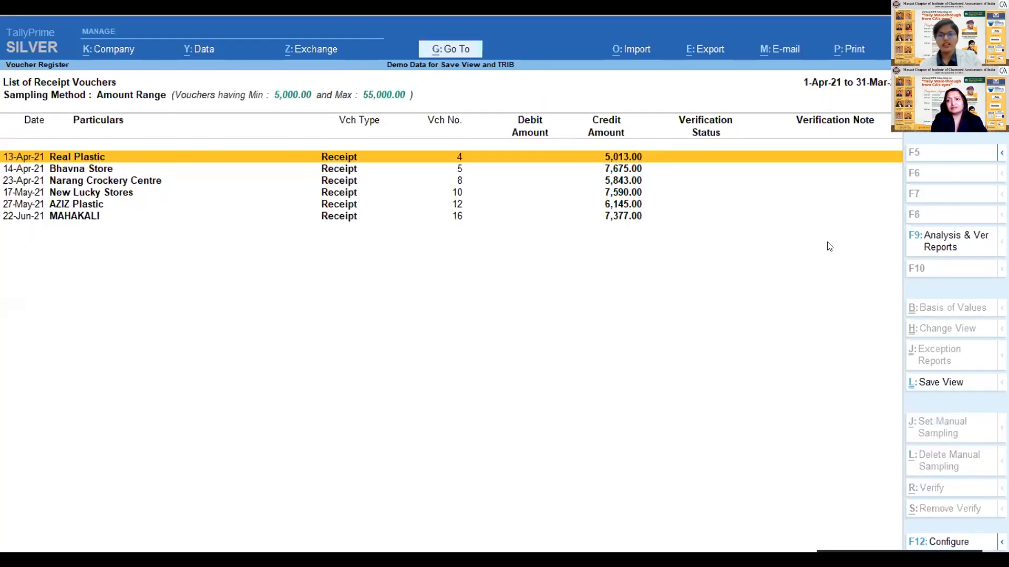
- Set Real Plastic receipt voucher no. 4 to Internal Observation with the note "need proof of this receipt"
{"action": "key", "text": "alt+r"}
{"action": "key", "text": "Down"}
{"action": "key", "text": "Down"}
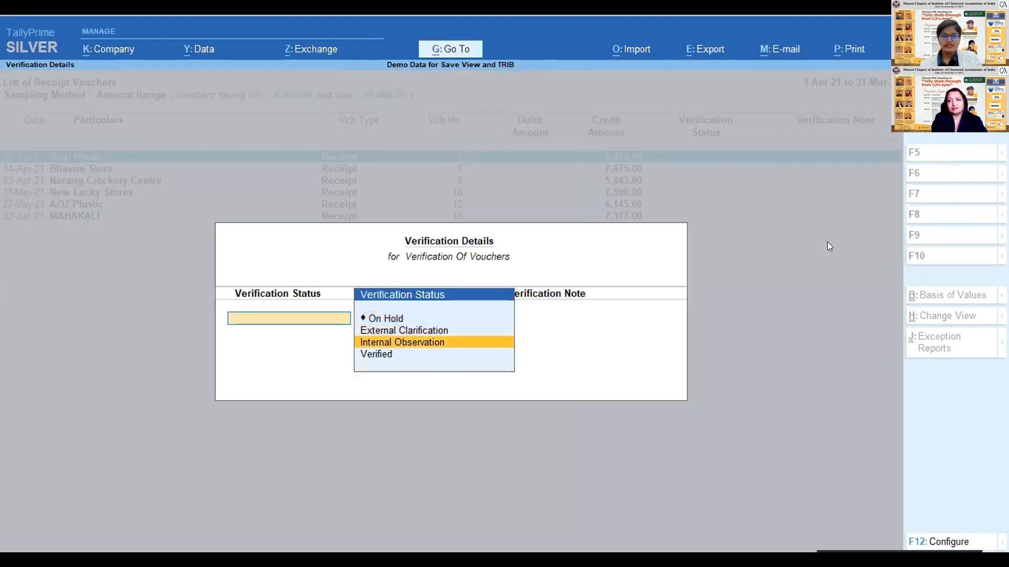
{"action": "key", "text": "Return"}
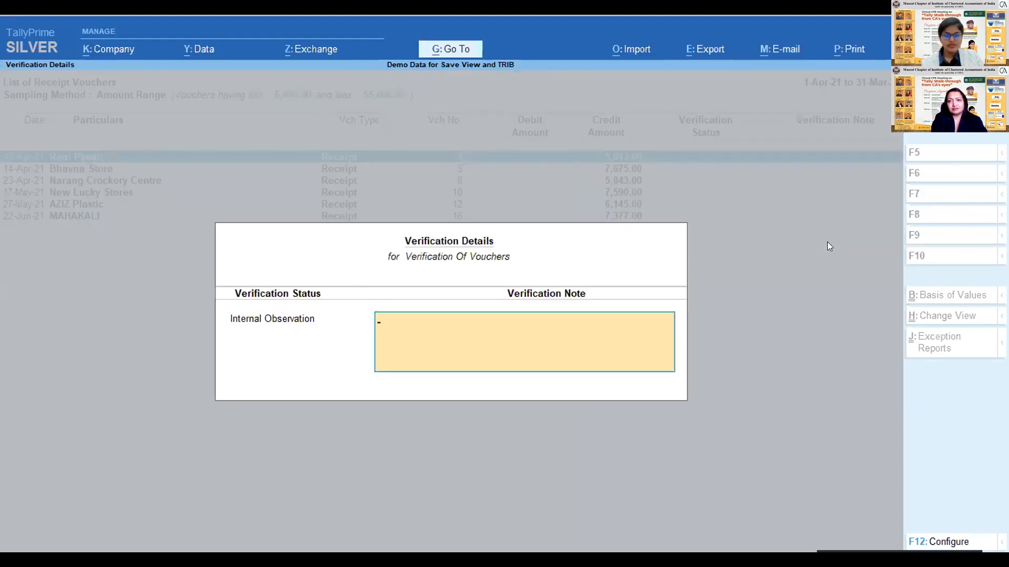
{"action": "type", "text": "need prrof ogf"}
{"action": "key", "text": "BackSpace"}
{"action": "key", "text": "BackSpace"}
{"action": "key", "text": "BackSpace"}
{"action": "key", "text": "BackSpace"}
{"action": "key", "text": "BackSpace"}
{"action": "key", "text": "BackSpace"}
{"action": "key", "text": "BackSpace"}
{"action": "key", "text": "BackSpace"}
{"action": "key", "text": "BackSpace"}
{"action": "type", "text": "oof of this receipt"}
{"action": "key", "text": "Return"}
- Set the verification status of Real Plastic receipt voucher no. 4 to Verified, leaving its note as it is
{"action": "key", "text": "Return"}
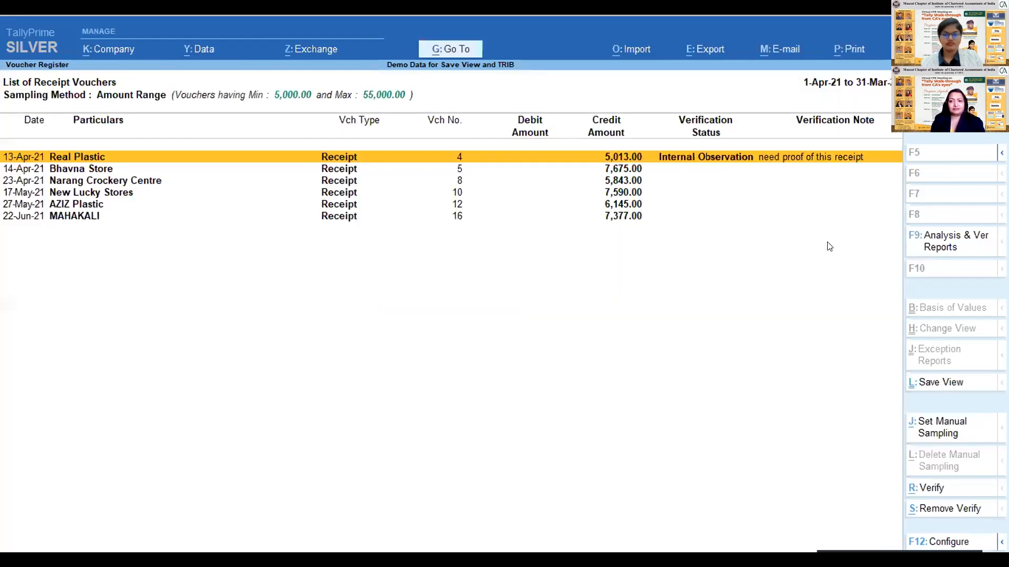
{"action": "key", "text": "alt+r"}
{"action": "key", "text": "Down"}
{"action": "key", "text": "Return"}
{"action": "key", "text": "Return"}
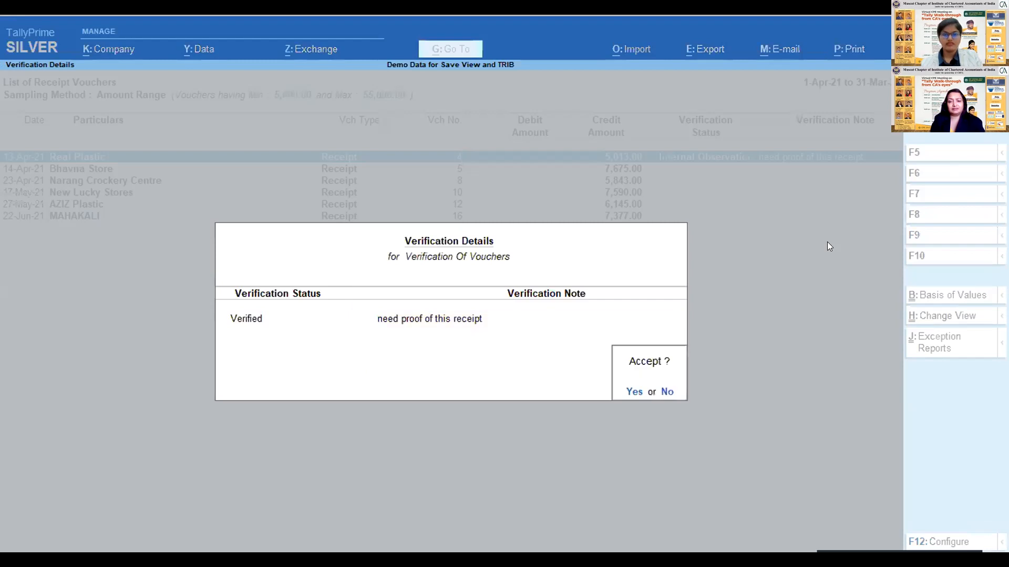
- Set the verification status of Real Plastic receipt voucher no. 4 to On Hold and keep its existing note
{"action": "key", "text": "Return"}
{"action": "key", "text": "alt+r"}
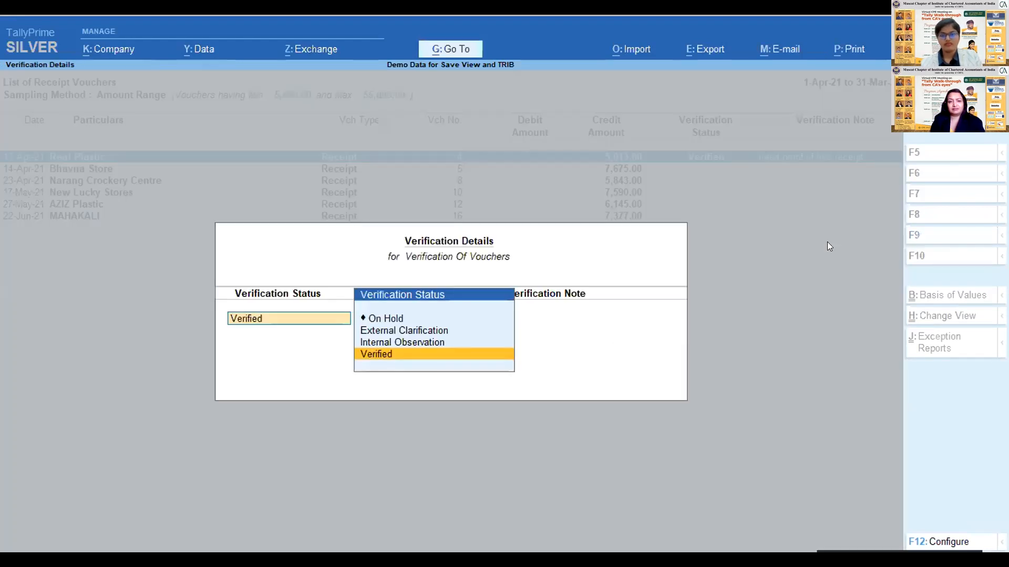
{"action": "key", "text": "Up"}
{"action": "key", "text": "Up"}
{"action": "key", "text": "Up"}
{"action": "key", "text": "Return"}
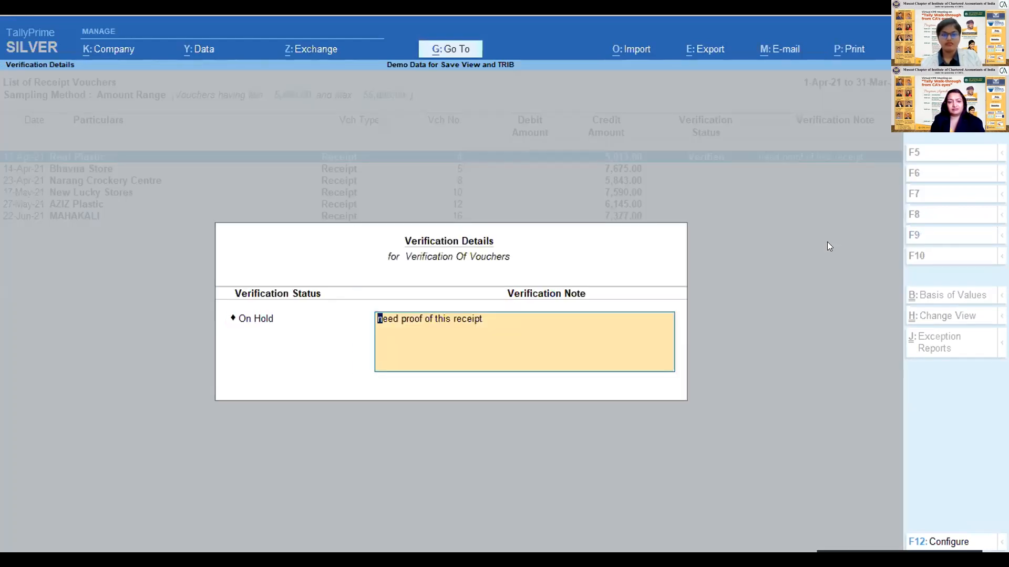
{"action": "key", "text": "Return"}
- Mark New Lucky Stores receipt voucher no. 10 as Verified without a verification note
{"action": "key", "text": "Return"}
{"action": "key", "text": "Down"}
{"action": "key", "text": "Down"}
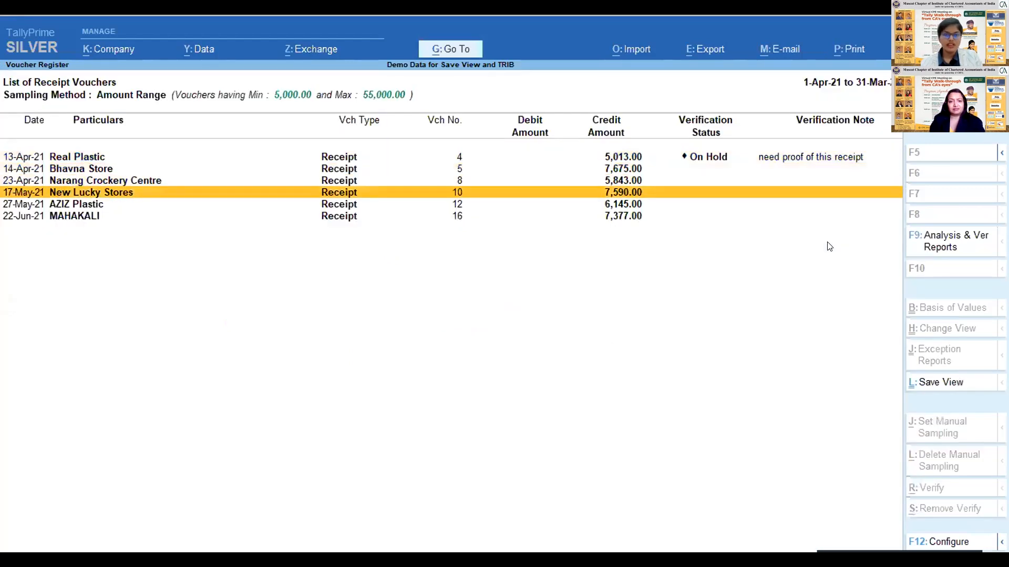
{"action": "key", "text": "alt+r"}
{"action": "key", "text": "Down"}
{"action": "key", "text": "Down"}
{"action": "key", "text": "Down"}
{"action": "key", "text": "Return"}
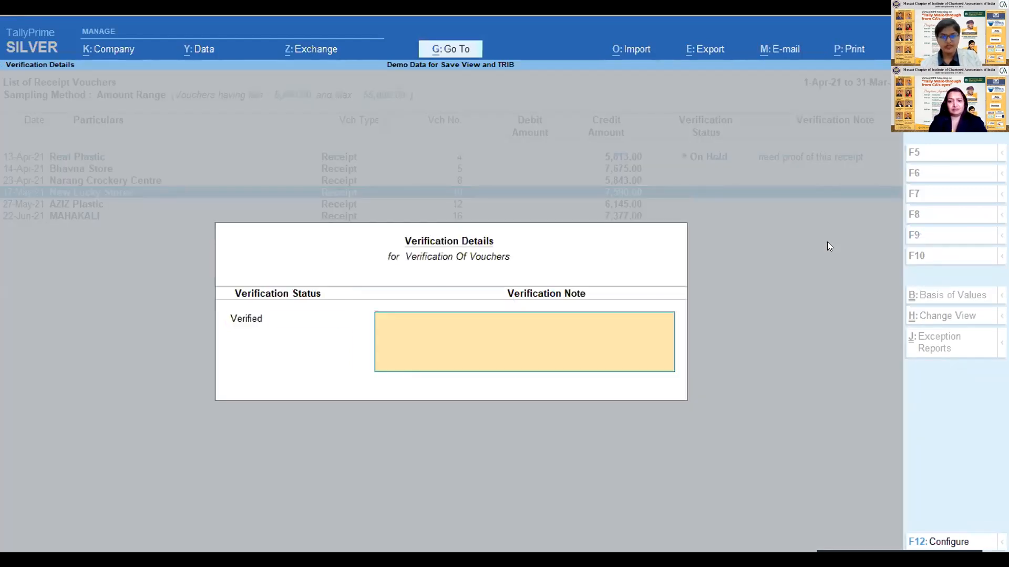
- Mark AZIZ Plastic receipt voucher no. 12 as Verified with the verification note left blank
{"action": "key", "text": "Return"}
{"action": "key", "text": "Return"}
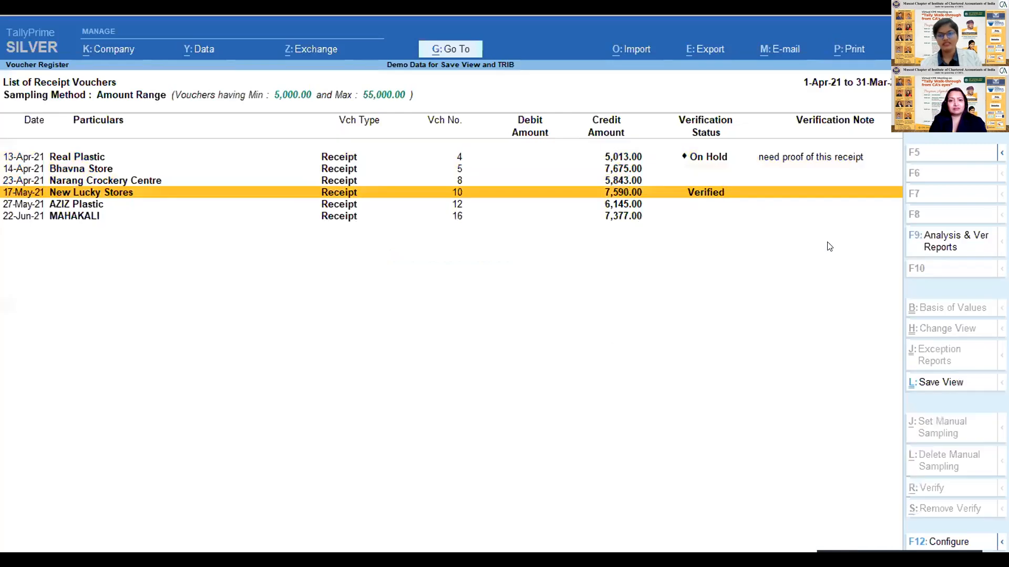
{"action": "key", "text": "alt+r"}
{"action": "key", "text": "Down"}
{"action": "key", "text": "Down"}
{"action": "key", "text": "Down"}
{"action": "key", "text": "Return"}
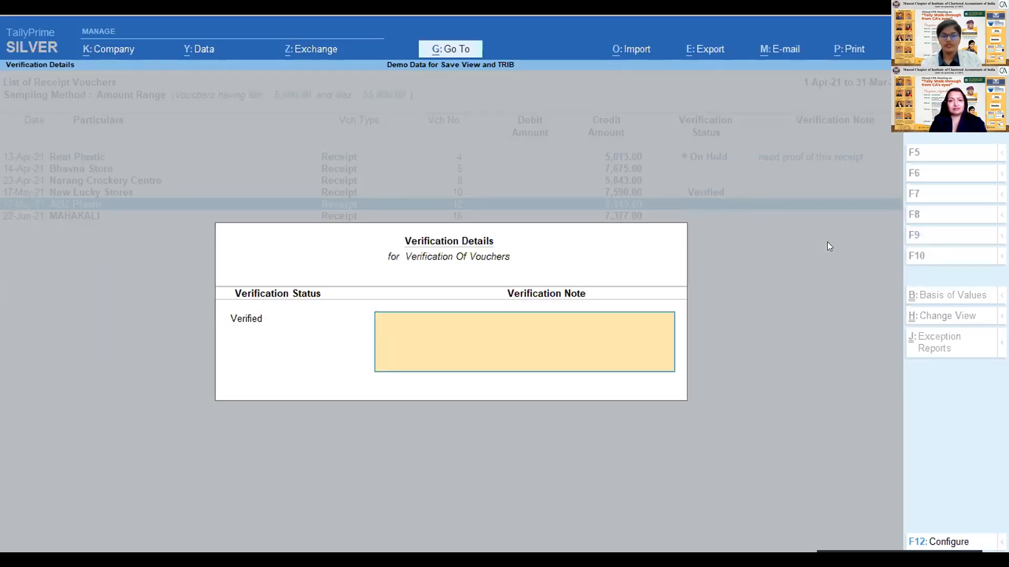
{"action": "key", "text": "Return"}
{"action": "key", "text": "Return"}
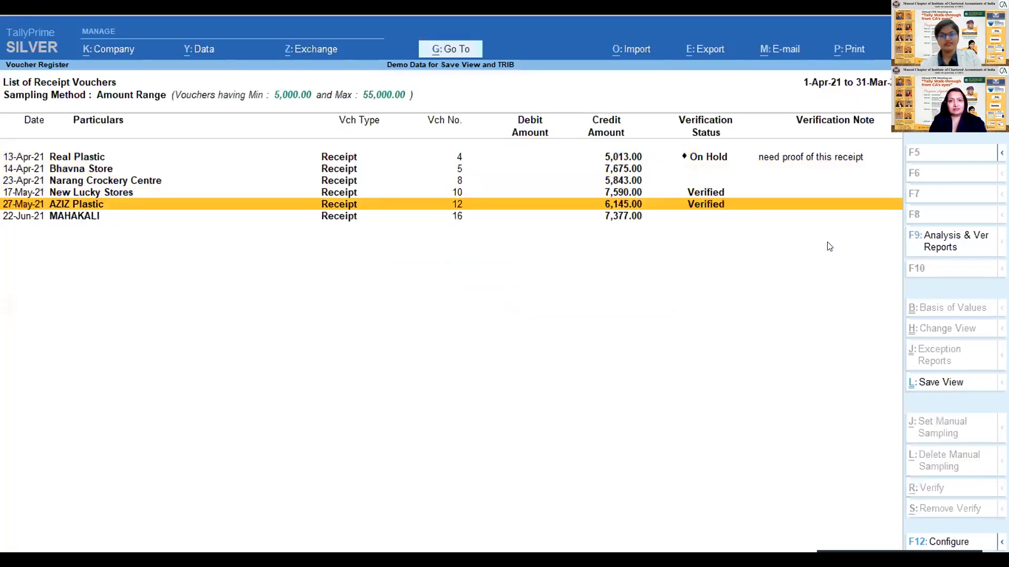
- Go back up the Receipt voucher list, review the voucher types in Verification of Vouchers and return to the overall Verification summary
{"action": "key", "text": "Up"}
{"action": "key", "text": "Up"}
{"action": "key", "text": "Up"}
{"action": "key", "text": "Up"}
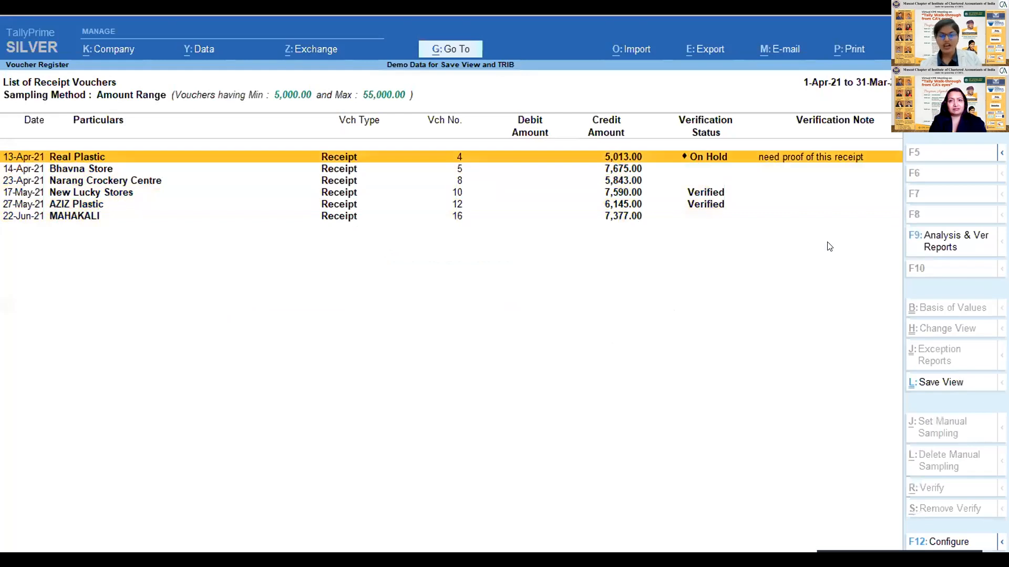
{"action": "key", "text": "Escape"}
{"action": "key", "text": "Down"}
{"action": "key", "text": "Down"}
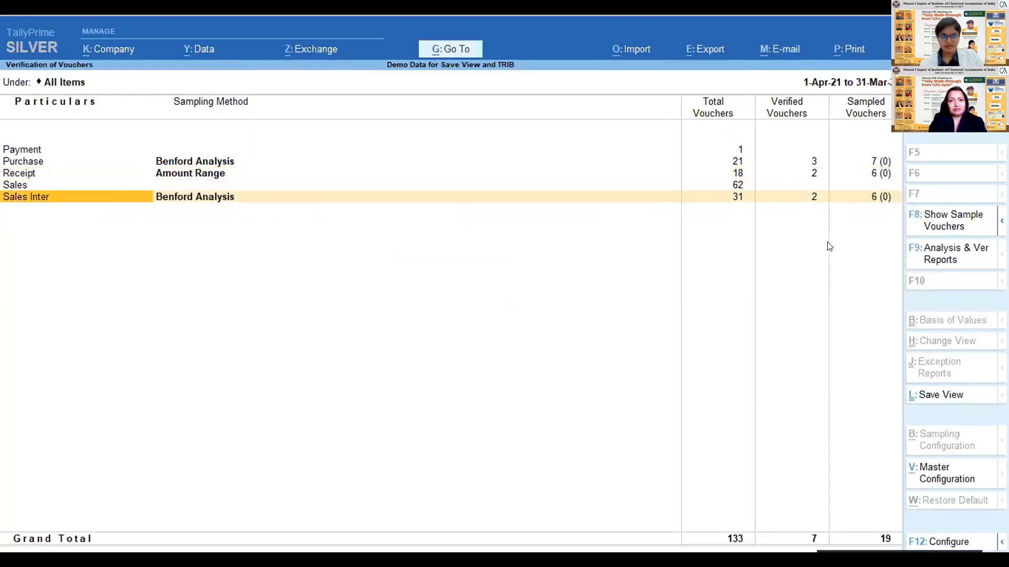
{"action": "key", "text": "Escape"}
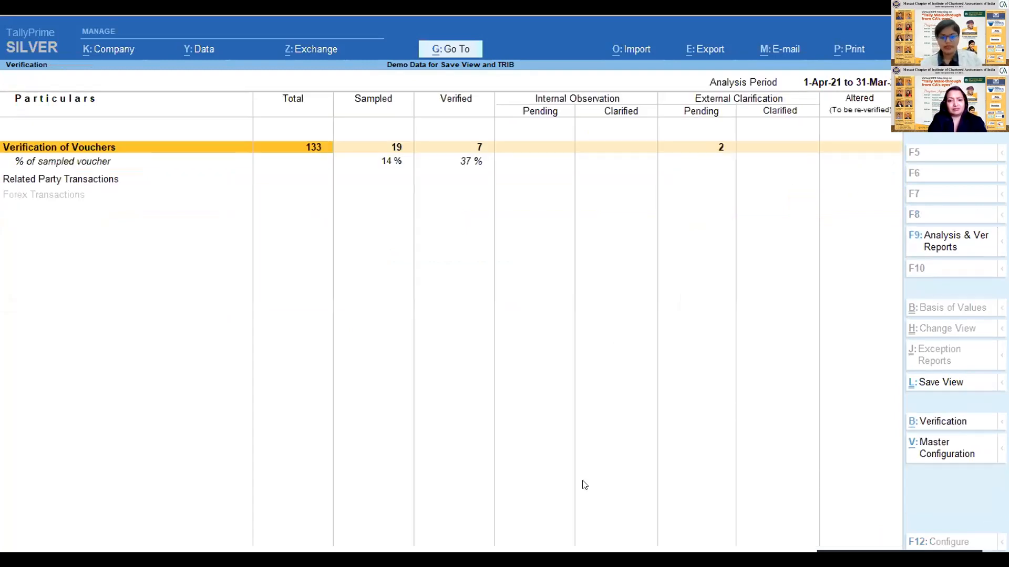
- Leave the Verification summary and switch to the TallyPrime presentation in PowerPoint
{"action": "key", "text": "alt+g"}
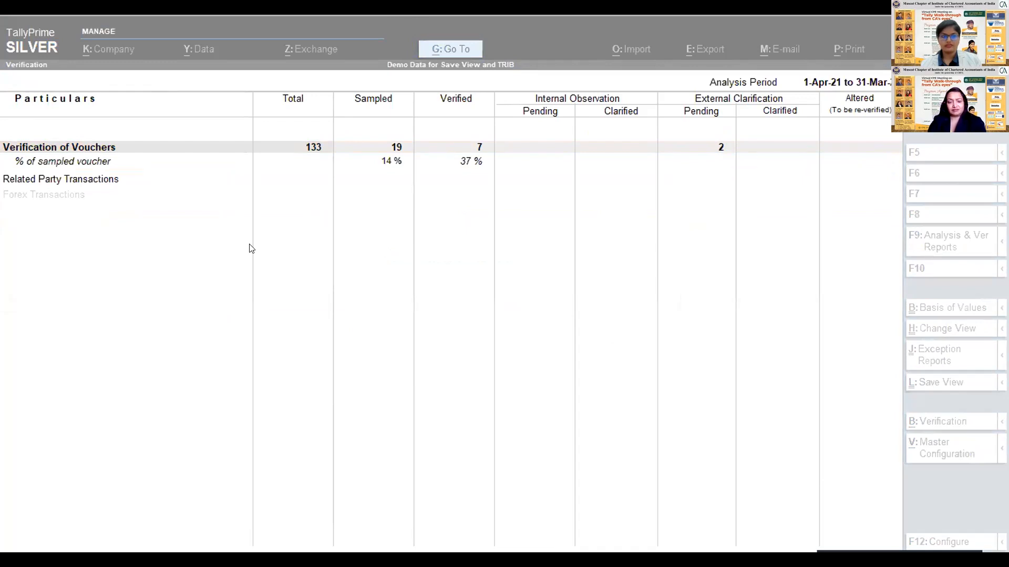
{"action": "key", "text": "alt+Tab"}
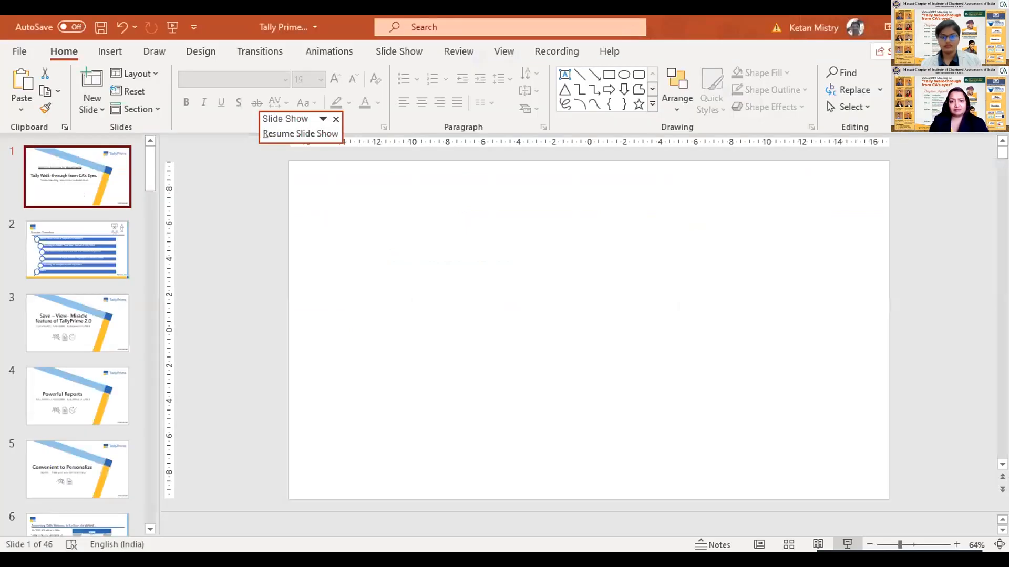
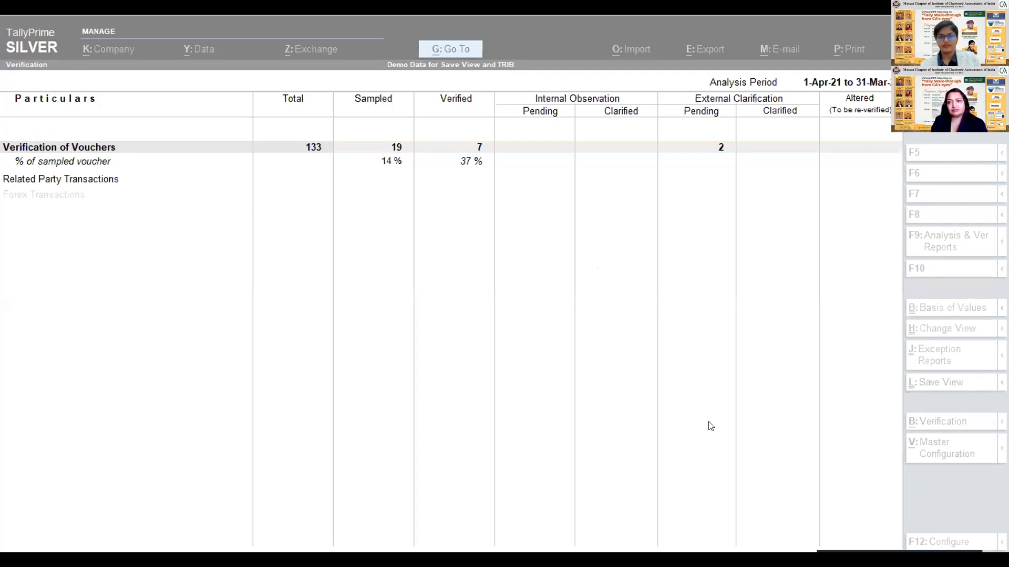
- Return to TallyPrime and leave the Verification report, going back to the Gateway of Tally
{"action": "left_click", "coordinate": [265, 224]}
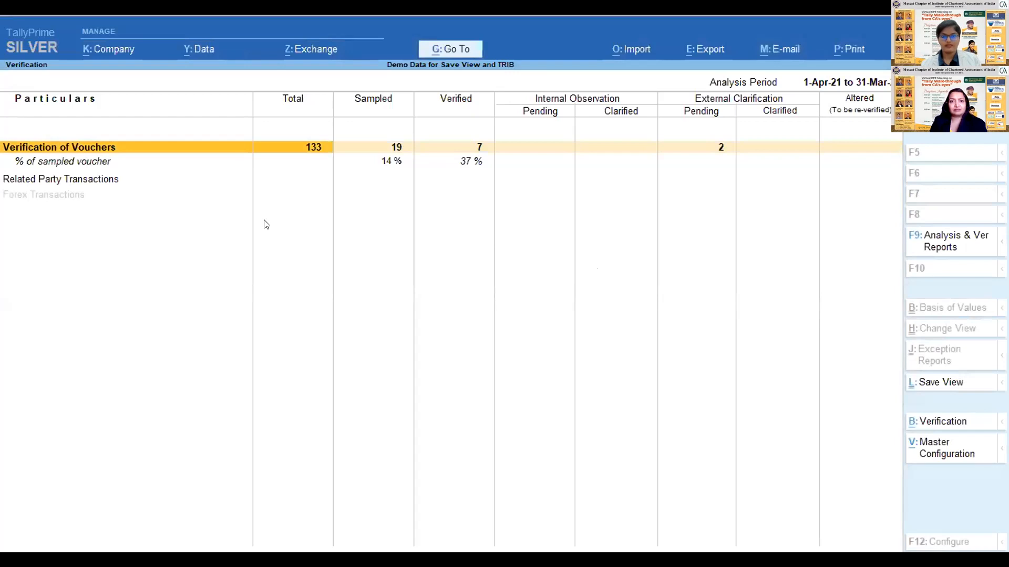
{"action": "left_click", "coordinate": [961, 443]}
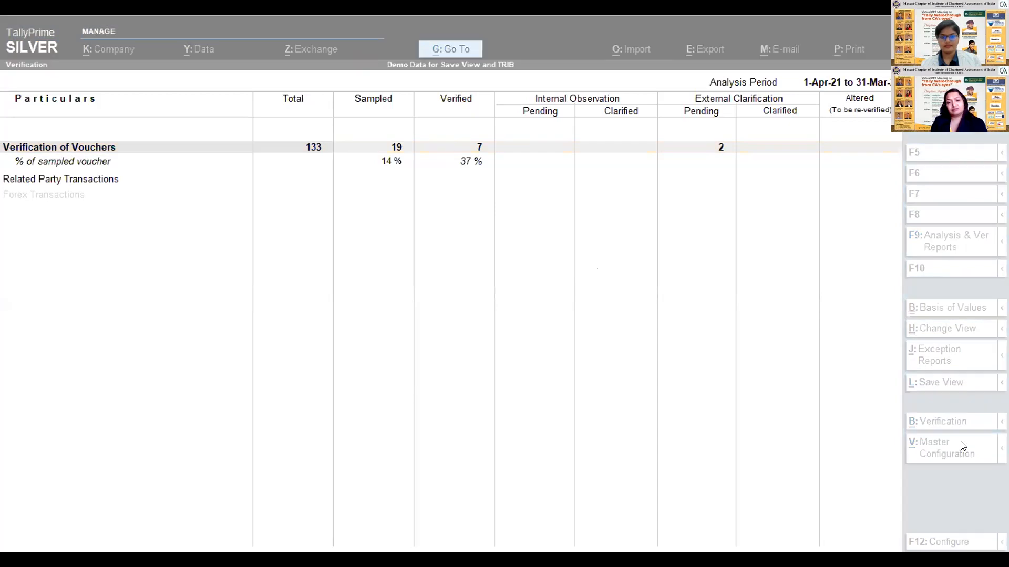
{"action": "left_click", "coordinate": [562, 386]}
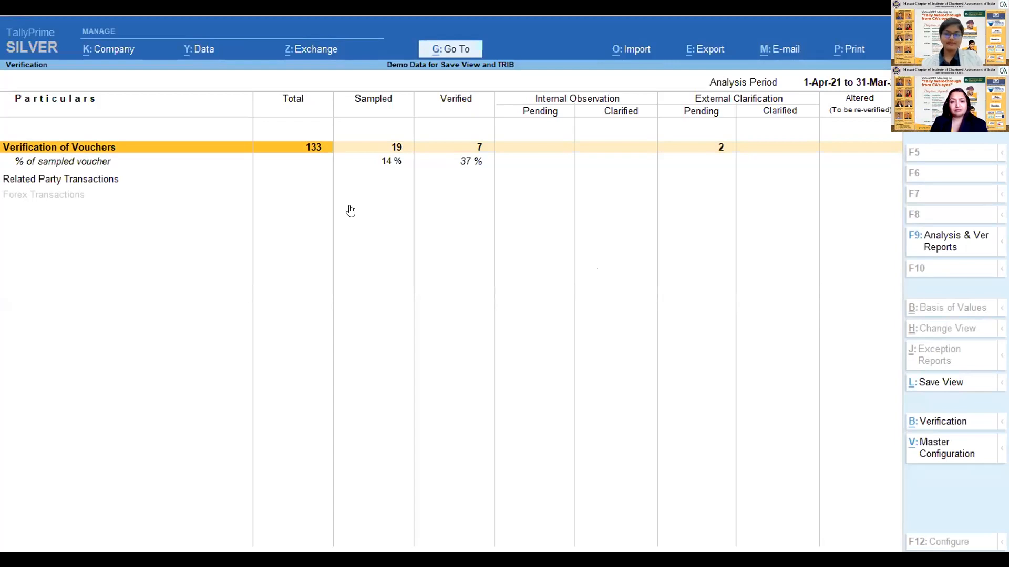
{"action": "key", "text": "Escape"}
{"action": "key", "text": "Up"}
{"action": "key", "text": "Escape"}
{"action": "key", "text": "Escape"}
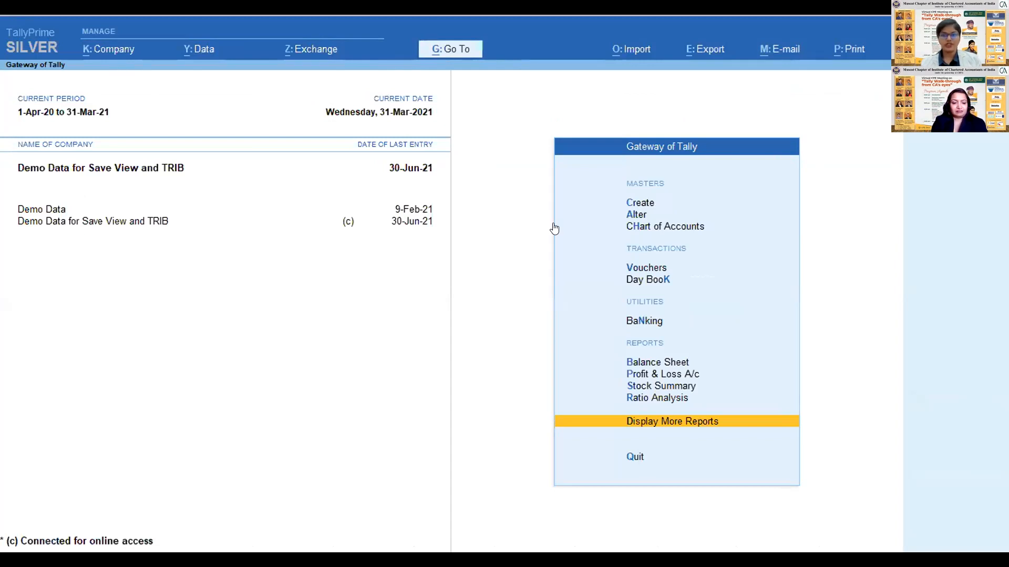
{"action": "left_click", "coordinate": [94, 49]}
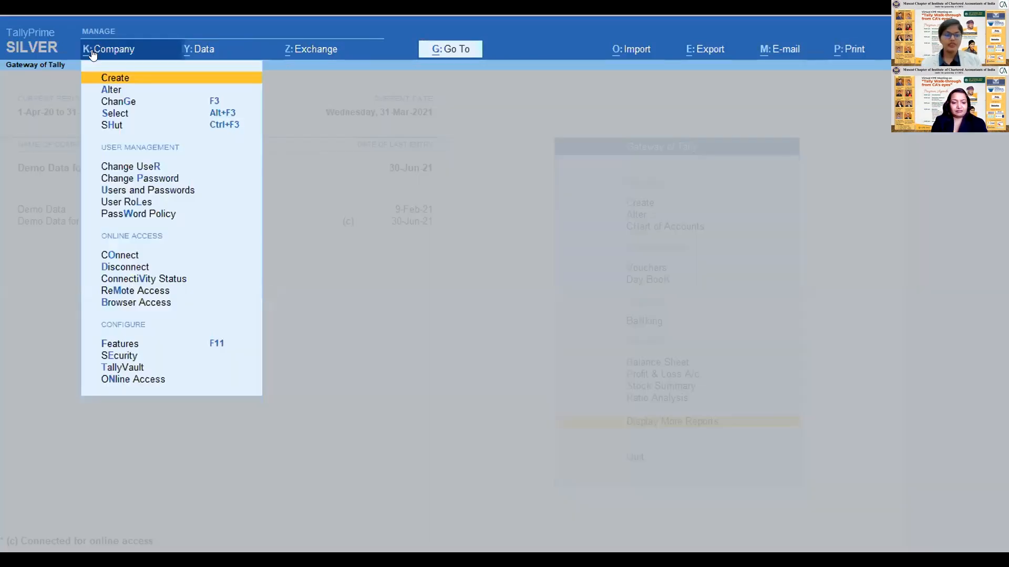
{"action": "left_click", "coordinate": [513, 274]}
{"action": "key", "text": "Down"}
{"action": "key", "text": "Up"}
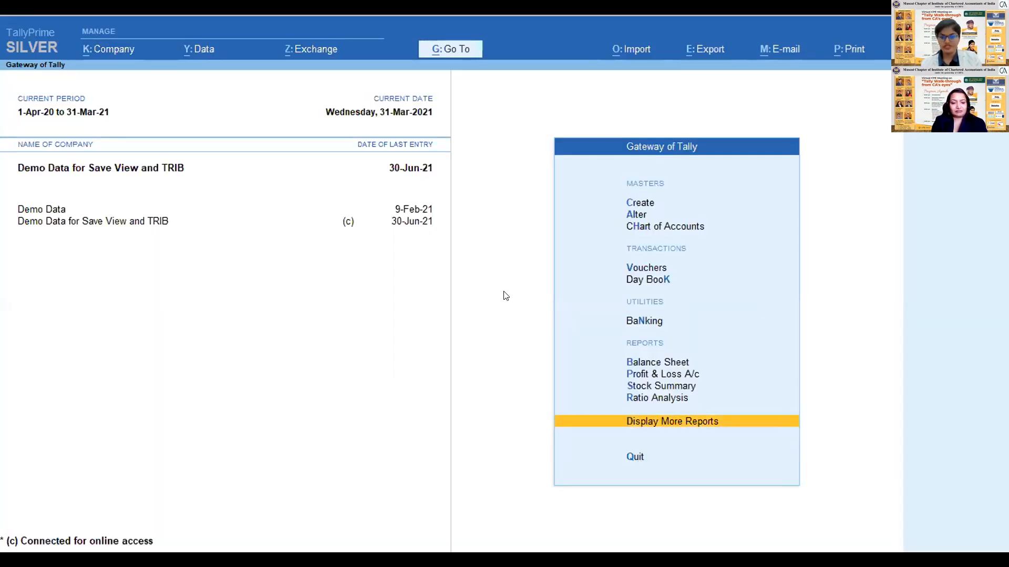
{"action": "key", "text": "Escape"}
{"action": "key", "text": "Escape"}
{"action": "key", "text": "Down"}
{"action": "key", "text": "Down"}
{"action": "key", "text": "Down"}
{"action": "key", "text": "Down"}
{"action": "key", "text": "Down"}
{"action": "key", "text": "Down"}
{"action": "key", "text": "Down"}
{"action": "key", "text": "Down"}
{"action": "key", "text": "Down"}
{"action": "key", "text": "Down"}
{"action": "key", "text": "Down"}
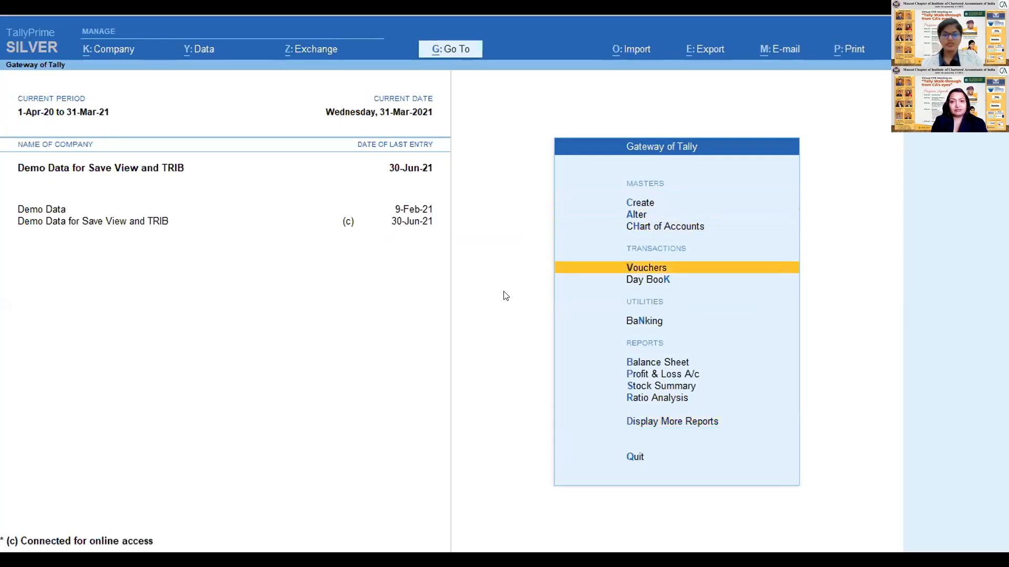
{"action": "key", "text": "Up"}
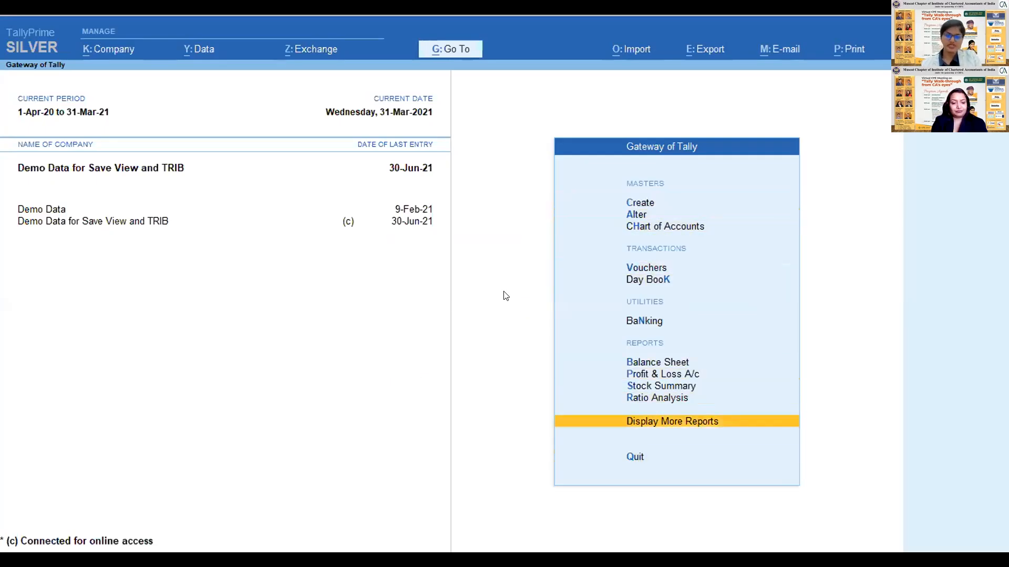
- Open the Exception Reports list under Display More Reports
{"action": "key", "text": "Return"}
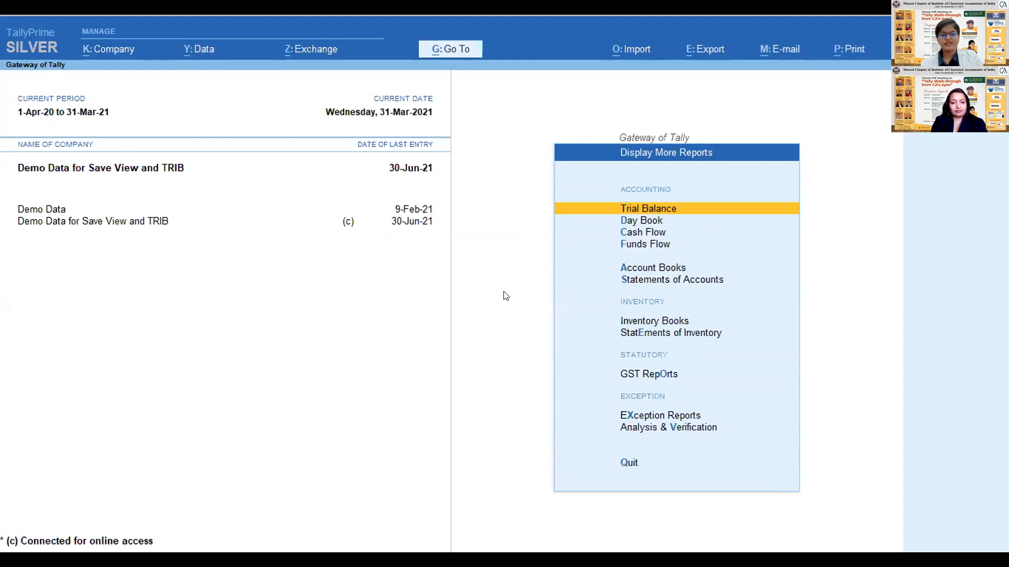
{"action": "key", "text": "Down"}
{"action": "key", "text": "Down"}
{"action": "key", "text": "Down"}
{"action": "key", "text": "Down"}
{"action": "key", "text": "Down"}
{"action": "key", "text": "Down"}
{"action": "key", "text": "Down"}
{"action": "key", "text": "Down"}
{"action": "key", "text": "Down"}
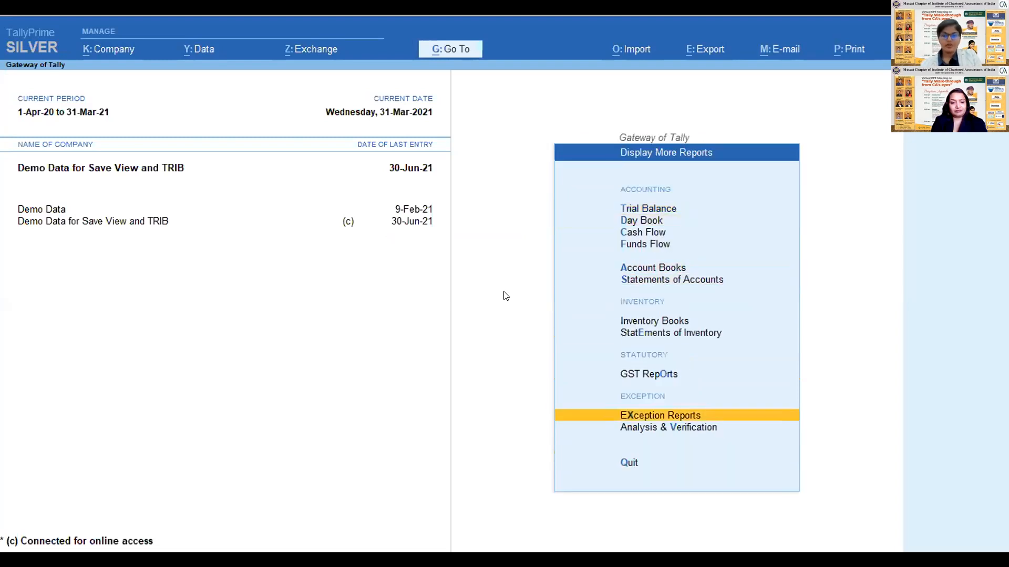
{"action": "key", "text": "Return"}
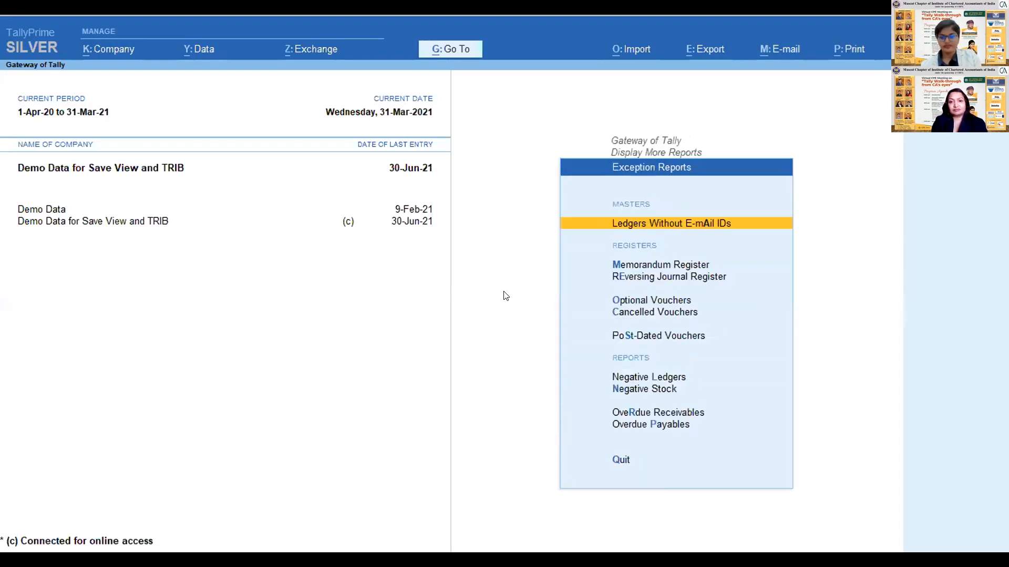
- Open the Optional Vouchers exception report and return to the Exception Reports list
{"action": "key", "text": "Down"}
{"action": "key", "text": "Down"}
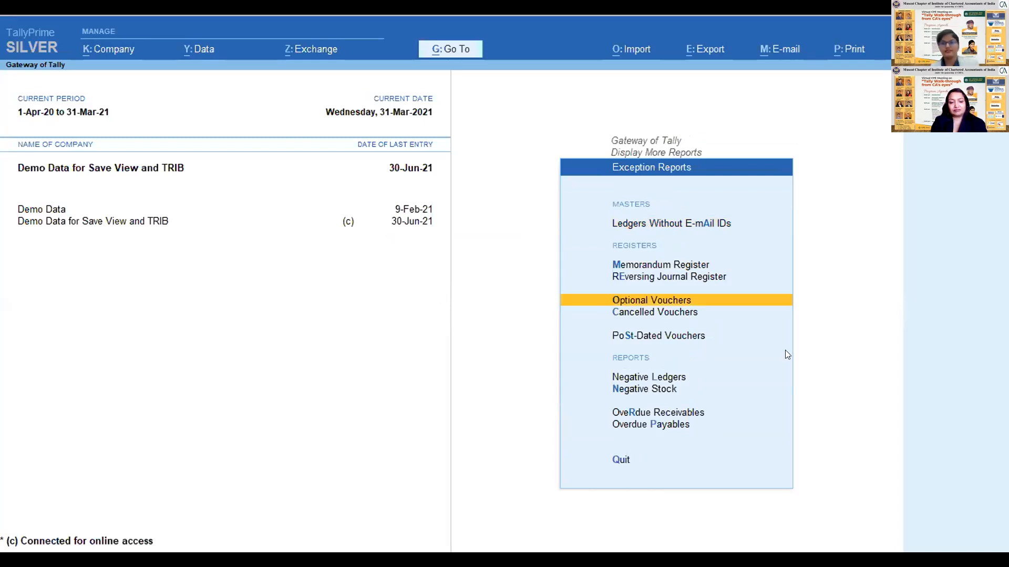
{"action": "key", "text": "Return"}
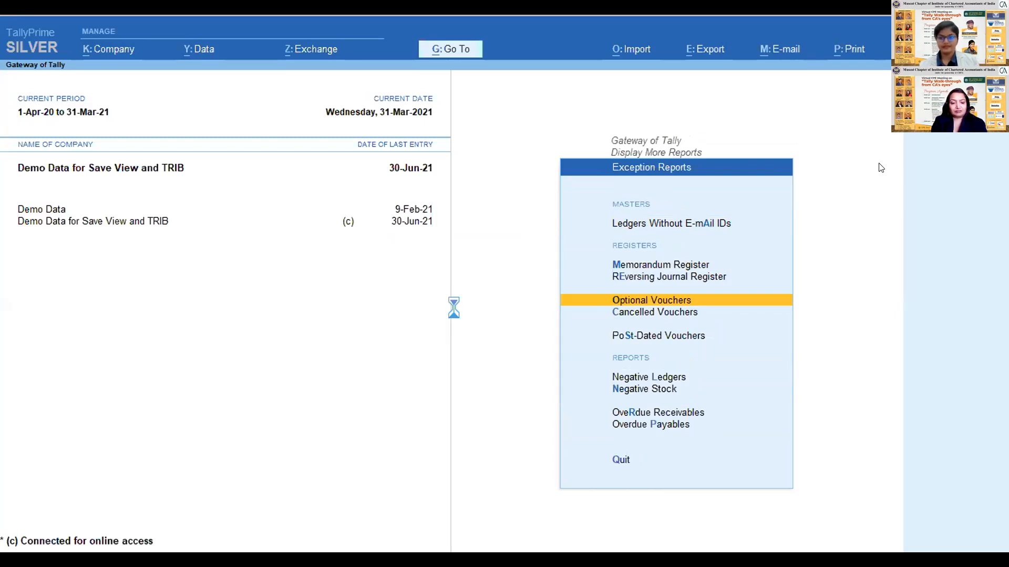
{"action": "key", "text": "Up"}
{"action": "key", "text": "Up"}
{"action": "key", "text": "Up"}
{"action": "key", "text": "Up"}
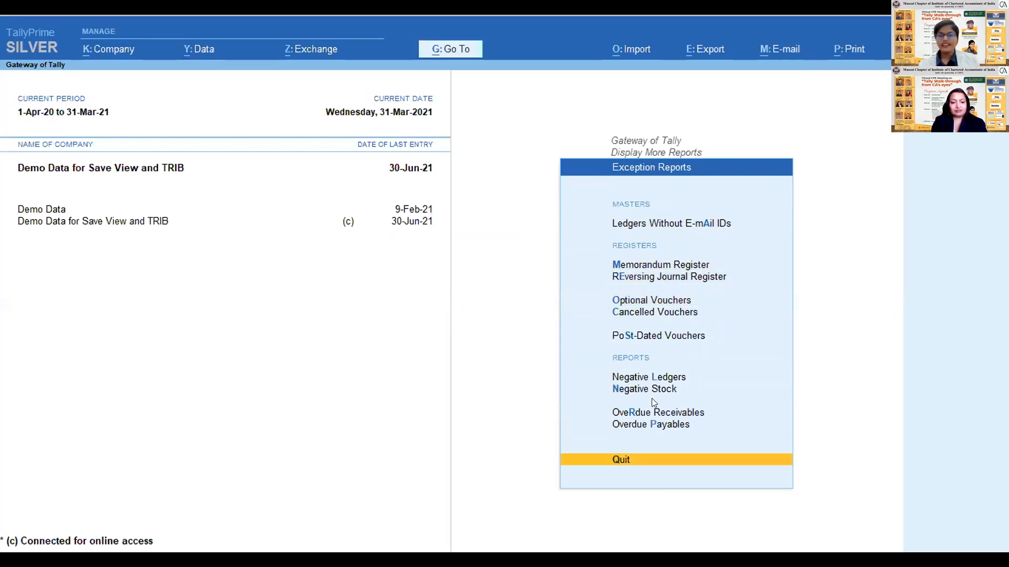
- Look through the register entries in Exception Reports, from Reversing Journal Register to Post-Dated Vouchers
{"action": "key", "text": "Down"}
{"action": "key", "text": "Down"}
{"action": "key", "text": "Down"}
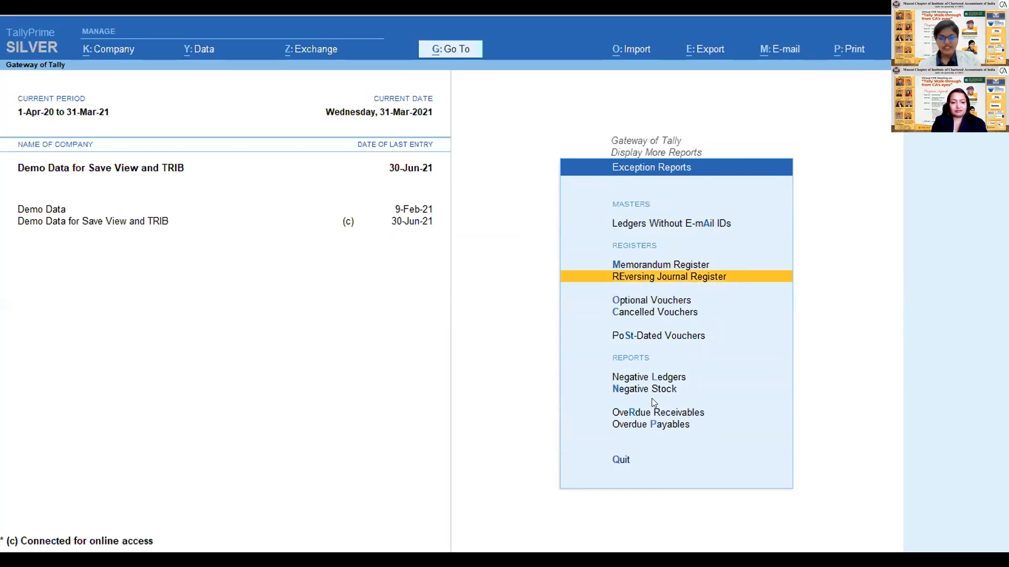
{"action": "key", "text": "Down"}
{"action": "key", "text": "Down"}
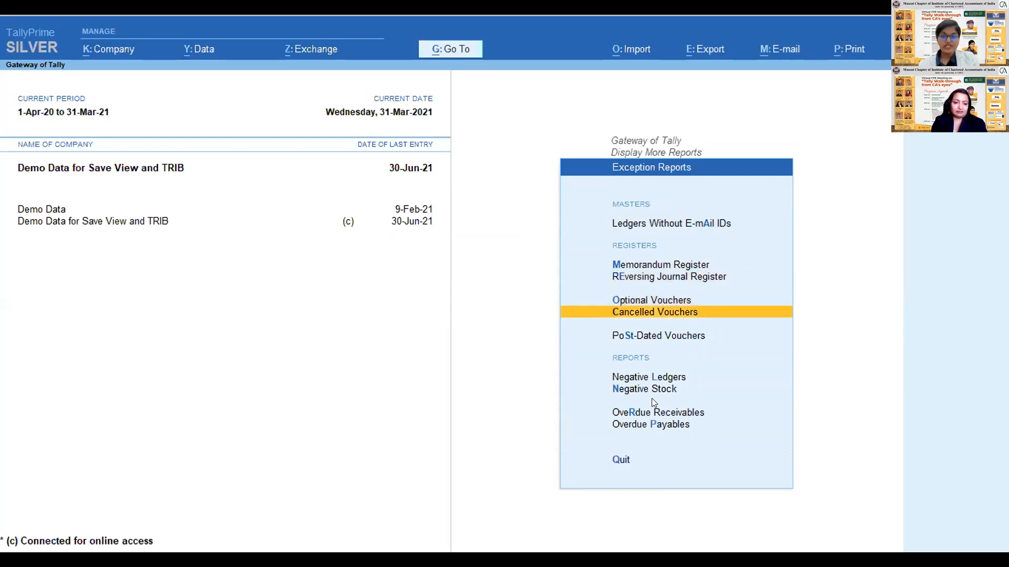
{"action": "key", "text": "Down"}
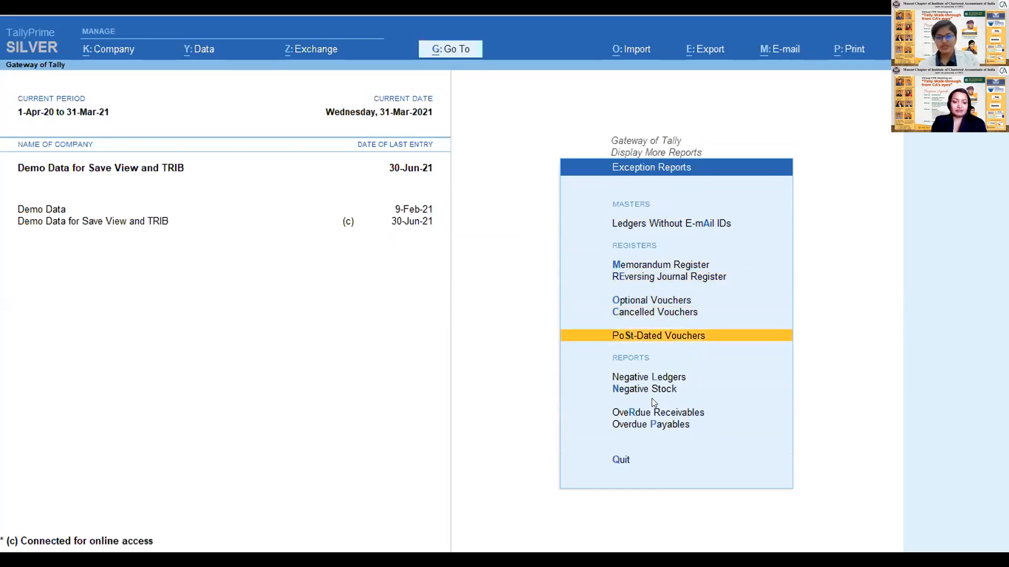
{"action": "key", "text": "Up"}
{"action": "key", "text": "Up"}
{"action": "key", "text": "Down"}
{"action": "key", "text": "Up"}
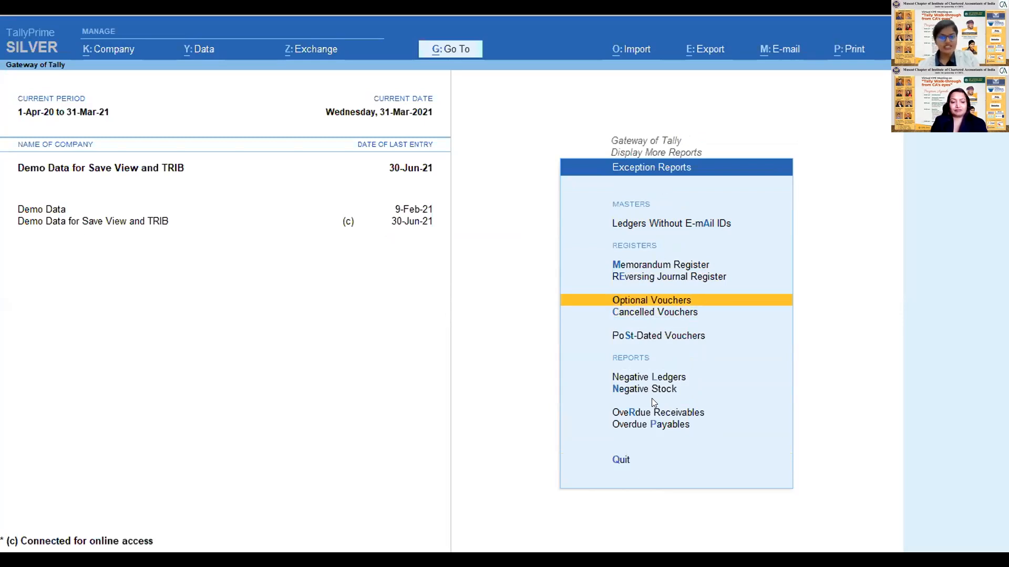
- View the Negative Ledgers report and its export options, and return to the Exception Reports list
{"action": "key", "text": "Down"}
{"action": "key", "text": "Down"}
{"action": "key", "text": "Down"}
{"action": "key", "text": "Down"}
{"action": "key", "text": "Up"}
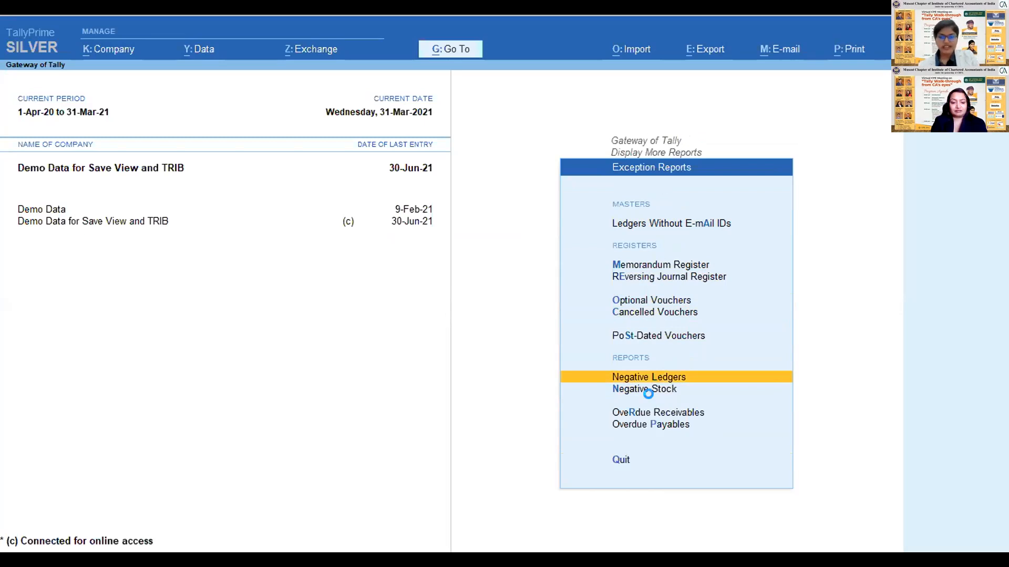
{"action": "key", "text": "Return"}
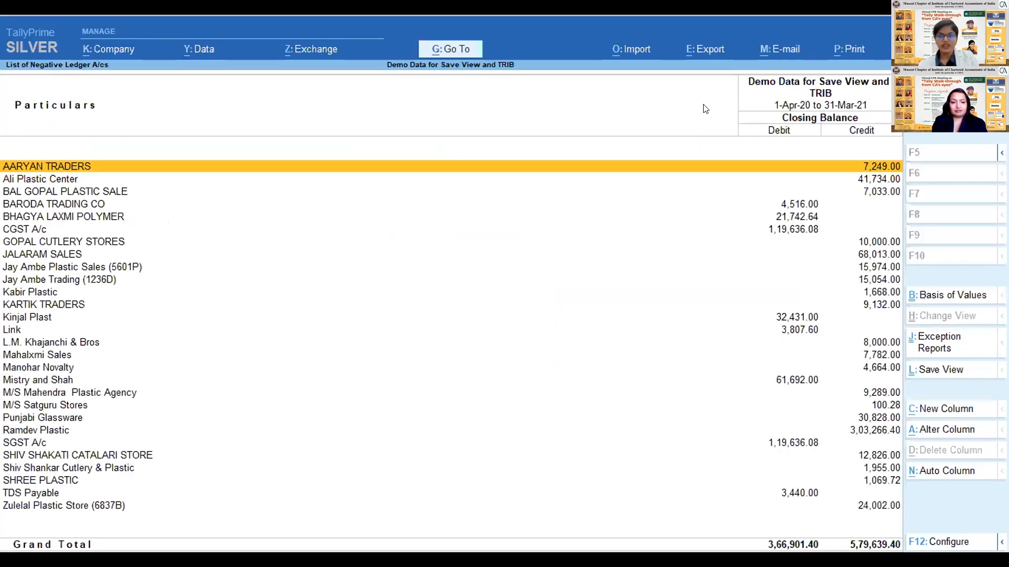
{"action": "left_click", "coordinate": [690, 48]}
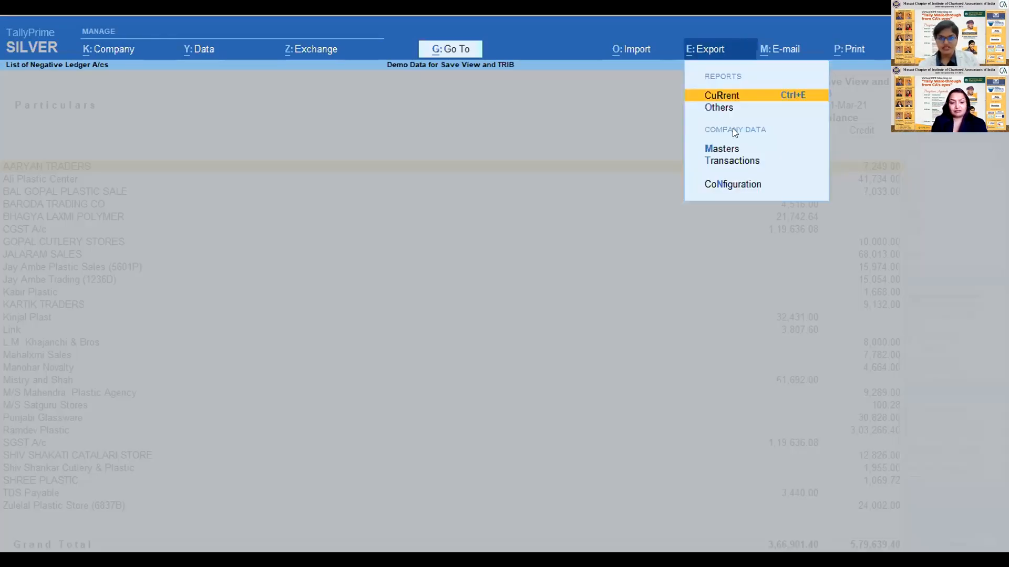
{"action": "key", "text": "Escape"}
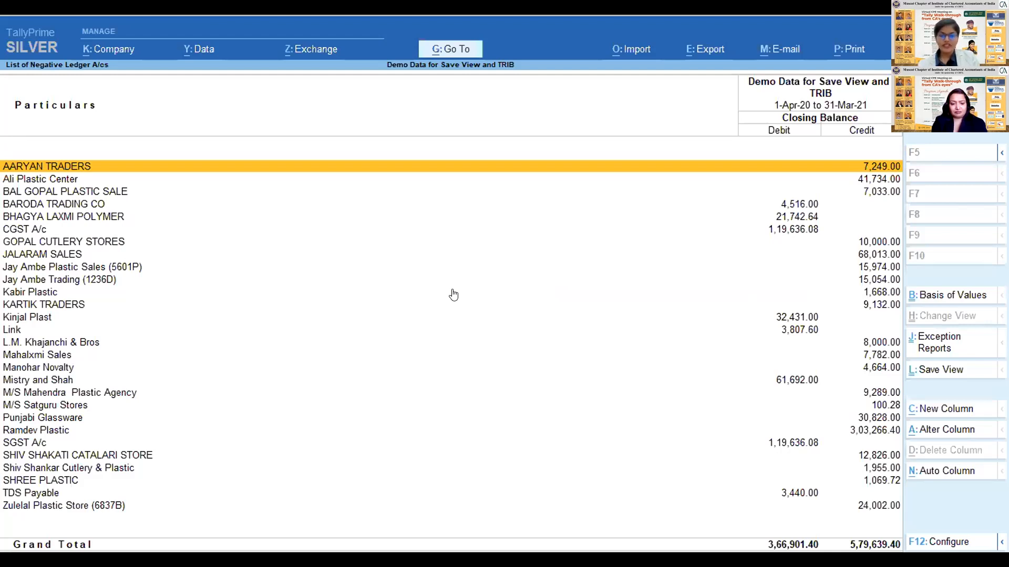
{"action": "key", "text": "Escape"}
- Look through the Negative Stock, Overdue Receivables and Overdue Payables entries in Exception Reports
{"action": "key", "text": "Down"}
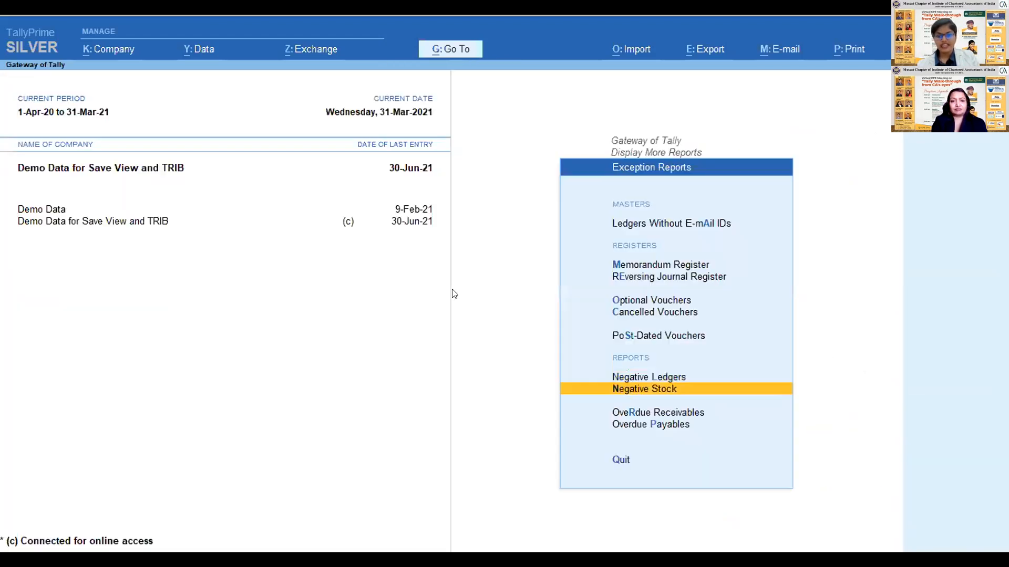
{"action": "key", "text": "Down"}
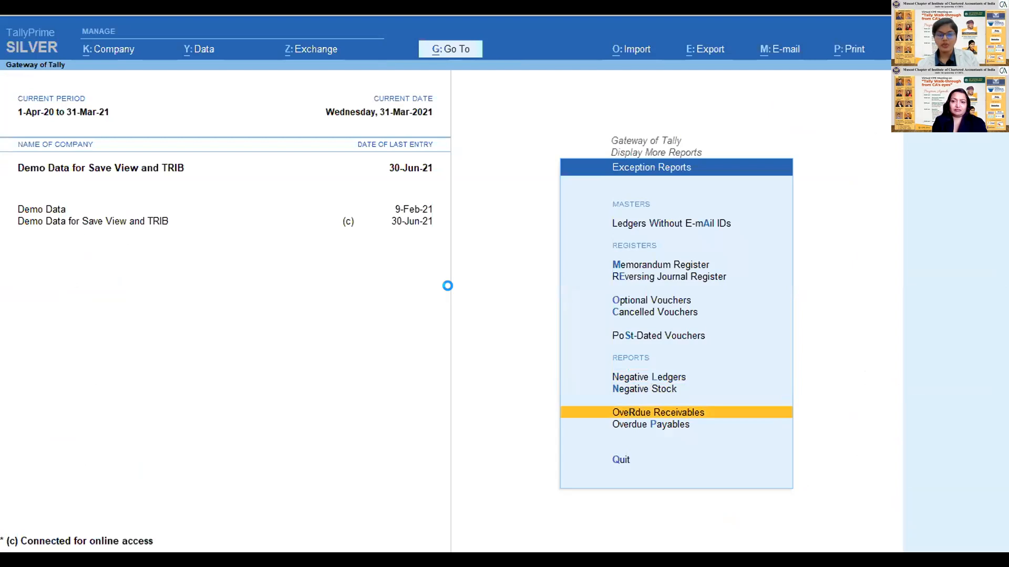
{"action": "key", "text": "Escape"}
{"action": "key", "text": "Up"}
{"action": "key", "text": "Up"}
{"action": "key", "text": "Down"}
{"action": "key", "text": "Down"}
{"action": "key", "text": "Down"}
{"action": "key", "text": "Down"}
{"action": "key", "text": "Down"}
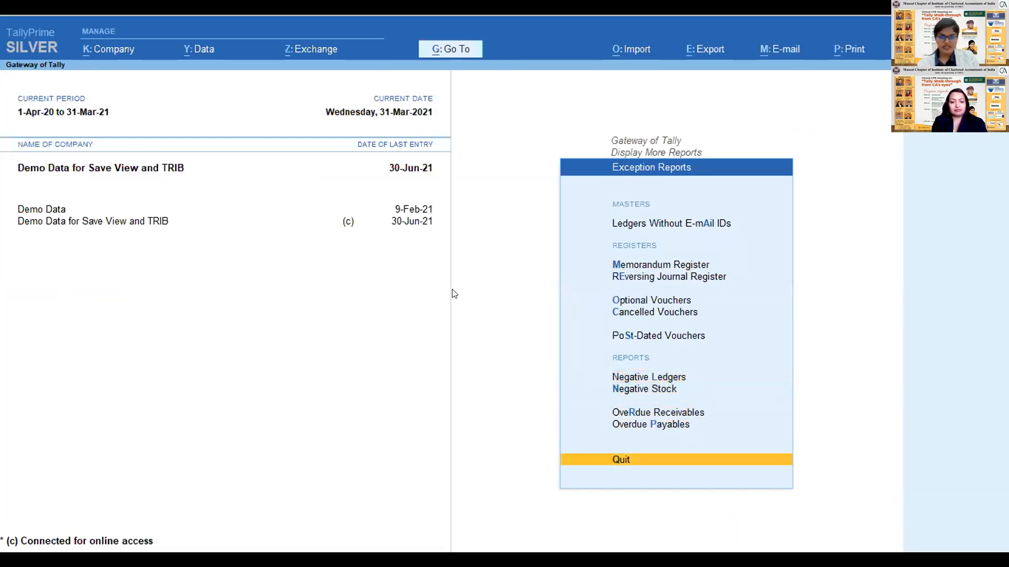
{"action": "key", "text": "Down"}
{"action": "key", "text": "Up"}
{"action": "key", "text": "Down"}
- Review the Optional Vouchers, Cancelled Vouchers and Overdue Receivables entries in the Exception Reports list
{"action": "key", "text": "Down"}
{"action": "key", "text": "Down"}
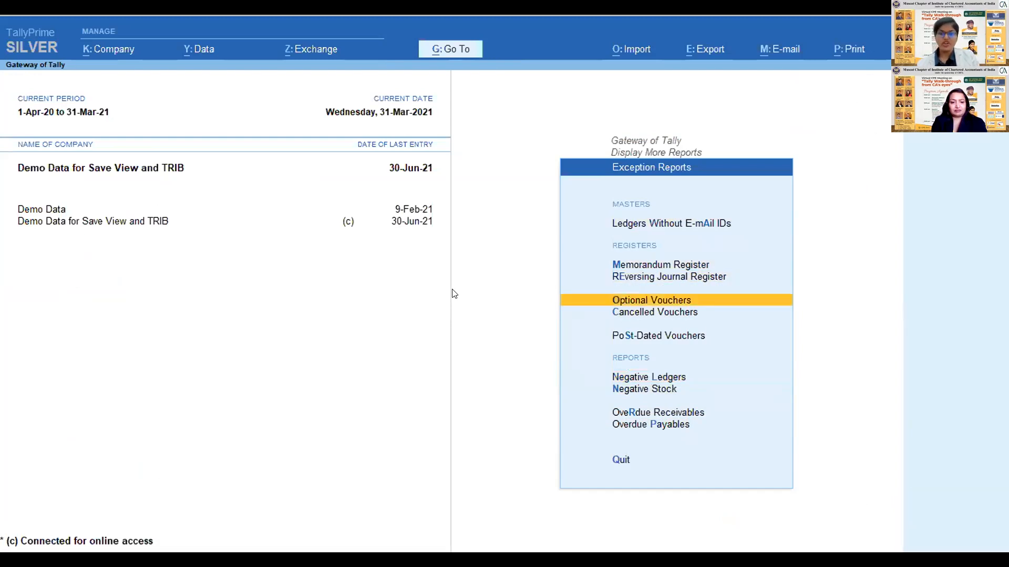
{"action": "key", "text": "Return"}
{"action": "key", "text": "Escape"}
{"action": "key", "text": "Down"}
{"action": "key", "text": "Down"}
{"action": "key", "text": "Down"}
{"action": "key", "text": "Down"}
{"action": "key", "text": "Down"}
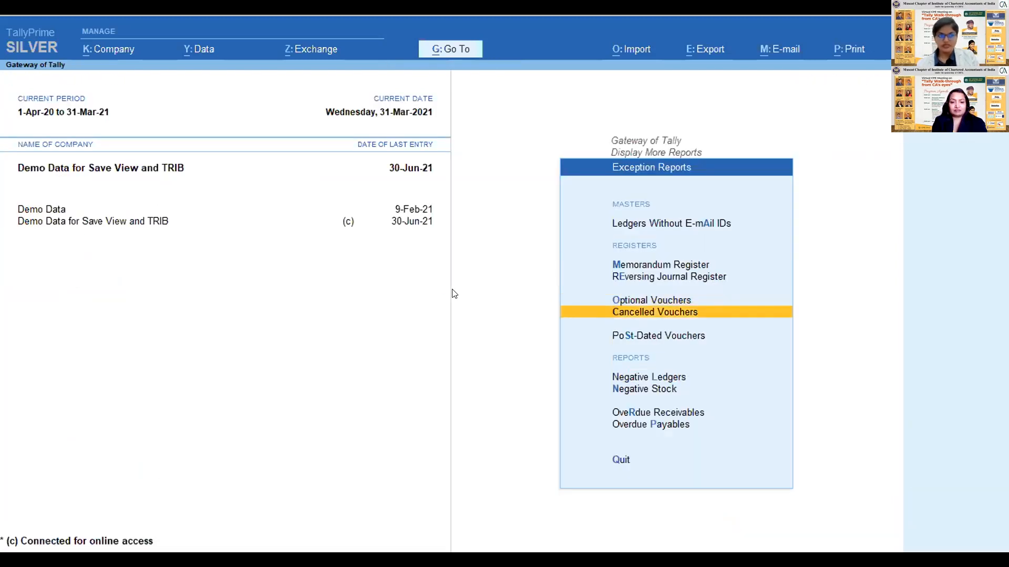
{"action": "key", "text": "Up"}
{"action": "key", "text": "Down"}
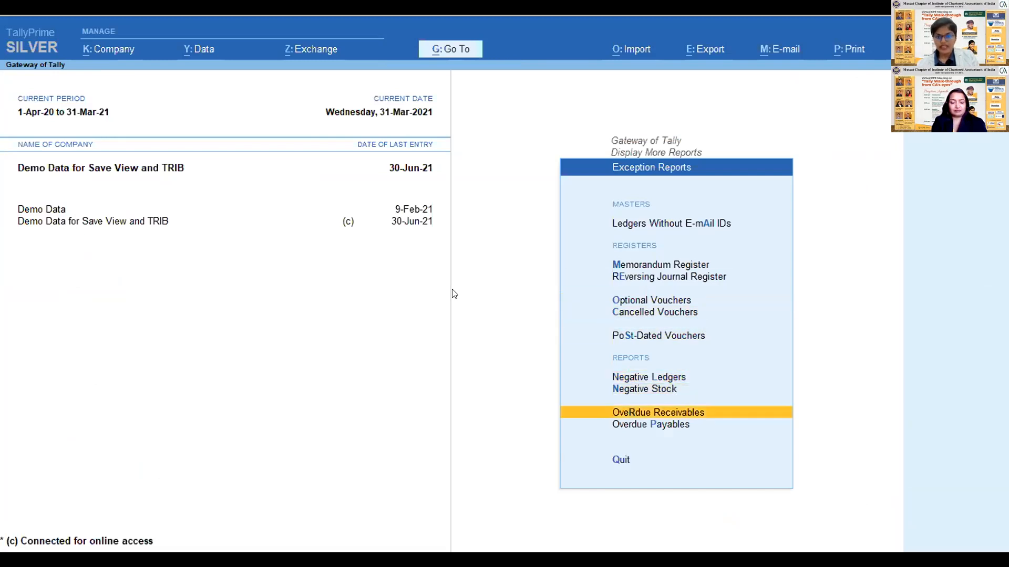
{"action": "key", "text": "Up"}
{"action": "key", "text": "Up"}
{"action": "key", "text": "Up"}
{"action": "key", "text": "Up"}
{"action": "key", "text": "Up"}
{"action": "key", "text": "Up"}
{"action": "key", "text": "Up"}
{"action": "key", "text": "Up"}
{"action": "key", "text": "Up"}
{"action": "key", "text": "Up"}
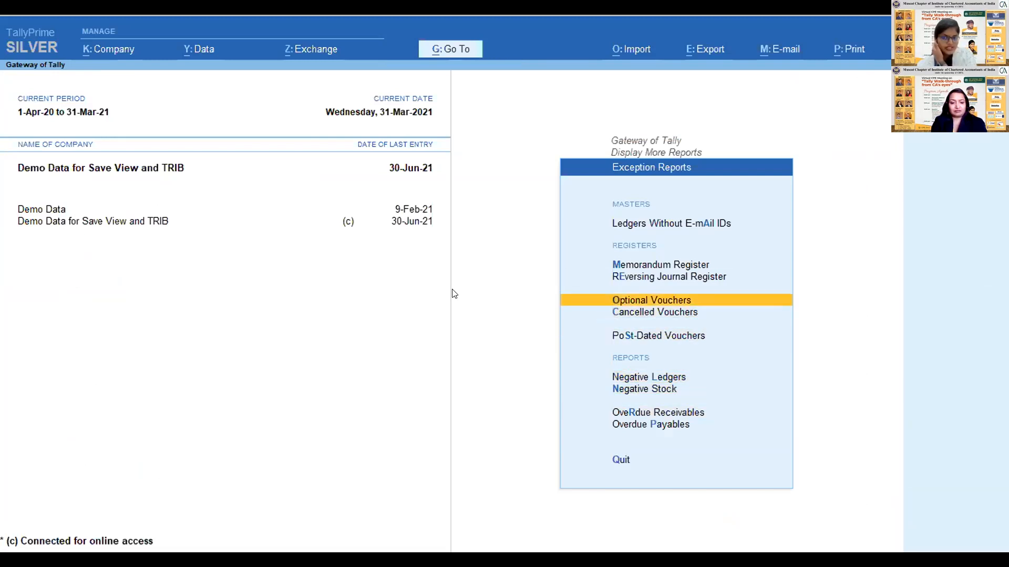
{"action": "key", "text": "Down"}
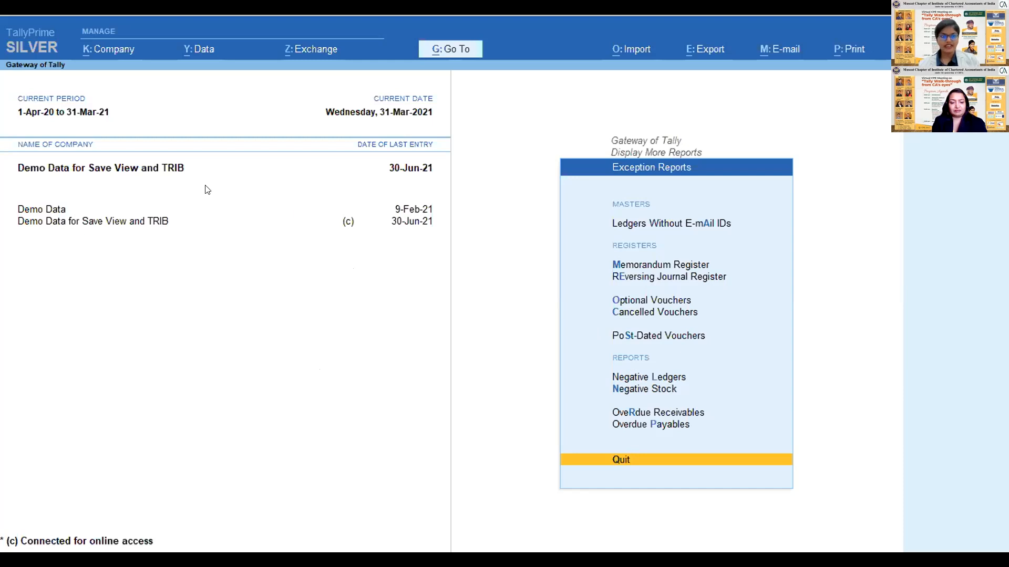
- View the company's list of users with their roles and access rights, and quit it without saving
{"action": "left_click", "coordinate": [103, 47]}
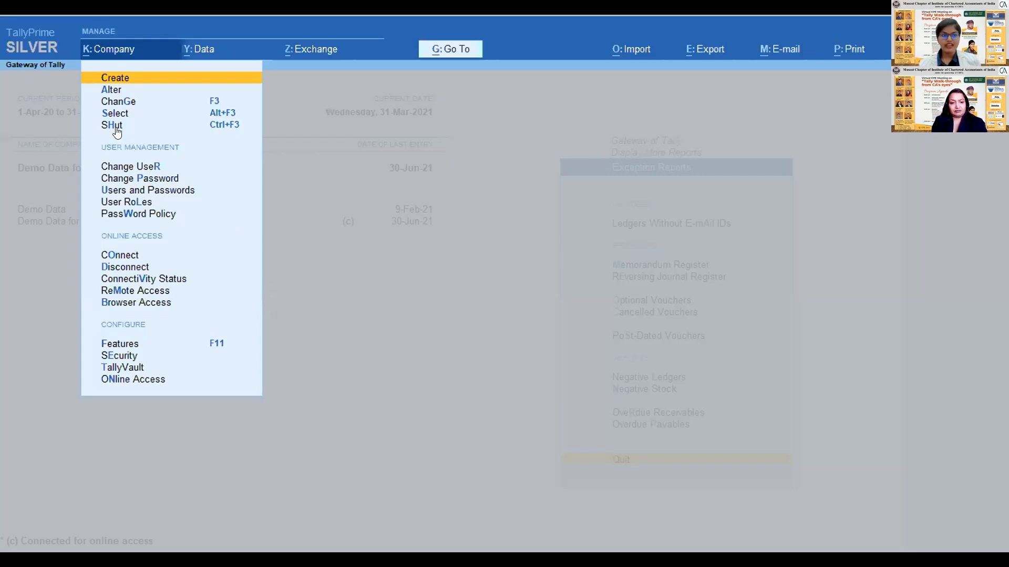
{"action": "left_click", "coordinate": [145, 191]}
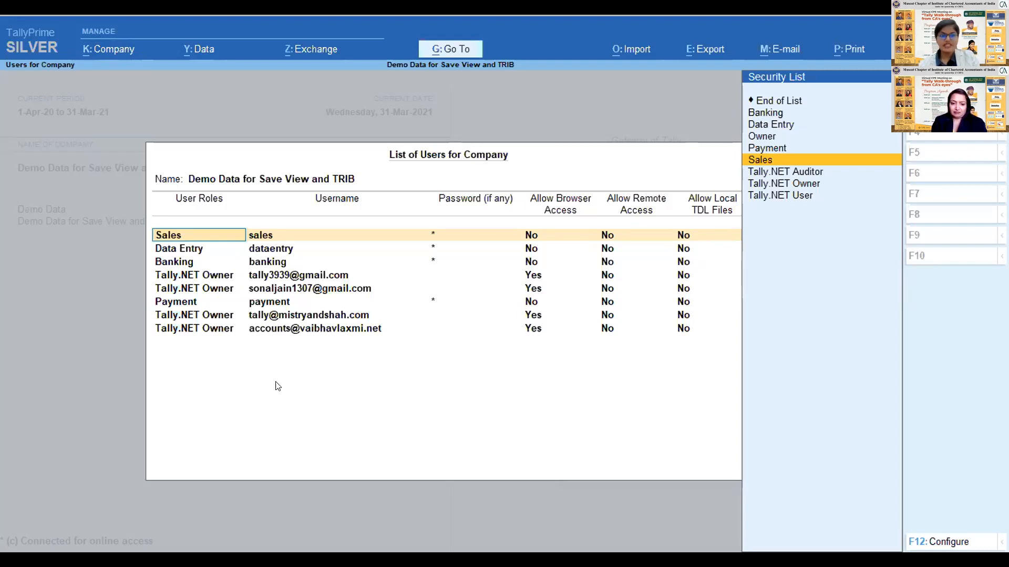
{"action": "key", "text": "Return"}
{"action": "key", "text": "Return"}
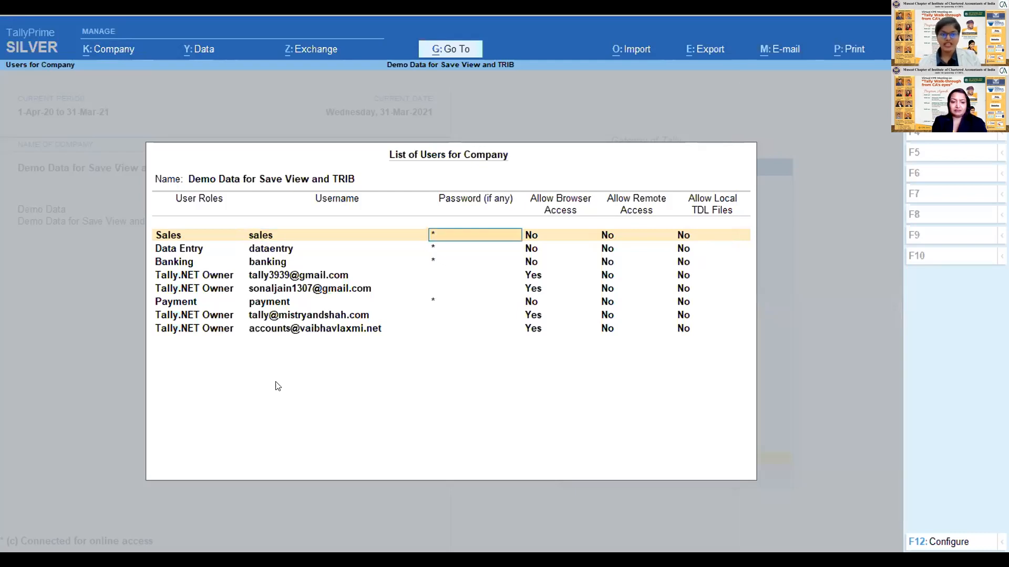
{"action": "key", "text": "Escape"}
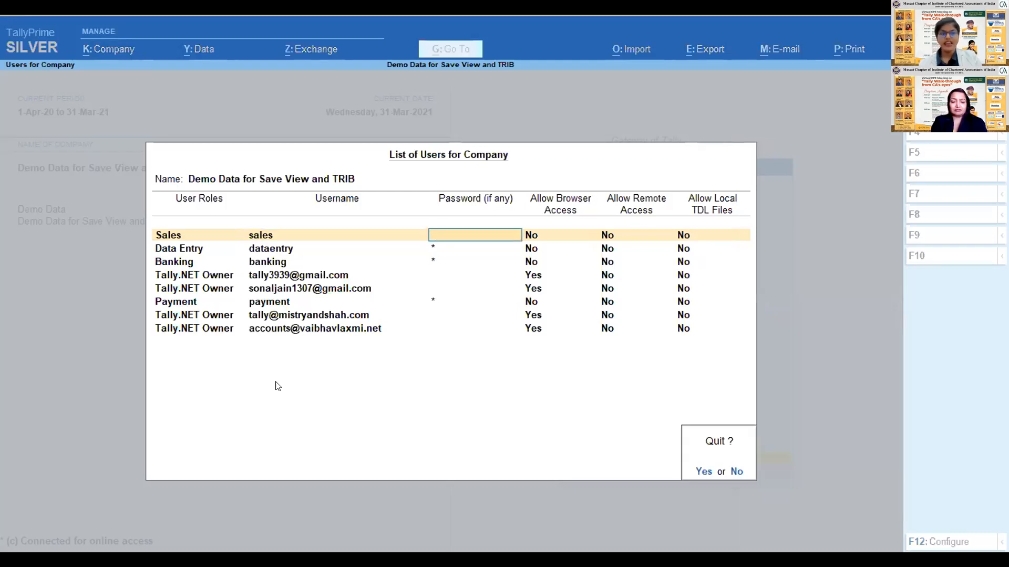
{"action": "key", "text": "y"}
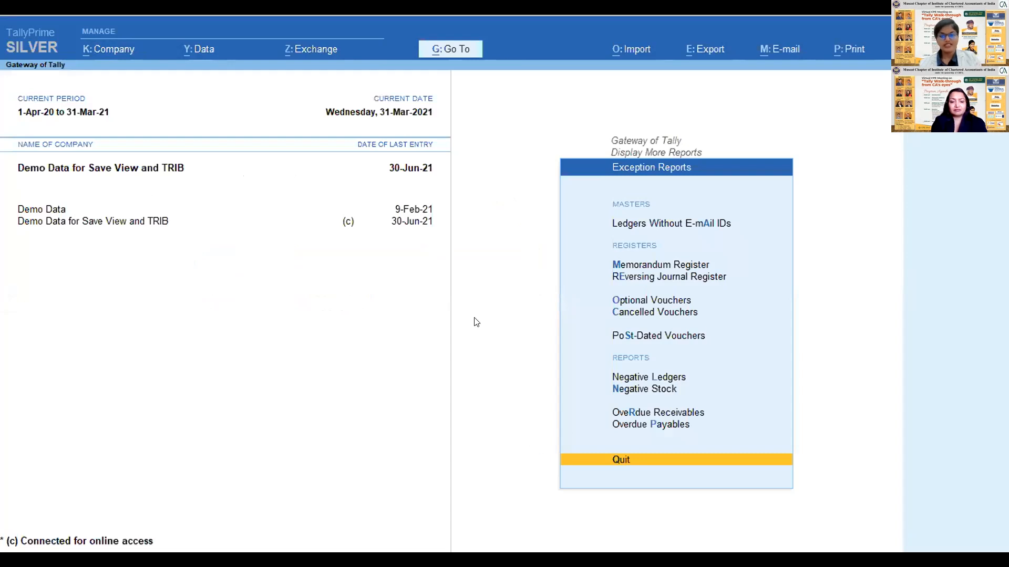
- Return from Exception Reports to the Gateway of Tally and open accounting voucher creation
{"action": "key", "text": "Escape"}
{"action": "key", "text": "Up"}
{"action": "key", "text": "Up"}
{"action": "key", "text": "Up"}
{"action": "key", "text": "Up"}
{"action": "key", "text": "Up"}
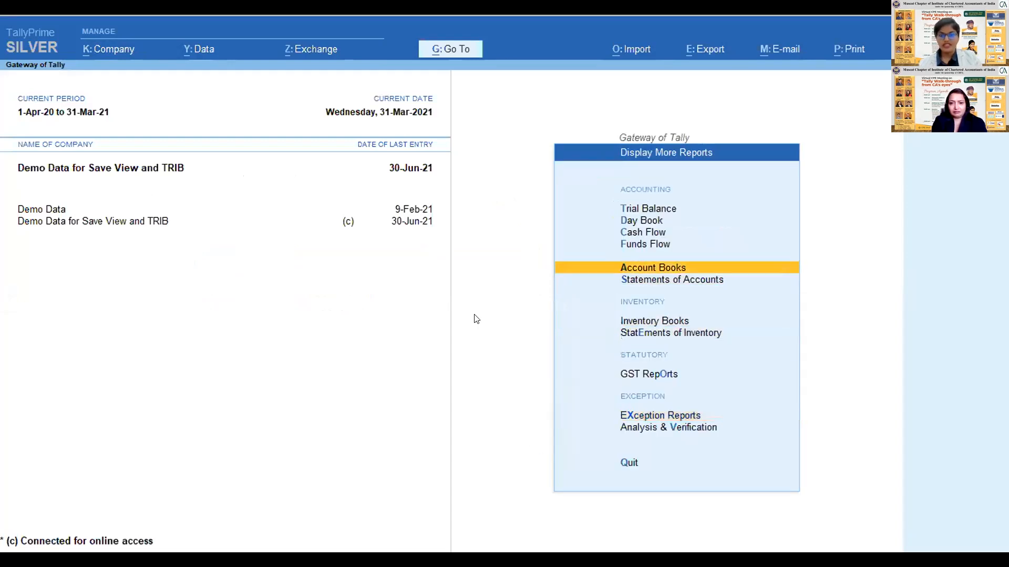
{"action": "key", "text": "Up"}
{"action": "key", "text": "Escape"}
{"action": "key", "text": "Up"}
{"action": "key", "text": "Up"}
{"action": "key", "text": "Up"}
{"action": "key", "text": "Up"}
{"action": "key", "text": "Up"}
{"action": "key", "text": "Up"}
{"action": "key", "text": "Up"}
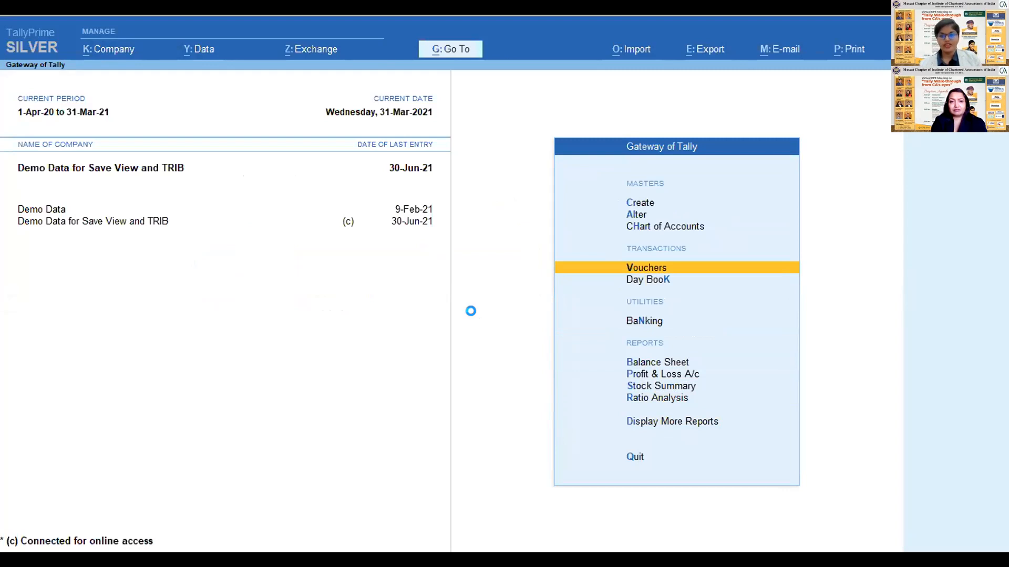
{"action": "key", "text": "Return"}
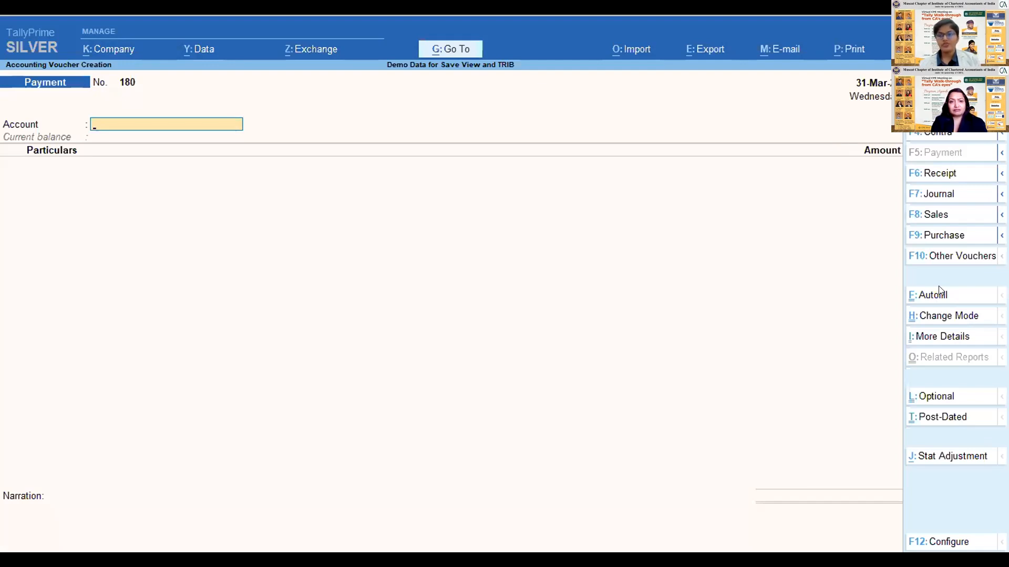
- View the Receipt voucher screen and the available Journal voucher types, and leave without recording a voucher
{"action": "left_click", "coordinate": [926, 174]}
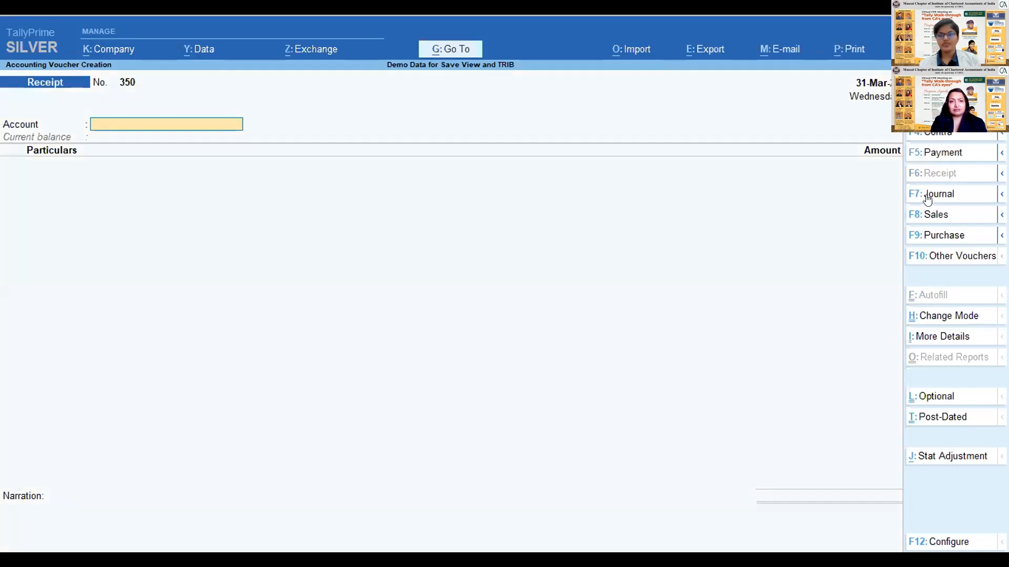
{"action": "left_click", "coordinate": [927, 194]}
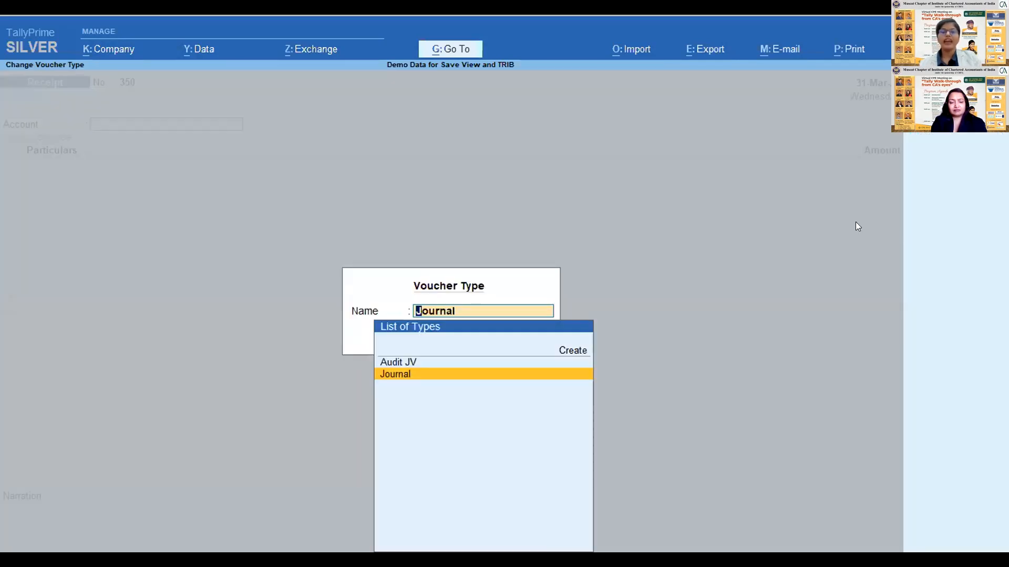
{"action": "key", "text": "Escape"}
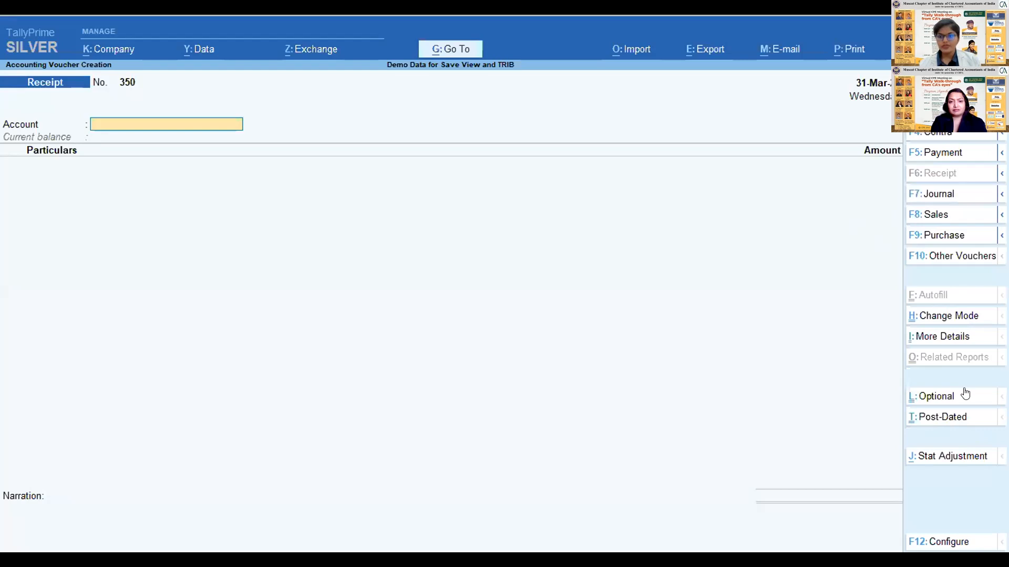
{"action": "key", "text": "Escape"}
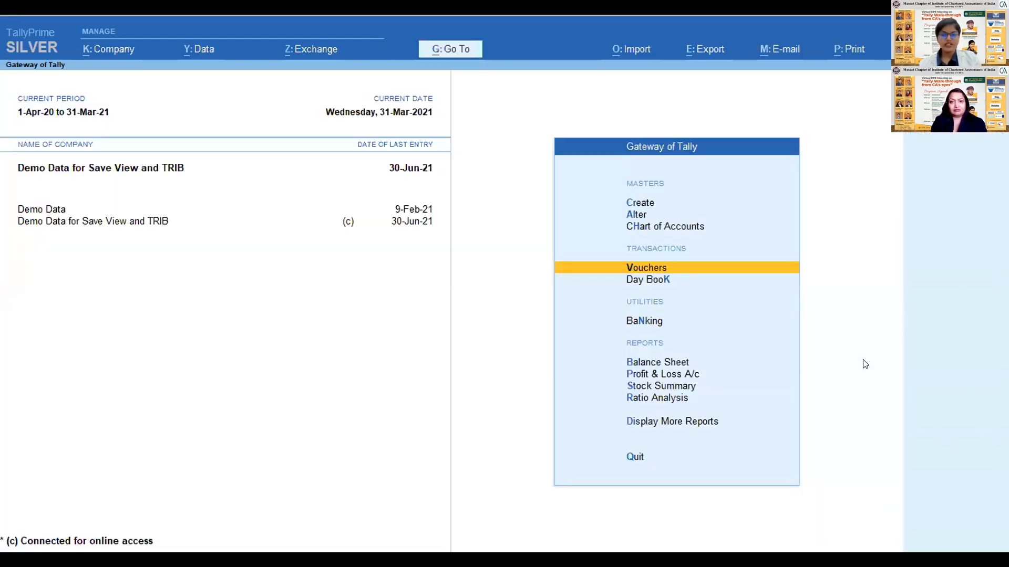
- View the company management options and the company's list of security levels, and return to the Gateway of Tally
{"action": "left_click", "coordinate": [112, 49]}
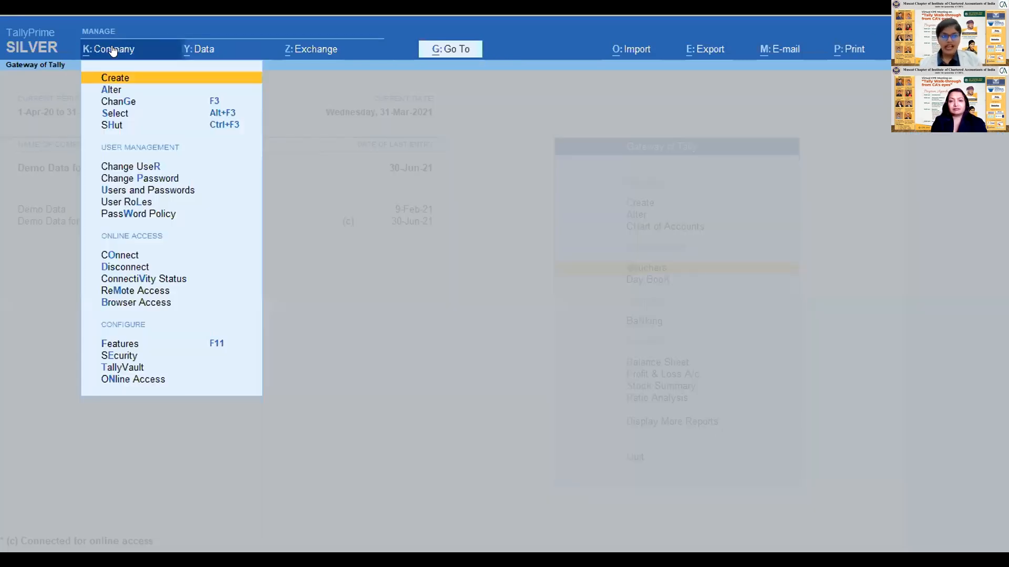
{"action": "left_click", "coordinate": [248, 413]}
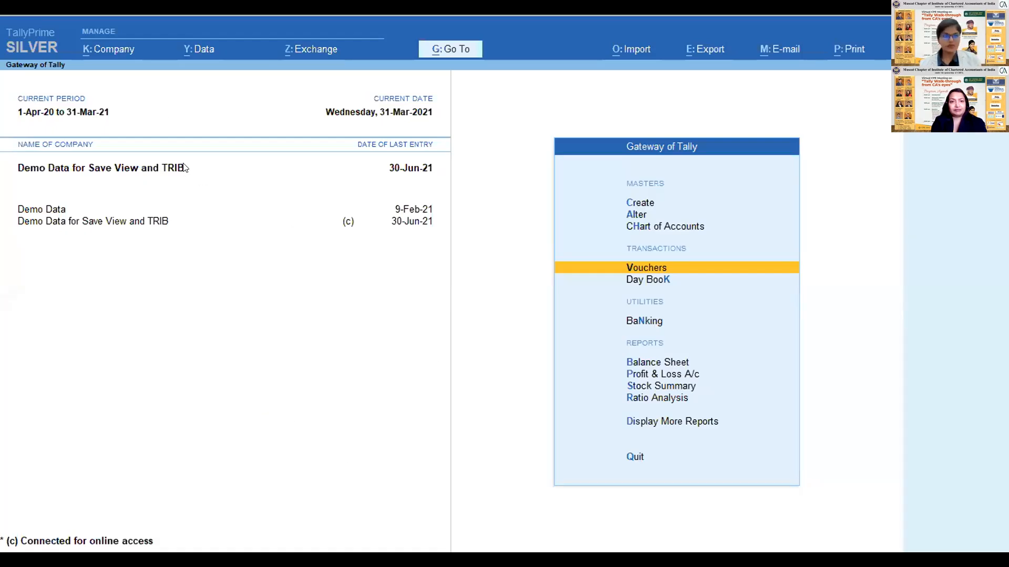
{"action": "left_click", "coordinate": [118, 49]}
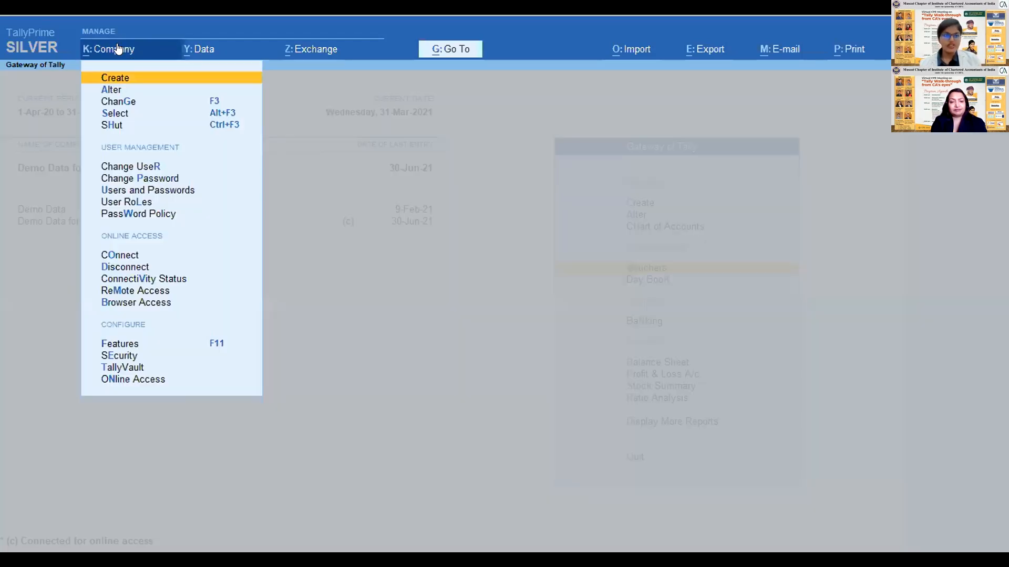
{"action": "left_click", "coordinate": [124, 205]}
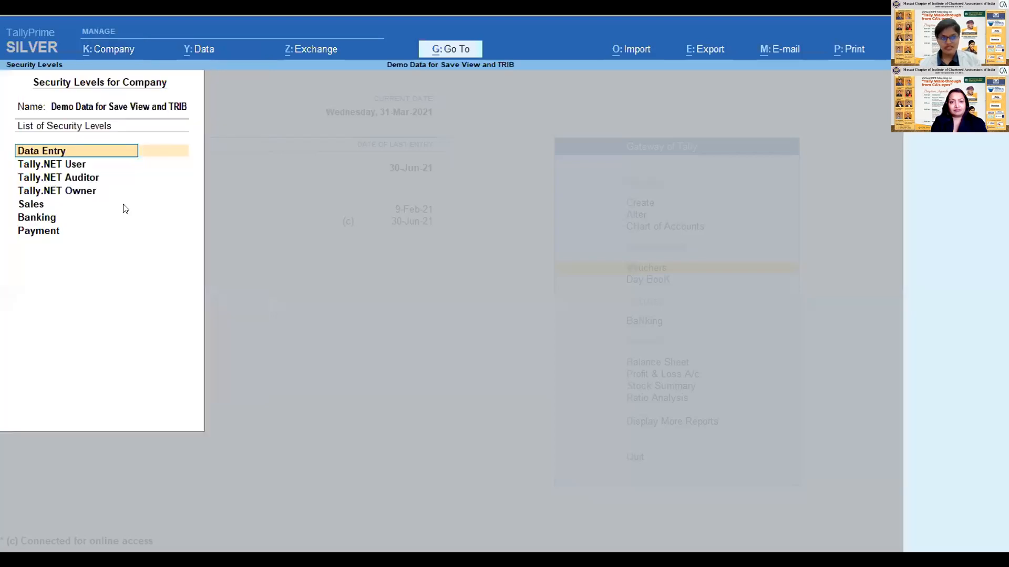
{"action": "key", "text": "Escape"}
{"action": "key", "text": "Escape"}
{"action": "key", "text": "y"}
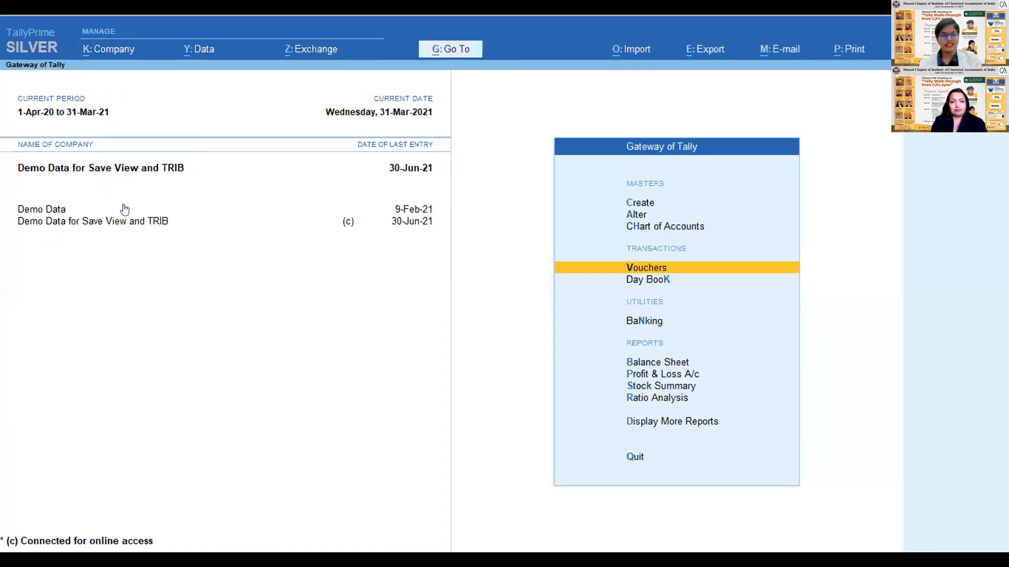
- Open the Sales security level from the company's user roles
{"action": "left_click", "coordinate": [96, 50]}
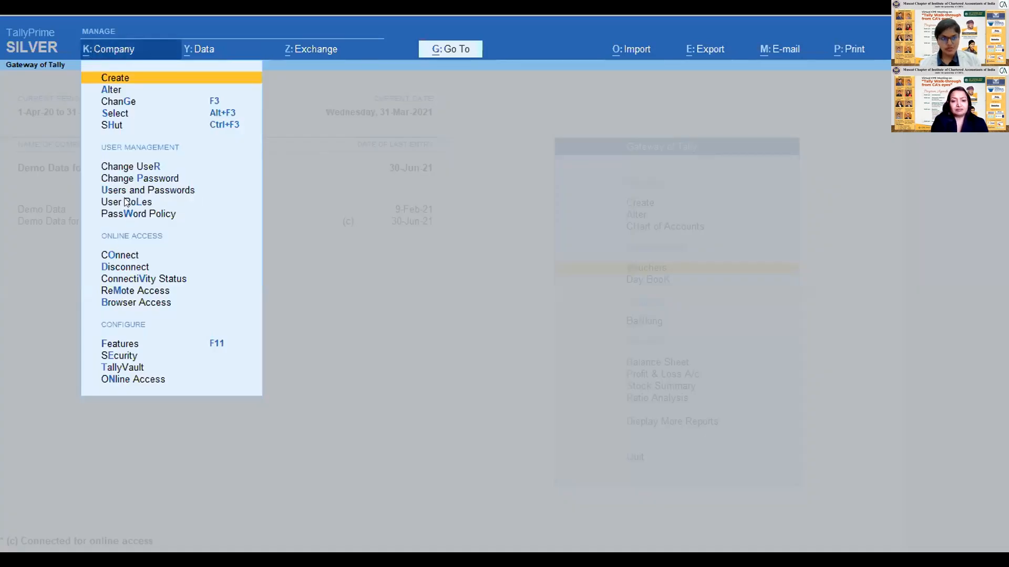
{"action": "left_click", "coordinate": [126, 203]}
{"action": "key", "text": "Down"}
{"action": "key", "text": "Down"}
{"action": "key", "text": "Down"}
{"action": "key", "text": "Down"}
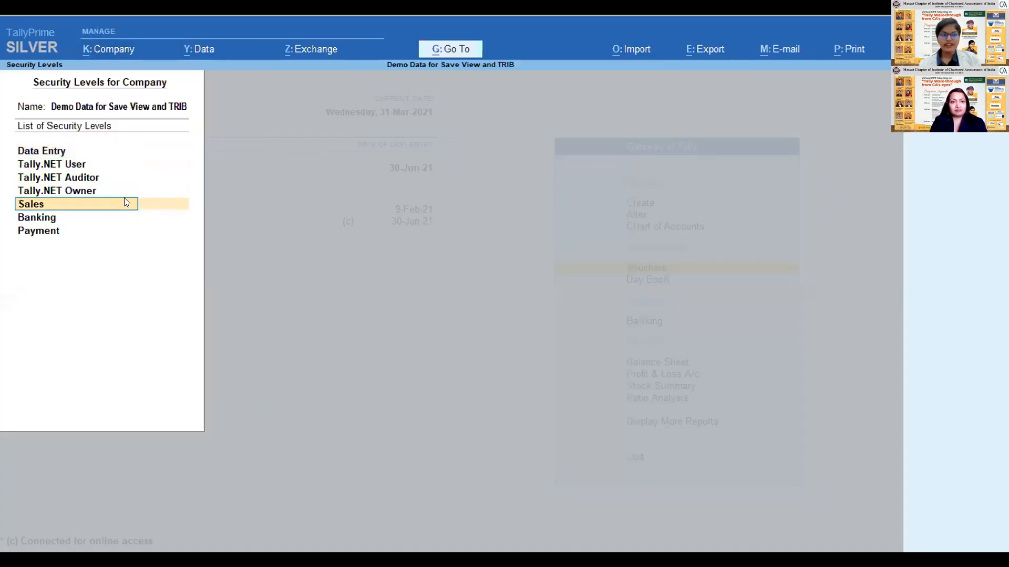
{"action": "left_click", "coordinate": [126, 203]}
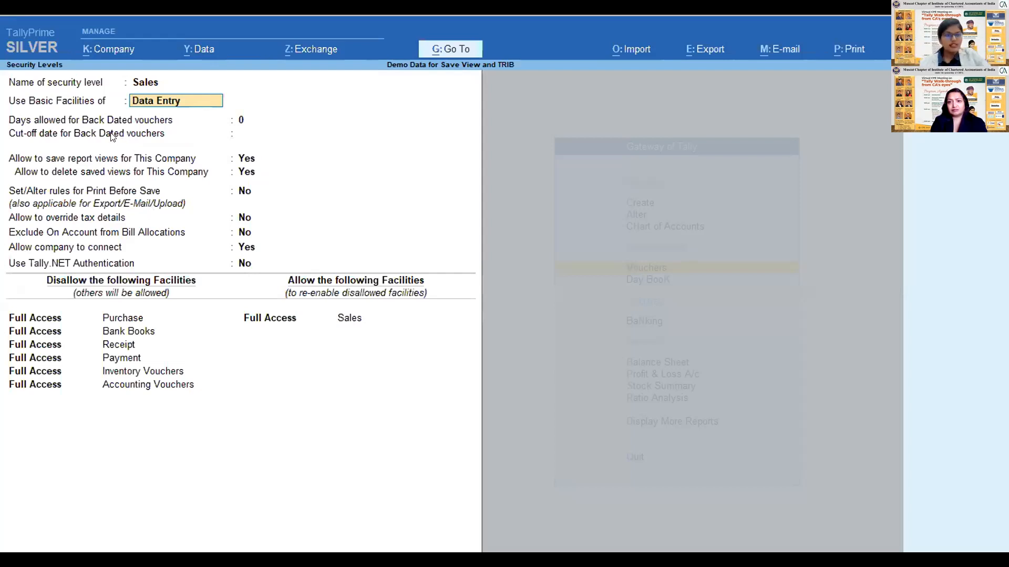
- Review the Sales role's back-dated voucher settings, its disallowed and allowed facilities, and the available access types
{"action": "key", "text": "Return"}
{"action": "key", "text": "Return"}
{"action": "key", "text": "Return"}
{"action": "key", "text": "Return"}
{"action": "key", "text": "Return"}
{"action": "key", "text": "Return"}
{"action": "key", "text": "Return"}
{"action": "key", "text": "Return"}
{"action": "key", "text": "Return"}
{"action": "key", "text": "Return"}
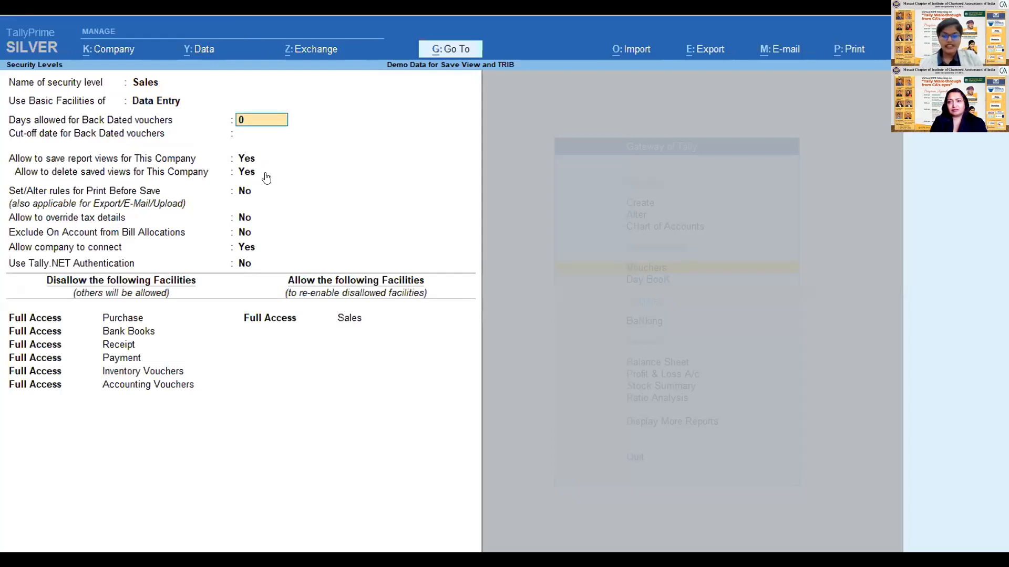
{"action": "key", "text": "Return"}
{"action": "key", "text": "Return"}
{"action": "key", "text": "Return"}
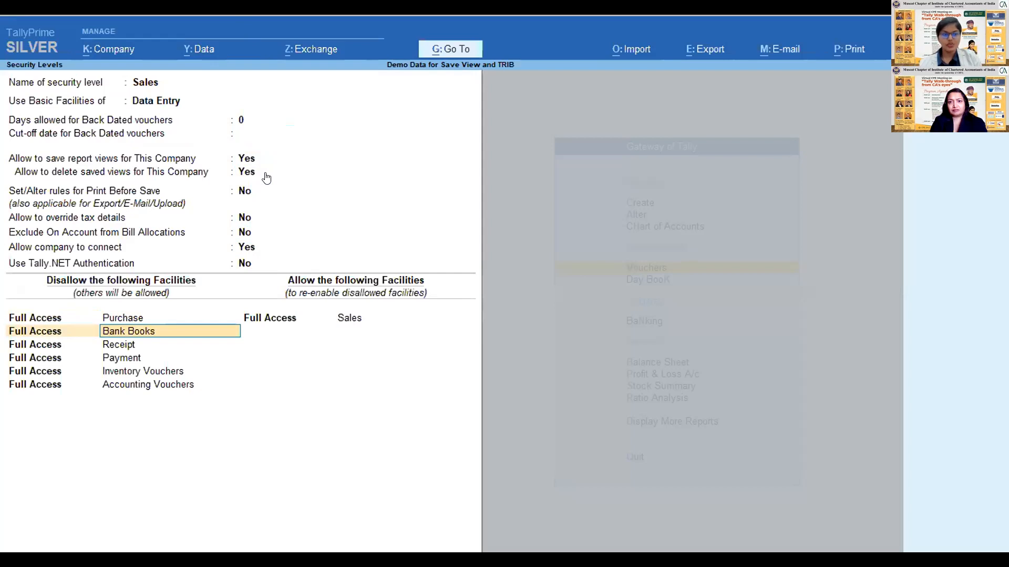
{"action": "key", "text": "Return"}
{"action": "key", "text": "Return"}
{"action": "key", "text": "Return"}
{"action": "key", "text": "Return"}
{"action": "key", "text": "Return"}
{"action": "key", "text": "Return"}
{"action": "key", "text": "Return"}
{"action": "key", "text": "Return"}
{"action": "key", "text": "Return"}
{"action": "key", "text": "Return"}
{"action": "key", "text": "Return"}
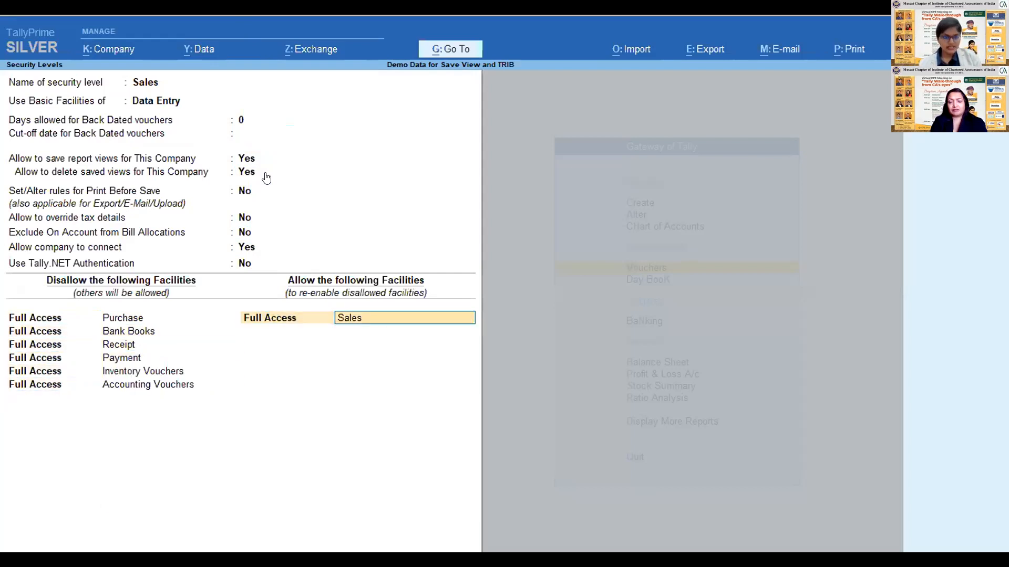
- Start a new entry with Full Access below Accounting Vouchers in the Sales role's disallowed facilities
{"action": "key", "text": "Return"}
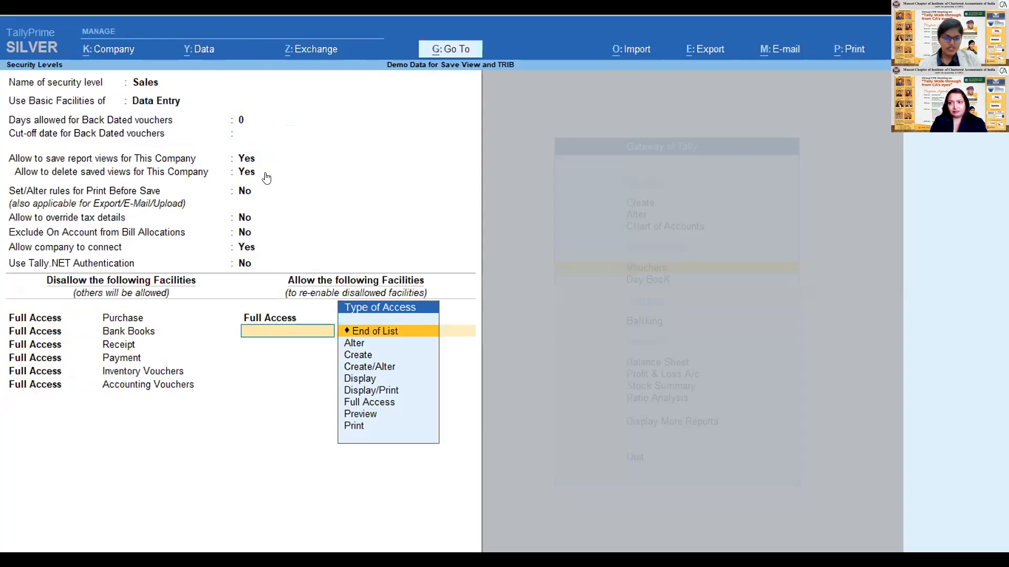
{"action": "key", "text": "BackSpace"}
{"action": "key", "text": "BackSpace"}
{"action": "key", "text": "BackSpace"}
{"action": "key", "text": "BackSpace"}
{"action": "key", "text": "BackSpace"}
{"action": "key", "text": "Return"}
{"action": "key", "text": "Return"}
{"action": "key", "text": "Return"}
{"action": "key", "text": "Down"}
{"action": "key", "text": "Down"}
{"action": "key", "text": "Down"}
{"action": "key", "text": "Down"}
{"action": "key", "text": "Down"}
{"action": "key", "text": "Down"}
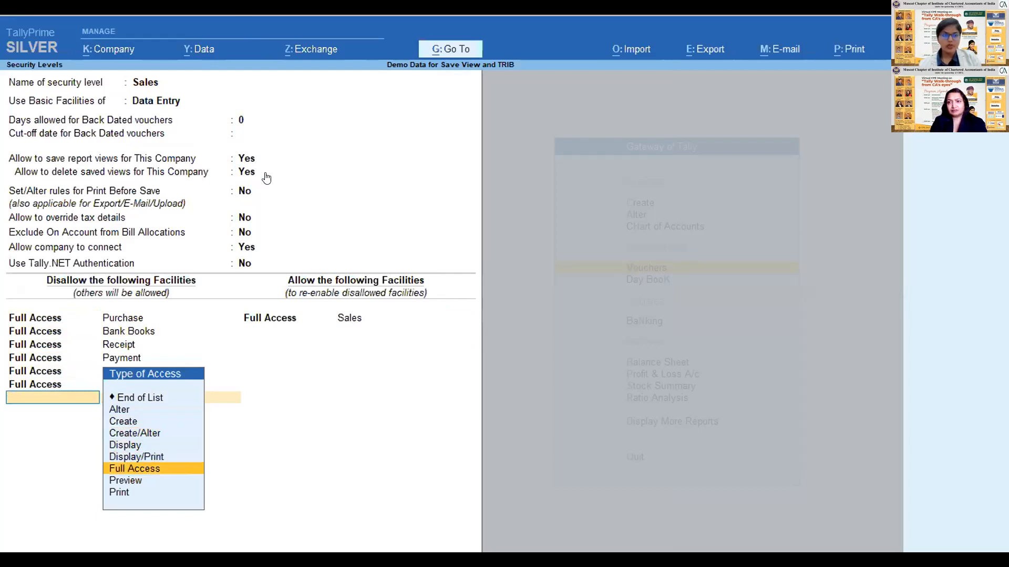
{"action": "key", "text": "Return"}
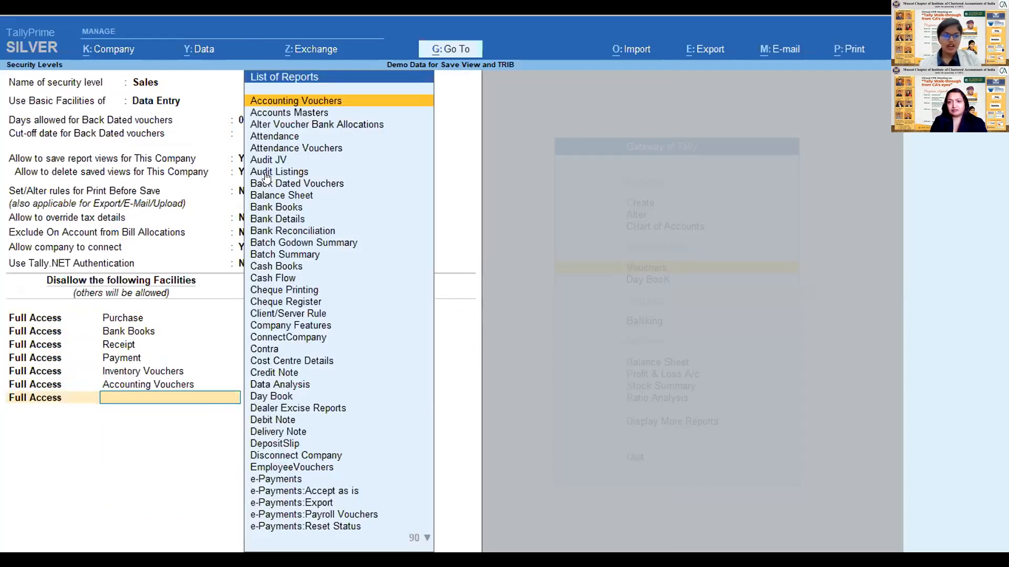
- Look through the reports that can be disallowed with Full Access, down to Override Invoice Class
{"action": "key", "text": "Down"}
{"action": "key", "text": "Down"}
{"action": "key", "text": "Down"}
{"action": "key", "text": "Down"}
{"action": "key", "text": "Down"}
{"action": "key", "text": "Down"}
{"action": "key", "text": "Down"}
{"action": "key", "text": "Down"}
{"action": "key", "text": "Down"}
{"action": "key", "text": "Down"}
{"action": "key", "text": "Down"}
{"action": "key", "text": "Down"}
{"action": "key", "text": "Down"}
{"action": "key", "text": "Down"}
{"action": "key", "text": "Down"}
{"action": "key", "text": "Down"}
{"action": "key", "text": "Down"}
{"action": "key", "text": "Down"}
{"action": "key", "text": "Down"}
{"action": "key", "text": "Down"}
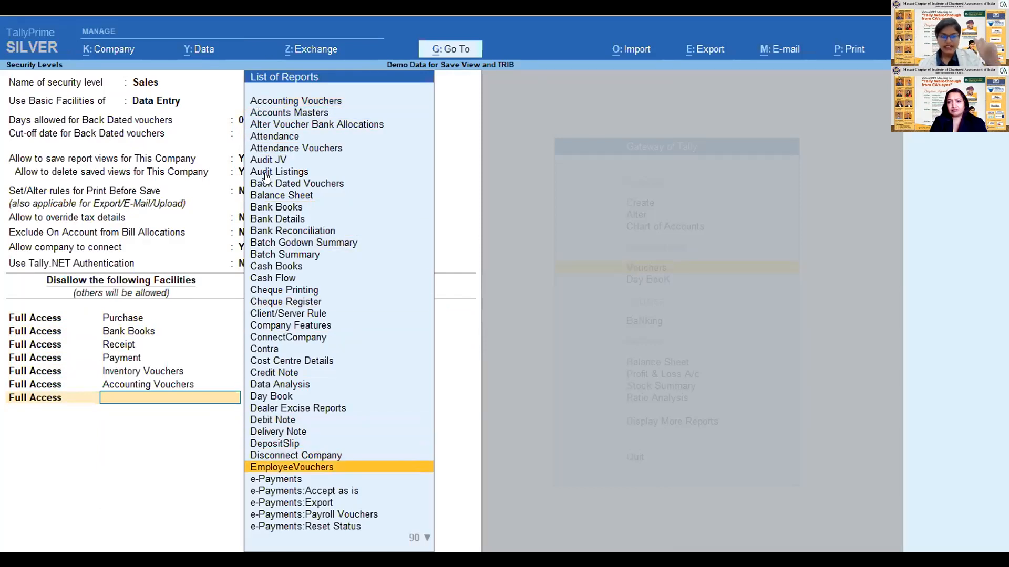
{"action": "key", "text": "Down"}
{"action": "key", "text": "Down"}
{"action": "key", "text": "Down"}
{"action": "key", "text": "Down"}
{"action": "key", "text": "Down"}
{"action": "key", "text": "Down"}
{"action": "key", "text": "Down"}
{"action": "key", "text": "Down"}
{"action": "key", "text": "Down"}
{"action": "key", "text": "Down"}
{"action": "key", "text": "Down"}
{"action": "key", "text": "Down"}
{"action": "key", "text": "Down"}
{"action": "key", "text": "Down"}
{"action": "key", "text": "Down"}
{"action": "key", "text": "Down"}
{"action": "key", "text": "Down"}
{"action": "key", "text": "Down"}
{"action": "key", "text": "Down"}
{"action": "key", "text": "Down"}
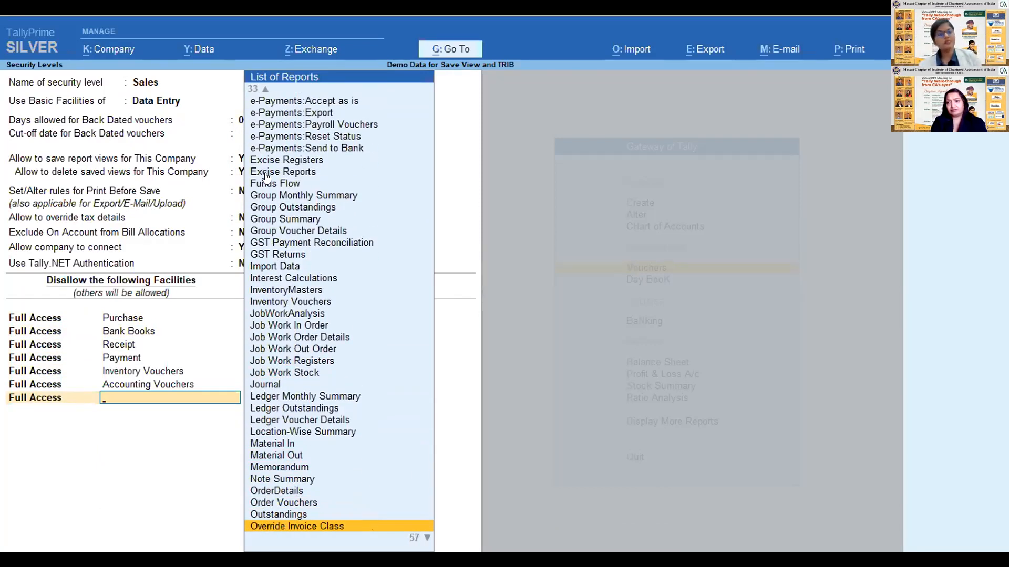
- Go through the access types for the new disallowed entry and change its type to Alter
{"action": "key", "text": "BackSpace"}
{"action": "key", "text": "Up"}
{"action": "key", "text": "Up"}
{"action": "key", "text": "Up"}
{"action": "key", "text": "Up"}
{"action": "key", "text": "Up"}
{"action": "key", "text": "Down"}
{"action": "key", "text": "Down"}
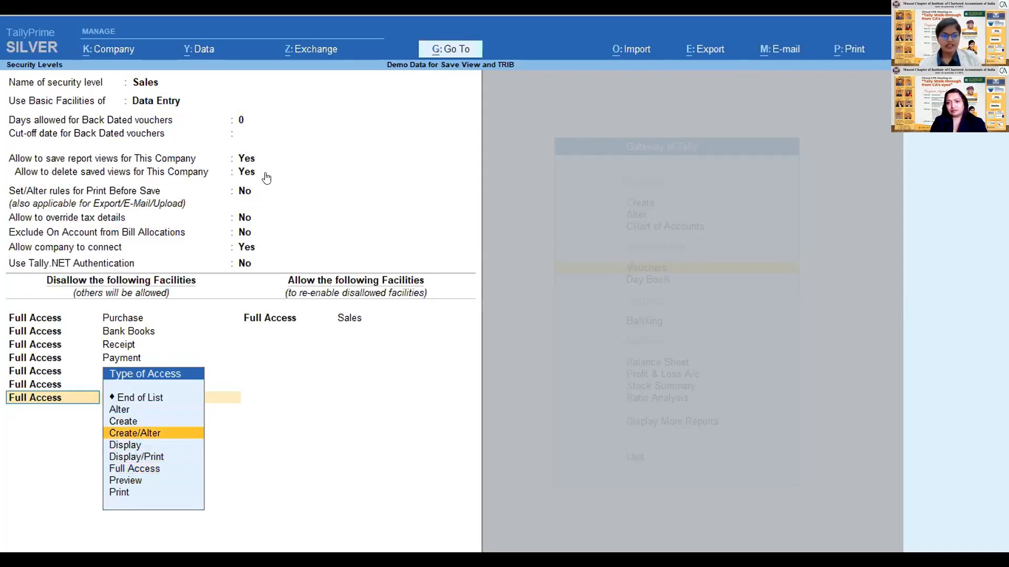
{"action": "key", "text": "Down"}
{"action": "key", "text": "Down"}
{"action": "key", "text": "Down"}
{"action": "key", "text": "Down"}
{"action": "key", "text": "Up"}
{"action": "key", "text": "Up"}
{"action": "key", "text": "Up"}
{"action": "key", "text": "Up"}
{"action": "key", "text": "Up"}
{"action": "key", "text": "Up"}
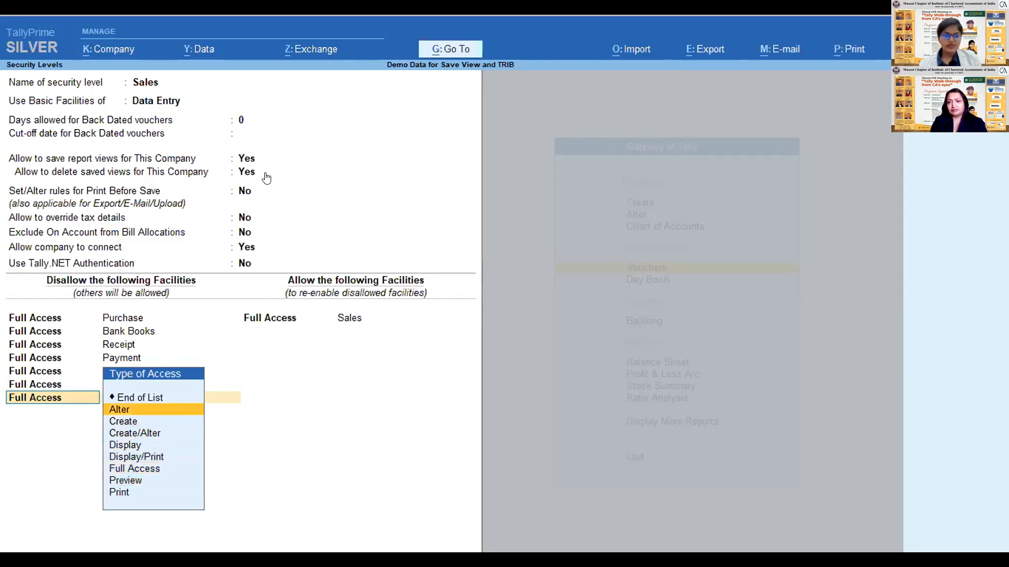
{"action": "key", "text": "Return"}
- Examine the full list of reports and voucher types that can be disallowed with Alter access
{"action": "key", "text": "Down"}
{"action": "key", "text": "Down"}
{"action": "key", "text": "Down"}
{"action": "key", "text": "Down"}
{"action": "key", "text": "Down"}
{"action": "key", "text": "Down"}
{"action": "key", "text": "Down"}
{"action": "key", "text": "Down"}
{"action": "key", "text": "Down"}
{"action": "key", "text": "Down"}
{"action": "key", "text": "Down"}
{"action": "key", "text": "Down"}
{"action": "key", "text": "Down"}
{"action": "key", "text": "Down"}
{"action": "key", "text": "Down"}
{"action": "key", "text": "Down"}
{"action": "key", "text": "Down"}
{"action": "key", "text": "Down"}
{"action": "key", "text": "Down"}
{"action": "key", "text": "Down"}
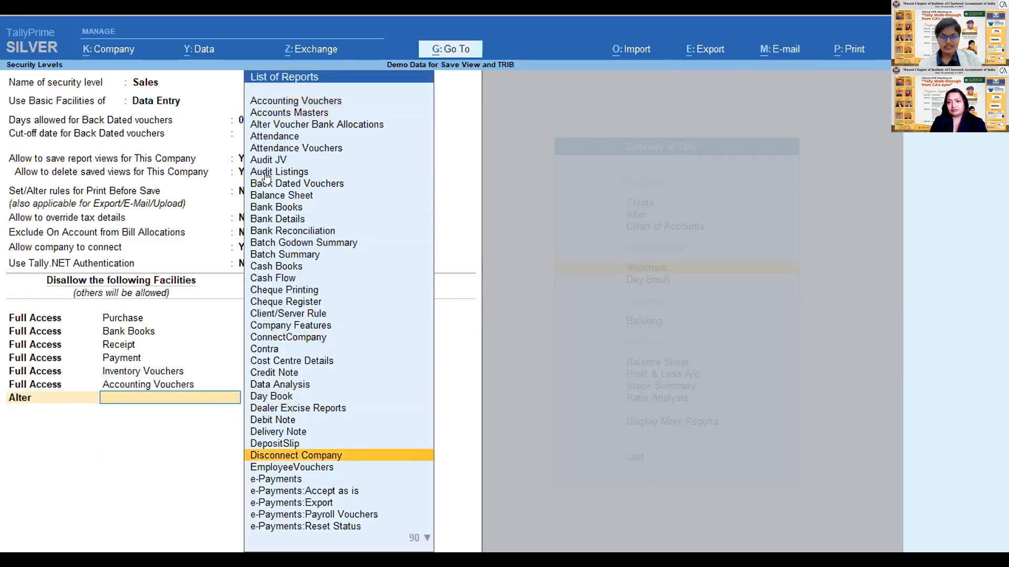
{"action": "key", "text": "Down"}
{"action": "key", "text": "Down"}
{"action": "key", "text": "Down"}
{"action": "key", "text": "Down"}
{"action": "key", "text": "Down"}
{"action": "key", "text": "Down"}
{"action": "key", "text": "Down"}
{"action": "key", "text": "Down"}
{"action": "key", "text": "Down"}
{"action": "key", "text": "Down"}
{"action": "key", "text": "Down"}
{"action": "key", "text": "Down"}
{"action": "key", "text": "Down"}
{"action": "key", "text": "Down"}
{"action": "key", "text": "Down"}
{"action": "key", "text": "Down"}
{"action": "key", "text": "Down"}
{"action": "key", "text": "Down"}
{"action": "key", "text": "Down"}
{"action": "key", "text": "Down"}
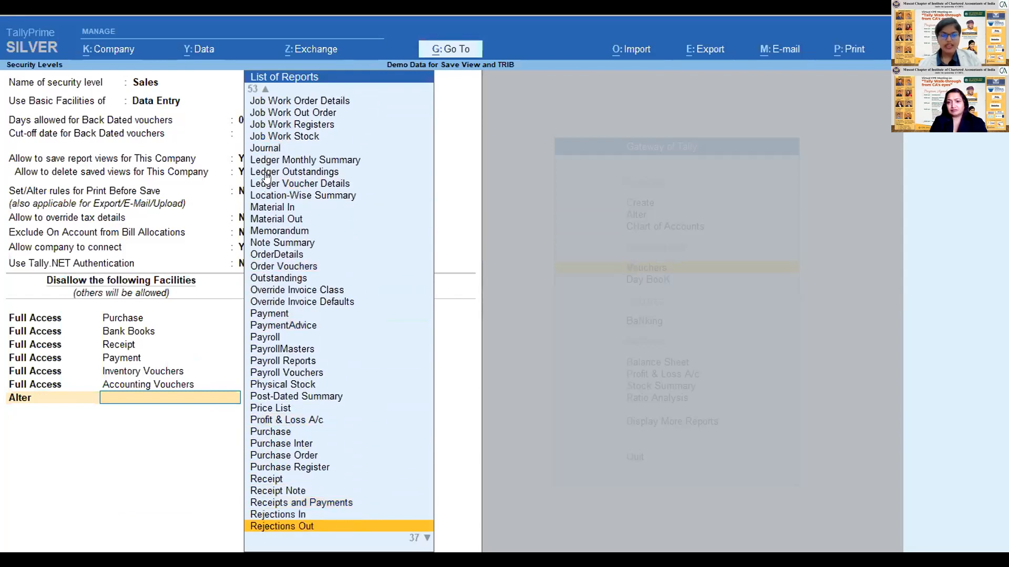
{"action": "key", "text": "Down"}
{"action": "key", "text": "Down"}
{"action": "key", "text": "Down"}
{"action": "key", "text": "Down"}
{"action": "key", "text": "Down"}
{"action": "key", "text": "Down"}
{"action": "key", "text": "Down"}
{"action": "key", "text": "Down"}
{"action": "key", "text": "Down"}
{"action": "key", "text": "Down"}
{"action": "key", "text": "Down"}
{"action": "key", "text": "Down"}
{"action": "key", "text": "Down"}
{"action": "key", "text": "Down"}
{"action": "key", "text": "Down"}
{"action": "key", "text": "Down"}
{"action": "key", "text": "Down"}
{"action": "key", "text": "Down"}
{"action": "key", "text": "Down"}
{"action": "key", "text": "Down"}
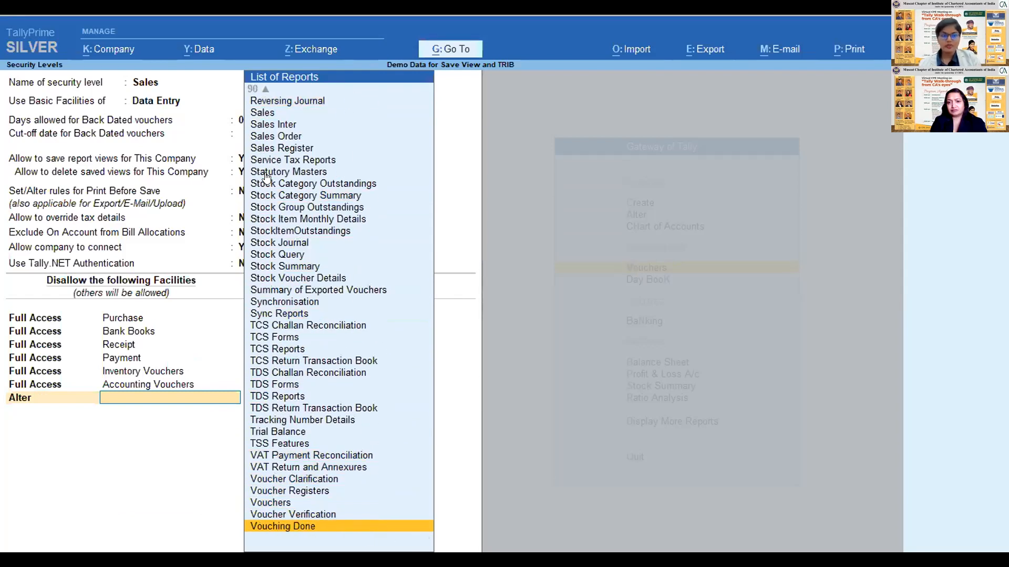
{"action": "key", "text": "Up"}
{"action": "key", "text": "Up"}
{"action": "key", "text": "Up"}
{"action": "key", "text": "Up"}
{"action": "key", "text": "Up"}
{"action": "key", "text": "Up"}
{"action": "key", "text": "Up"}
{"action": "key", "text": "Up"}
{"action": "key", "text": "Up"}
{"action": "key", "text": "Up"}
{"action": "key", "text": "Up"}
{"action": "key", "text": "Up"}
{"action": "key", "text": "Up"}
{"action": "key", "text": "Up"}
{"action": "key", "text": "Up"}
{"action": "key", "text": "Up"}
{"action": "key", "text": "Up"}
{"action": "key", "text": "Up"}
{"action": "key", "text": "Up"}
{"action": "key", "text": "Up"}
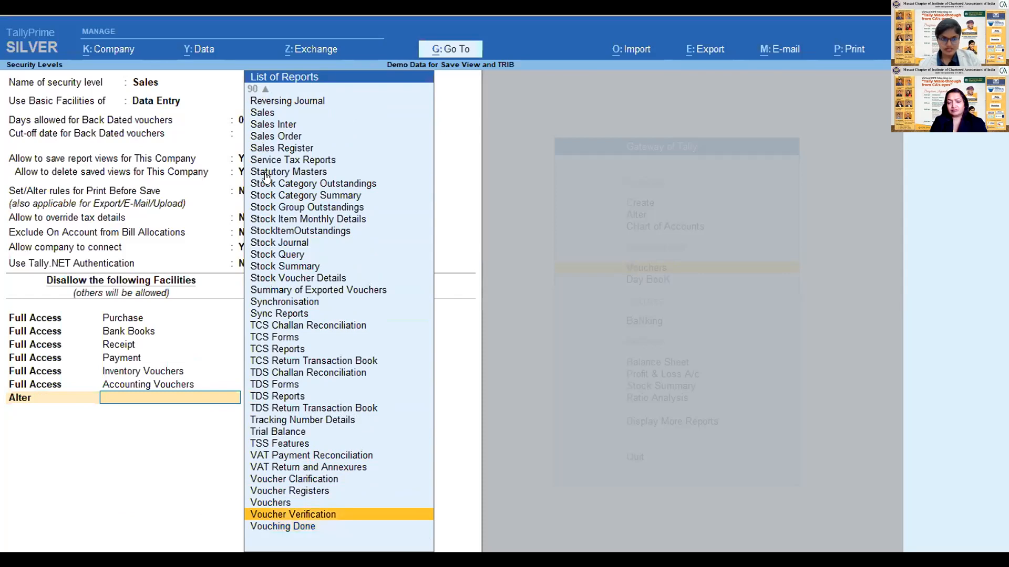
{"action": "key", "text": "Up"}
{"action": "key", "text": "Up"}
{"action": "key", "text": "Up"}
{"action": "key", "text": "Up"}
{"action": "key", "text": "Up"}
{"action": "key", "text": "Up"}
{"action": "key", "text": "Up"}
{"action": "key", "text": "Up"}
{"action": "key", "text": "Up"}
{"action": "key", "text": "Up"}
{"action": "key", "text": "Up"}
{"action": "key", "text": "Up"}
{"action": "key", "text": "Up"}
{"action": "key", "text": "Up"}
{"action": "key", "text": "Up"}
{"action": "key", "text": "Up"}
{"action": "key", "text": "Up"}
{"action": "key", "text": "Up"}
{"action": "key", "text": "Up"}
{"action": "key", "text": "Up"}
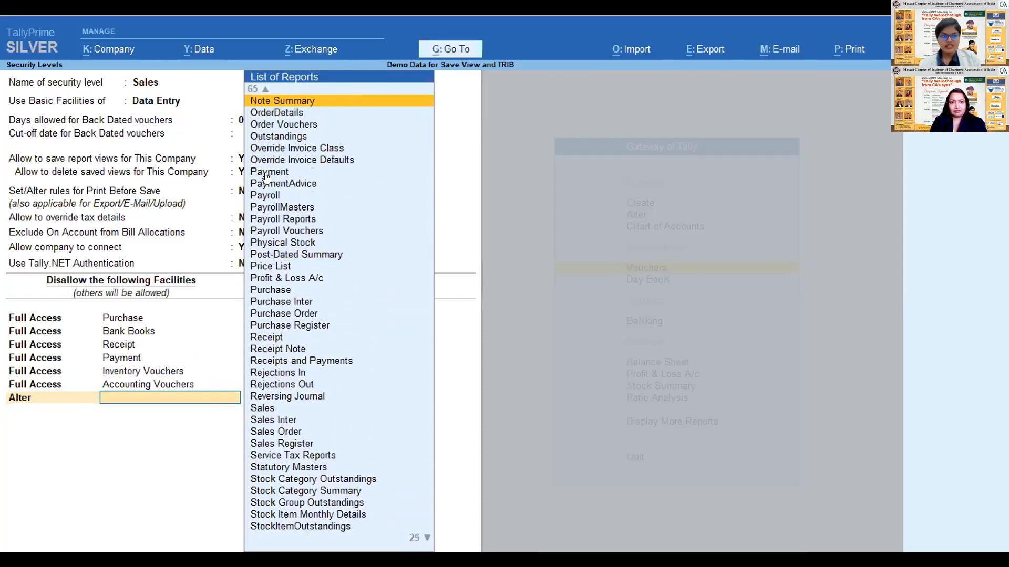
{"action": "key", "text": "Up"}
{"action": "key", "text": "Up"}
{"action": "key", "text": "Up"}
{"action": "key", "text": "Up"}
{"action": "key", "text": "Up"}
{"action": "key", "text": "Up"}
{"action": "key", "text": "Up"}
{"action": "key", "text": "Up"}
{"action": "key", "text": "Up"}
{"action": "key", "text": "Up"}
{"action": "key", "text": "Up"}
{"action": "key", "text": "Up"}
{"action": "key", "text": "Up"}
{"action": "key", "text": "Up"}
{"action": "key", "text": "Up"}
{"action": "key", "text": "Up"}
{"action": "key", "text": "Up"}
{"action": "key", "text": "Up"}
{"action": "key", "text": "Up"}
{"action": "key", "text": "Up"}
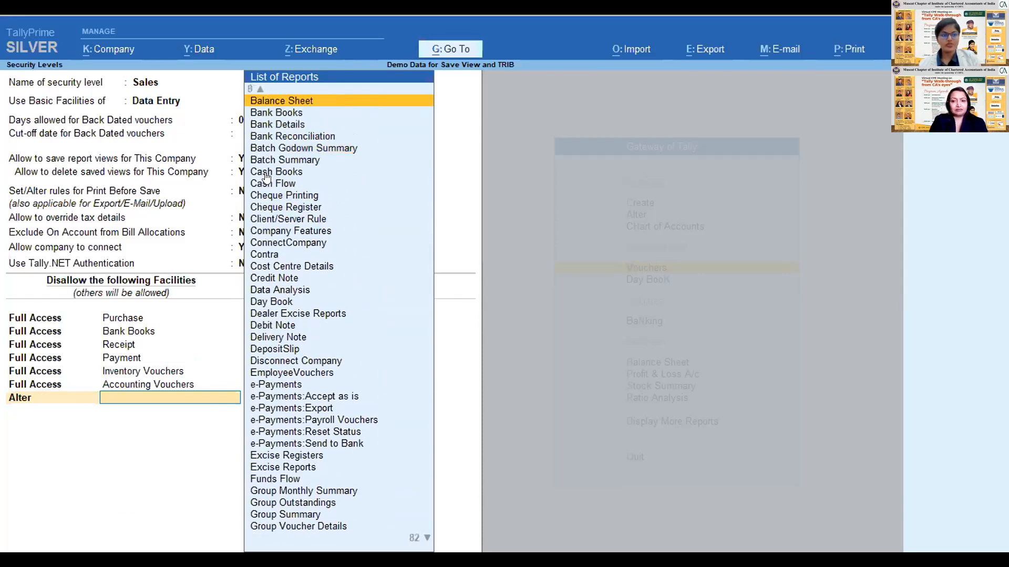
- End the disallowed facilities list at the unfinished Alter entry, and go back through the existing entries to Bank Books
{"action": "key", "text": "BackSpace"}
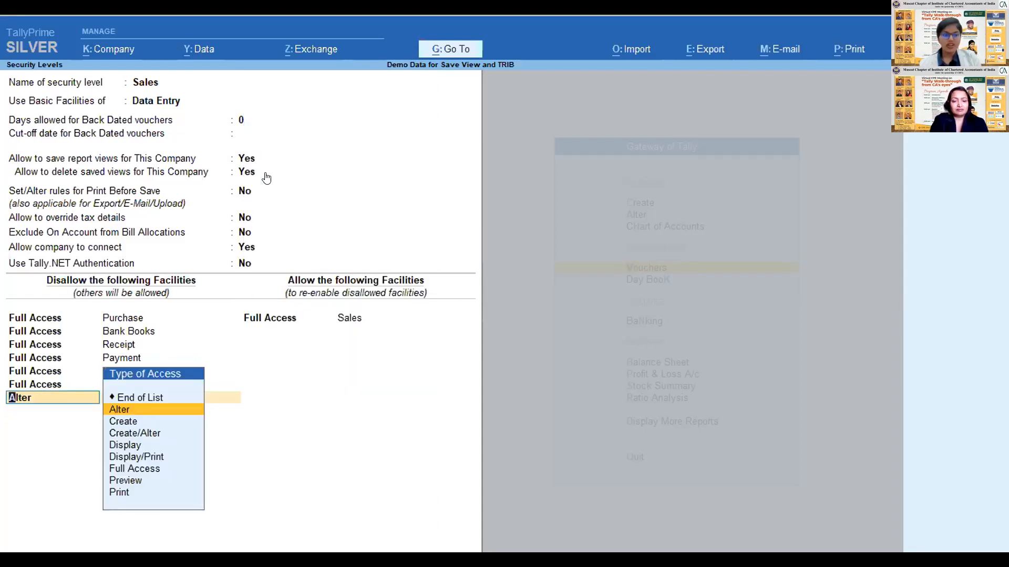
{"action": "key", "text": "Up"}
{"action": "key", "text": "Return"}
{"action": "key", "text": "BackSpace"}
{"action": "key", "text": "BackSpace"}
{"action": "key", "text": "BackSpace"}
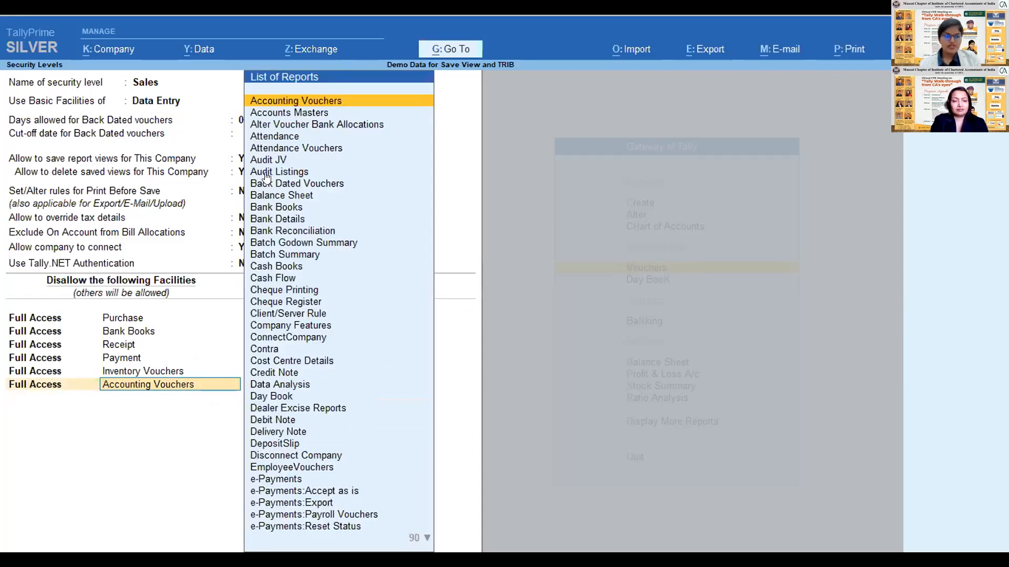
{"action": "key", "text": "BackSpace"}
{"action": "key", "text": "BackSpace"}
{"action": "key", "text": "BackSpace"}
{"action": "key", "text": "BackSpace"}
{"action": "key", "text": "BackSpace"}
{"action": "key", "text": "BackSpace"}
{"action": "key", "text": "BackSpace"}
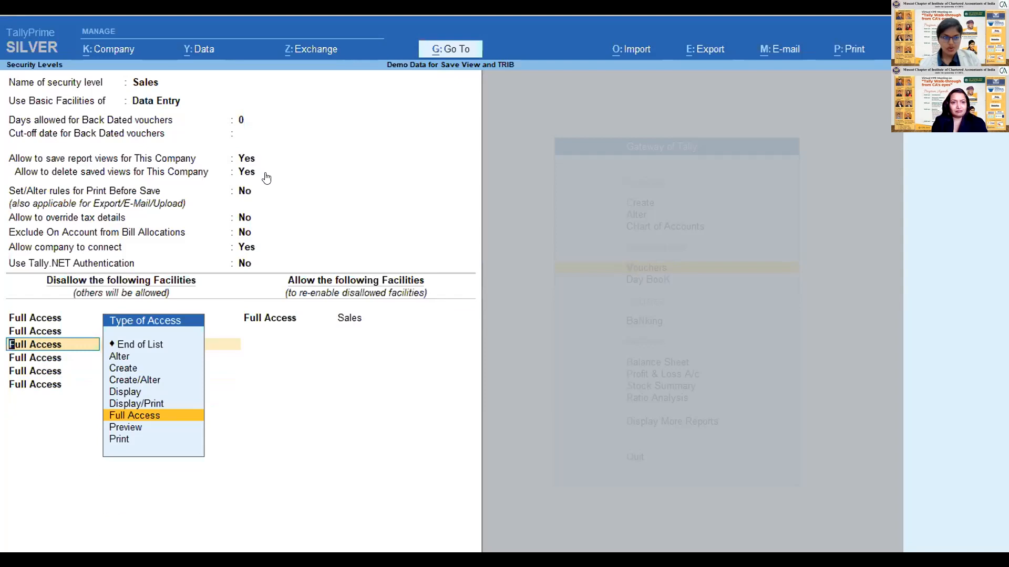
{"action": "key", "text": "BackSpace"}
{"action": "key", "text": "Return"}
{"action": "key", "text": "Return"}
{"action": "key", "text": "Return"}
{"action": "key", "text": "Return"}
{"action": "key", "text": "Return"}
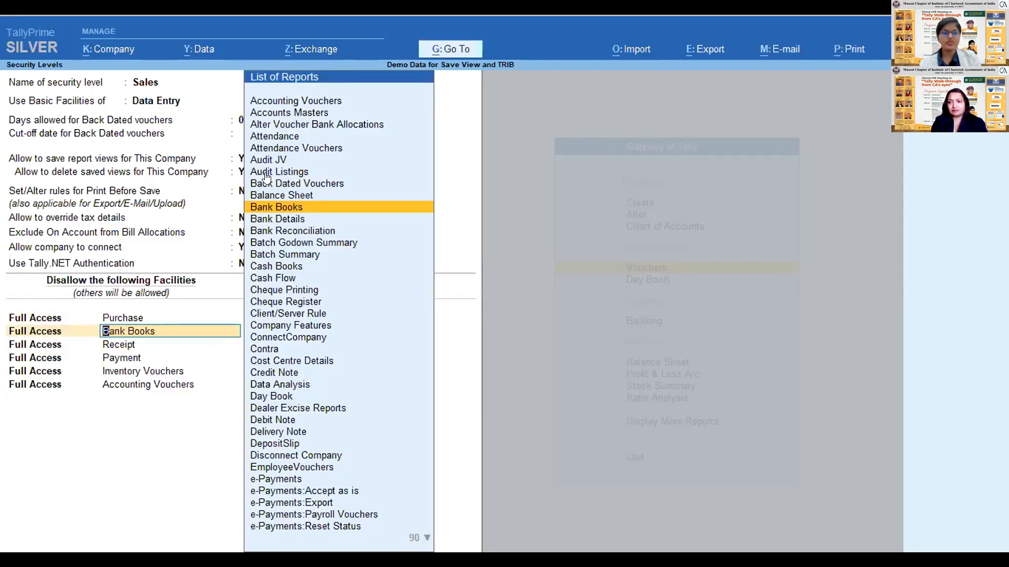
- Review the Sales role's disallowed facilities and go back up through its settings to the days allowed for back-dated vouchers
{"action": "key", "text": "Return"}
{"action": "key", "text": "Return"}
{"action": "key", "text": "Return"}
{"action": "key", "text": "Return"}
{"action": "key", "text": "Return"}
{"action": "key", "text": "BackSpace"}
{"action": "key", "text": "BackSpace"}
{"action": "key", "text": "BackSpace"}
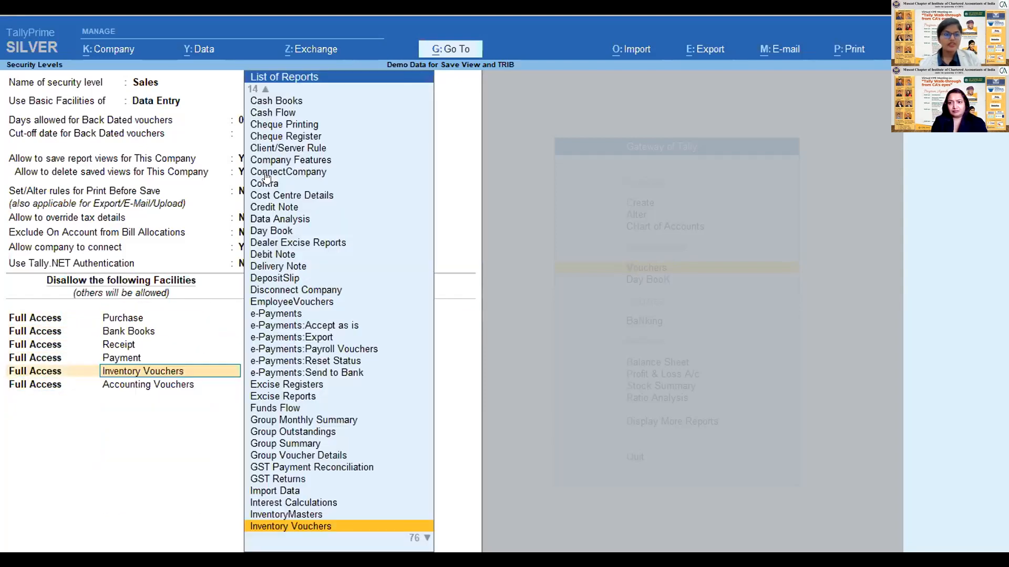
{"action": "key", "text": "BackSpace"}
{"action": "key", "text": "BackSpace"}
{"action": "key", "text": "BackSpace"}
{"action": "key", "text": "BackSpace"}
{"action": "key", "text": "BackSpace"}
{"action": "key", "text": "BackSpace"}
{"action": "key", "text": "BackSpace"}
{"action": "key", "text": "BackSpace"}
{"action": "key", "text": "BackSpace"}
{"action": "key", "text": "BackSpace"}
{"action": "key", "text": "BackSpace"}
{"action": "key", "text": "BackSpace"}
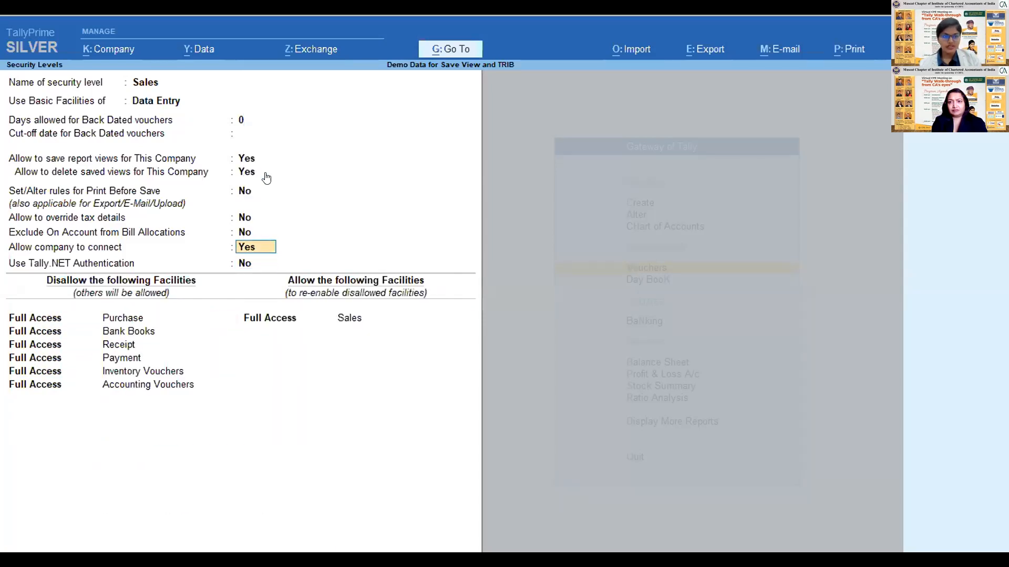
{"action": "key", "text": "BackSpace"}
{"action": "key", "text": "BackSpace"}
{"action": "key", "text": "BackSpace"}
{"action": "key", "text": "BackSpace"}
{"action": "key", "text": "BackSpace"}
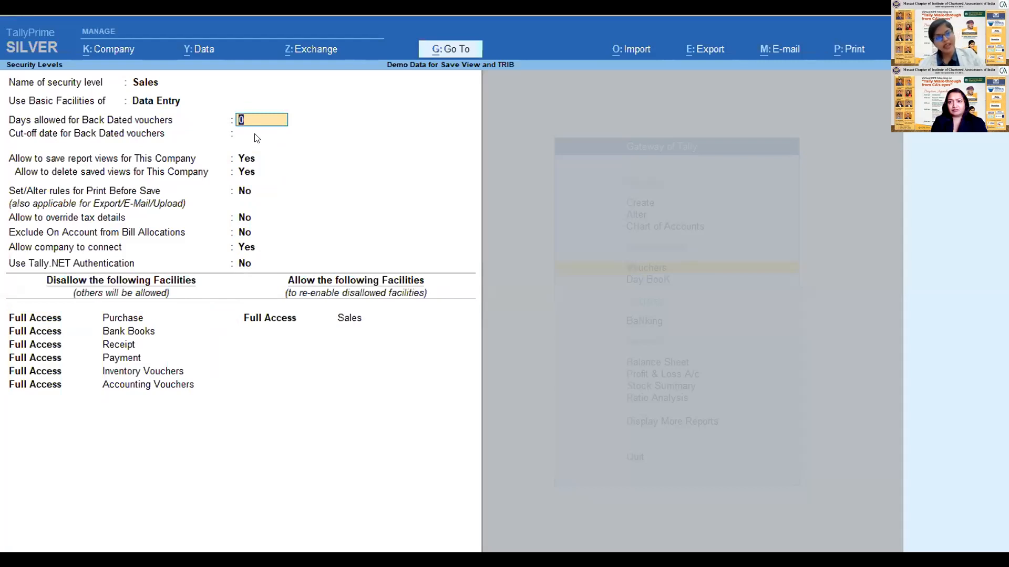
- Step through the Sales role's settings and facilities without edits, continue to the Banking role, and save the security levels
{"action": "key", "text": "Return"}
{"action": "key", "text": "Return"}
{"action": "key", "text": "Return"}
{"action": "key", "text": "Return"}
{"action": "key", "text": "Return"}
{"action": "key", "text": "Return"}
{"action": "key", "text": "Return"}
{"action": "key", "text": "Return"}
{"action": "key", "text": "Return"}
{"action": "key", "text": "Return"}
{"action": "key", "text": "Return"}
{"action": "key", "text": "Return"}
{"action": "key", "text": "Return"}
{"action": "key", "text": "Return"}
{"action": "key", "text": "Return"}
{"action": "key", "text": "Return"}
{"action": "key", "text": "Return"}
{"action": "key", "text": "Return"}
{"action": "key", "text": "Return"}
{"action": "key", "text": "Return"}
{"action": "key", "text": "Return"}
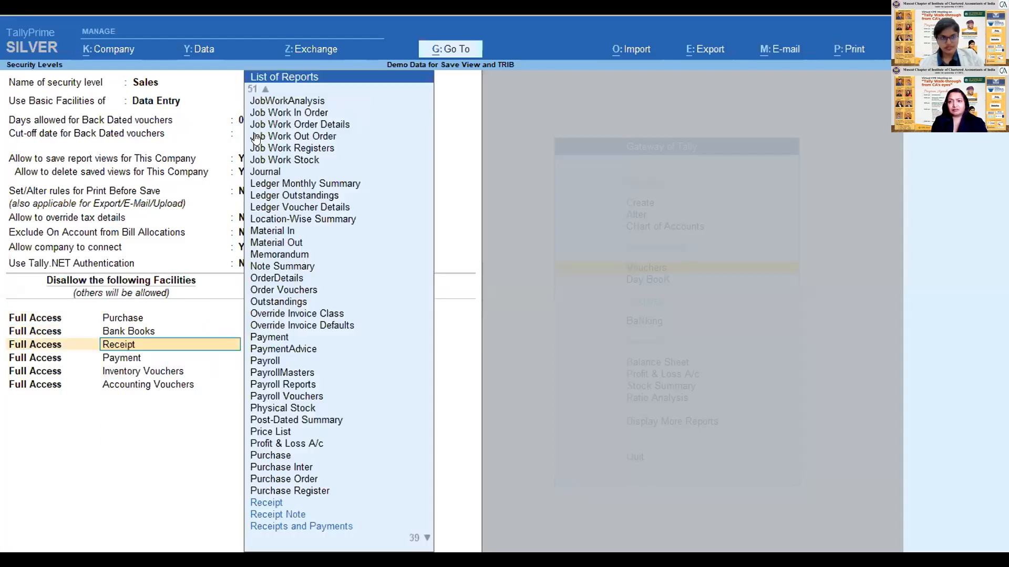
{"action": "key", "text": "Return"}
{"action": "key", "text": "Return"}
{"action": "key", "text": "Return"}
{"action": "key", "text": "Return"}
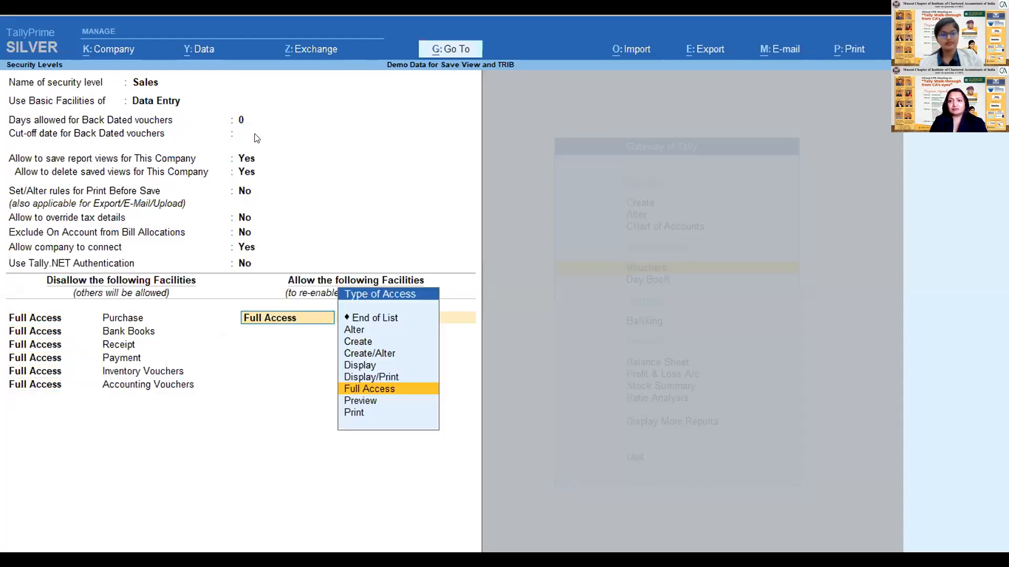
{"action": "key", "text": "Return"}
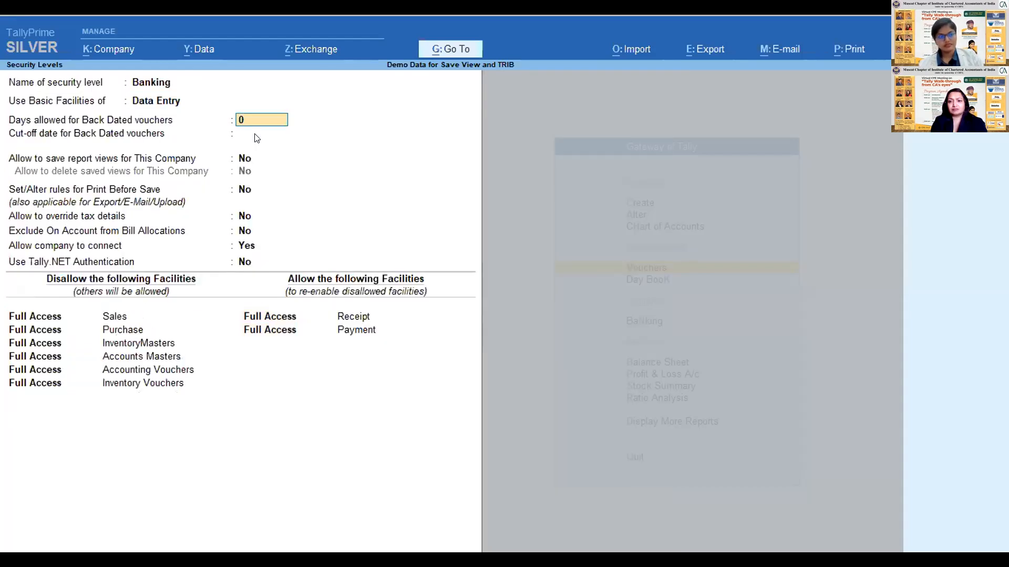
{"action": "key", "text": "ctrl+a"}
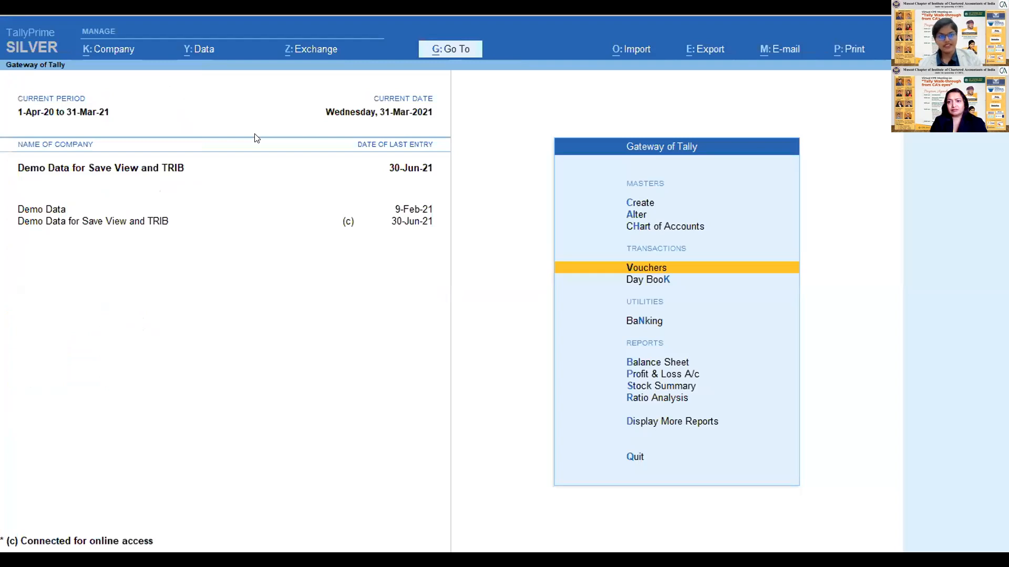
- Set the end date of the current period to 31-3-22
{"action": "left_click", "coordinate": [112, 51]}
{"action": "key", "text": "Escape"}
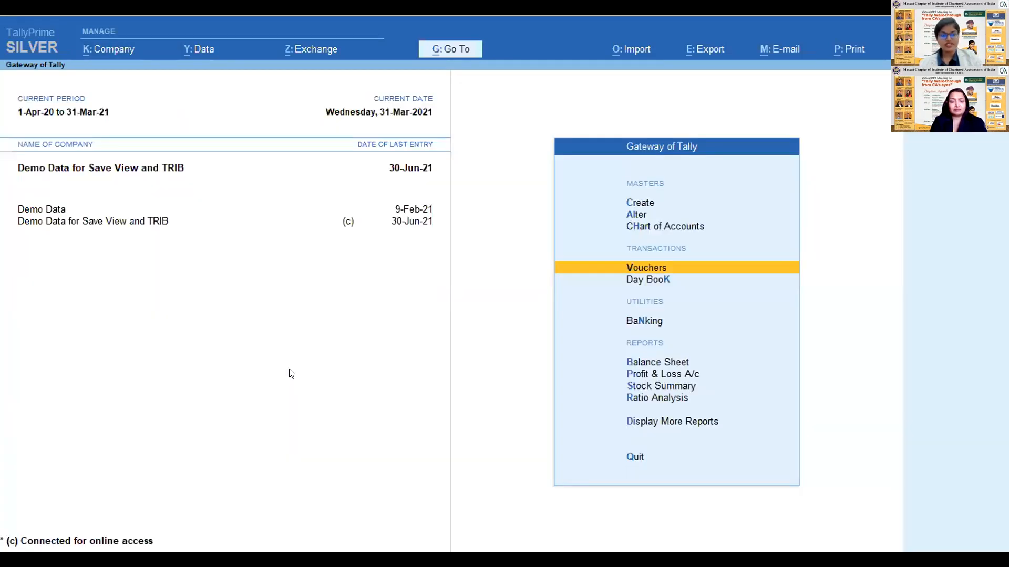
{"action": "key", "text": "alt+F2"}
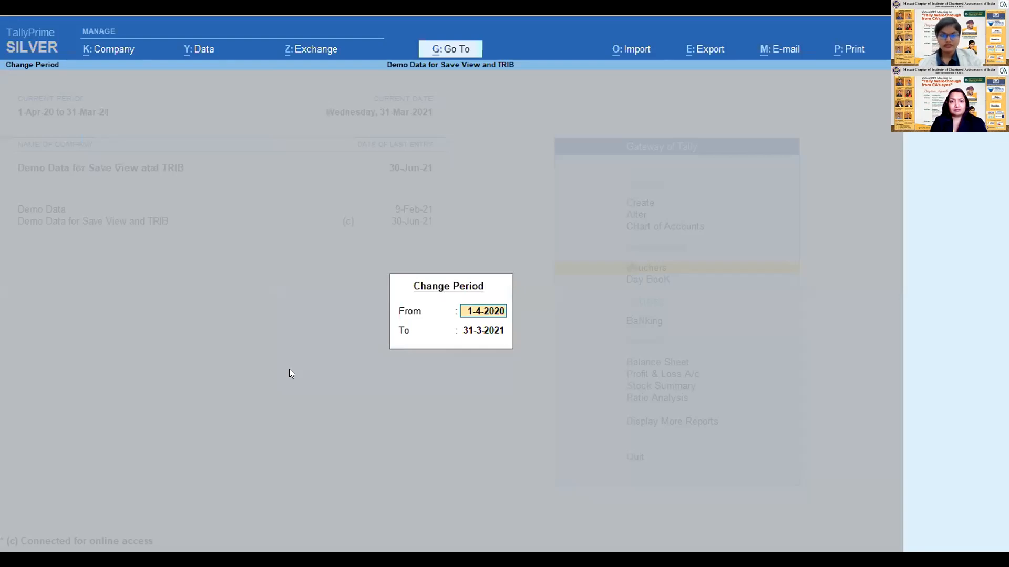
{"action": "key", "text": "Return"}
{"action": "type", "text": "31-3-22"}
{"action": "key", "text": "Return"}
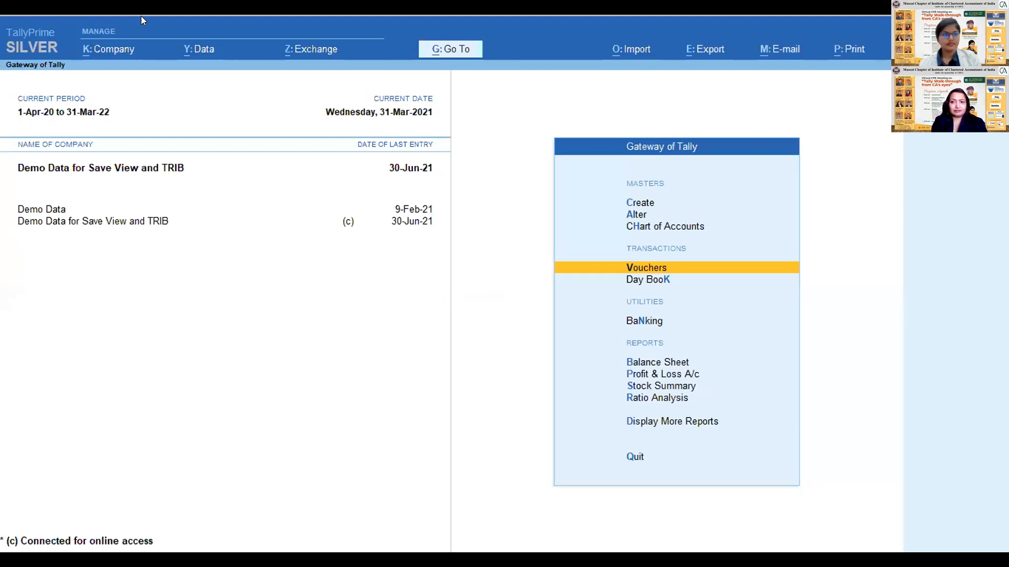
- Try to change the company's logged-in user to sales, entering that user's password
{"action": "left_click", "coordinate": [94, 50]}
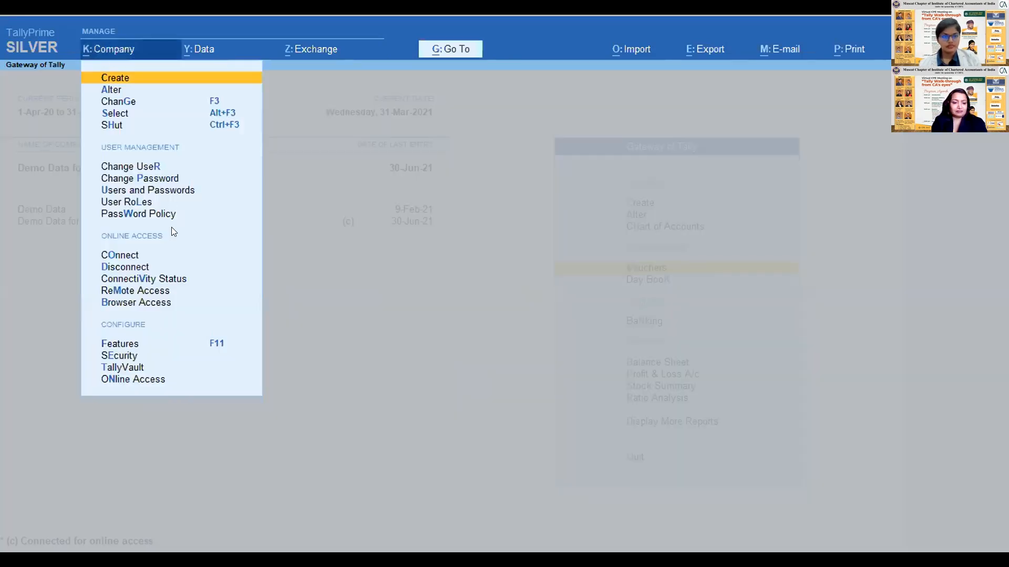
{"action": "left_click", "coordinate": [155, 167]}
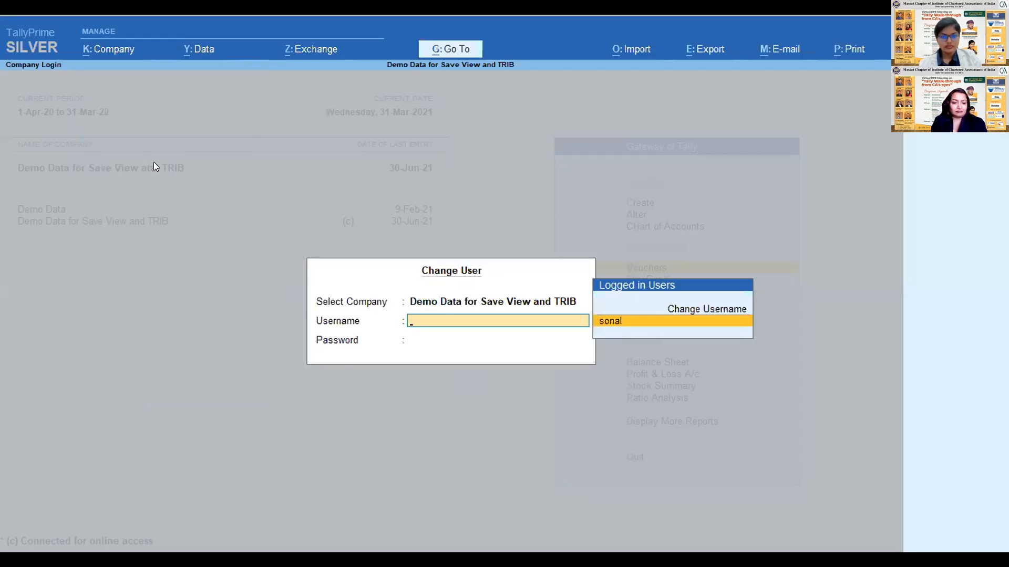
{"action": "key", "text": "Up"}
{"action": "key", "text": "Return"}
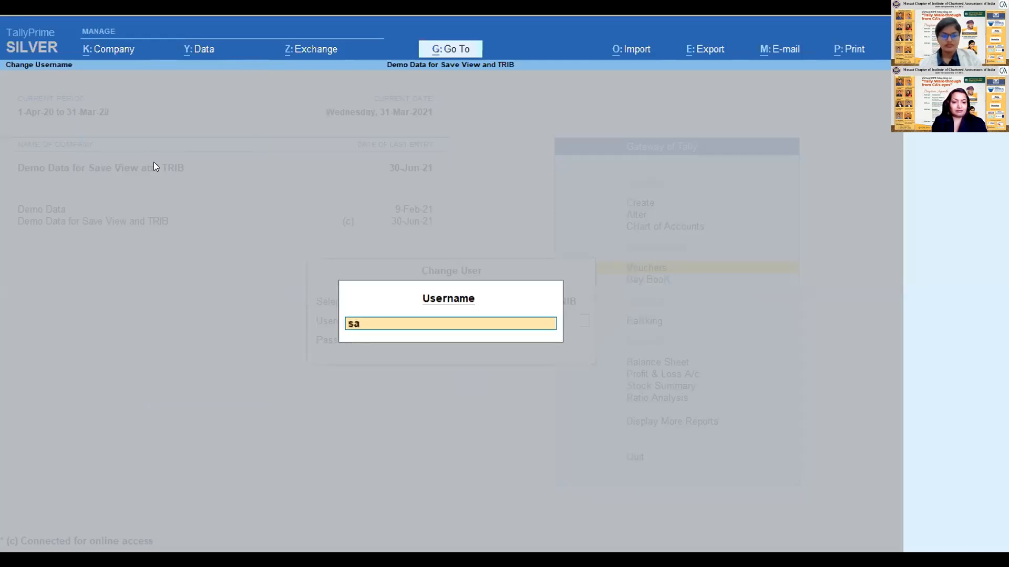
{"action": "key", "text": "Return"}
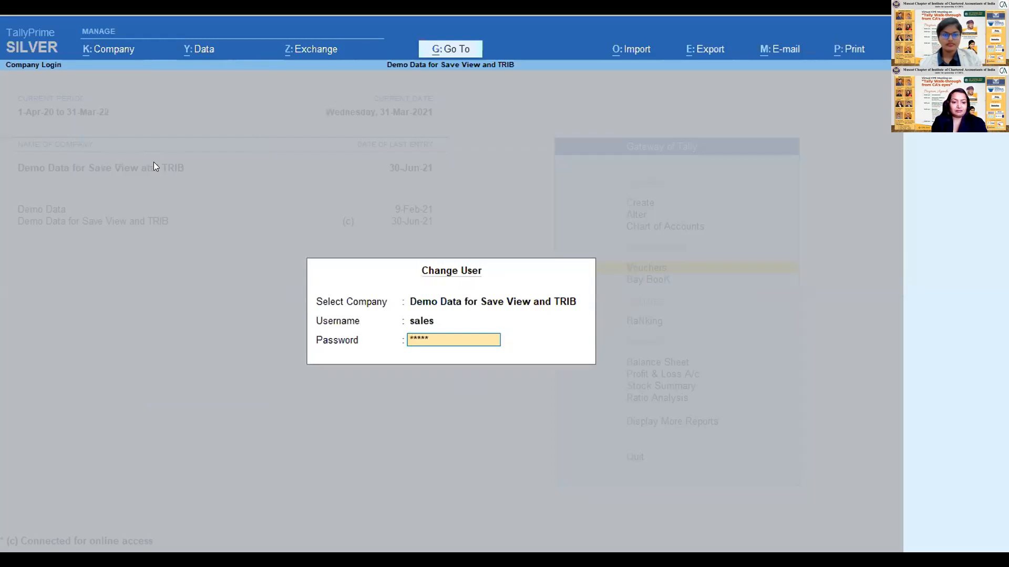
{"action": "key", "text": "Return"}
{"action": "key", "text": "Return"}
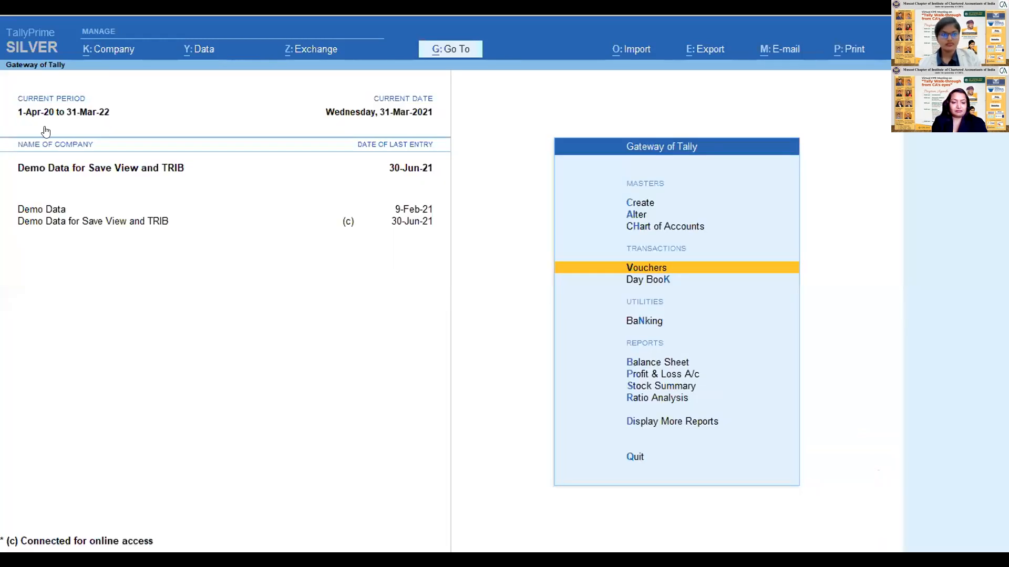
- Disconnect the company Demo Data for Save View and TRIB from online access
{"action": "left_click", "coordinate": [100, 51]}
{"action": "key", "text": "Down"}
{"action": "key", "text": "Down"}
{"action": "key", "text": "Down"}
{"action": "key", "text": "Down"}
{"action": "key", "text": "Down"}
{"action": "key", "text": "Down"}
{"action": "key", "text": "Down"}
{"action": "key", "text": "Down"}
{"action": "key", "text": "Down"}
{"action": "key", "text": "Down"}
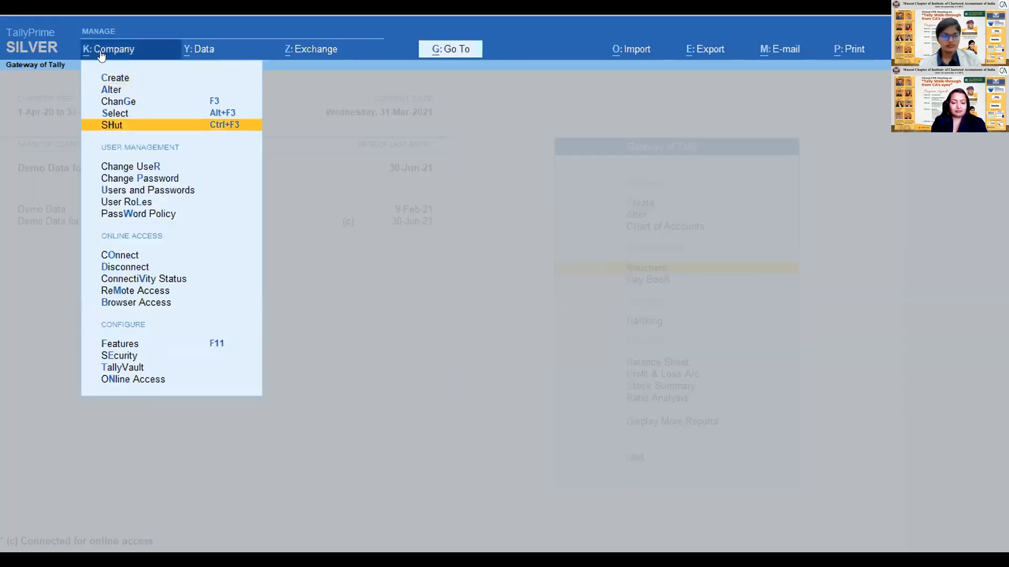
{"action": "key", "text": "Return"}
{"action": "key", "text": "Return"}
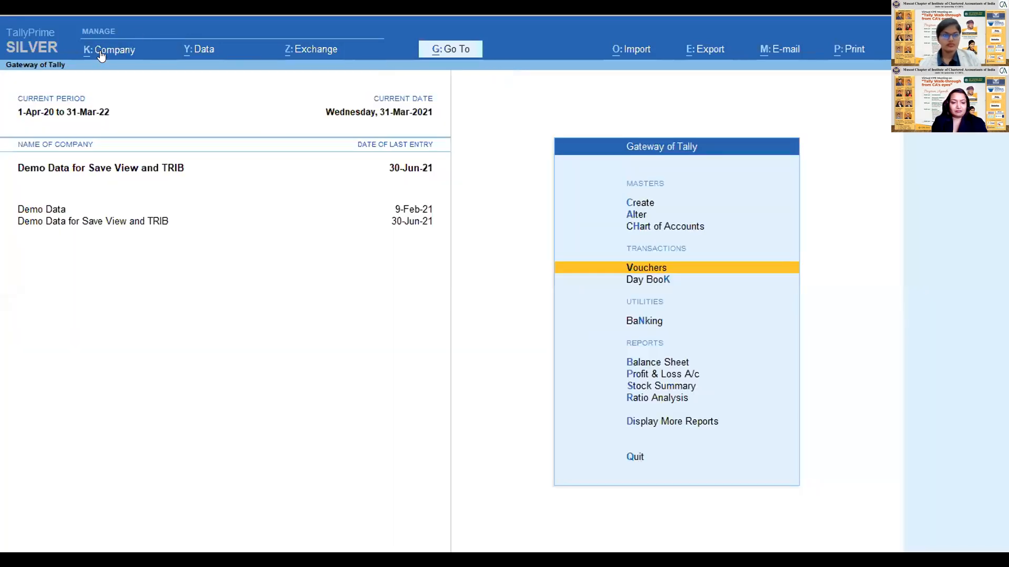
- Change the logged-in user of Demo Data for Save View and TRIB to sales, entering the user's password
{"action": "left_click", "coordinate": [101, 53]}
{"action": "key", "text": "Down"}
{"action": "key", "text": "Down"}
{"action": "key", "text": "Down"}
{"action": "key", "text": "Down"}
{"action": "key", "text": "Down"}
{"action": "key", "text": "Down"}
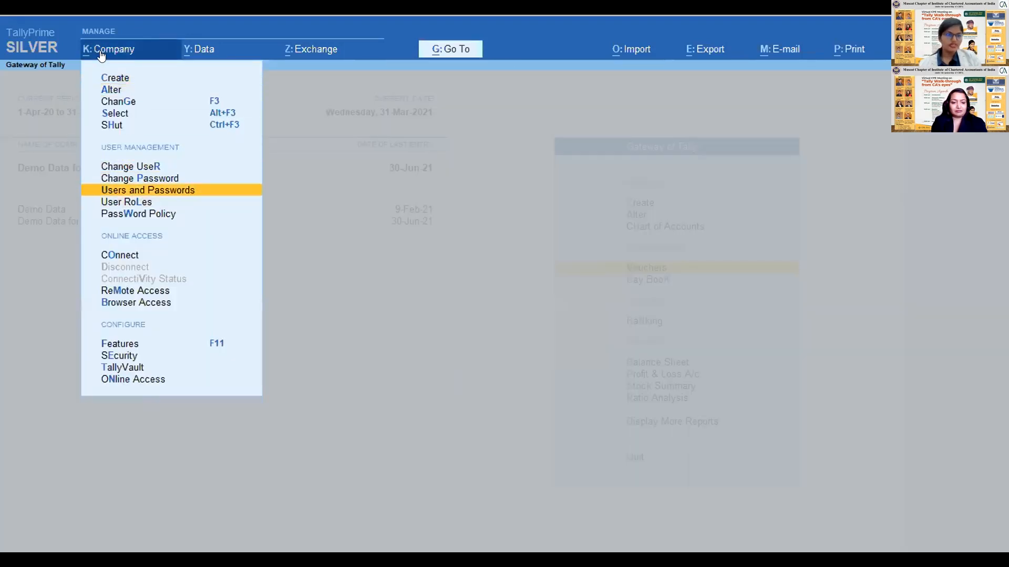
{"action": "key", "text": "Up"}
{"action": "key", "text": "Up"}
{"action": "key", "text": "Return"}
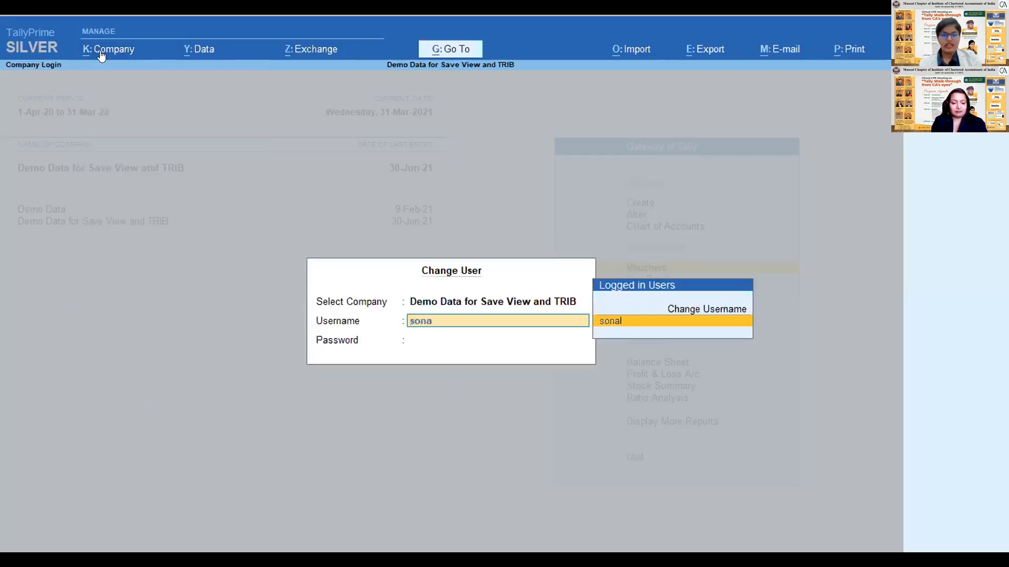
{"action": "key", "text": "BackSpace"}
{"action": "key", "text": "BackSpace"}
{"action": "key", "text": "BackSpace"}
{"action": "key", "text": "Return"}
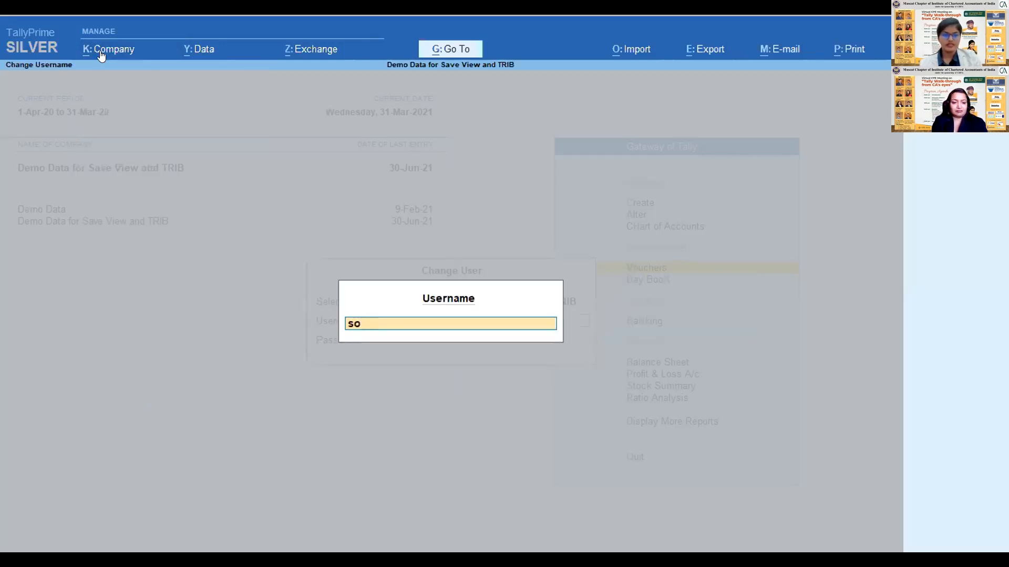
{"action": "key", "text": "Return"}
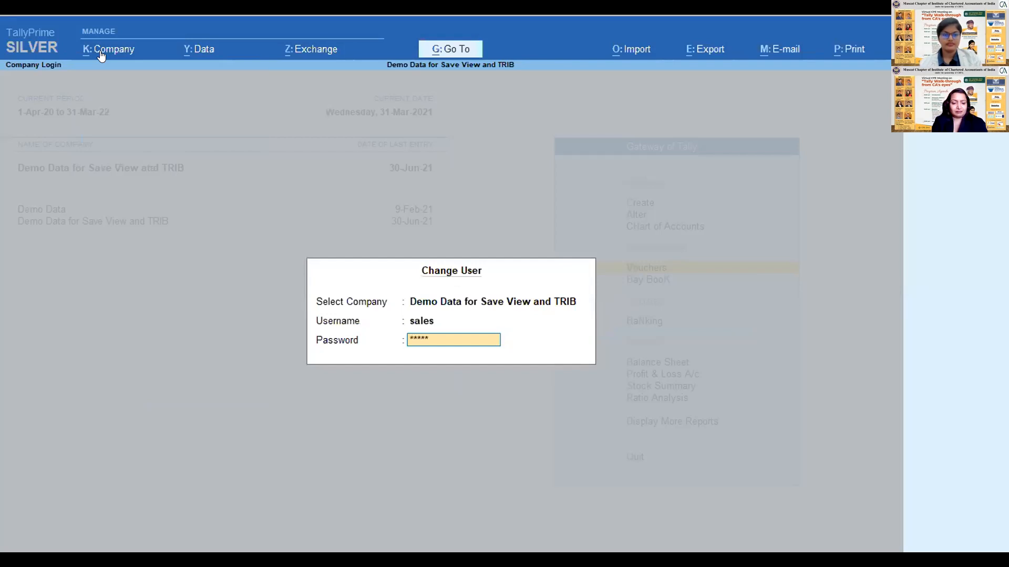
{"action": "key", "text": "Return"}
- Look through the Gateway of Tally options open to the sales user and check the dates of the current period
{"action": "key", "text": "Down"}
{"action": "key", "text": "Up"}
{"action": "key", "text": "Up"}
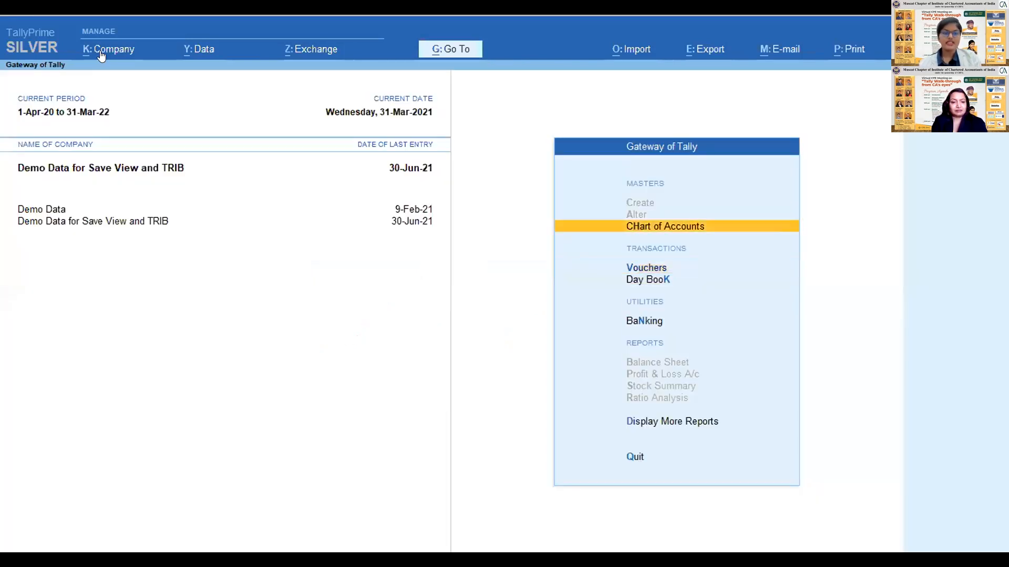
{"action": "key", "text": "Down"}
{"action": "key", "text": "alt+F2"}
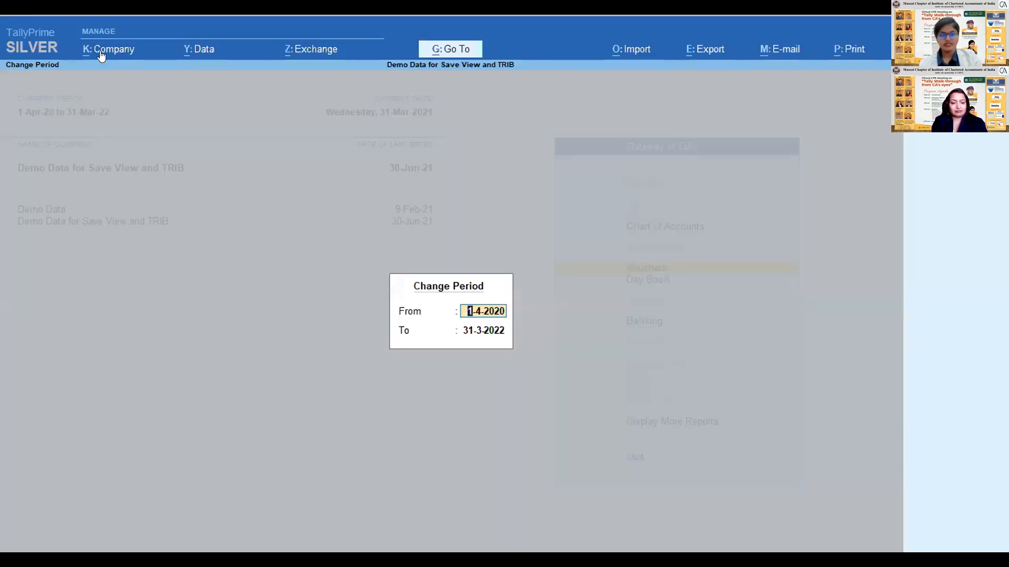
{"action": "key", "text": "Return"}
{"action": "key", "text": "Return"}
{"action": "key", "text": "Return"}
{"action": "key", "text": "Escape"}
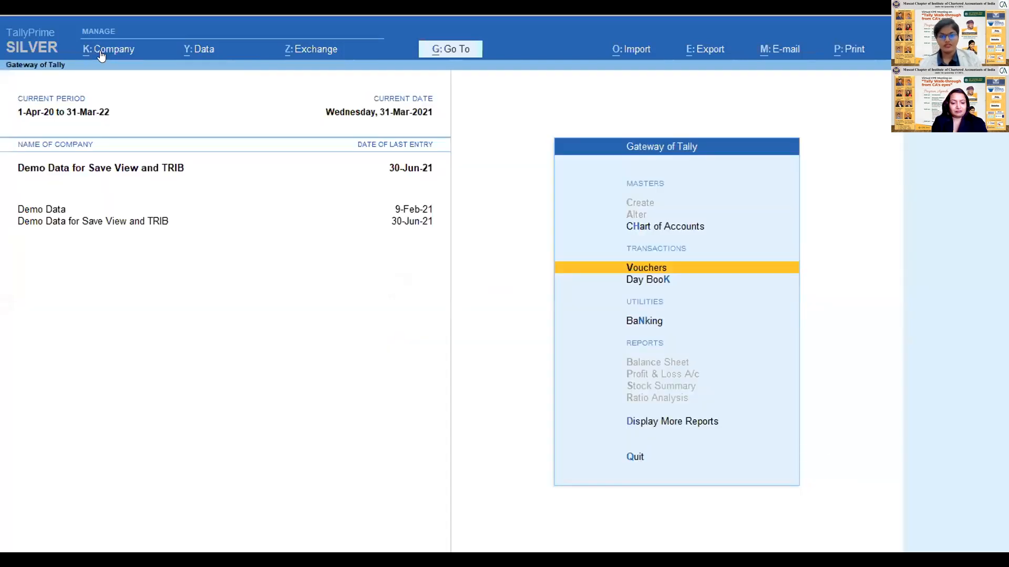
- Set the current date to 01.7.21
{"action": "key", "text": "F2"}
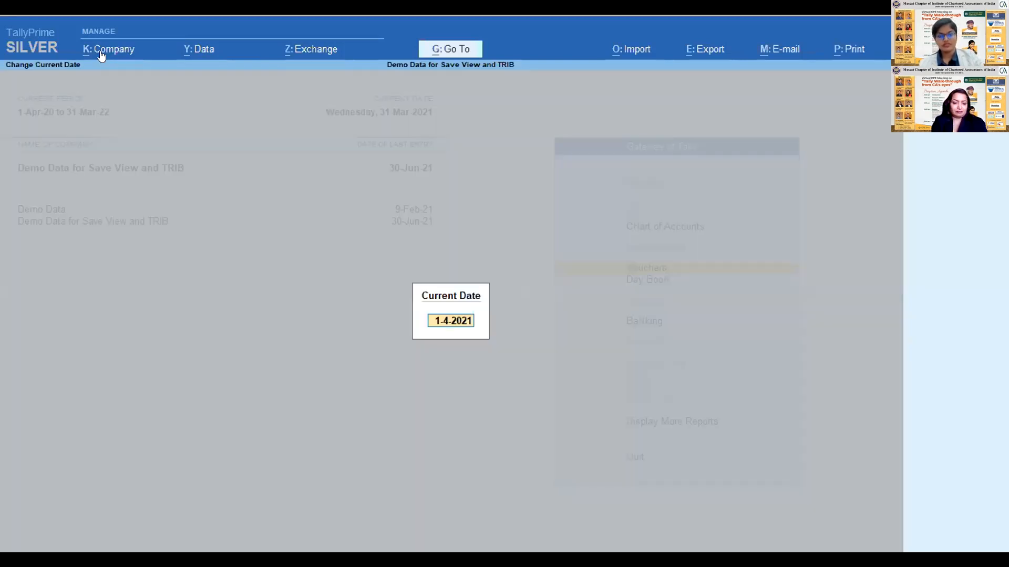
{"action": "type", "text": "01"}
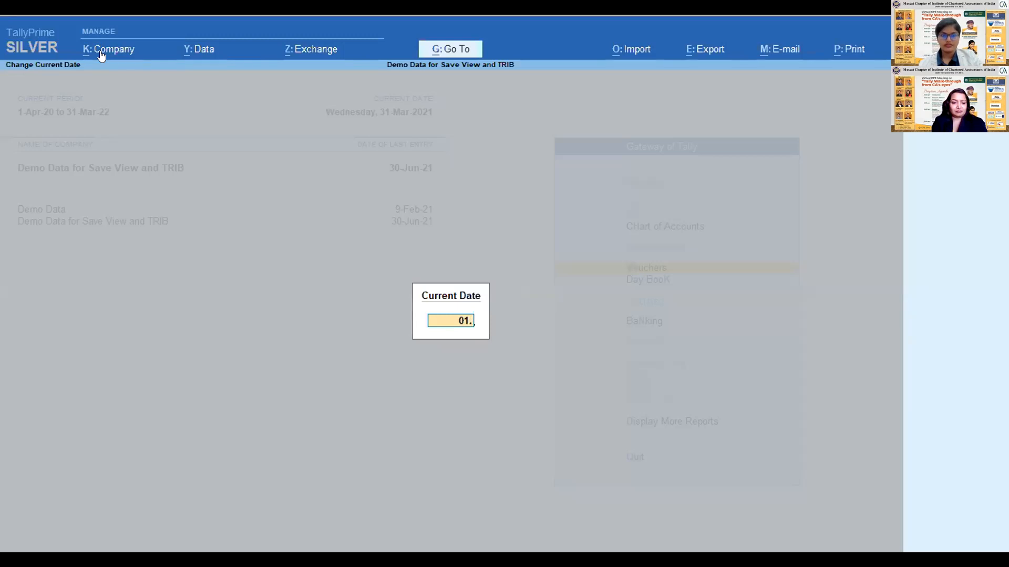
{"action": "type", "text": ".7.21"}
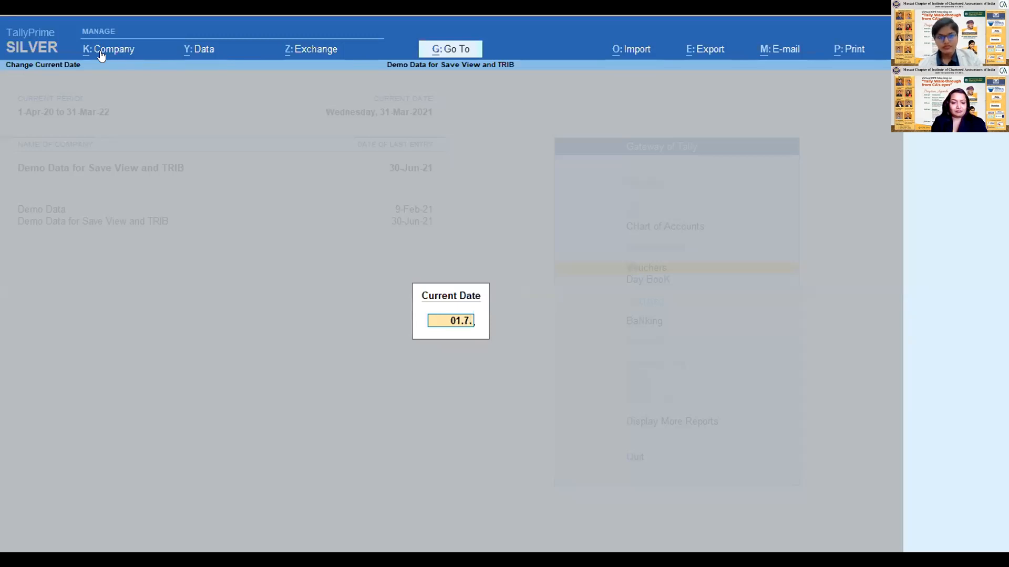
{"action": "key", "text": "Return"}
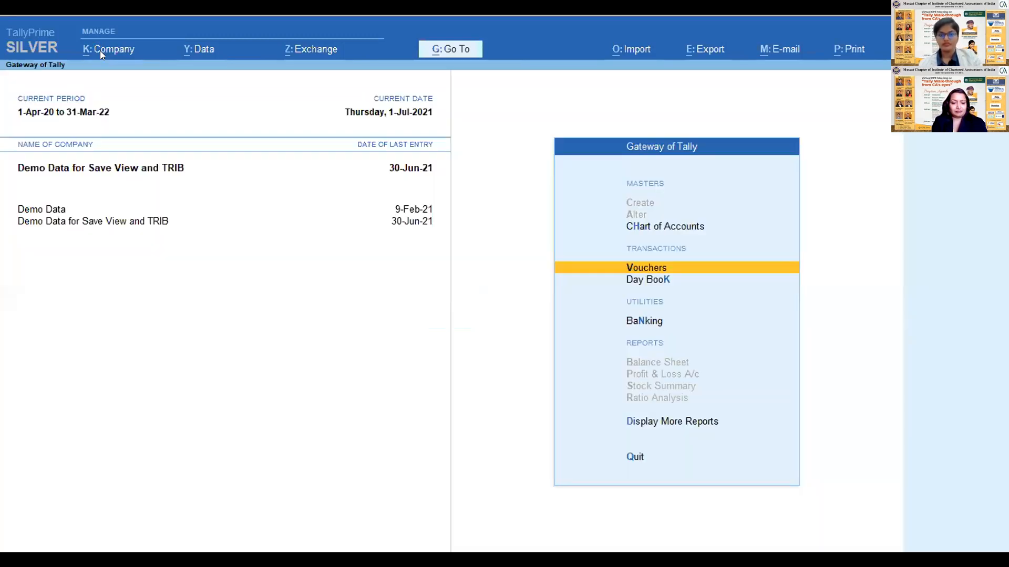
- Open voucher creation as the sales user, check which voucher types can be chosen, and return to the Gateway of Tally
{"action": "key", "text": "Return"}
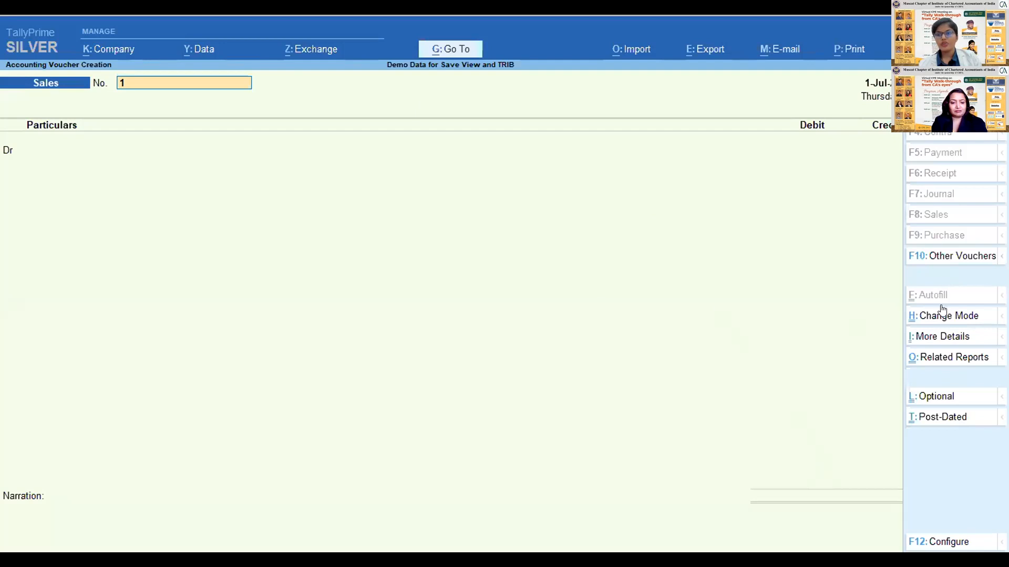
{"action": "left_click", "coordinate": [935, 255]}
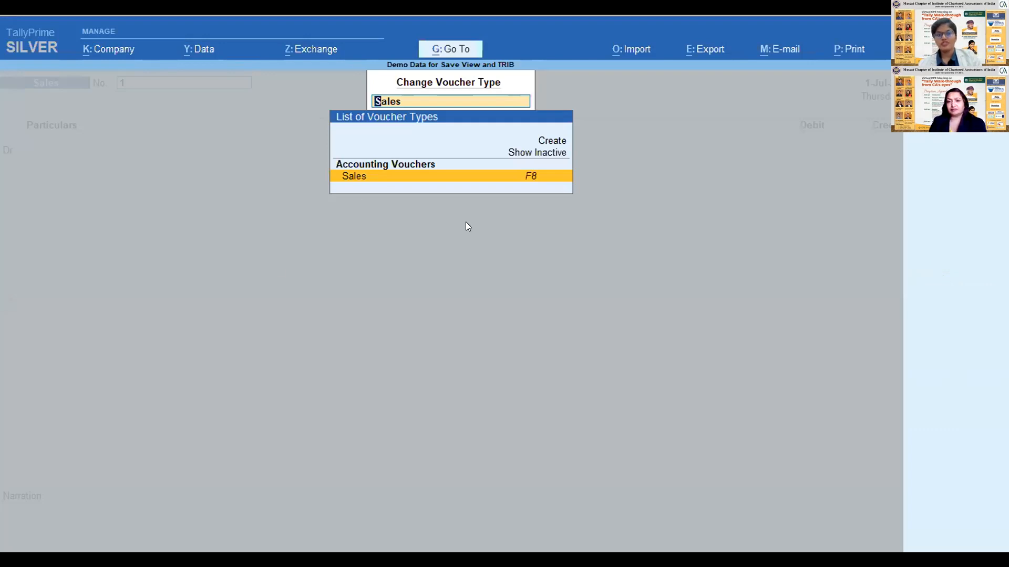
{"action": "key", "text": "Return"}
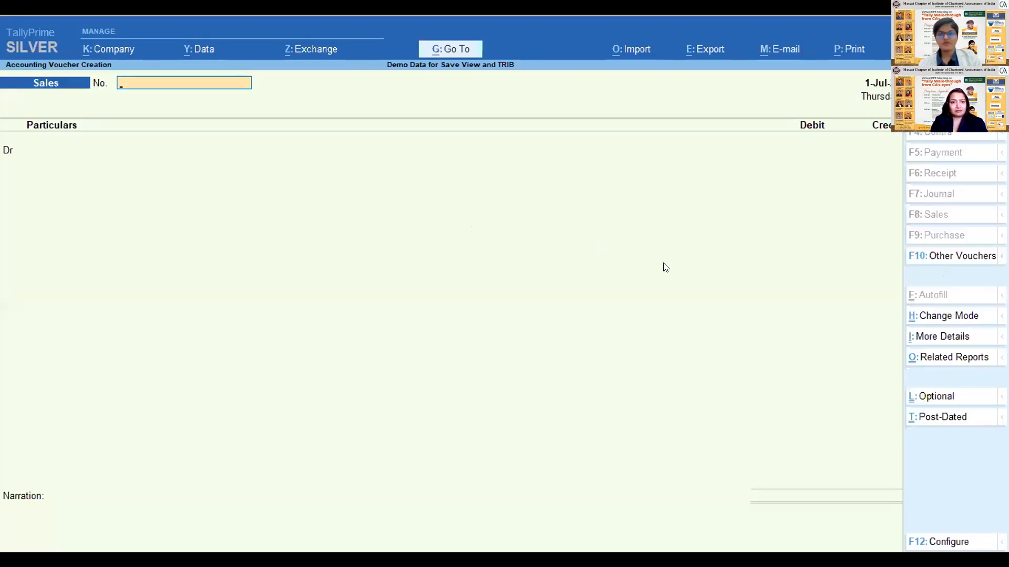
{"action": "key", "text": "Escape"}
{"action": "key", "text": "Return"}
{"action": "key", "text": "Return"}
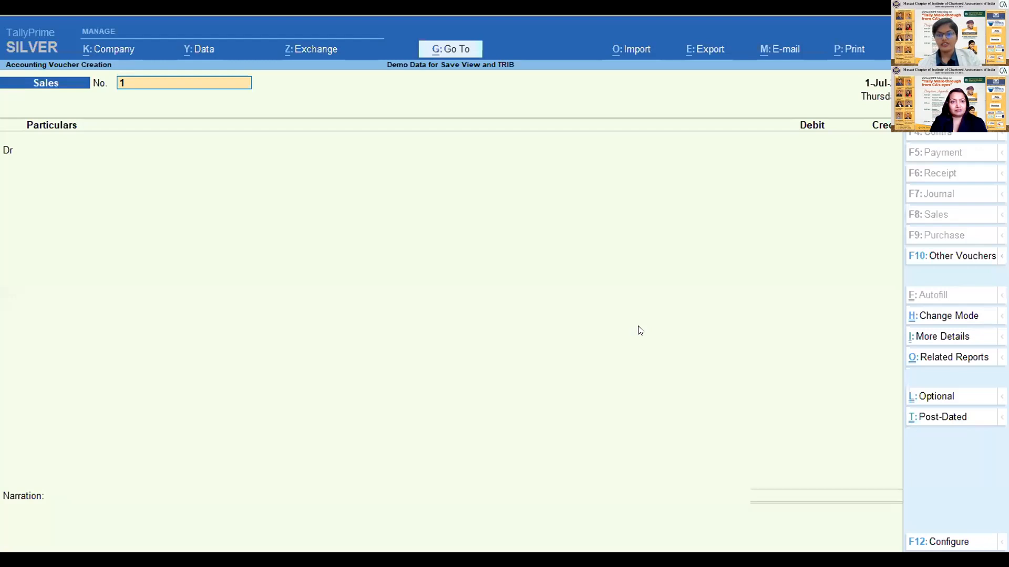
{"action": "key", "text": "Escape"}
{"action": "key", "text": "Return"}
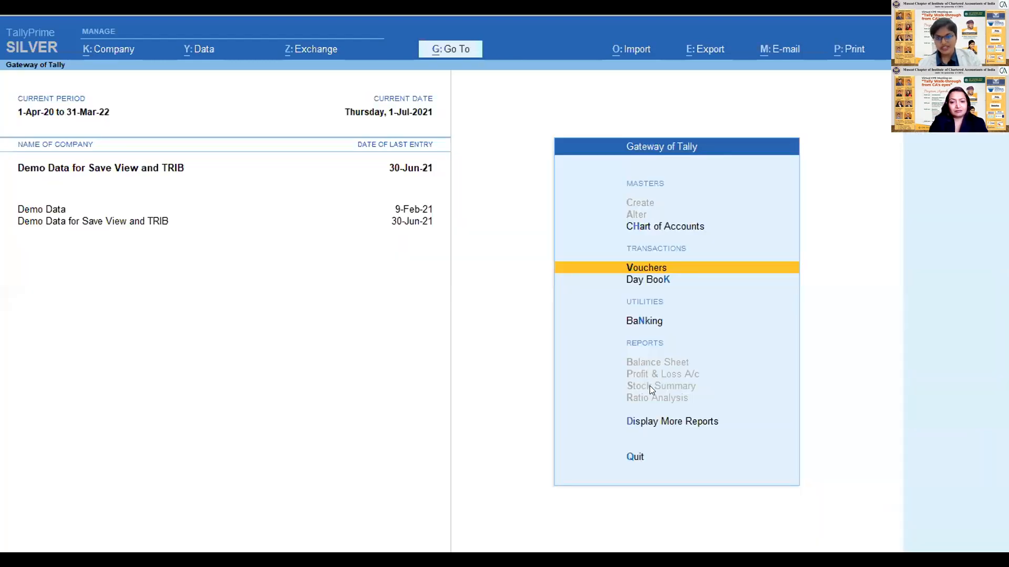
{"action": "key", "text": "Return"}
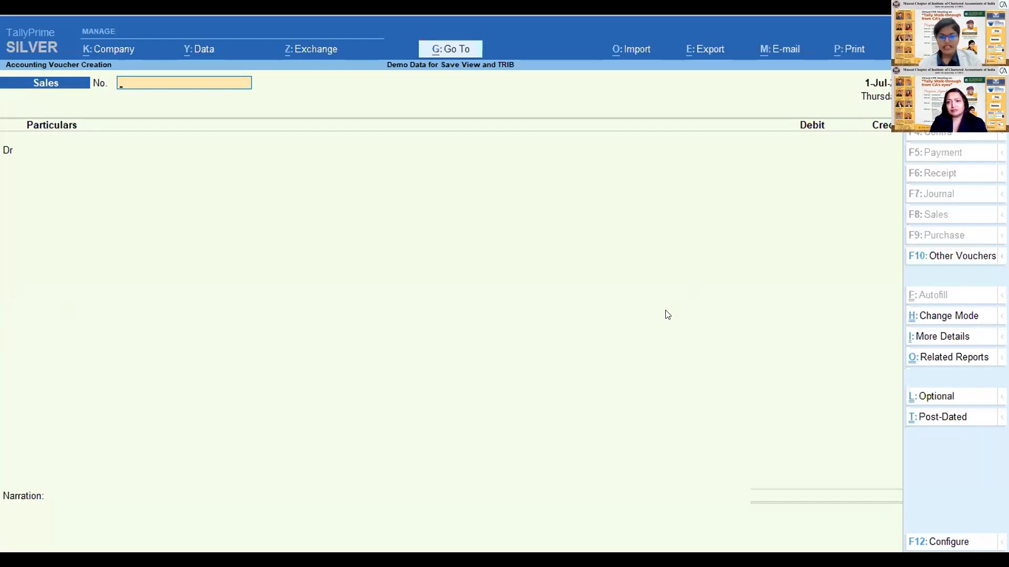
{"action": "key", "text": "Escape"}
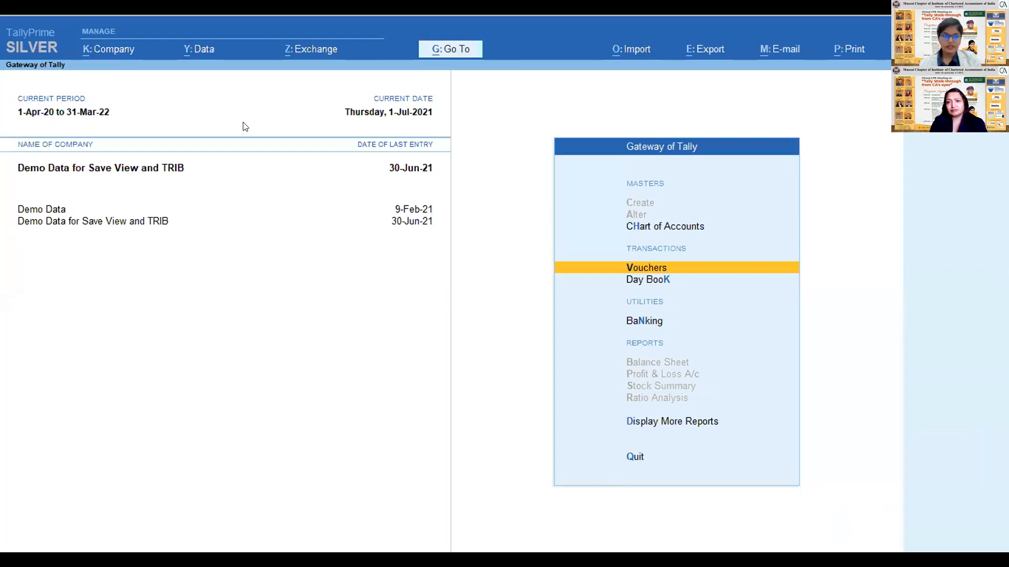
- Change the logged-in user of Demo Data for Save View and TRIB to payment, entering the user's password
{"action": "left_click", "coordinate": [114, 54]}
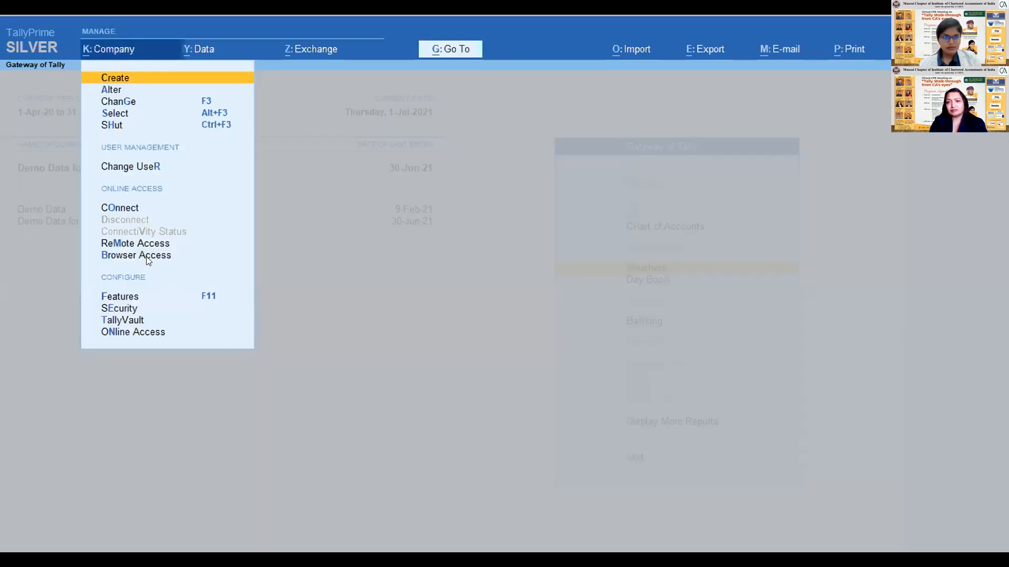
{"action": "left_click", "coordinate": [129, 167]}
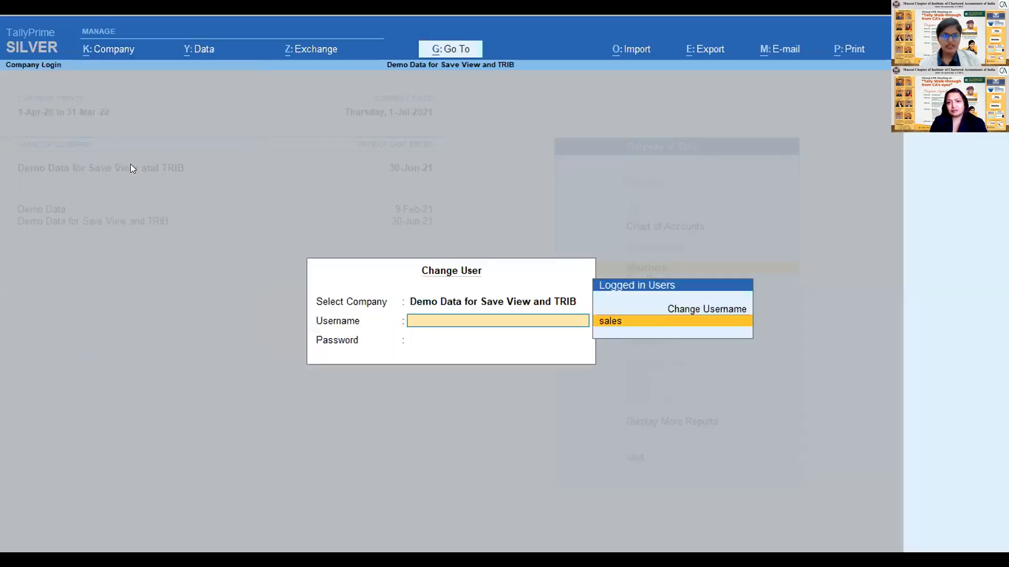
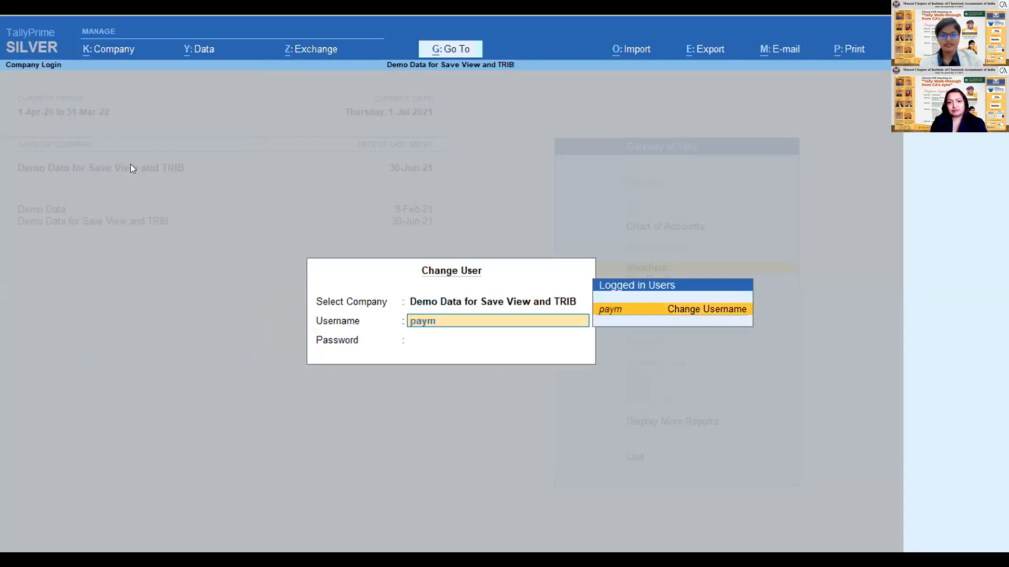
{"action": "key", "text": "Return"}
{"action": "key", "text": "Return"}
{"action": "key", "text": "Return"}
{"action": "key", "text": "Return"}
{"action": "key", "text": "BackSpace"}
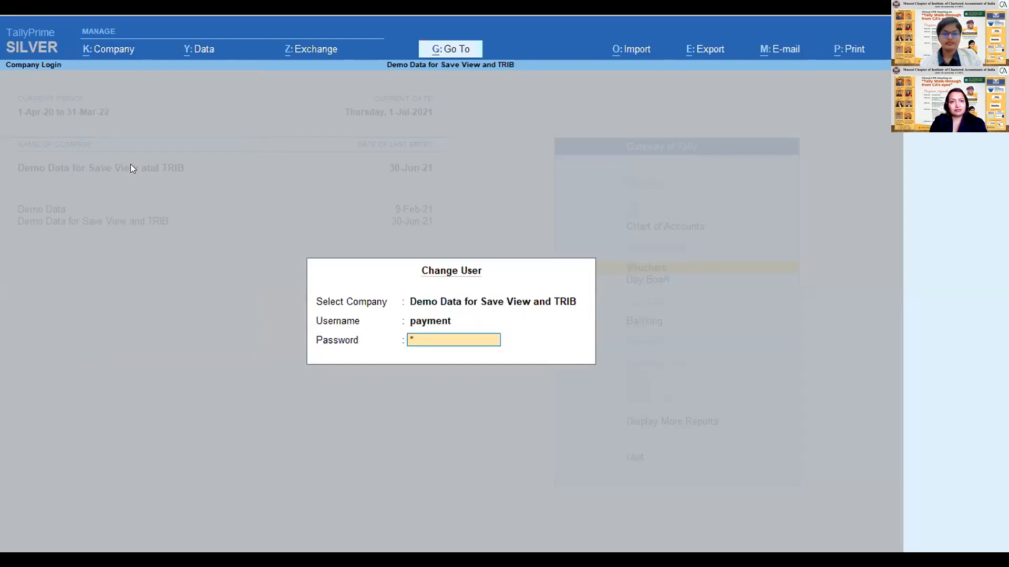
{"action": "key", "text": "Return"}
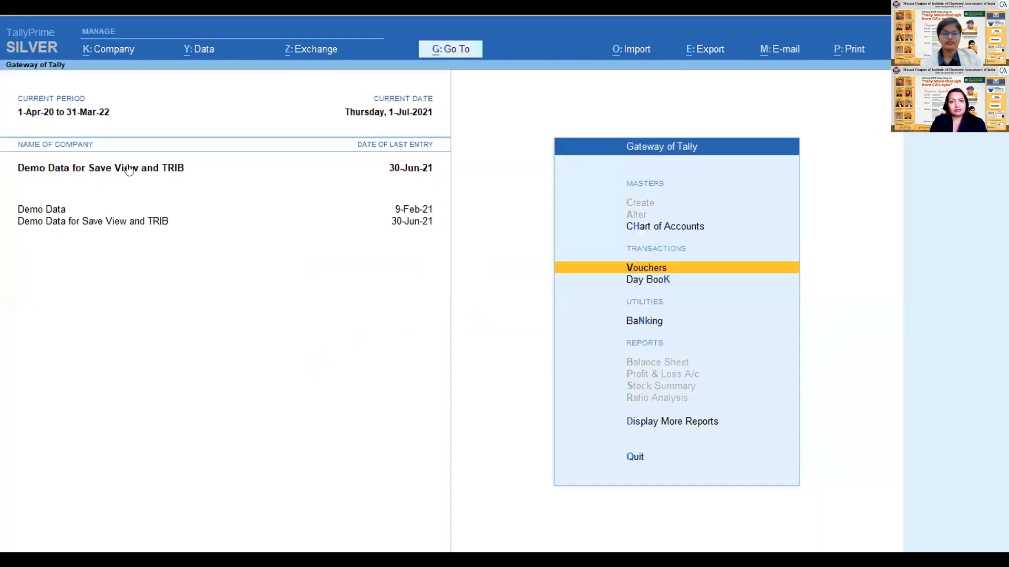
- Open voucher creation as the payment user, check which voucher types can be chosen, and return to the Gateway of Tally
{"action": "key", "text": "Return"}
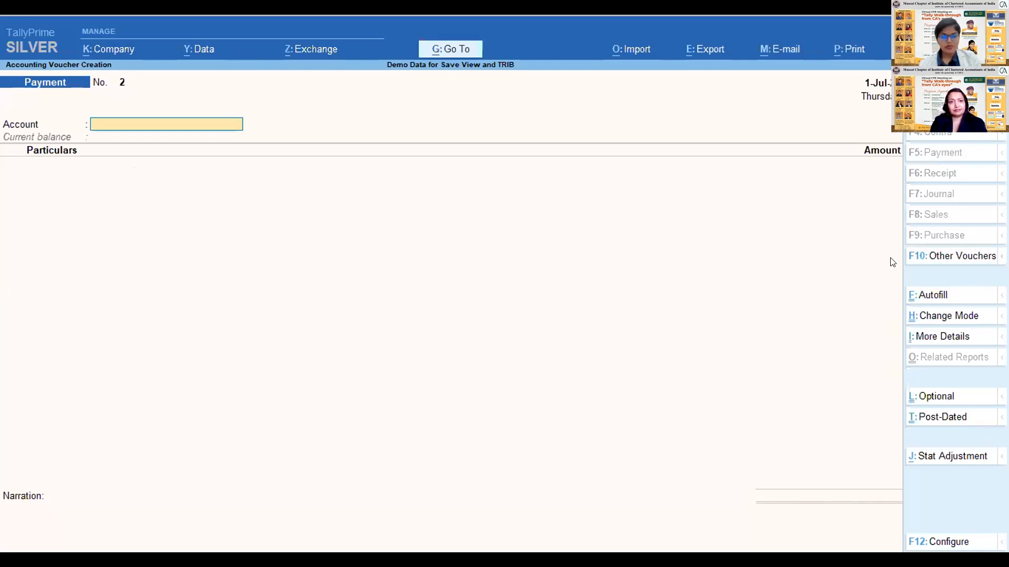
{"action": "left_click", "coordinate": [943, 541]}
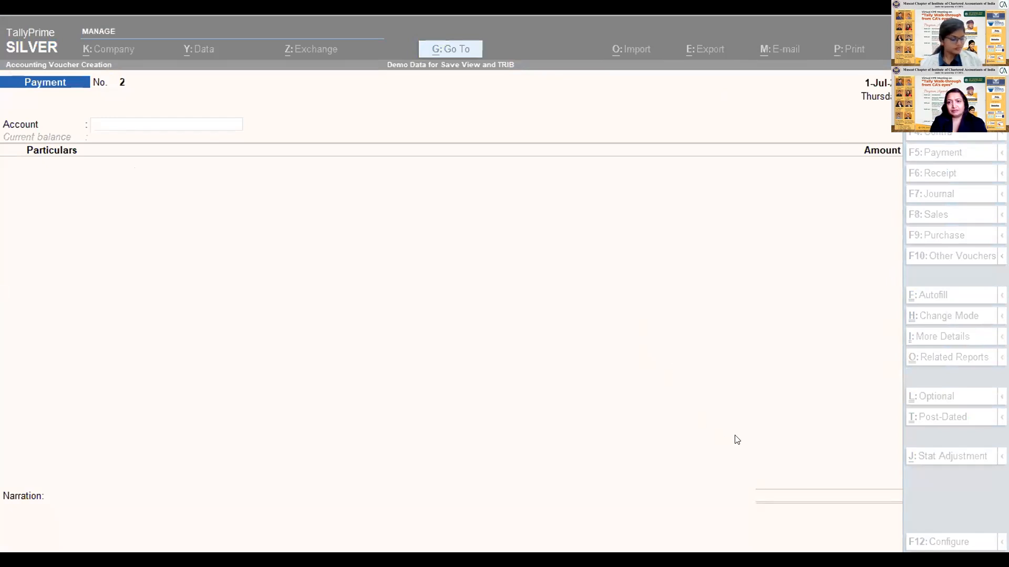
{"action": "left_click", "coordinate": [391, 261]}
{"action": "key", "text": "Escape"}
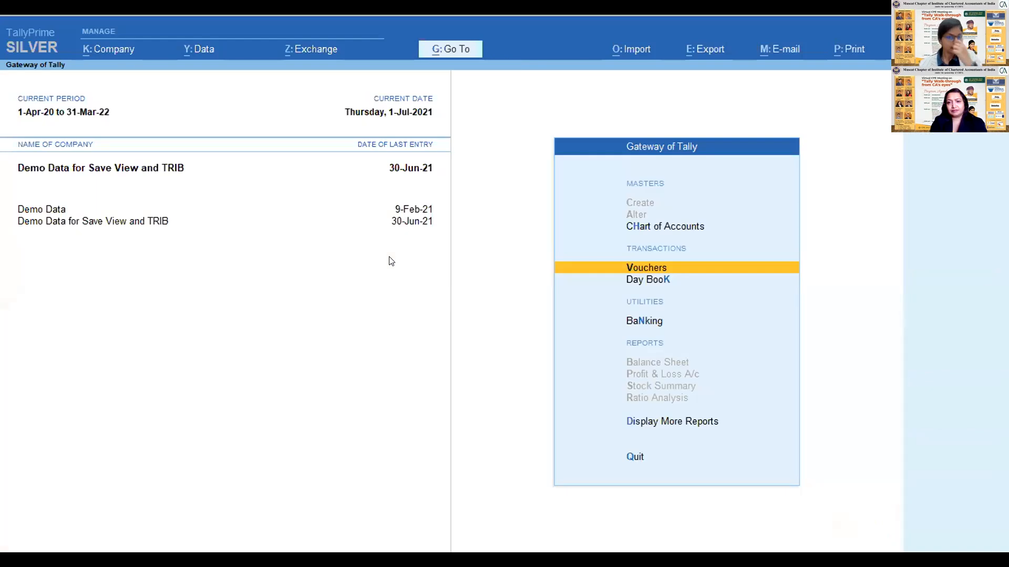
{"action": "key", "text": "Up"}
{"action": "key", "text": "Down"}
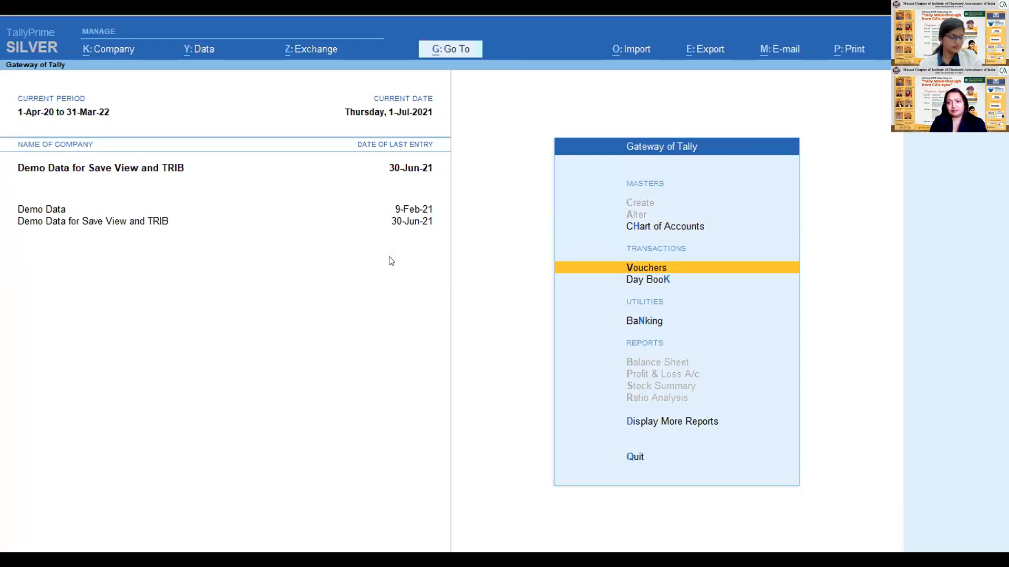
{"action": "left_click", "coordinate": [646, 280]}
{"action": "key", "text": "Escape"}
{"action": "key", "text": "Escape"}
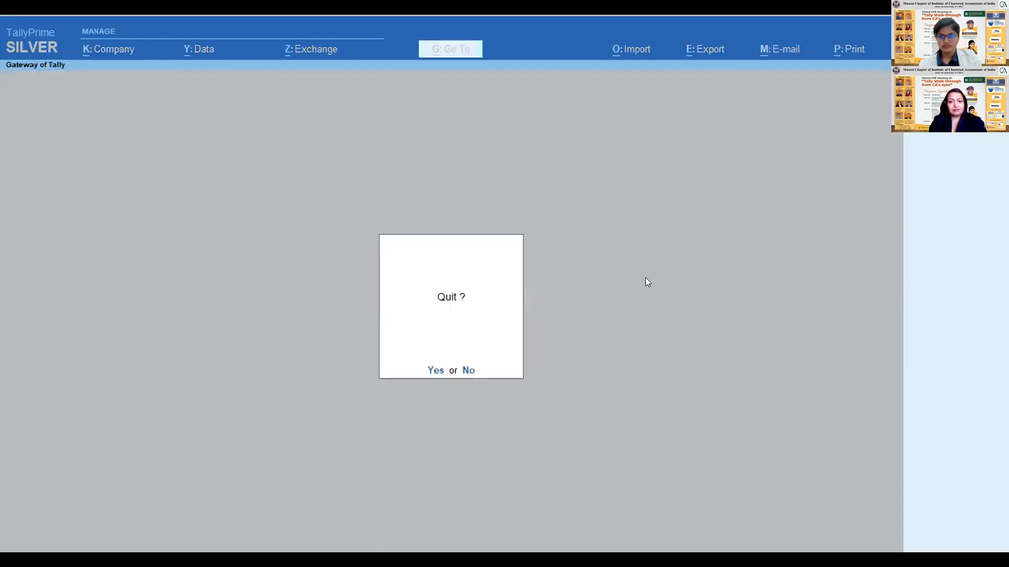
{"action": "key", "text": "Escape"}
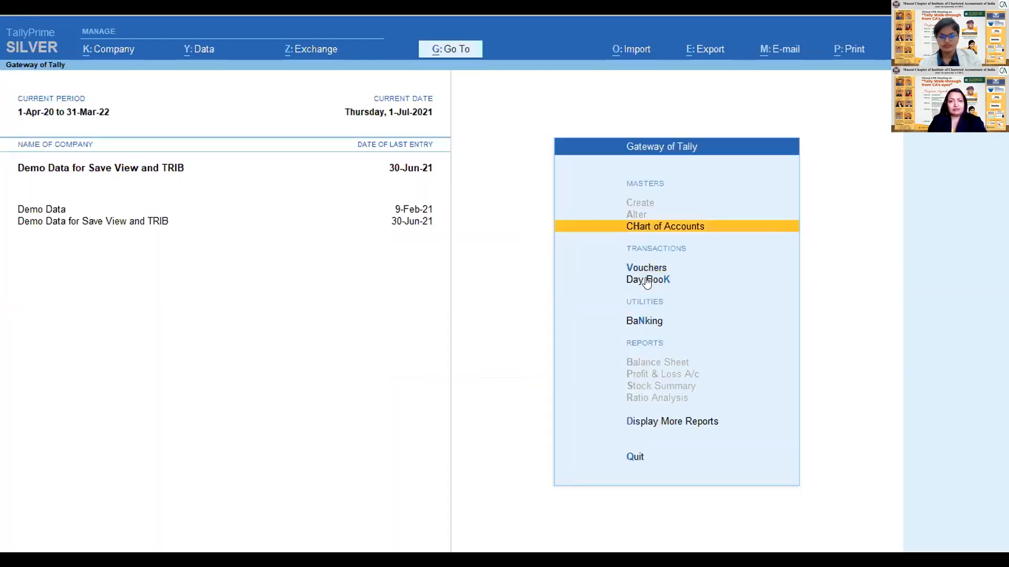
- Change the logged-in user to the administrator account, entering the administrator's username and password
{"action": "left_click", "coordinate": [111, 50]}
{"action": "left_click", "coordinate": [136, 168]}
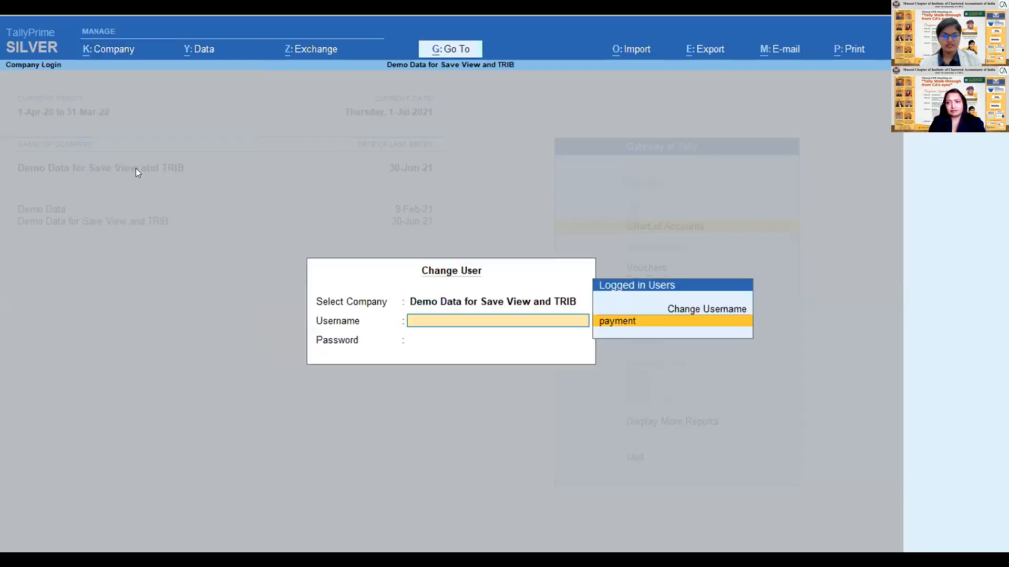
{"action": "key", "text": "Return"}
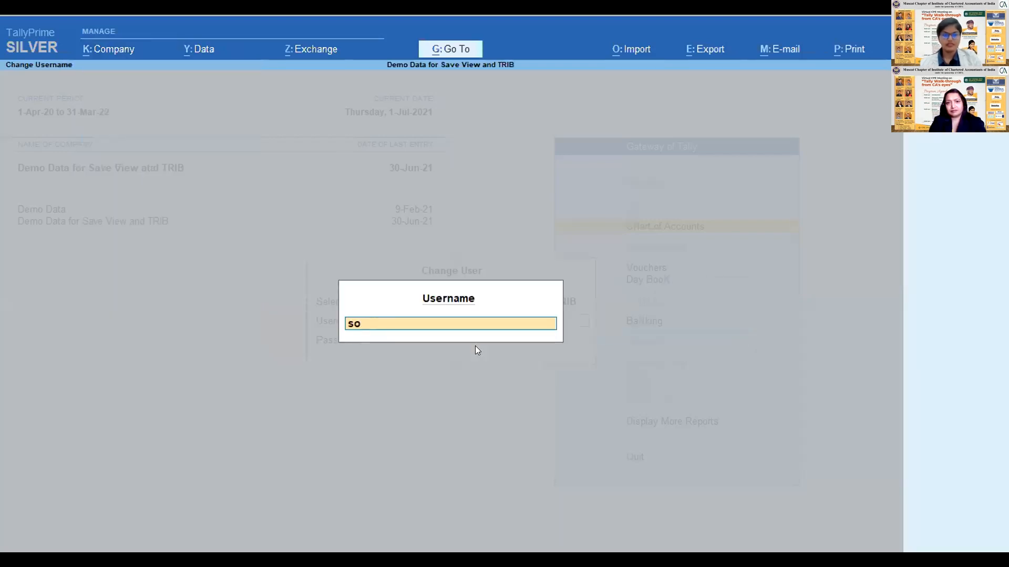
{"action": "key", "text": "Return"}
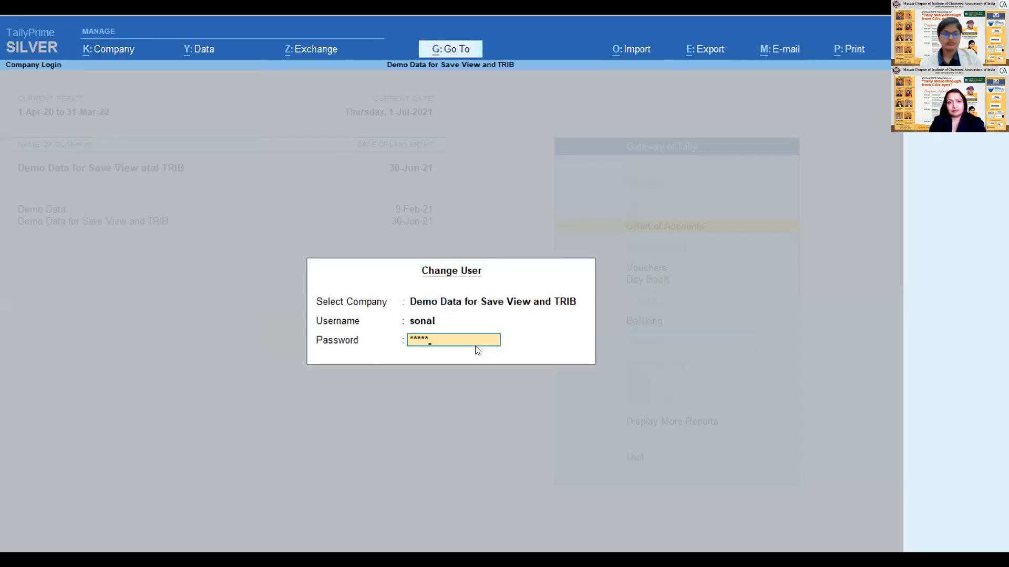
{"action": "key", "text": "Return"}
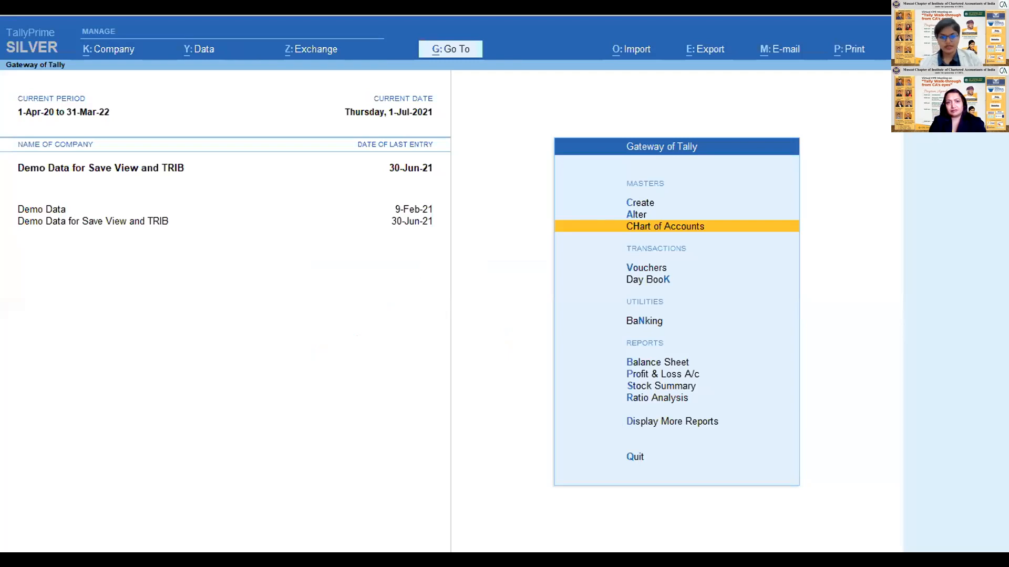
- Look through the Gateway of Tally and company user management options open to the administrator
{"action": "key", "text": "alt+g"}
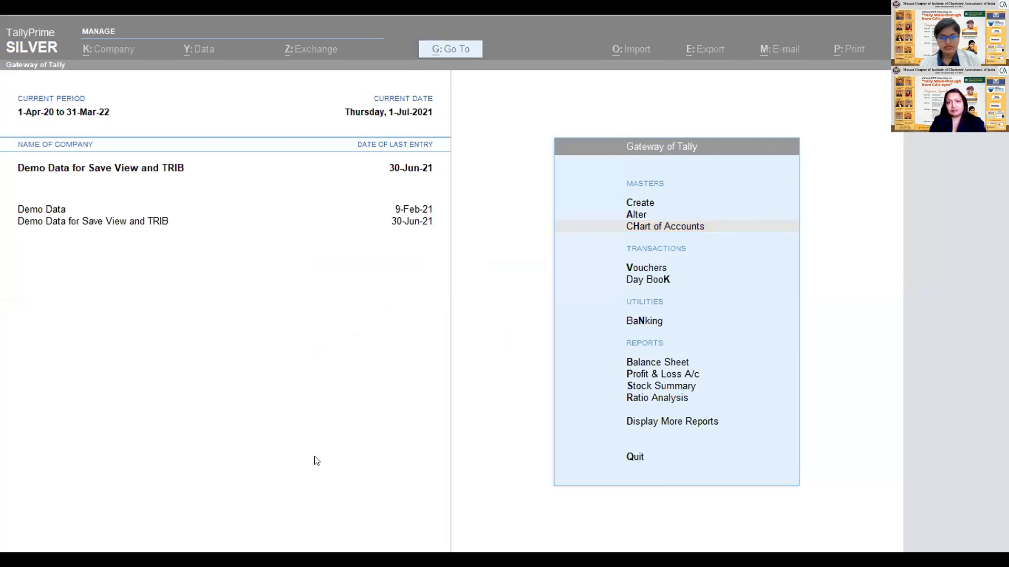
{"action": "left_click", "coordinate": [644, 375]}
{"action": "key", "text": "Escape"}
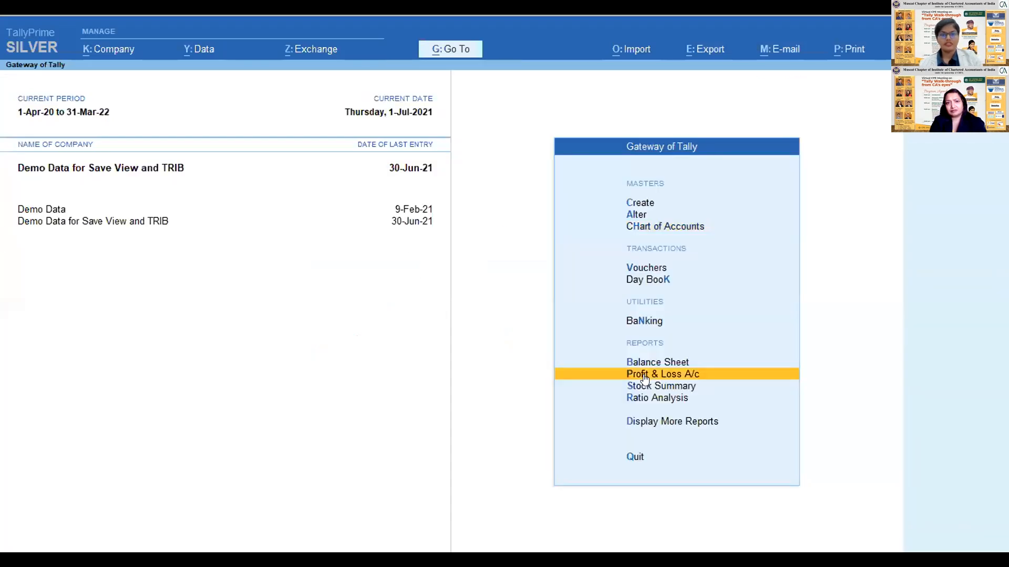
{"action": "left_click", "coordinate": [111, 47]}
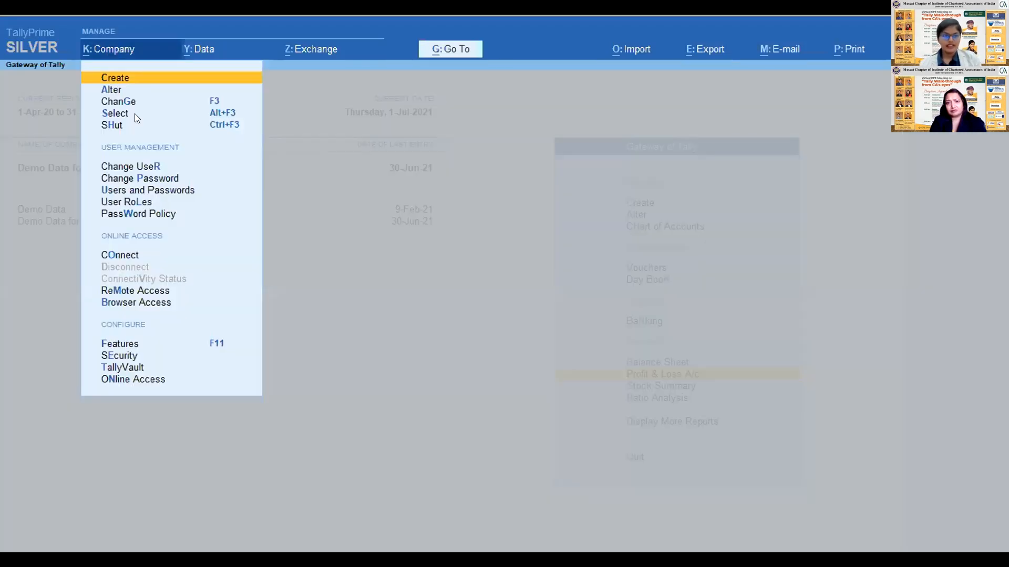
{"action": "left_click", "coordinate": [132, 202]}
{"action": "key", "text": "Escape"}
{"action": "key", "text": "Escape"}
{"action": "key", "text": "Return"}
{"action": "key", "text": "Down"}
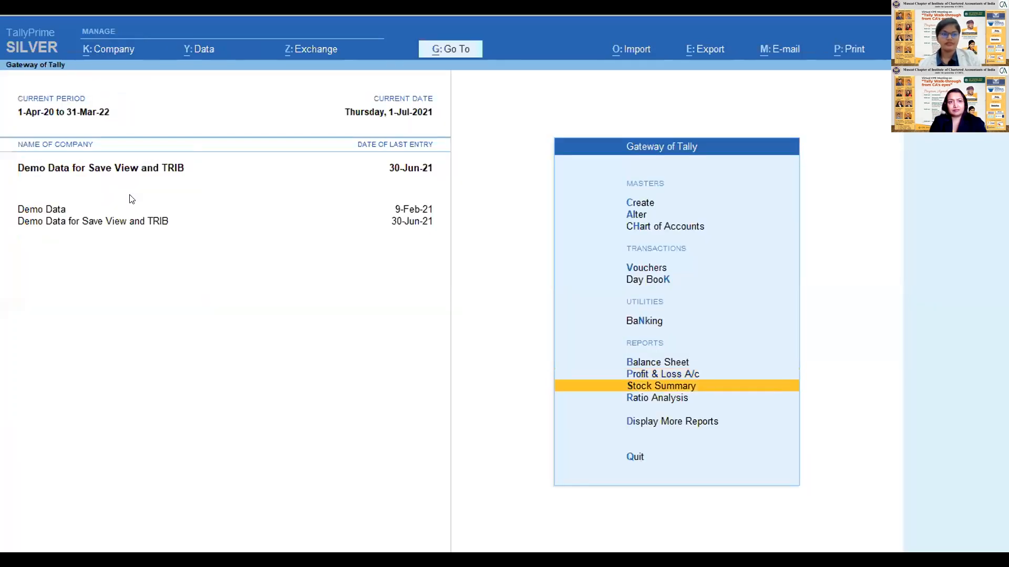
- Examine the allowed and disallowed facilities of the Data Entry security level, and return to the Gateway of Tally without changes
{"action": "left_click", "coordinate": [111, 49]}
{"action": "key", "text": "Down"}
{"action": "key", "text": "Down"}
{"action": "key", "text": "Down"}
{"action": "key", "text": "Down"}
{"action": "key", "text": "Down"}
{"action": "key", "text": "Down"}
{"action": "key", "text": "Return"}
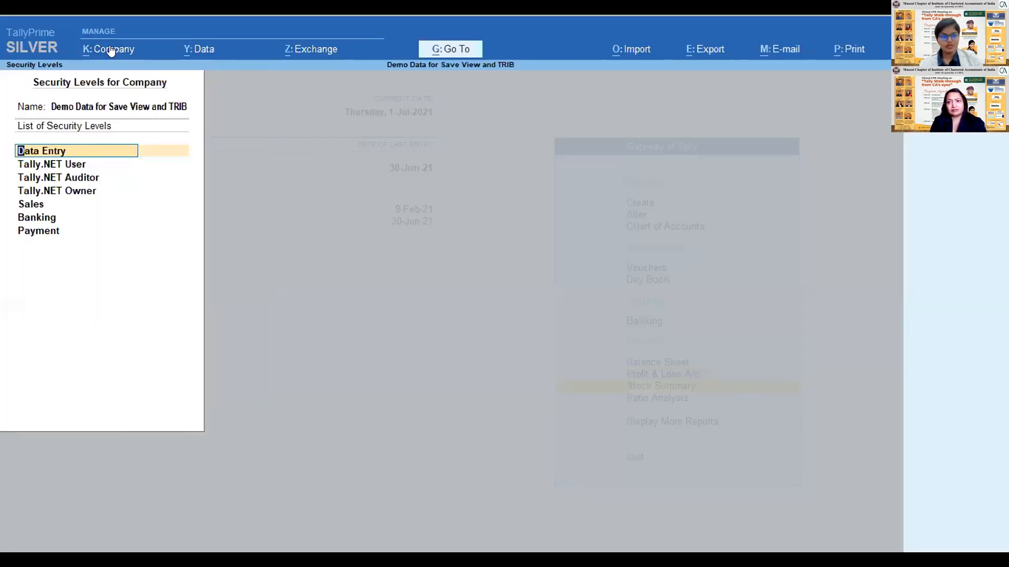
{"action": "key", "text": "Return"}
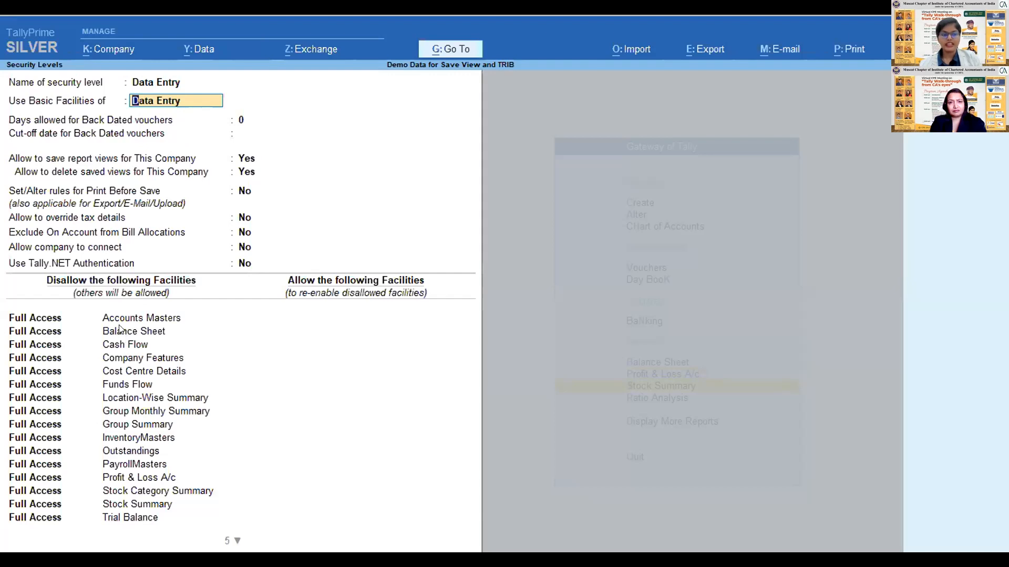
{"action": "key", "text": "Escape"}
{"action": "key", "text": "Escape"}
{"action": "key", "text": "Return"}
{"action": "key", "text": "Escape"}
{"action": "key", "text": "Escape"}
{"action": "key", "text": "Return"}
{"action": "key", "text": "Escape"}
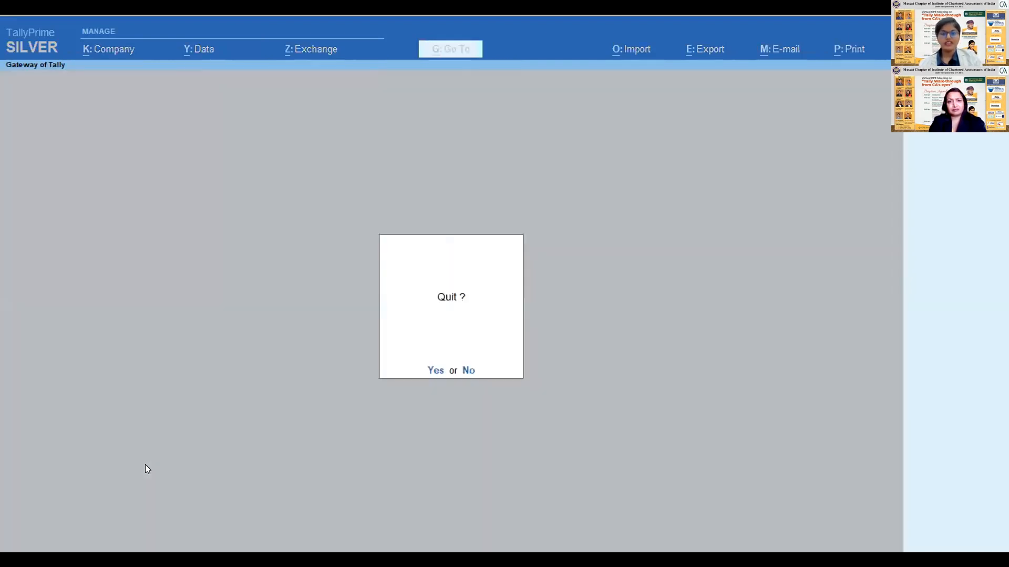
{"action": "key", "text": "Escape"}
- Start a ledger named Gsg under Capital Account from within a payment voucher, review its detail fields, and discard both
{"action": "key", "text": "Down"}
{"action": "key", "text": "Down"}
{"action": "key", "text": "Down"}
{"action": "key", "text": "Down"}
{"action": "key", "text": "Up"}
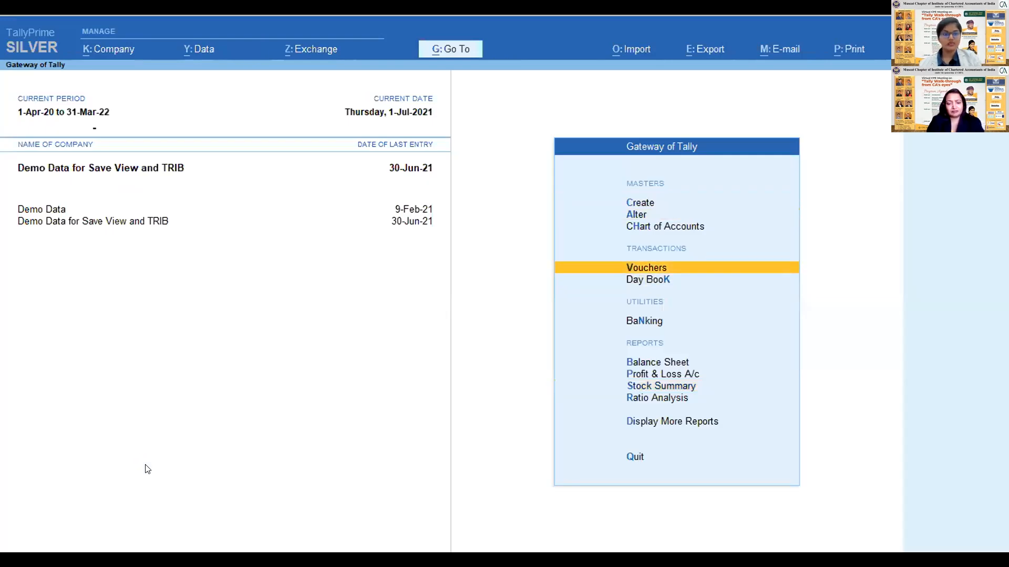
{"action": "key", "text": "Return"}
{"action": "key", "text": "ctrl"}
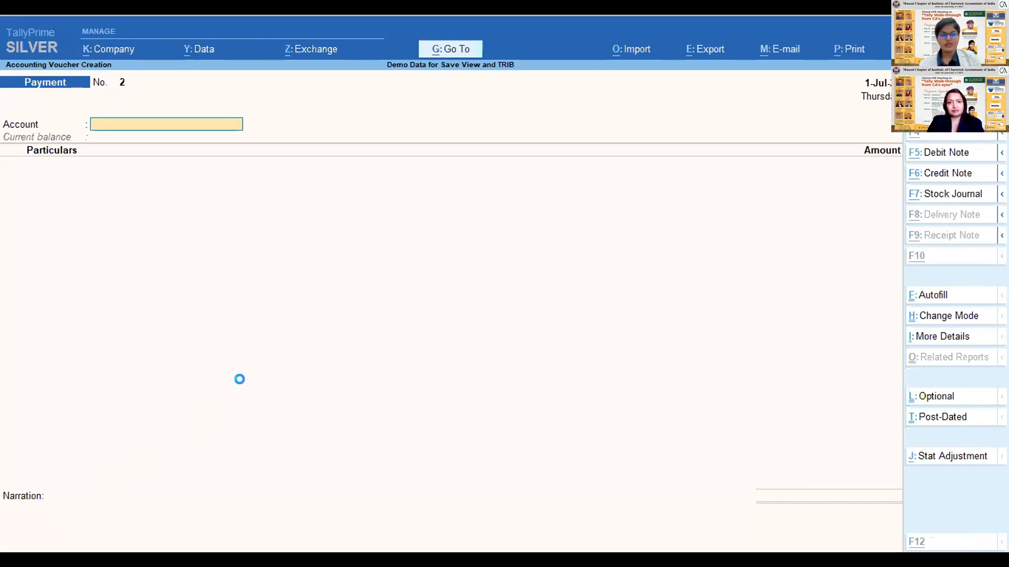
{"action": "key", "text": "alt+c"}
{"action": "type", "text": "Gsg"}
{"action": "key", "text": "Return"}
{"action": "key", "text": "Return"}
{"action": "key", "text": "Return"}
{"action": "key", "text": "Return"}
{"action": "key", "text": "Return"}
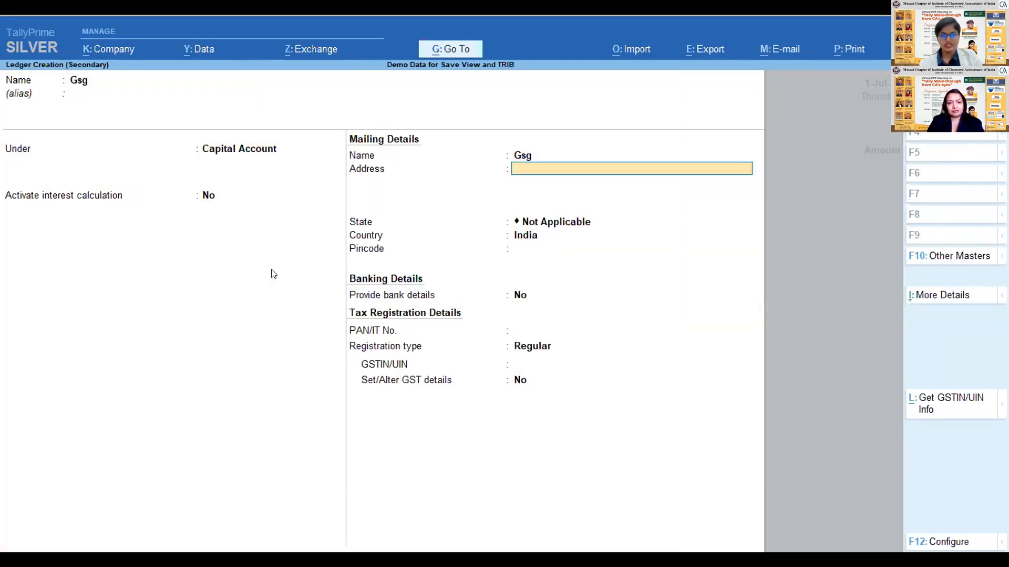
{"action": "key", "text": "Return"}
{"action": "key", "text": "Return"}
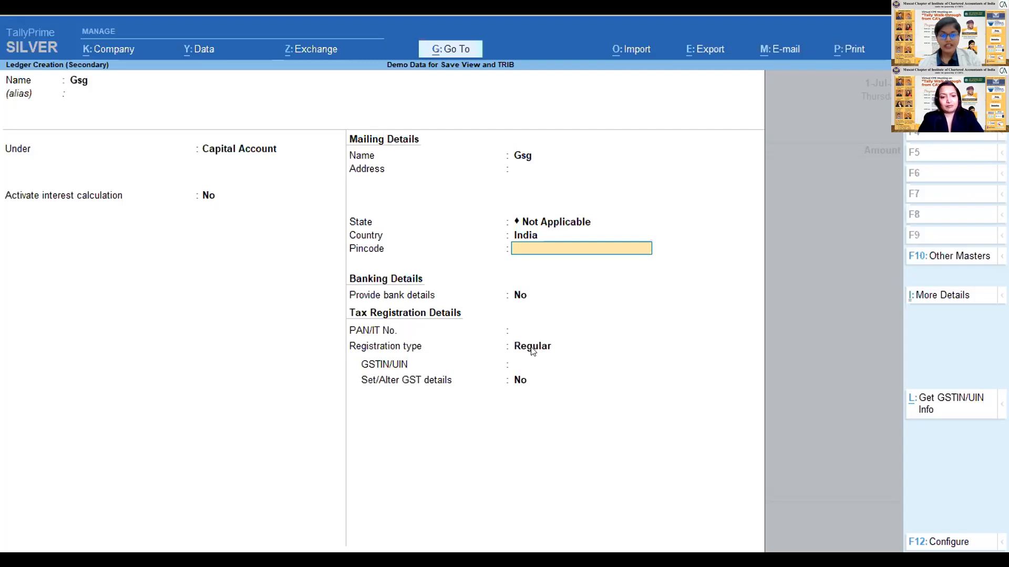
{"action": "key", "text": "Escape"}
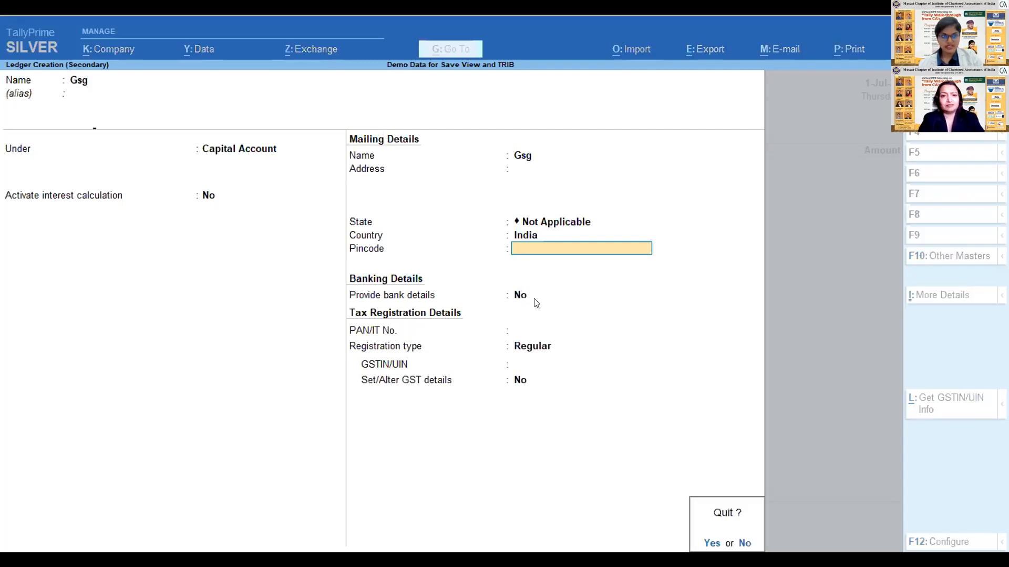
{"action": "key", "text": "y"}
{"action": "key", "text": "Escape"}
{"action": "key", "text": "y"}
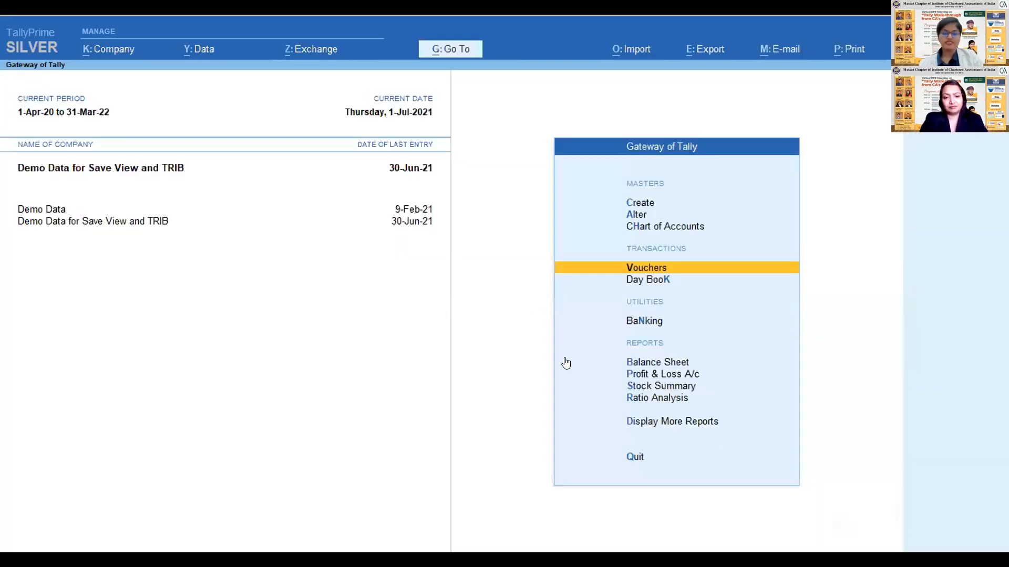
- Show ledger creation from within a payment voucher once more, and return to the Gateway of Tally without saving
{"action": "left_click", "coordinate": [107, 49]}
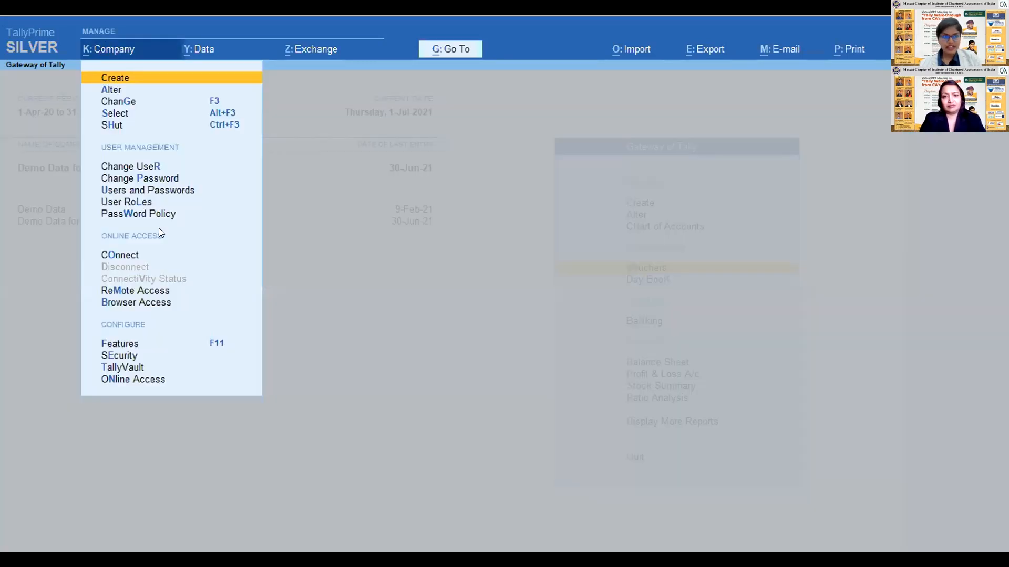
{"action": "left_click", "coordinate": [336, 322]}
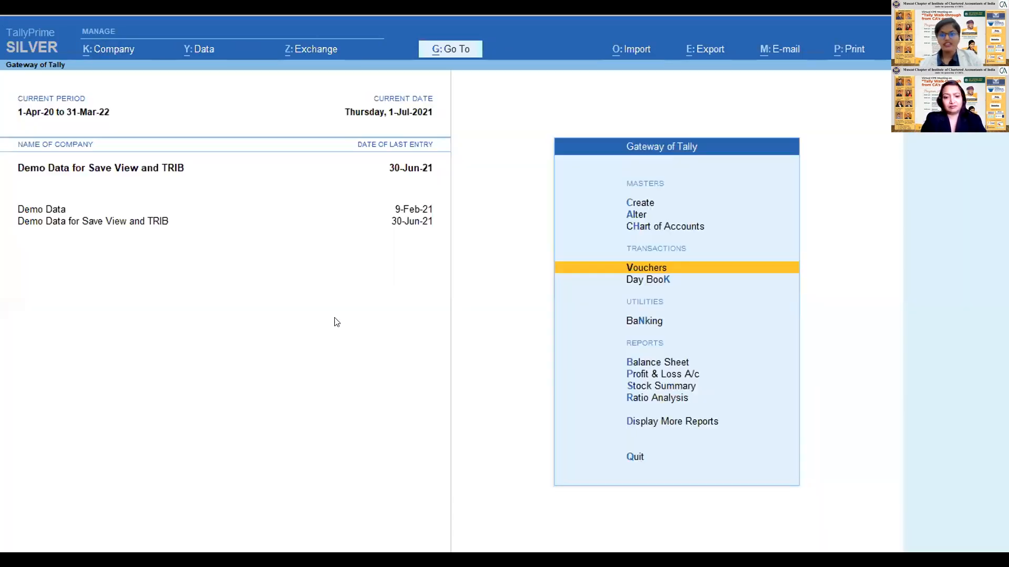
{"action": "key", "text": "Return"}
{"action": "key", "text": "alt+c"}
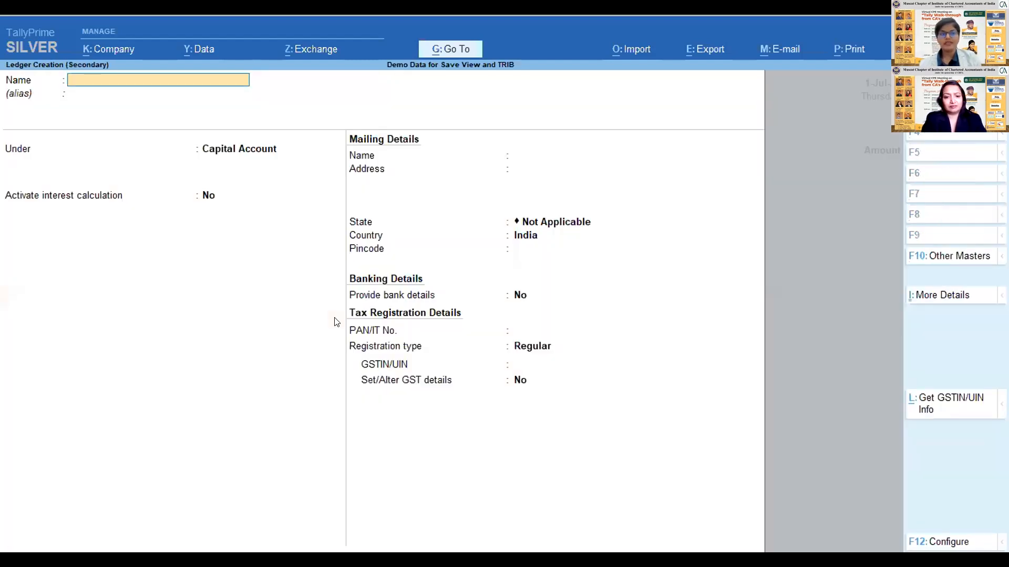
{"action": "key", "text": "Escape"}
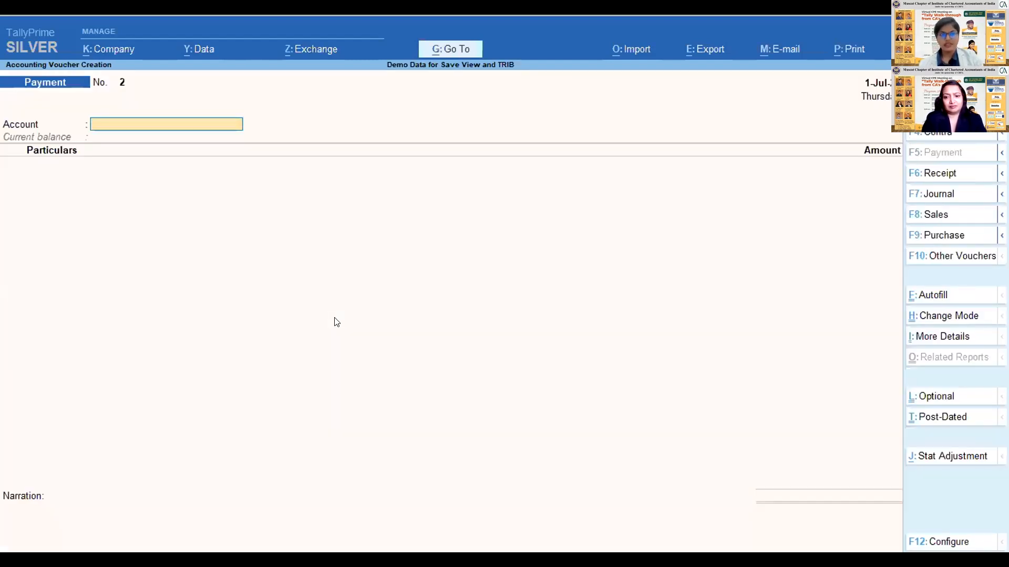
{"action": "key", "text": "Escape"}
{"action": "key", "text": "Escape"}
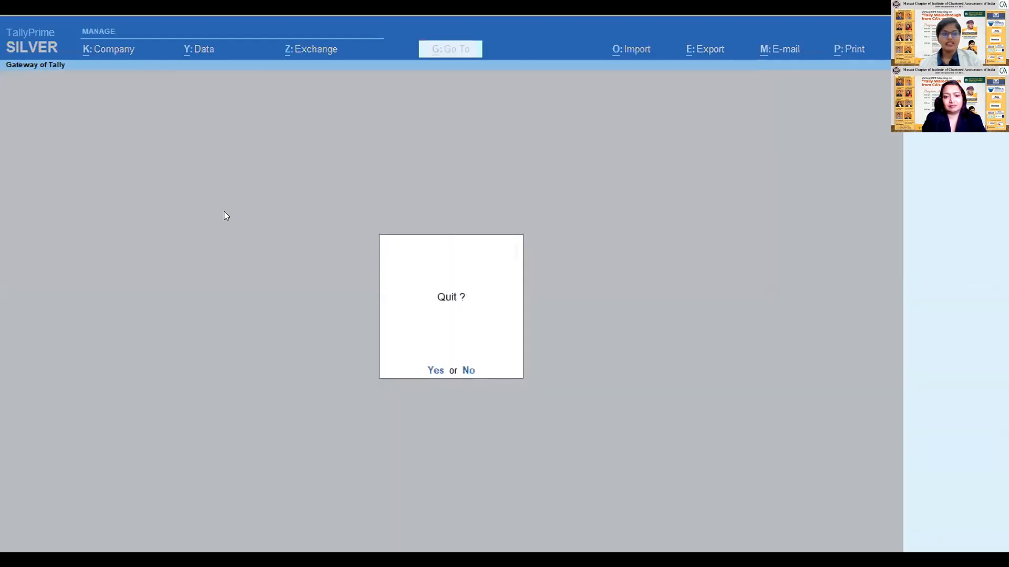
{"action": "key", "text": "n"}
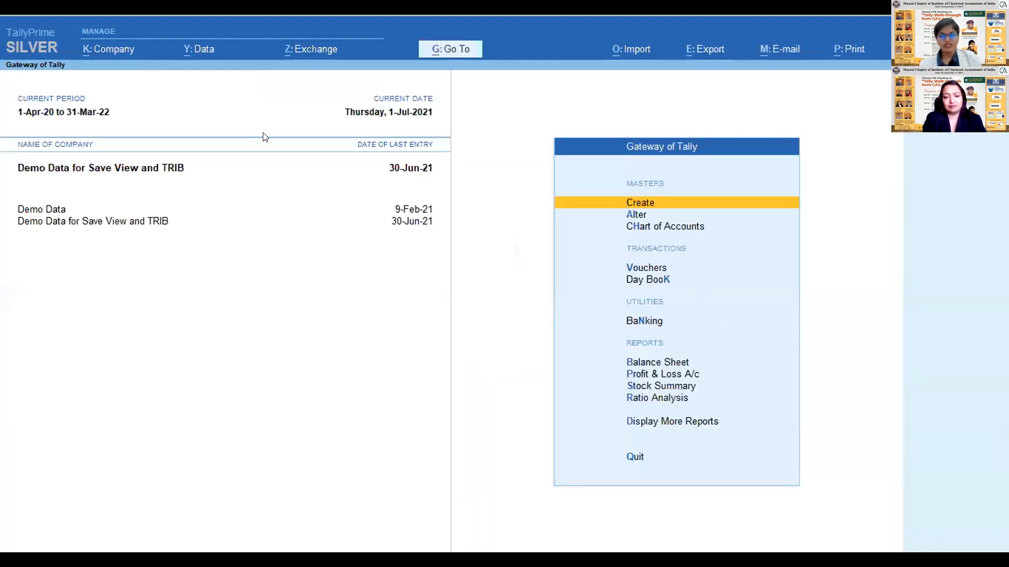
- Review the Data Entry security level's basic settings and disallowed facilities, and return to the Gateway of Tally without changes
{"action": "left_click", "coordinate": [126, 50]}
{"action": "left_click", "coordinate": [130, 204]}
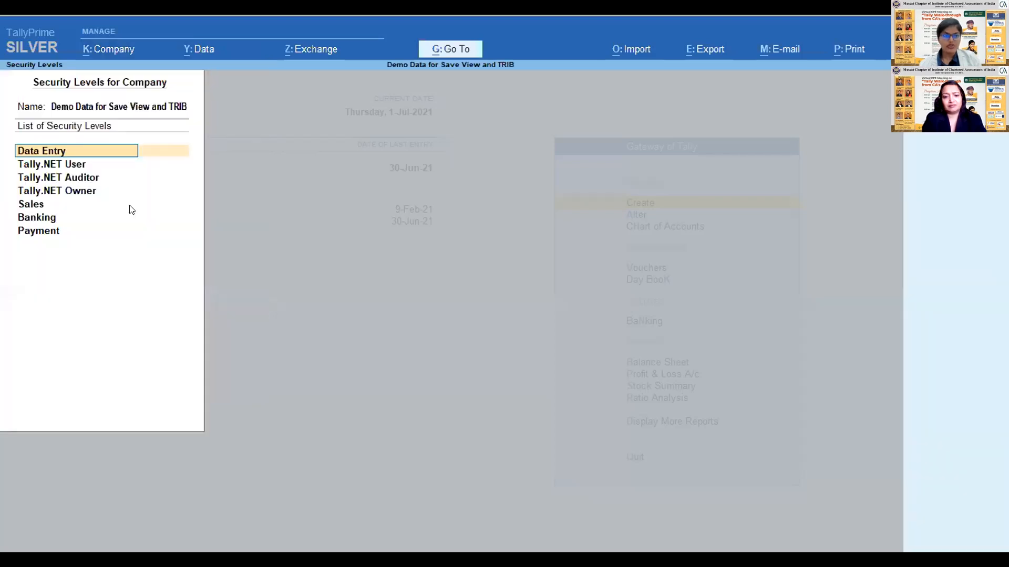
{"action": "key", "text": "Return"}
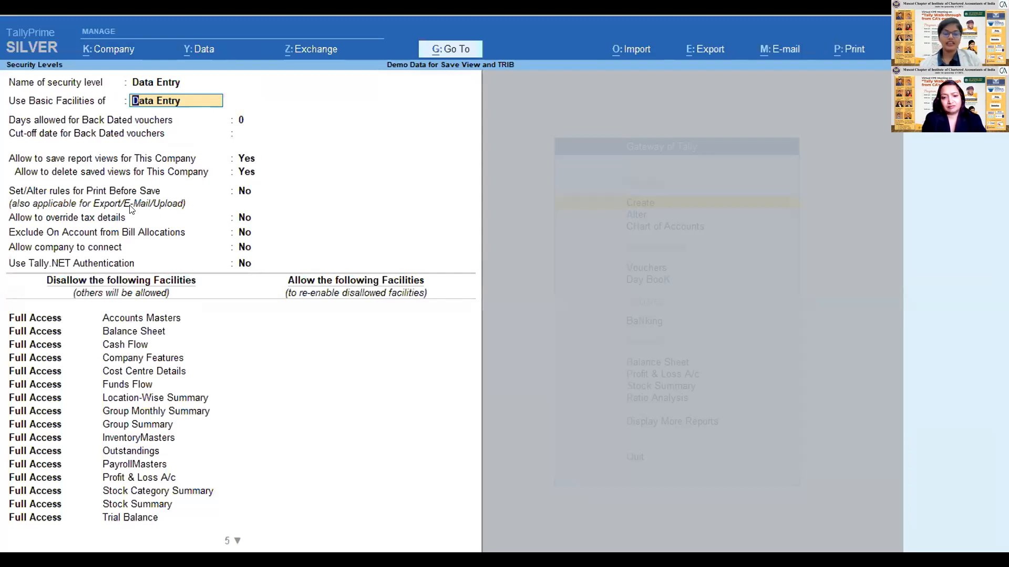
{"action": "key", "text": "Escape"}
{"action": "key", "text": "Escape"}
{"action": "key", "text": "Return"}
{"action": "key", "text": "Escape"}
{"action": "key", "text": "Escape"}
{"action": "key", "text": "Return"}
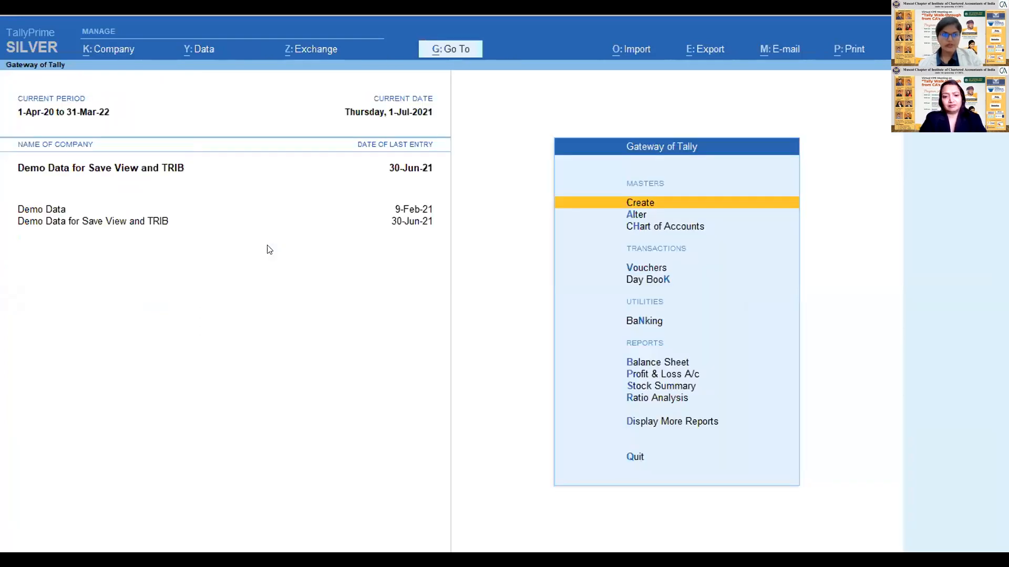
- Open the company's list of users and passwords and go past the existing users to a blank row
{"action": "left_click", "coordinate": [111, 53]}
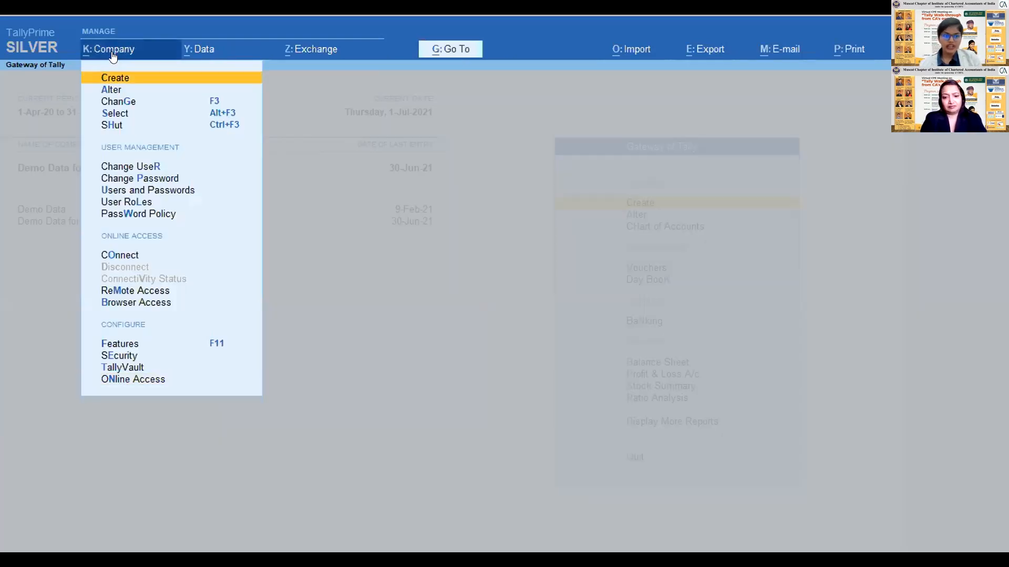
{"action": "key", "text": "Down"}
{"action": "key", "text": "Down"}
{"action": "key", "text": "Down"}
{"action": "key", "text": "Down"}
{"action": "key", "text": "Down"}
{"action": "key", "text": "Down"}
{"action": "key", "text": "Down"}
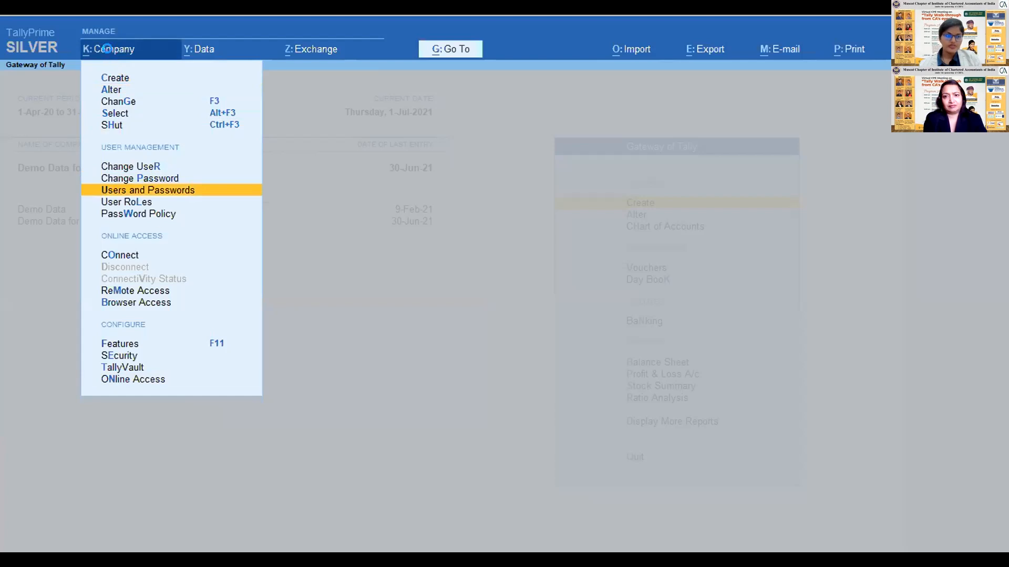
{"action": "key", "text": "Return"}
{"action": "key", "text": "Return"}
{"action": "key", "text": "Return"}
{"action": "key", "text": "Down"}
{"action": "key", "text": "Down"}
{"action": "key", "text": "Down"}
{"action": "key", "text": "Down"}
{"action": "key", "text": "Down"}
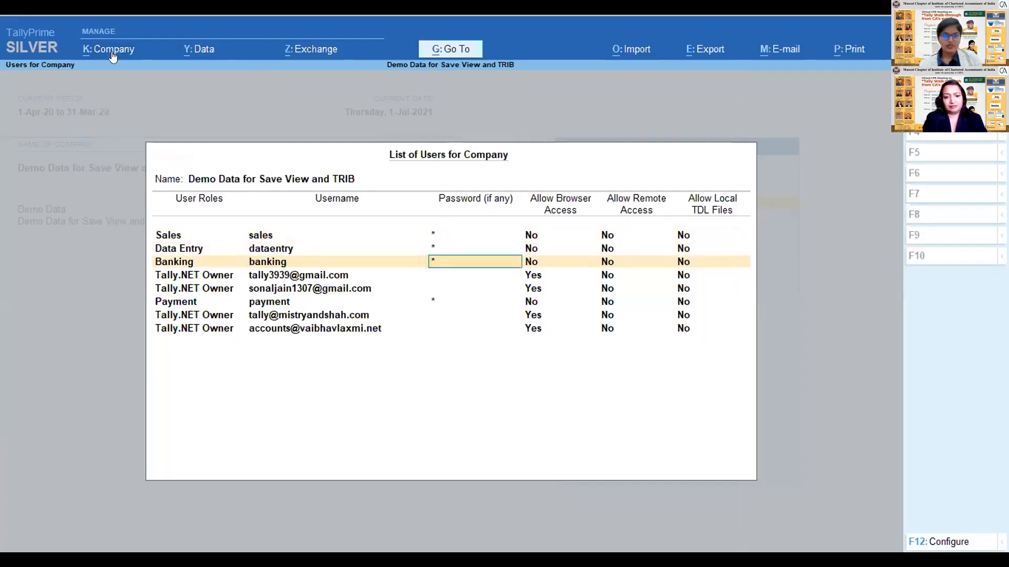
{"action": "key", "text": "Return"}
{"action": "key", "text": "Return"}
{"action": "key", "text": "Return"}
{"action": "key", "text": "Return"}
{"action": "key", "text": "Return"}
{"action": "key", "text": "Return"}
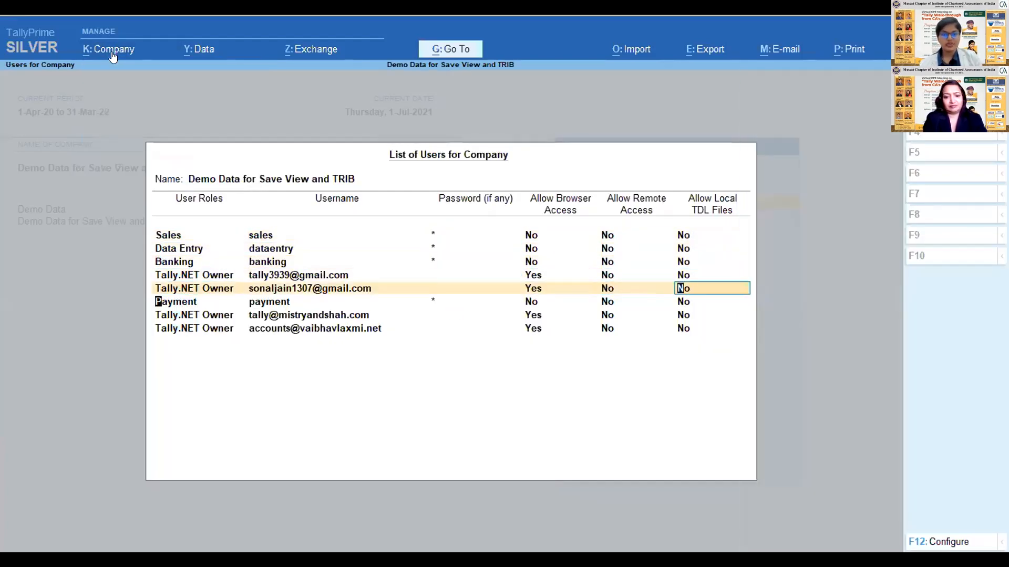
{"action": "key", "text": "Return"}
{"action": "key", "text": "Return"}
{"action": "key", "text": "Return"}
{"action": "key", "text": "Return"}
{"action": "key", "text": "Return"}
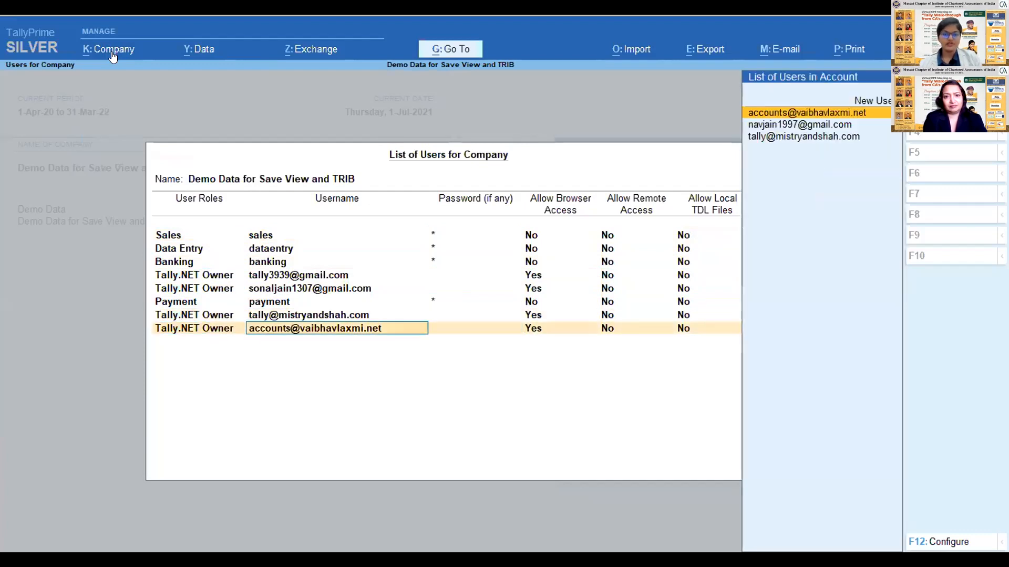
- Add a user with the Data Entry role and username ABC, enter its password, and save the user list
{"action": "type", "text": "d"}
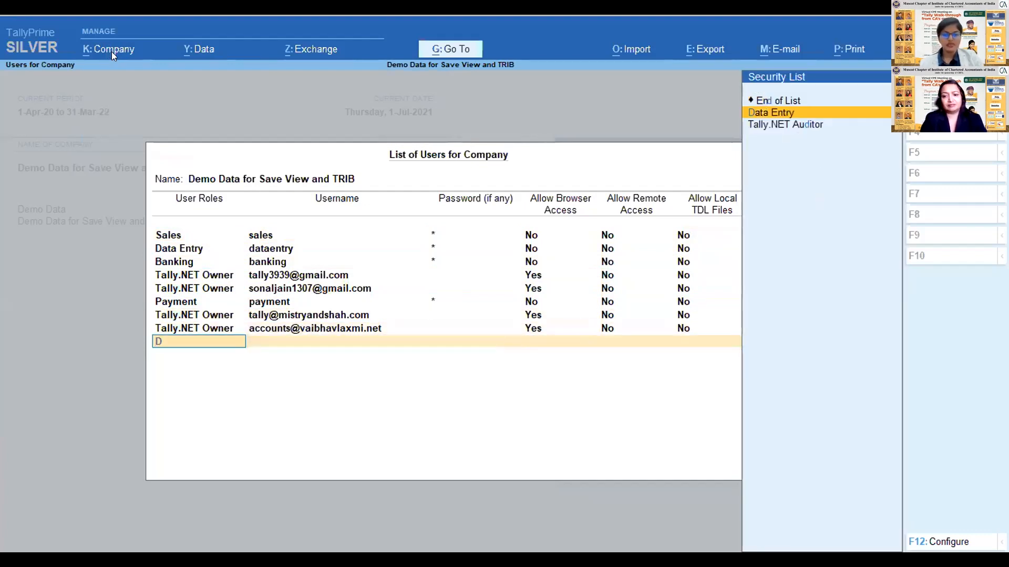
{"action": "key", "text": "Return"}
{"action": "key", "text": "BackSpace"}
{"action": "key", "text": "BackSpace"}
{"action": "type", "text": "Me"}
{"action": "key", "text": "BackSpace"}
{"action": "key", "text": "BackSpace"}
{"action": "key", "text": "Return"}
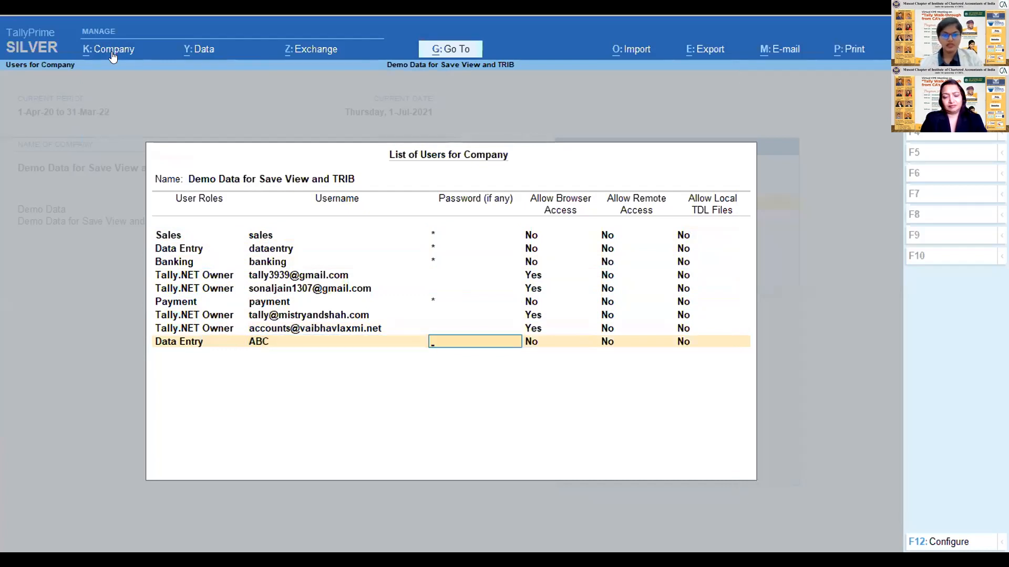
{"action": "key", "text": "Return"}
{"action": "key", "text": "Return"}
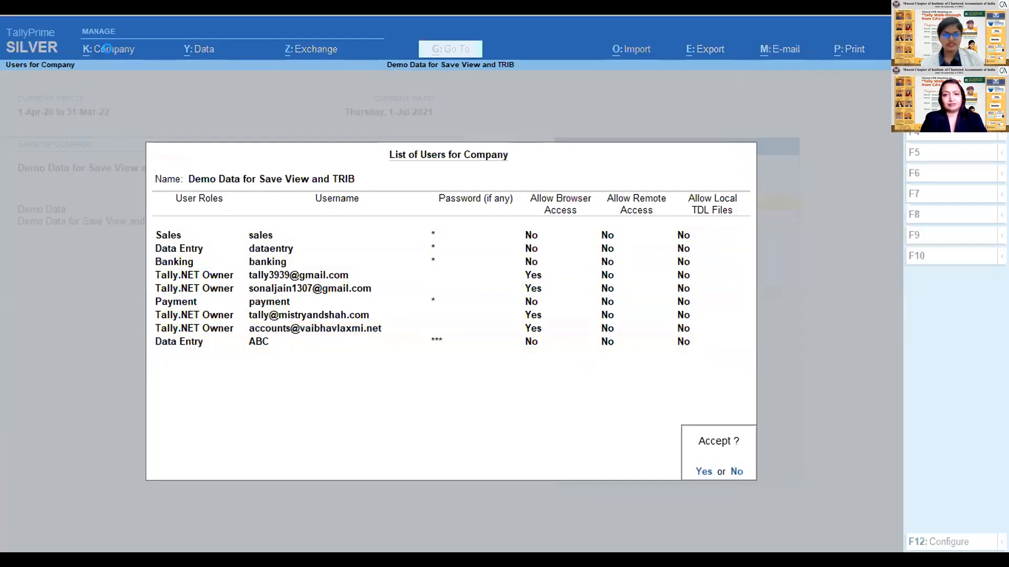
{"action": "key", "text": "Return"}
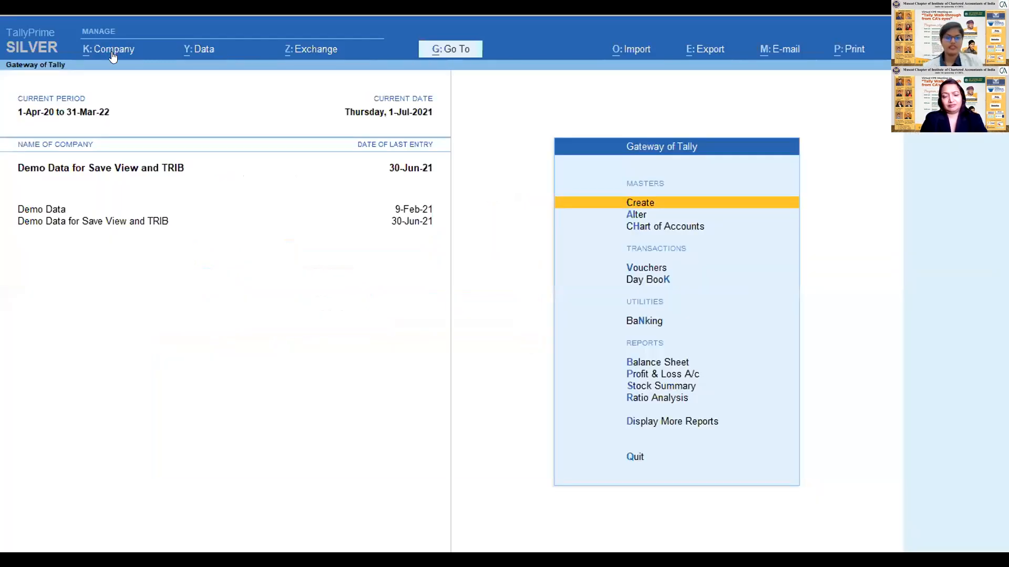
- Change the logged-in user of the company to abc, entering the username and the account password
{"action": "left_click", "coordinate": [102, 57]}
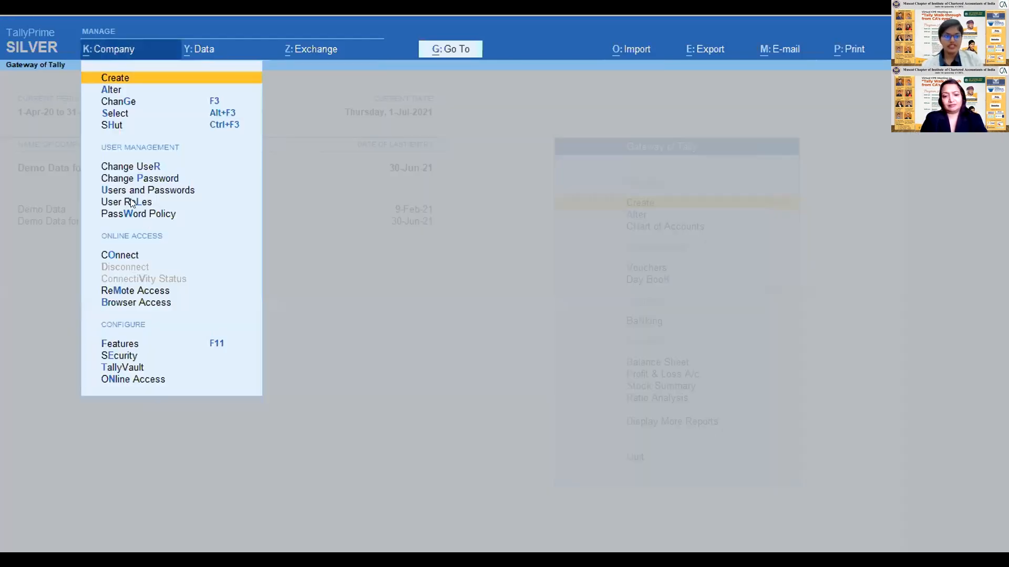
{"action": "left_click", "coordinate": [124, 165]}
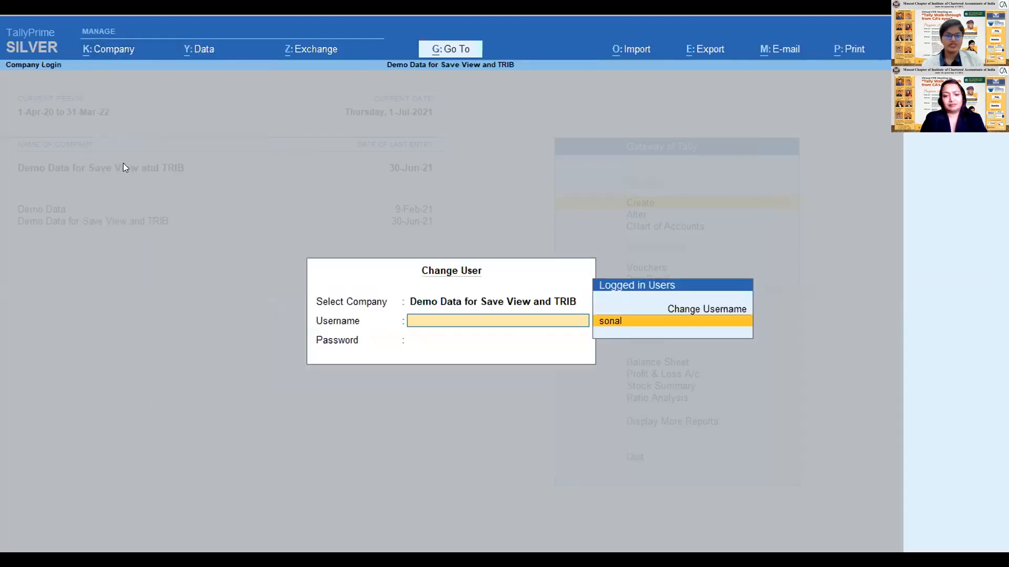
{"action": "key", "text": "Return"}
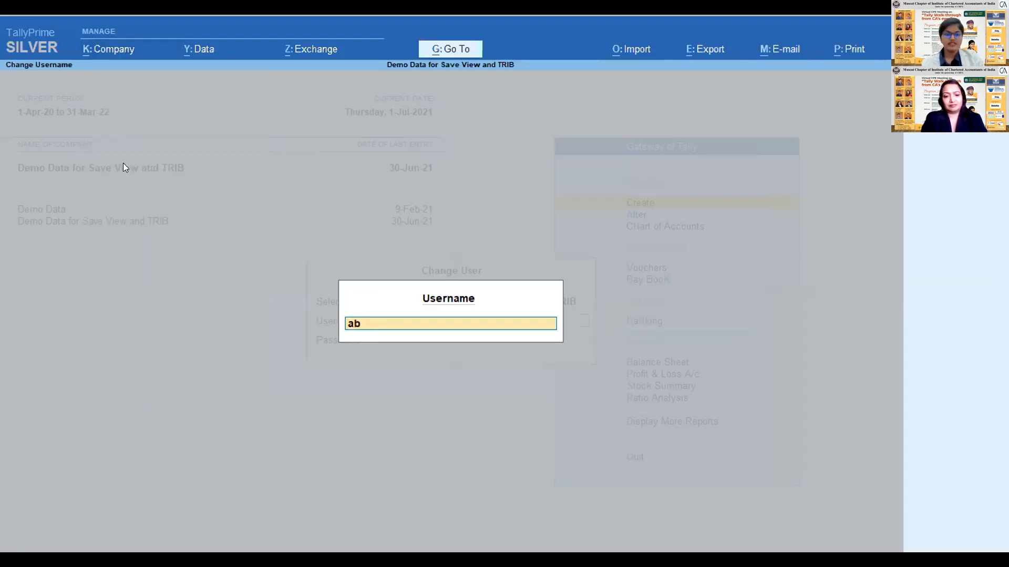
{"action": "key", "text": "Return"}
{"action": "key", "text": "Return"}
{"action": "key", "text": "Return"}
{"action": "key", "text": "Return"}
{"action": "key", "text": "BackSpace"}
{"action": "key", "text": "Return"}
{"action": "key", "text": "Return"}
{"action": "key", "text": "BackSpace"}
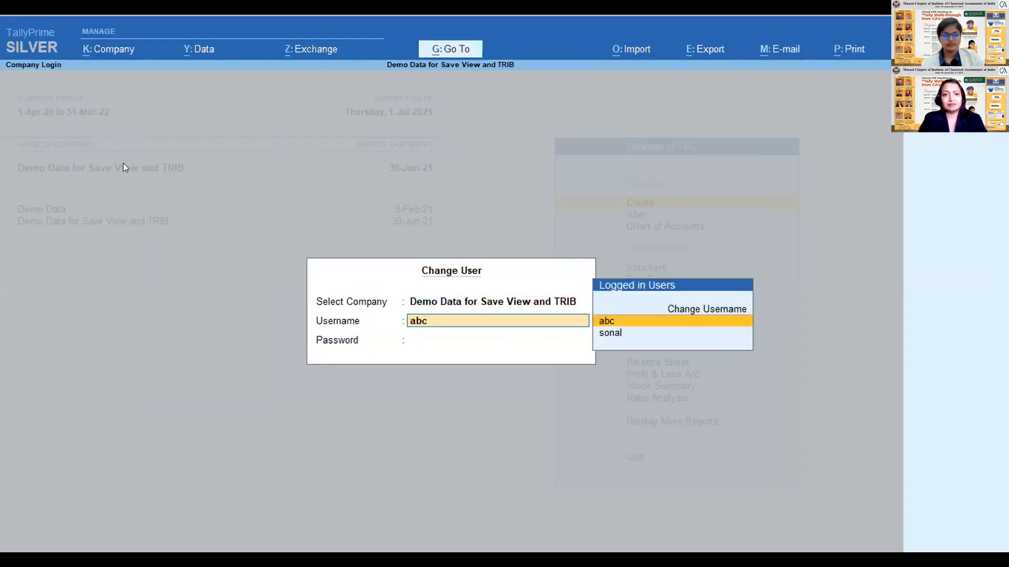
{"action": "key", "text": "Return"}
{"action": "type", "text": "a"}
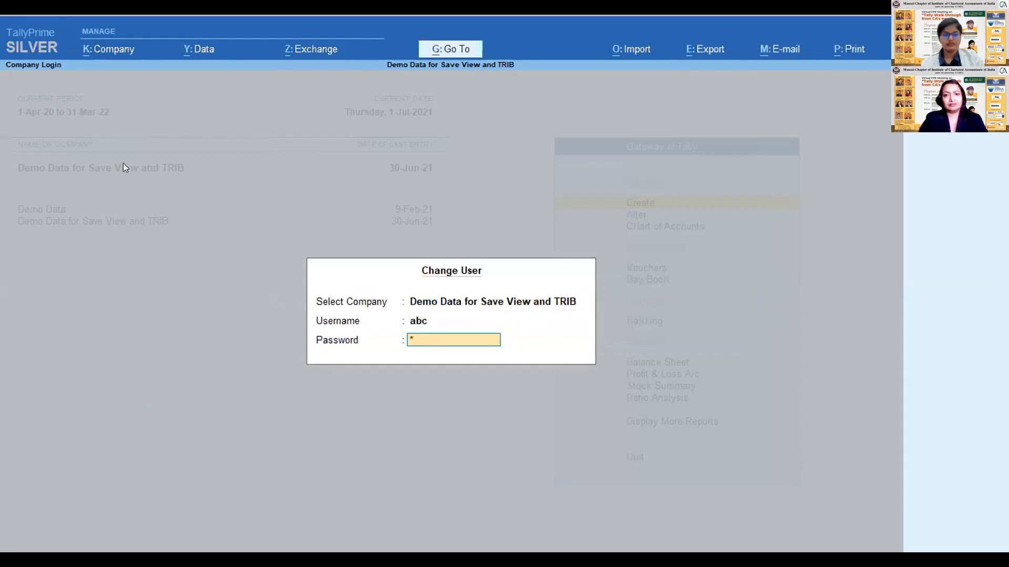
{"action": "type", "text": "b"}
{"action": "key", "text": "Return"}
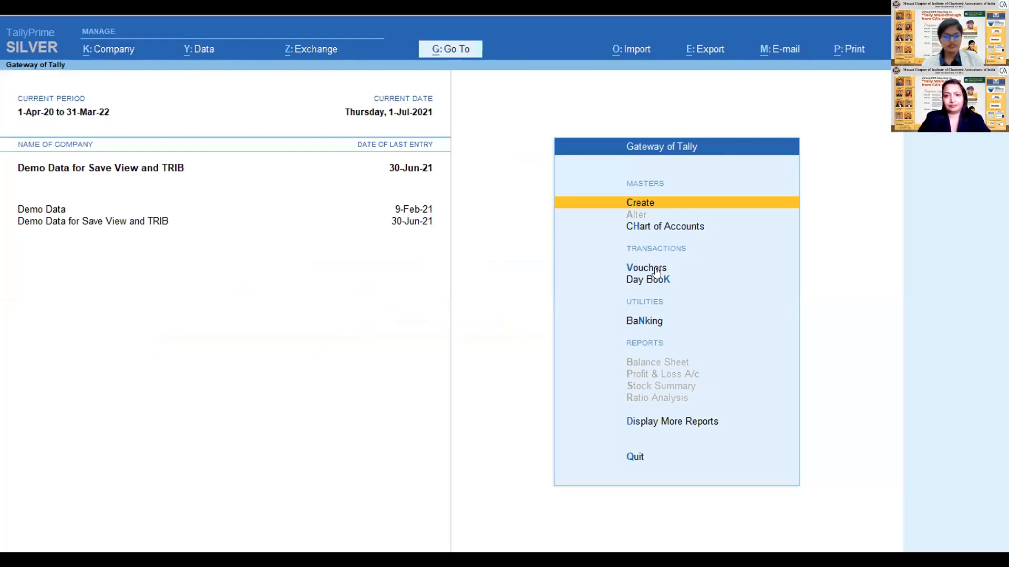
- Set the current date to 2-7-2021 and start a payment voucher as the Data Entry user
{"action": "key", "text": "F2"}
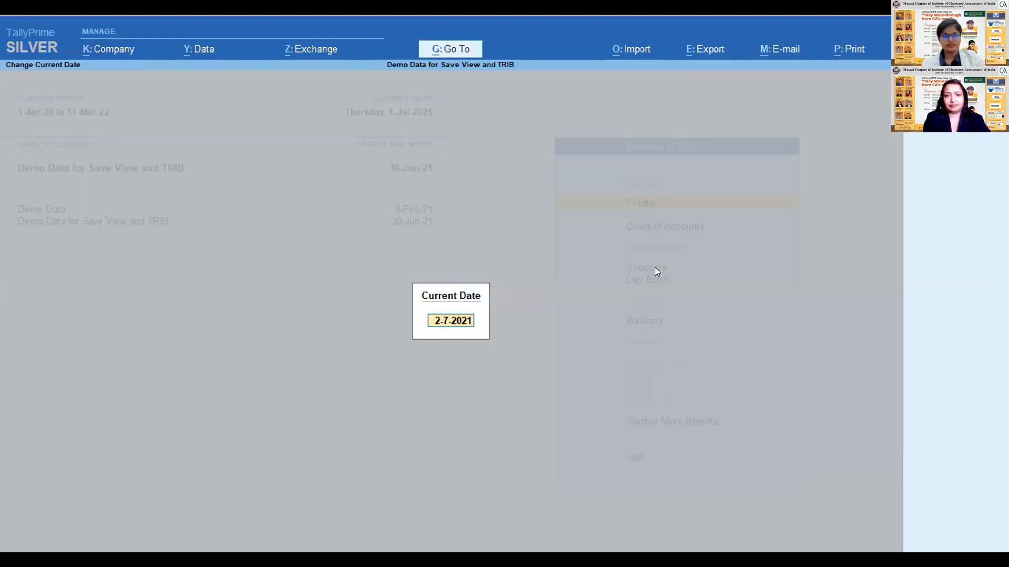
{"action": "key", "text": "Return"}
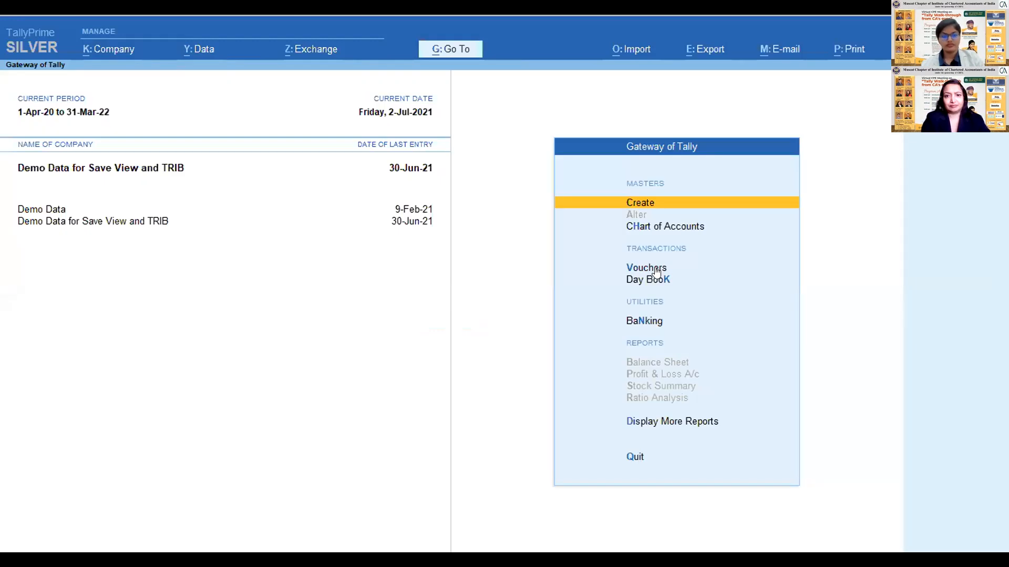
{"action": "key", "text": "Down"}
{"action": "key", "text": "Down"}
{"action": "key", "text": "Down"}
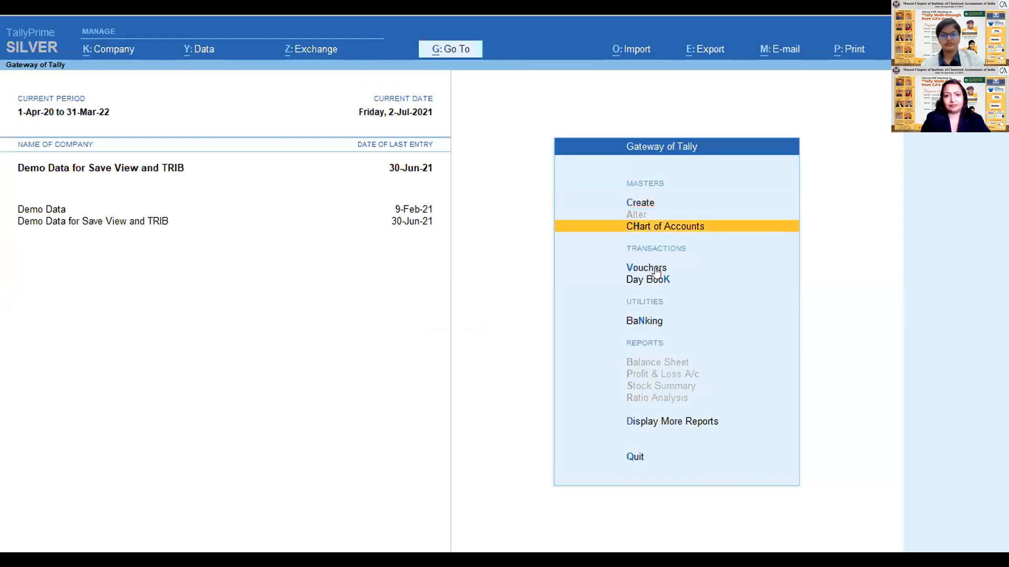
{"action": "key", "text": "Up"}
{"action": "key", "text": "Return"}
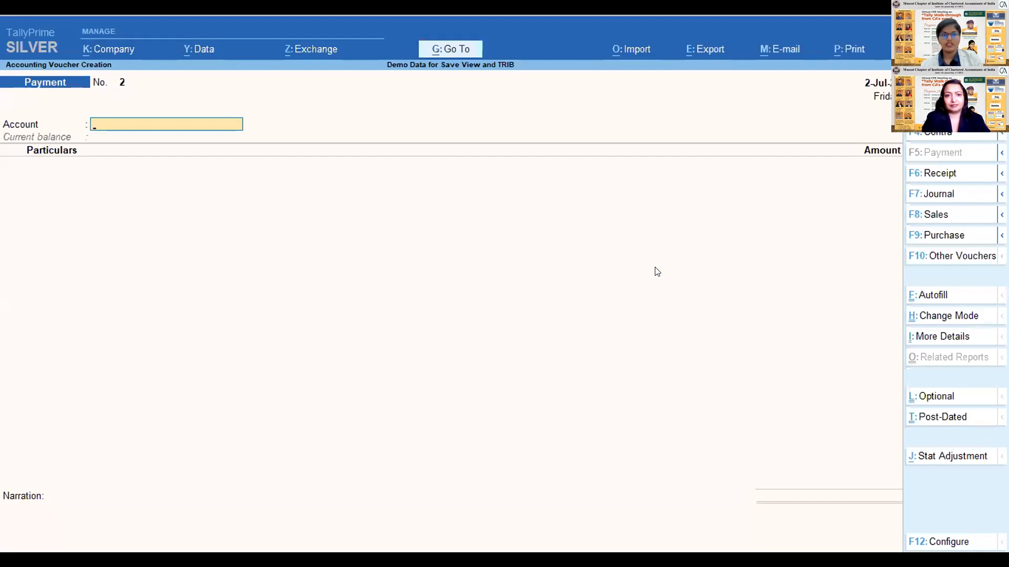
- Try to create a ledger from the account field of the payment voucher
{"action": "key", "text": "alt+c"}
{"action": "key", "text": "Escape"}
{"action": "key", "text": "alt+c"}
{"action": "key", "text": "Escape"}
{"action": "key", "text": "alt+c"}
{"action": "key", "text": "Escape"}
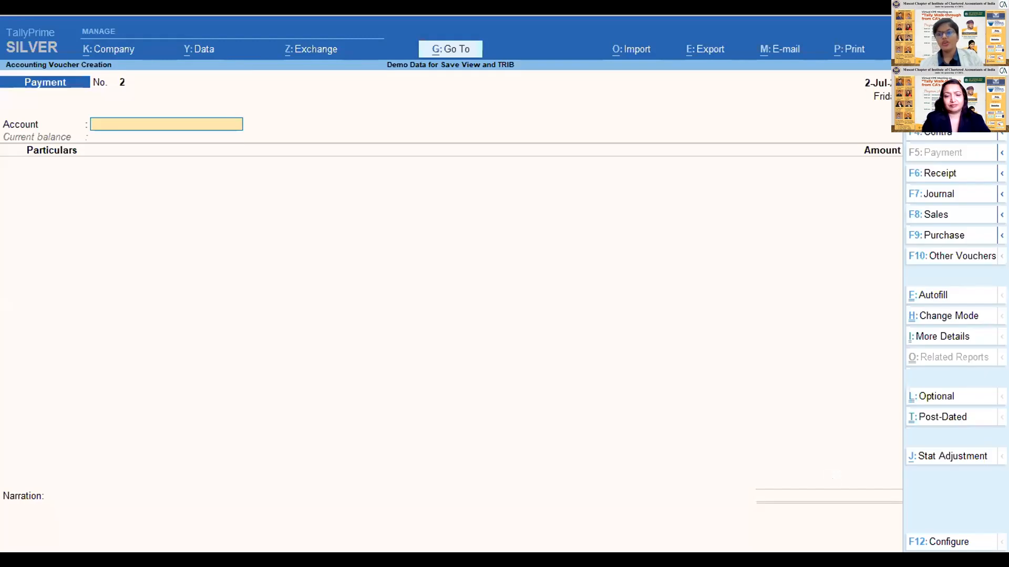
{"action": "left_click", "coordinate": [980, 458]}
{"action": "key", "text": "Escape"}
{"action": "left_click", "coordinate": [982, 455]}
{"action": "key", "text": "Escape"}
{"action": "left_click", "coordinate": [980, 457]}
{"action": "key", "text": "Escape"}
{"action": "left_click", "coordinate": [982, 455]}
{"action": "key", "text": "Escape"}
{"action": "left_click", "coordinate": [982, 452]}
{"action": "key", "text": "Escape"}
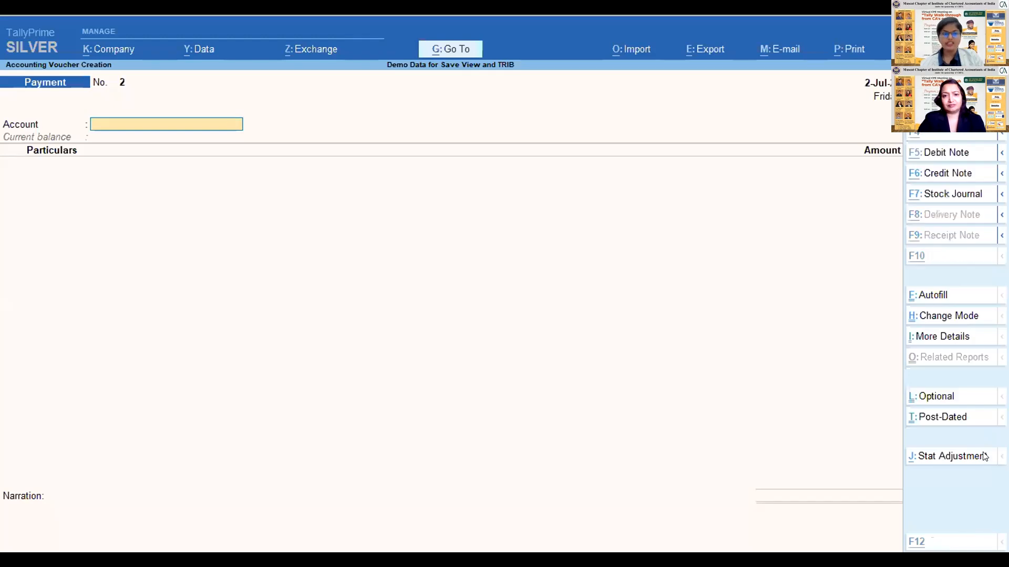
{"action": "left_click", "coordinate": [983, 455]}
{"action": "key", "text": "Escape"}
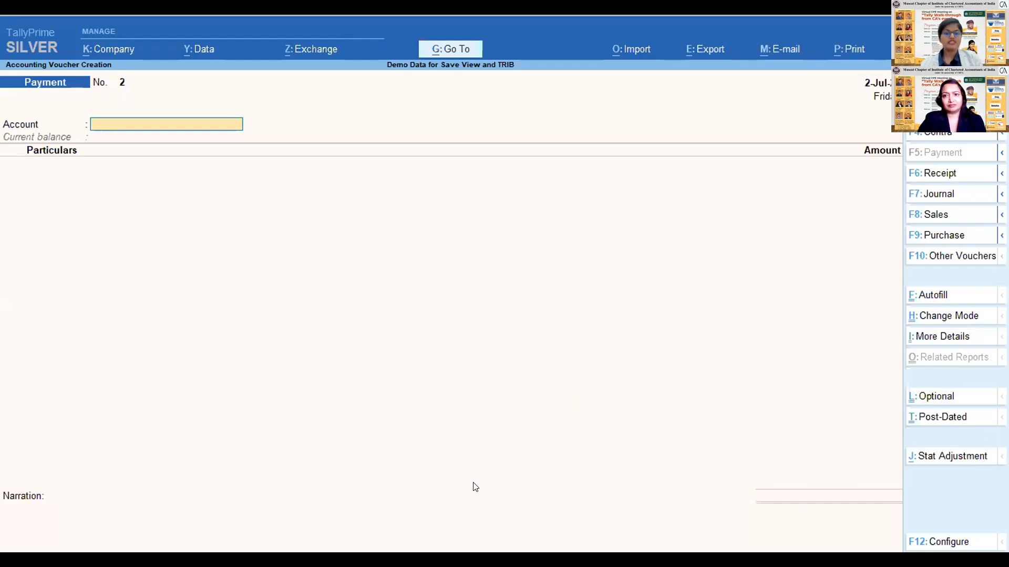
- Quit the payment voucher and change the user back to the administrator, entering the administrator's username and password
{"action": "key", "text": "Escape"}
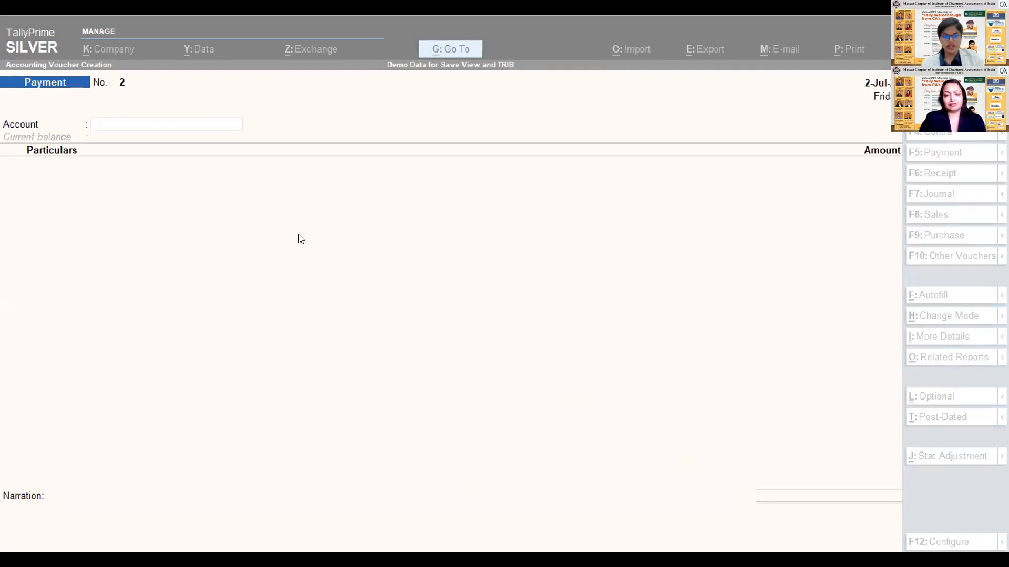
{"action": "key", "text": "Escape"}
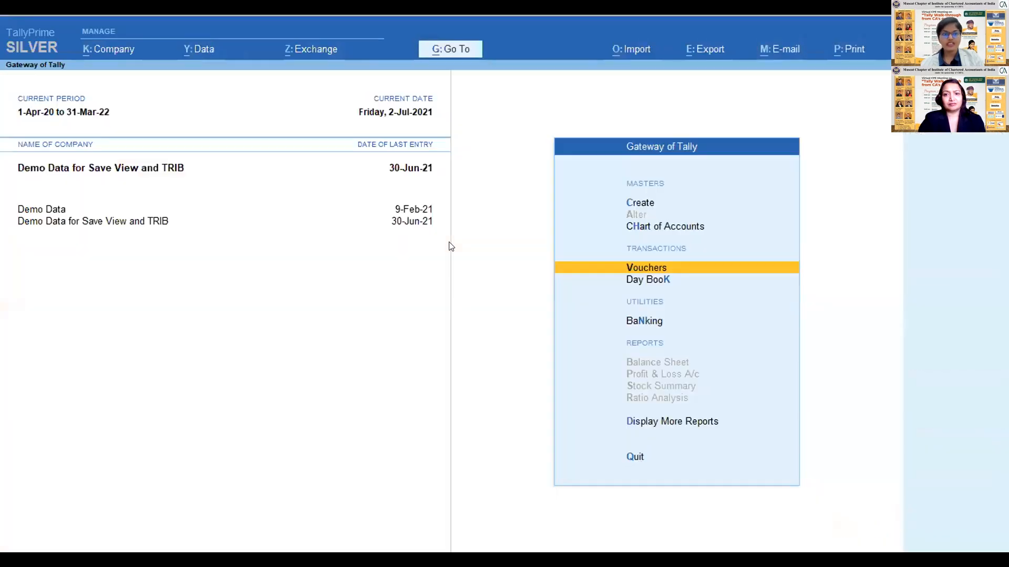
{"action": "left_click", "coordinate": [113, 49]}
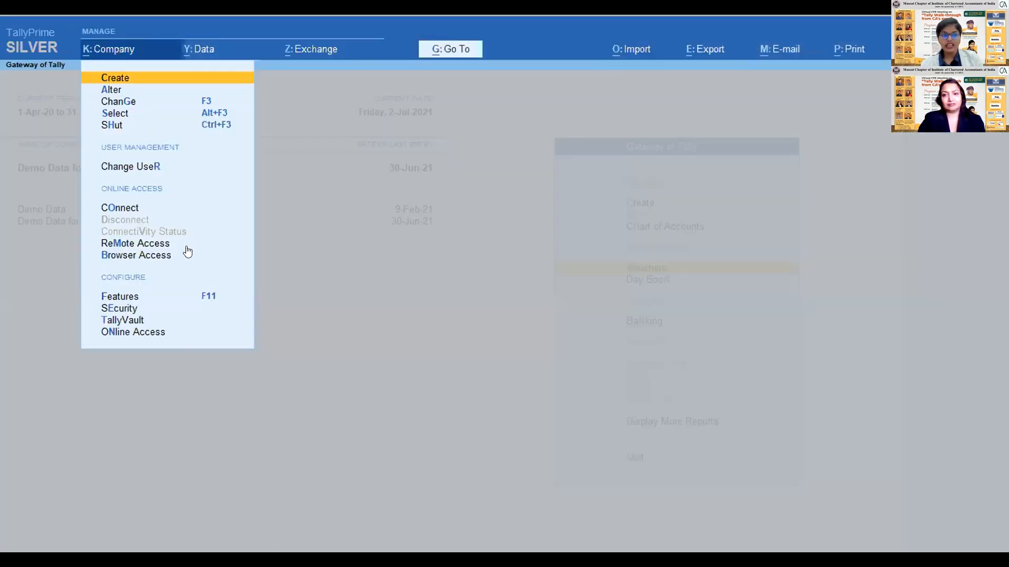
{"action": "left_click", "coordinate": [125, 165]}
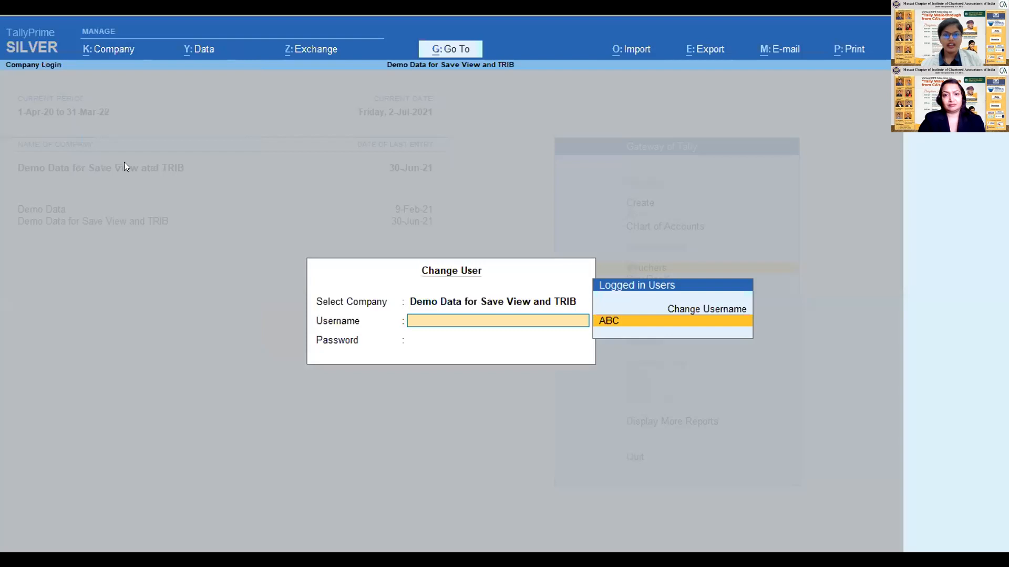
{"action": "type", "text": "SON"}
{"action": "key", "text": "BackSpace"}
{"action": "key", "text": "BackSpace"}
{"action": "key", "text": "BackSpace"}
{"action": "type", "text": "son"}
{"action": "key", "text": "Return"}
{"action": "type", "text": "al"}
{"action": "key", "text": "Return"}
{"action": "type", "text": "*****"}
{"action": "key", "text": "Return"}
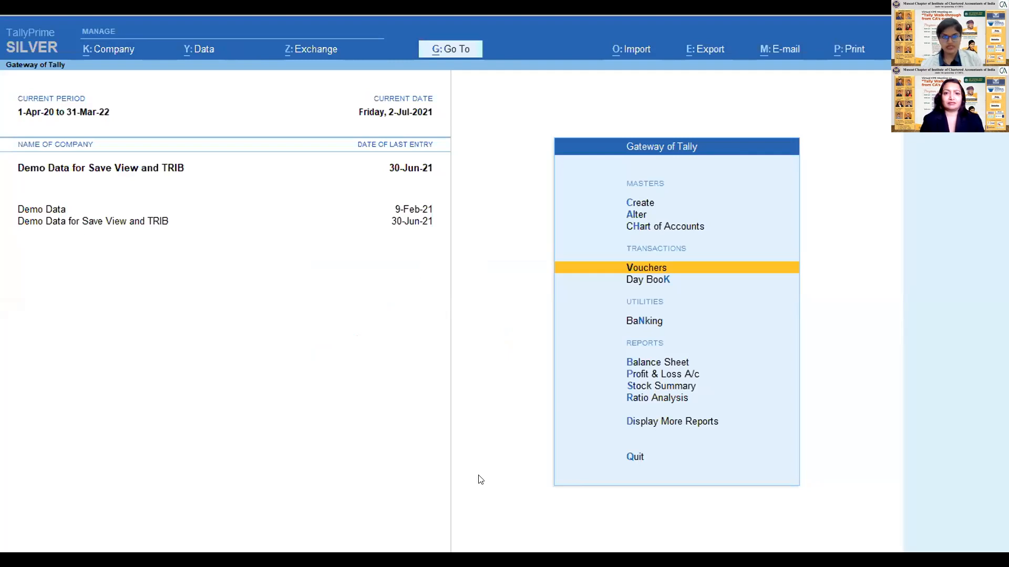
- Switch on the company's password policy to review its strength and expiry settings, and leave without saving
{"action": "left_click", "coordinate": [691, 376]}
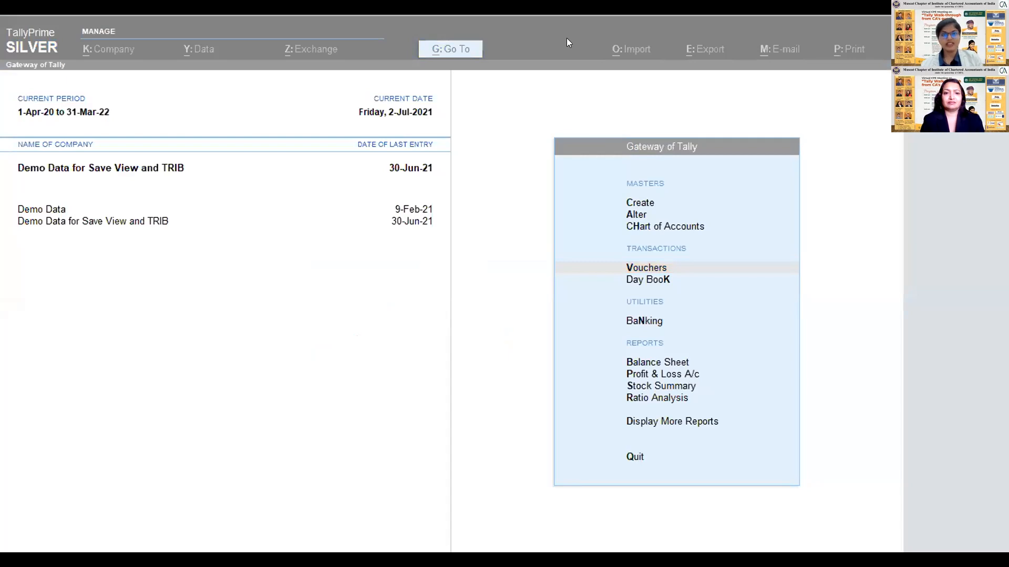
{"action": "left_click", "coordinate": [103, 46]}
{"action": "left_click", "coordinate": [111, 214]}
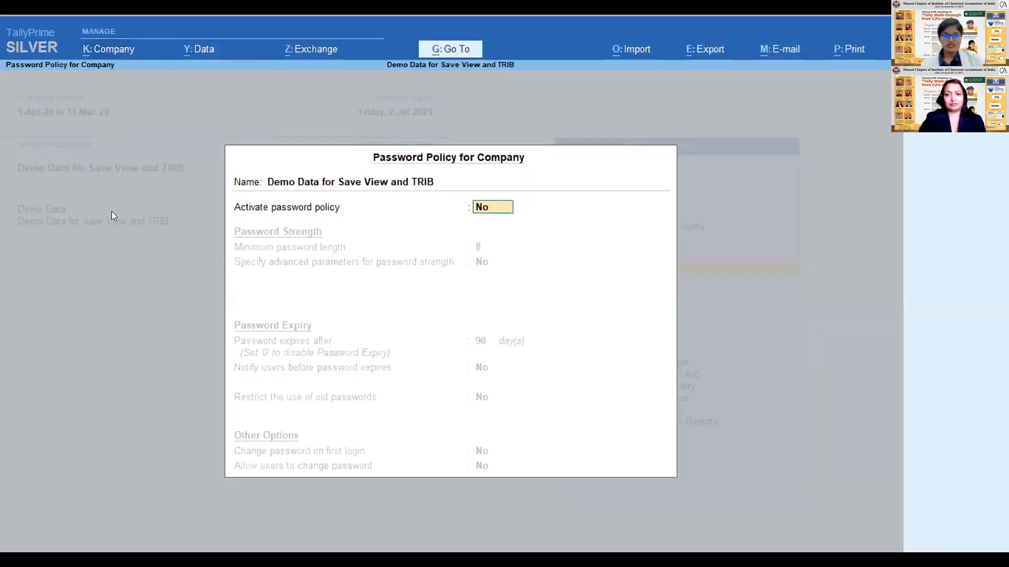
{"action": "type", "text": "y"}
{"action": "key", "text": "Return"}
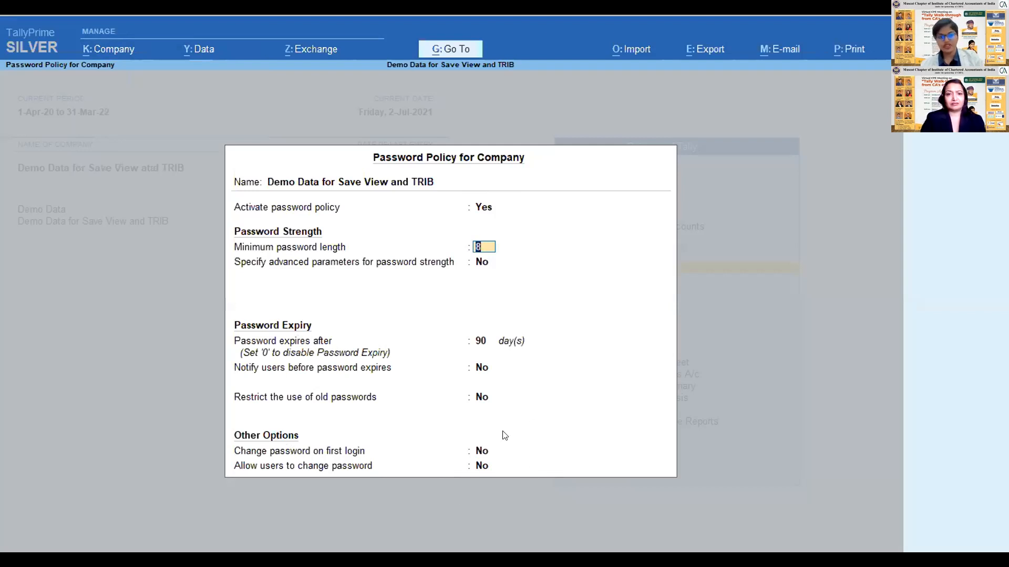
{"action": "key", "text": "Escape"}
{"action": "key", "text": "y"}
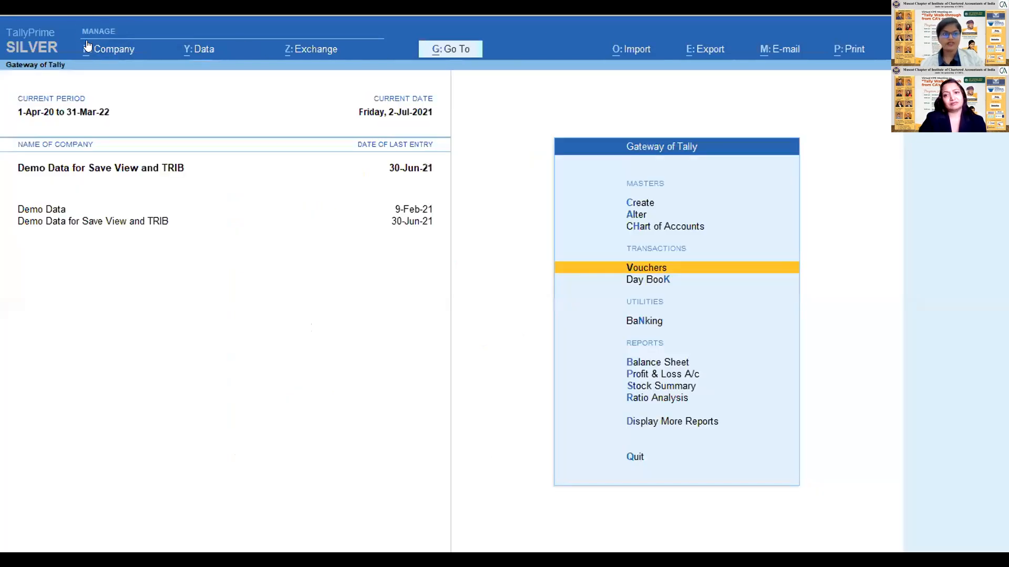
- Open the company's user roles to review its list of security levels, and leave without changes
{"action": "left_click", "coordinate": [98, 53]}
{"action": "key", "text": "Down"}
{"action": "key", "text": "Down"}
{"action": "key", "text": "Down"}
{"action": "key", "text": "Down"}
{"action": "key", "text": "Down"}
{"action": "key", "text": "Down"}
{"action": "key", "text": "Down"}
{"action": "key", "text": "Down"}
{"action": "key", "text": "Down"}
{"action": "key", "text": "Up"}
{"action": "key", "text": "Up"}
{"action": "key", "text": "Down"}
{"action": "key", "text": "Return"}
{"action": "key", "text": "BackSpace"}
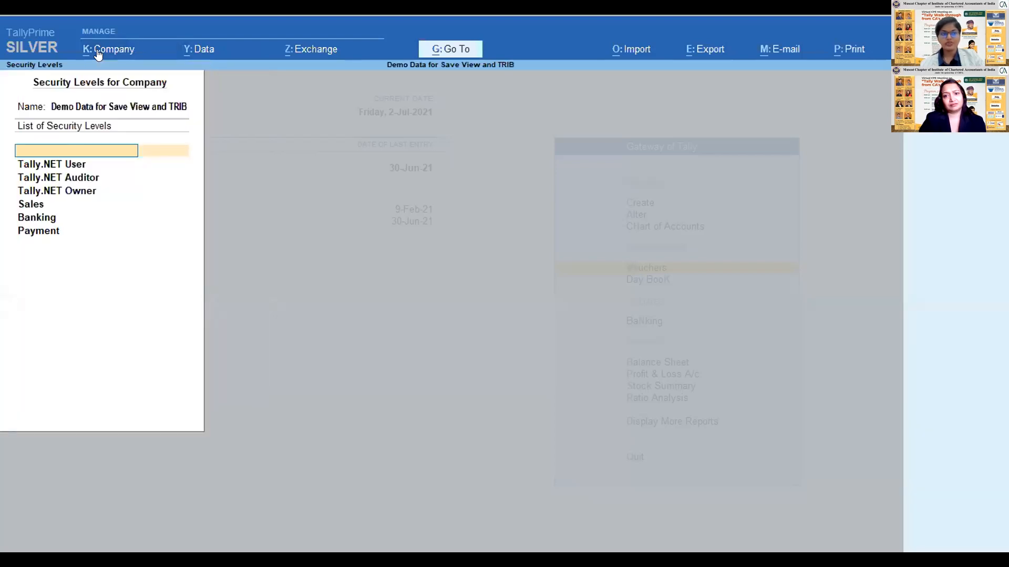
{"action": "key", "text": "Escape"}
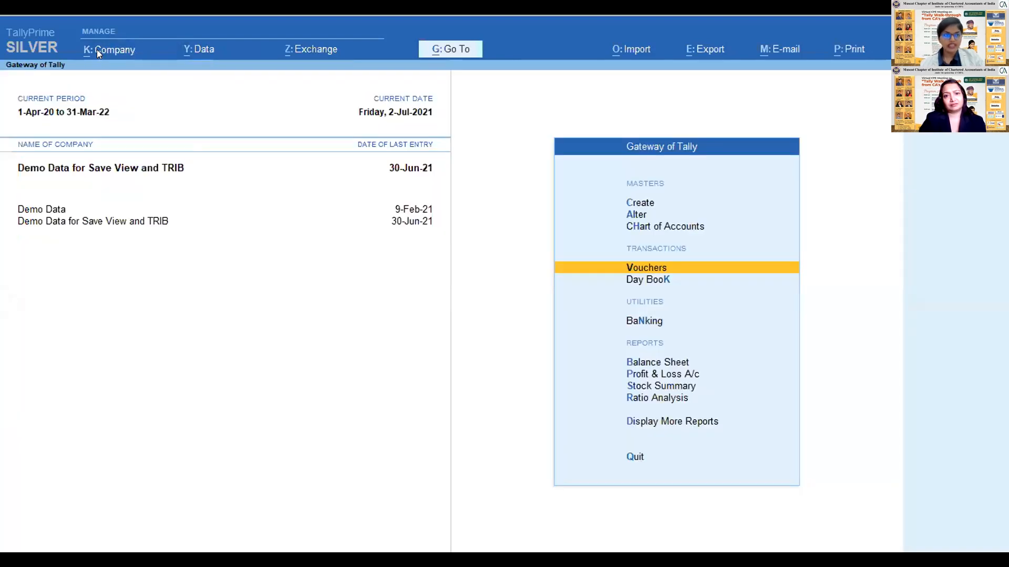
- Examine the company's user management options, from Users and Passwords to Password Policy, without opening any of them
{"action": "left_click", "coordinate": [97, 50]}
{"action": "key", "text": "Up"}
{"action": "key", "text": "Up"}
{"action": "key", "text": "Up"}
{"action": "key", "text": "Up"}
{"action": "key", "text": "Up"}
{"action": "key", "text": "Up"}
{"action": "key", "text": "Up"}
{"action": "key", "text": "Up"}
{"action": "key", "text": "Up"}
{"action": "key", "text": "Up"}
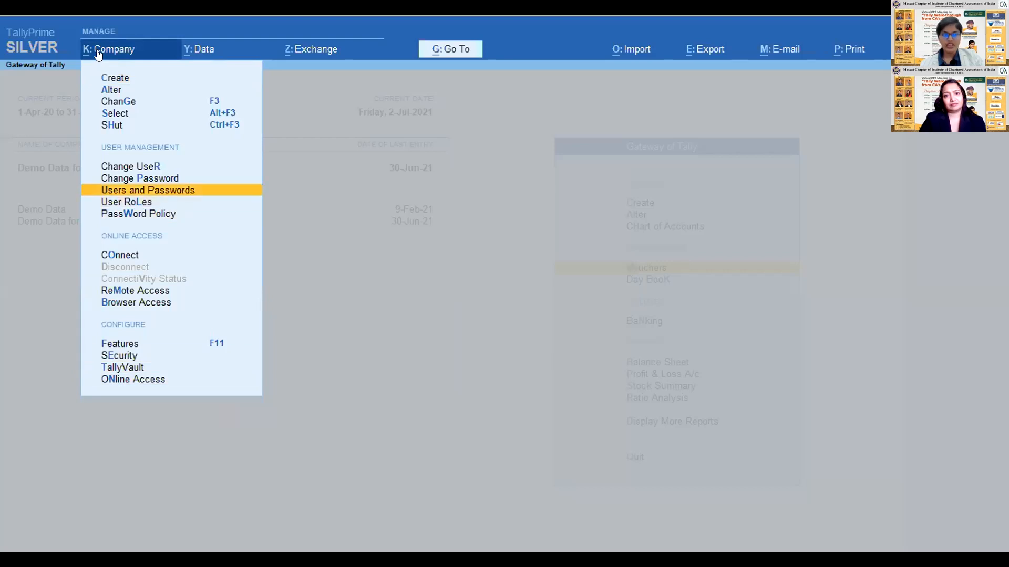
{"action": "key", "text": "Down"}
{"action": "key", "text": "Down"}
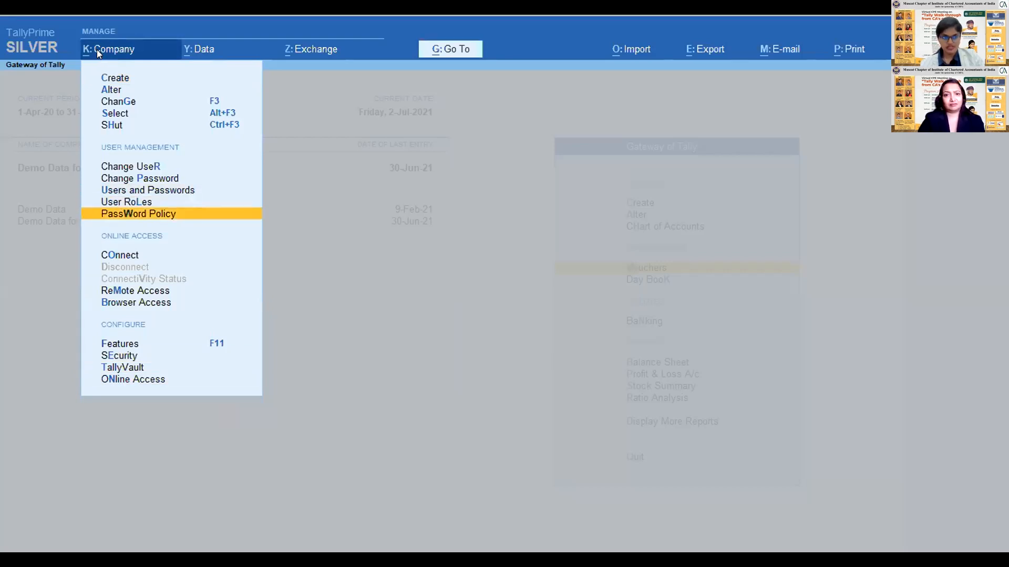
{"action": "key", "text": "Escape"}
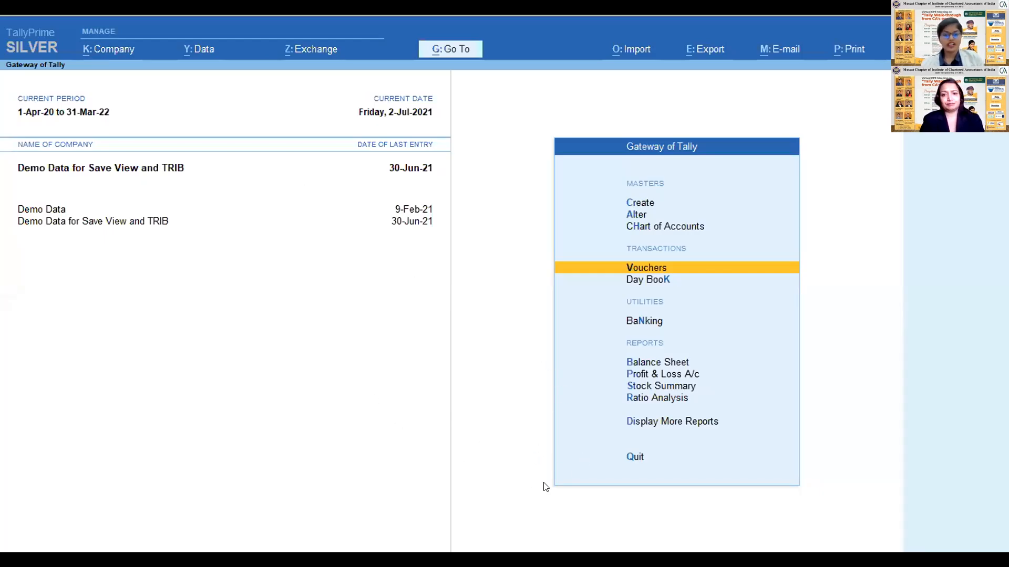
{"action": "key", "text": "alt+g"}
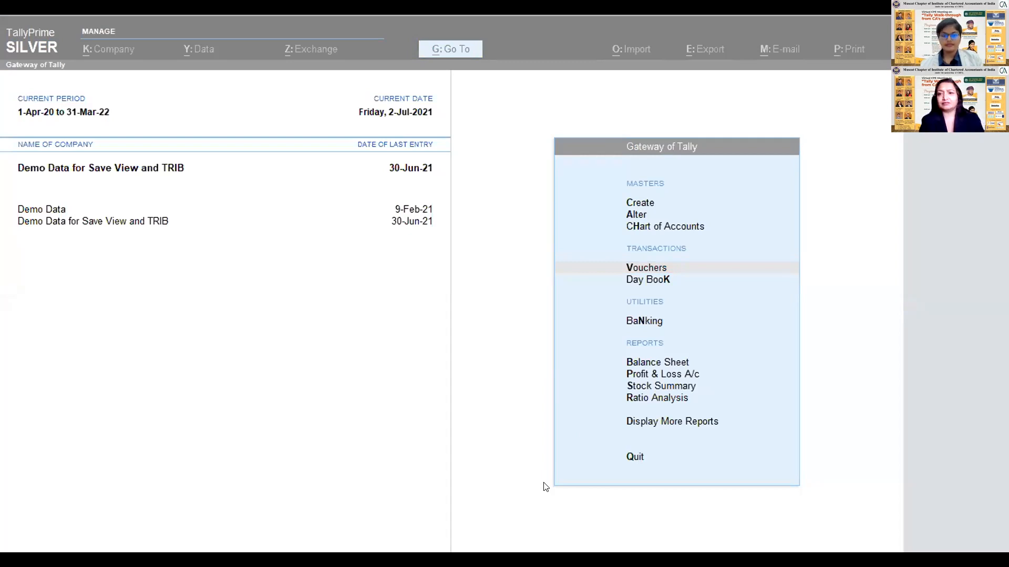
{"action": "key", "text": "alt+Tab"}
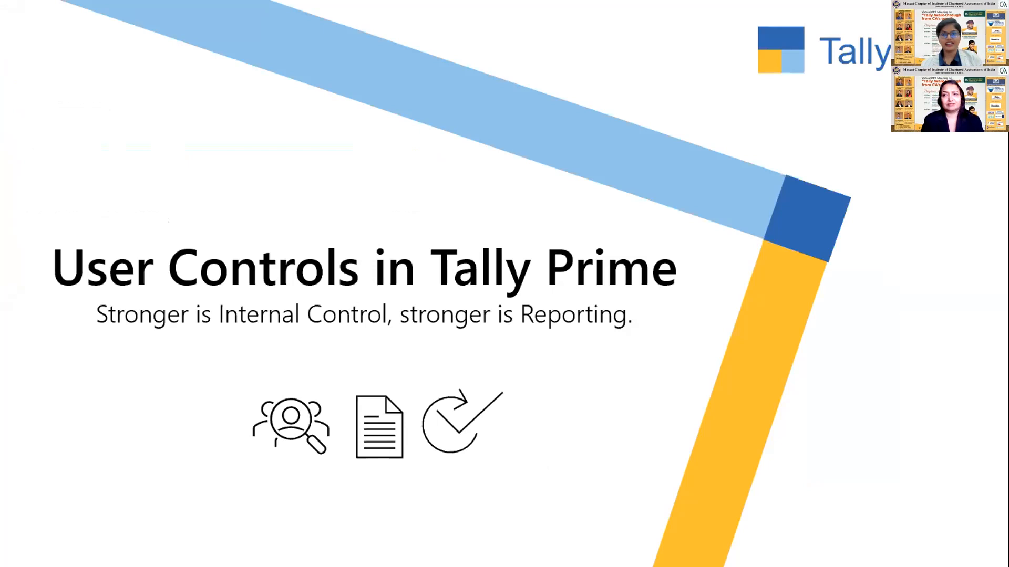
{"action": "left_click", "coordinate": [313, 313]}
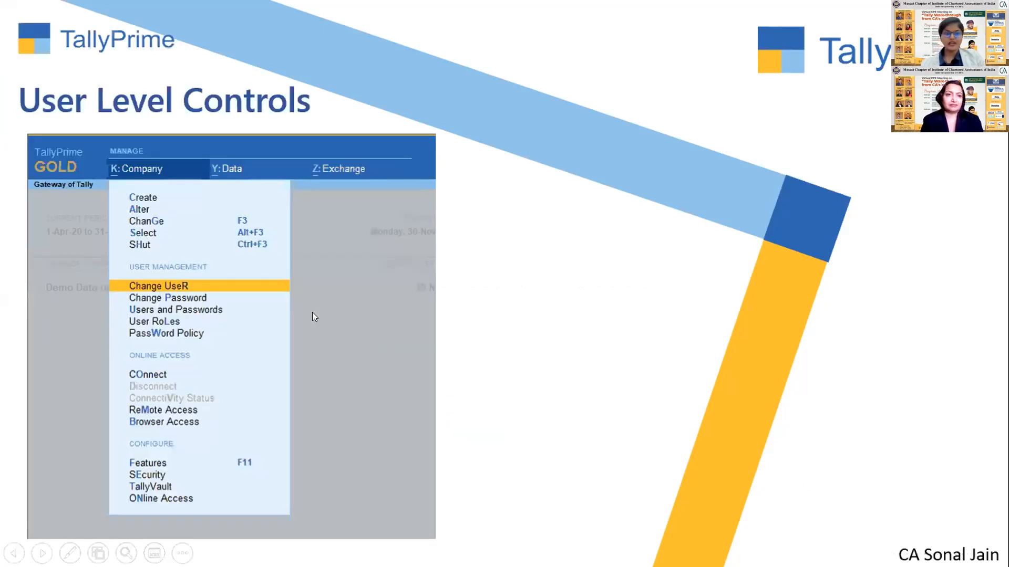
{"action": "key", "text": "Right"}
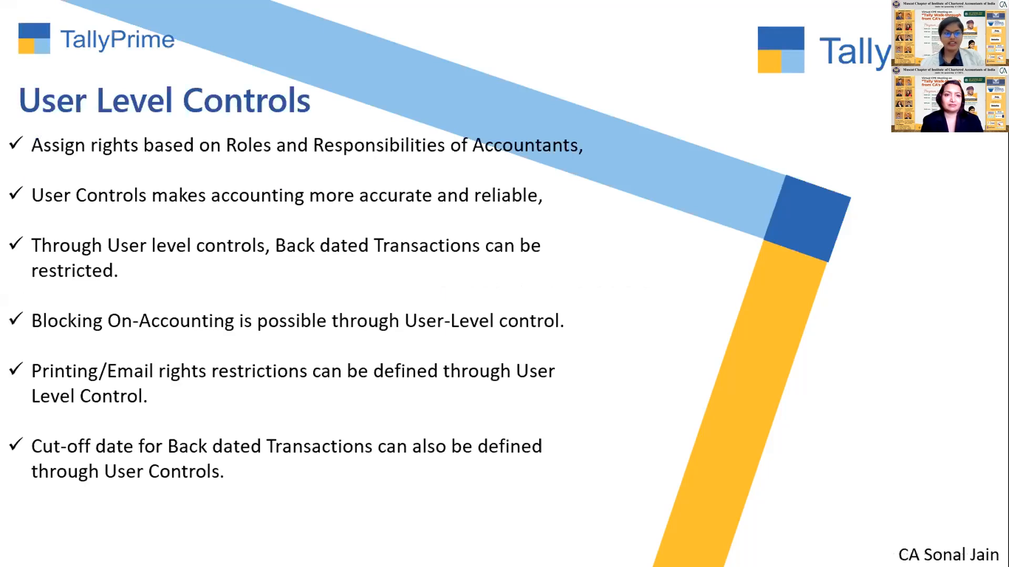
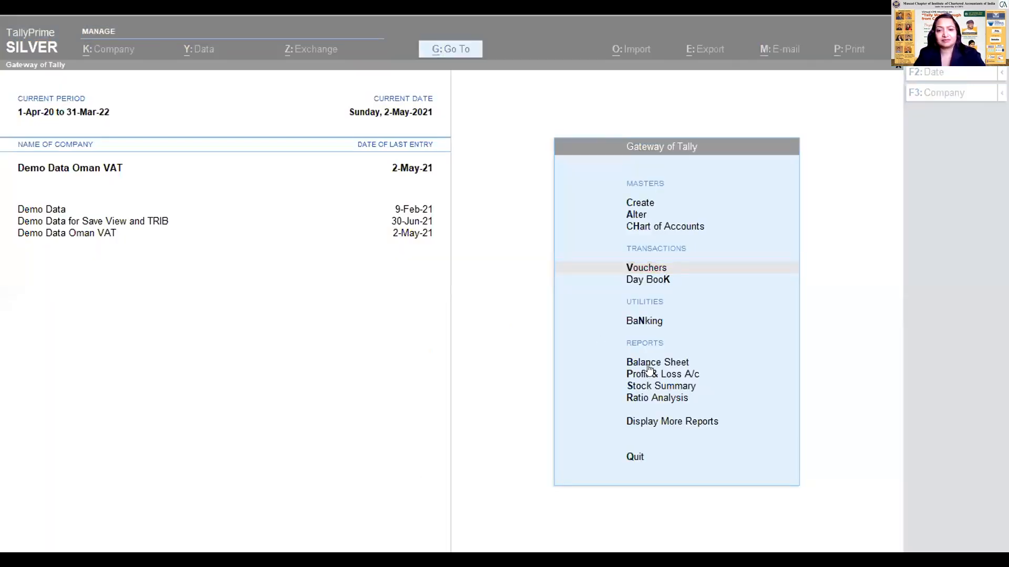
- Open the features of the Demo Data Oman VAT company and set Enable Value added Tax (VAT) to Yes to view its statutory details
{"action": "key", "text": "Down"}
{"action": "key", "text": "Up"}
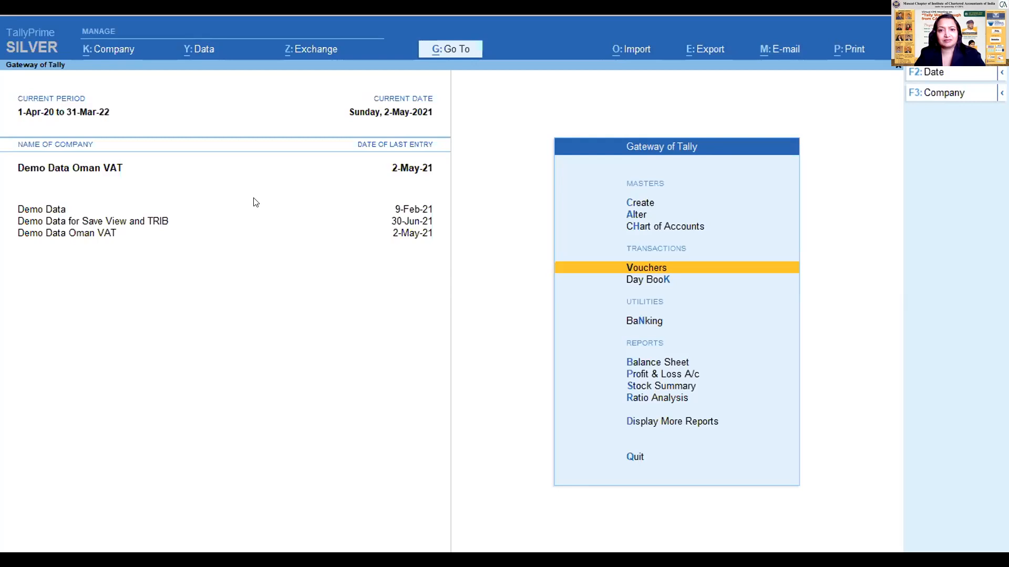
{"action": "left_click", "coordinate": [124, 48]}
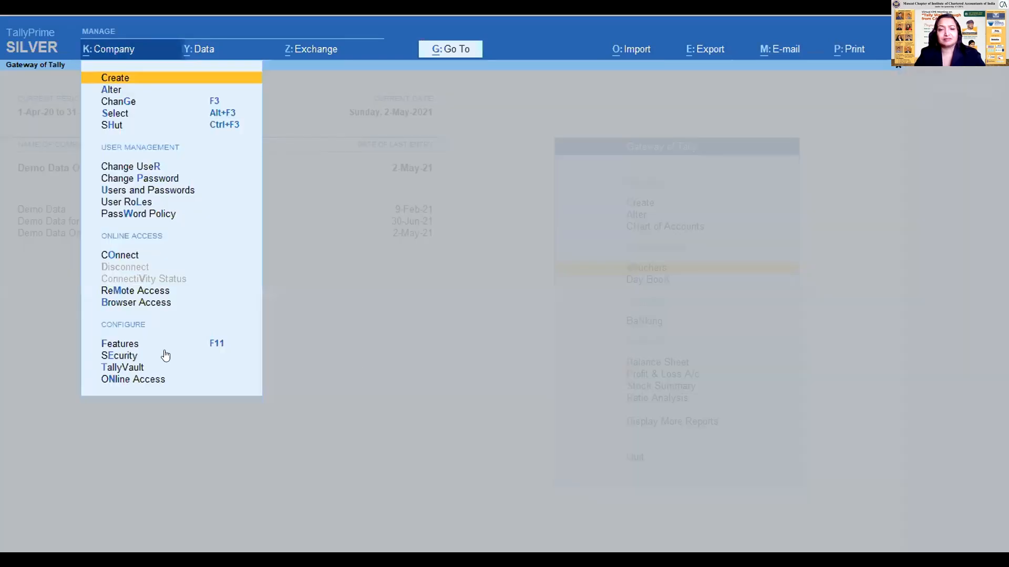
{"action": "left_click", "coordinate": [119, 342]}
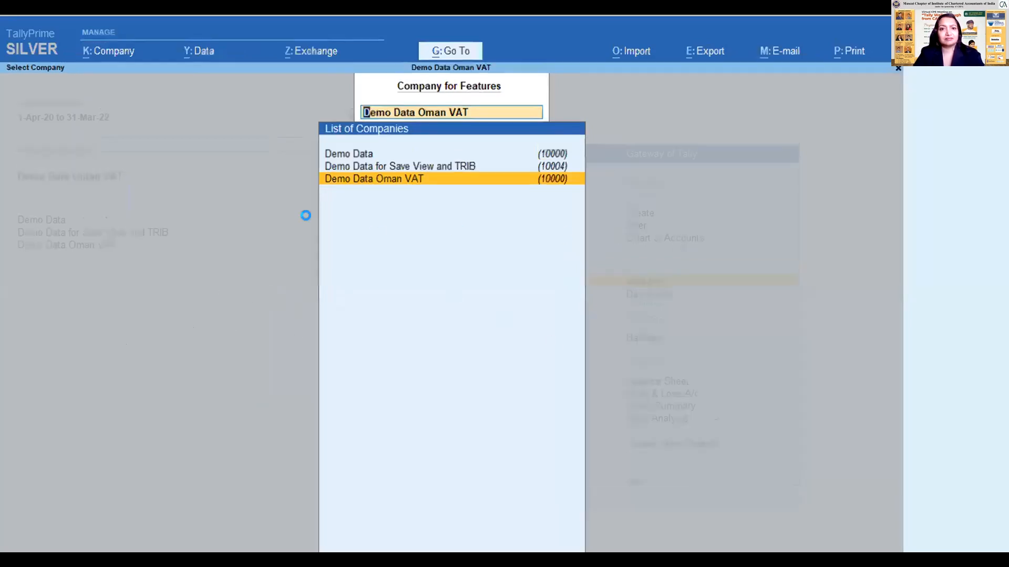
{"action": "key", "text": "Return"}
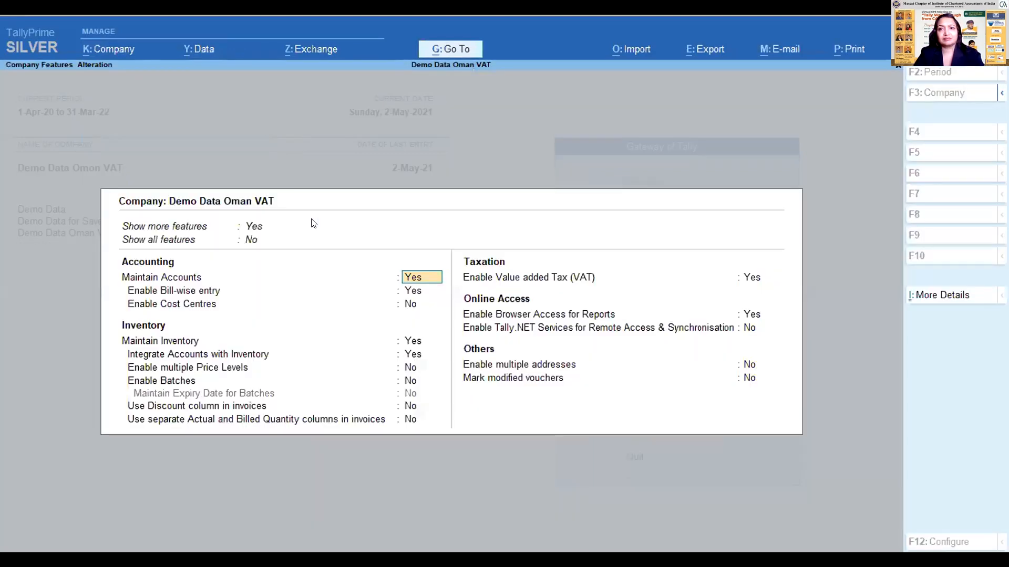
{"action": "key", "text": "Return"}
{"action": "key", "text": "Return"}
{"action": "key", "text": "Return"}
{"action": "key", "text": "Return"}
{"action": "key", "text": "Return"}
{"action": "key", "text": "Return"}
{"action": "key", "text": "Return"}
{"action": "key", "text": "Return"}
{"action": "key", "text": "Return"}
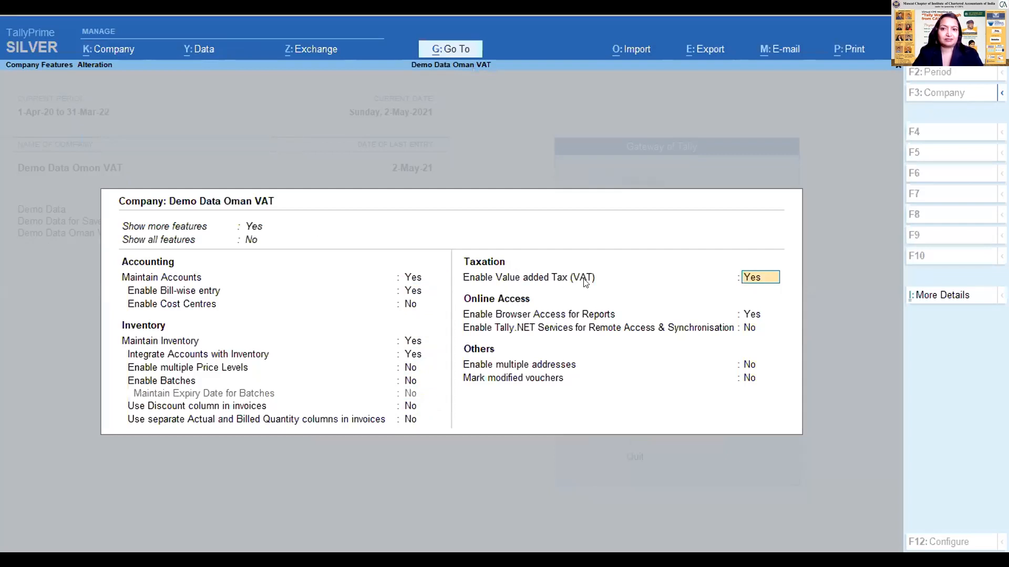
{"action": "type", "text": "y"}
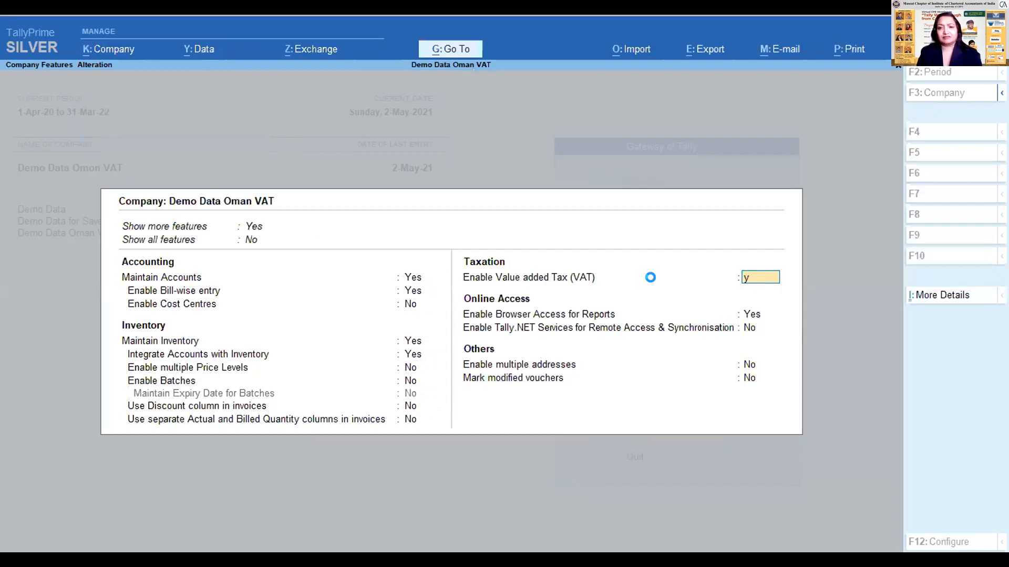
{"action": "key", "text": "Return"}
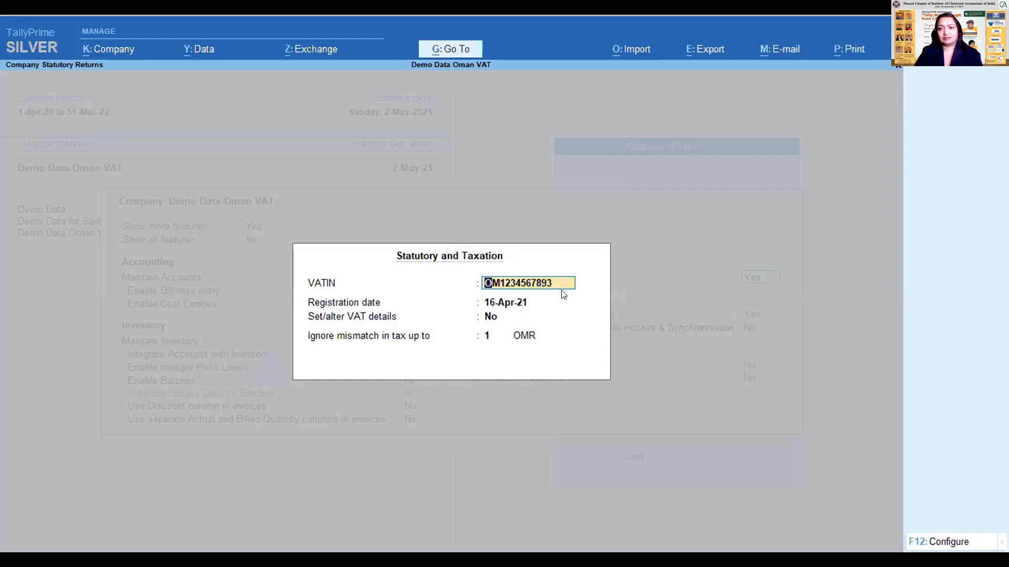
- Set the option to set/alter VAT details to Yes, review the VAT rate details, and leave the company features without saving
{"action": "key", "text": "Return"}
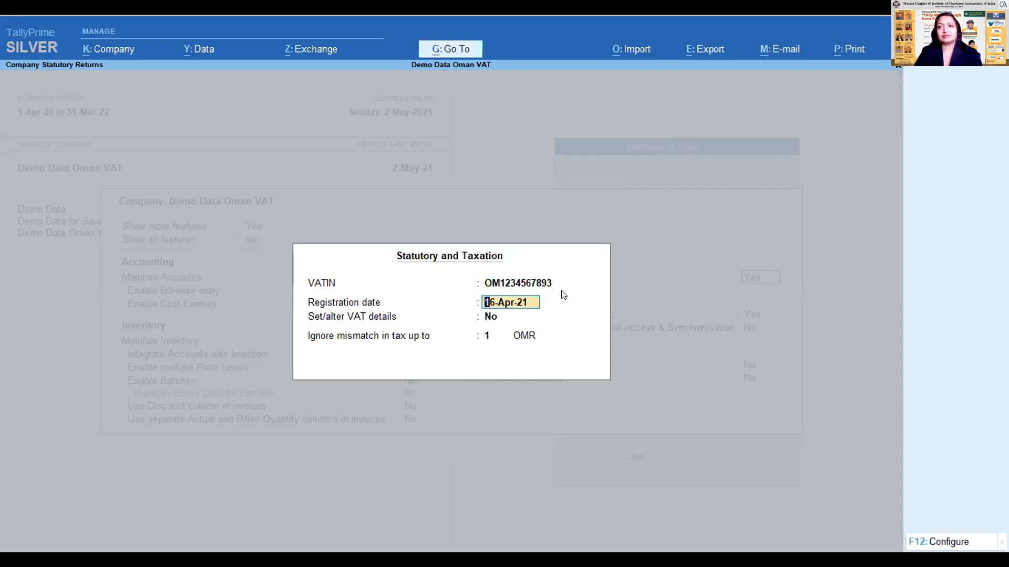
{"action": "key", "text": "Return"}
{"action": "type", "text": "y"}
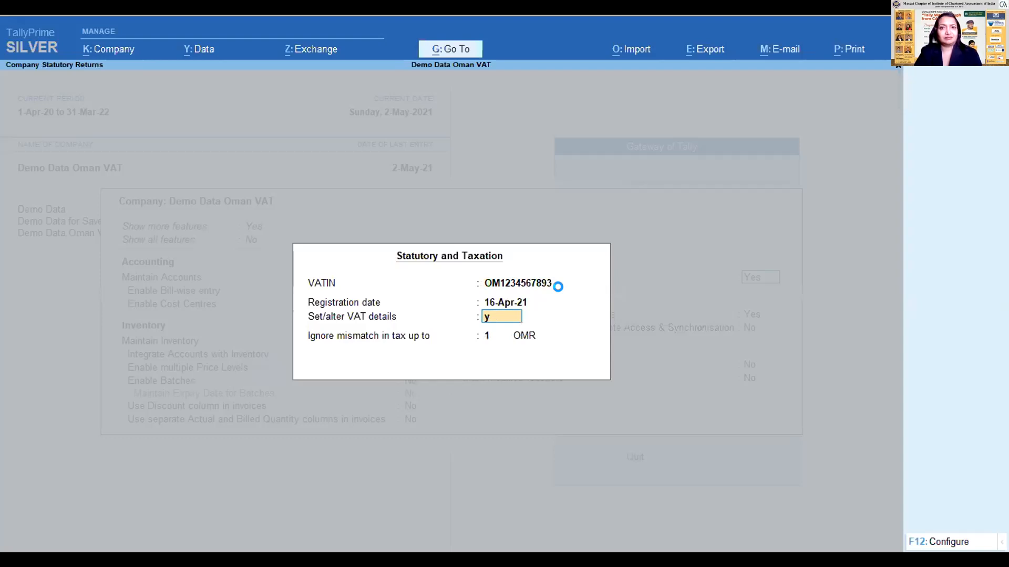
{"action": "key", "text": "Return"}
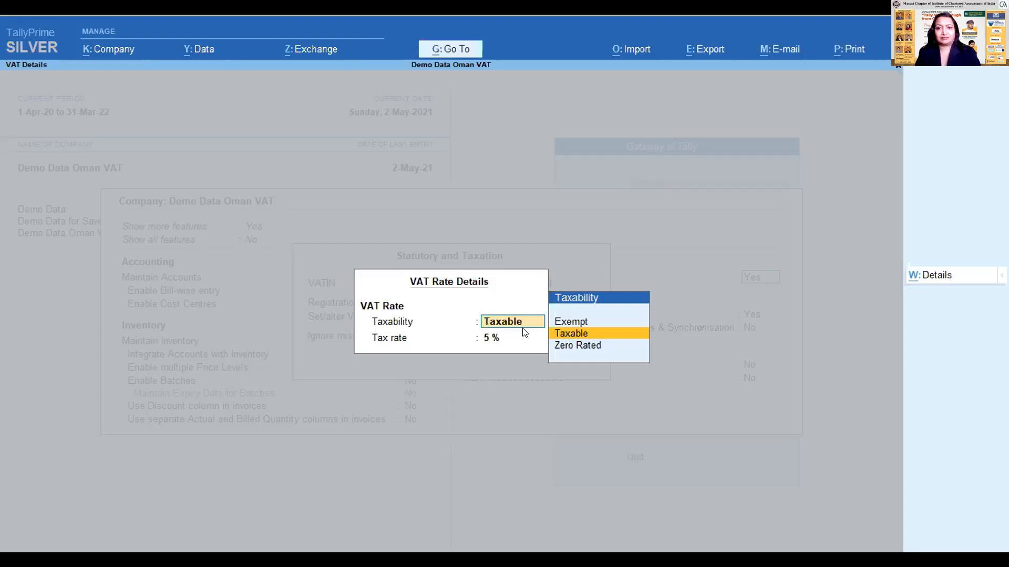
{"action": "key", "text": "Escape"}
{"action": "key", "text": "Escape"}
{"action": "key", "text": "y"}
{"action": "key", "text": "Escape"}
{"action": "key", "text": "Escape"}
{"action": "key", "text": "y"}
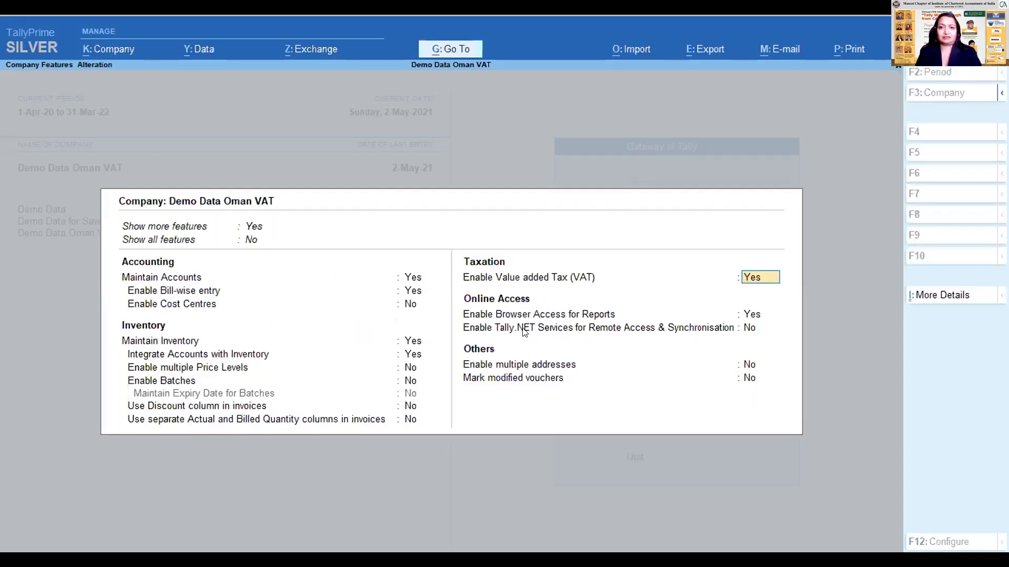
{"action": "key", "text": "Escape"}
{"action": "key", "text": "Escape"}
{"action": "key", "text": "y"}
{"action": "key", "text": "Escape"}
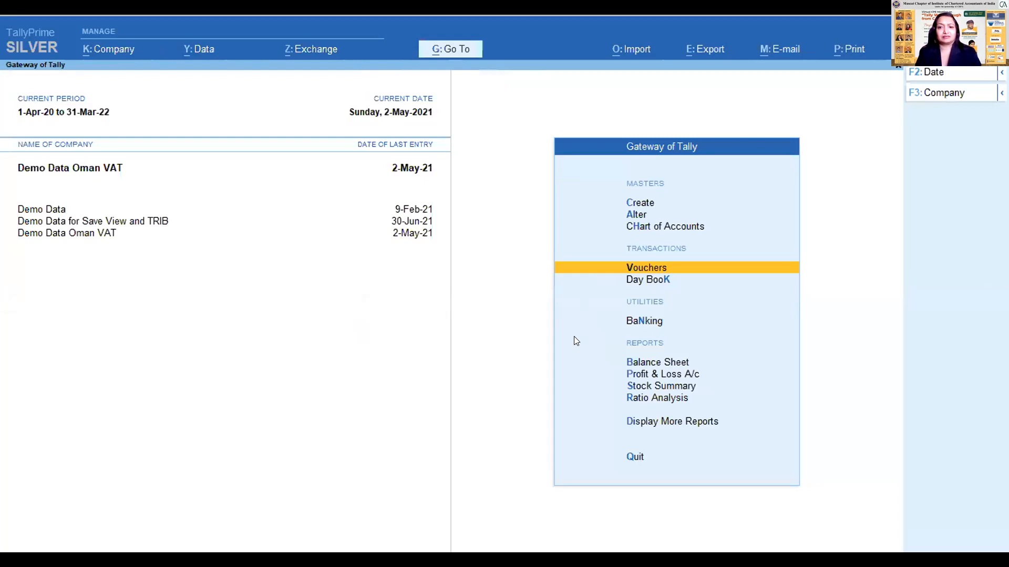
{"action": "key", "text": "Up"}
{"action": "key", "text": "Down"}
{"action": "key", "text": "Up"}
{"action": "key", "text": "Up"}
{"action": "key", "text": "Down"}
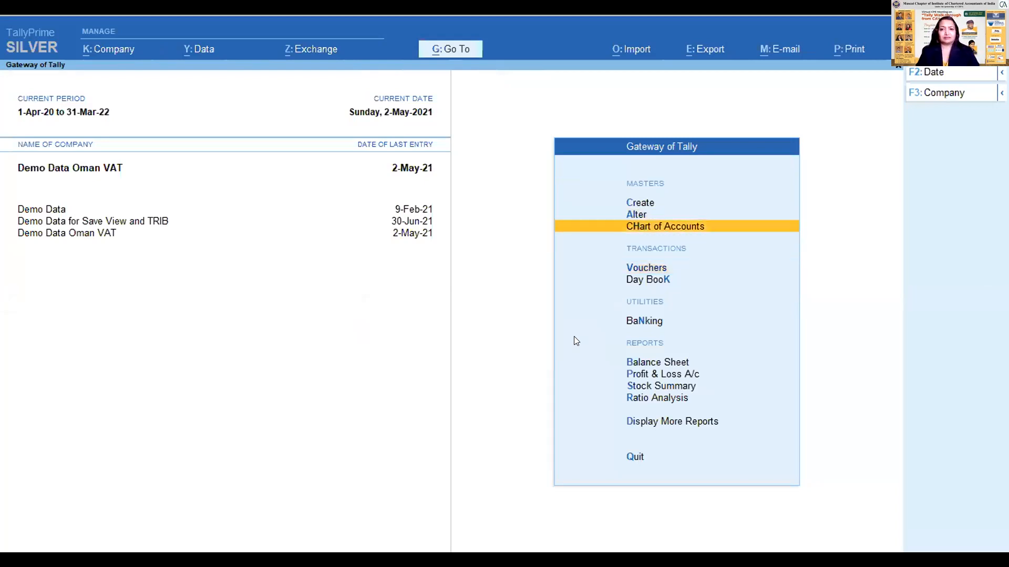
{"action": "key", "text": "Down"}
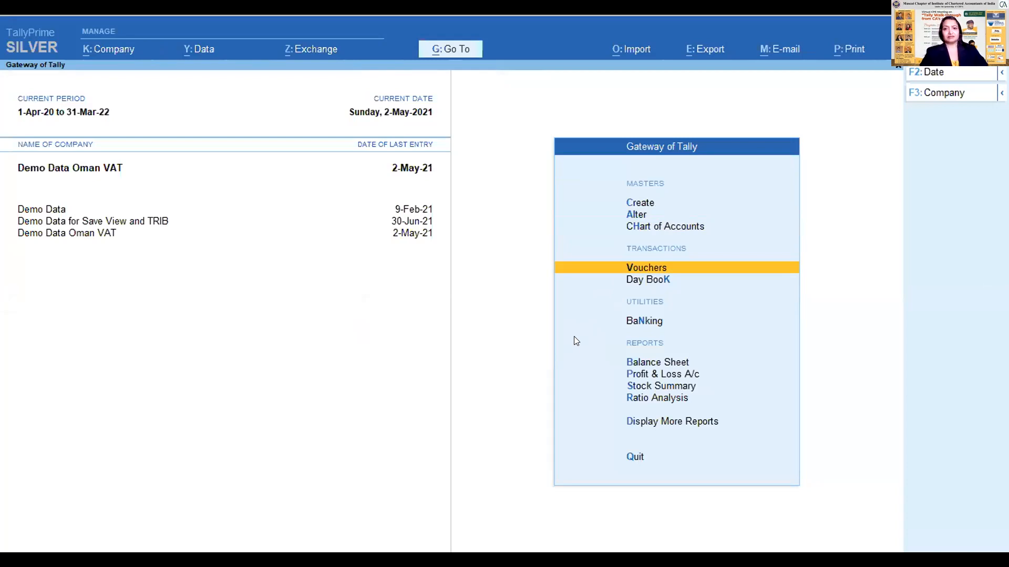
{"action": "key", "text": "Down"}
{"action": "key", "text": "Down"}
{"action": "key", "text": "Down"}
{"action": "key", "text": "Down"}
{"action": "key", "text": "Down"}
{"action": "key", "text": "Down"}
{"action": "key", "text": "Down"}
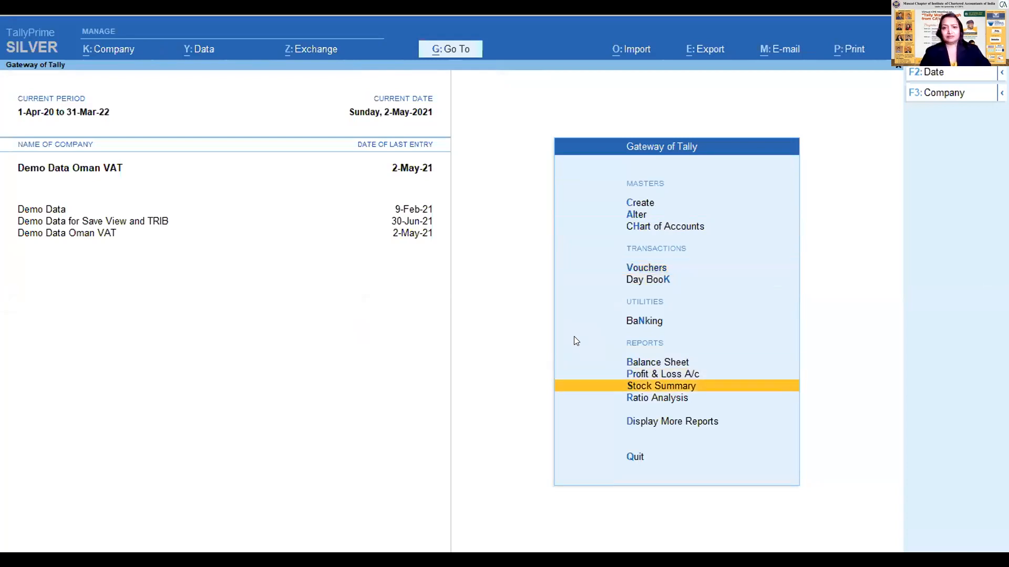
{"action": "key", "text": "Up"}
{"action": "key", "text": "Up"}
{"action": "key", "text": "Up"}
{"action": "key", "text": "Up"}
{"action": "key", "text": "Up"}
{"action": "key", "text": "Up"}
{"action": "key", "text": "Up"}
{"action": "key", "text": "Up"}
{"action": "key", "text": "Up"}
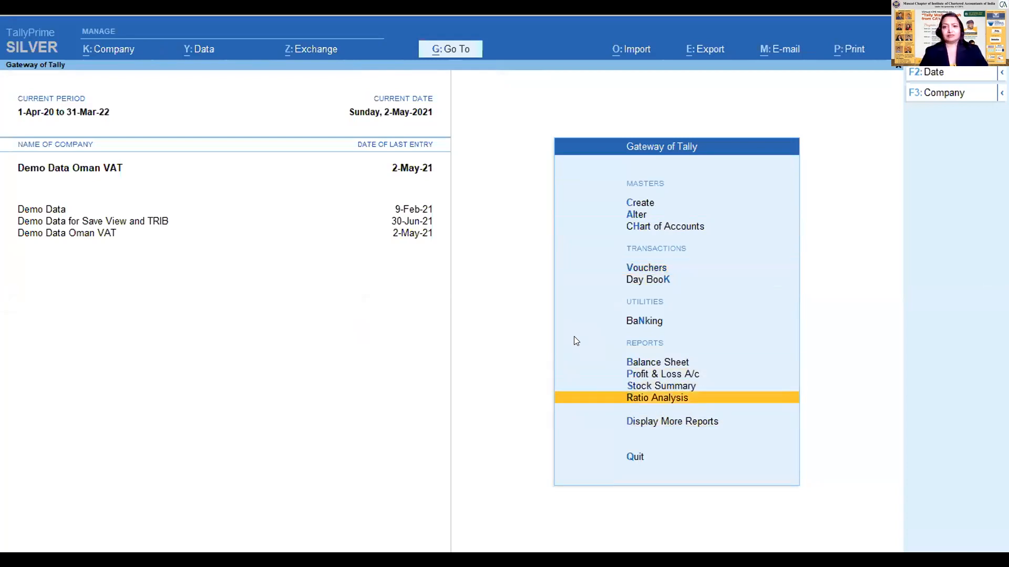
{"action": "key", "text": "Up"}
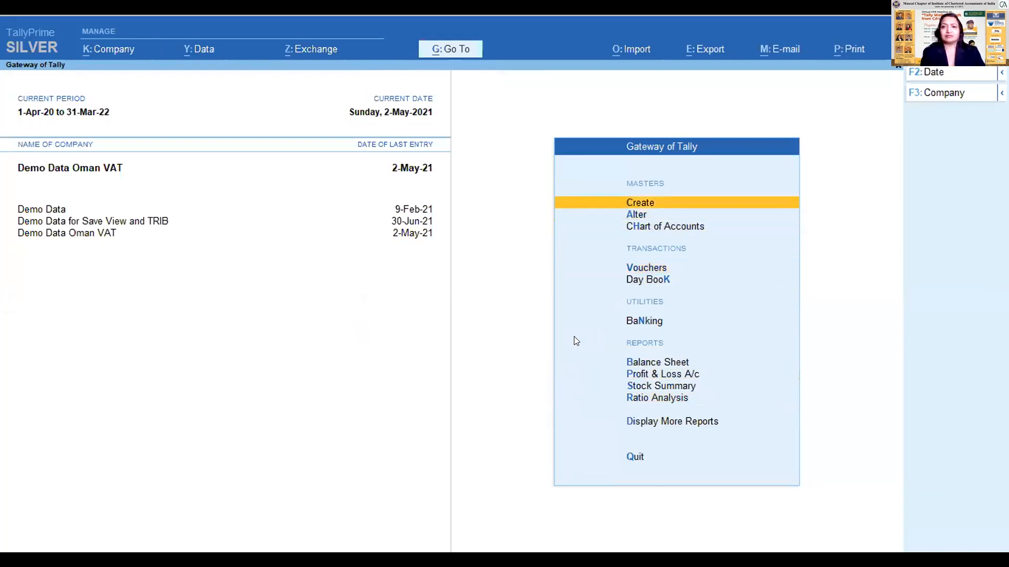
{"action": "key", "text": "Escape"}
{"action": "key", "text": "Escape"}
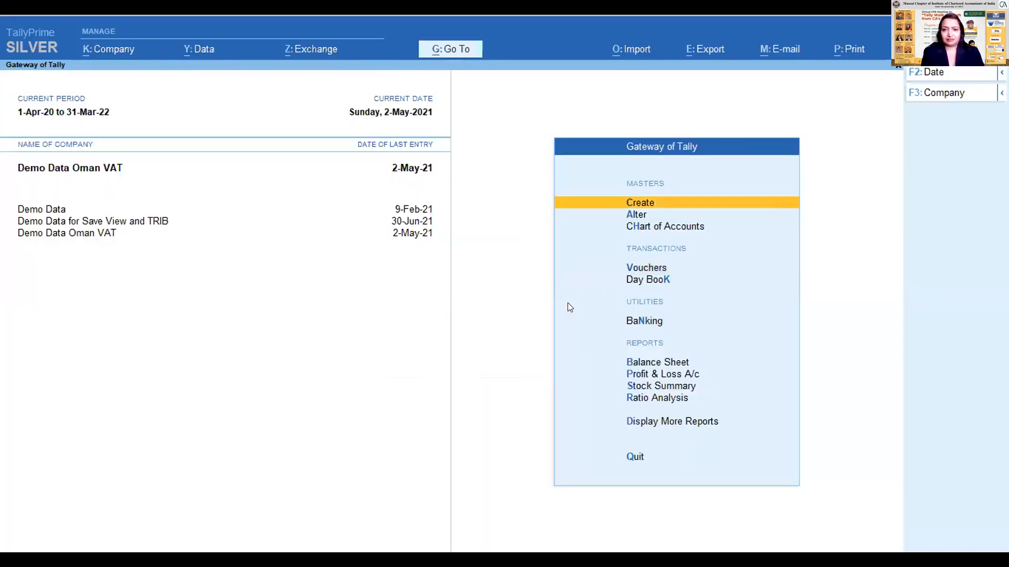
- Open the Chart of Accounts for Ledgers to view the company's list of ledgers
{"action": "key", "text": "h"}
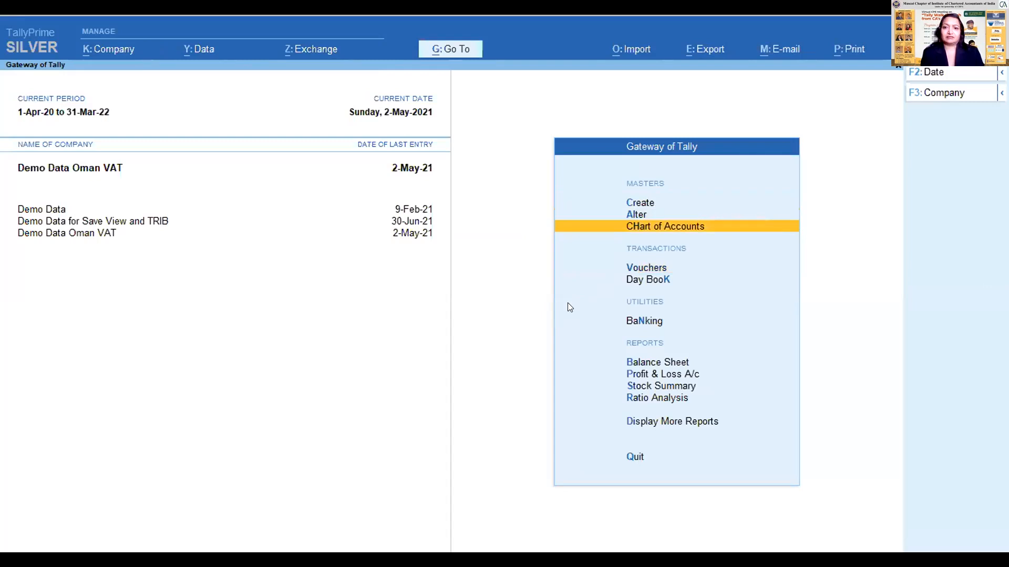
{"action": "key", "text": "Down"}
{"action": "key", "text": "Down"}
{"action": "key", "text": "Up"}
{"action": "key", "text": "Up"}
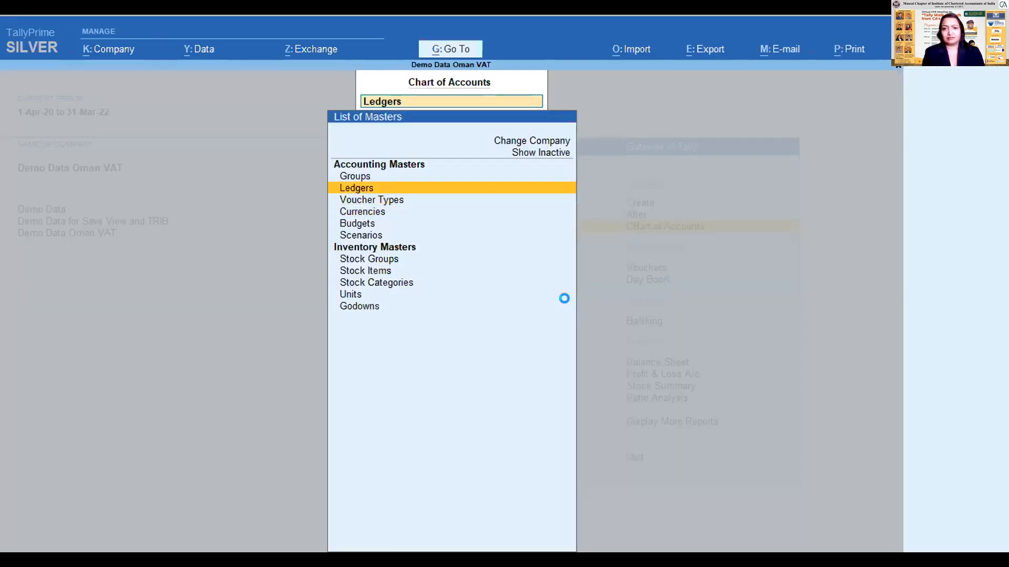
{"action": "key", "text": "Return"}
{"action": "key", "text": "Down"}
{"action": "key", "text": "Down"}
{"action": "key", "text": "Down"}
{"action": "key", "text": "Down"}
{"action": "key", "text": "Down"}
{"action": "key", "text": "Down"}
{"action": "key", "text": "Down"}
{"action": "key", "text": "Down"}
{"action": "key", "text": "Down"}
{"action": "key", "text": "Down"}
{"action": "key", "text": "Down"}
{"action": "key", "text": "Down"}
{"action": "key", "text": "Down"}
{"action": "key", "text": "Down"}
{"action": "key", "text": "Down"}
{"action": "key", "text": "Down"}
{"action": "key", "text": "Return"}
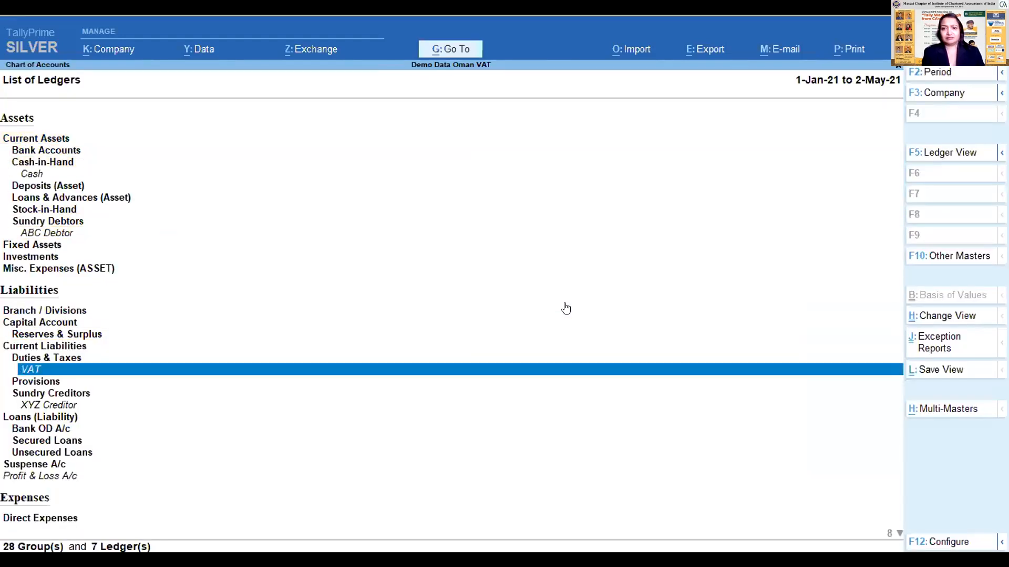
- Open the Sales ledger under Sales Accounts to review its statutory details, and leave it without saving
{"action": "key", "text": "Up"}
{"action": "key", "text": "Up"}
{"action": "key", "text": "Up"}
{"action": "key", "text": "Up"}
{"action": "key", "text": "Up"}
{"action": "key", "text": "Up"}
{"action": "key", "text": "Up"}
{"action": "key", "text": "Up"}
{"action": "key", "text": "Up"}
{"action": "key", "text": "Down"}
{"action": "key", "text": "Down"}
{"action": "key", "text": "Down"}
{"action": "key", "text": "Down"}
{"action": "key", "text": "Down"}
{"action": "key", "text": "Down"}
{"action": "key", "text": "Down"}
{"action": "key", "text": "Down"}
{"action": "key", "text": "Down"}
{"action": "key", "text": "Down"}
{"action": "key", "text": "Down"}
{"action": "key", "text": "Down"}
{"action": "key", "text": "Down"}
{"action": "key", "text": "Down"}
{"action": "key", "text": "Down"}
{"action": "key", "text": "Down"}
{"action": "key", "text": "Down"}
{"action": "key", "text": "Down"}
{"action": "key", "text": "Down"}
{"action": "key", "text": "Down"}
{"action": "key", "text": "Down"}
{"action": "key", "text": "Down"}
{"action": "key", "text": "Down"}
{"action": "key", "text": "Down"}
{"action": "key", "text": "Down"}
{"action": "key", "text": "Down"}
{"action": "key", "text": "Up"}
{"action": "key", "text": "Up"}
{"action": "key", "text": "Up"}
{"action": "key", "text": "Up"}
{"action": "key", "text": "Up"}
{"action": "key", "text": "Down"}
{"action": "key", "text": "Down"}
{"action": "key", "text": "Down"}
{"action": "key", "text": "Down"}
{"action": "key", "text": "Down"}
{"action": "key", "text": "Up"}
{"action": "key", "text": "Down"}
{"action": "key", "text": "Return"}
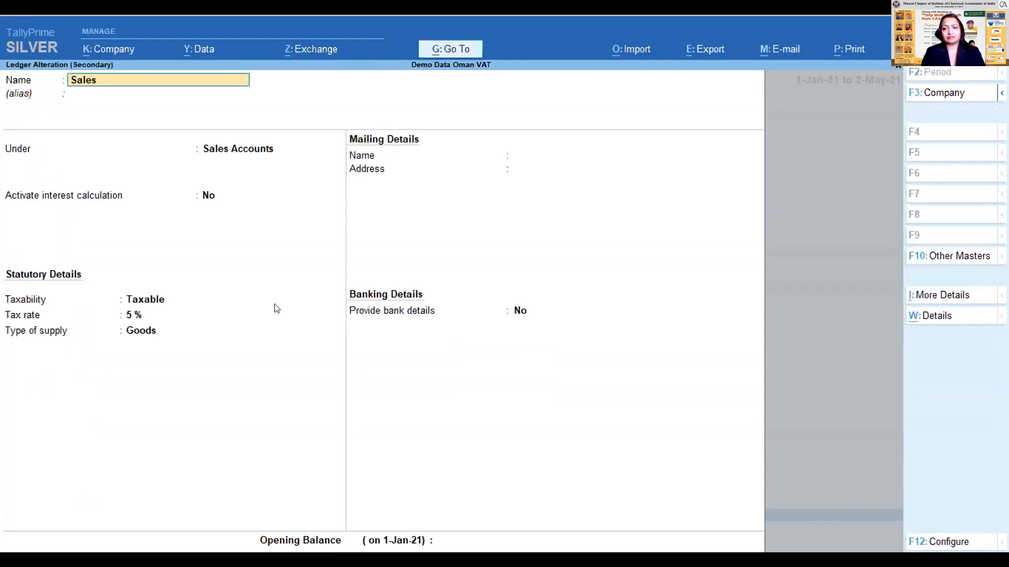
{"action": "key", "text": "BackSpace"}
{"action": "key", "text": "Escape"}
- Open the Purchase ledger to review its taxability, tax rate and type of supply, and leave it without saving
{"action": "key", "text": "Up"}
{"action": "key", "text": "Up"}
{"action": "key", "text": "Up"}
{"action": "key", "text": "Up"}
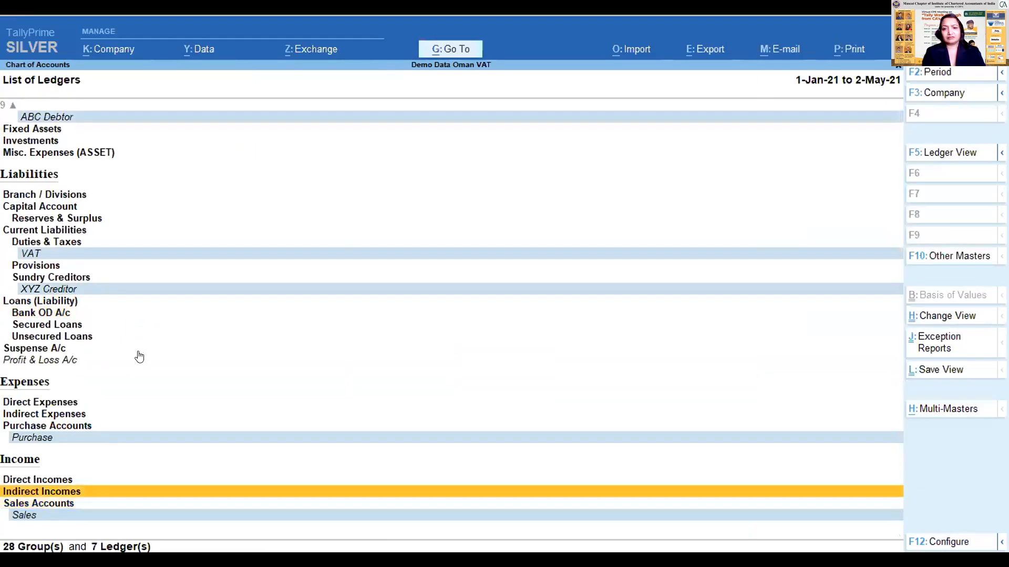
{"action": "key", "text": "Return"}
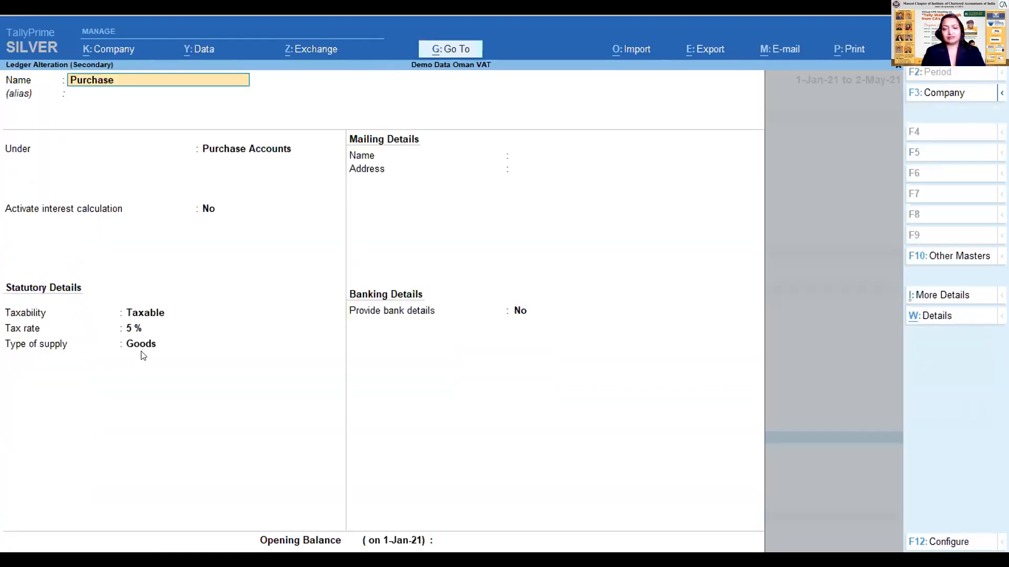
{"action": "key", "text": "BackSpace"}
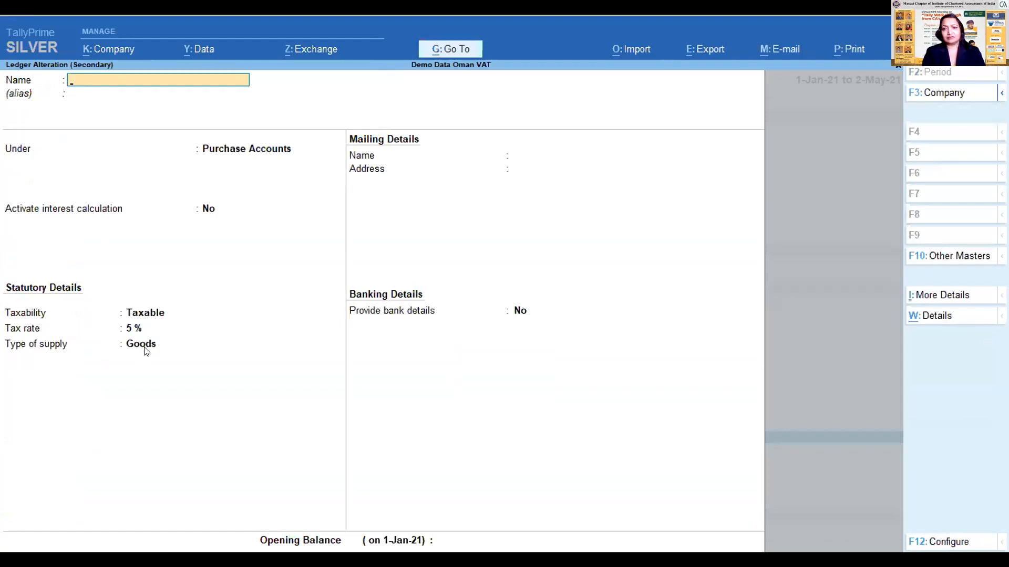
{"action": "key", "text": "Escape"}
- Open the ABC Debtor ledger under Sundry Debtors to review its VAT registration details, and quit without saving
{"action": "key", "text": "Up"}
{"action": "key", "text": "Up"}
{"action": "key", "text": "Up"}
{"action": "key", "text": "Up"}
{"action": "key", "text": "Up"}
{"action": "key", "text": "Up"}
{"action": "key", "text": "Up"}
{"action": "key", "text": "Up"}
{"action": "key", "text": "Up"}
{"action": "key", "text": "Up"}
{"action": "key", "text": "Up"}
{"action": "key", "text": "Up"}
{"action": "key", "text": "Up"}
{"action": "key", "text": "Up"}
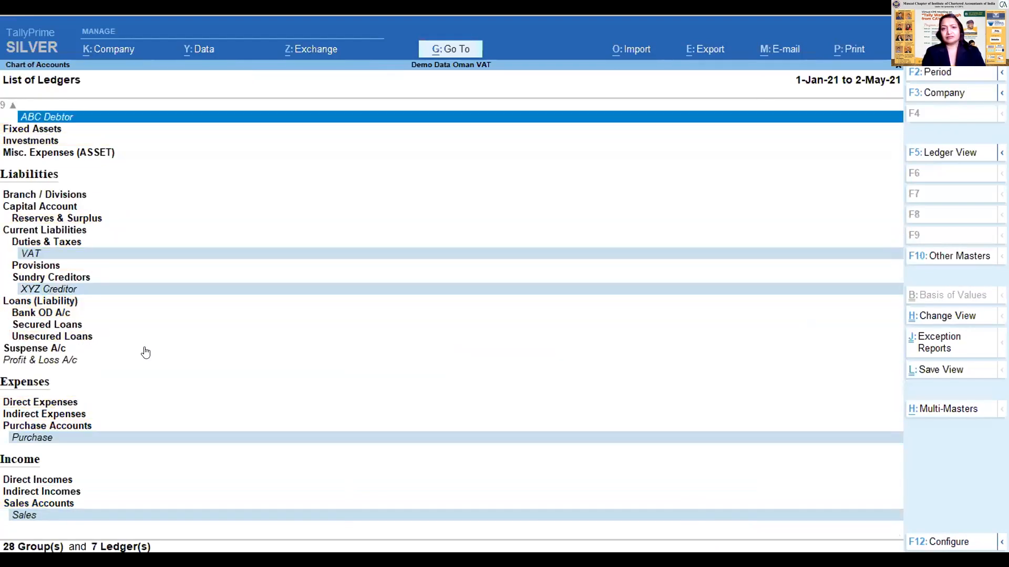
{"action": "key", "text": "Up"}
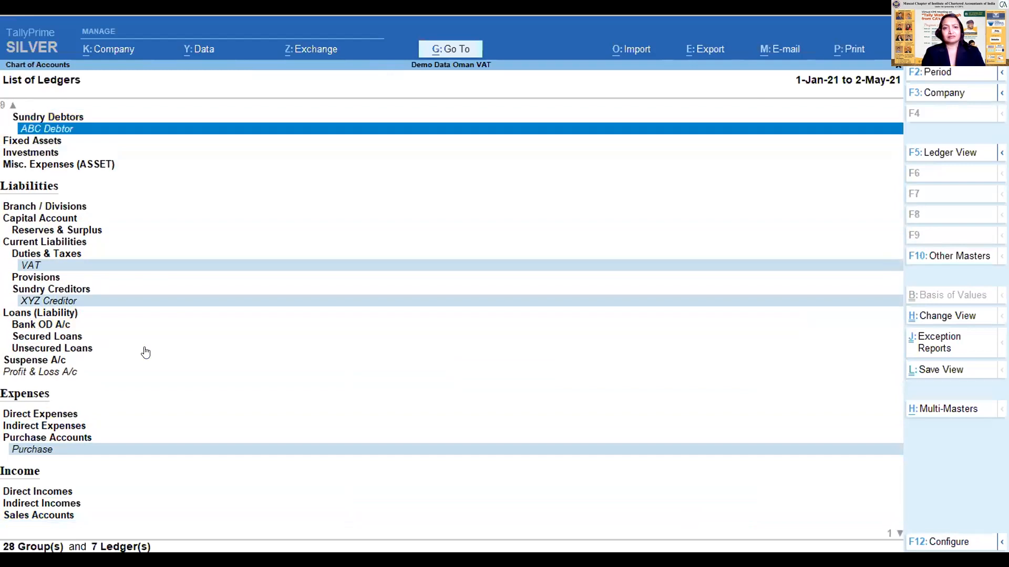
{"action": "key", "text": "Return"}
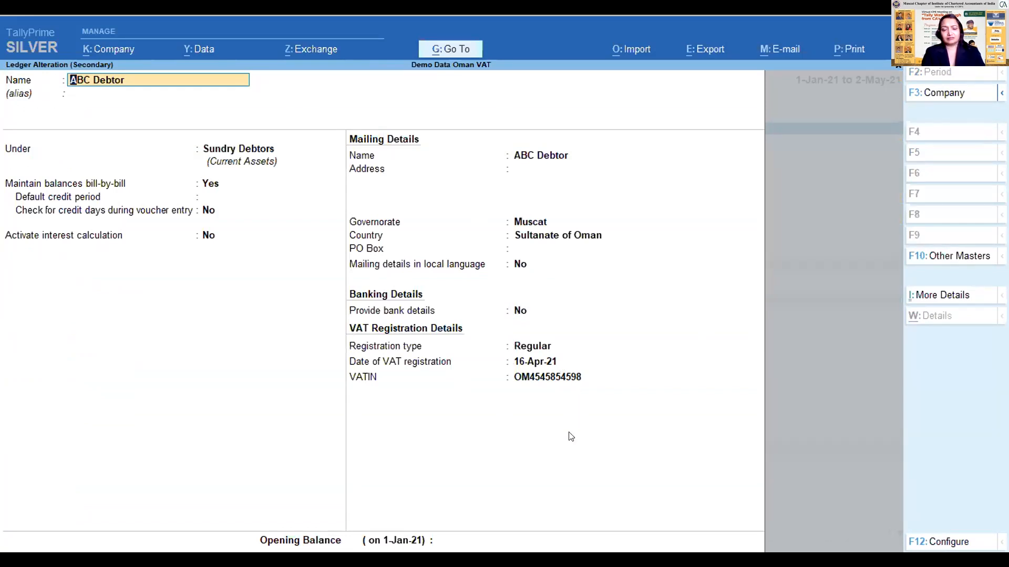
{"action": "key", "text": "BackSpace"}
{"action": "key", "text": "Escape"}
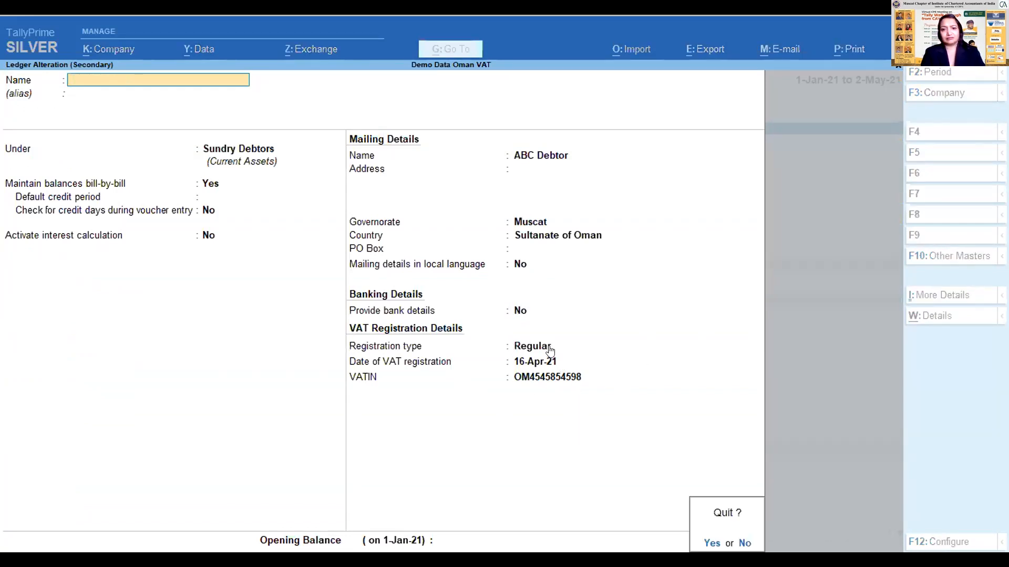
{"action": "key", "text": "y"}
- Open the XYZ Creditor ledger under Sundry Creditors to review its VAT registration details, and quit without saving
{"action": "key", "text": "Down"}
{"action": "key", "text": "Down"}
{"action": "key", "text": "Down"}
{"action": "key", "text": "Down"}
{"action": "key", "text": "Down"}
{"action": "key", "text": "Down"}
{"action": "key", "text": "Down"}
{"action": "key", "text": "Down"}
{"action": "key", "text": "Down"}
{"action": "key", "text": "Down"}
{"action": "key", "text": "Down"}
{"action": "key", "text": "Down"}
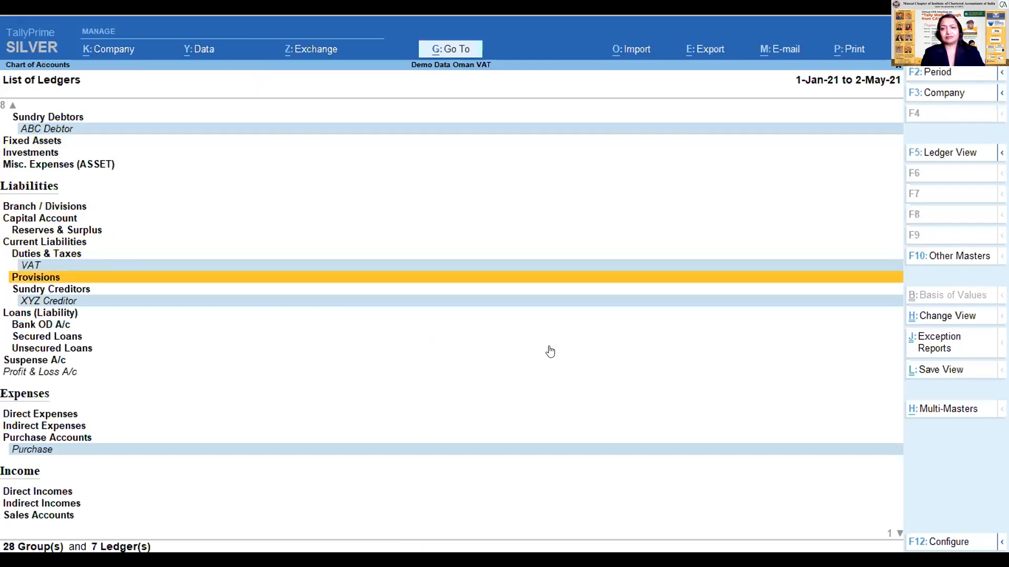
{"action": "key", "text": "Return"}
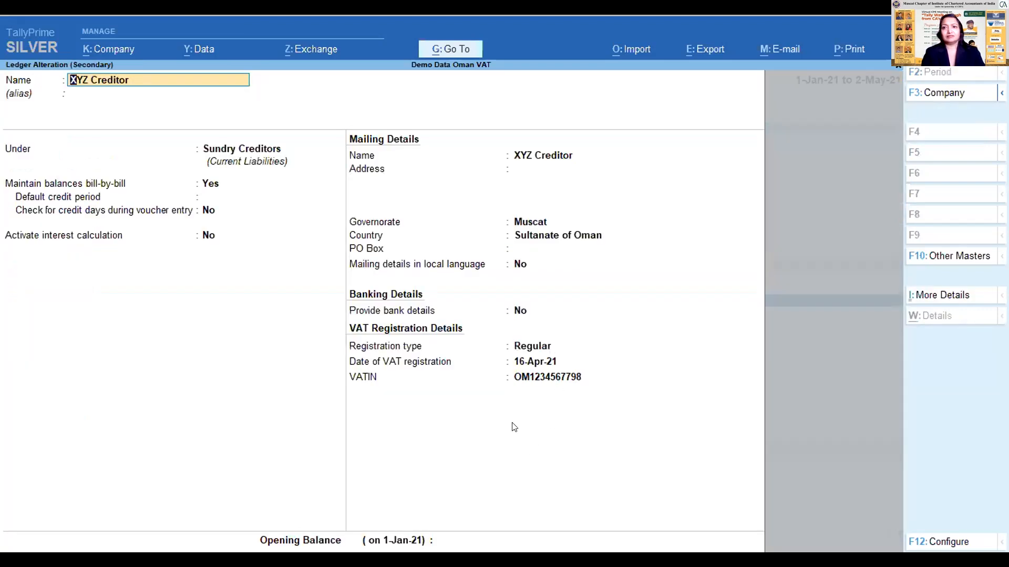
{"action": "key", "text": "BackSpace"}
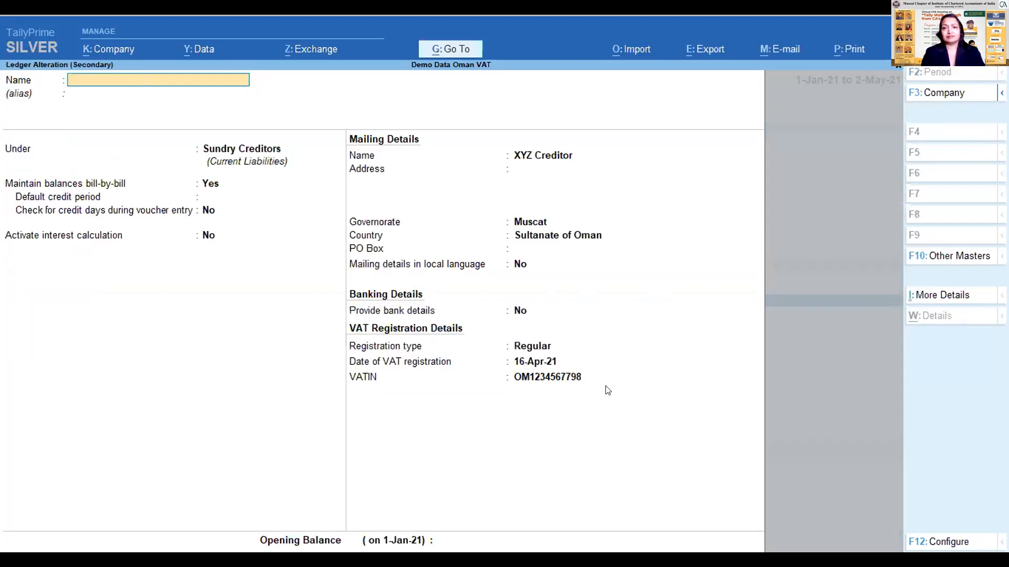
{"action": "key", "text": "Escape"}
- Open the VAT ledger under Duties & Taxes to review its type of duty/tax, accept it, and return to the Gateway of Tally
{"action": "key", "text": "Up"}
{"action": "key", "text": "Up"}
{"action": "key", "text": "Up"}
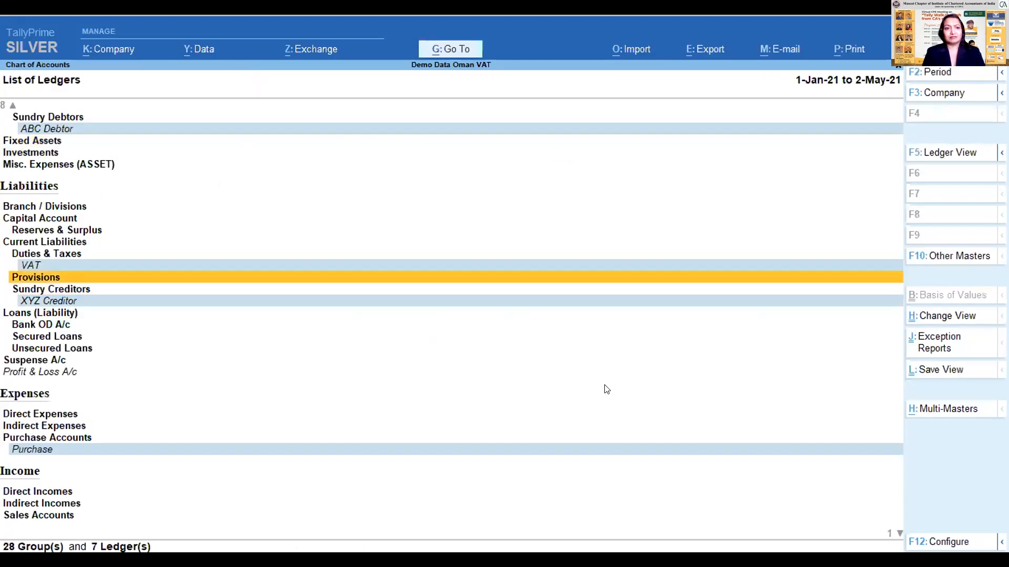
{"action": "key", "text": "Return"}
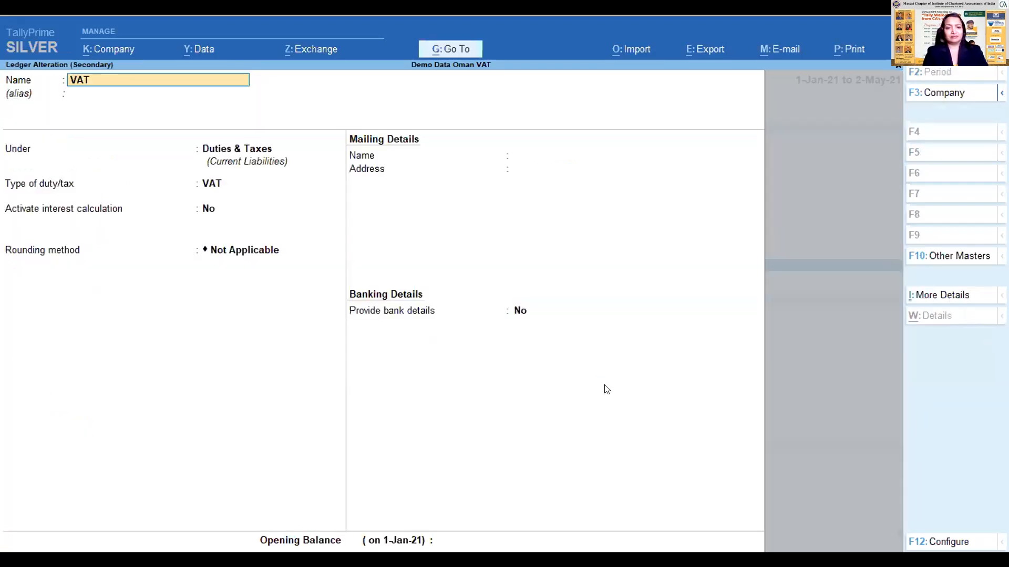
{"action": "key", "text": "Return"}
{"action": "key", "text": "Return"}
{"action": "key", "text": "Return"}
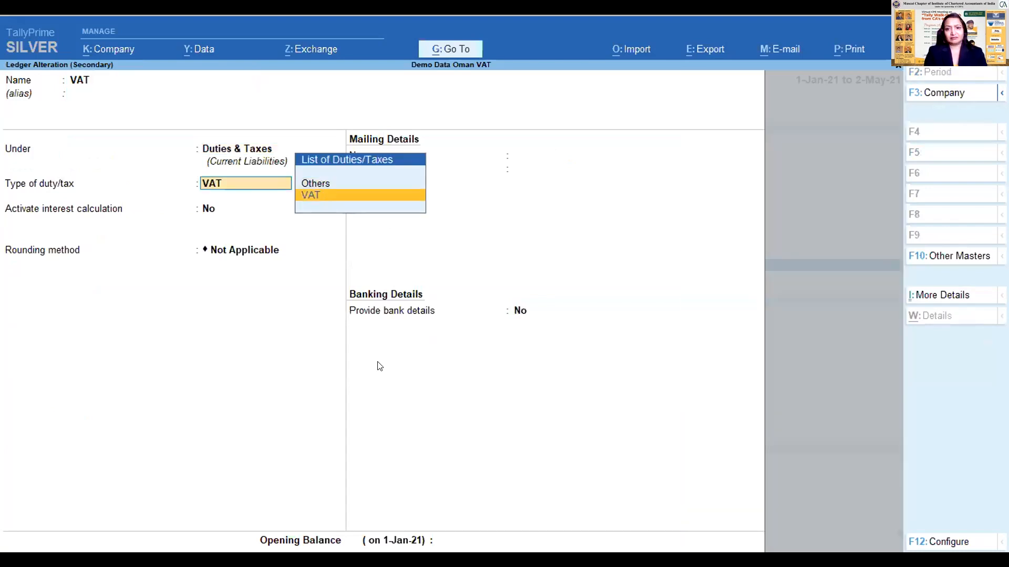
{"action": "key", "text": "Up"}
{"action": "key", "text": "Down"}
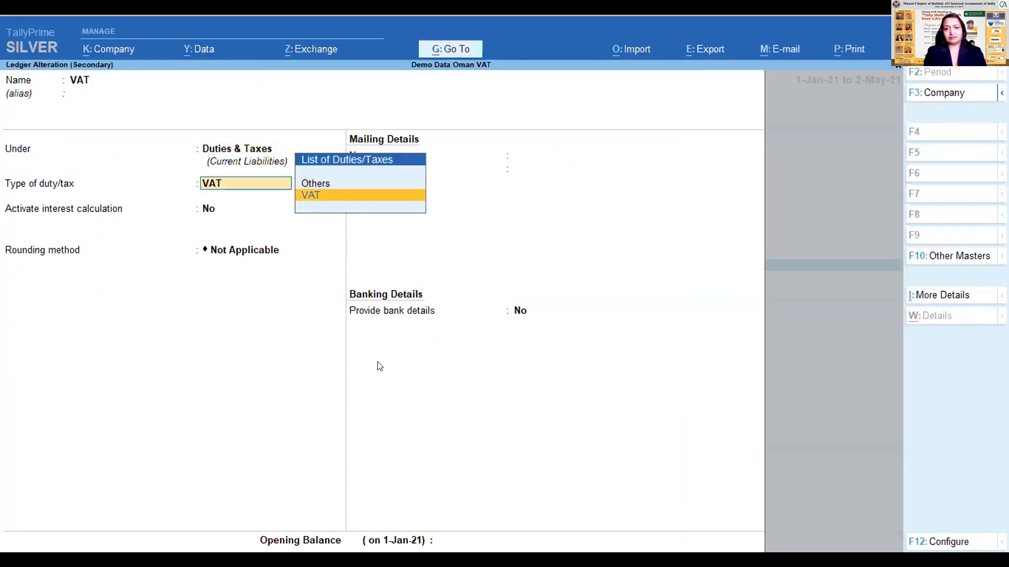
{"action": "key", "text": "Return"}
{"action": "key", "text": "BackSpace"}
{"action": "key", "text": "ctrl+a"}
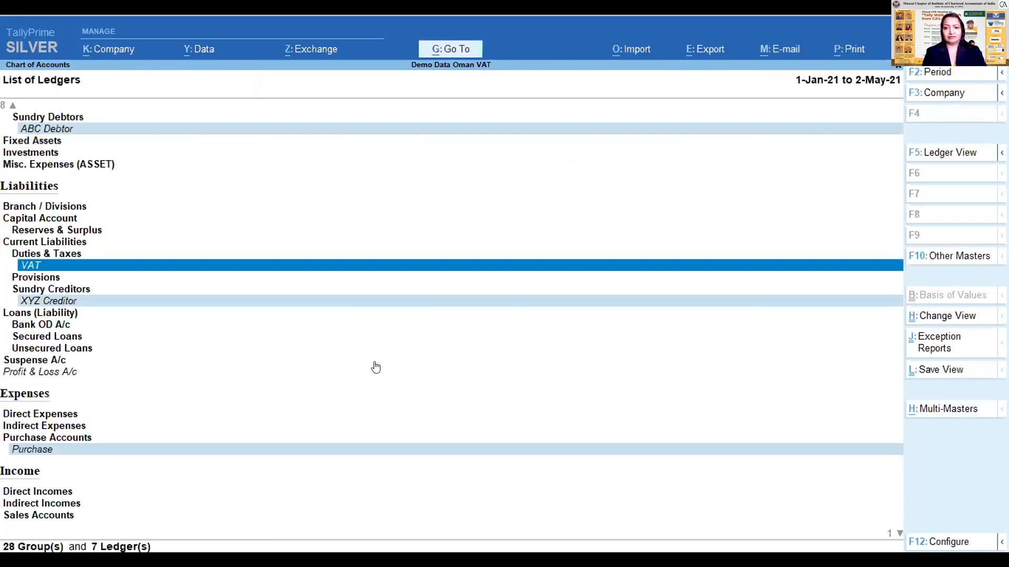
{"action": "key", "text": "Escape"}
{"action": "key", "text": "Escape"}
{"action": "key", "text": "Escape"}
{"action": "key", "text": "n"}
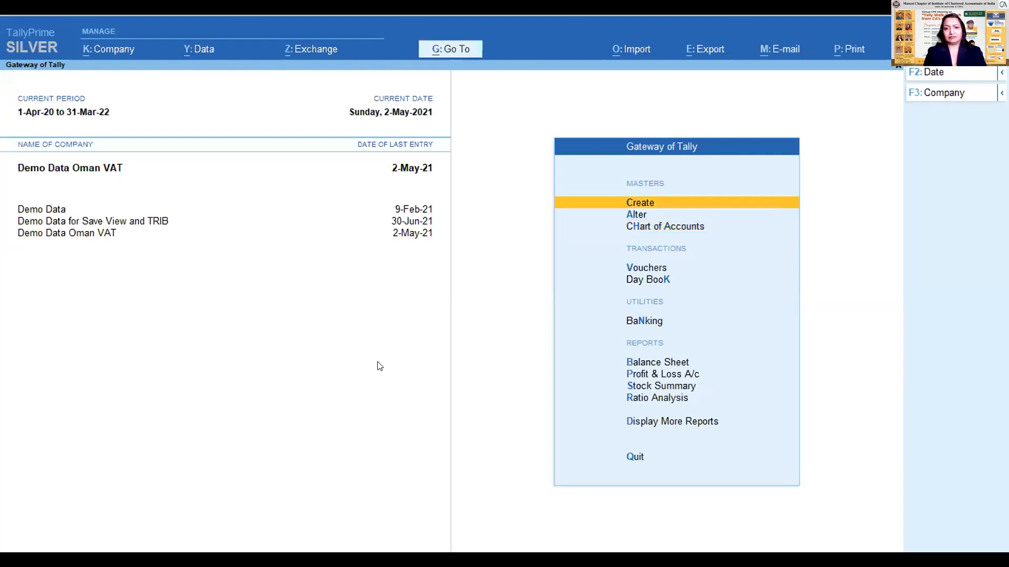
{"action": "key", "text": "Down"}
{"action": "key", "text": "Down"}
{"action": "key", "text": "Down"}
{"action": "key", "text": "Down"}
{"action": "key", "text": "Down"}
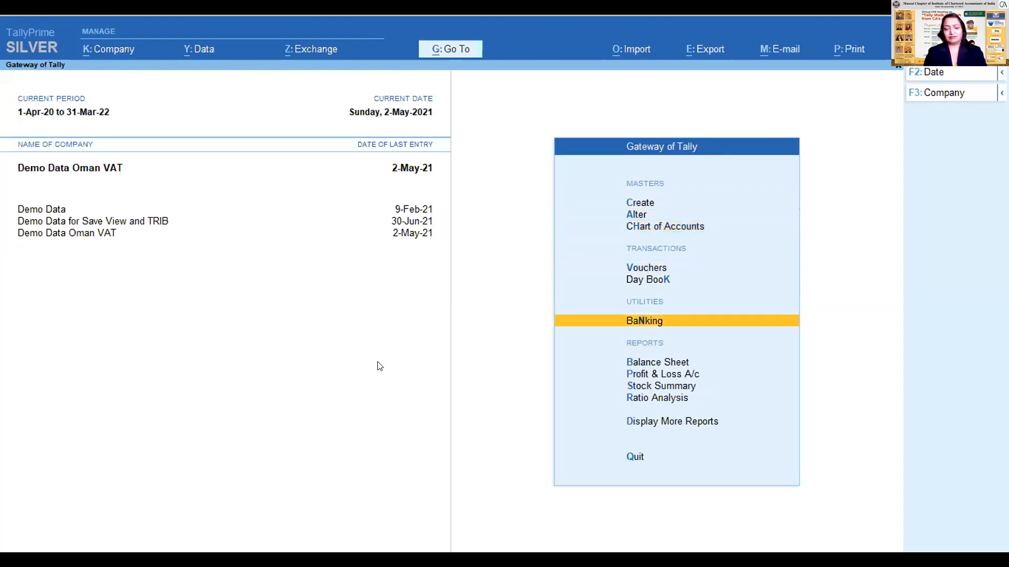
{"action": "key", "text": "Down"}
{"action": "key", "text": "Down"}
{"action": "key", "text": "Down"}
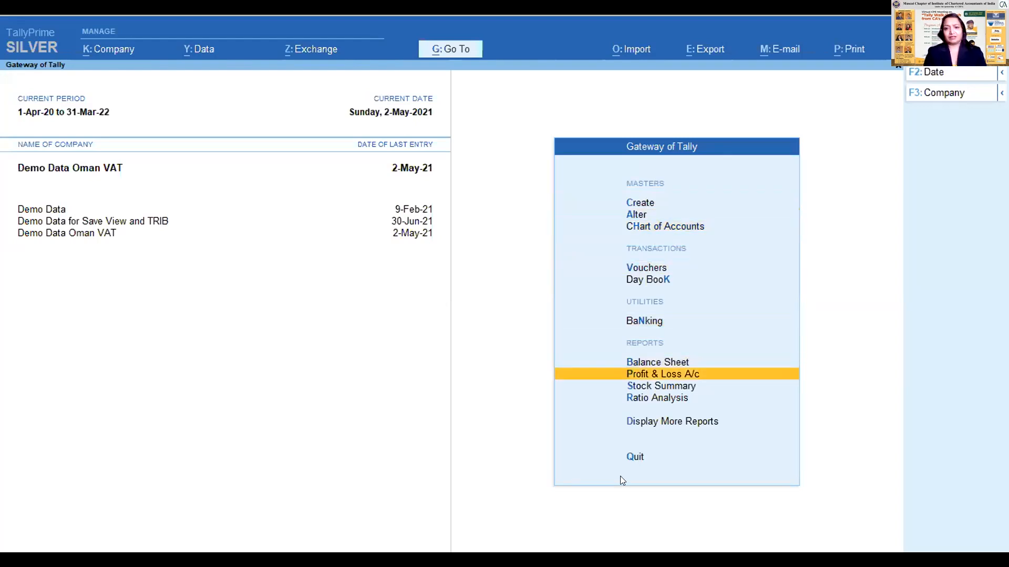
{"action": "key", "text": "Up"}
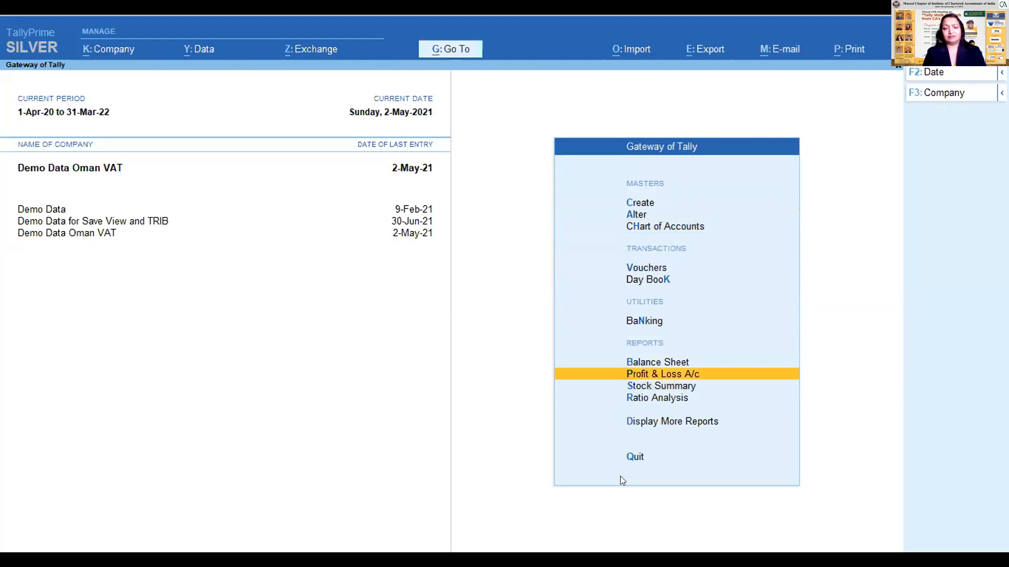
{"action": "key", "text": "Up"}
{"action": "key", "text": "Up"}
{"action": "key", "text": "Up"}
{"action": "key", "text": "Up"}
{"action": "key", "text": "Up"}
{"action": "key", "text": "Up"}
{"action": "key", "text": "Down"}
{"action": "key", "text": "Down"}
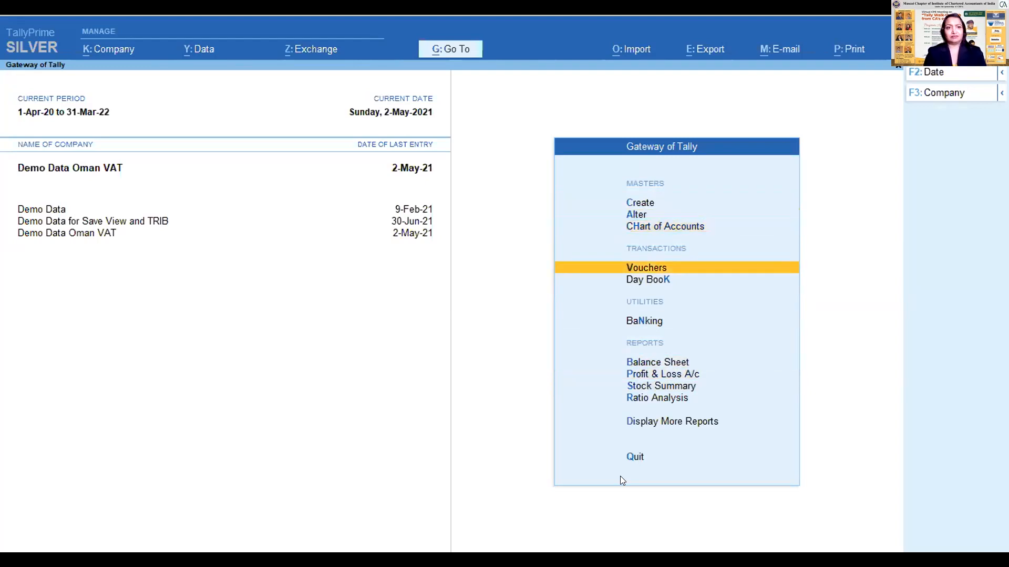
{"action": "key", "text": "Return"}
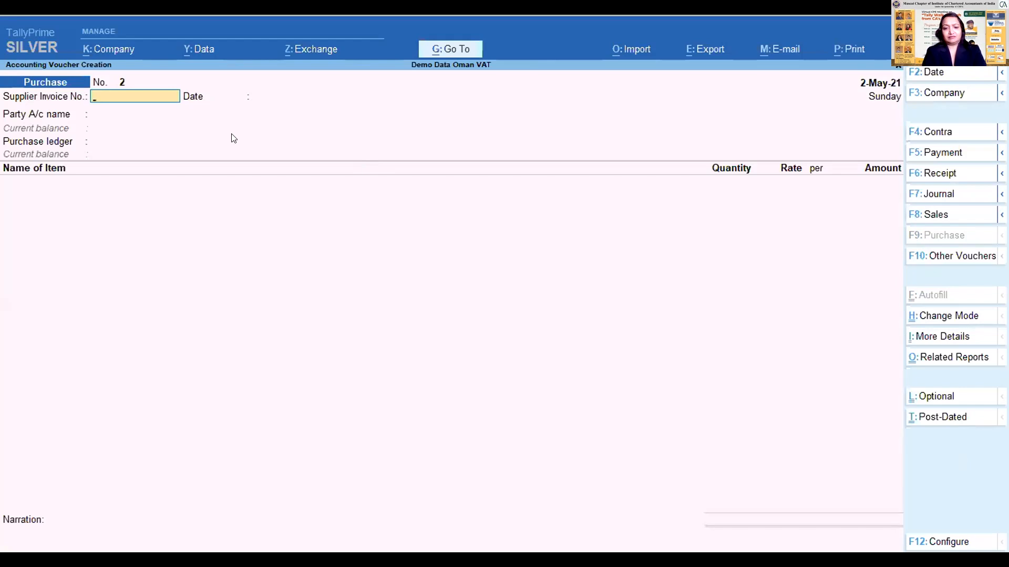
{"action": "key", "text": "Escape"}
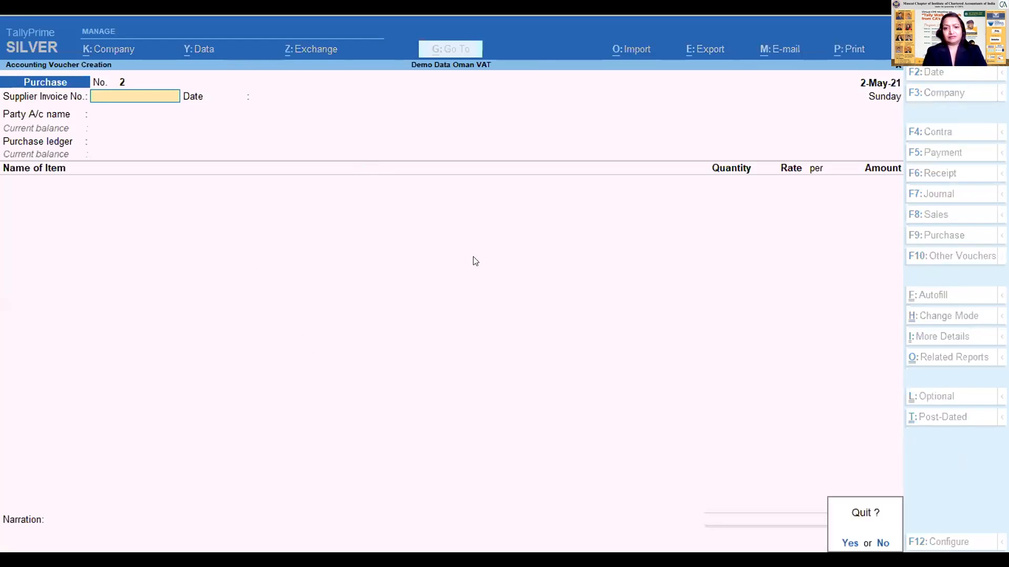
{"action": "key", "text": "y"}
- Open the list of stock items from the Chart of Accounts and look through the items
{"action": "key", "text": "Up"}
{"action": "key", "text": "Up"}
{"action": "key", "text": "Down"}
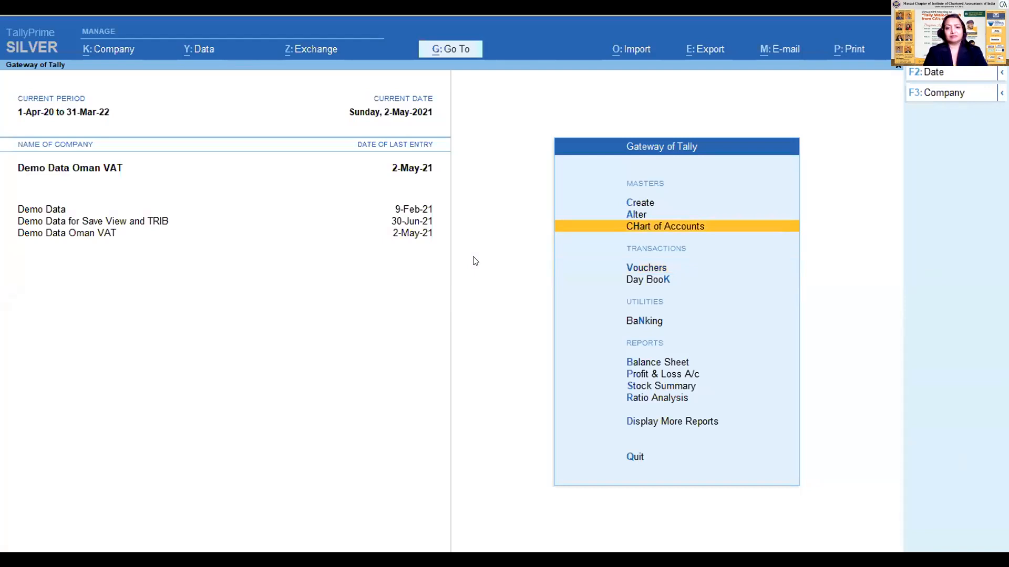
{"action": "key", "text": "Return"}
{"action": "key", "text": "Down"}
{"action": "key", "text": "Down"}
{"action": "key", "text": "Down"}
{"action": "key", "text": "Down"}
{"action": "key", "text": "Down"}
{"action": "key", "text": "Down"}
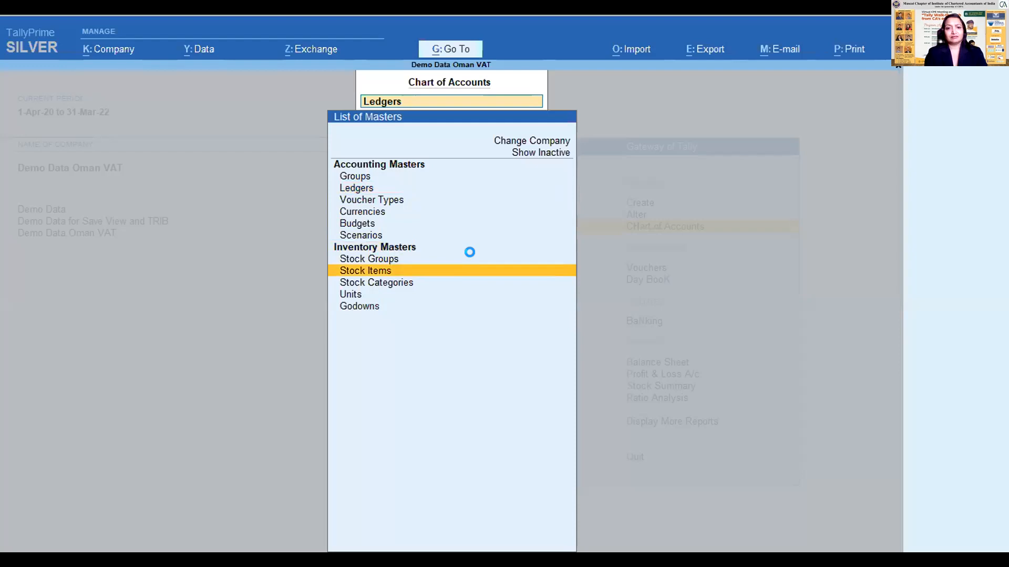
{"action": "key", "text": "Down"}
{"action": "key", "text": "Down"}
{"action": "key", "text": "Up"}
{"action": "key", "text": "Up"}
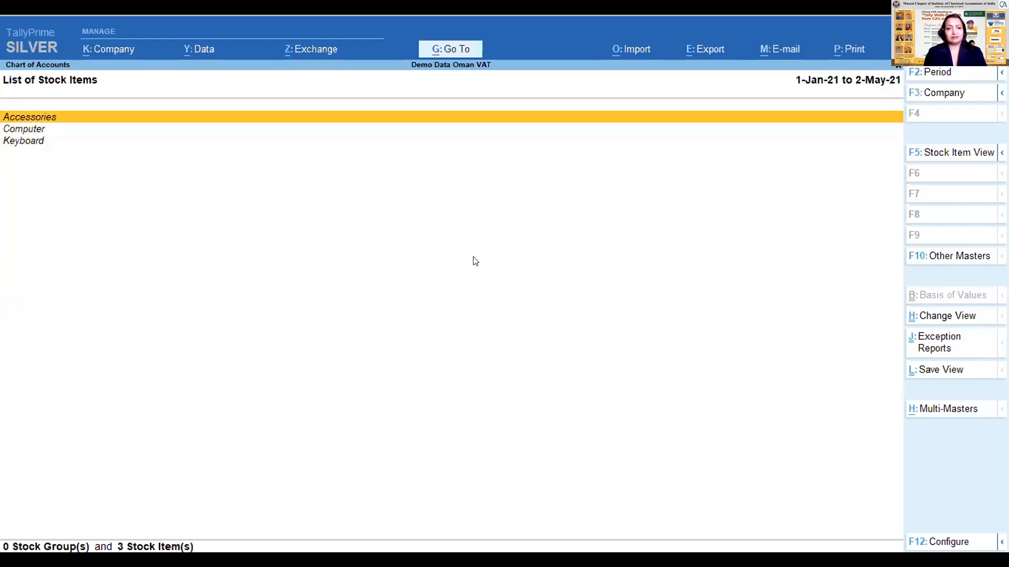
{"action": "key", "text": "Down"}
{"action": "key", "text": "Down"}
{"action": "key", "text": "Up"}
- Open the Computer stock item to review its taxability options, tax rate and type of supply, and leave it unchanged
{"action": "key", "text": "Up"}
{"action": "key", "text": "Down"}
{"action": "key", "text": "Down"}
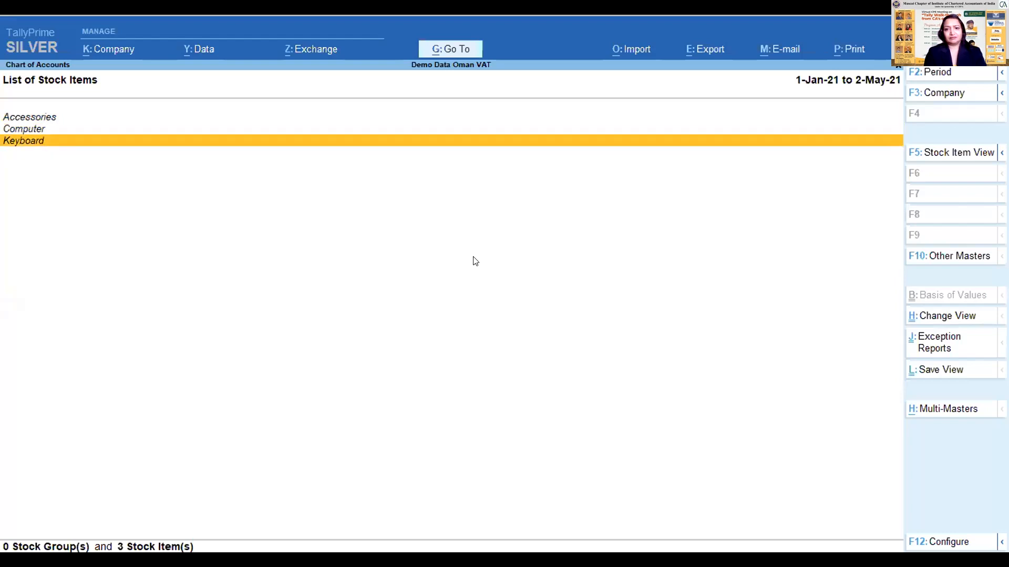
{"action": "key", "text": "Up"}
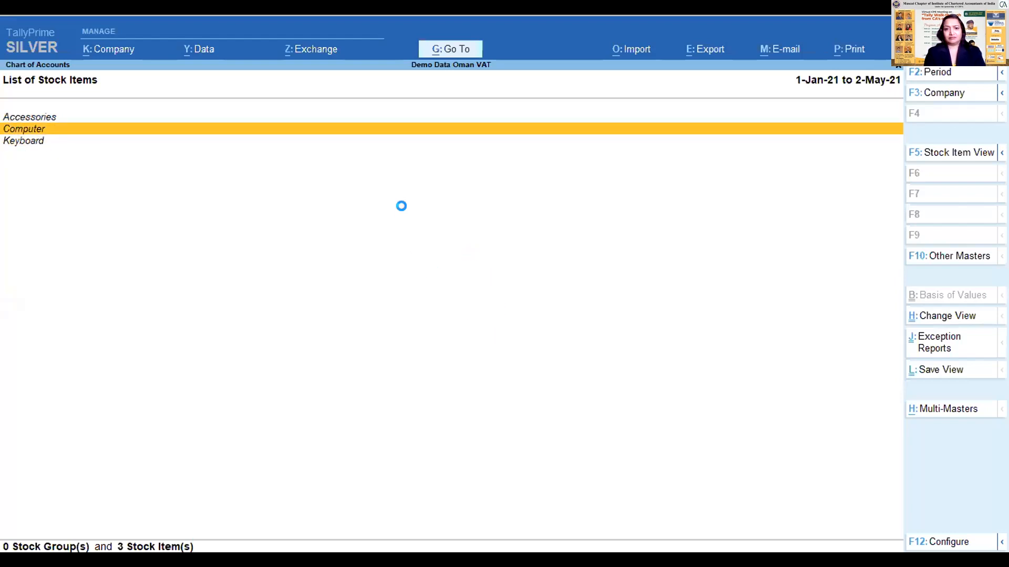
{"action": "key", "text": "Return"}
{"action": "key", "text": "Return"}
{"action": "key", "text": "Return"}
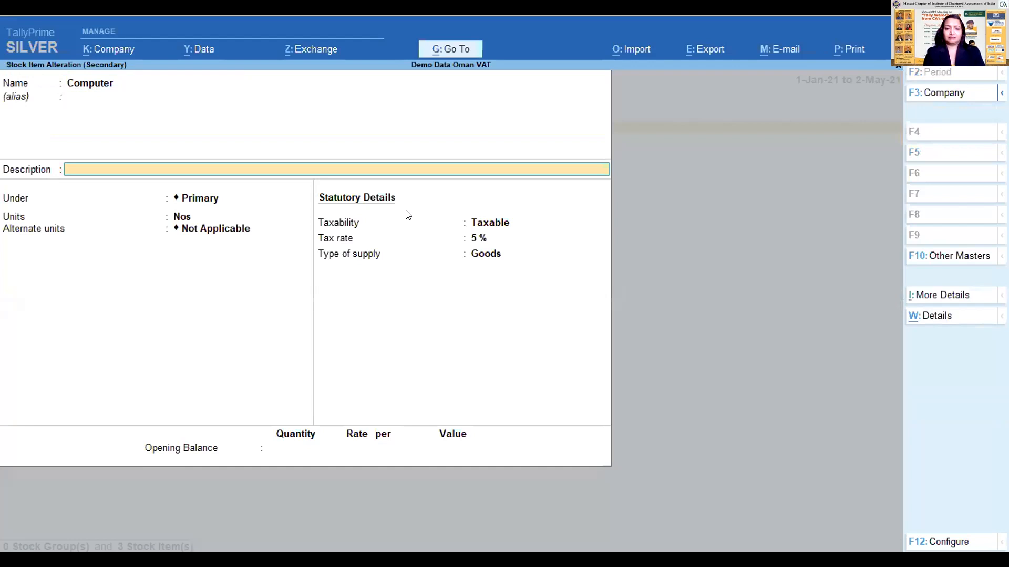
{"action": "key", "text": "Return"}
{"action": "key", "text": "BackSpace"}
{"action": "key", "text": "BackSpace"}
{"action": "key", "text": "BackSpace"}
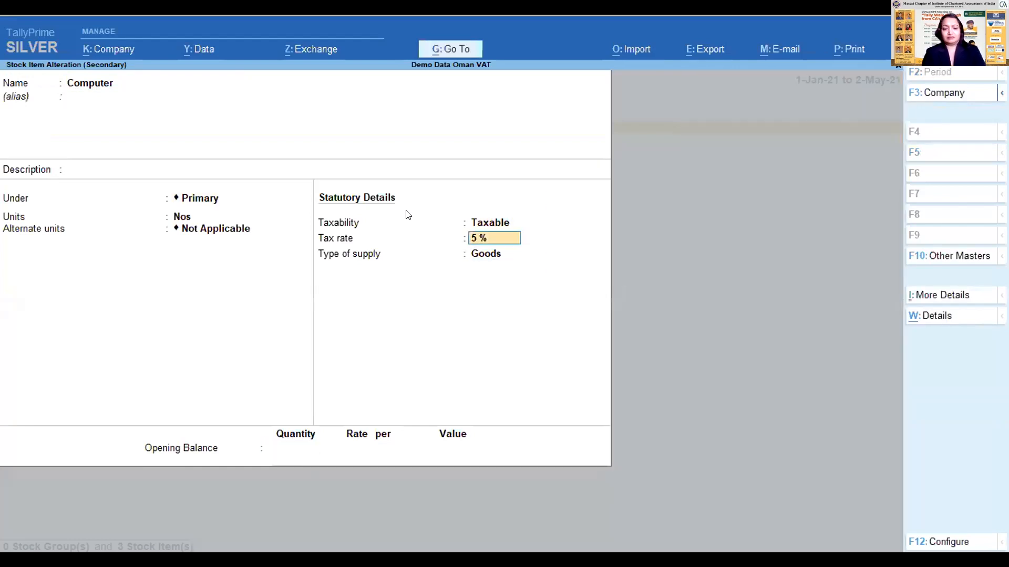
{"action": "key", "text": "Up"}
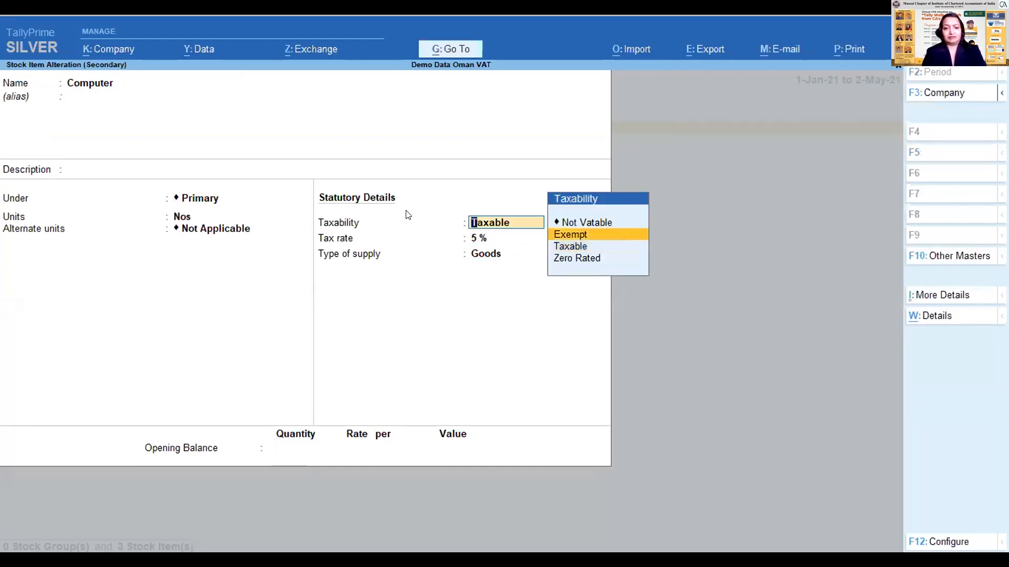
{"action": "key", "text": "Down"}
{"action": "key", "text": "BackSpace"}
{"action": "key", "text": "Escape"}
- Open the Accessories stock item to review its statutory details, and return to the Gateway of Tally without saving
{"action": "key", "text": "Down"}
{"action": "key", "text": "Up"}
{"action": "key", "text": "Up"}
{"action": "key", "text": "Return"}
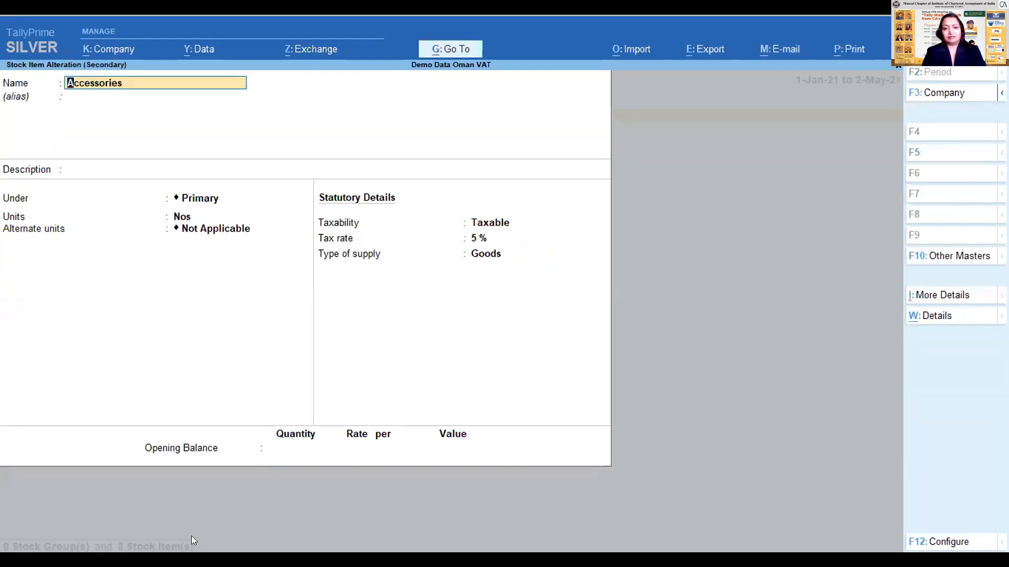
{"action": "key", "text": "BackSpace"}
{"action": "key", "text": "Escape"}
{"action": "key", "text": "Return"}
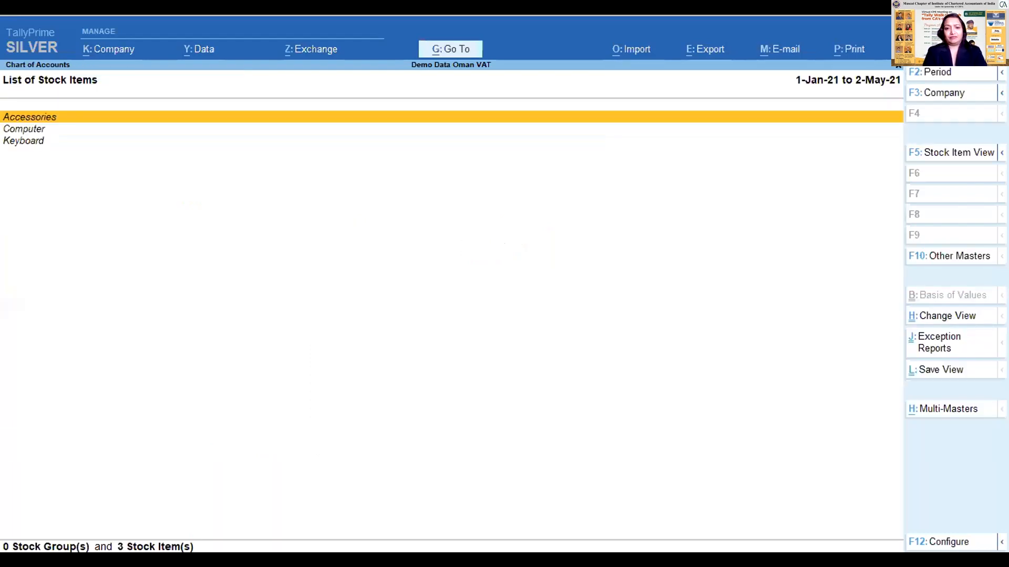
{"action": "key", "text": "Down"}
{"action": "key", "text": "Down"}
{"action": "key", "text": "Escape"}
{"action": "key", "text": "Escape"}
{"action": "key", "text": "Escape"}
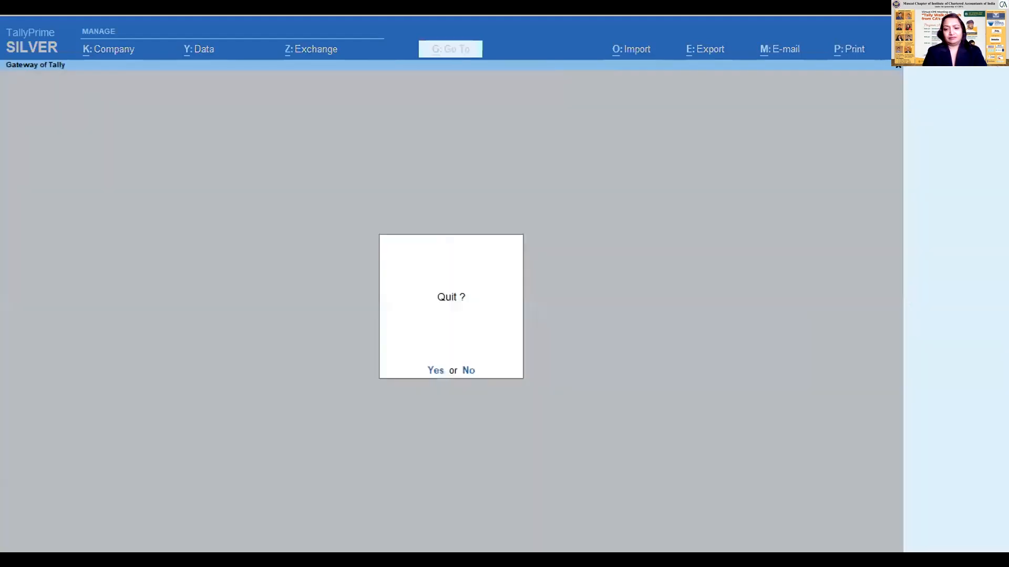
{"action": "key", "text": "Escape"}
- Start a new purchase voucher with supplier invoice number 1 dated 2-May-21
{"action": "key", "text": "Down"}
{"action": "key", "text": "Down"}
{"action": "key", "text": "Down"}
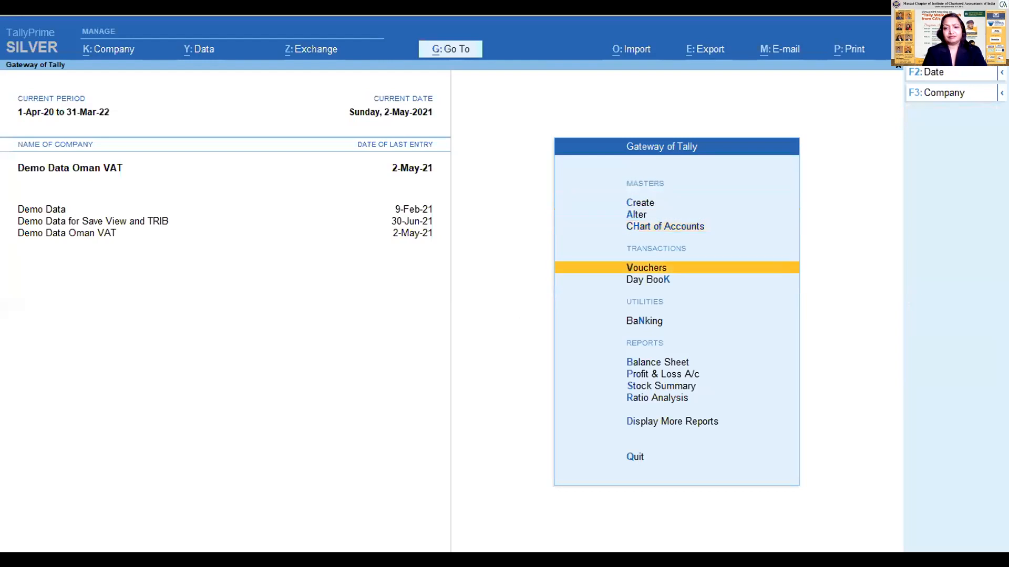
{"action": "key", "text": "Return"}
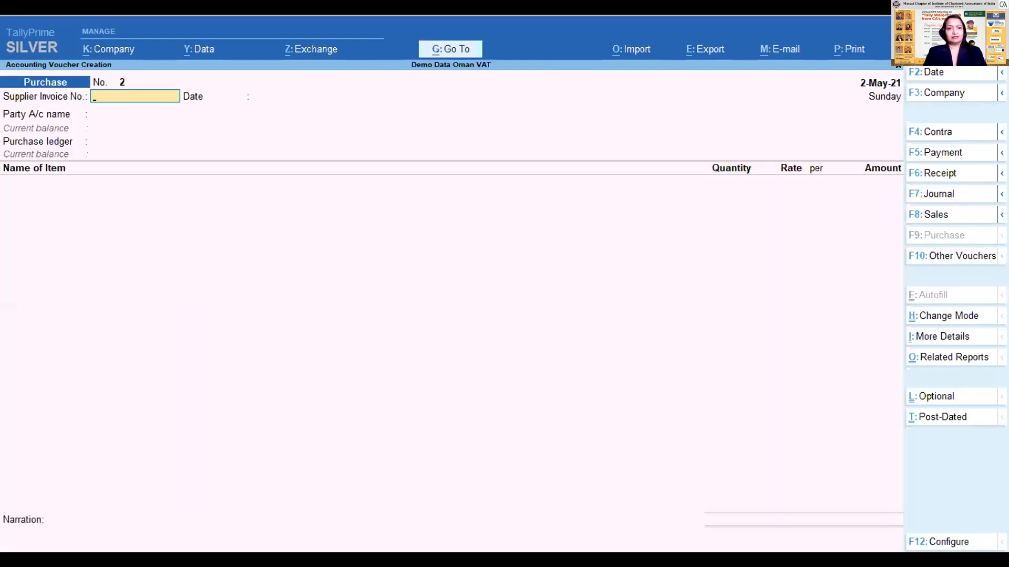
{"action": "key", "text": "Return"}
{"action": "key", "text": "BackSpace"}
{"action": "type", "text": "1"}
{"action": "key", "text": "Return"}
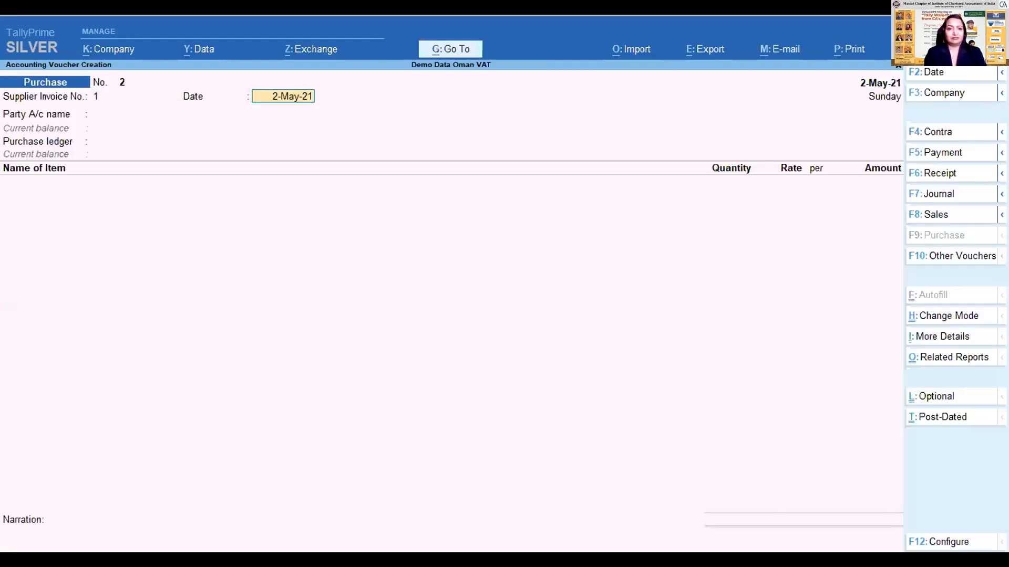
{"action": "key", "text": "Return"}
- Choose XYZ Creditor as the party account, accept its receipt and party details, and use the Purchase ledger
{"action": "key", "text": "Down"}
{"action": "key", "text": "Down"}
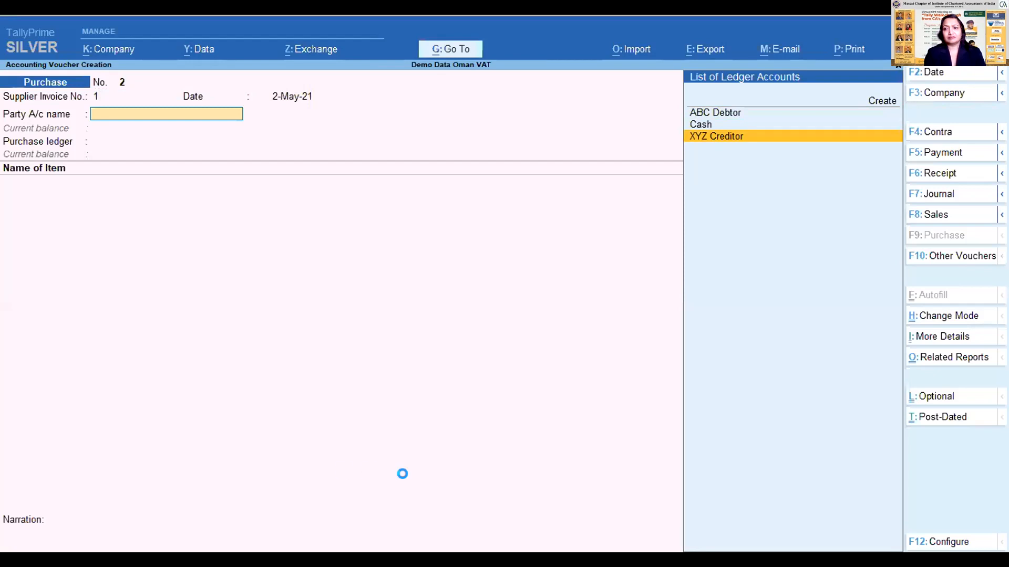
{"action": "key", "text": "Return"}
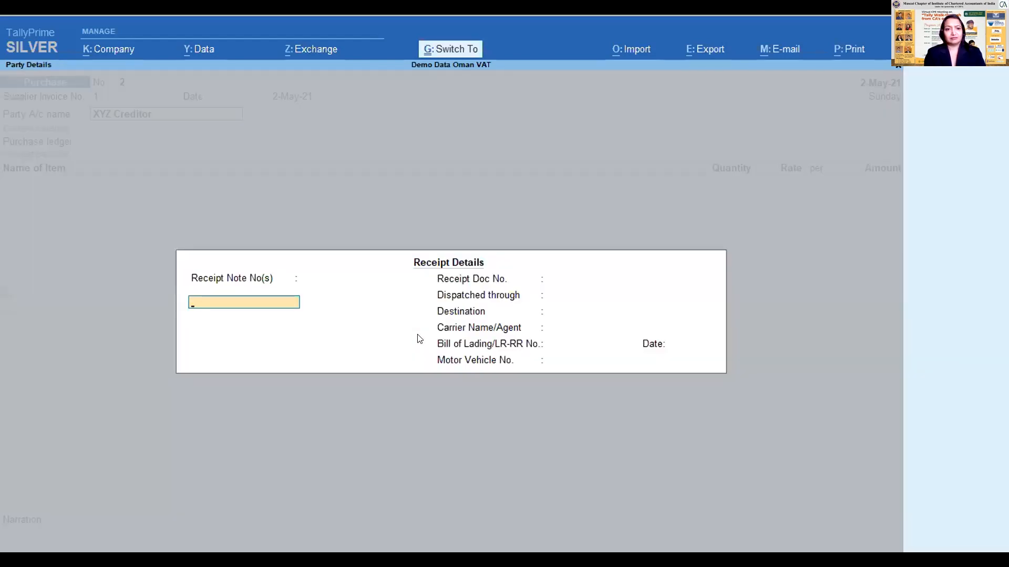
{"action": "key", "text": "ctrl+a"}
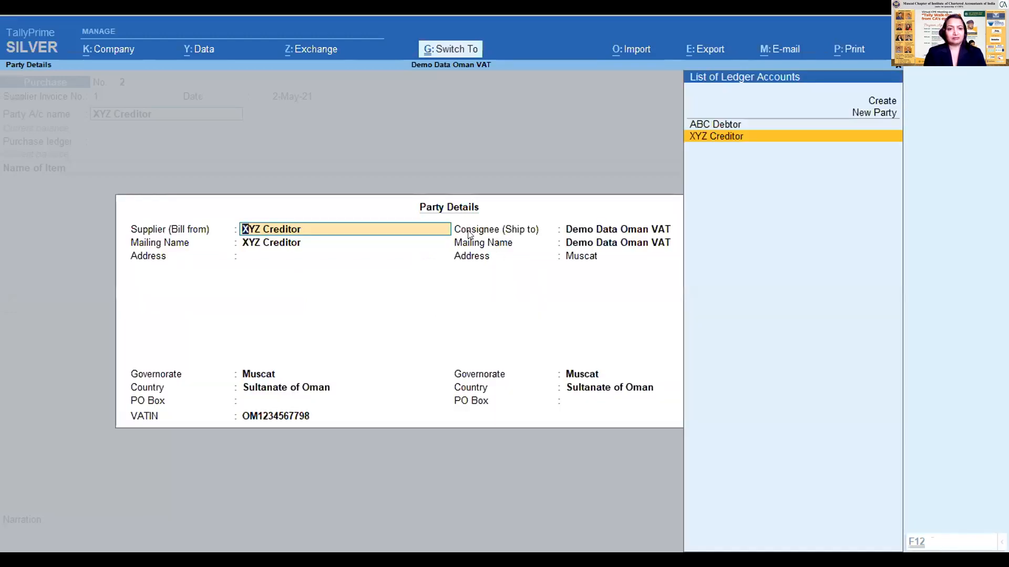
{"action": "key", "text": "ctrl+a"}
{"action": "key", "text": "Return"}
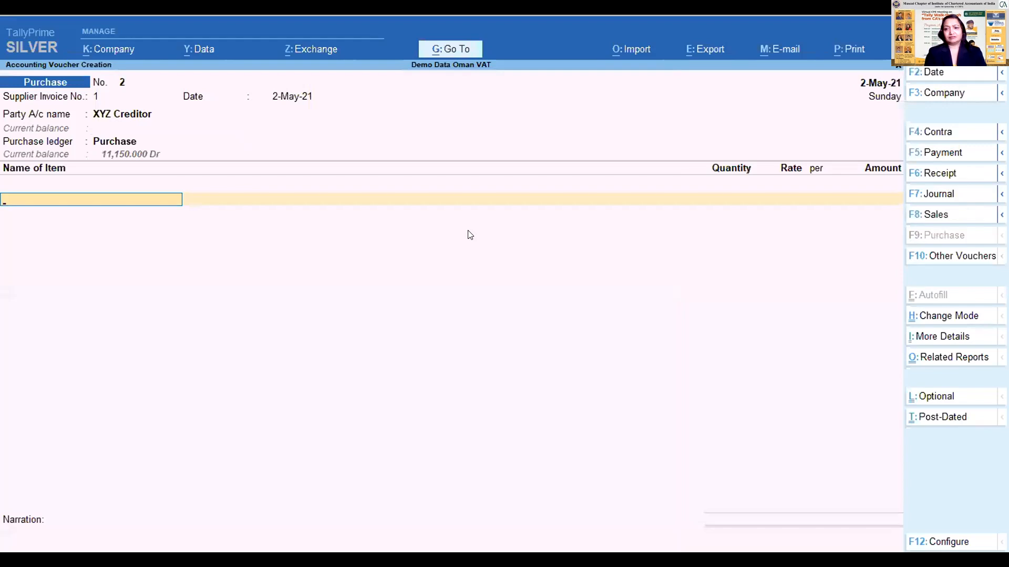
- Add the Computer item to the purchase voucher with a quantity of 10 Nos at a rate of 1,200
{"action": "type", "text": "Com"}
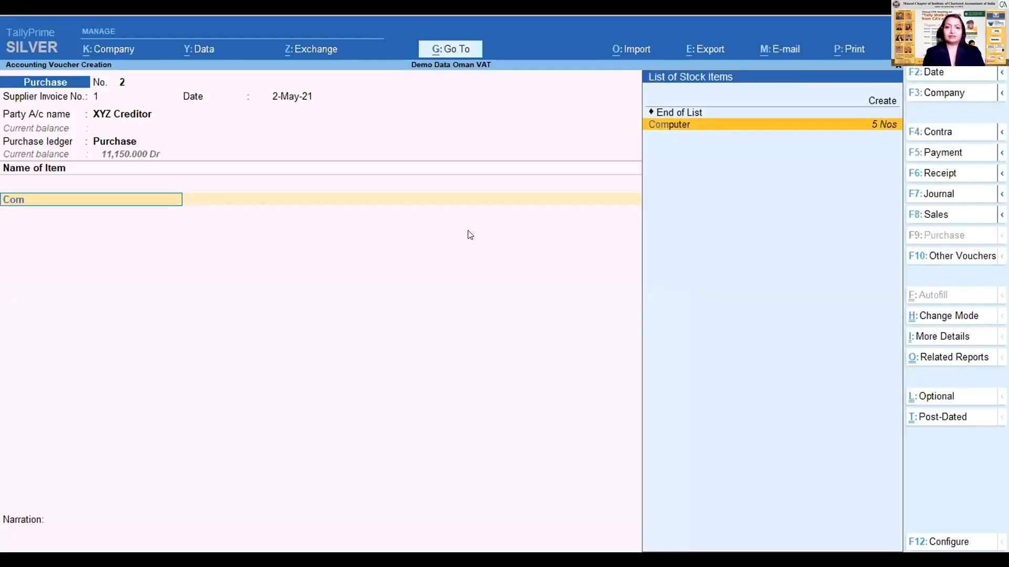
{"action": "key", "text": "Return"}
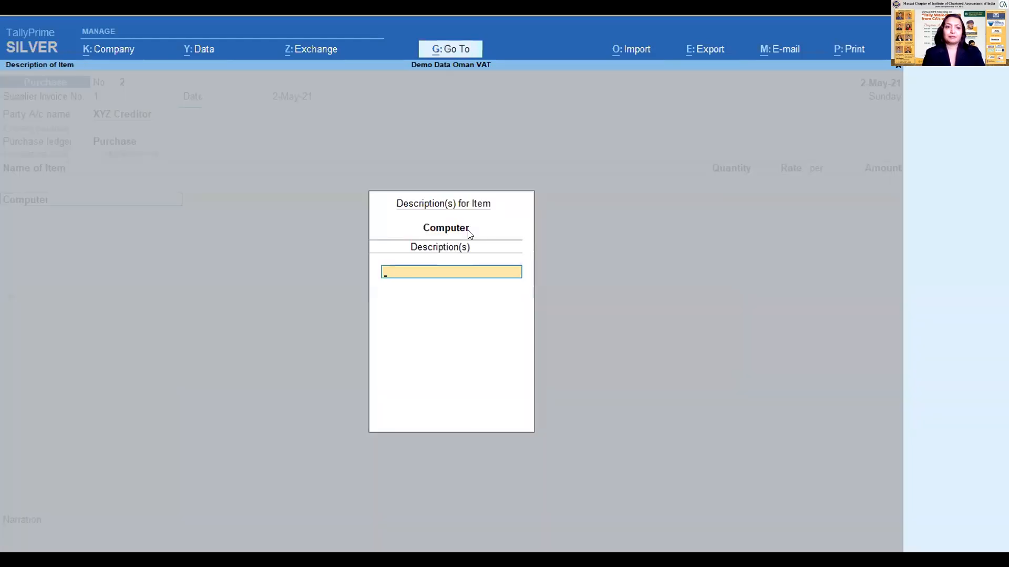
{"action": "key", "text": "Return"}
{"action": "type", "text": "10"}
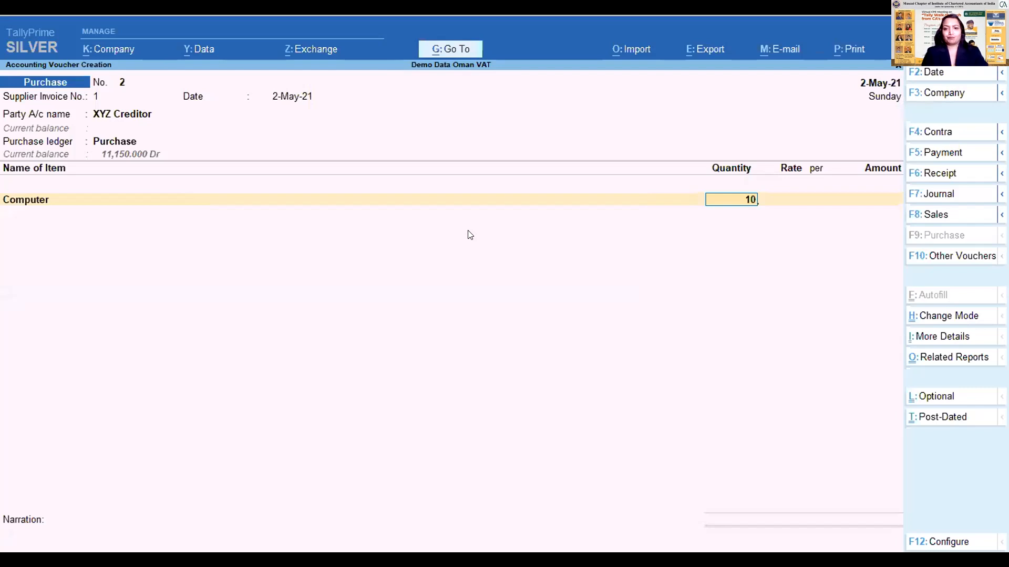
{"action": "key", "text": "Return"}
{"action": "type", "text": "1200"}
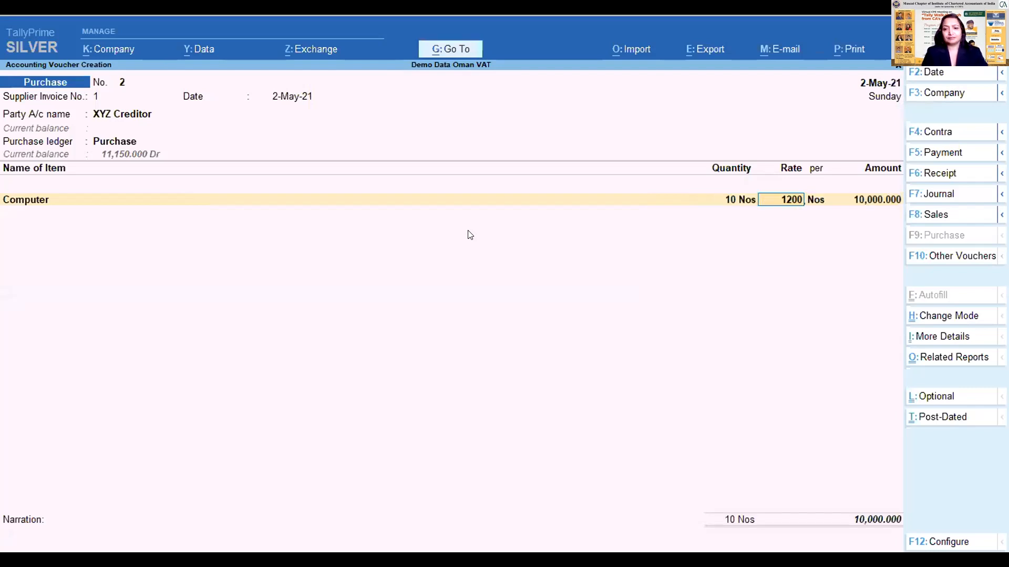
{"action": "key", "text": "Return"}
{"action": "key", "text": "Return"}
- Add the Accessories item to the purchase voucher with a quantity of 10 Nos at a rate of 20, and end the item list
{"action": "key", "text": "Return"}
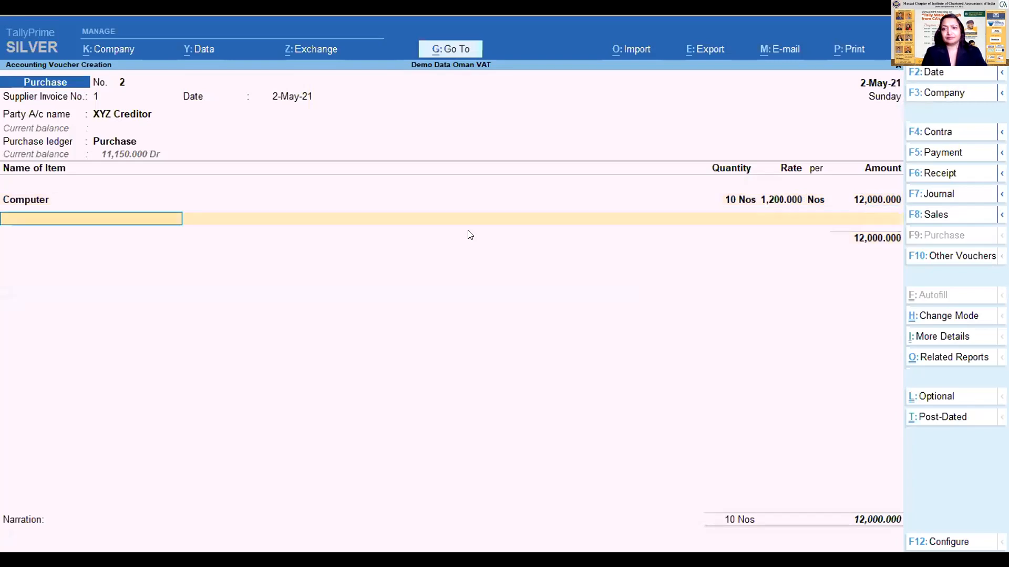
{"action": "key", "text": "Down"}
{"action": "key", "text": "Return"}
{"action": "key", "text": "Return"}
{"action": "type", "text": "10"}
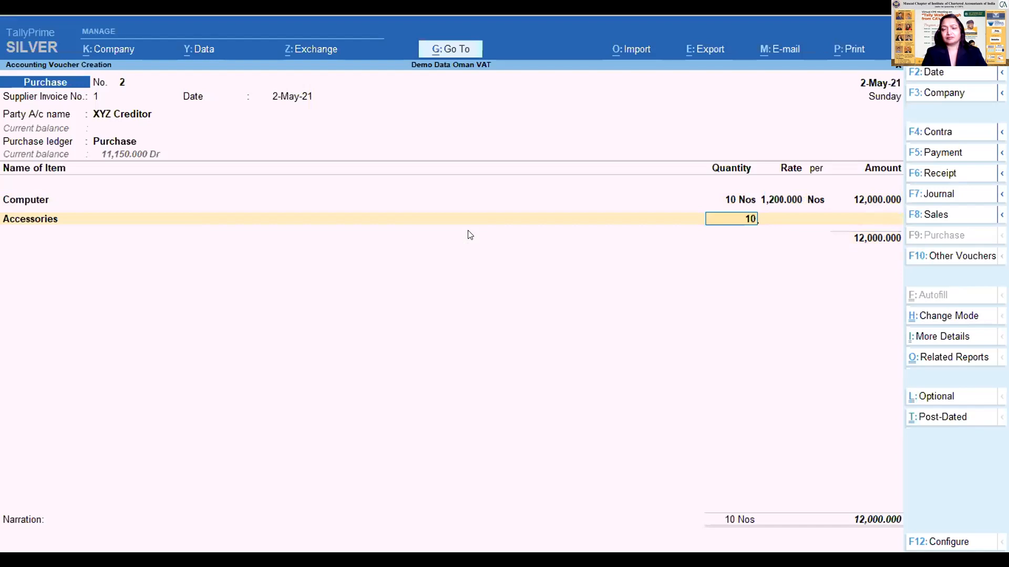
{"action": "key", "text": "Return"}
{"action": "type", "text": "20"}
{"action": "key", "text": "Return"}
- Add the VAT ledger with its calculated amount below the items in the purchase voucher
{"action": "key", "text": "Return"}
{"action": "key", "text": "Return"}
{"action": "key", "text": "Return"}
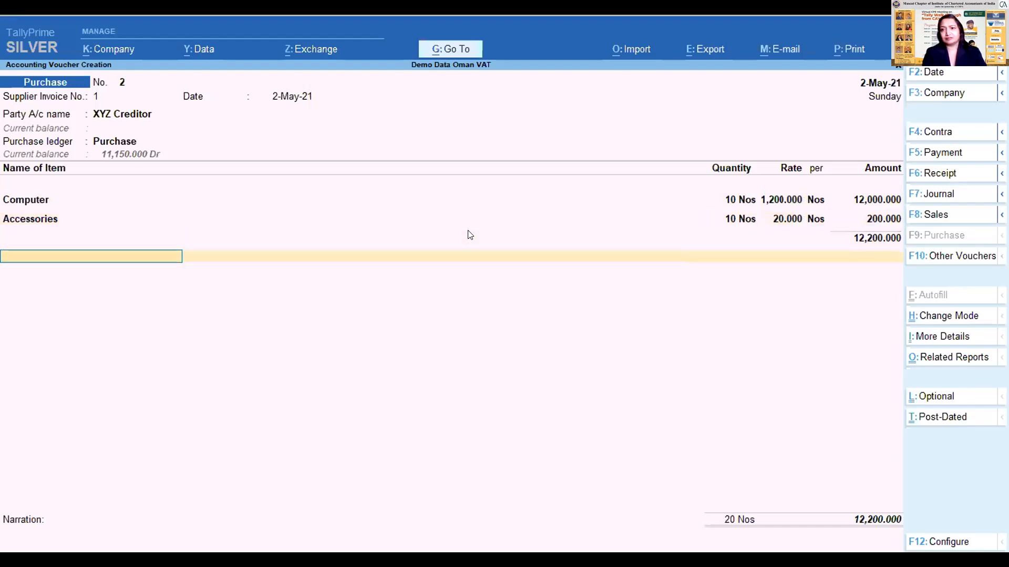
{"action": "type", "text": "Vat"}
{"action": "key", "text": "Return"}
{"action": "key", "text": "Return"}
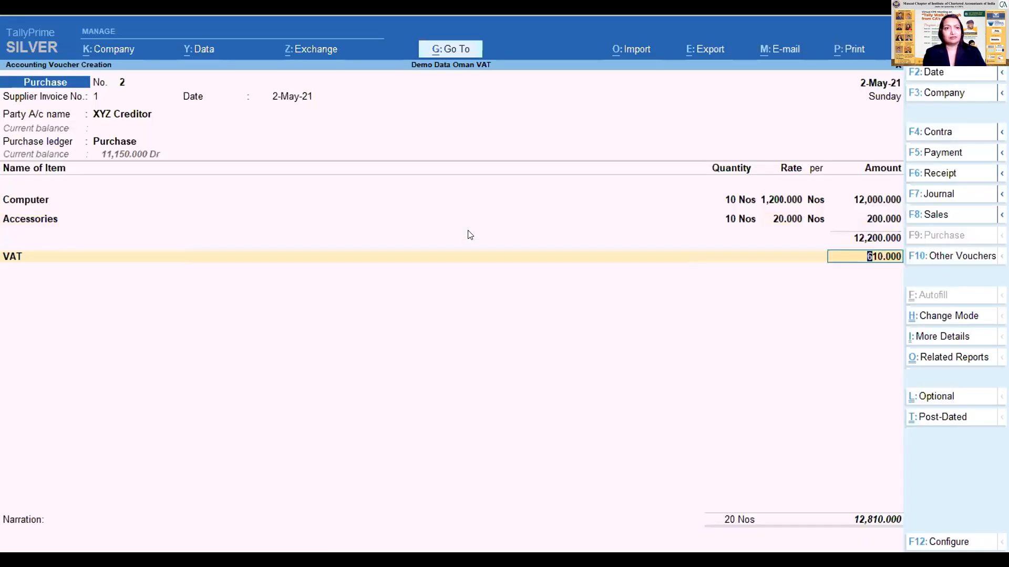
{"action": "key", "text": "BackSpace"}
{"action": "key", "text": "Return"}
{"action": "key", "text": "Return"}
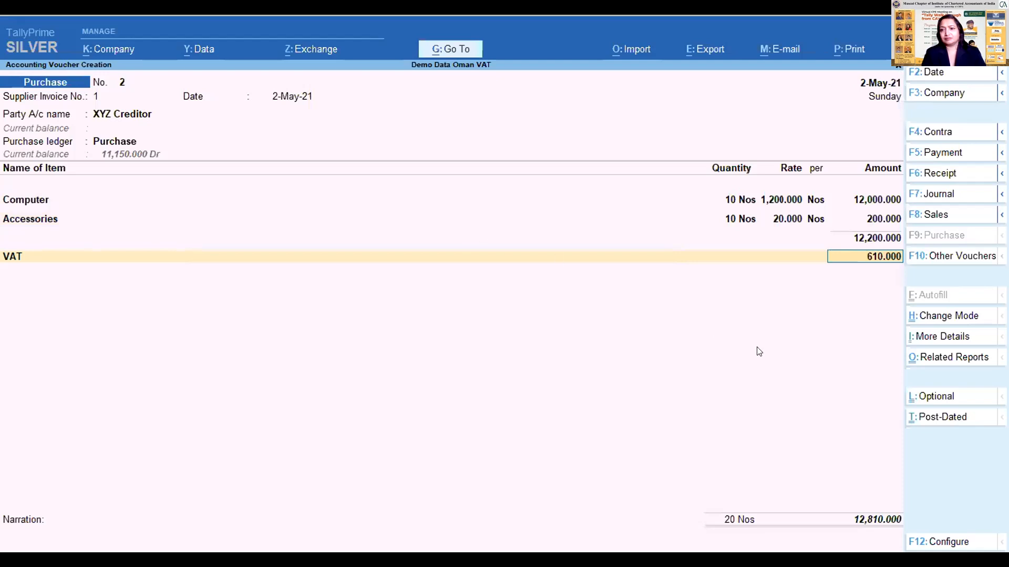
- Override the VAT ledger amount in the purchase voucher with 800
{"action": "left_click", "coordinate": [945, 357]}
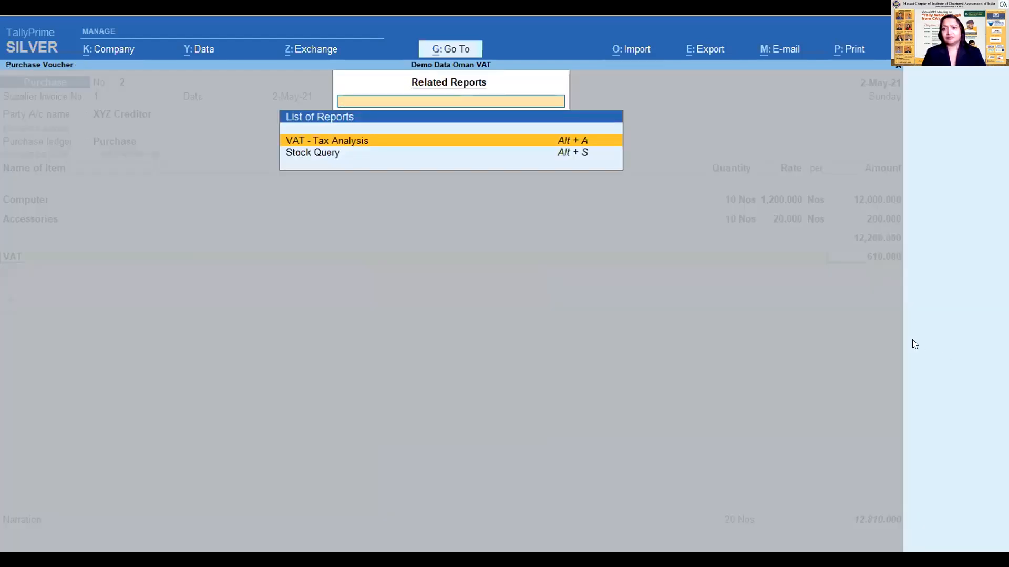
{"action": "key", "text": "Escape"}
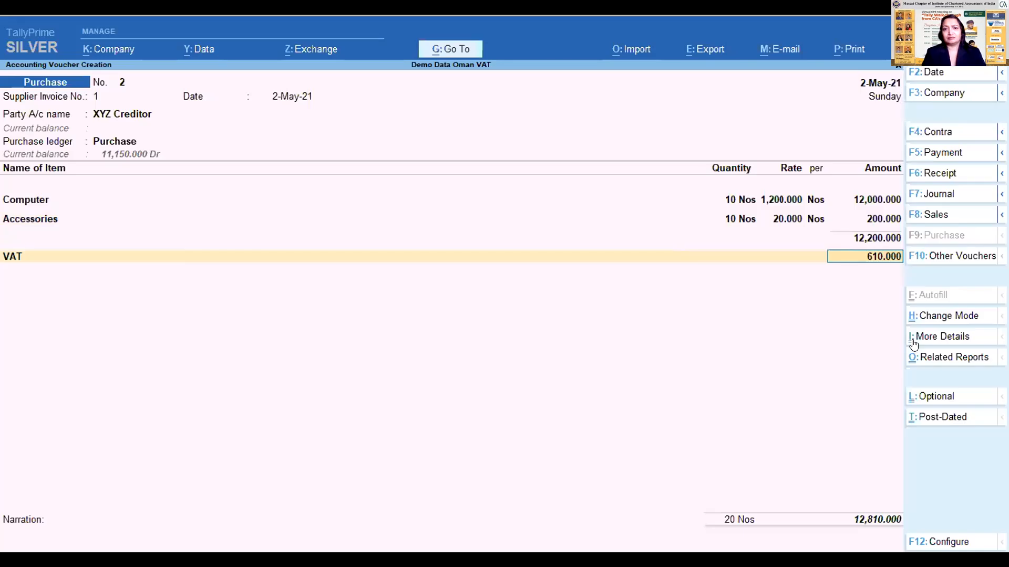
{"action": "key", "text": "BackSpace"}
{"action": "key", "text": "Return"}
{"action": "key", "text": "Return"}
{"action": "type", "text": "800"}
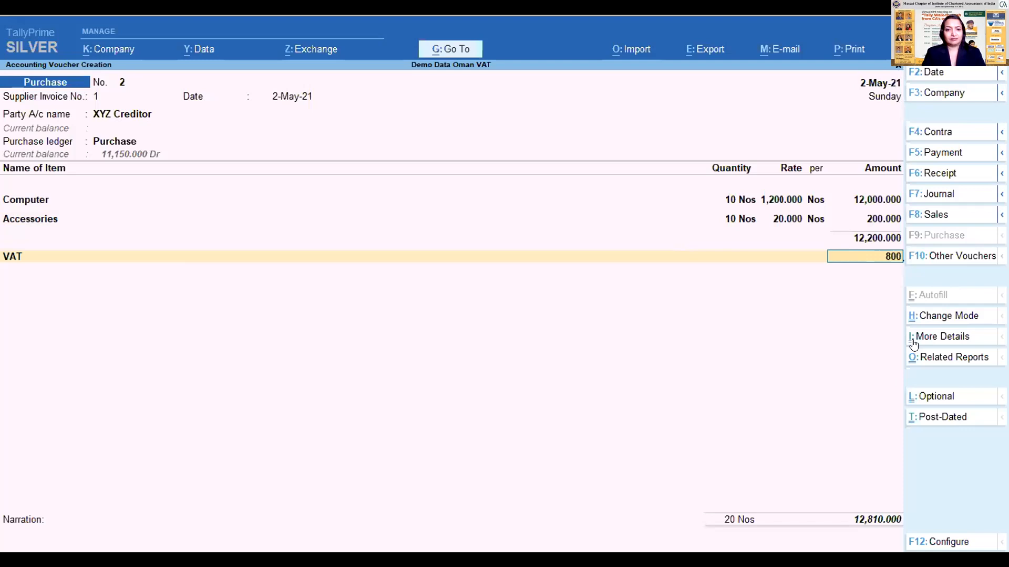
{"action": "key", "text": "Return"}
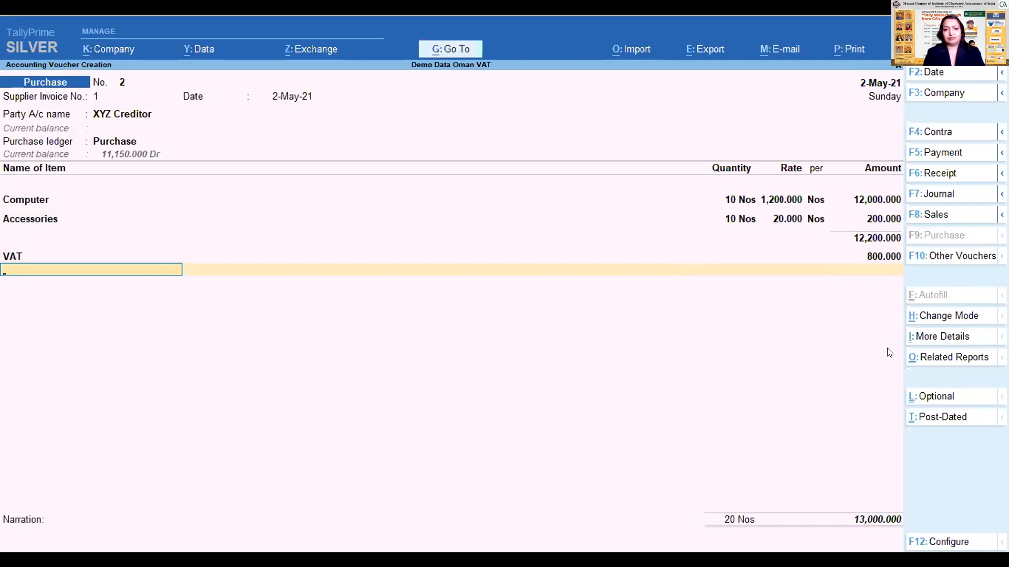
{"action": "key", "text": "BackSpace"}
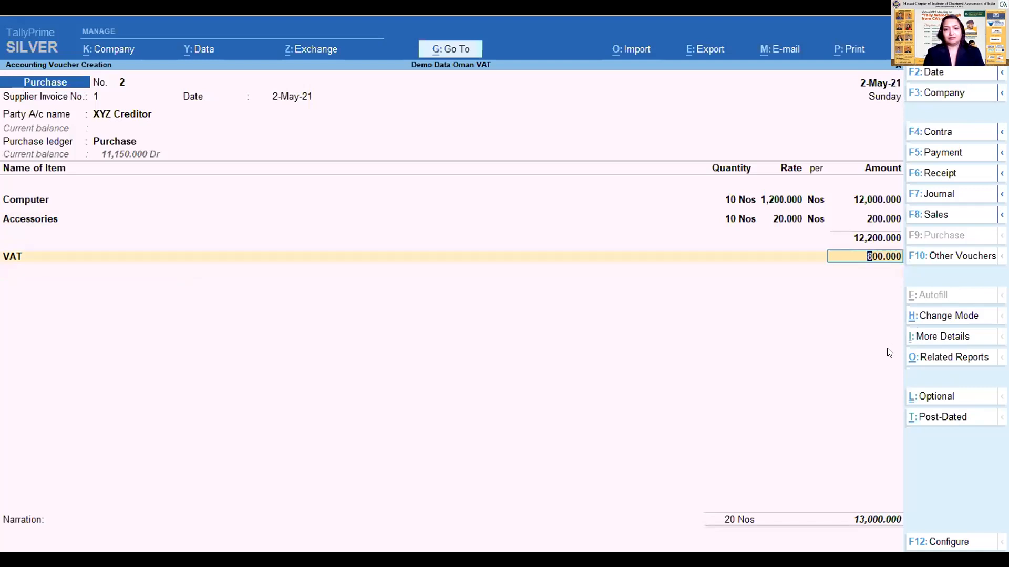
- Review the voucher's VAT - Tax Analysis in detailed form, comparing the calculated and entered tax, and return to the voucher
{"action": "left_click", "coordinate": [951, 358]}
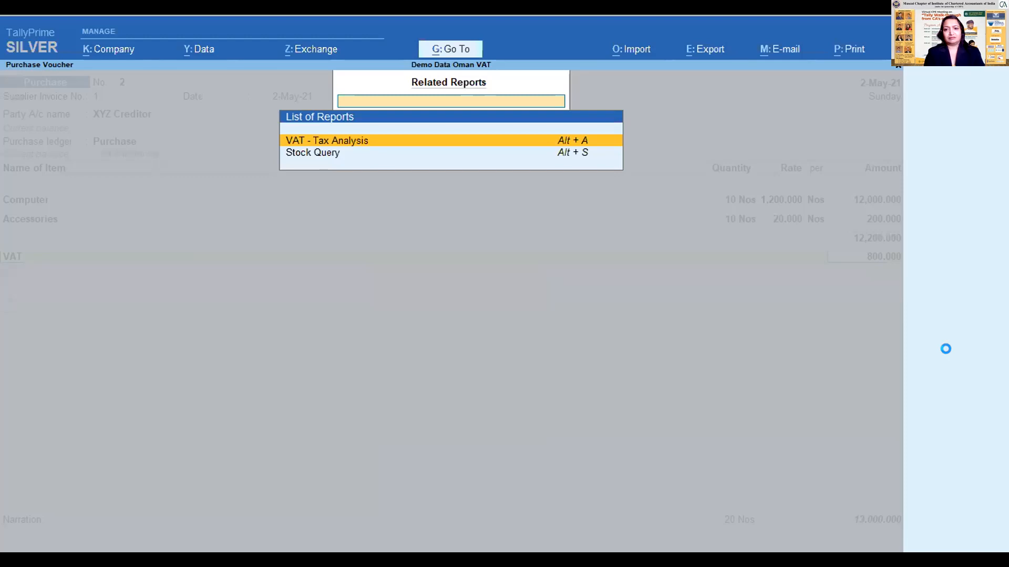
{"action": "key", "text": "Return"}
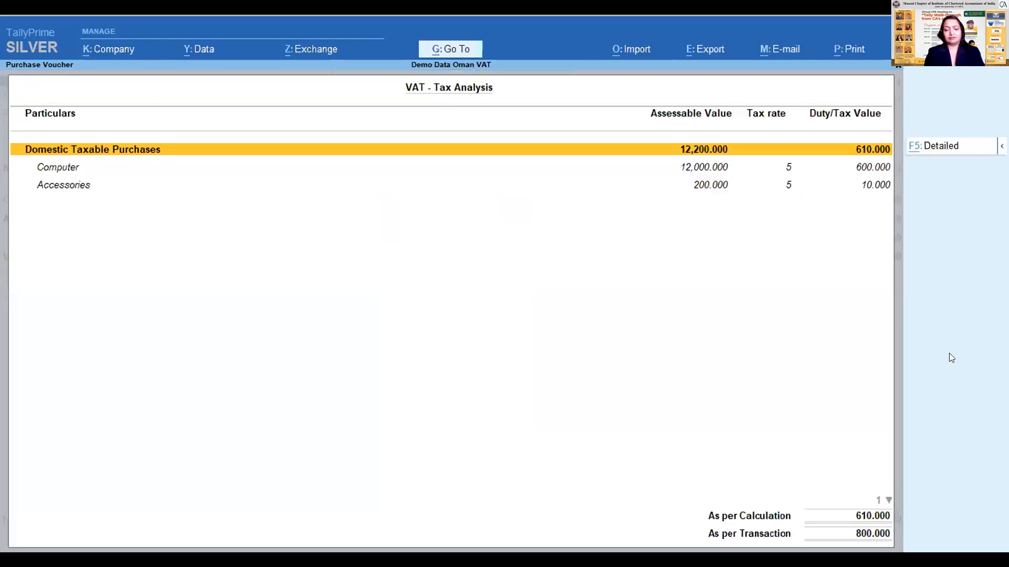
{"action": "key", "text": "alt+F5"}
{"action": "key", "text": "Down"}
{"action": "key", "text": "End"}
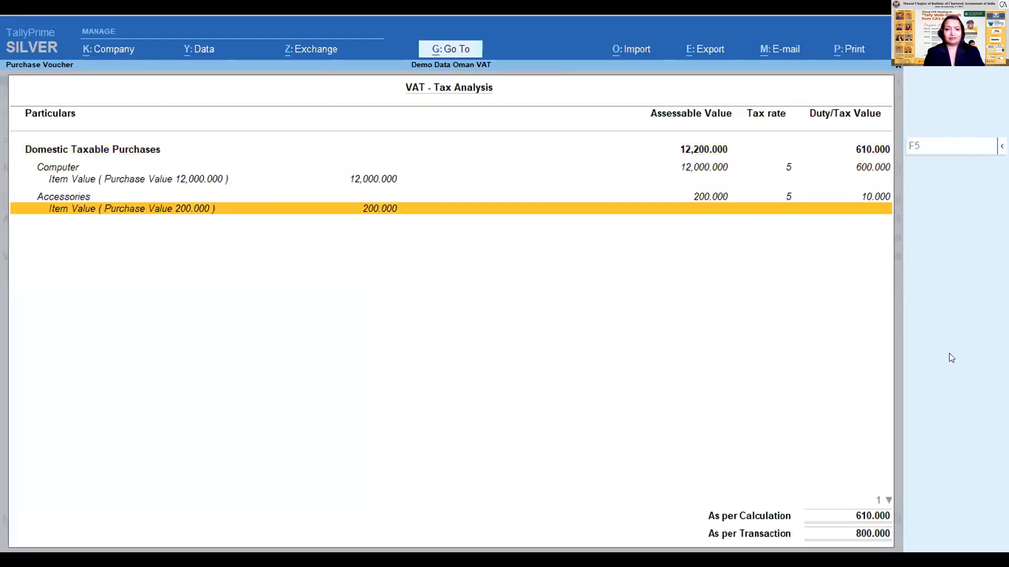
{"action": "key", "text": "Up"}
{"action": "key", "text": "Up"}
{"action": "key", "text": "Up"}
{"action": "key", "text": "Down"}
{"action": "key", "text": "Down"}
{"action": "key", "text": "Up"}
{"action": "key", "text": "Down"}
{"action": "key", "text": "Down"}
{"action": "key", "text": "Return"}
{"action": "key", "text": "Down"}
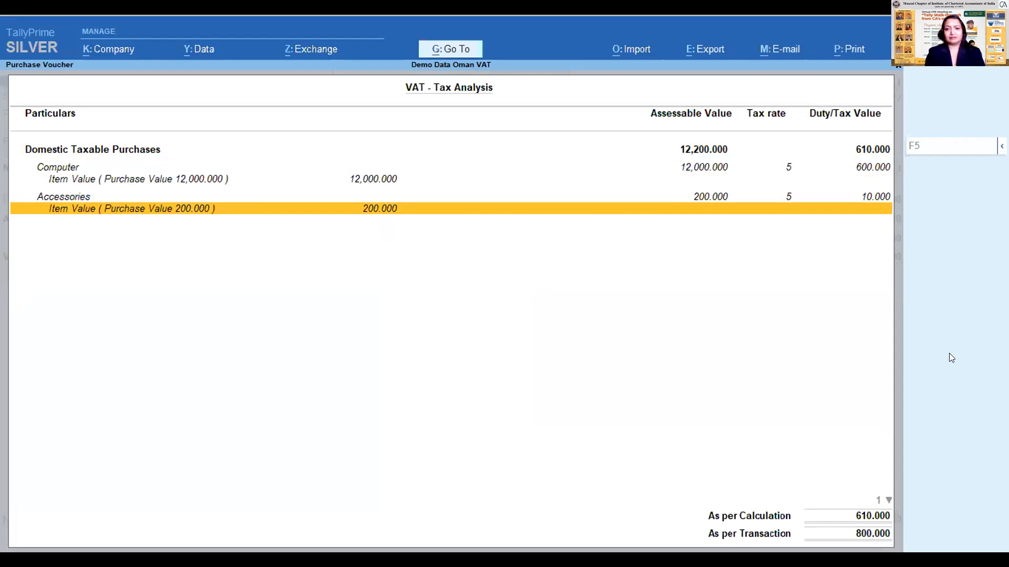
{"action": "key", "text": "Escape"}
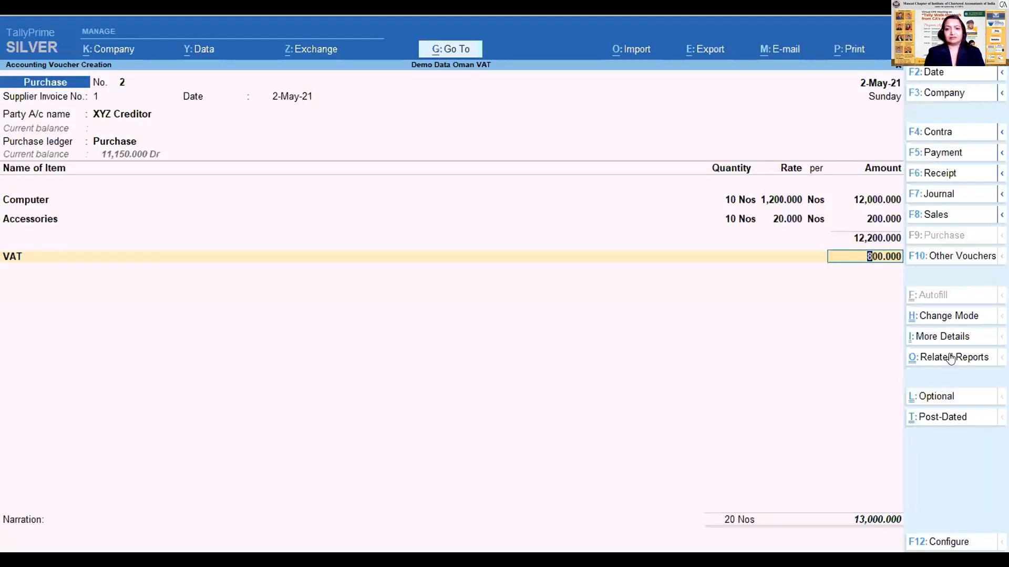
- Finish the purchase voucher by accepting the bill-wise details, passing the VAT amount warning, and saving the entry
{"action": "key", "text": "Return"}
{"action": "key", "text": "Return"}
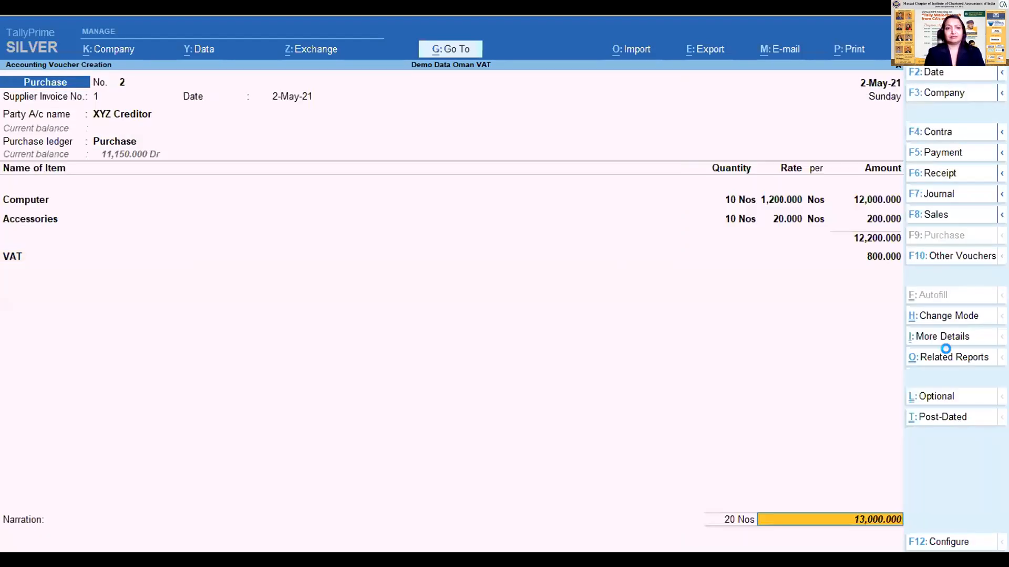
{"action": "key", "text": "Return"}
{"action": "key", "text": "Return"}
{"action": "key", "text": "Return"}
{"action": "key", "text": "Return"}
{"action": "key", "text": "Return"}
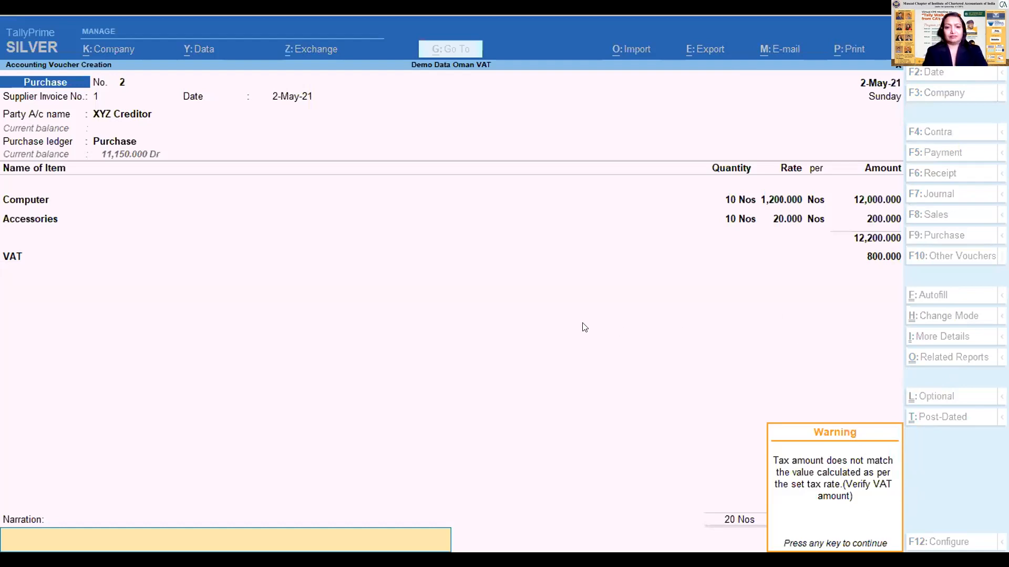
{"action": "key", "text": "Return"}
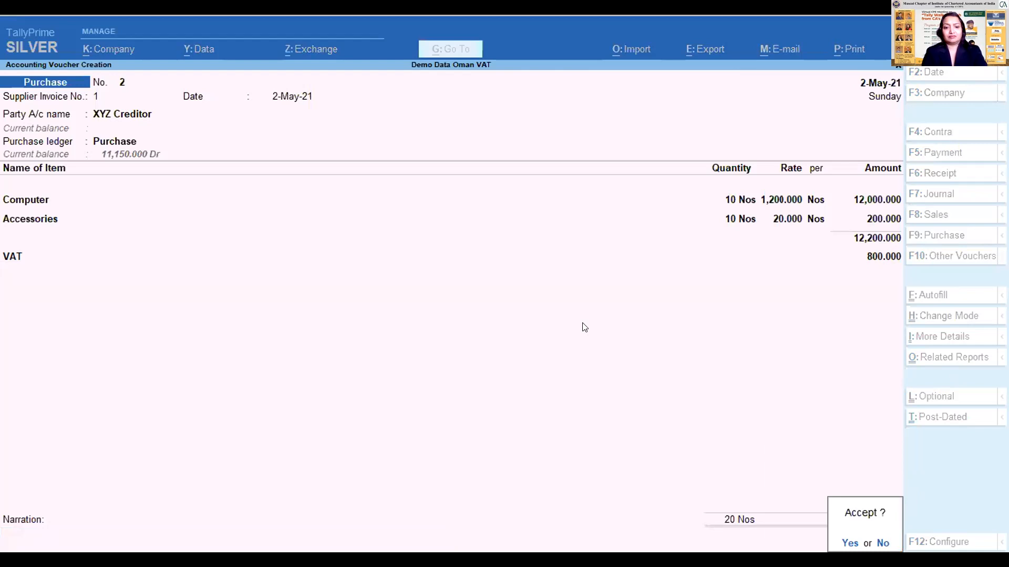
{"action": "key", "text": "Return"}
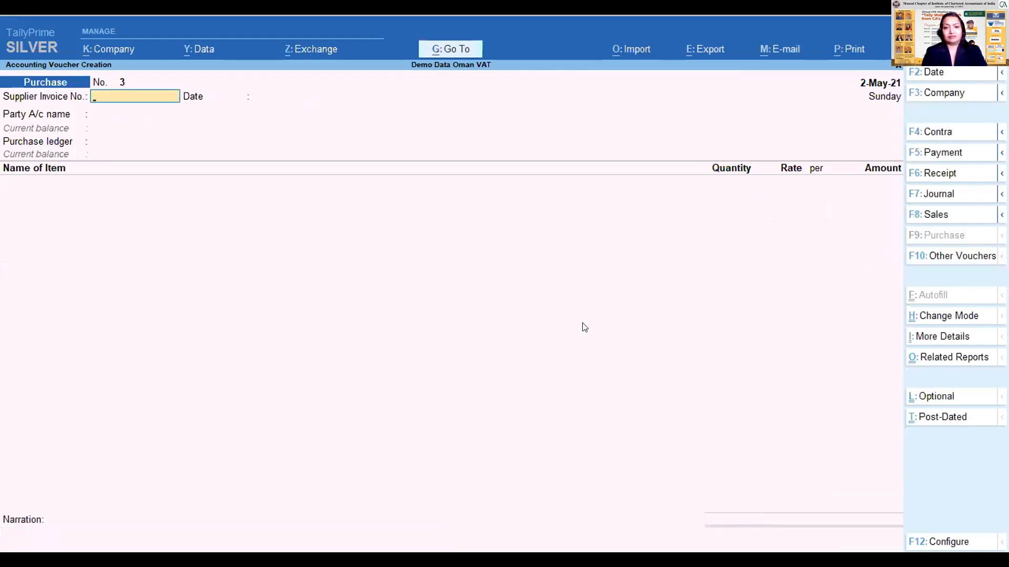
- Date the new purchase voucher 5-May-21, leaving the supplier invoice number blank
{"action": "key", "text": "F2"}
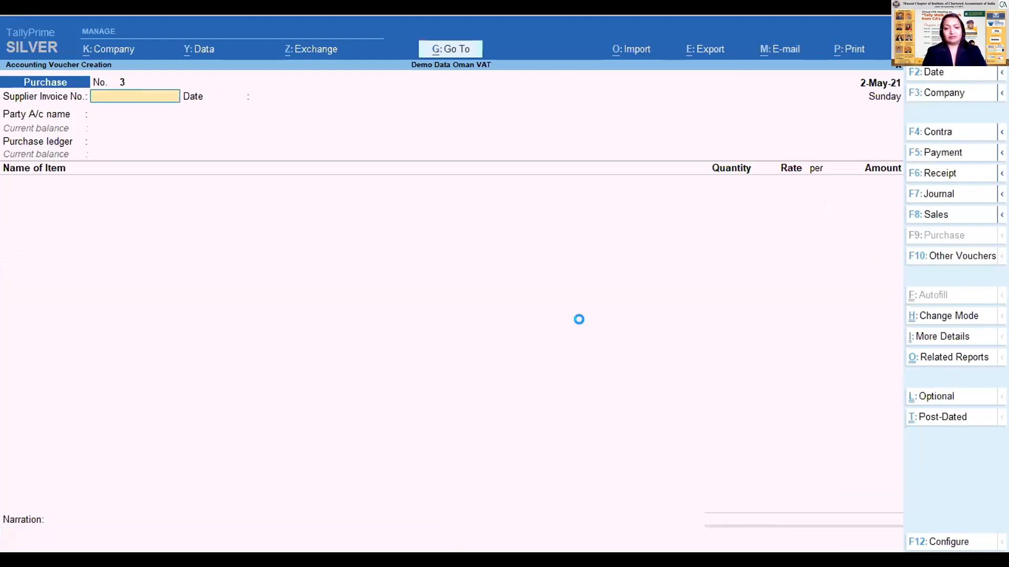
{"action": "type", "text": "05.05"}
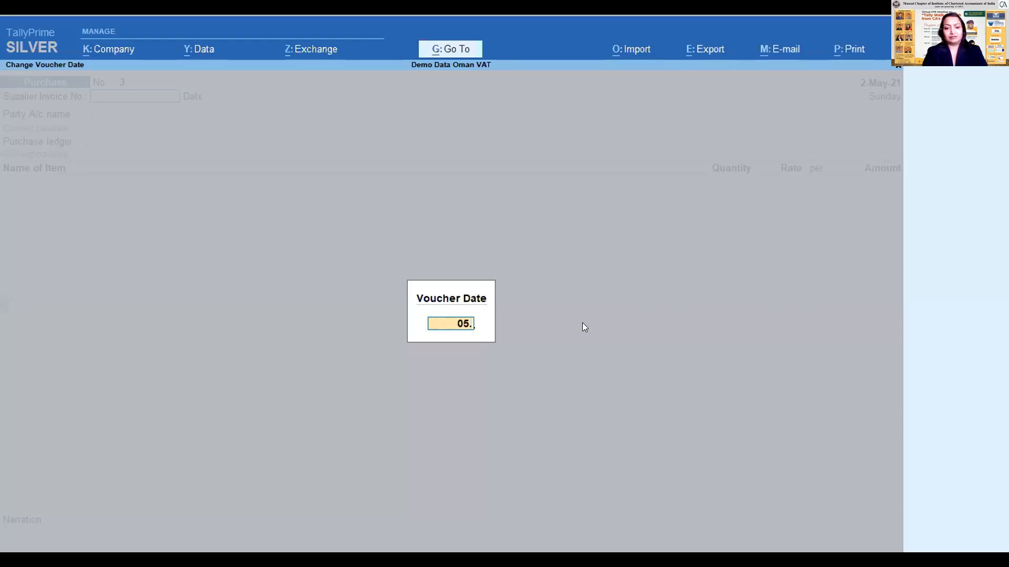
{"action": "key", "text": "Return"}
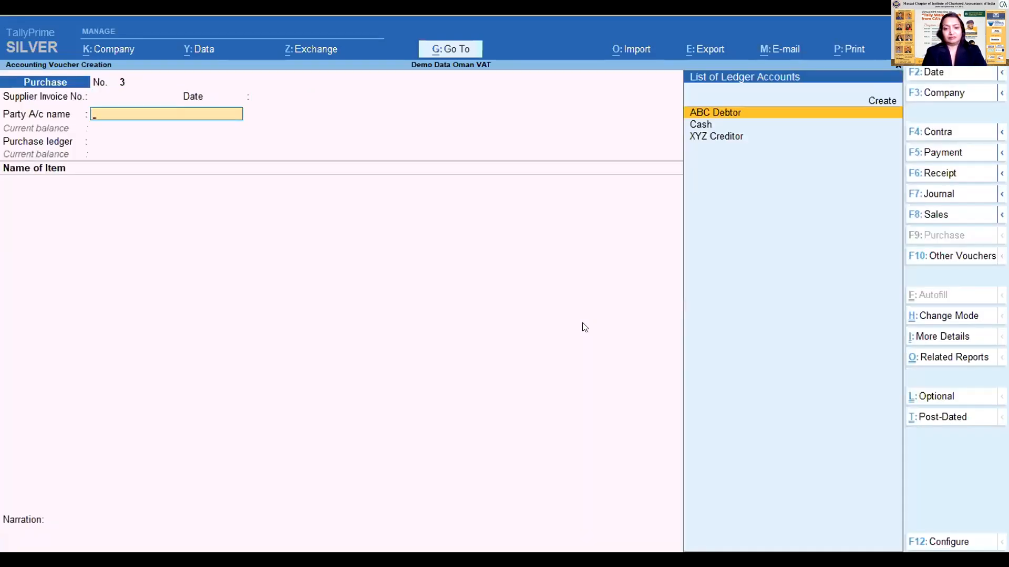
- Choose XYZ Creditor as the party account, accept its receipt and party details, and select the Purchase ledger
{"action": "key", "text": "Down"}
{"action": "key", "text": "Down"}
{"action": "key", "text": "Return"}
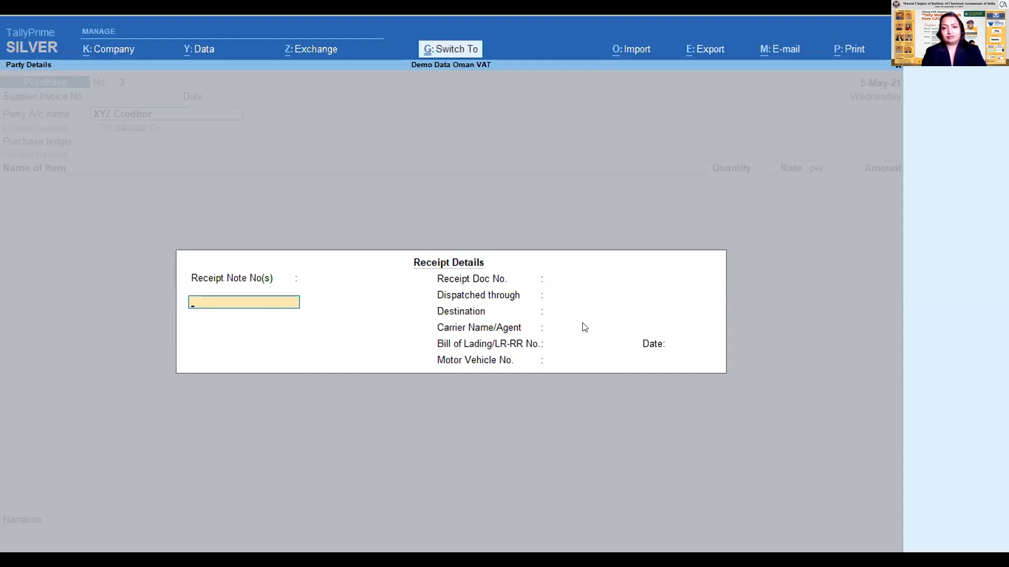
{"action": "key", "text": "ctrl+a"}
{"action": "key", "text": "ctrl+a"}
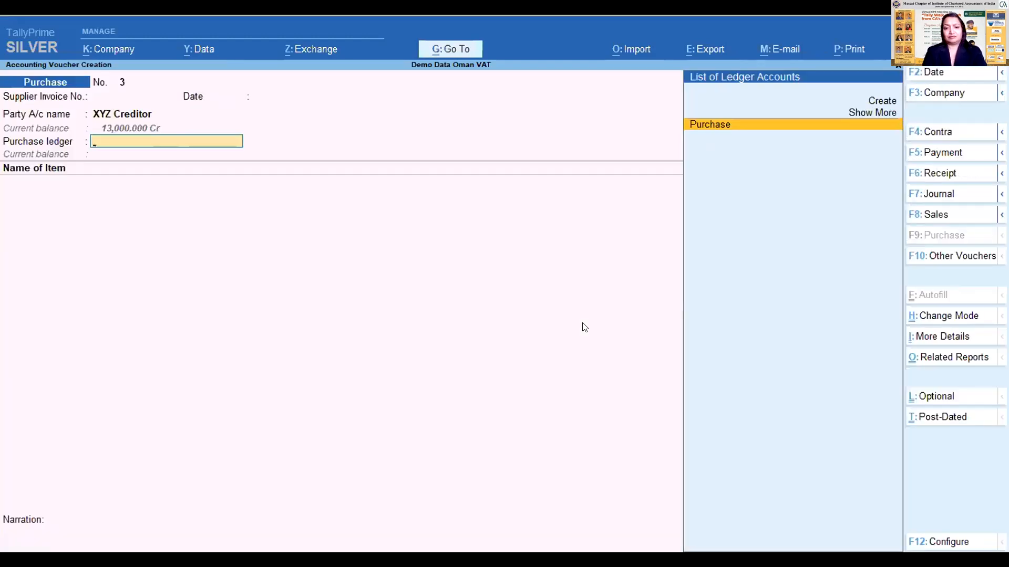
{"action": "key", "text": "Return"}
- Add the Keyboard item to the purchase voucher with a quantity of 1 Nos at a rate of 50
{"action": "type", "text": "D"}
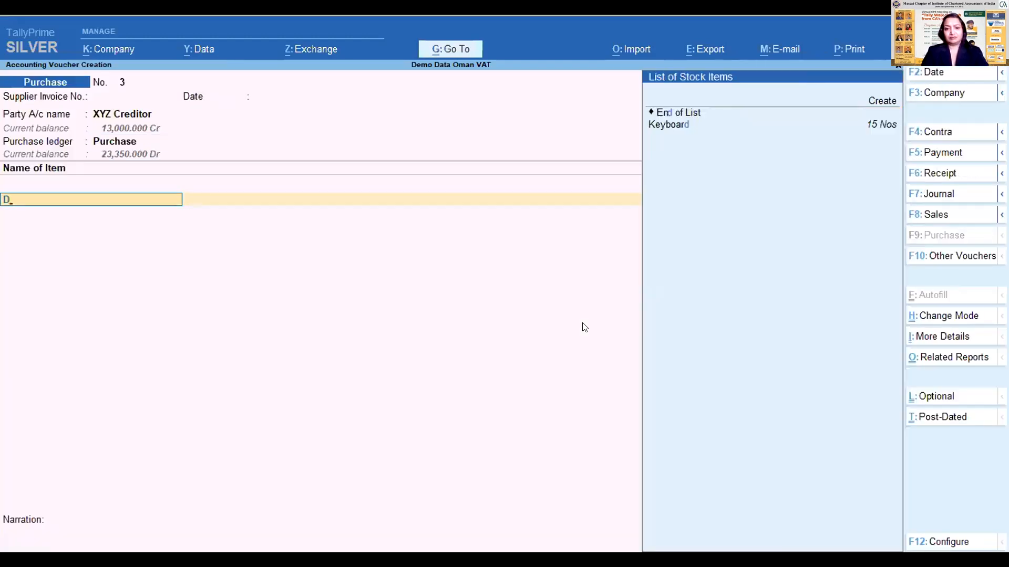
{"action": "key", "text": "BackSpace"}
{"action": "key", "text": "Down"}
{"action": "key", "text": "Down"}
{"action": "key", "text": "Down"}
{"action": "key", "text": "Return"}
{"action": "key", "text": "Return"}
{"action": "type", "text": "1"}
- End the item list and add the VAT ledger with its calculated amount to the Keyboard purchase
{"action": "key", "text": "Return"}
{"action": "key", "text": "Return"}
{"action": "key", "text": "Return"}
{"action": "key", "text": "Return"}
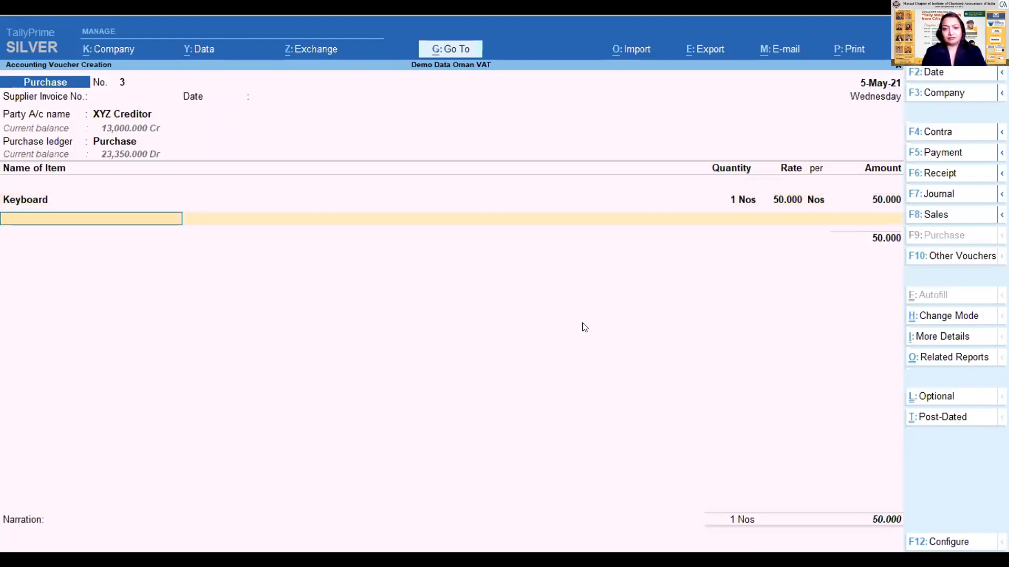
{"action": "key", "text": "Return"}
{"action": "type", "text": "Va"}
{"action": "key", "text": "Return"}
{"action": "key", "text": "Return"}
- Accept the New Ref bill-wise details, save the Keyboard purchase voucher, and return to the Gateway of Tally
{"action": "key", "text": "Return"}
{"action": "key", "text": "Return"}
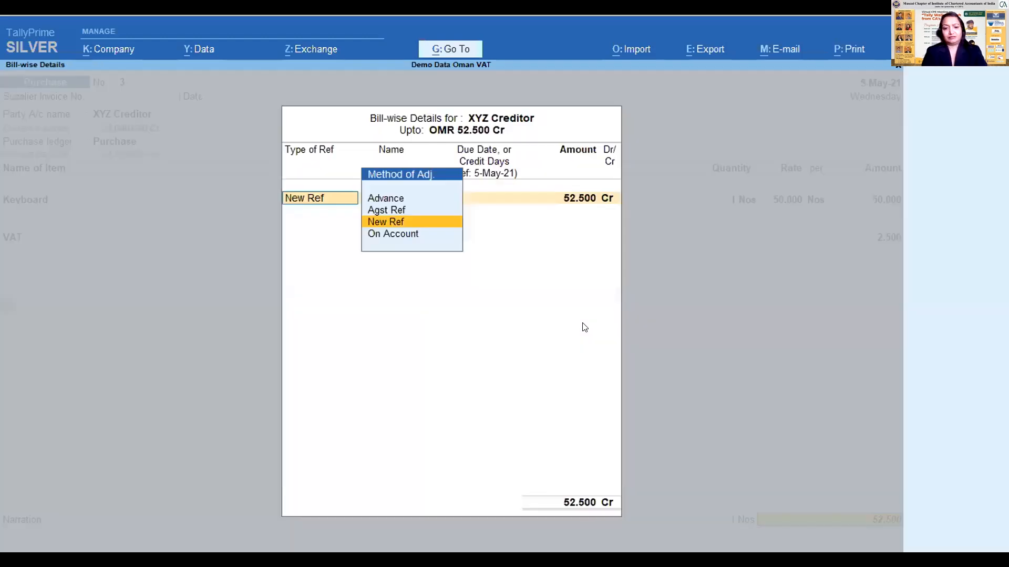
{"action": "key", "text": "Return"}
{"action": "key", "text": "Return"}
{"action": "key", "text": "Return"}
{"action": "key", "text": "Return"}
{"action": "key", "text": "Return"}
{"action": "key", "text": "Return"}
{"action": "key", "text": "Return"}
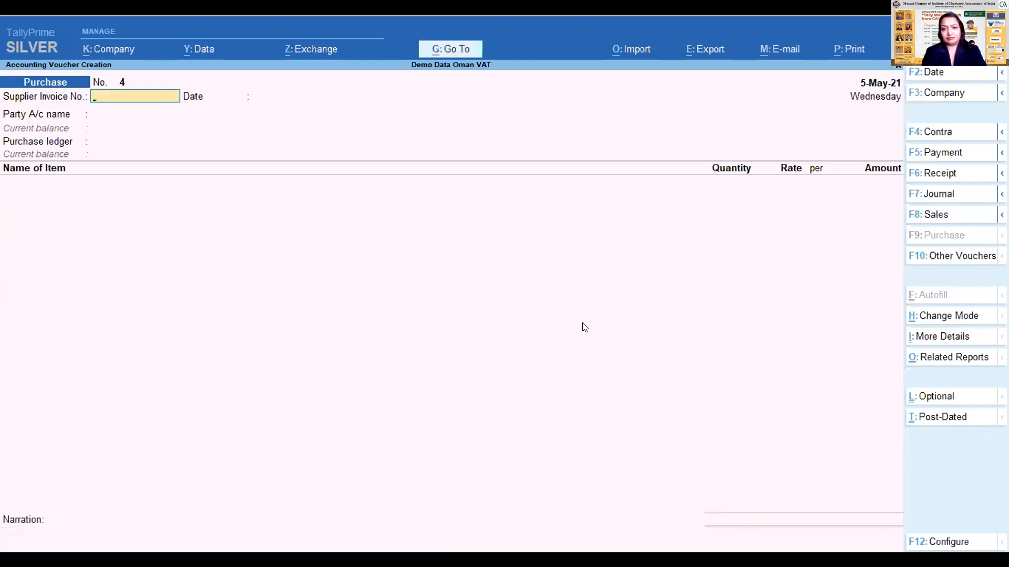
{"action": "key", "text": "Escape"}
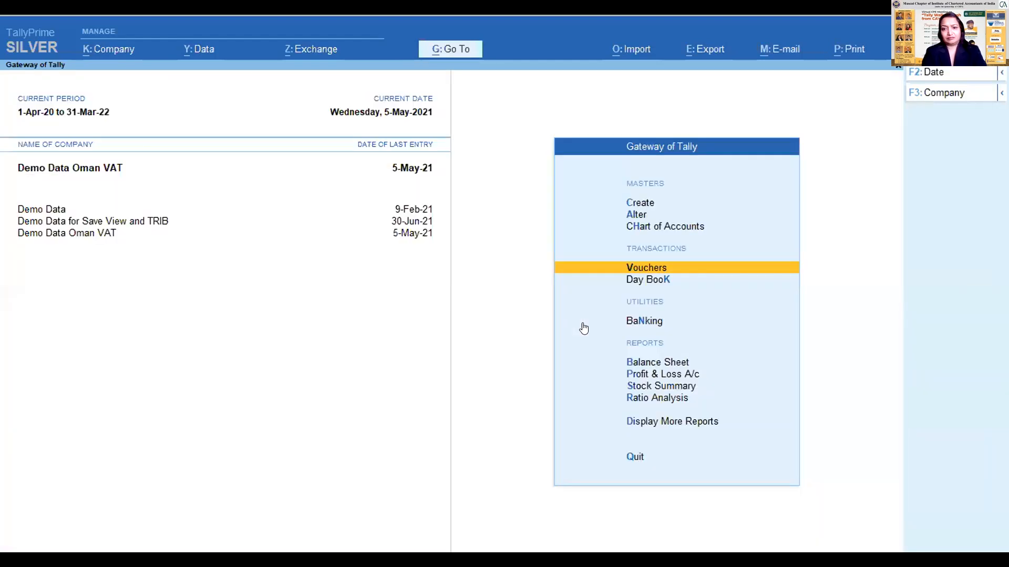
- Review the Day Book entries for 1-Jan-21 to 5-May-21 and return to the Gateway of Tally
{"action": "key", "text": "d"}
{"action": "key", "text": "d"}
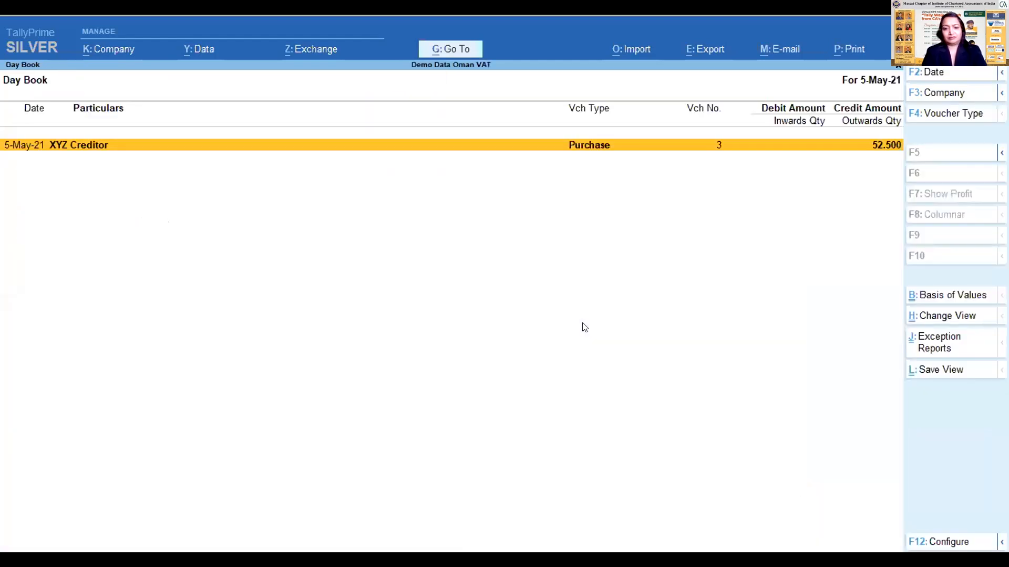
{"action": "key", "text": "alt+F2"}
{"action": "key", "text": "Return"}
{"action": "key", "text": "Return"}
{"action": "key", "text": "Down"}
{"action": "key", "text": "Down"}
{"action": "key", "text": "Down"}
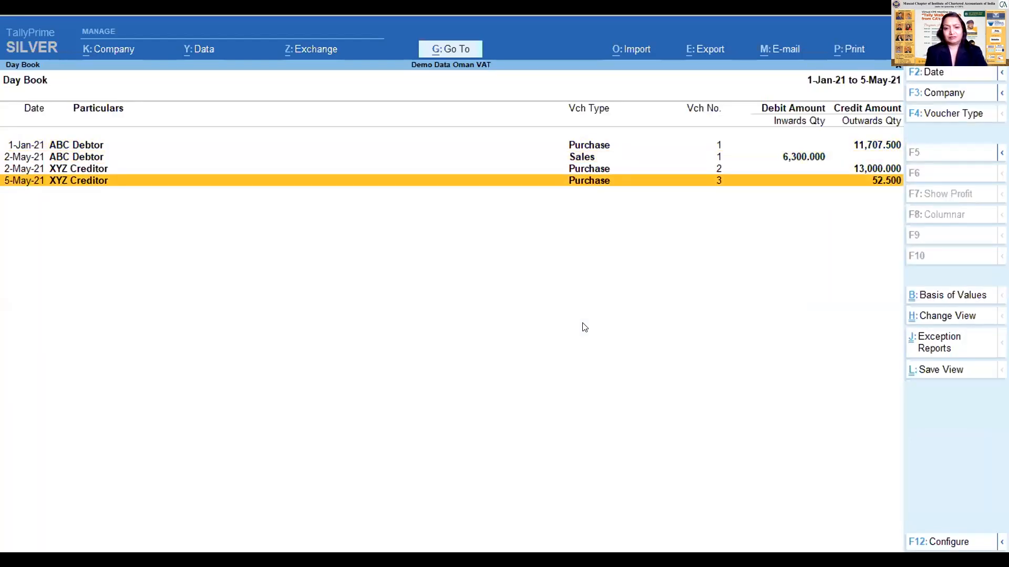
{"action": "key", "text": "Escape"}
{"action": "key", "text": "Escape"}
- Open voucher entry from the Gateway of Tally and switch to a new sales voucher
{"action": "key", "text": "Up"}
{"action": "key", "text": "Up"}
{"action": "key", "text": "Up"}
{"action": "key", "text": "Up"}
{"action": "key", "text": "Up"}
{"action": "key", "text": "Up"}
{"action": "key", "text": "Up"}
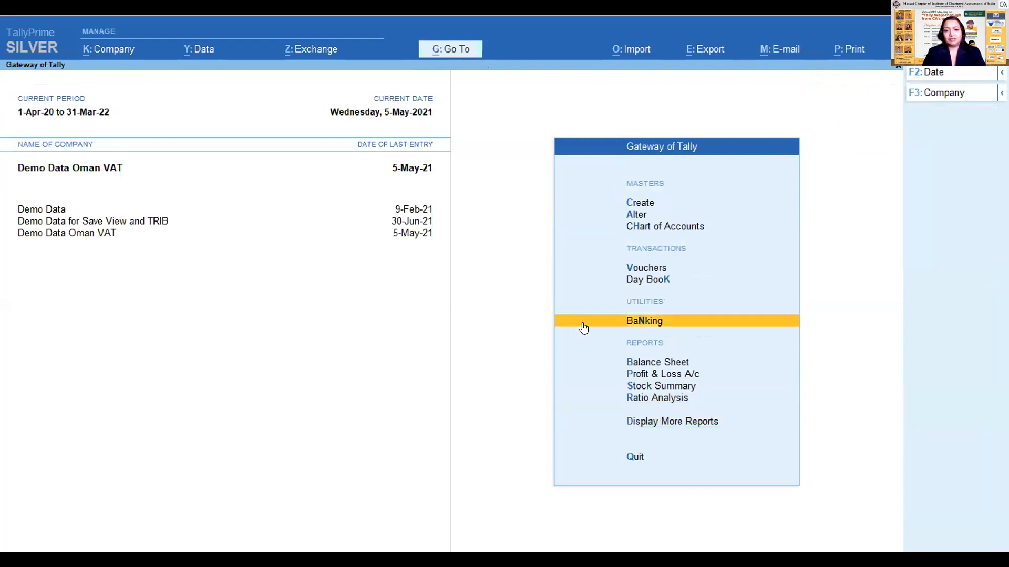
{"action": "key", "text": "Return"}
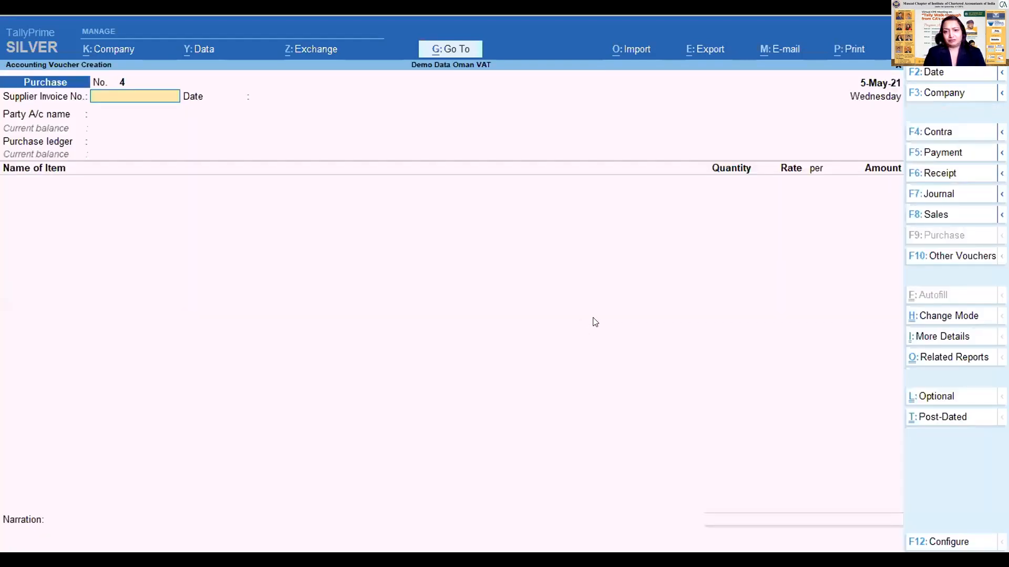
{"action": "left_click", "coordinate": [936, 221]}
- Choose ABC Debtor as the party account, accept its dispatch and party details, and use the Sales ledger
{"action": "key", "text": "Down"}
{"action": "key", "text": "Up"}
{"action": "key", "text": "Return"}
{"action": "key", "text": "ctrl+a"}
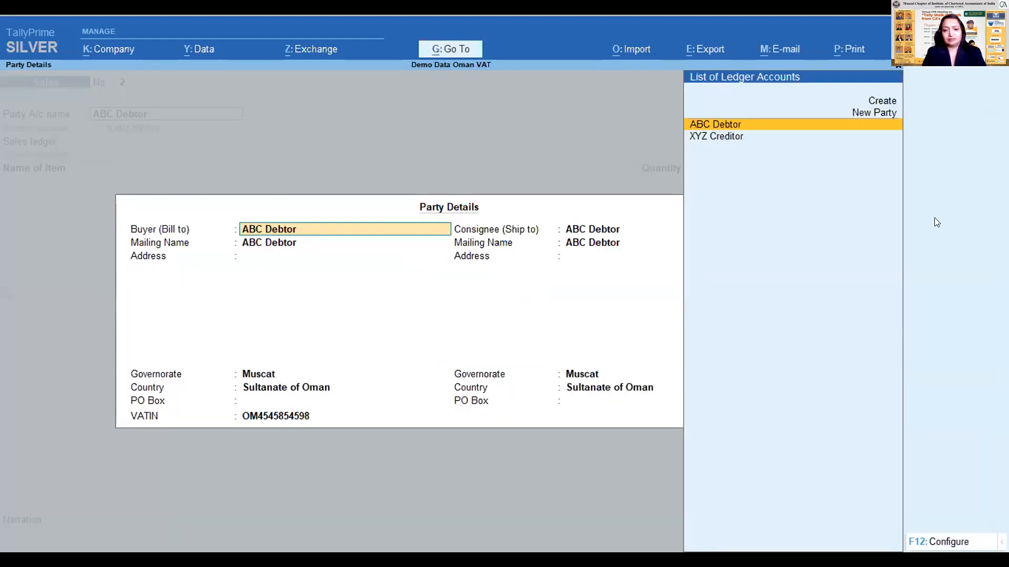
{"action": "key", "text": "Return"}
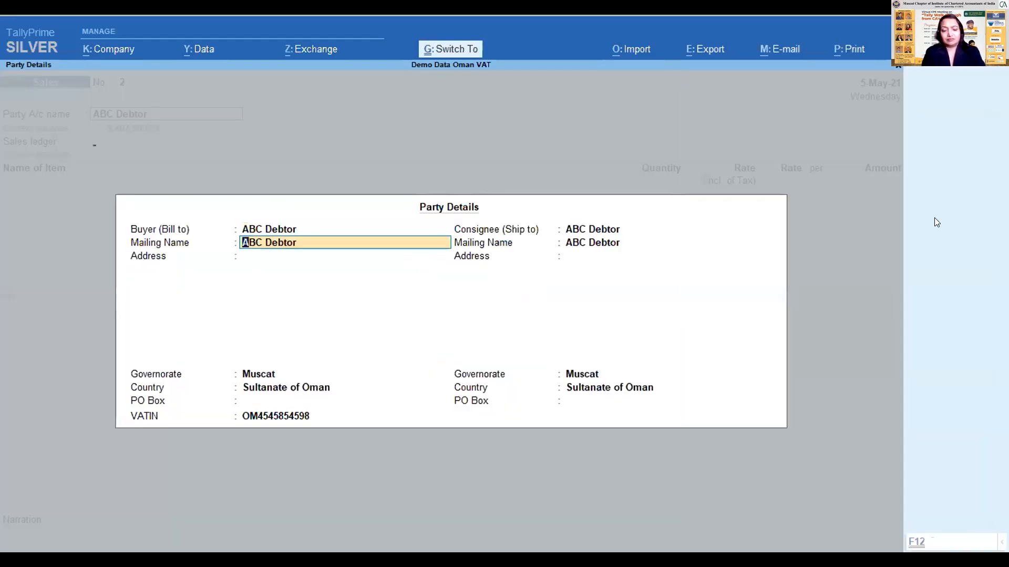
{"action": "key", "text": "ctrl+a"}
{"action": "key", "text": "Return"}
- Add the Computer item to the sales voucher with a quantity of 10 Nos
{"action": "type", "text": "Com"}
{"action": "key", "text": "Return"}
{"action": "key", "text": "Return"}
{"action": "type", "text": "10"}
{"action": "key", "text": "Return"}
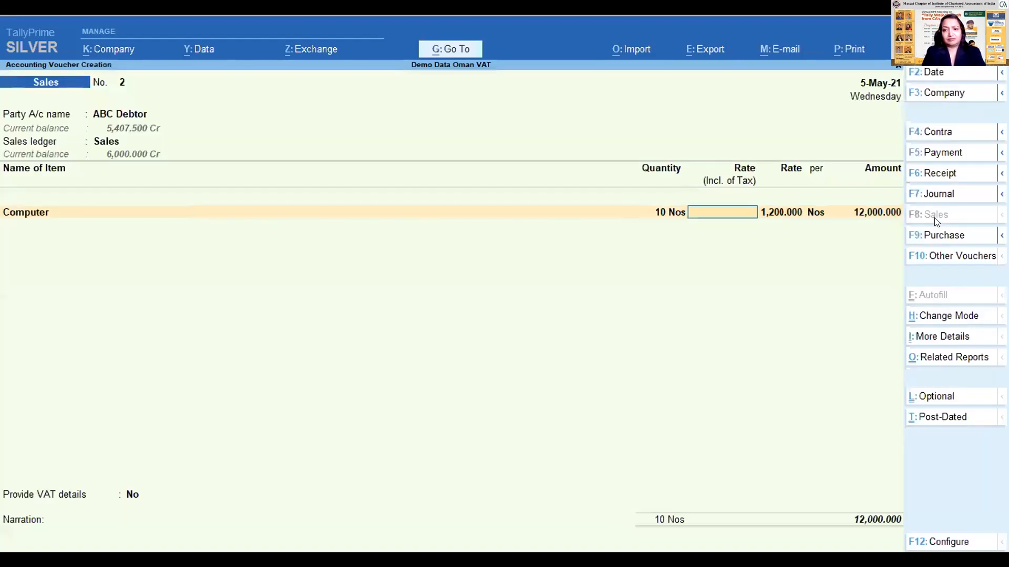
{"action": "key", "text": "Return"}
{"action": "key", "text": "Return"}
{"action": "key", "text": "Return"}
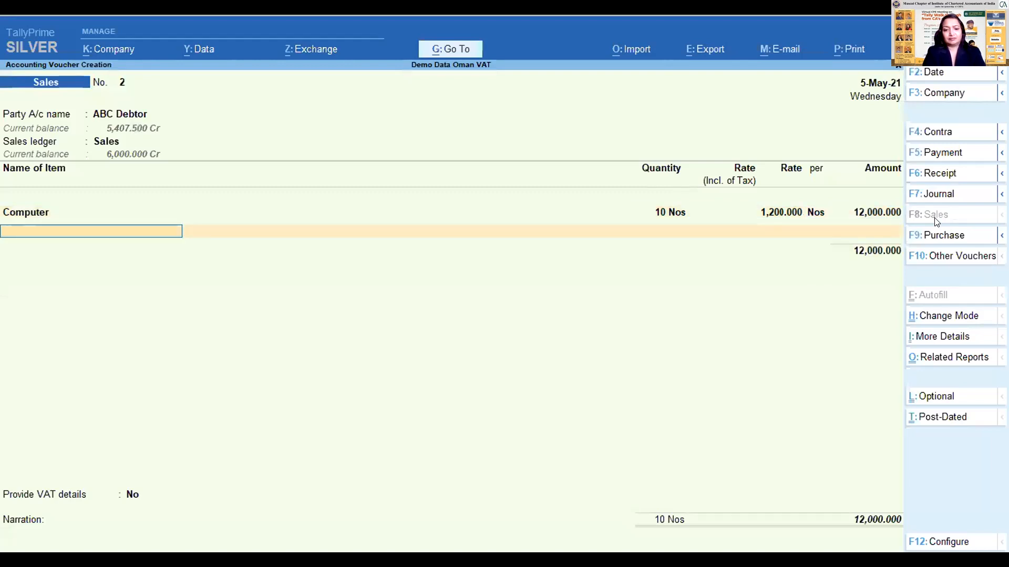
- Set the Computer item's rate to 1,500 per Nos and accept its line
{"action": "key", "text": "BackSpace"}
{"action": "key", "text": "BackSpace"}
{"action": "key", "text": "BackSpace"}
{"action": "type", "text": "1500"}
{"action": "key", "text": "Return"}
{"action": "key", "text": "Return"}
{"action": "key", "text": "Return"}
{"action": "key", "text": "Return"}
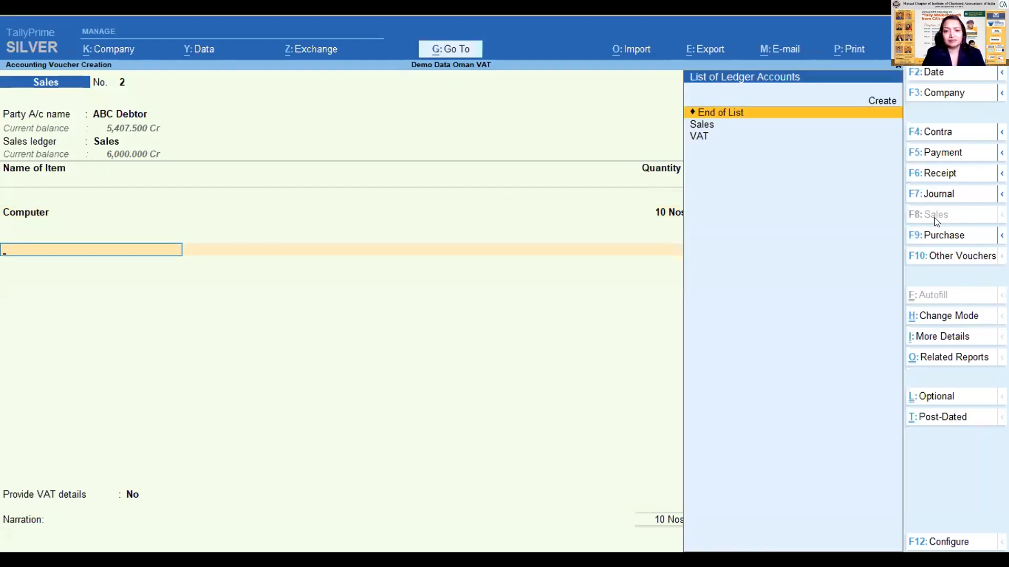
- Add Keyboard as the second item, with a quantity of 5 Nos at a rate of 100, and end the item list
{"action": "key", "text": "BackSpace"}
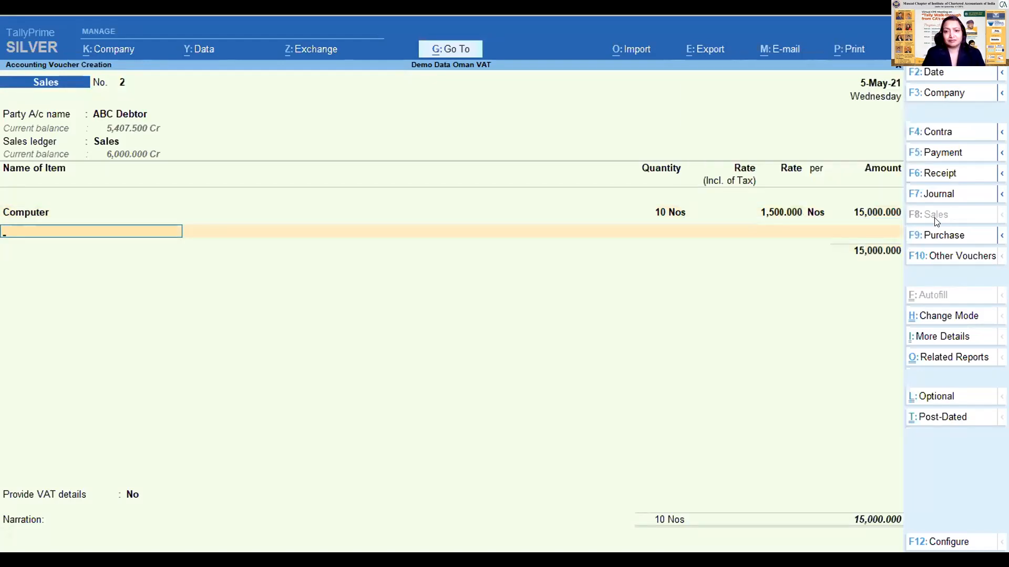
{"action": "type", "text": "ke"}
{"action": "key", "text": "Return"}
{"action": "key", "text": "Return"}
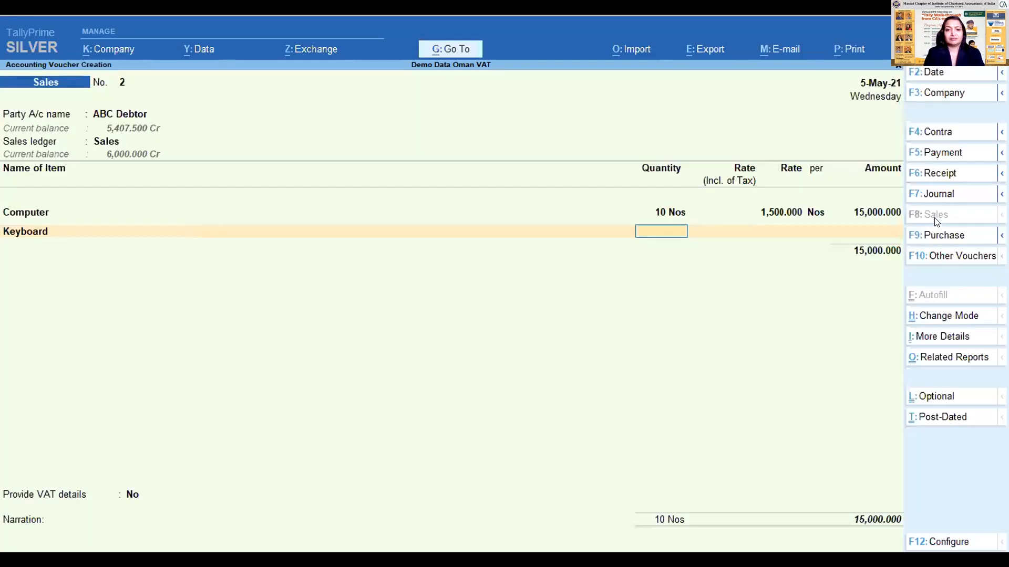
{"action": "type", "text": "5"}
{"action": "key", "text": "Return"}
{"action": "key", "text": "Return"}
{"action": "type", "text": "100"}
- Add the VAT ledger below the items with its calculated amount and finish the ledger entries
{"action": "key", "text": "Return"}
{"action": "key", "text": "Return"}
{"action": "key", "text": "Return"}
{"action": "key", "text": "Return"}
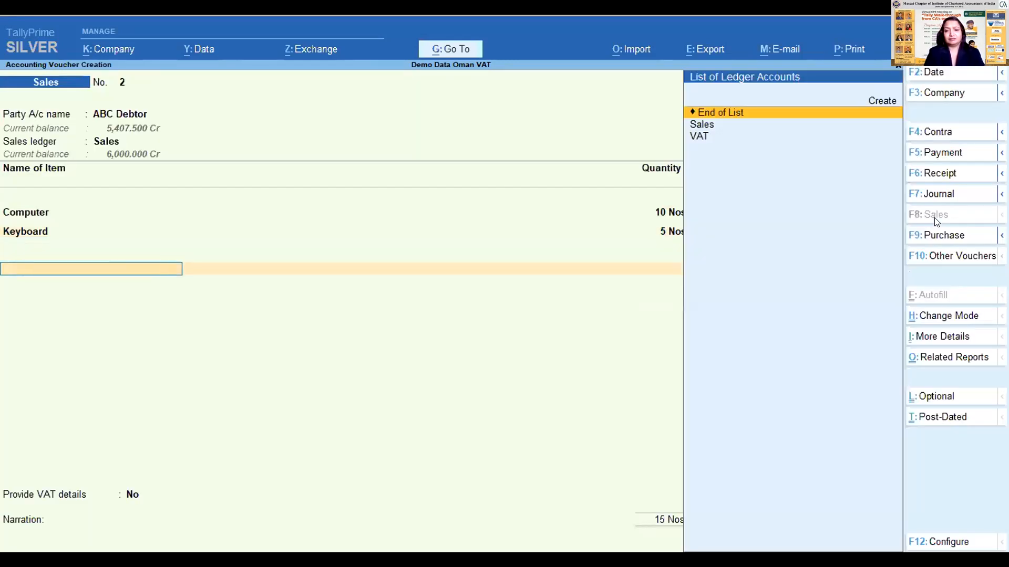
{"action": "type", "text": "va"}
{"action": "key", "text": "Return"}
{"action": "key", "text": "Return"}
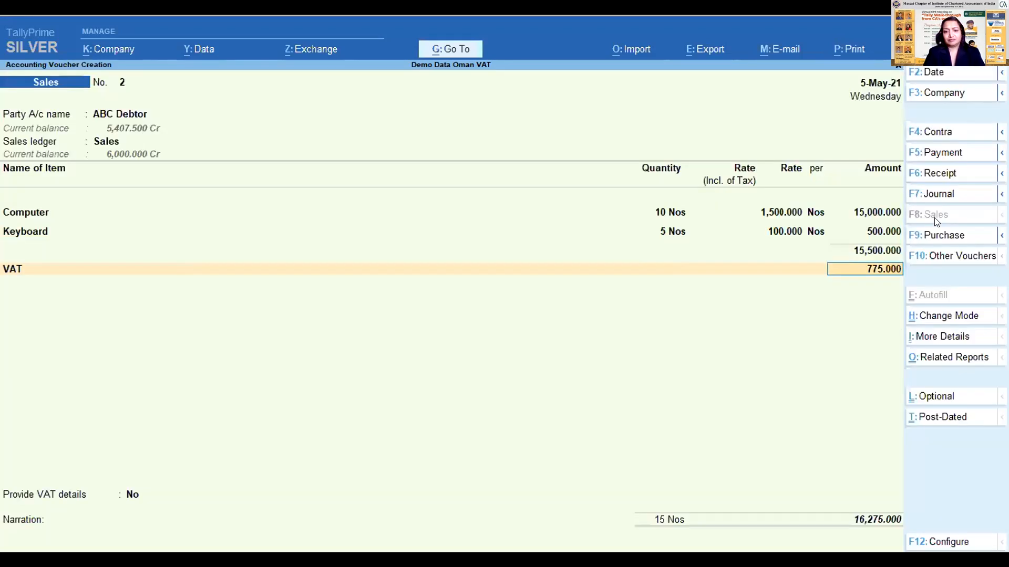
{"action": "key", "text": "Return"}
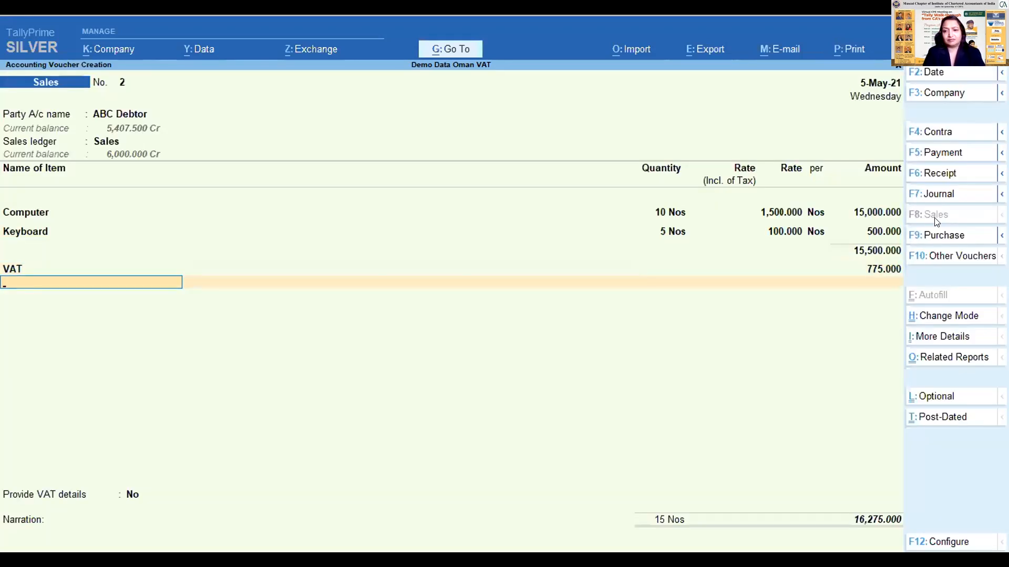
{"action": "key", "text": "Return"}
{"action": "key", "text": "BackSpace"}
{"action": "key", "text": "BackSpace"}
{"action": "key", "text": "BackSpace"}
{"action": "key", "text": "BackSpace"}
{"action": "key", "text": "Return"}
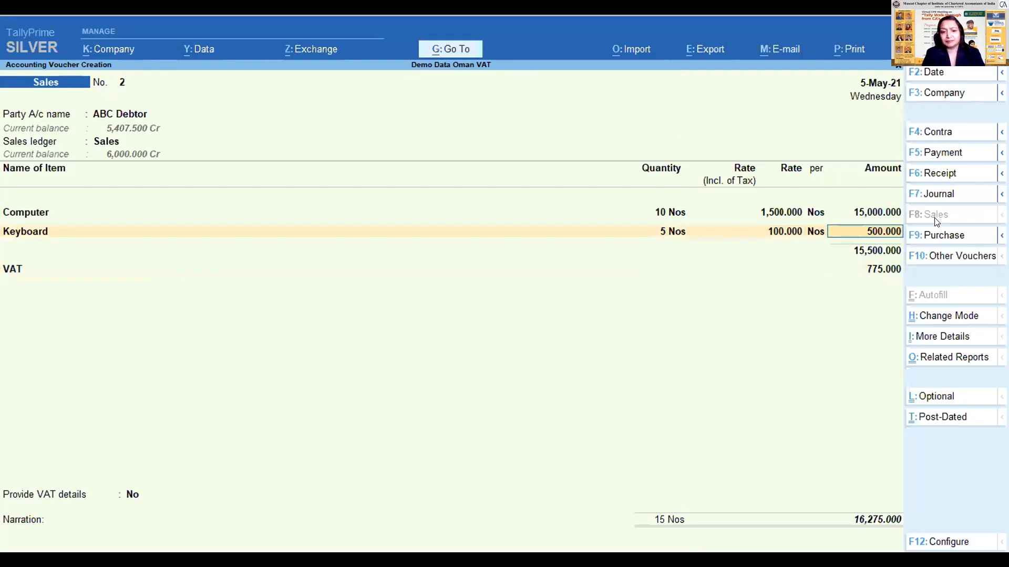
{"action": "key", "text": "Return"}
{"action": "key", "text": "Return"}
{"action": "key", "text": "Return"}
{"action": "key", "text": "Return"}
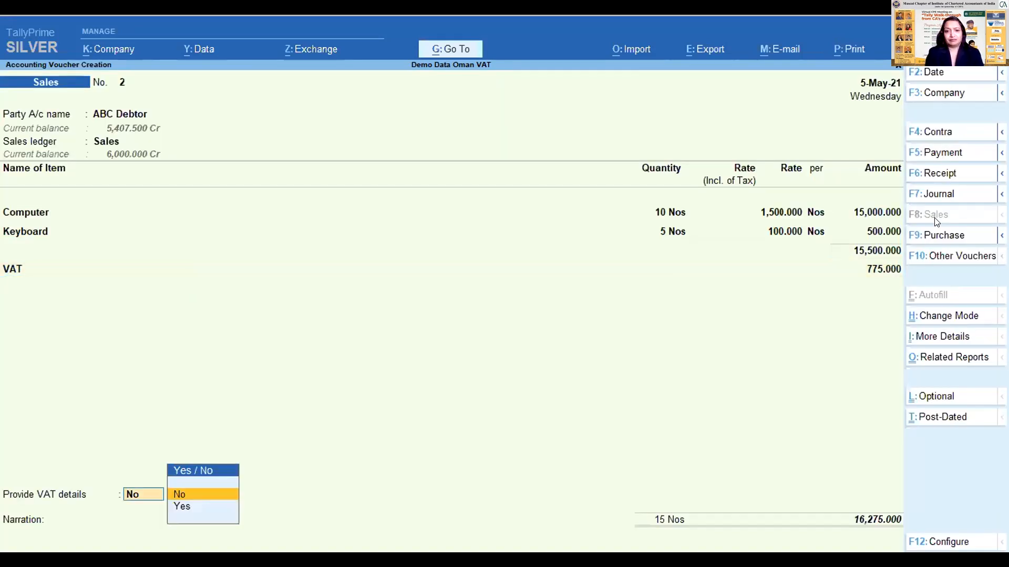
- Keep Provide VAT details at No, accept the bill-wise details, save the sales voucher, and return to the Gateway of Tally
{"action": "key", "text": "Return"}
{"action": "key", "text": "Return"}
{"action": "key", "text": "Return"}
{"action": "key", "text": "Return"}
{"action": "key", "text": "Return"}
{"action": "key", "text": "Return"}
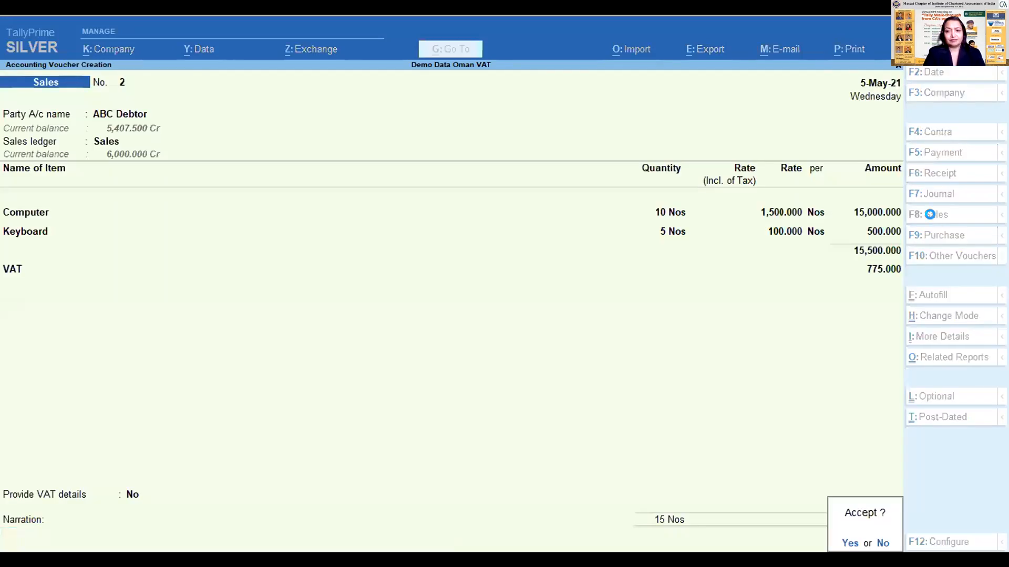
{"action": "key", "text": "Return"}
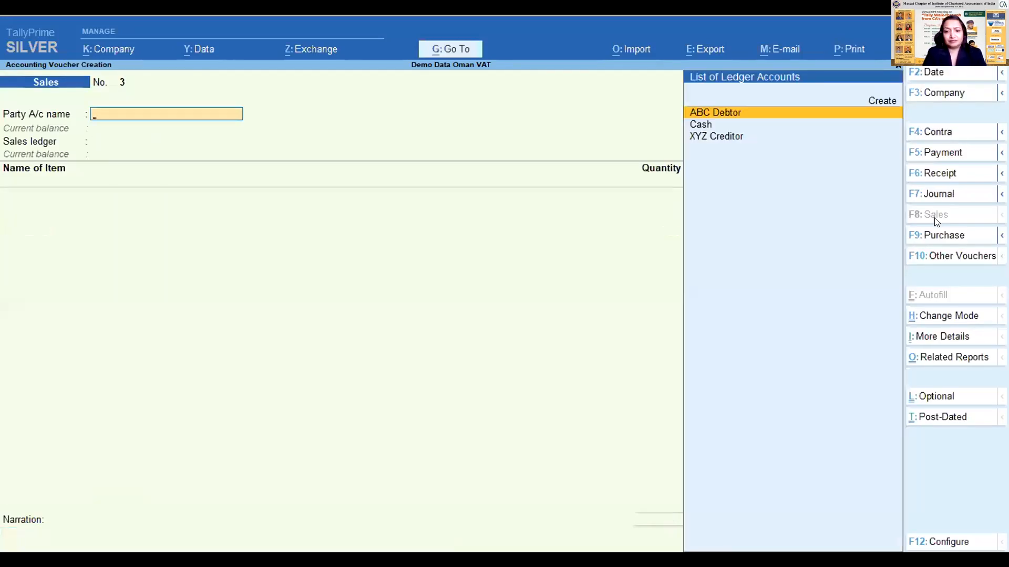
{"action": "key", "text": "Up"}
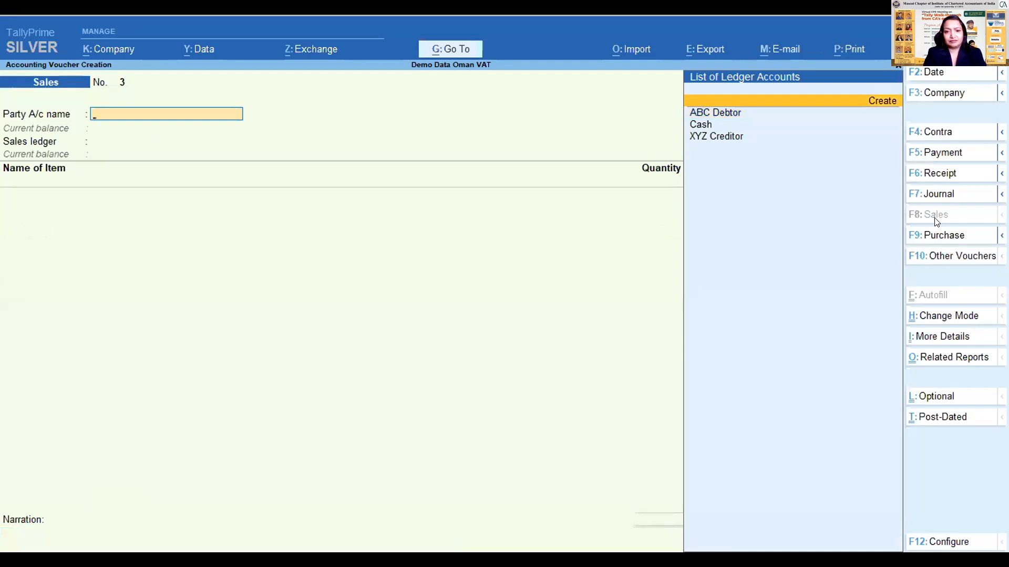
{"action": "key", "text": "Return"}
{"action": "key", "text": "Escape"}
{"action": "key", "text": "y"}
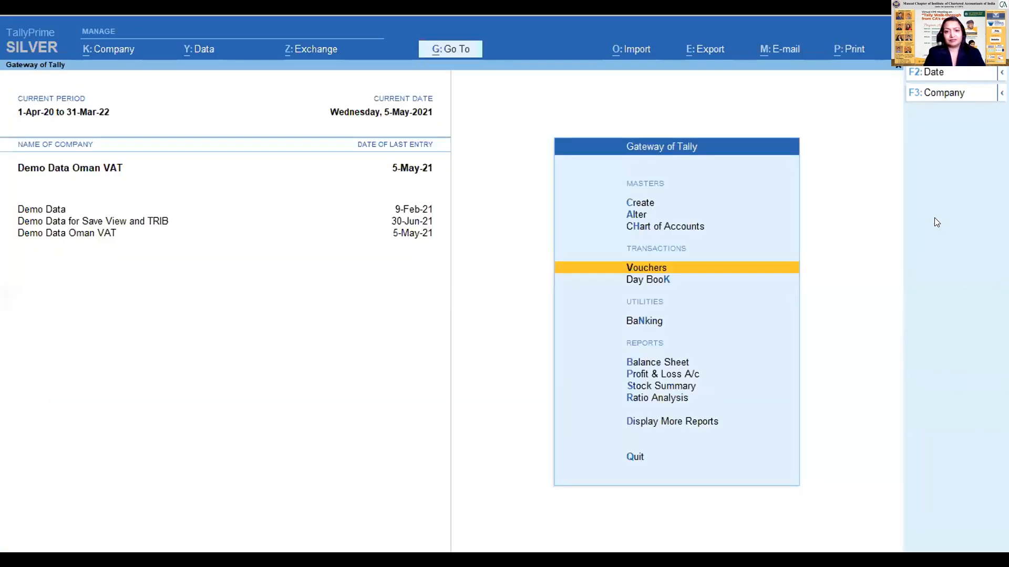
- Open the Day Book for 1-Jan-21 to 5-May-21 and open the 5-May-21 ABC Debtor sales voucher
{"action": "key", "text": "k"}
{"action": "key", "text": "alt+F2"}
{"action": "key", "text": "Return"}
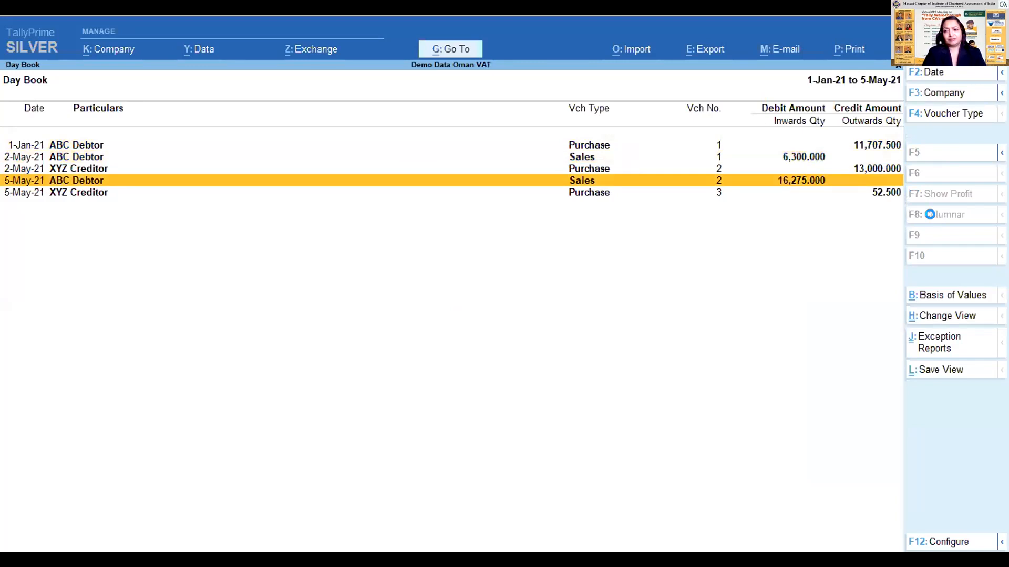
{"action": "key", "text": "Return"}
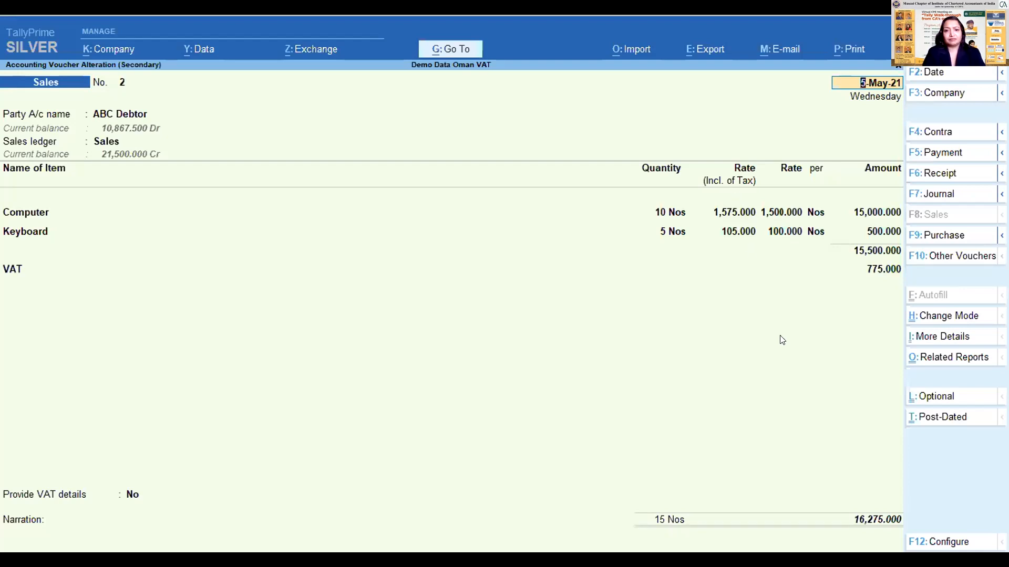
- Preview the current voucher's Tax Invoice printout, close the preview, and return to the Day Book
{"action": "key", "text": "alt+p"}
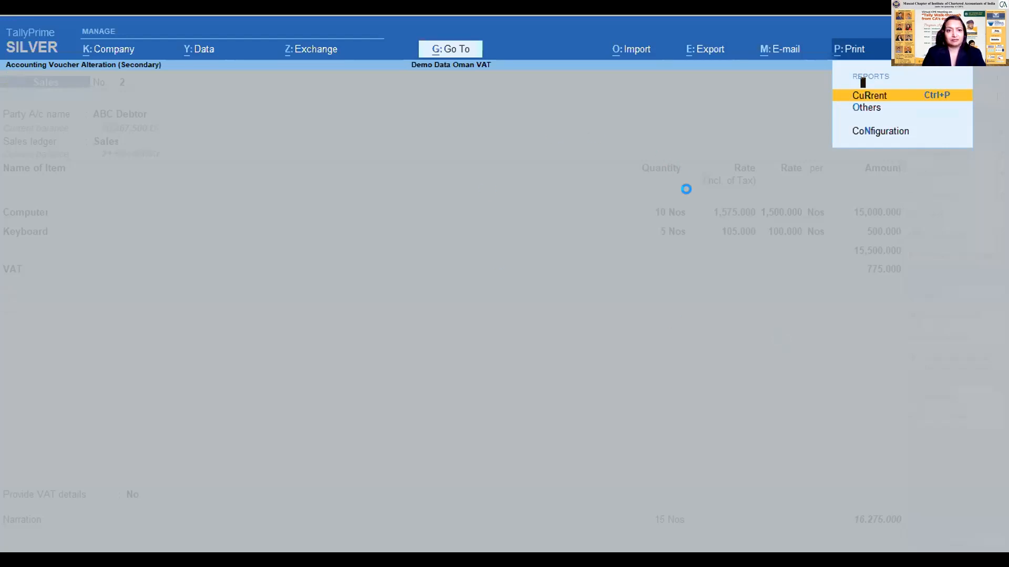
{"action": "key", "text": "Return"}
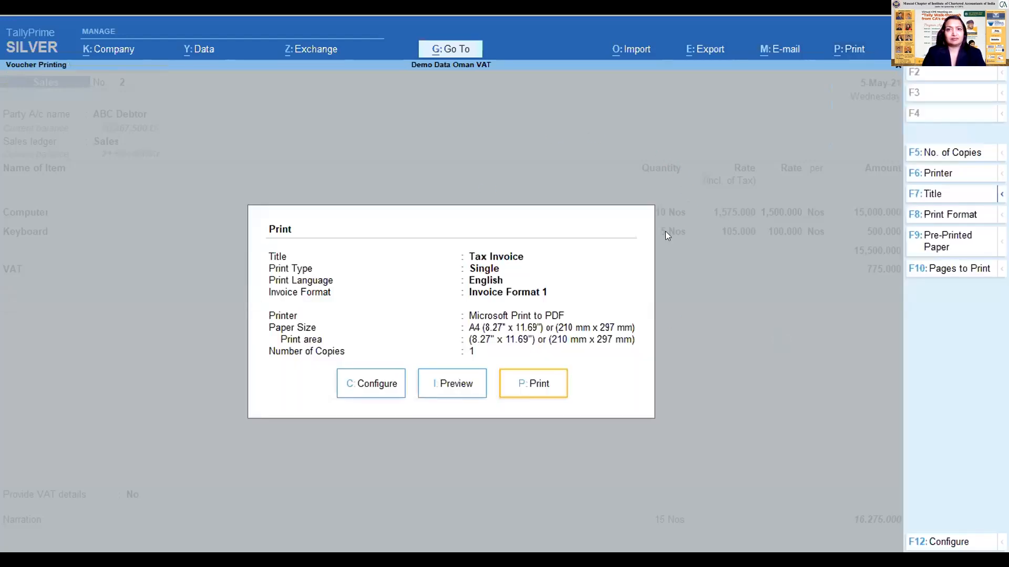
{"action": "left_click", "coordinate": [436, 385]}
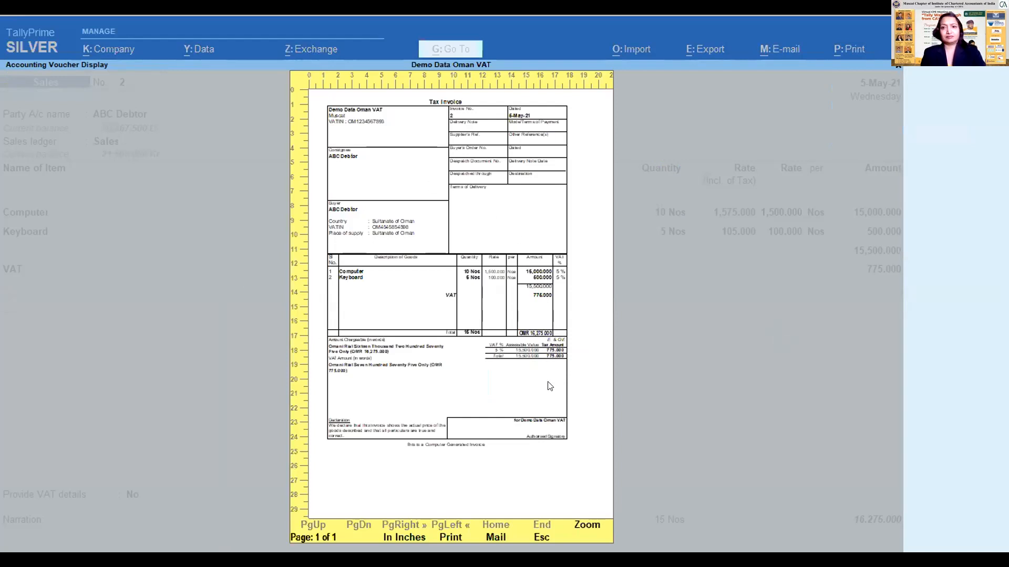
{"action": "key", "text": "Escape"}
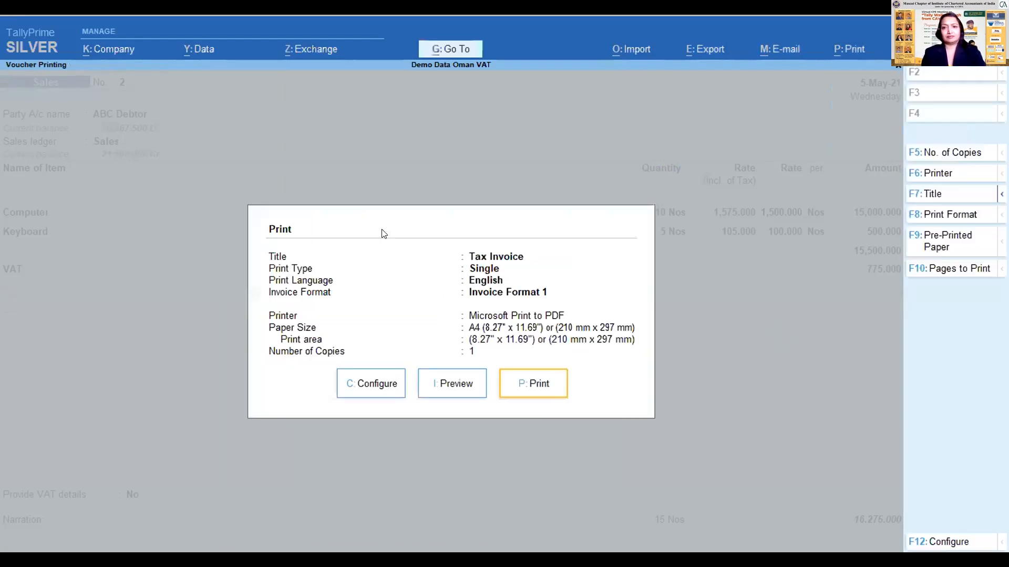
{"action": "key", "text": "Escape"}
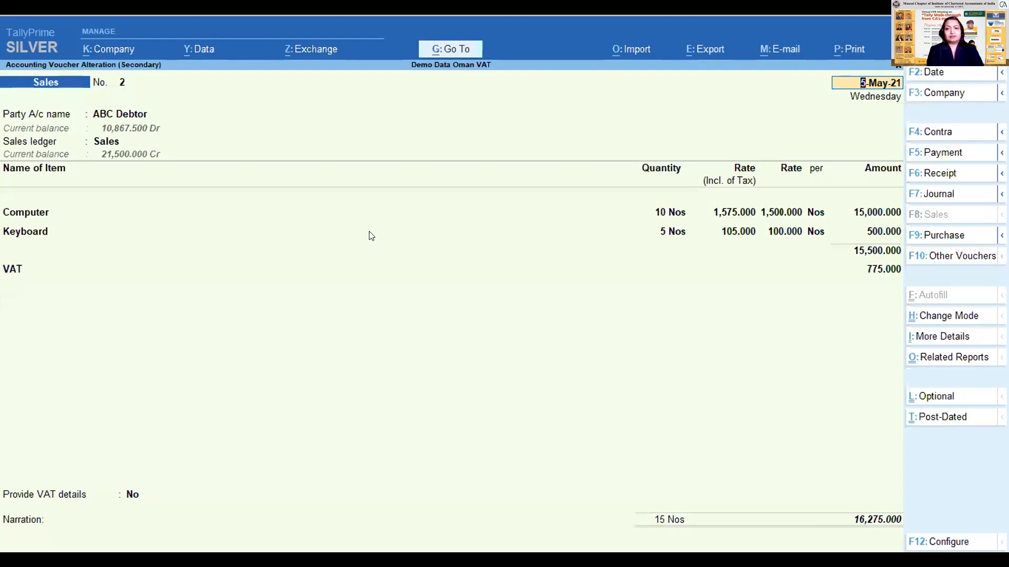
{"action": "key", "text": "Escape"}
{"action": "key", "text": "y"}
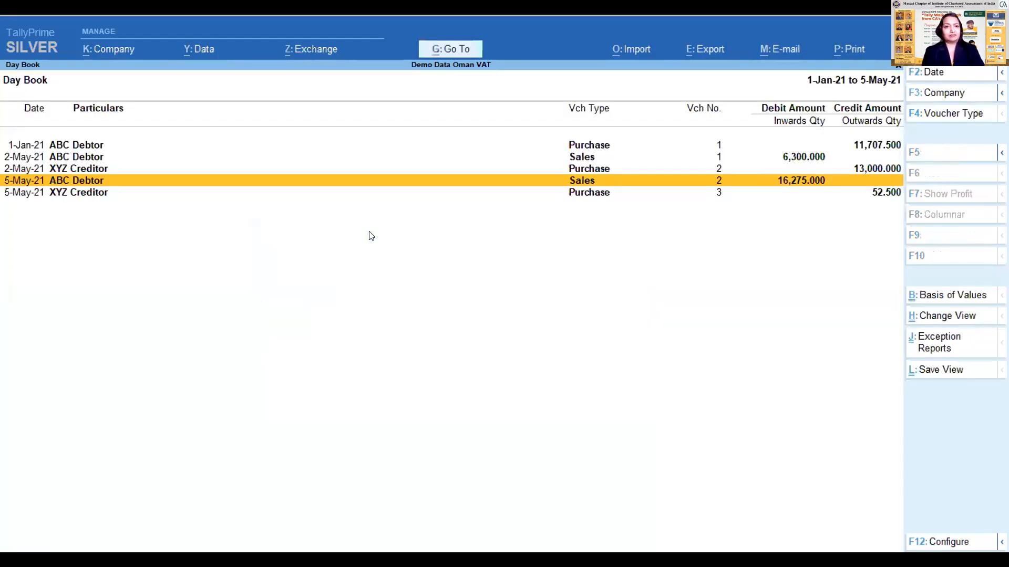
- Create another sales voucher from the Day Book for ABC Debtor, accepting its dispatch and party details and the Sales ledger
{"action": "key", "text": "alt+c"}
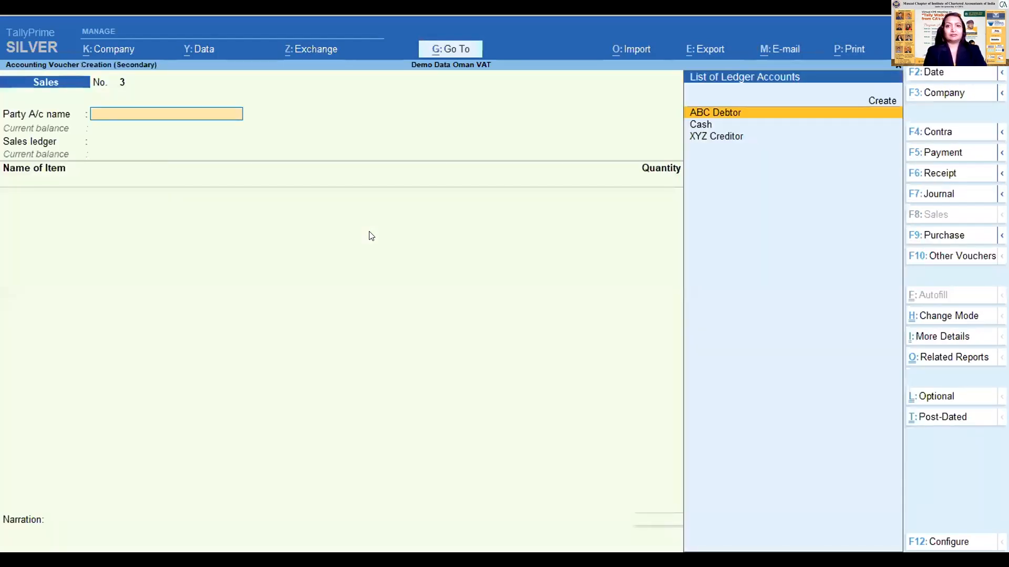
{"action": "key", "text": "Return"}
{"action": "key", "text": "ctrl+a"}
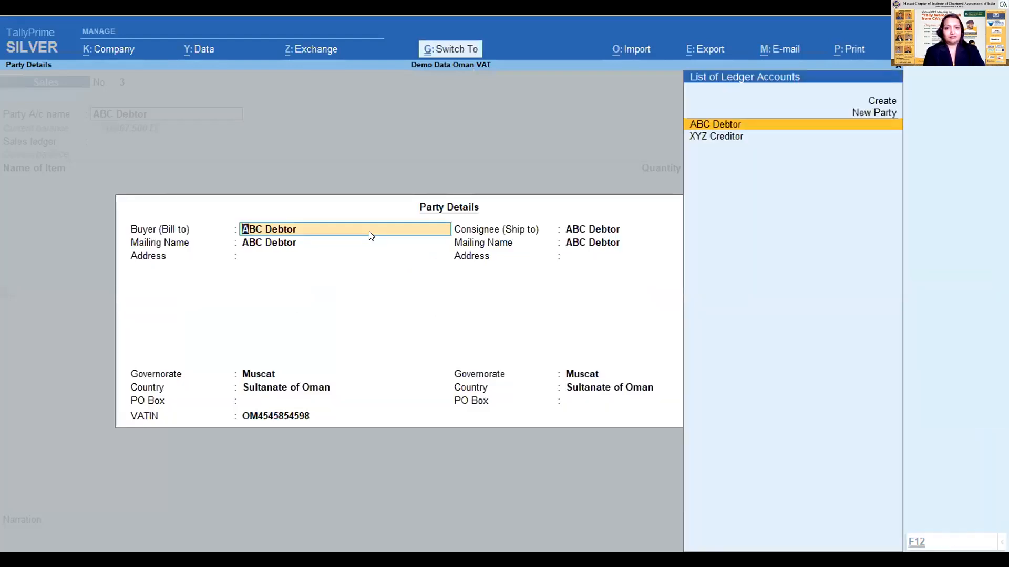
{"action": "key", "text": "ctrl+a"}
{"action": "key", "text": "Return"}
- Add the Computer item with a quantity of 5 Nos at a rate of 1,400
{"action": "type", "text": "C"}
{"action": "key", "text": "Return"}
{"action": "key", "text": "Return"}
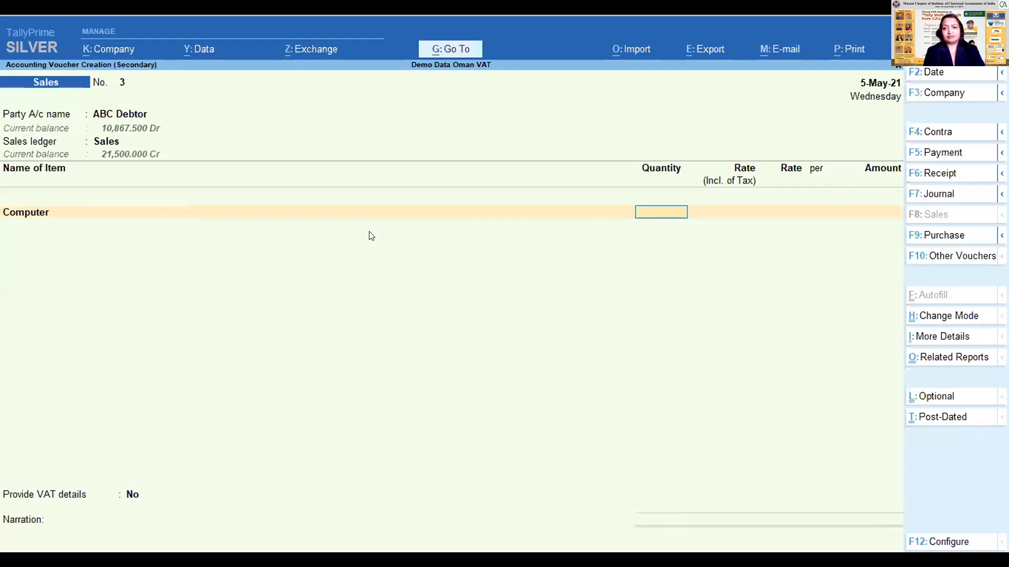
{"action": "type", "text": "5"}
{"action": "key", "text": "Return"}
{"action": "type", "text": "1400"}
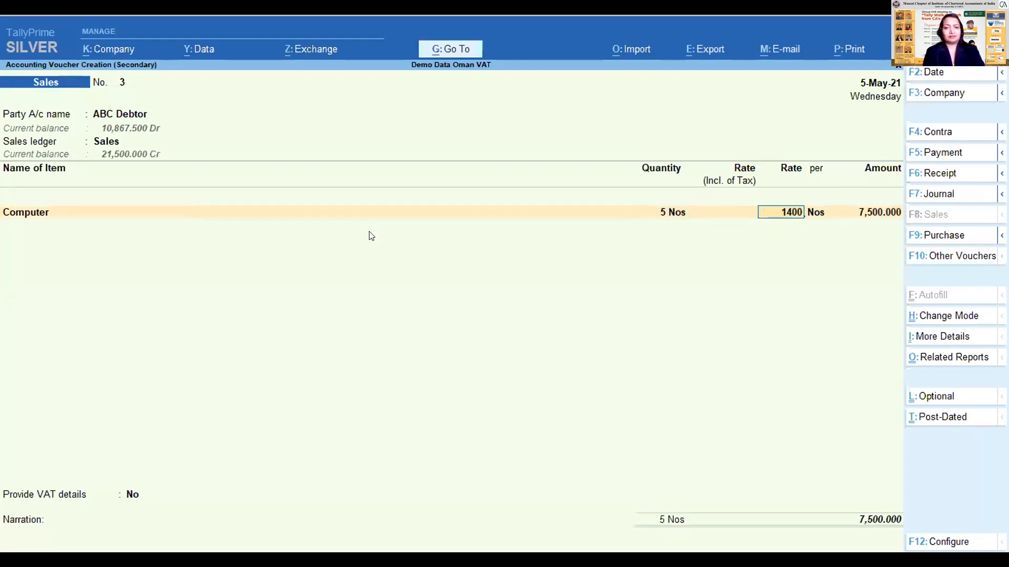
- Add the Accessories item with a quantity of 5 Nos at a rate of 40 and end the item list
{"action": "key", "text": "Return"}
{"action": "key", "text": "Return"}
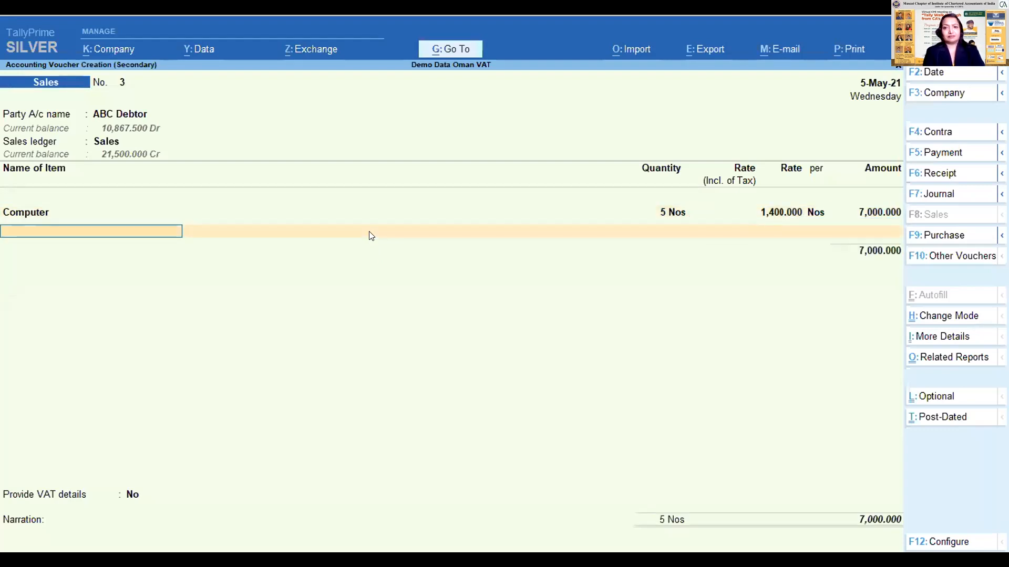
{"action": "type", "text": "Acc"}
{"action": "key", "text": "Return"}
- Add the VAT ledger with a manually entered amount of 400 and finish the ledger entries
{"action": "key", "text": "Return"}
{"action": "type", "text": "5"}
{"action": "key", "text": "Return"}
{"action": "key", "text": "Return"}
{"action": "type", "text": "40"}
{"action": "key", "text": "Return"}
{"action": "key", "text": "Return"}
{"action": "key", "text": "Return"}
{"action": "type", "text": "vat"}
{"action": "key", "text": "Return"}
{"action": "key", "text": "Return"}
{"action": "type", "text": "400"}
{"action": "key", "text": "Return"}
{"action": "key", "text": "Return"}
{"action": "key", "text": "Return"}
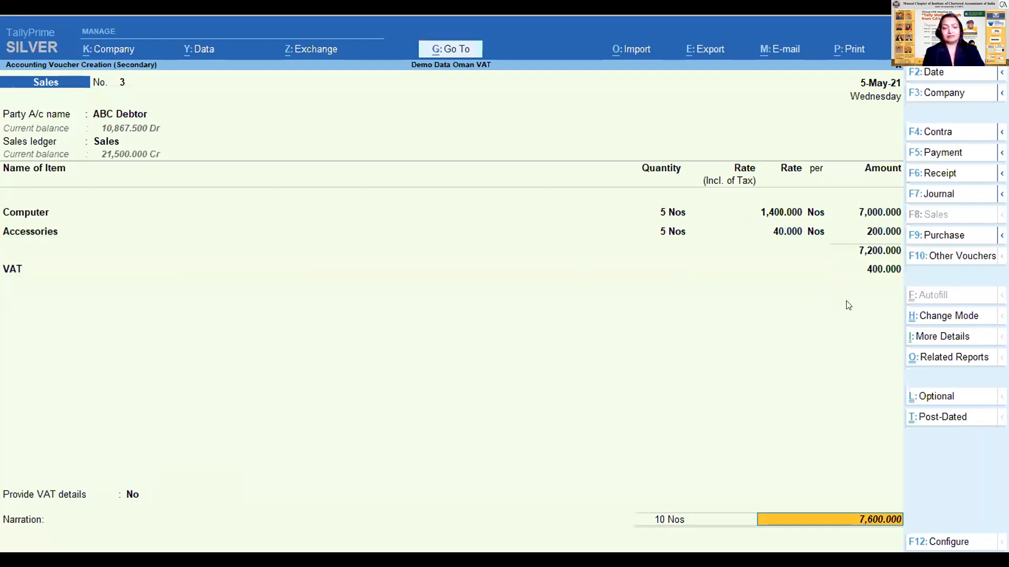
- Examine the voucher's detailed VAT - Tax Analysis, comparing the calculated tax with the transaction tax, and close the report
{"action": "left_click", "coordinate": [952, 357]}
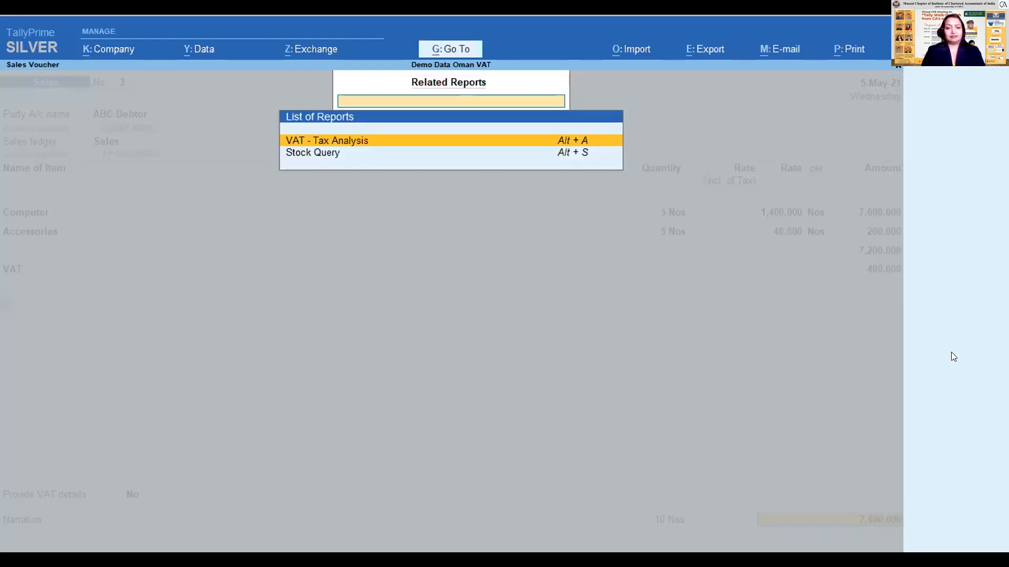
{"action": "key", "text": "Return"}
{"action": "key", "text": "alt+F5"}
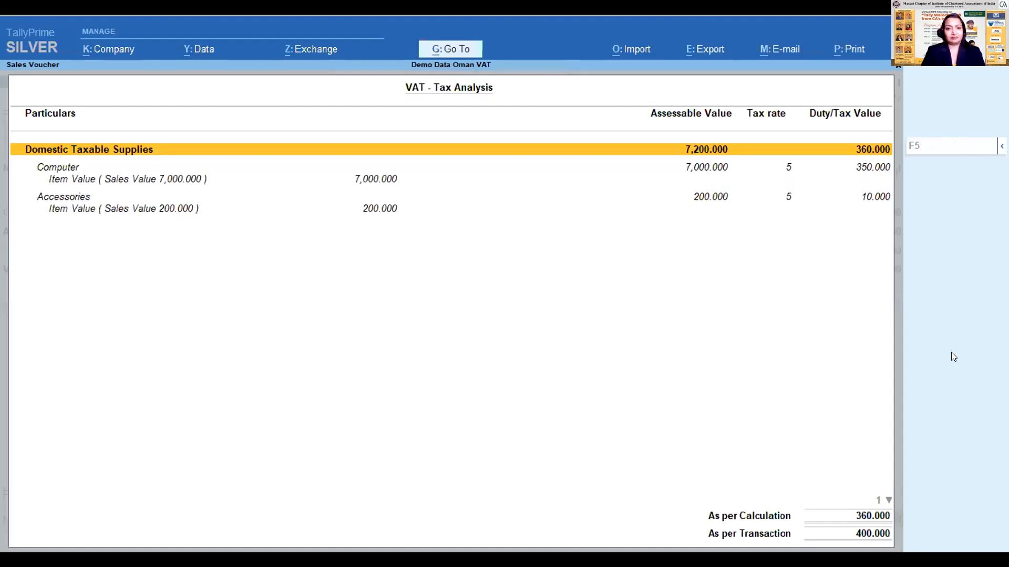
{"action": "key", "text": "Down"}
{"action": "key", "text": "Down"}
{"action": "key", "text": "Down"}
{"action": "key", "text": "Down"}
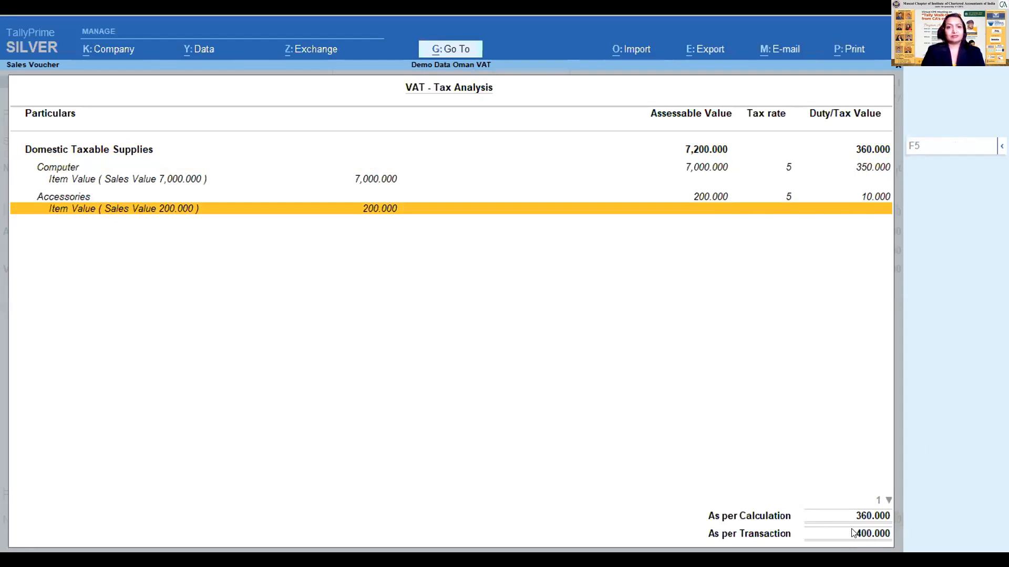
{"action": "key", "text": "Escape"}
- Accept the New Ref bill-wise details for ABC Debtor and save the sales voucher despite the VAT amount mismatch
{"action": "key", "text": "Return"}
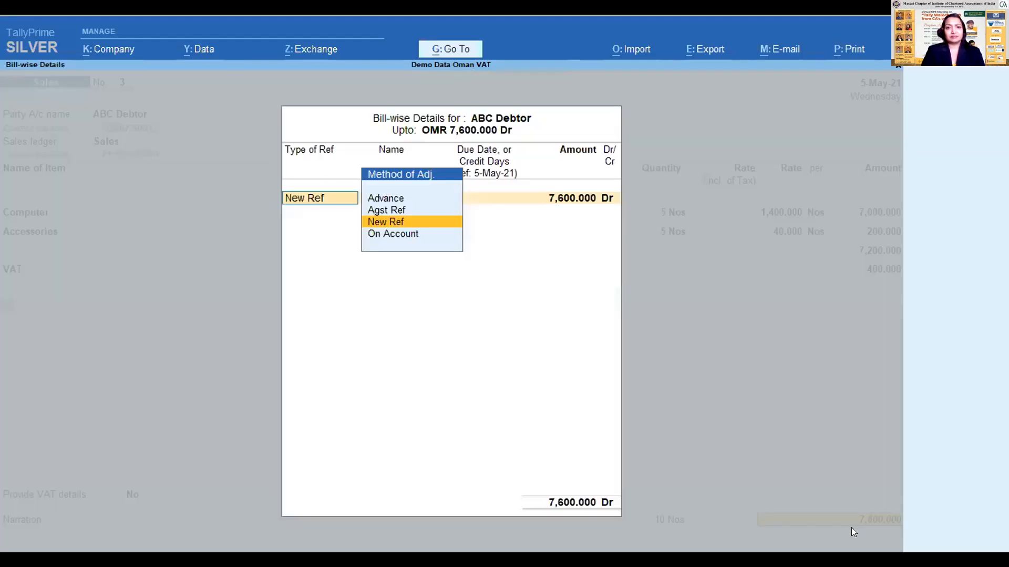
{"action": "key", "text": "Return"}
{"action": "key", "text": "ctrl+a"}
{"action": "key", "text": "Return"}
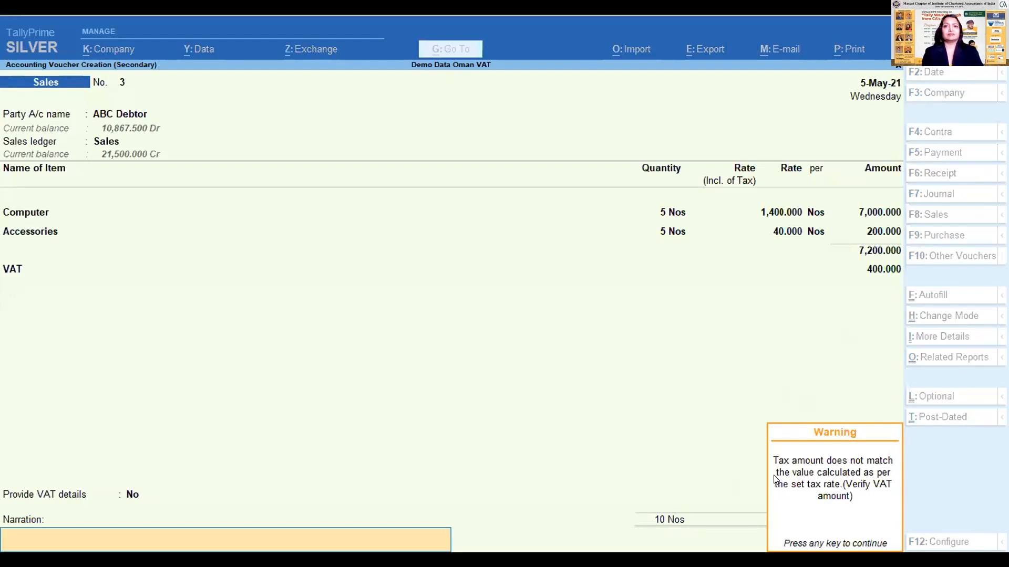
{"action": "key", "text": "Return"}
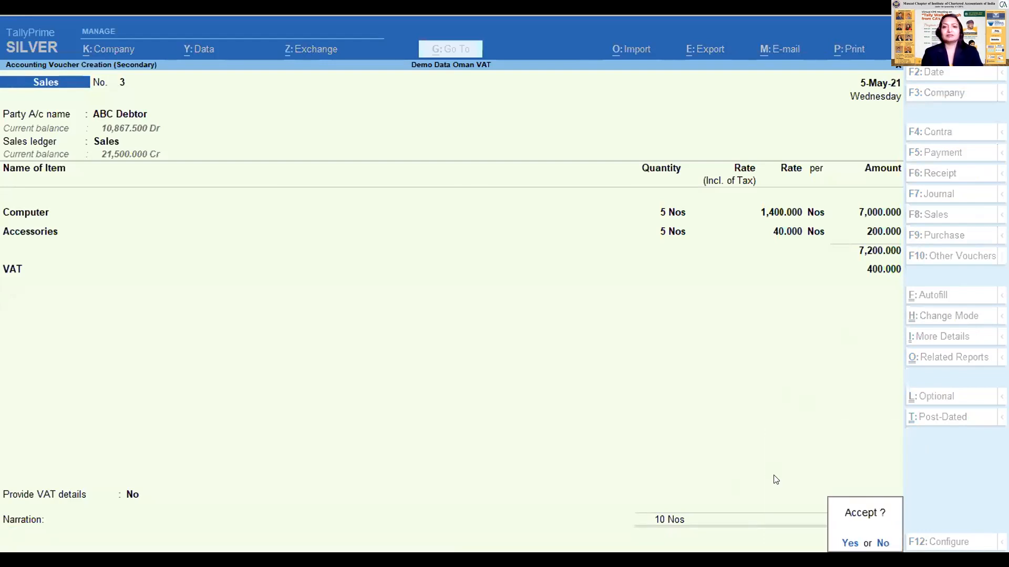
{"action": "key", "text": "Return"}
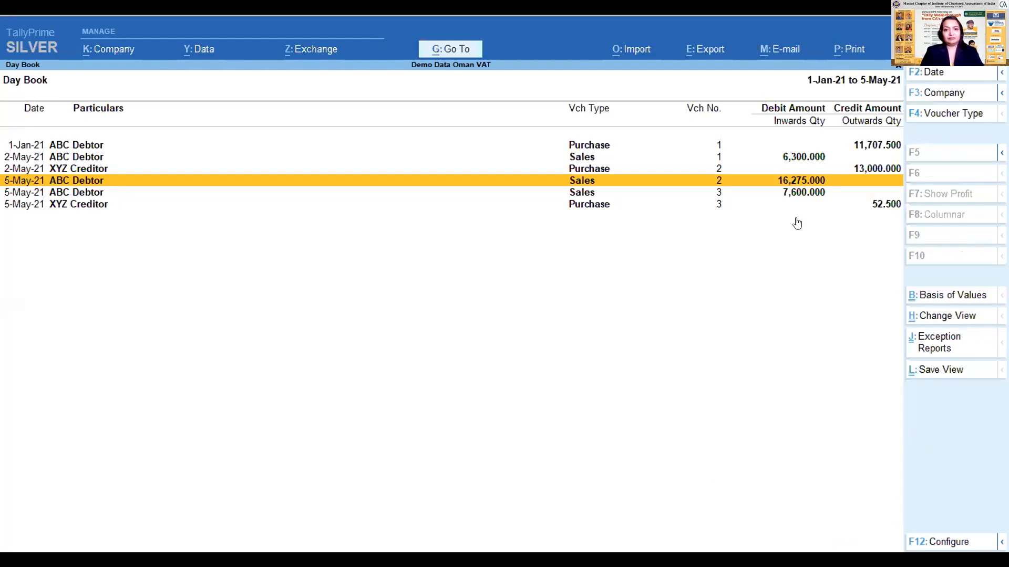
- Close the Day Book and open the VAT Return from the statutory VAT reports
{"action": "key", "text": "Escape"}
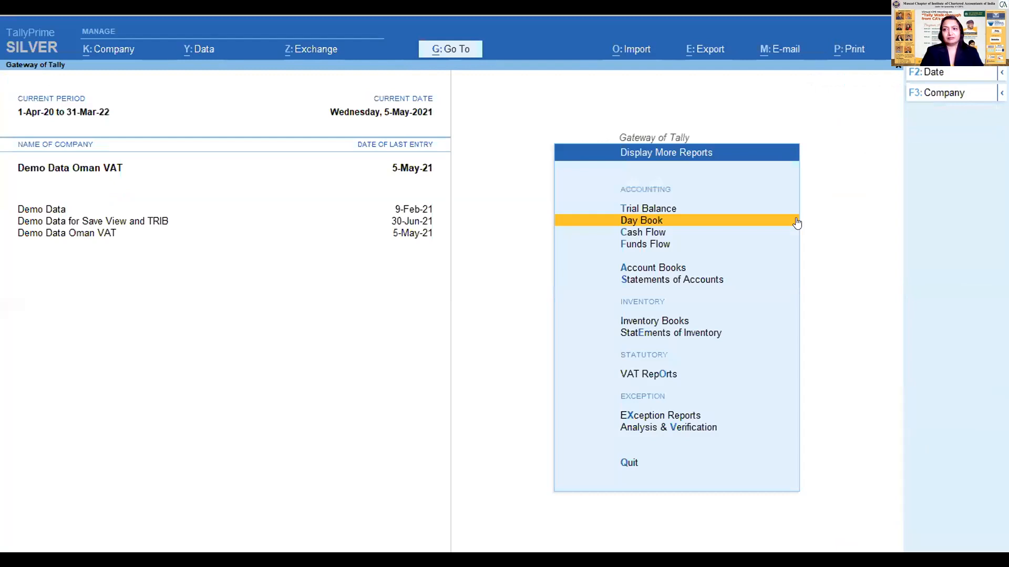
{"action": "key", "text": "Down"}
{"action": "key", "text": "Down"}
{"action": "key", "text": "Down"}
{"action": "key", "text": "Down"}
{"action": "key", "text": "Down"}
{"action": "key", "text": "Down"}
{"action": "key", "text": "Down"}
{"action": "key", "text": "Down"}
{"action": "key", "text": "Down"}
{"action": "key", "text": "Up"}
{"action": "key", "text": "Up"}
{"action": "key", "text": "Up"}
{"action": "key", "text": "Escape"}
{"action": "key", "text": "Return"}
{"action": "key", "text": "Down"}
{"action": "key", "text": "Down"}
{"action": "key", "text": "Down"}
{"action": "key", "text": "Down"}
{"action": "key", "text": "Down"}
{"action": "key", "text": "Down"}
{"action": "key", "text": "Down"}
{"action": "key", "text": "Down"}
{"action": "key", "text": "Down"}
{"action": "key", "text": "Up"}
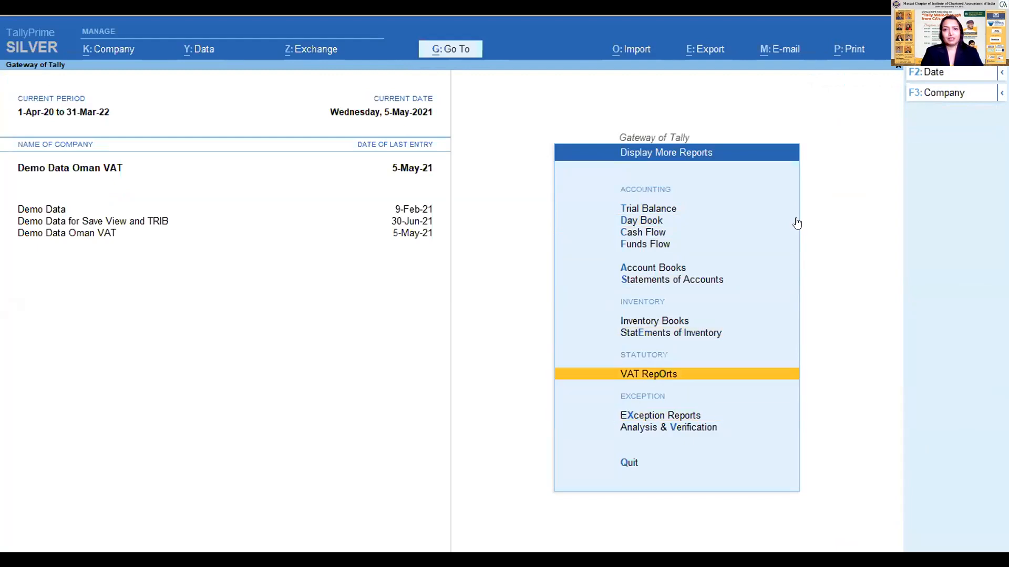
{"action": "key", "text": "Return"}
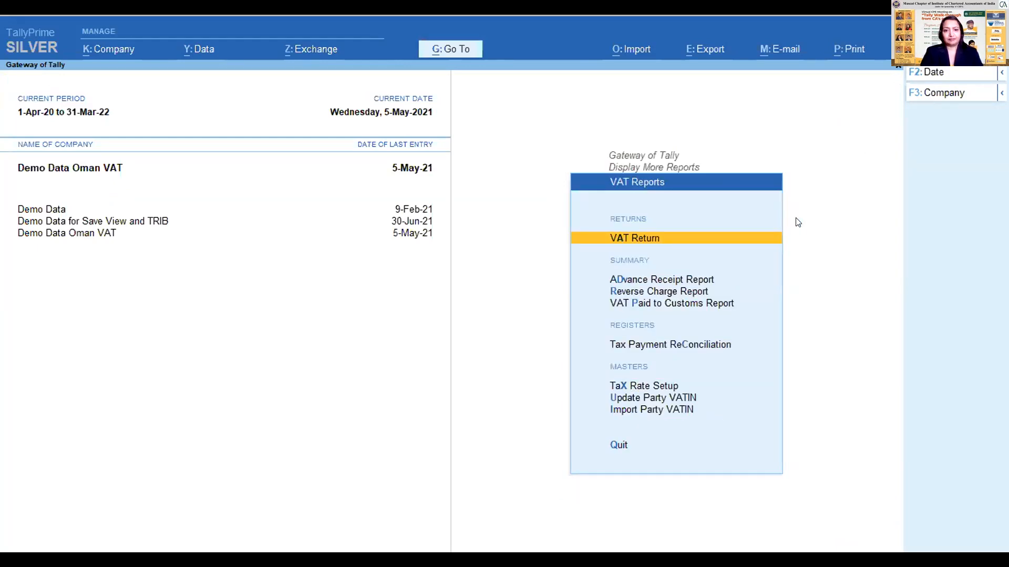
{"action": "key", "text": "Escape"}
{"action": "key", "text": "Return"}
{"action": "key", "text": "Return"}
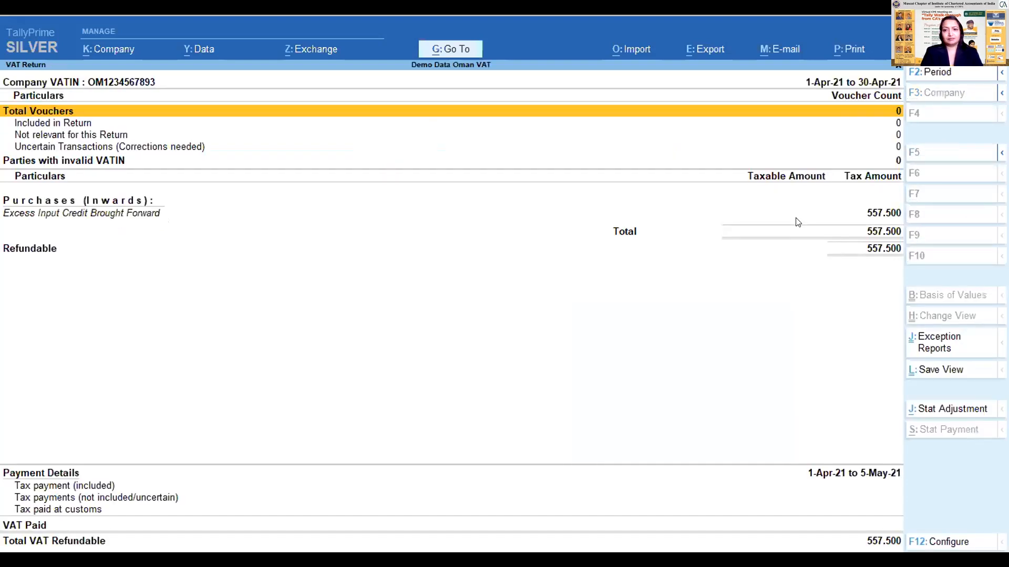
- Set the VAT Return period to 1-Apr-21 to 30-Jun-21
{"action": "key", "text": "F2"}
{"action": "key", "text": "Return"}
{"action": "type", "text": "jun"}
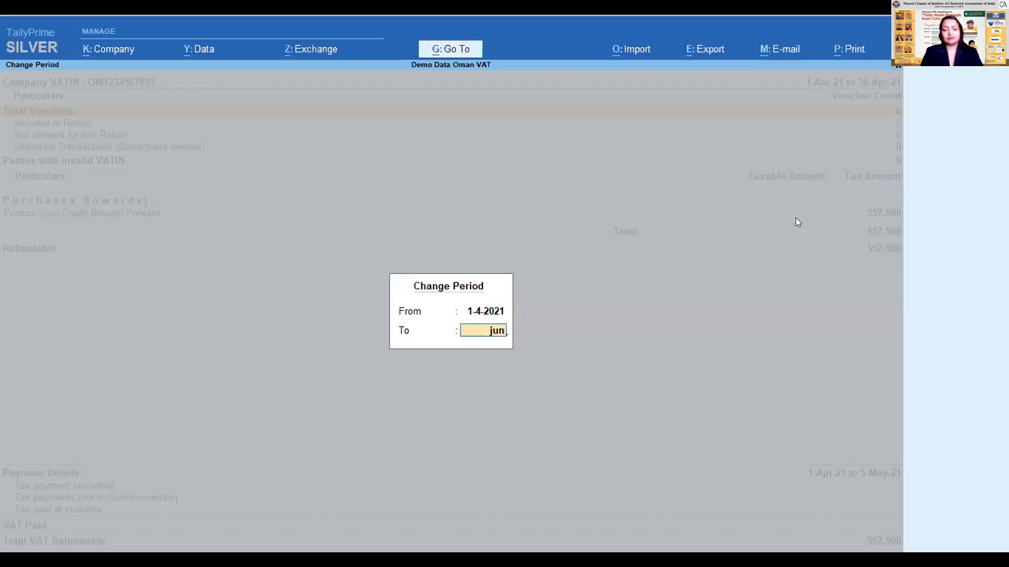
{"action": "key", "text": "Return"}
- Examine the VAT Return's voucher counts for included, not relevant and uncertain transactions
{"action": "key", "text": "Down"}
{"action": "key", "text": "Down"}
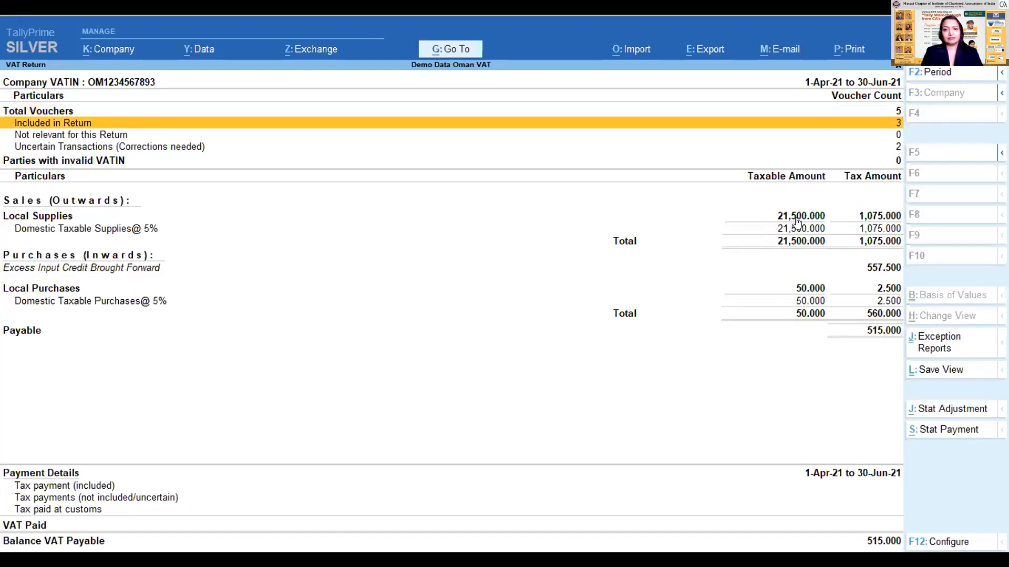
{"action": "key", "text": "Down"}
{"action": "key", "text": "Down"}
{"action": "key", "text": "Down"}
{"action": "key", "text": "Down"}
{"action": "key", "text": "Down"}
{"action": "key", "text": "Down"}
{"action": "key", "text": "Down"}
{"action": "key", "text": "Down"}
{"action": "key", "text": "Down"}
{"action": "key", "text": "Down"}
{"action": "key", "text": "Down"}
{"action": "key", "text": "Down"}
{"action": "key", "text": "Down"}
{"action": "key", "text": "Down"}
{"action": "key", "text": "Up"}
{"action": "key", "text": "Up"}
{"action": "key", "text": "Up"}
{"action": "key", "text": "Up"}
{"action": "key", "text": "Up"}
{"action": "key", "text": "Up"}
{"action": "key", "text": "Up"}
{"action": "key", "text": "Up"}
{"action": "key", "text": "Up"}
{"action": "key", "text": "Up"}
{"action": "key", "text": "Up"}
{"action": "key", "text": "Up"}
{"action": "key", "text": "Up"}
{"action": "key", "text": "Up"}
{"action": "key", "text": "Down"}
{"action": "key", "text": "Down"}
{"action": "key", "text": "Down"}
{"action": "key", "text": "Down"}
{"action": "key", "text": "Down"}
{"action": "key", "text": "Down"}
{"action": "key", "text": "Down"}
{"action": "key", "text": "Down"}
{"action": "key", "text": "Down"}
{"action": "key", "text": "Down"}
{"action": "key", "text": "Down"}
{"action": "key", "text": "Up"}
{"action": "key", "text": "Up"}
{"action": "key", "text": "Up"}
{"action": "key", "text": "Up"}
{"action": "key", "text": "Up"}
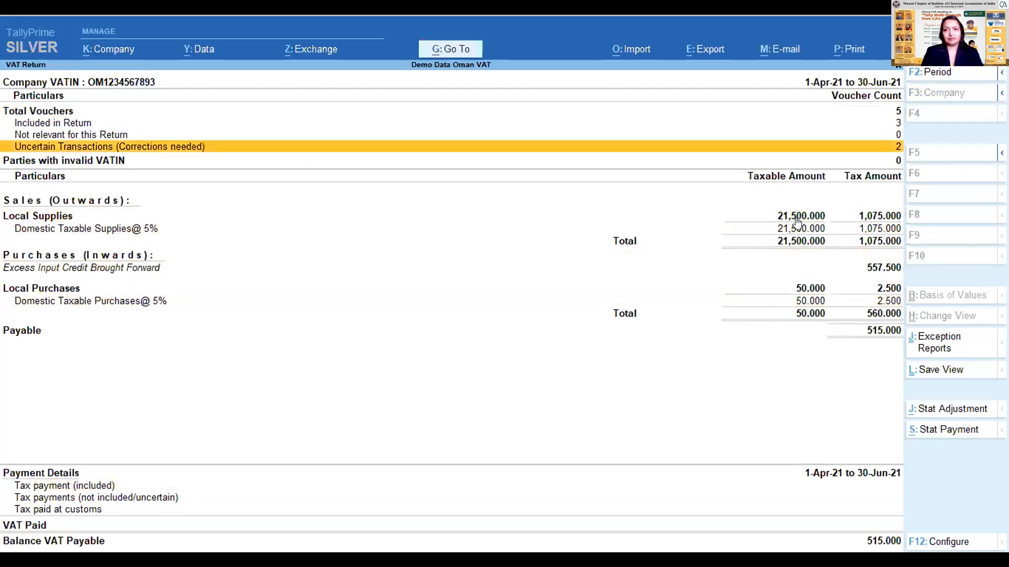
{"action": "key", "text": "Up"}
{"action": "key", "text": "Up"}
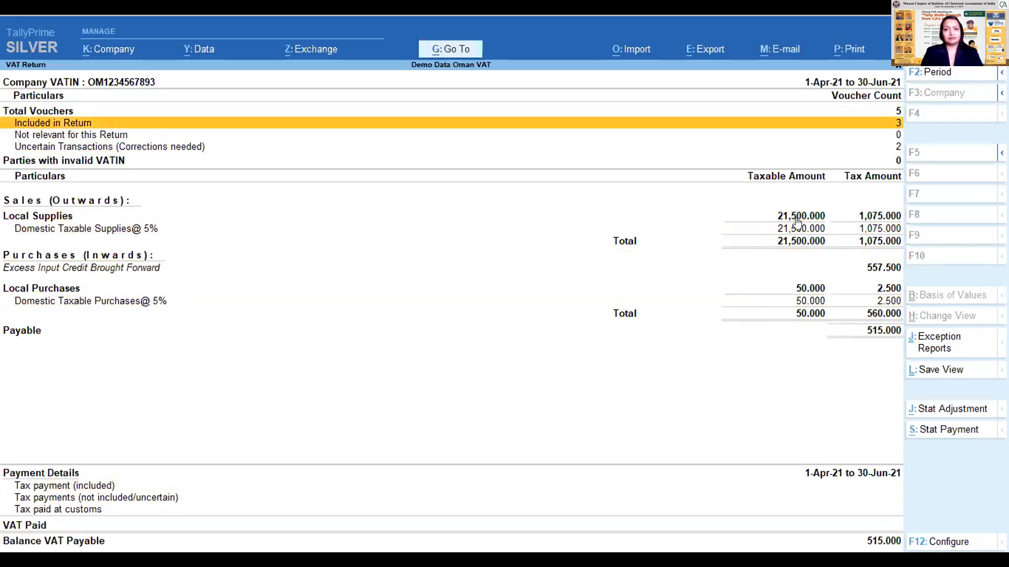
{"action": "key", "text": "Down"}
{"action": "key", "text": "Down"}
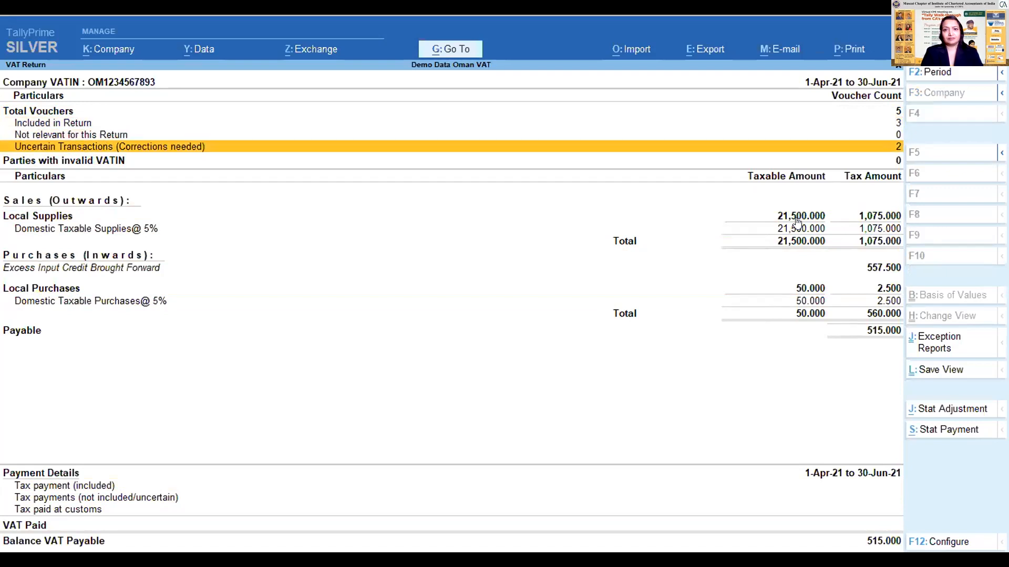
{"action": "key", "text": "Down"}
{"action": "key", "text": "Up"}
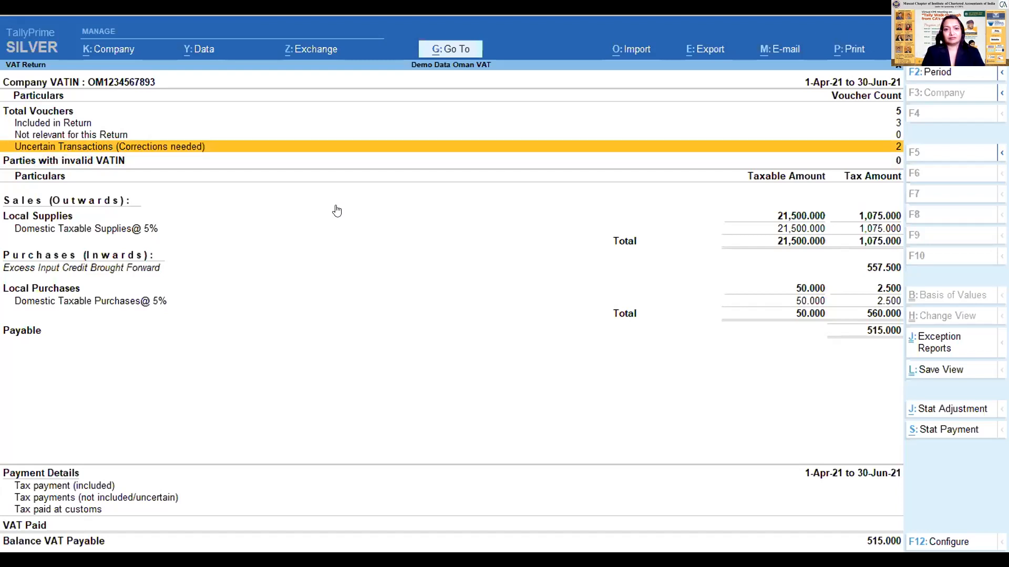
- Open the uncertain transactions and list the vouchers under the exception Mismatch due to tax amount modified in voucher
{"action": "key", "text": "Return"}
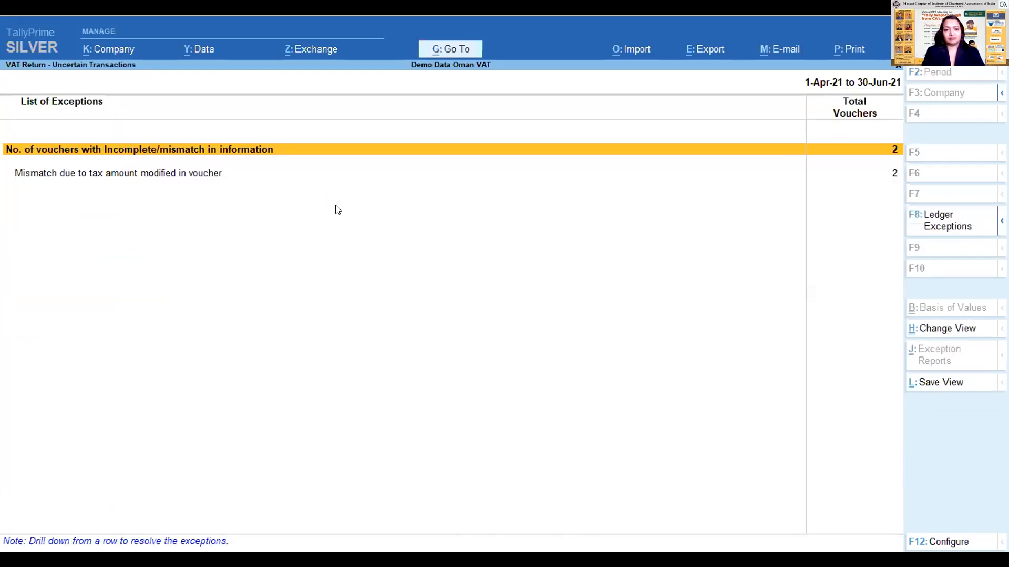
{"action": "key", "text": "Down"}
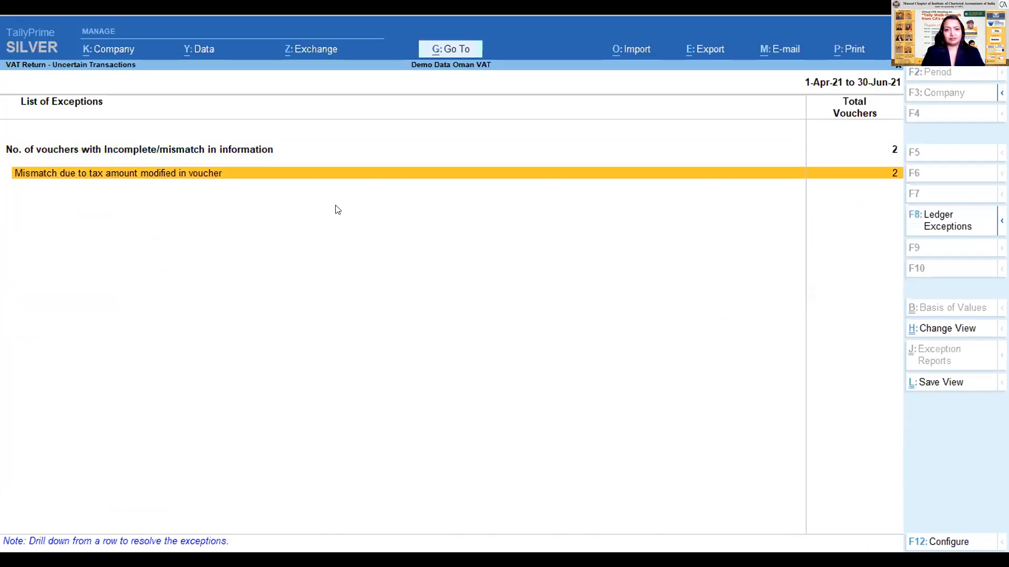
{"action": "key", "text": "Up"}
{"action": "key", "text": "Down"}
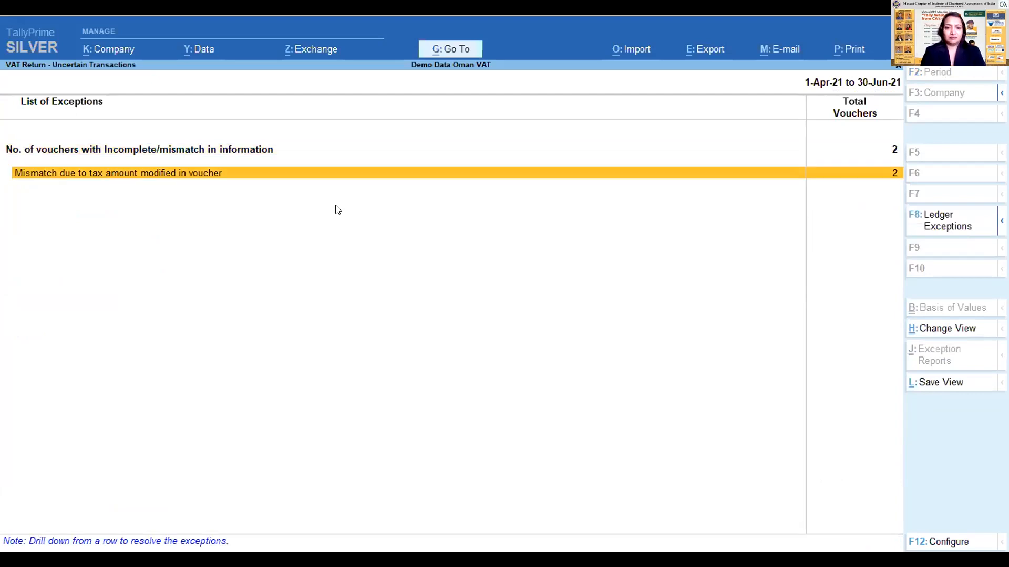
{"action": "key", "text": "Up"}
{"action": "key", "text": "Down"}
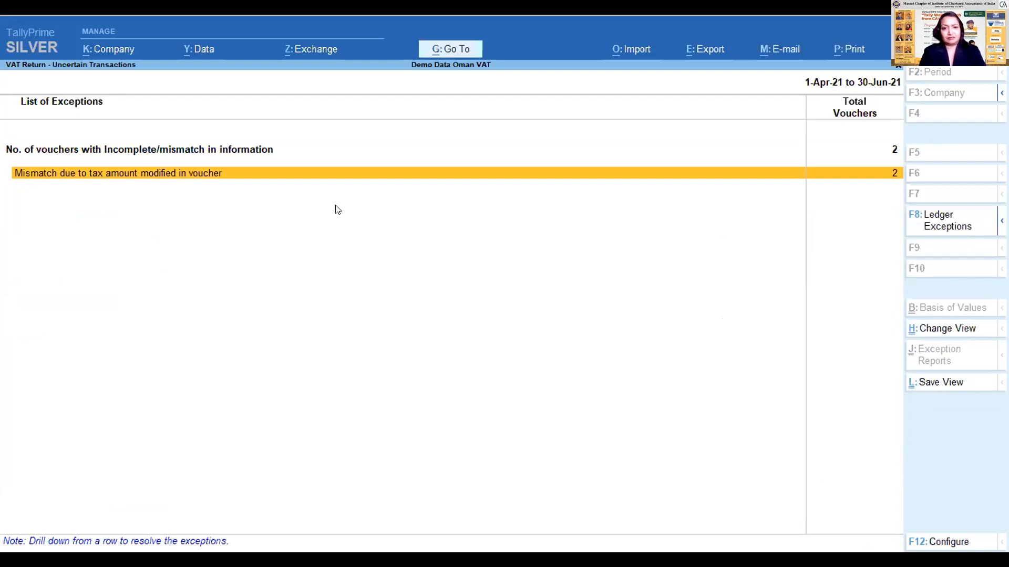
{"action": "key", "text": "Return"}
- Compare the tax amounts as per calculation and as per transaction for the XYZ Creditor purchase and ABC Debtor sales vouchers
{"action": "key", "text": "Down"}
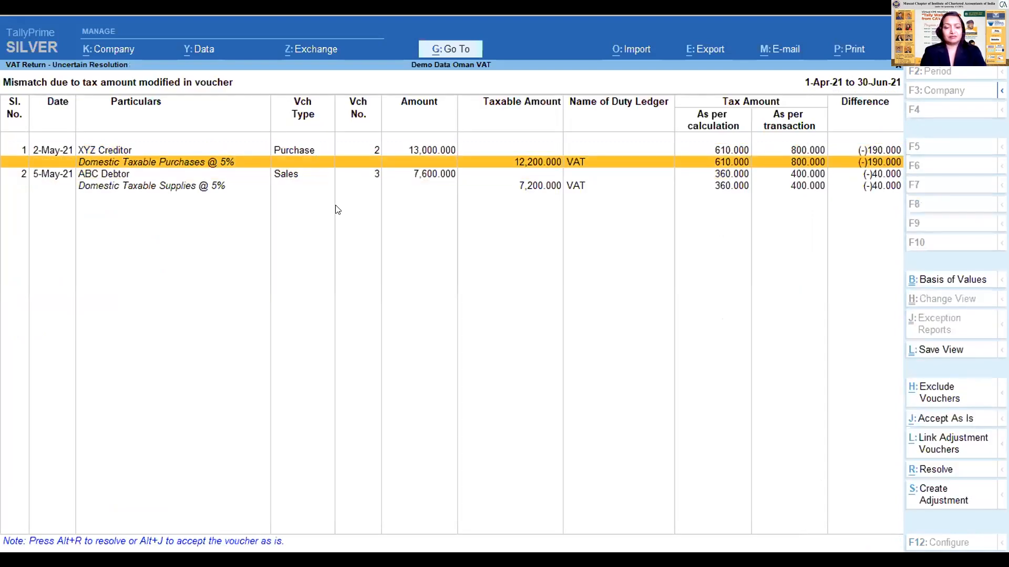
{"action": "key", "text": "Up"}
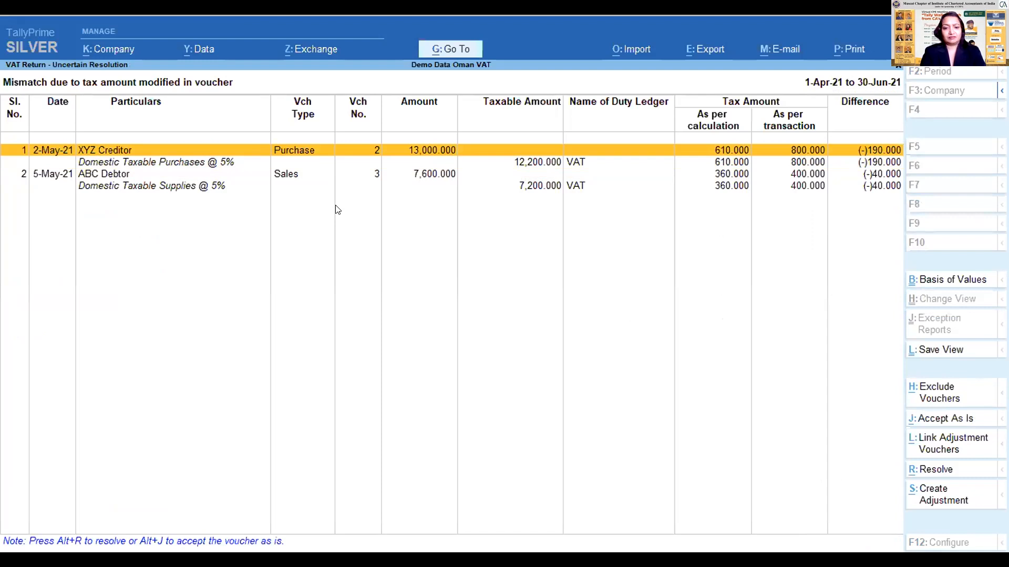
{"action": "key", "text": "Down"}
{"action": "key", "text": "Down"}
{"action": "key", "text": "Up"}
{"action": "key", "text": "Up"}
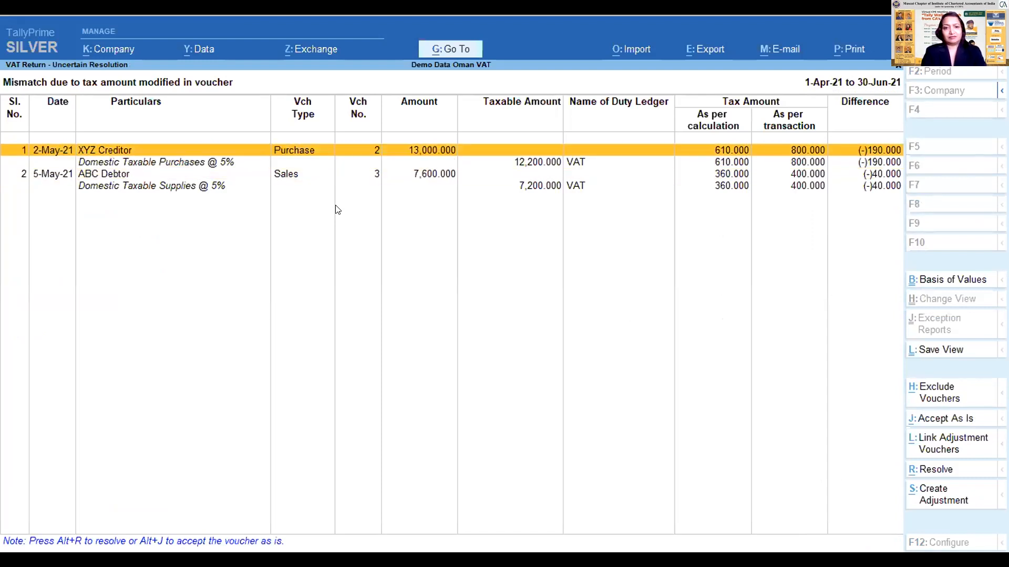
{"action": "key", "text": "Down"}
{"action": "key", "text": "Down"}
{"action": "key", "text": "Down"}
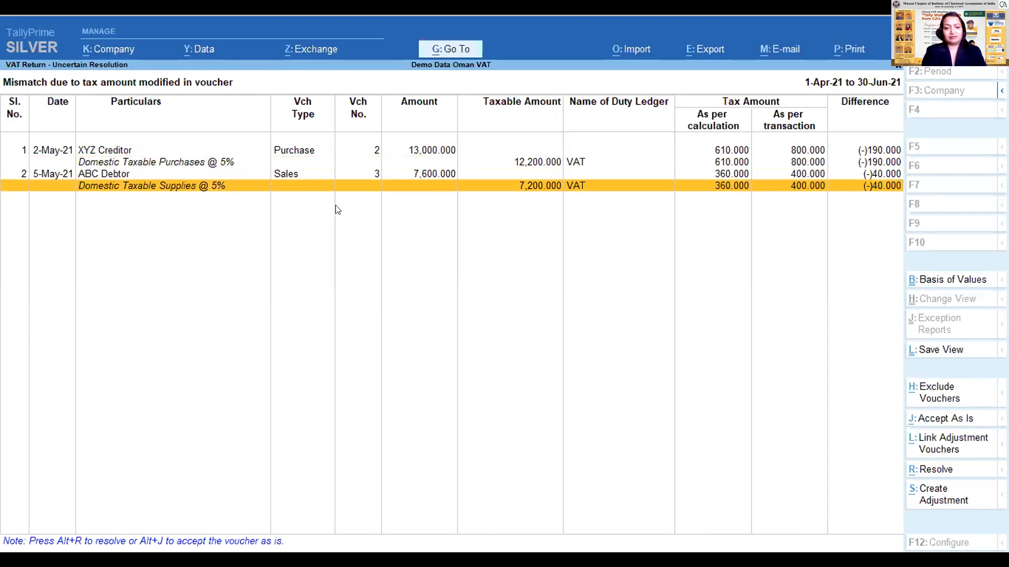
{"action": "key", "text": "Up"}
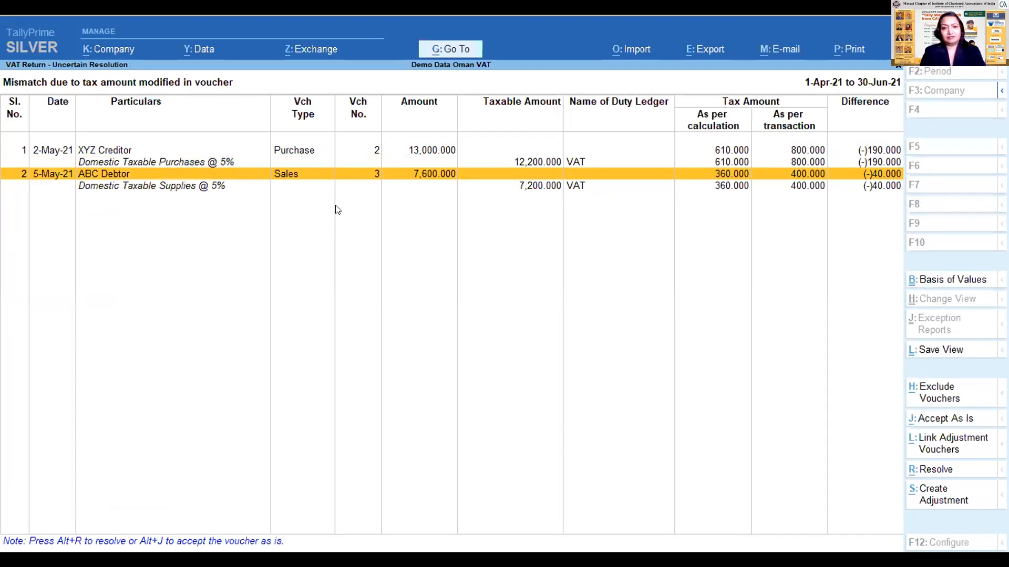
{"action": "key", "text": "Down"}
{"action": "key", "text": "Up"}
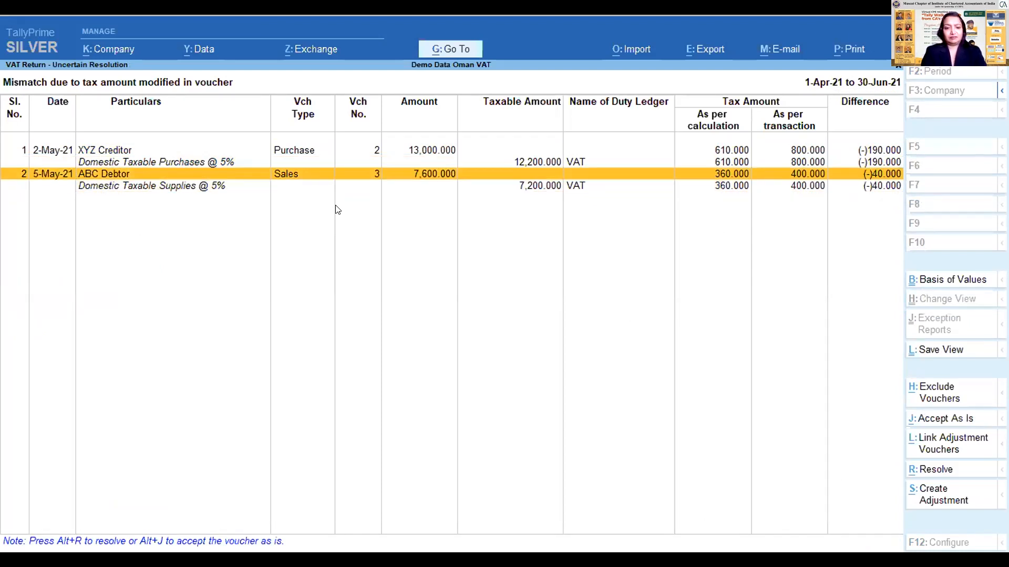
- Try to resolve the XYZ Creditor purchase voucher's tax mismatch, accepting it with the 800.000 transaction tax unedited
{"action": "key", "text": "Up"}
{"action": "key", "text": "Up"}
{"action": "key", "text": "space"}
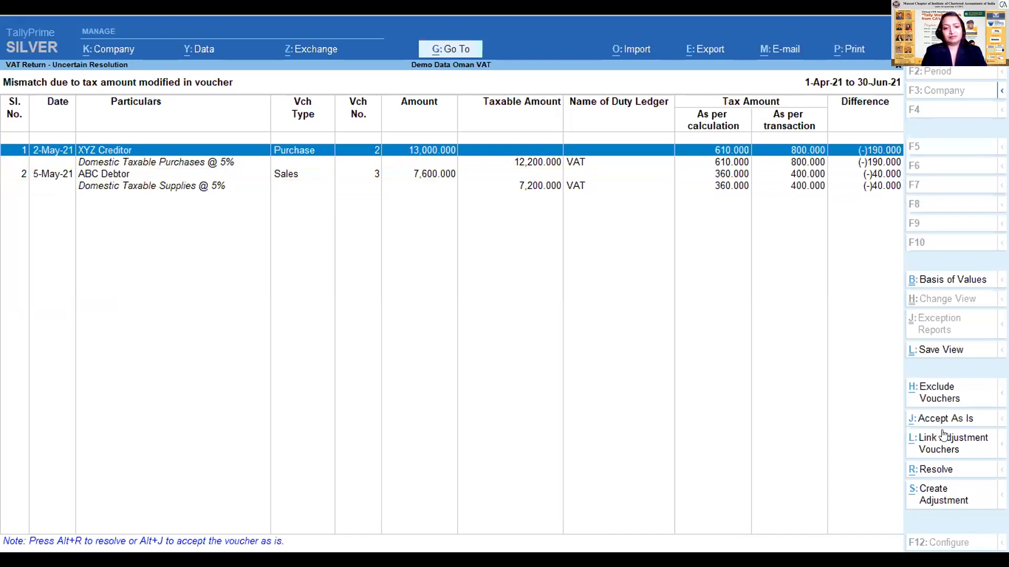
{"action": "left_click", "coordinate": [940, 471]}
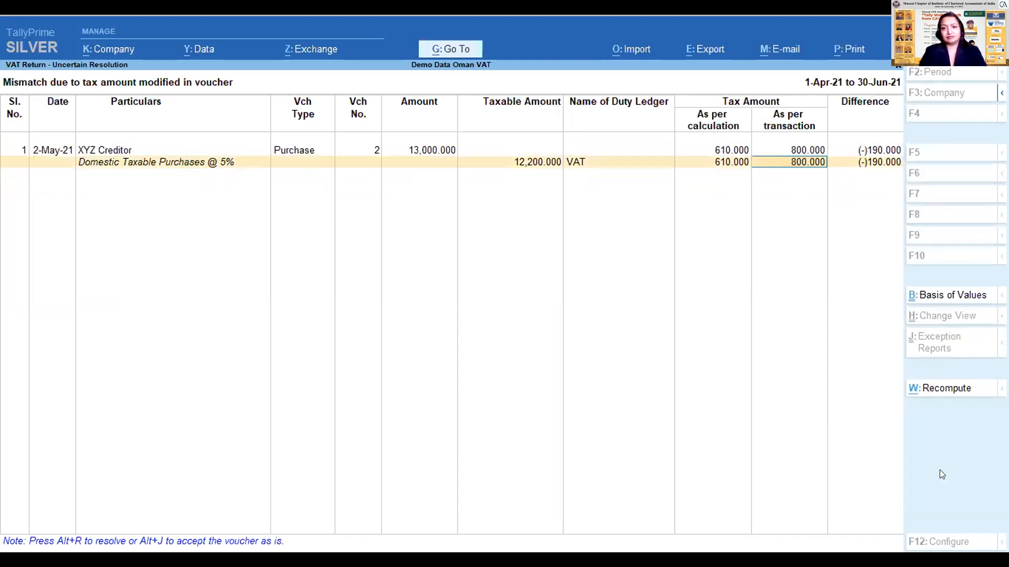
{"action": "key", "text": "Right"}
{"action": "key", "text": "Return"}
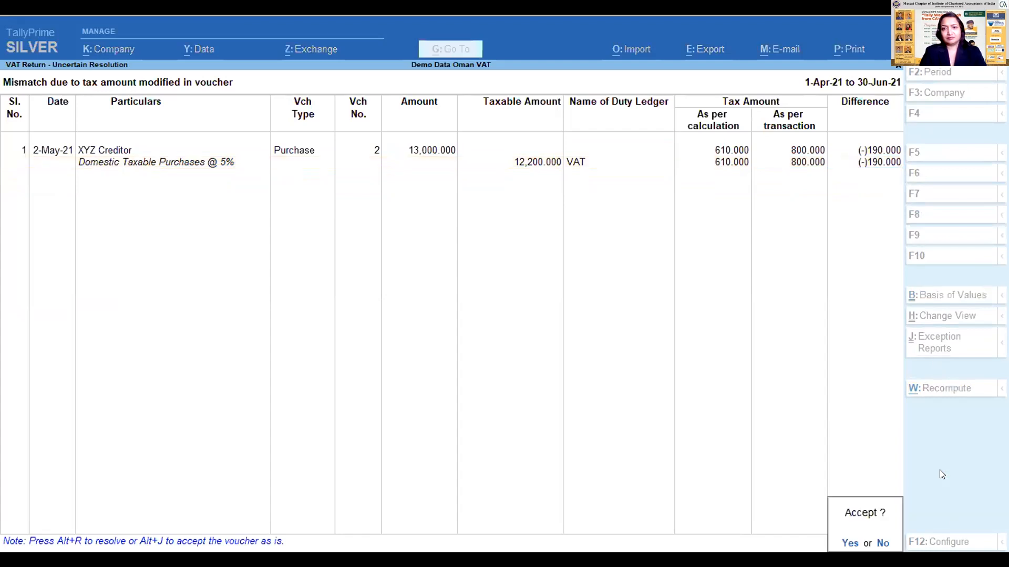
{"action": "key", "text": "Return"}
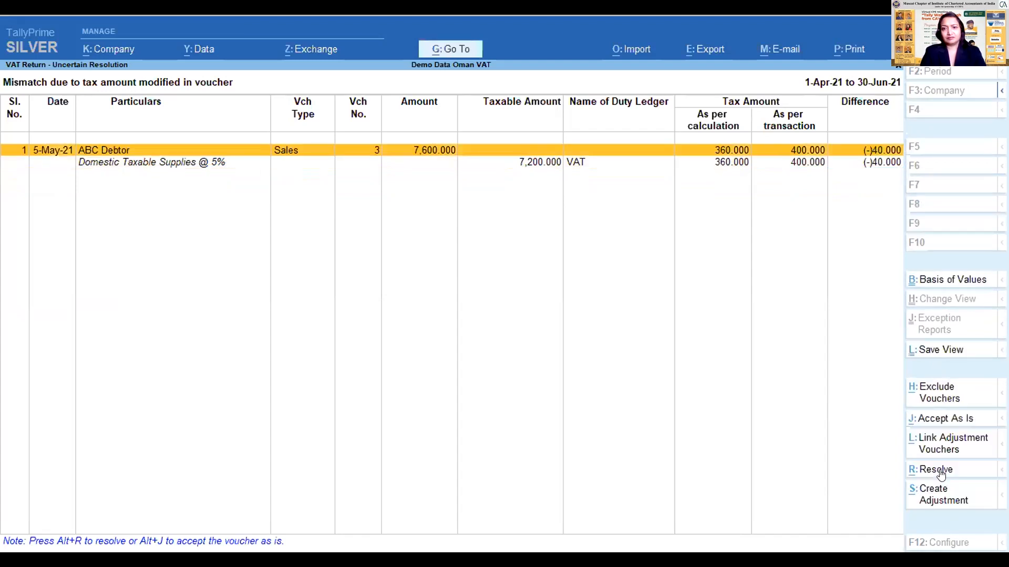
- Try to resolve the ABC Debtor sales voucher's tax mismatch, accepting it with the 400.000 transaction tax unedited
{"action": "key", "text": "space"}
{"action": "left_click", "coordinate": [940, 472]}
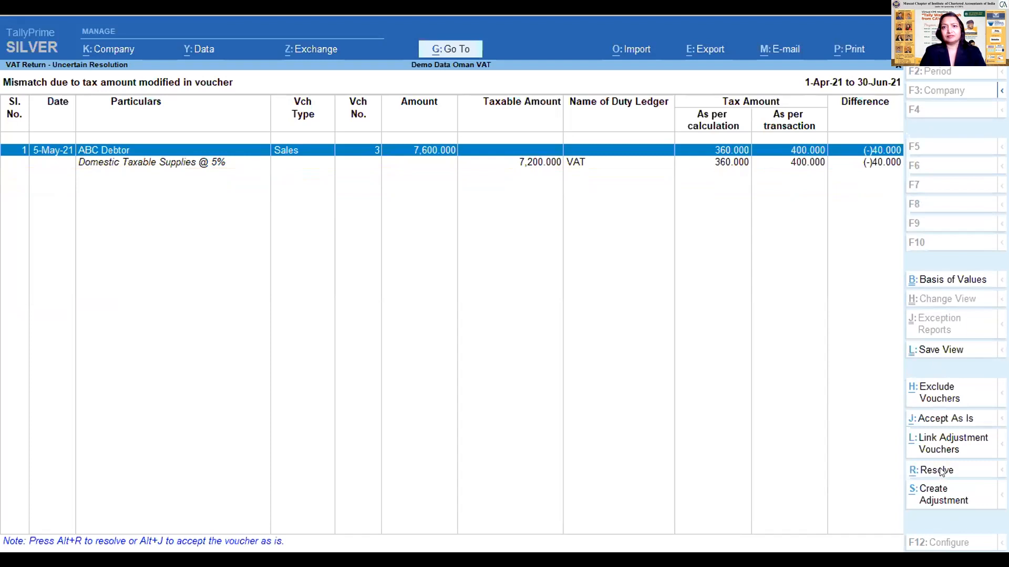
{"action": "key", "text": "Return"}
{"action": "key", "text": "Return"}
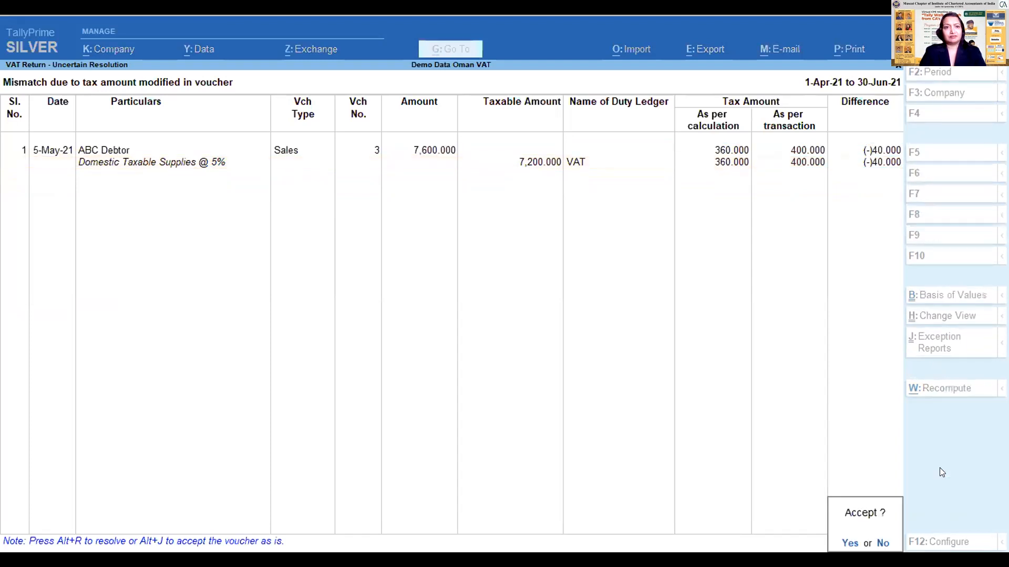
{"action": "key", "text": "Return"}
{"action": "key", "text": "Escape"}
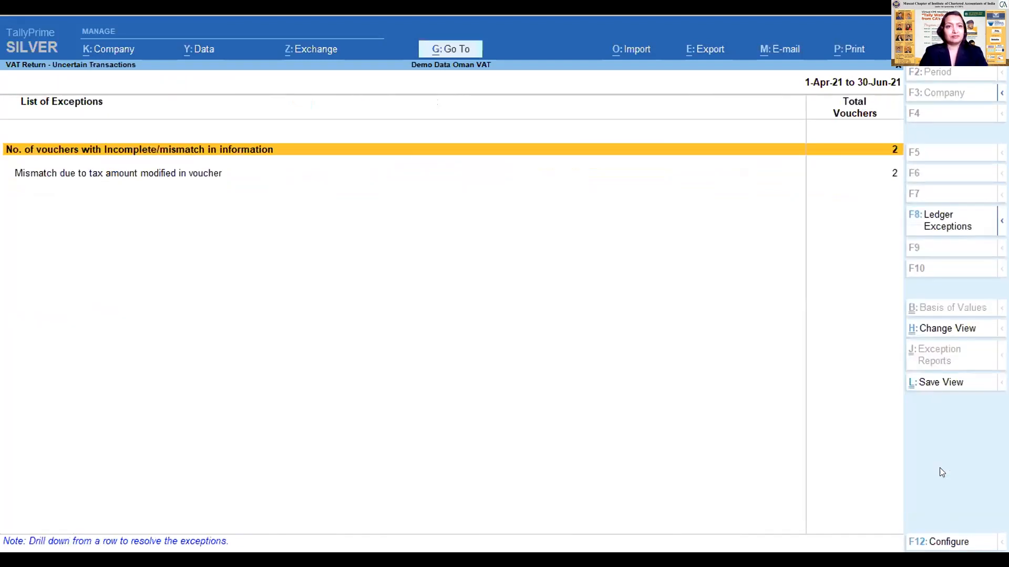
- Return to the VAT Return and open the uncertain vouchers listed with incomplete or mismatched information
{"action": "key", "text": "Down"}
{"action": "key", "text": "Escape"}
{"action": "key", "text": "Down"}
{"action": "key", "text": "Down"}
{"action": "key", "text": "Down"}
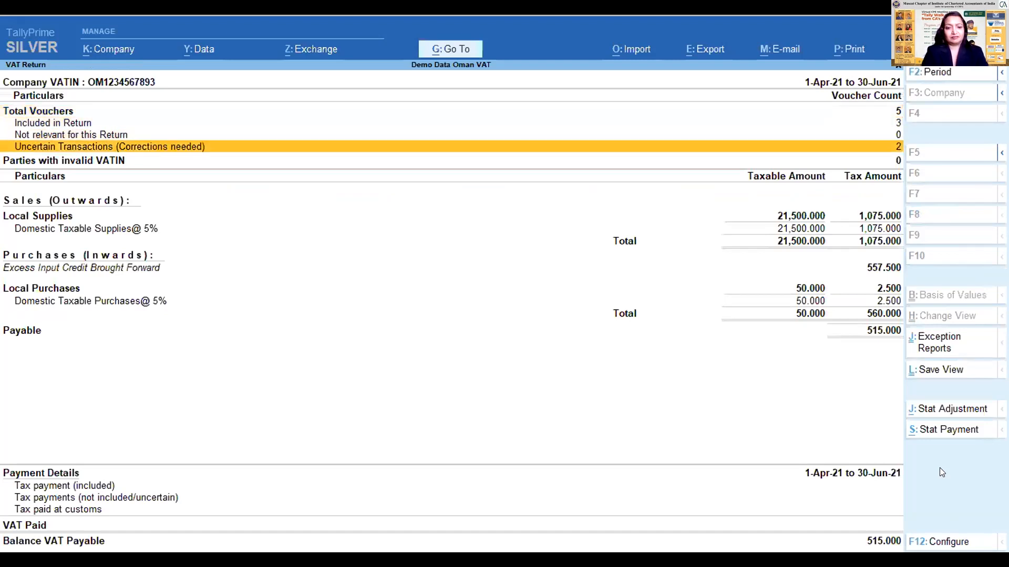
{"action": "key", "text": "Return"}
- Set the XYZ Creditor purchase voucher's tax amount as per transaction to 610 and accept the resolution
{"action": "key", "text": "Return"}
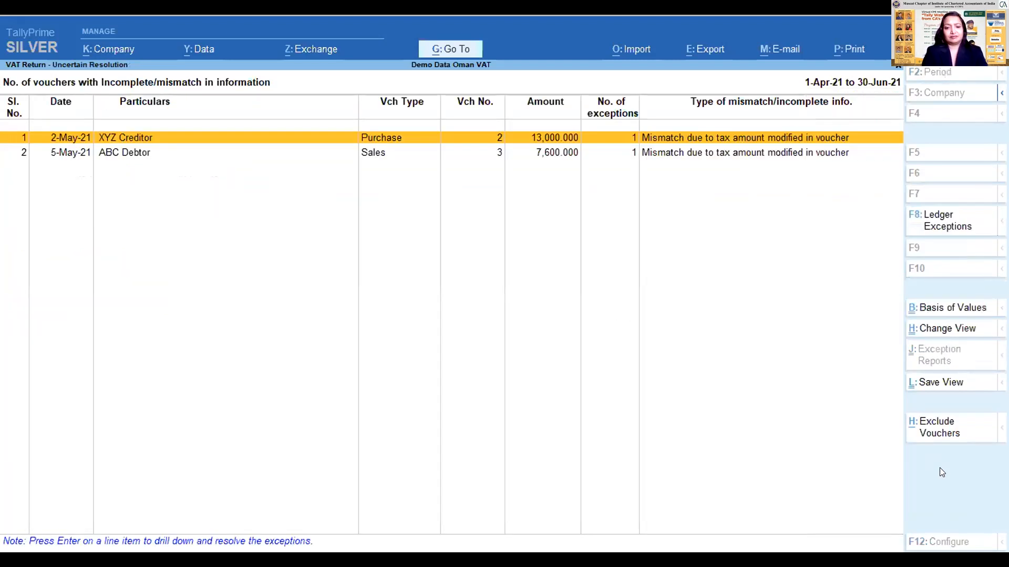
{"action": "key", "text": "Return"}
{"action": "type", "text": "610"}
- Set the ABC Debtor sales voucher's tax amount as per transaction to 360, accept it and return to the VAT Return
{"action": "key", "text": "Return"}
{"action": "key", "text": "Return"}
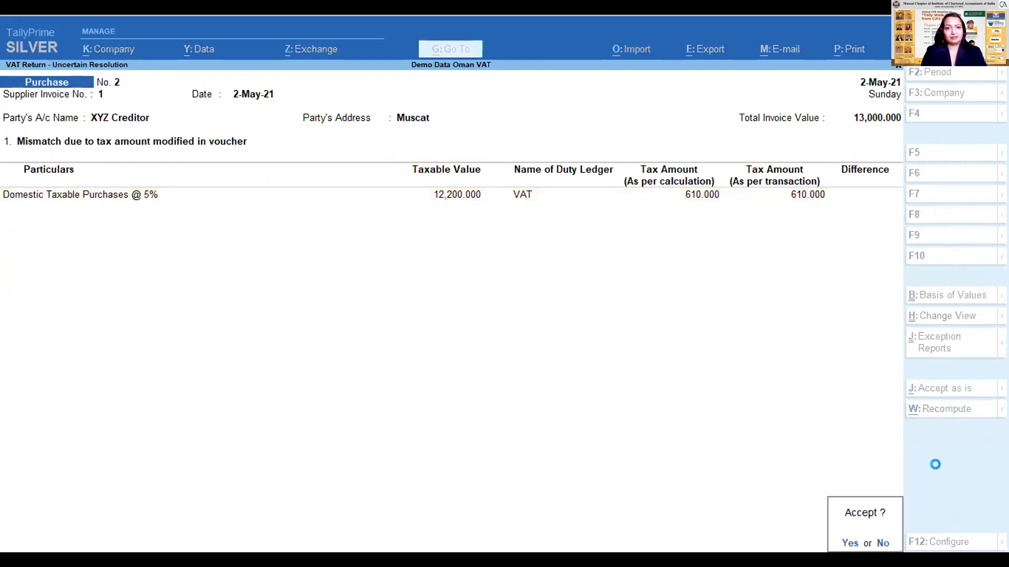
{"action": "key", "text": "y"}
{"action": "key", "text": "Return"}
{"action": "type", "text": "360"}
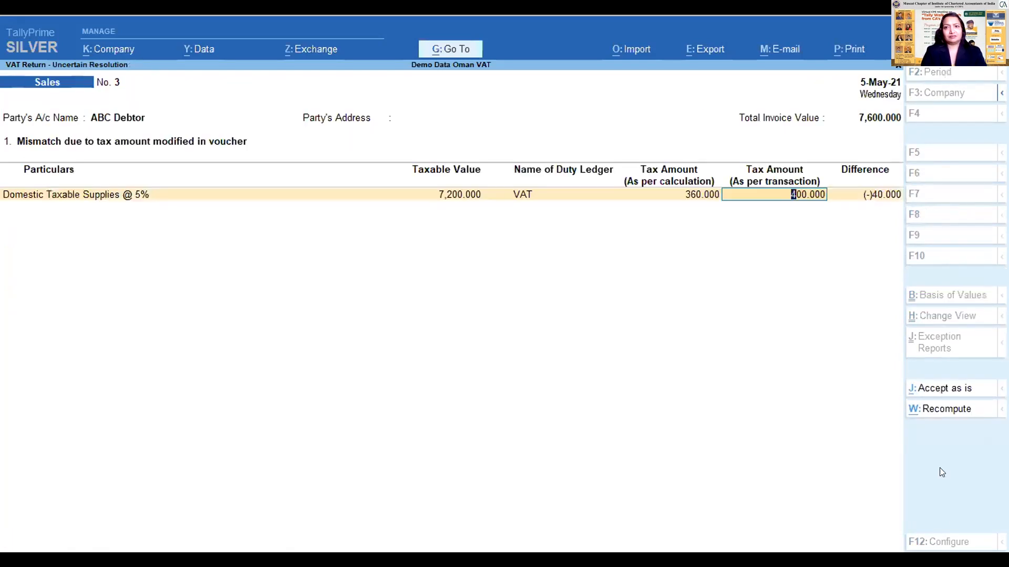
{"action": "key", "text": "Return"}
{"action": "key", "text": "Return"}
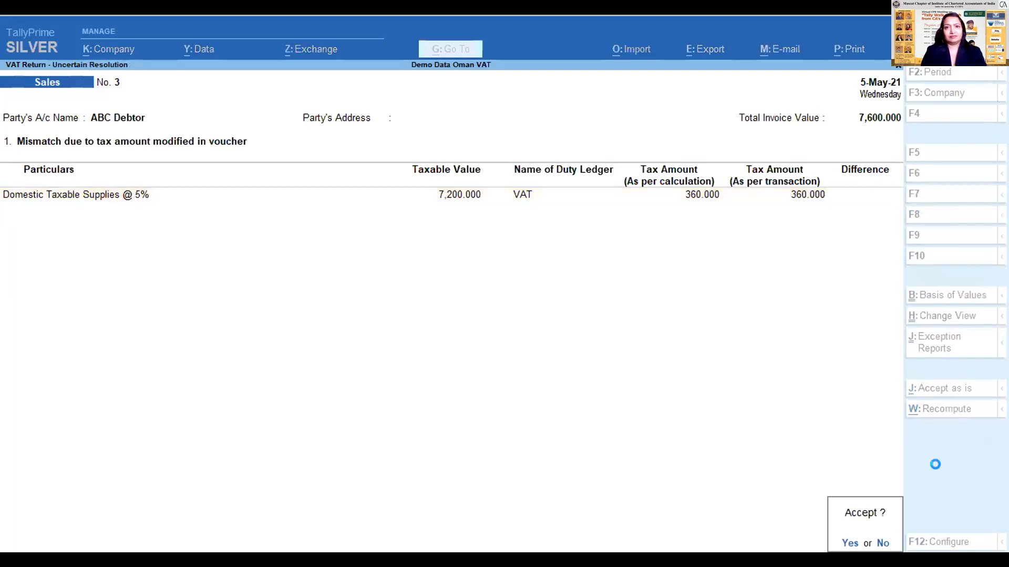
{"action": "key", "text": "y"}
{"action": "key", "text": "Escape"}
{"action": "key", "text": "Escape"}
- Review the sales and purchase voucher registers for the vouchers included in the return, and close them
{"action": "key", "text": "Down"}
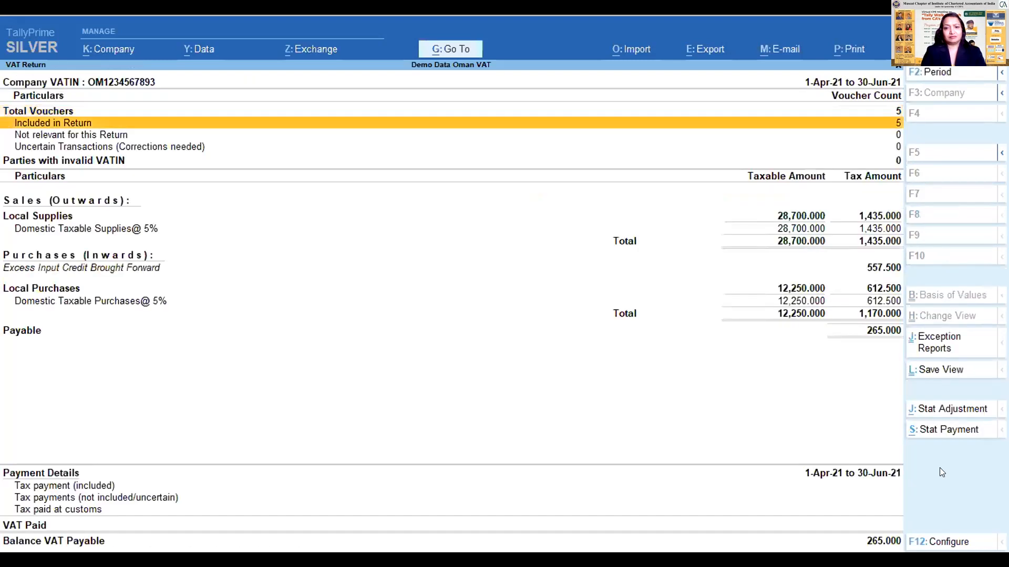
{"action": "key", "text": "Return"}
{"action": "key", "text": "Down"}
{"action": "key", "text": "Up"}
{"action": "key", "text": "Return"}
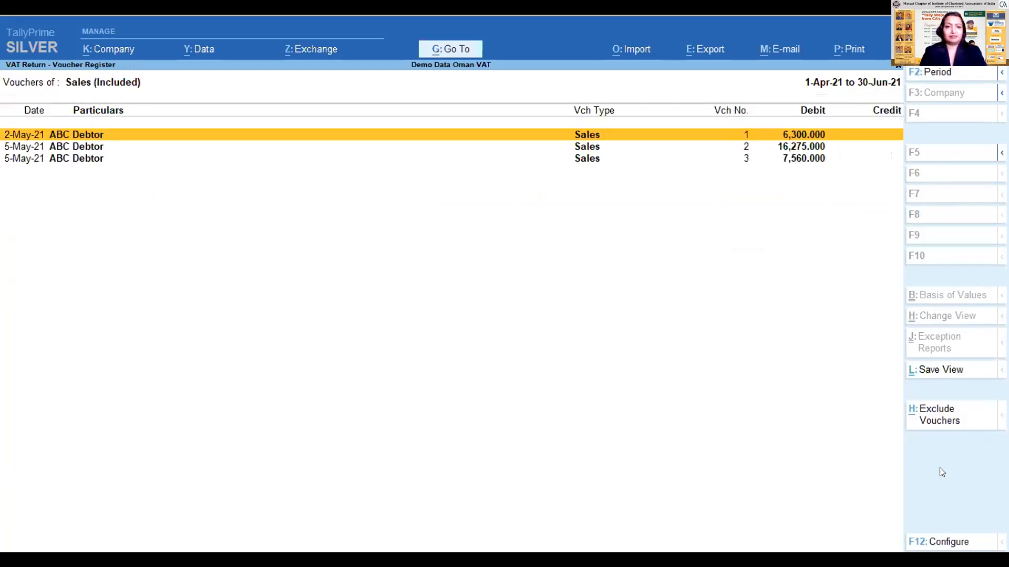
{"action": "key", "text": "Down"}
{"action": "key", "text": "Escape"}
{"action": "key", "text": "Down"}
{"action": "key", "text": "Return"}
{"action": "key", "text": "Escape"}
{"action": "key", "text": "Up"}
{"action": "key", "text": "Return"}
{"action": "key", "text": "Escape"}
{"action": "key", "text": "Escape"}
- Go through the VAT Return's sales, purchases and payment details down to VAT Paid
{"action": "key", "text": "Down"}
{"action": "key", "text": "Down"}
{"action": "key", "text": "Down"}
{"action": "key", "text": "Down"}
{"action": "key", "text": "Down"}
{"action": "key", "text": "Down"}
{"action": "key", "text": "Down"}
{"action": "key", "text": "Down"}
{"action": "key", "text": "Down"}
{"action": "key", "text": "Down"}
{"action": "key", "text": "Down"}
{"action": "key", "text": "Down"}
{"action": "key", "text": "Down"}
{"action": "key", "text": "Down"}
{"action": "key", "text": "Down"}
{"action": "key", "text": "Up"}
{"action": "key", "text": "Up"}
{"action": "key", "text": "Up"}
{"action": "key", "text": "Up"}
{"action": "key", "text": "Up"}
{"action": "key", "text": "Up"}
{"action": "key", "text": "Up"}
{"action": "key", "text": "Up"}
{"action": "key", "text": "Up"}
{"action": "key", "text": "Down"}
{"action": "key", "text": "Down"}
{"action": "key", "text": "Down"}
{"action": "key", "text": "Down"}
{"action": "key", "text": "Down"}
{"action": "key", "text": "Down"}
{"action": "key", "text": "Down"}
{"action": "key", "text": "Down"}
{"action": "key", "text": "Down"}
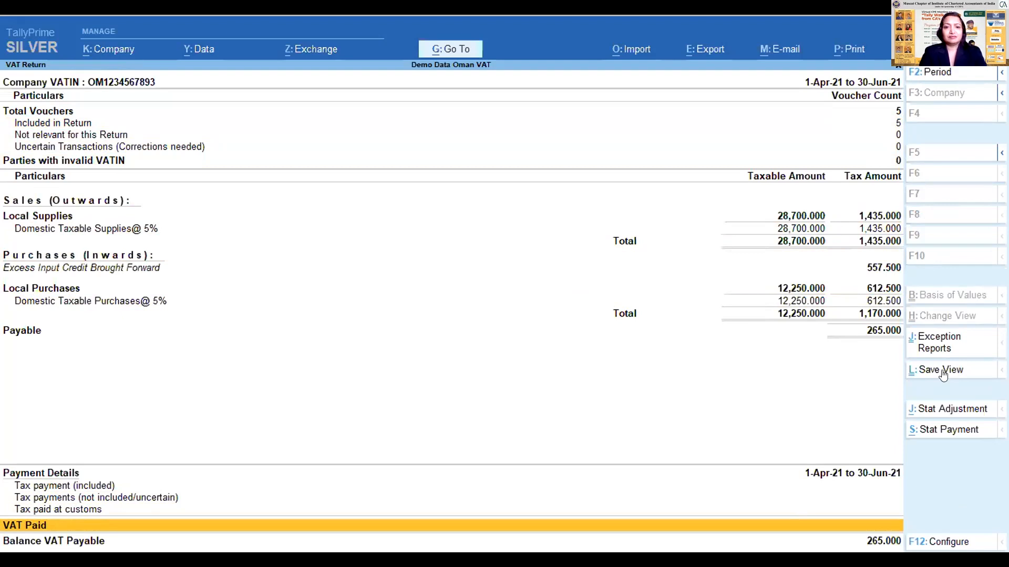
- Open a statutory adjustment from the VAT Return, view the available natures of adjustment, and discard the journal voucher
{"action": "left_click", "coordinate": [113, 510]}
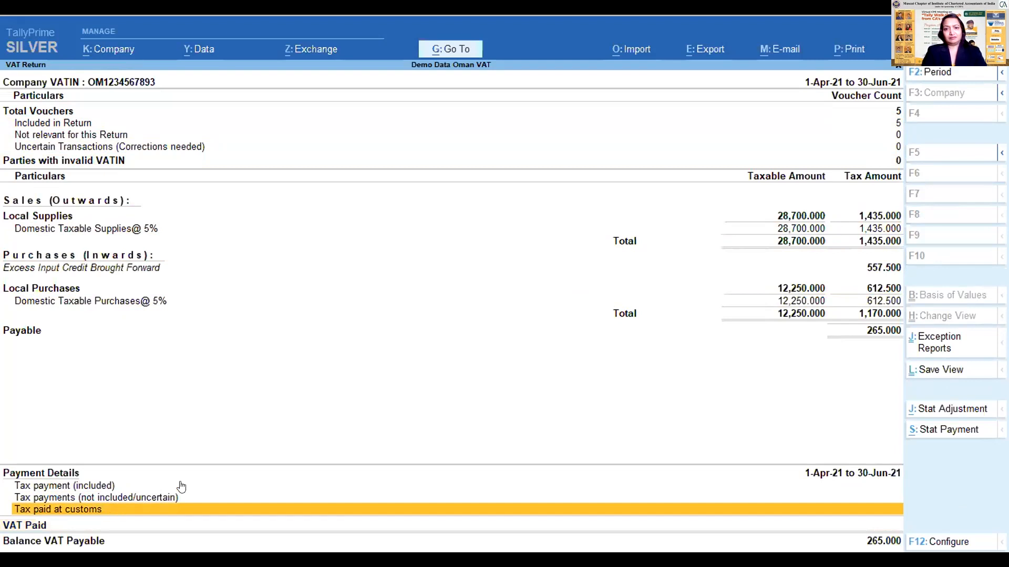
{"action": "left_click", "coordinate": [968, 407]}
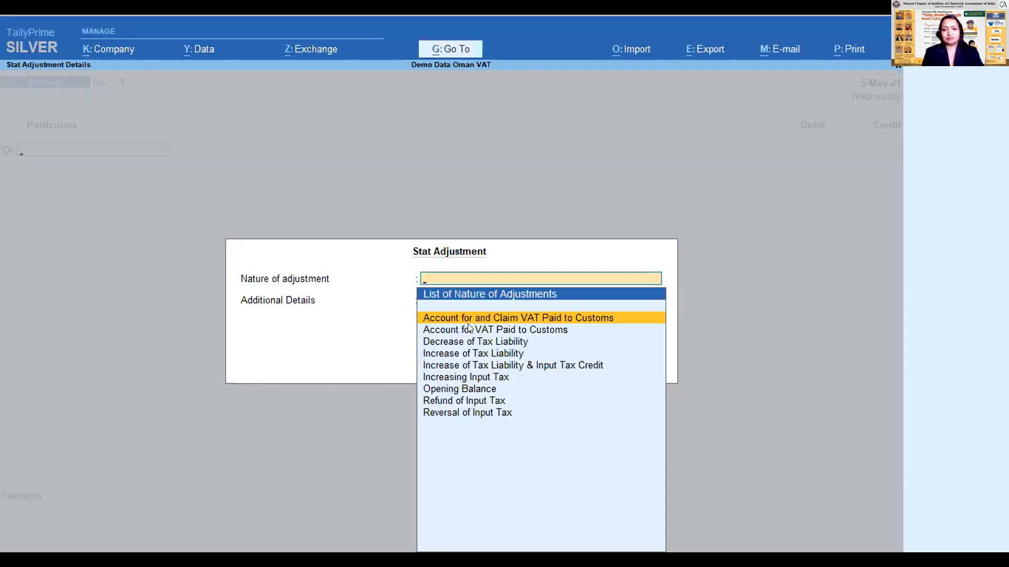
{"action": "key", "text": "Escape"}
{"action": "key", "text": "Escape"}
{"action": "key", "text": "y"}
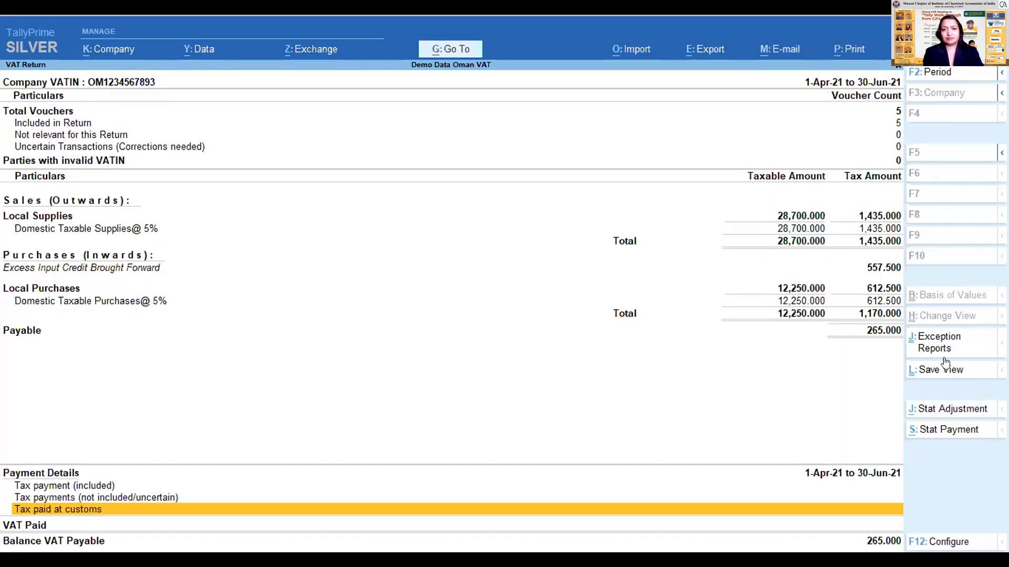
- Open a statutory payment for 1-Apr-21 to 30-Jun-21 as Regular VAT Payment, view the autofilled voucher, and discard it
{"action": "left_click", "coordinate": [942, 428]}
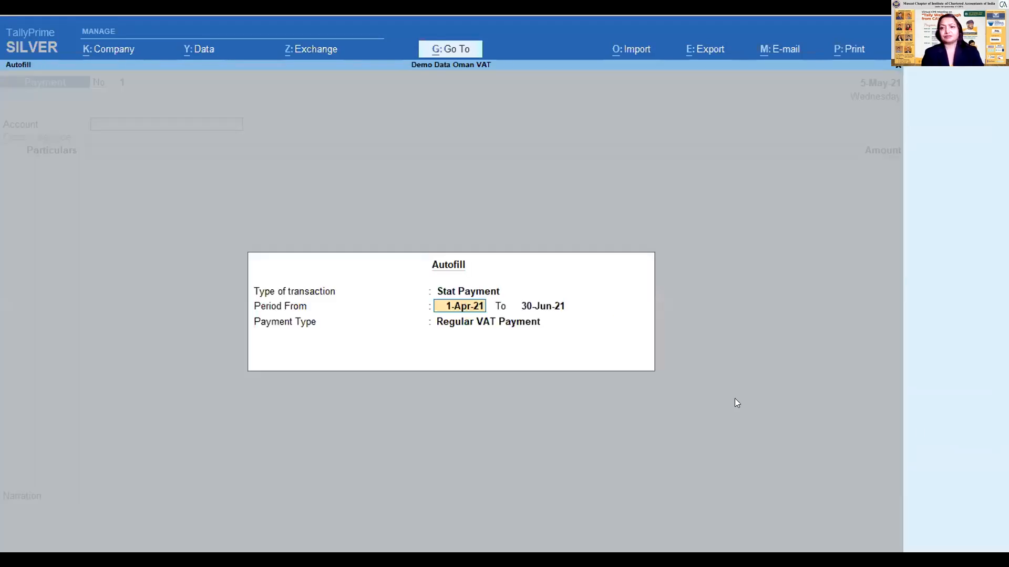
{"action": "key", "text": "Return"}
{"action": "key", "text": "Return"}
{"action": "key", "text": "Return"}
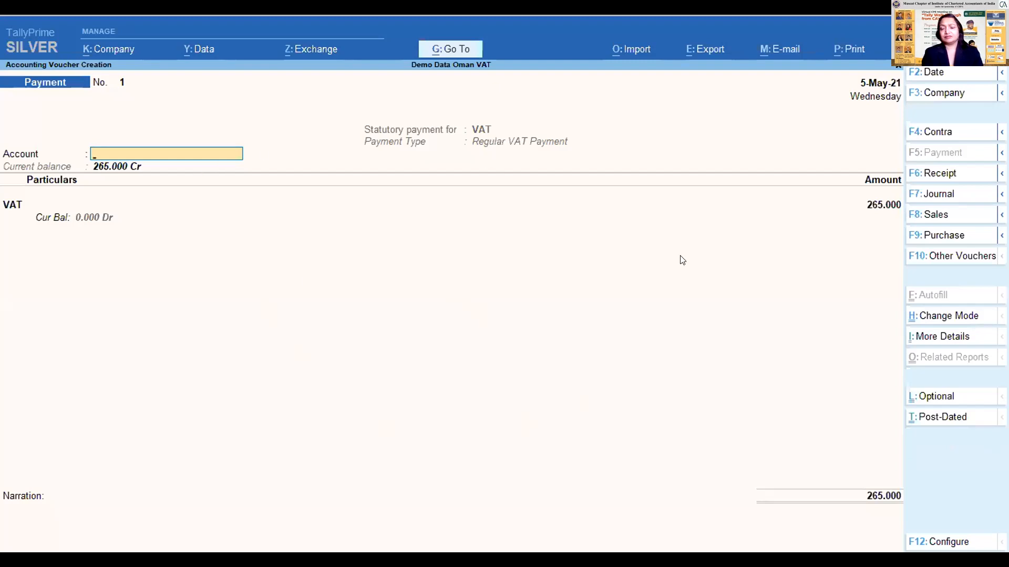
{"action": "key", "text": "Escape"}
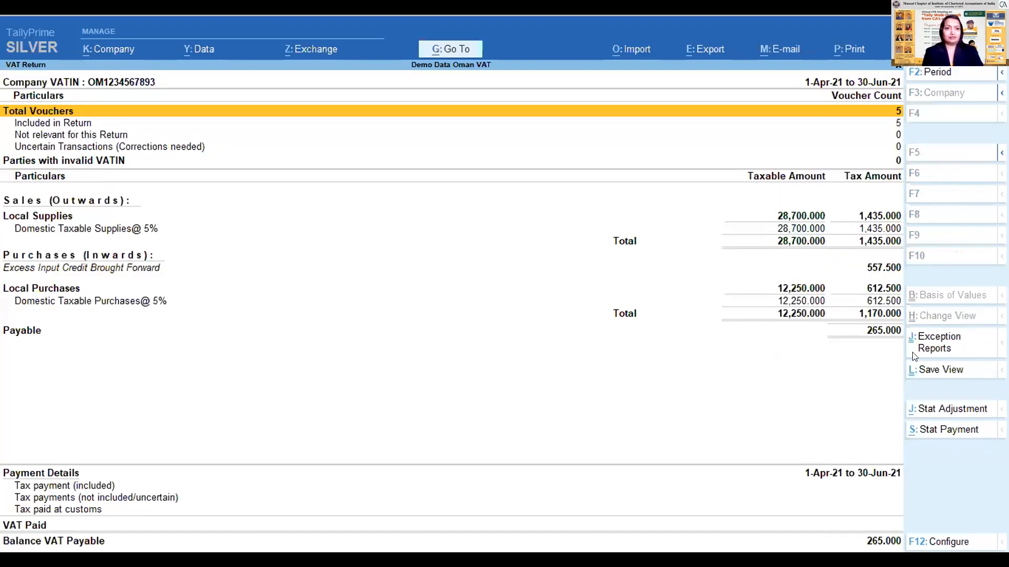
- Open a statutory payment again, compare VAT paid to Customs for Imports or Intra GCC Purchase with Regular VAT Payment, and discard the voucher
{"action": "left_click", "coordinate": [928, 431]}
{"action": "key", "text": "Return"}
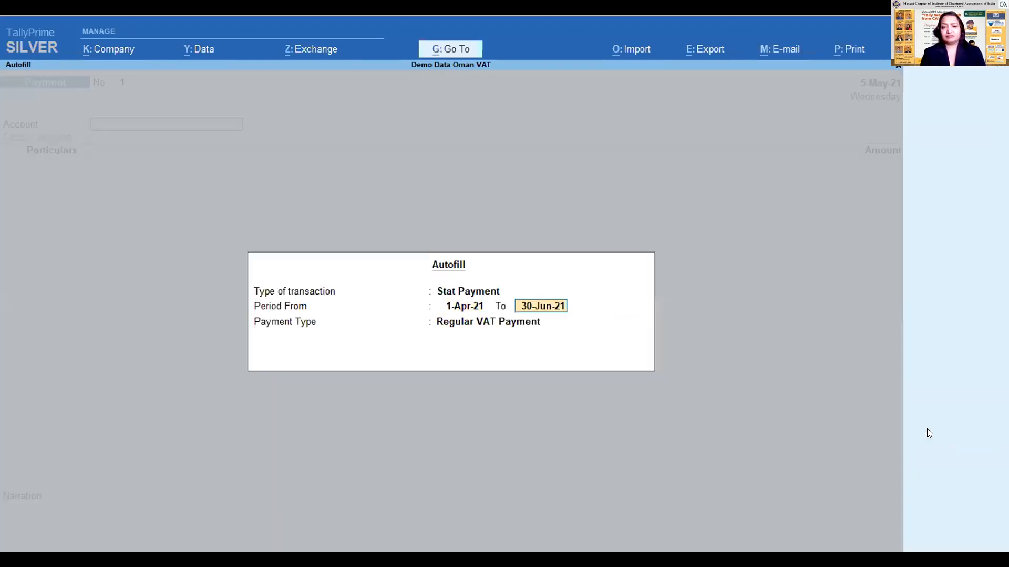
{"action": "key", "text": "Return"}
{"action": "key", "text": "Down"}
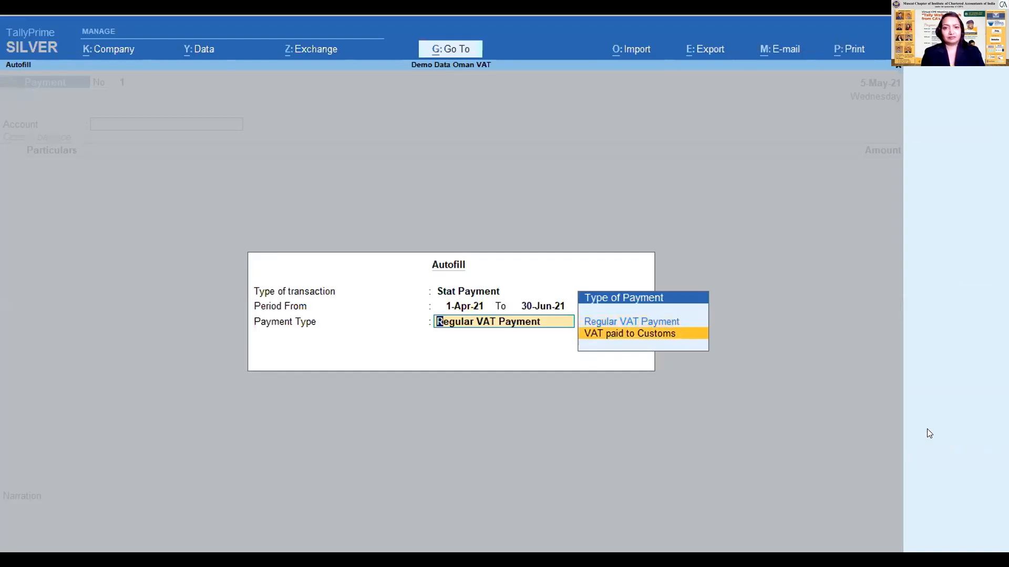
{"action": "key", "text": "Return"}
{"action": "key", "text": "Down"}
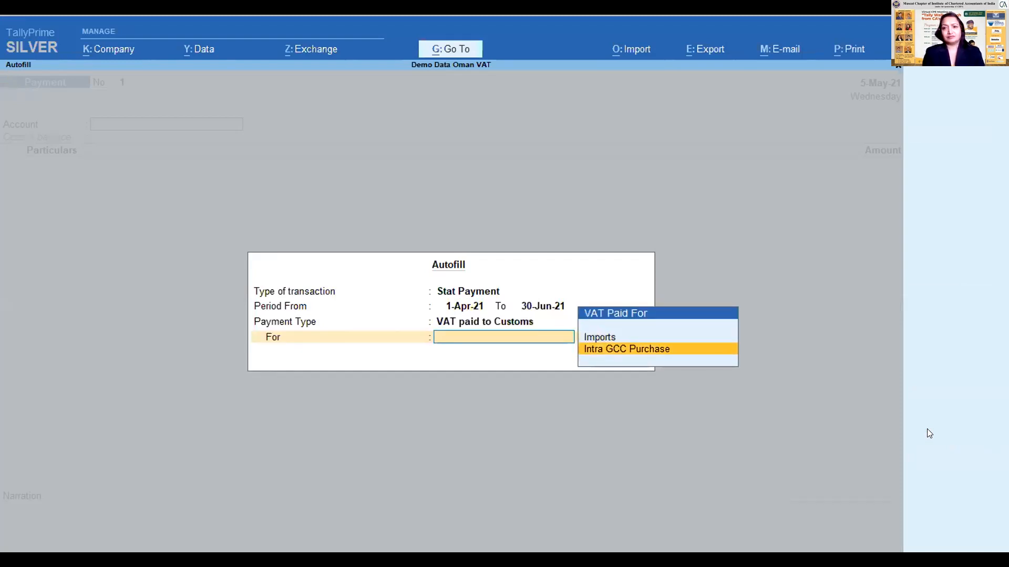
{"action": "key", "text": "BackSpace"}
{"action": "key", "text": "Up"}
{"action": "key", "text": "Down"}
{"action": "key", "text": "Up"}
{"action": "key", "text": "Return"}
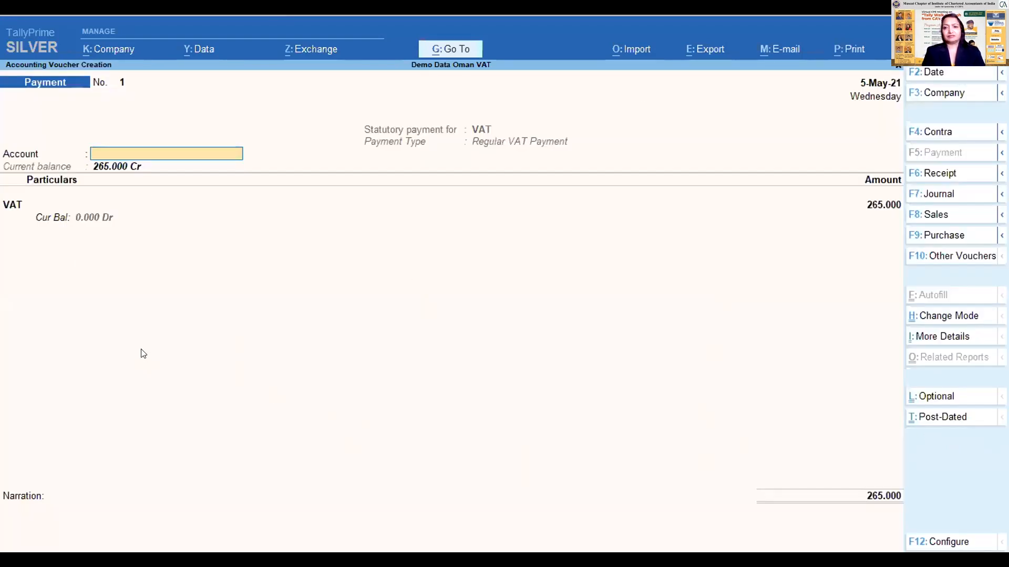
{"action": "key", "text": "Escape"}
{"action": "key", "text": "y"}
- Reopen the VAT Return from the VAT Reports and extend its period from 1-4-2021 to June 2021
{"action": "key", "text": "Escape"}
{"action": "key", "text": "Down"}
{"action": "key", "text": "Up"}
{"action": "key", "text": "Up"}
{"action": "key", "text": "Down"}
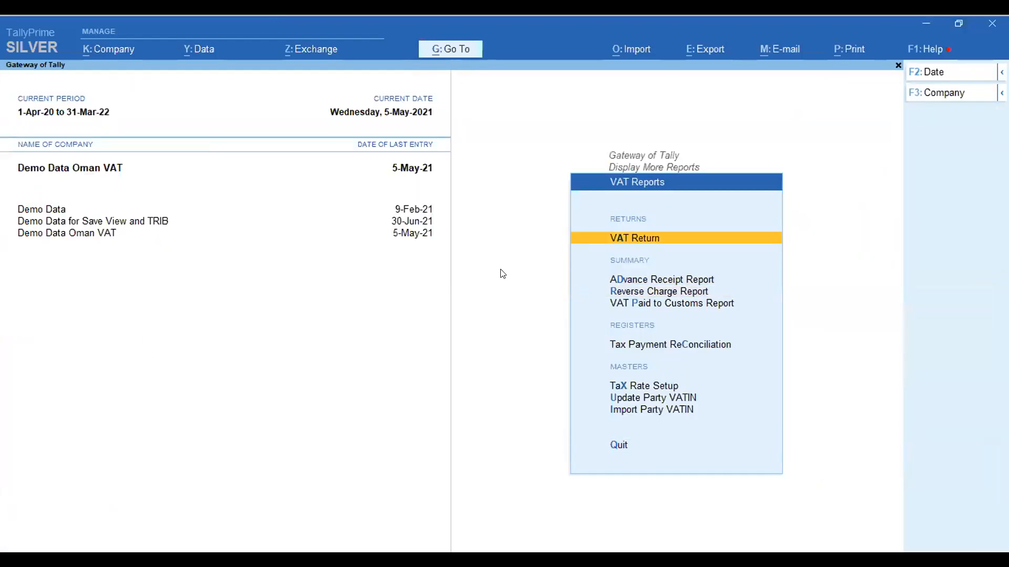
{"action": "key", "text": "Return"}
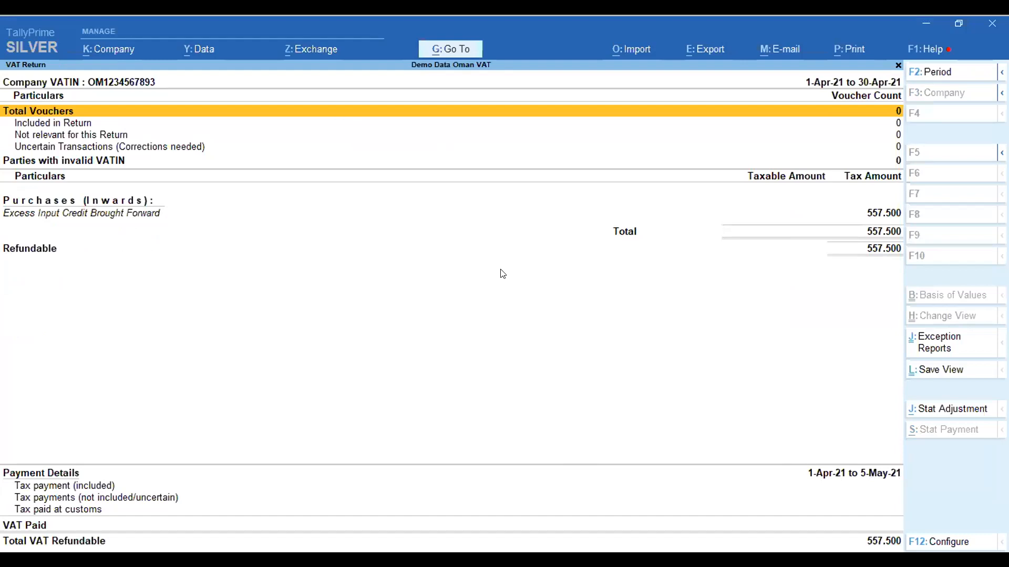
{"action": "key", "text": "alt+F2"}
{"action": "key", "text": "Return"}
{"action": "type", "text": "june21"}
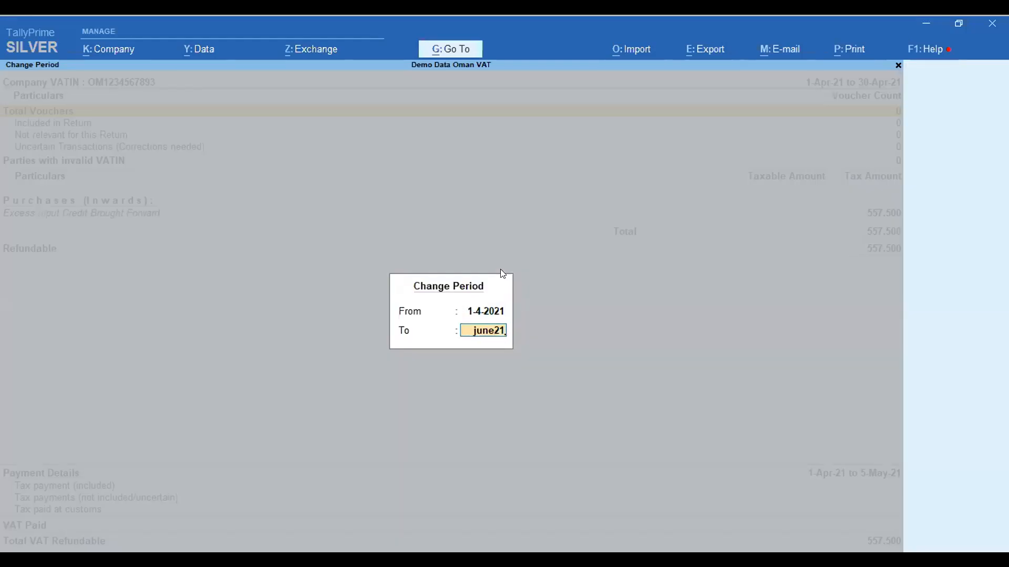
{"action": "key", "text": "Return"}
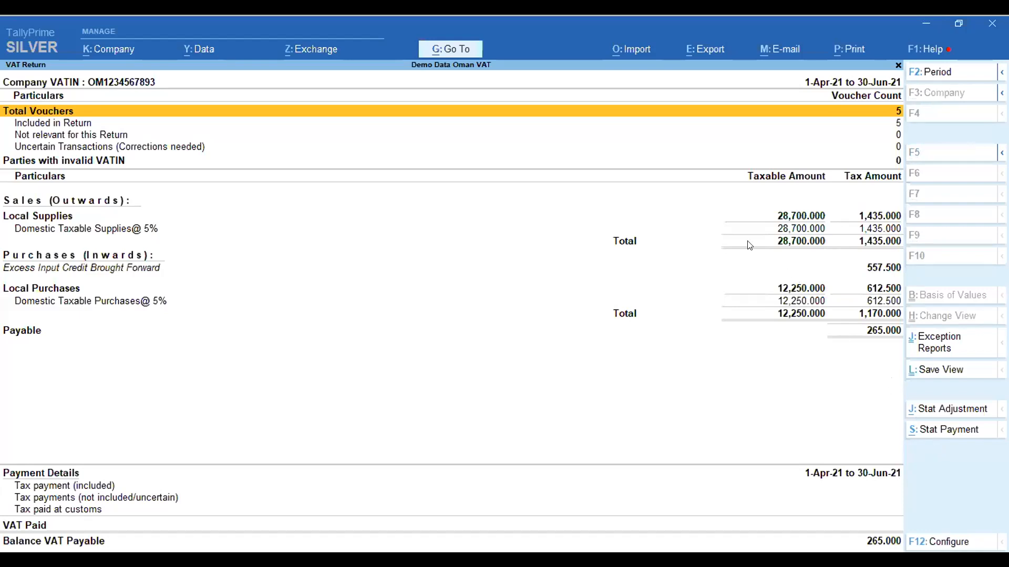
- Go down the VAT Return to VAT Paid, view the export options for the report, and close them
{"action": "key", "text": "Down"}
{"action": "key", "text": "Down"}
{"action": "key", "text": "Down"}
{"action": "key", "text": "Down"}
{"action": "key", "text": "Down"}
{"action": "key", "text": "Down"}
{"action": "key", "text": "Down"}
{"action": "key", "text": "Down"}
{"action": "key", "text": "Down"}
{"action": "key", "text": "Down"}
{"action": "key", "text": "Down"}
{"action": "key", "text": "Down"}
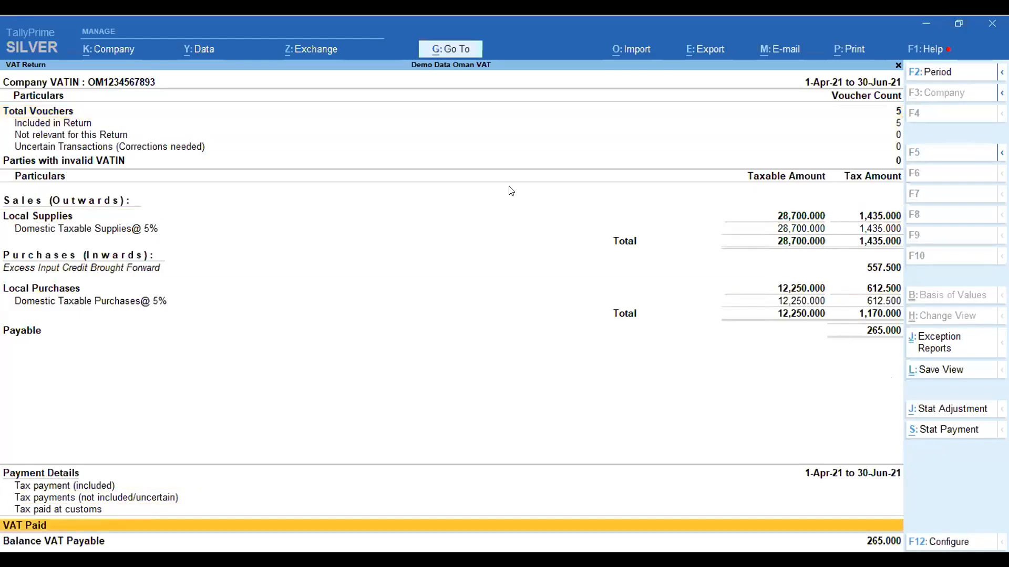
{"action": "left_click", "coordinate": [698, 50]}
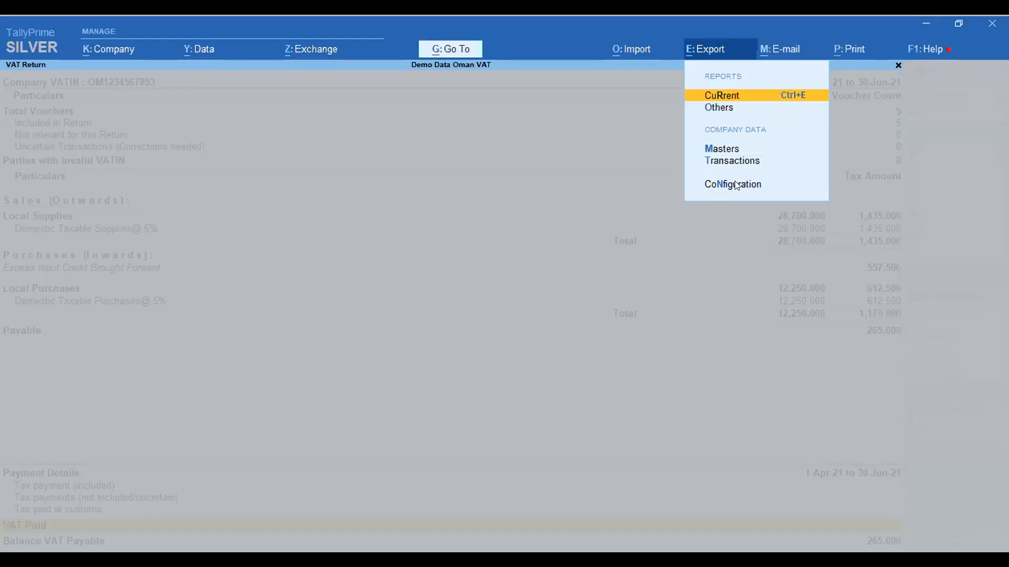
{"action": "left_click", "coordinate": [729, 256]}
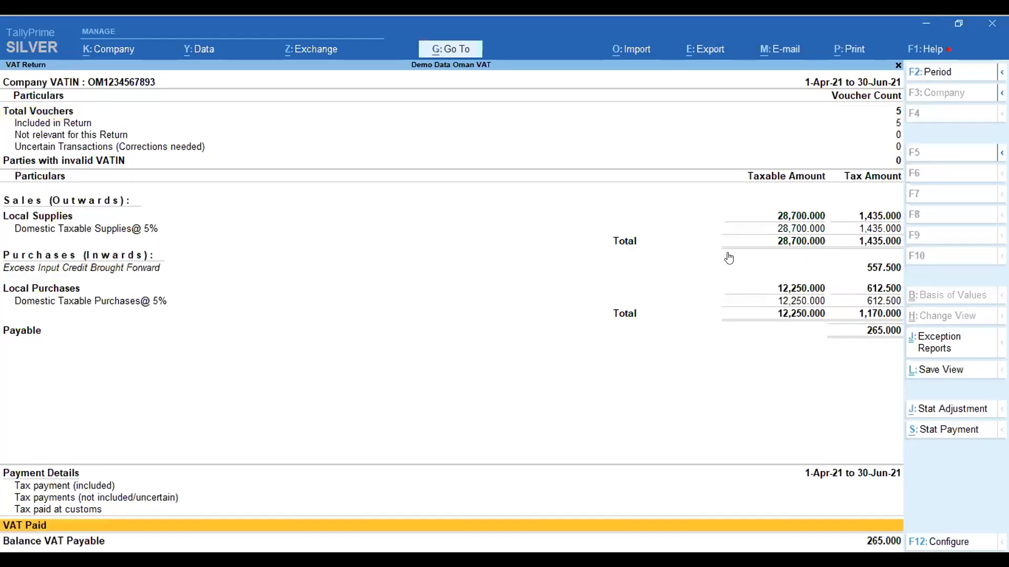
- View the sales and purchase voucher breakdown under Included in Return, and return to the VAT Reports
{"action": "key", "text": "Up"}
{"action": "key", "text": "Up"}
{"action": "key", "text": "Up"}
{"action": "key", "text": "Up"}
{"action": "key", "text": "Up"}
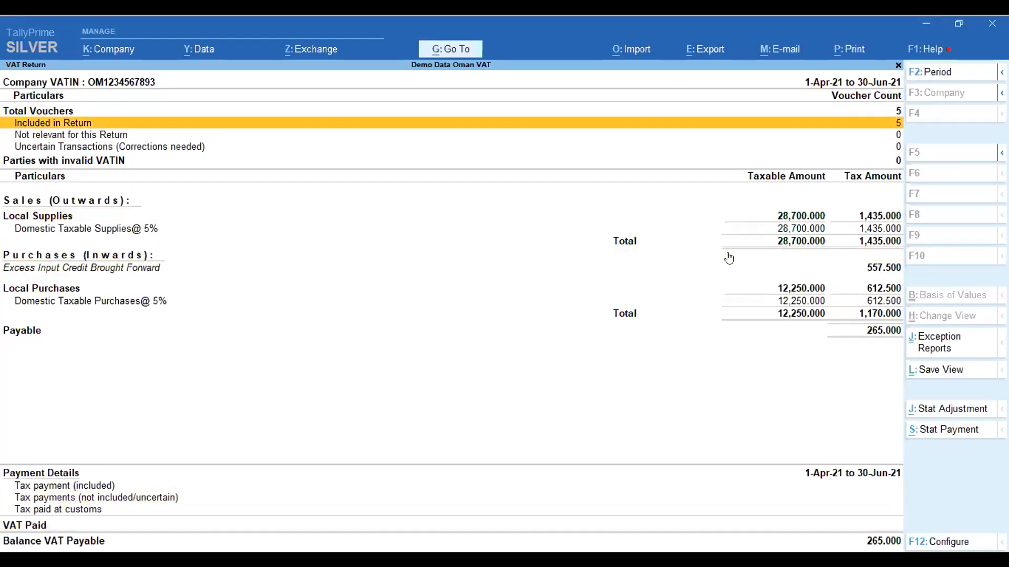
{"action": "key", "text": "Return"}
{"action": "key", "text": "Up"}
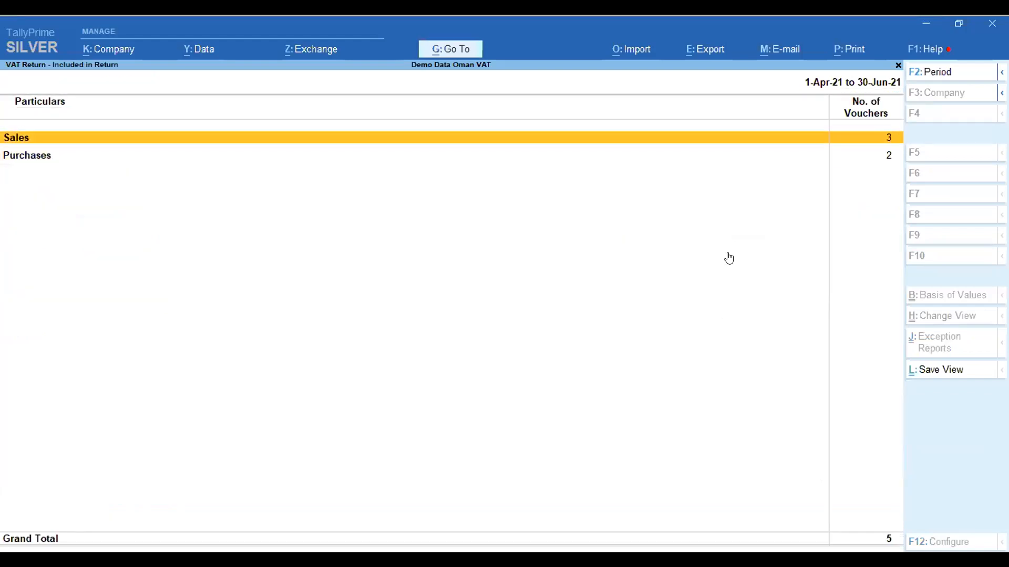
{"action": "key", "text": "Escape"}
{"action": "key", "text": "Escape"}
- View the Advance Receipt Report, open its statutory adjustment for Increase of Tax Liability, discard the journal, and close the report
{"action": "key", "text": "Down"}
{"action": "key", "text": "Down"}
{"action": "key", "text": "Up"}
{"action": "key", "text": "Up"}
{"action": "key", "text": "Down"}
{"action": "key", "text": "Down"}
{"action": "key", "text": "Up"}
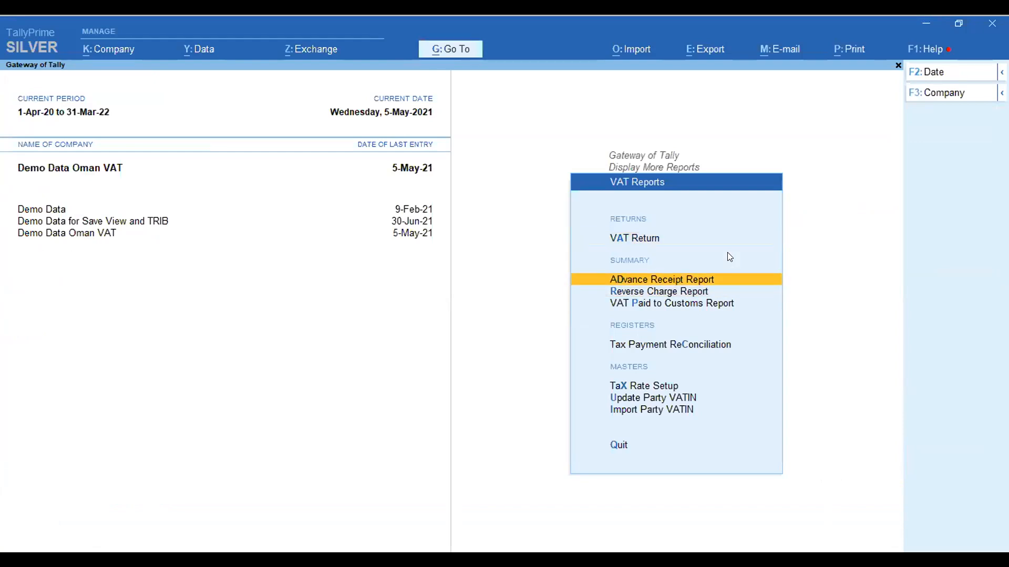
{"action": "key", "text": "Return"}
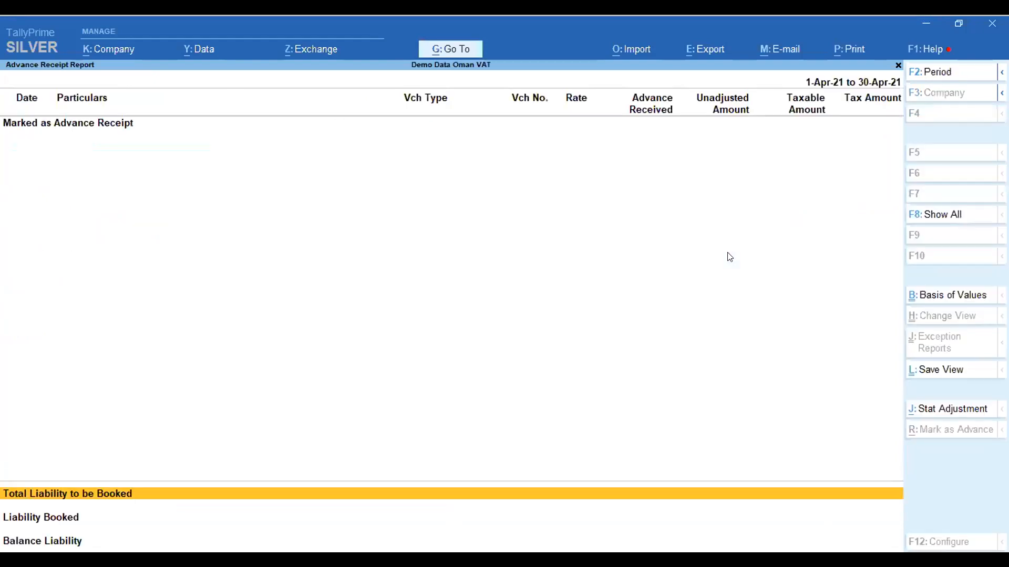
{"action": "key", "text": "Escape"}
{"action": "key", "text": "Return"}
{"action": "left_click", "coordinate": [948, 409]}
{"action": "key", "text": "Return"}
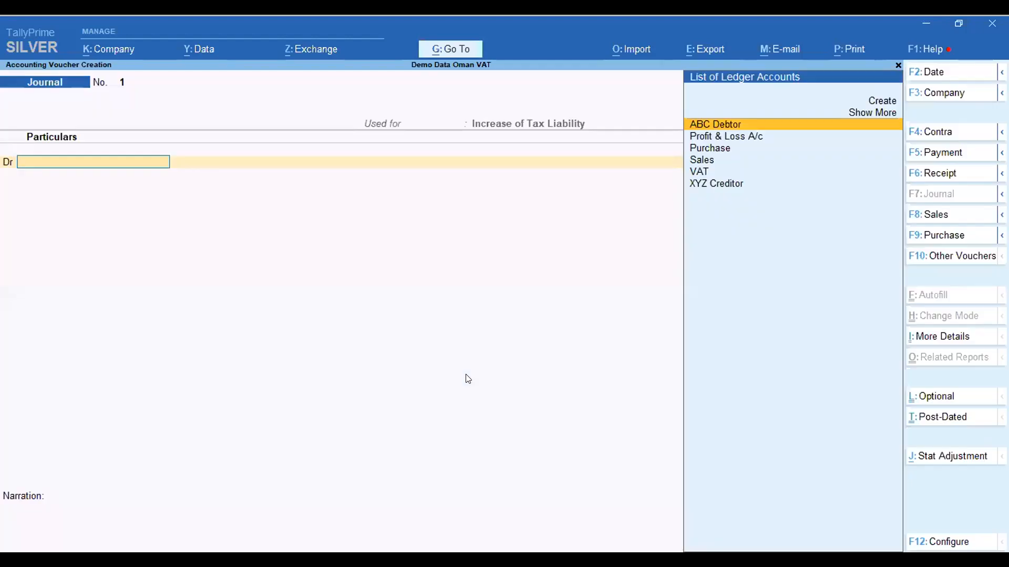
{"action": "key", "text": "Escape"}
{"action": "key", "text": "y"}
{"action": "key", "text": "Escape"}
- View the Reverse Charge Report and its Increase of Tax Liability adjustment options for Imports and Intra GCC Purchase, then discard the journal and close the report
{"action": "key", "text": "Down"}
{"action": "key", "text": "Return"}
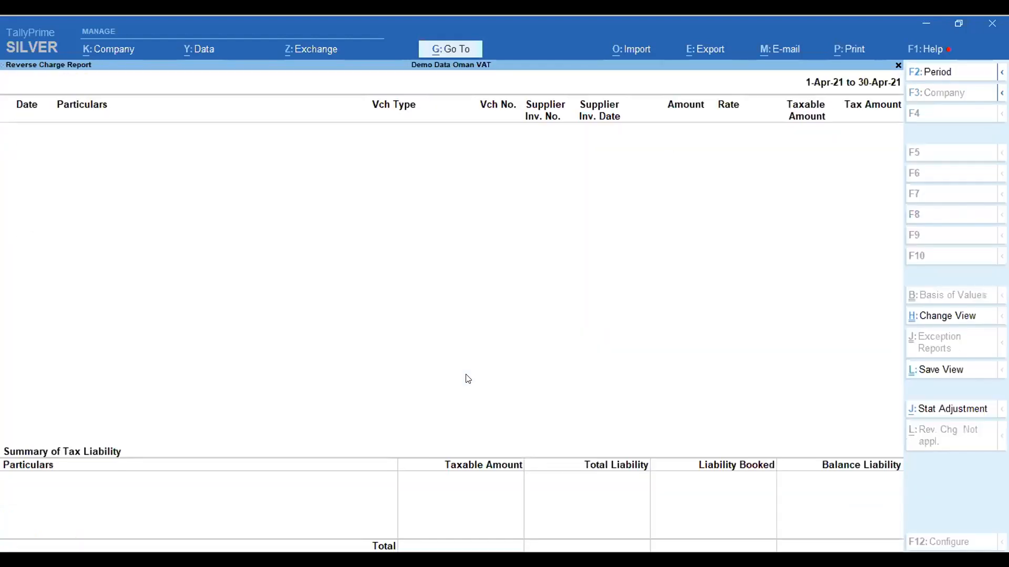
{"action": "left_click", "coordinate": [926, 411]}
{"action": "key", "text": "Return"}
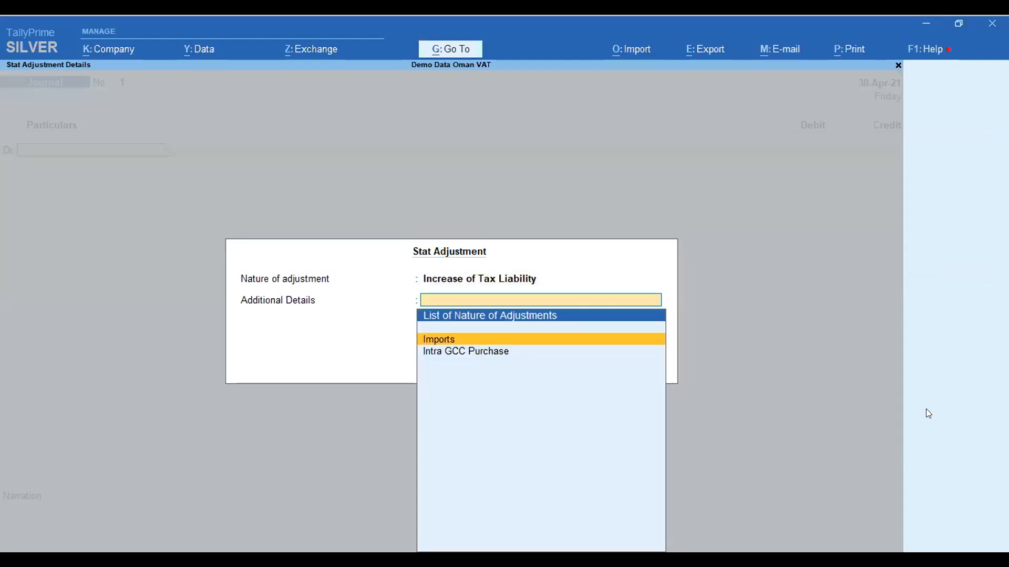
{"action": "key", "text": "Down"}
{"action": "key", "text": "Up"}
{"action": "key", "text": "Down"}
{"action": "key", "text": "Up"}
{"action": "key", "text": "Escape"}
{"action": "key", "text": "Escape"}
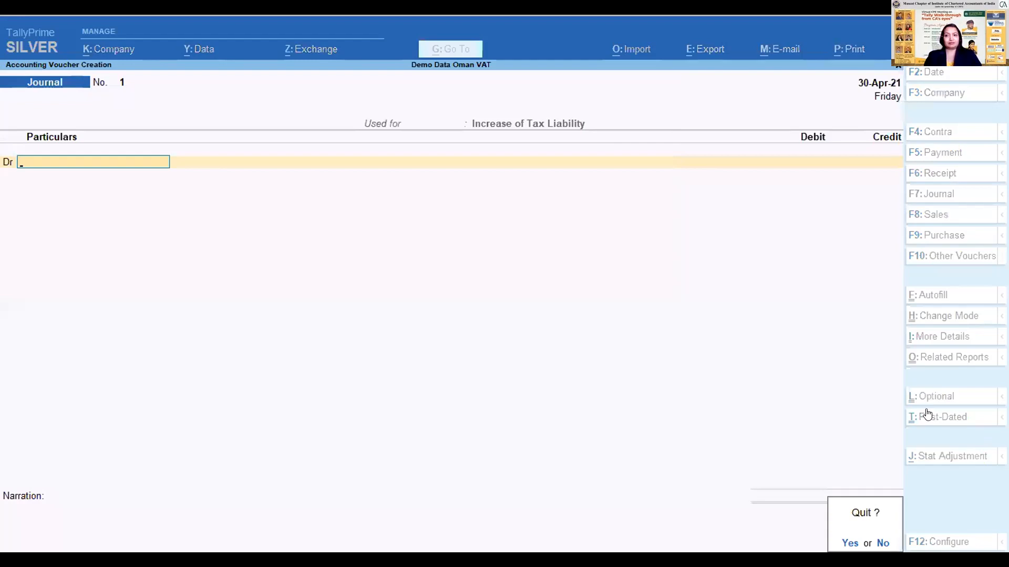
{"action": "key", "text": "y"}
{"action": "key", "text": "Escape"}
{"action": "key", "text": "Return"}
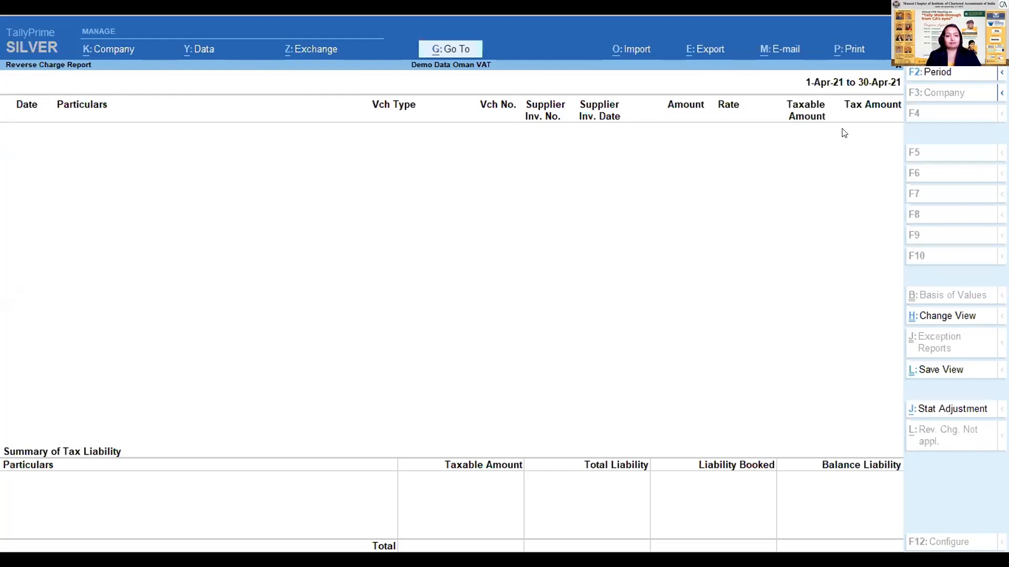
{"action": "key", "text": "Escape"}
- View the VAT Paid to Customs Report, open its statutory payment autofill, cancel it, and close the report
{"action": "key", "text": "Down"}
{"action": "key", "text": "Return"}
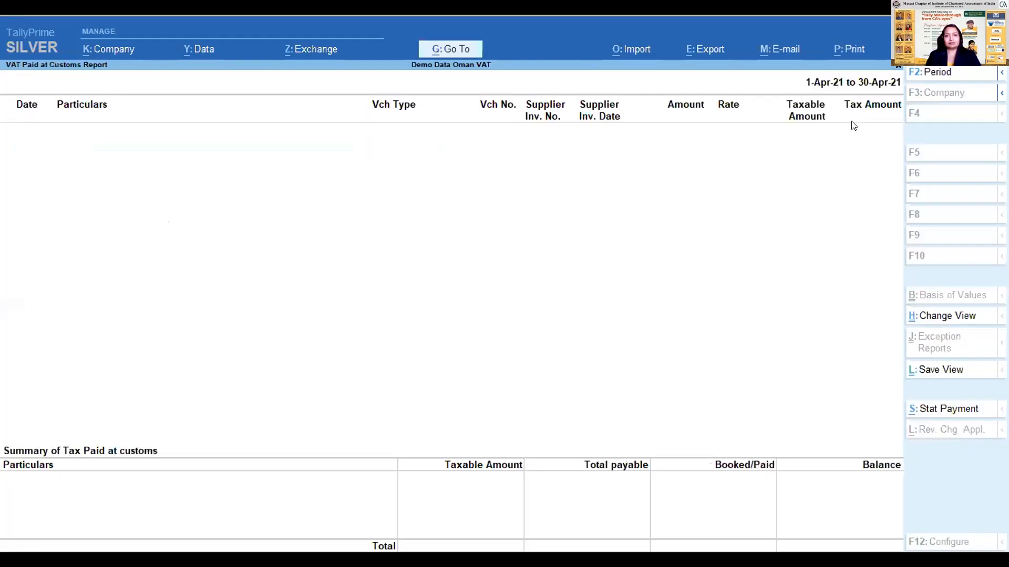
{"action": "left_click", "coordinate": [944, 408]}
{"action": "key", "text": "Escape"}
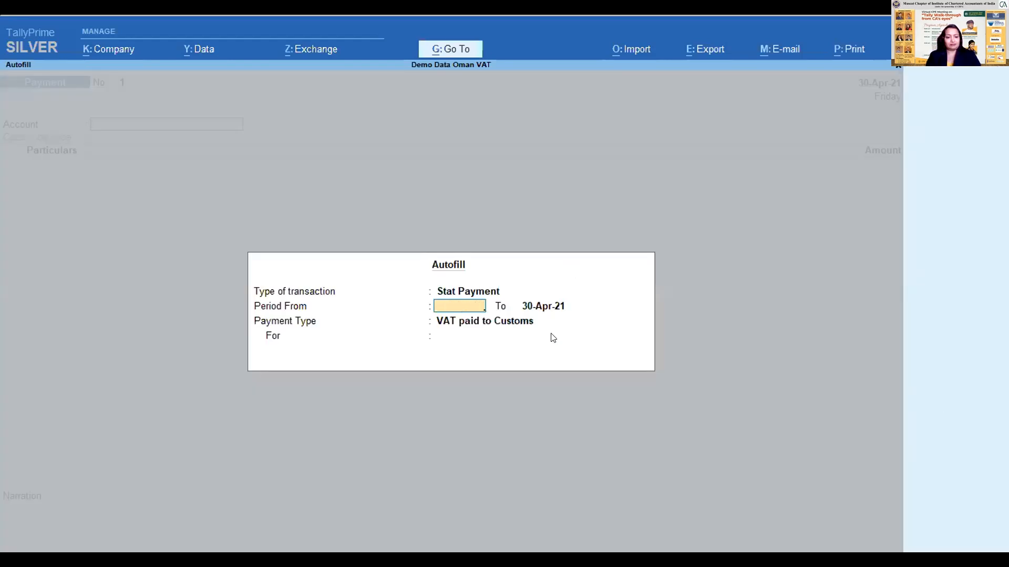
{"action": "key", "text": "Escape"}
{"action": "key", "text": "Escape"}
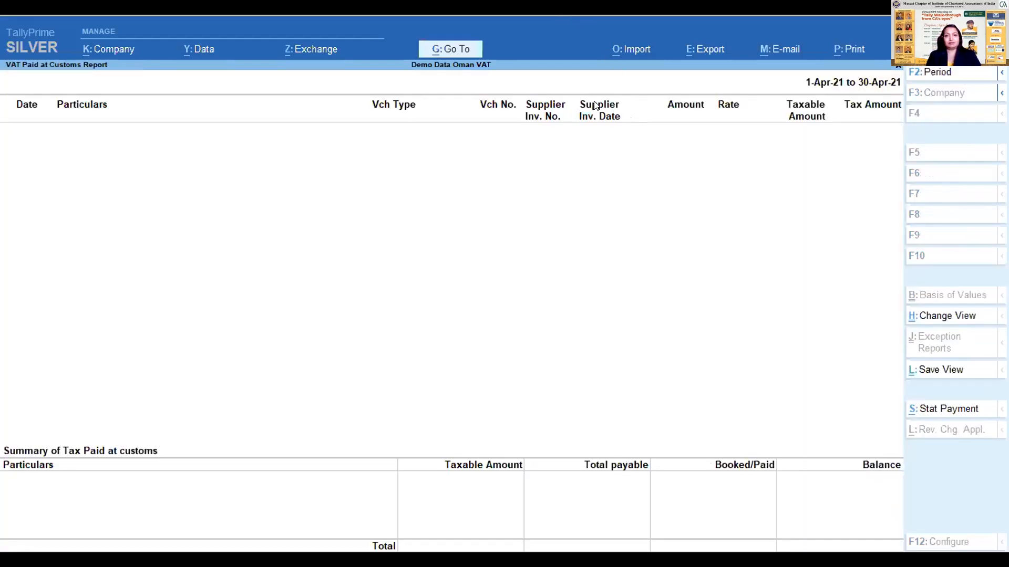
{"action": "key", "text": "Escape"}
- View the Tax Payment Reconciliation register, close it, and go back to the Display More Reports list
{"action": "key", "text": "Down"}
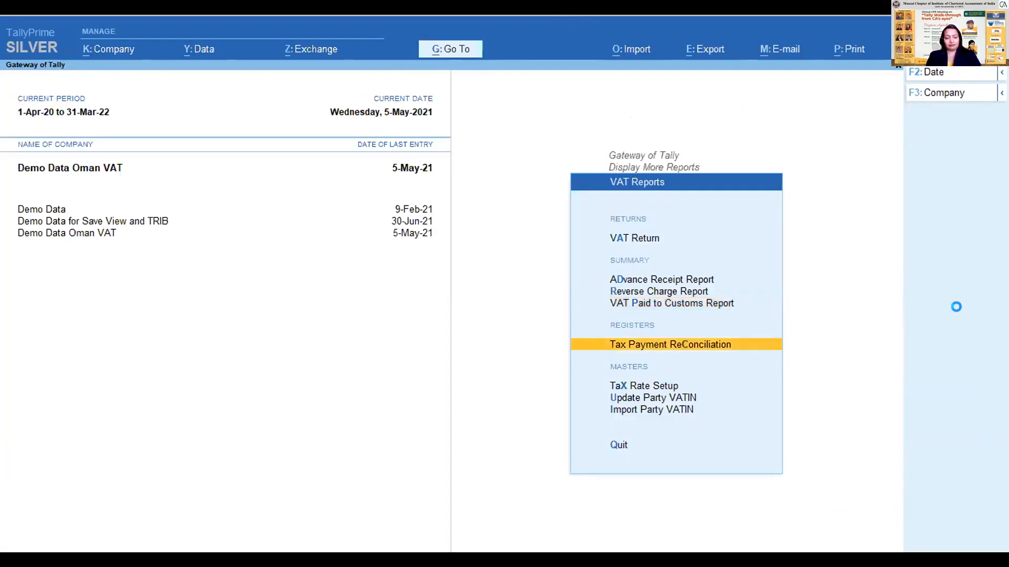
{"action": "key", "text": "Return"}
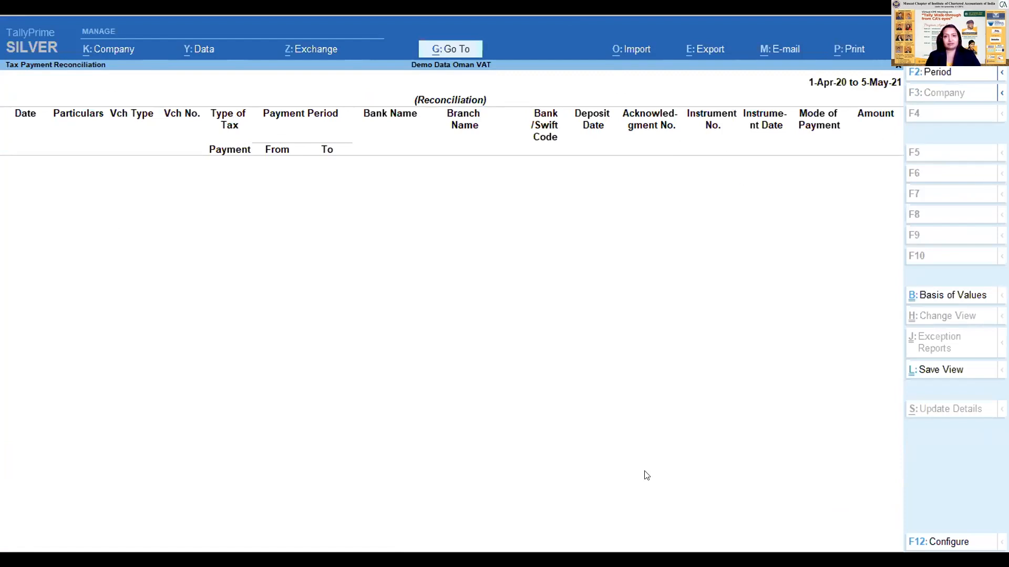
{"action": "key", "text": "alt+Tab"}
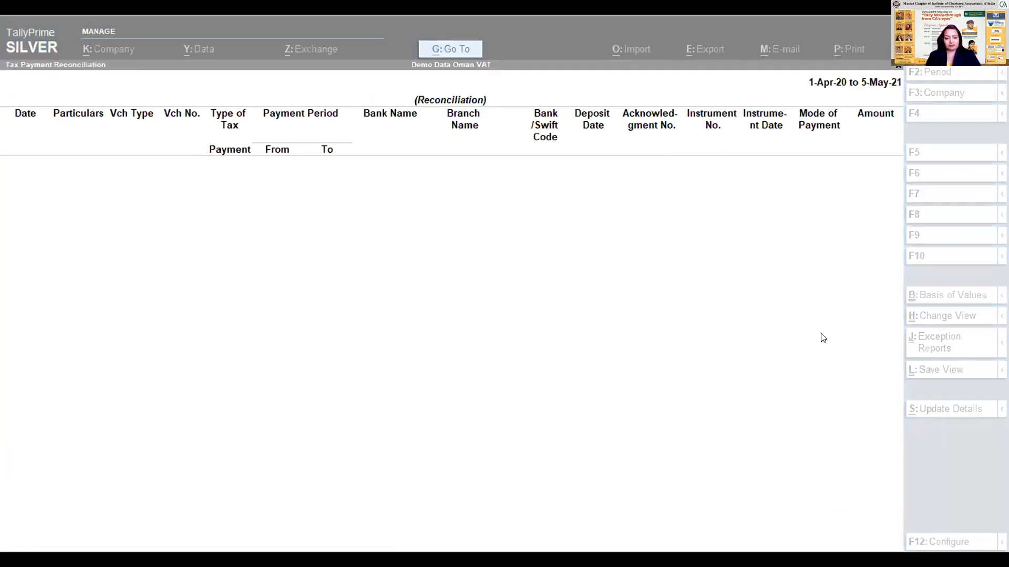
{"action": "key", "text": "alt+Tab"}
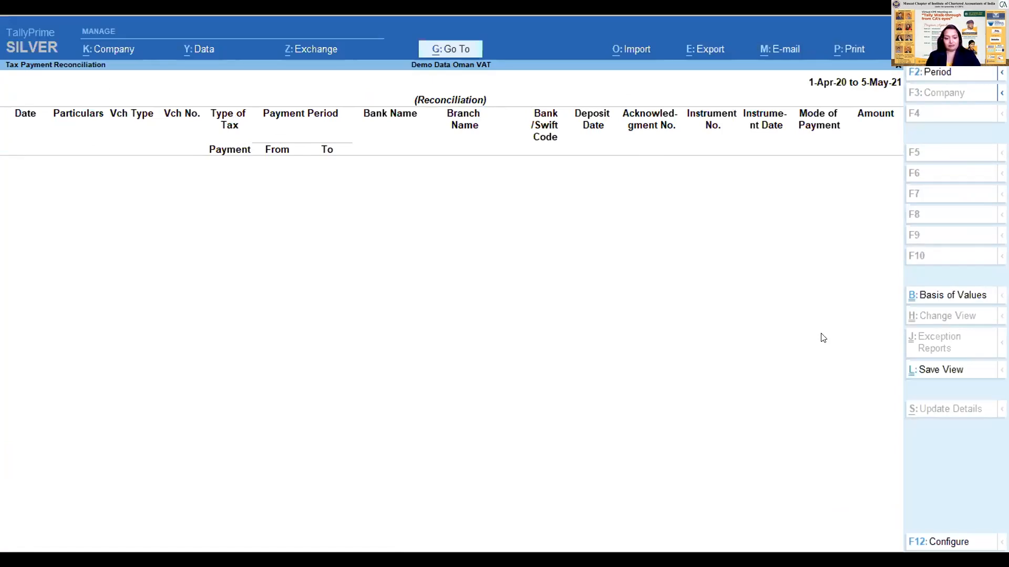
{"action": "key", "text": "alt+Tab"}
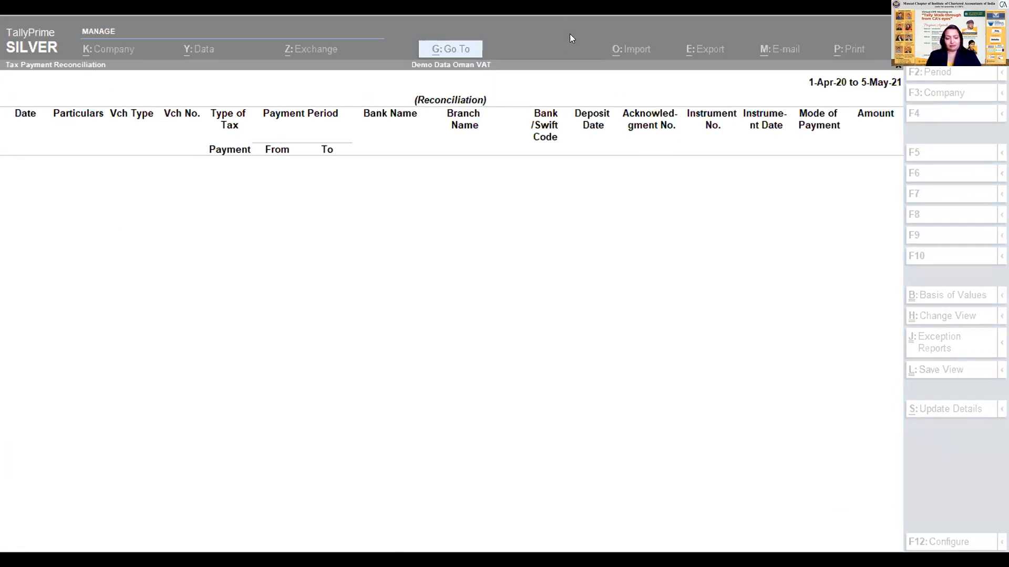
{"action": "left_click", "coordinate": [414, 261]}
{"action": "key", "text": "Escape"}
- Return to the Gateway of Tally and open a new stock item master for creation
{"action": "key", "text": "Escape"}
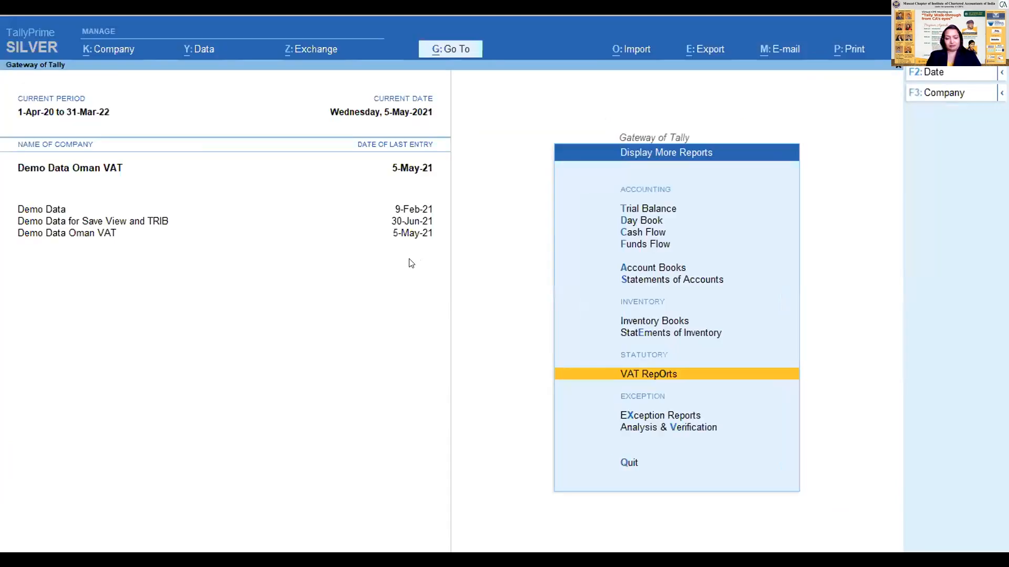
{"action": "key", "text": "Escape"}
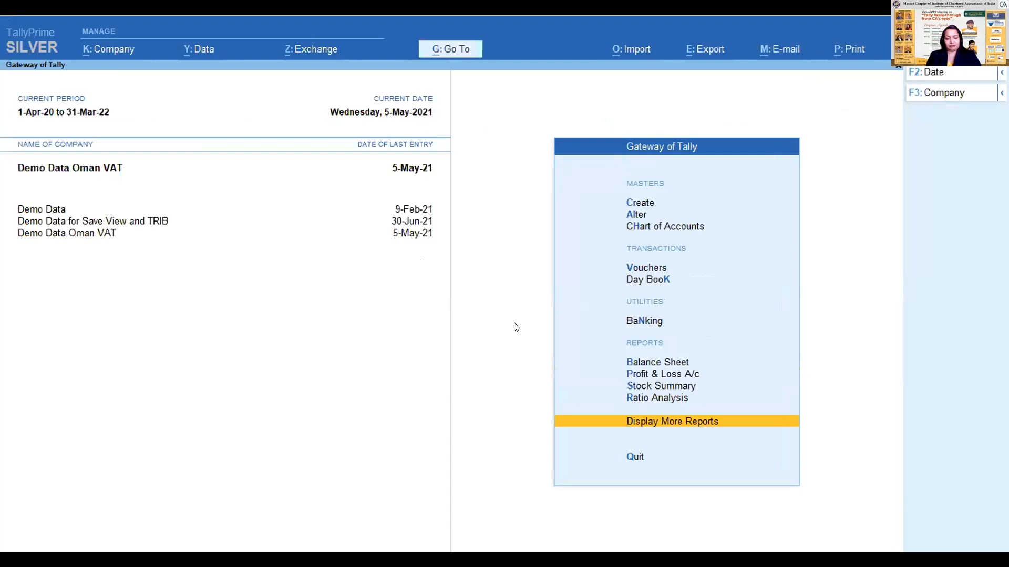
{"action": "key", "text": "Up"}
{"action": "key", "text": "Up"}
{"action": "key", "text": "Up"}
{"action": "key", "text": "Up"}
{"action": "key", "text": "Up"}
{"action": "key", "text": "Up"}
{"action": "key", "text": "Up"}
{"action": "key", "text": "Up"}
{"action": "key", "text": "Up"}
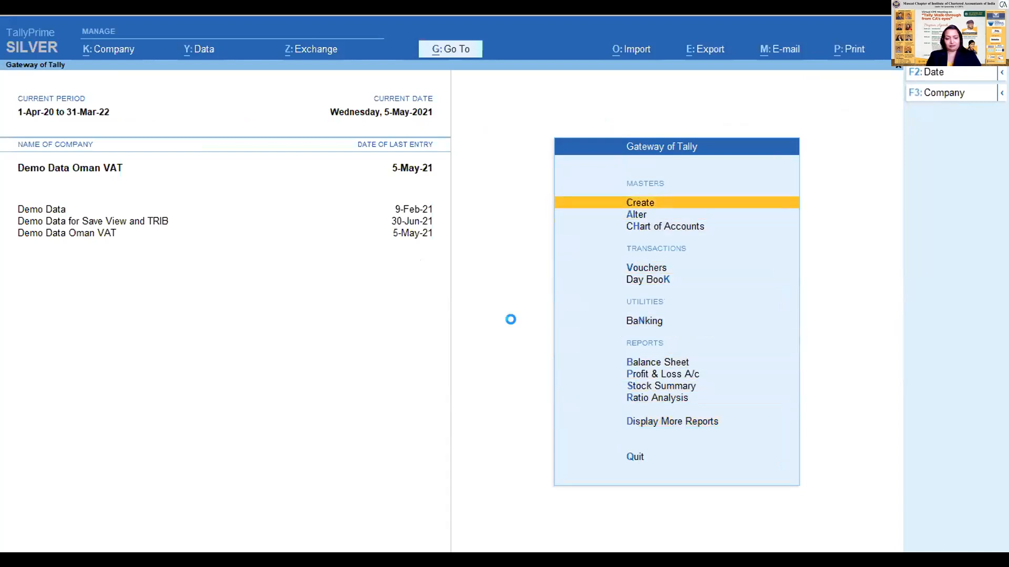
{"action": "key", "text": "Return"}
{"action": "key", "text": "Down"}
{"action": "key", "text": "Down"}
{"action": "key", "text": "Down"}
{"action": "key", "text": "Down"}
{"action": "key", "text": "Down"}
{"action": "key", "text": "Down"}
{"action": "key", "text": "Down"}
{"action": "key", "text": "Return"}
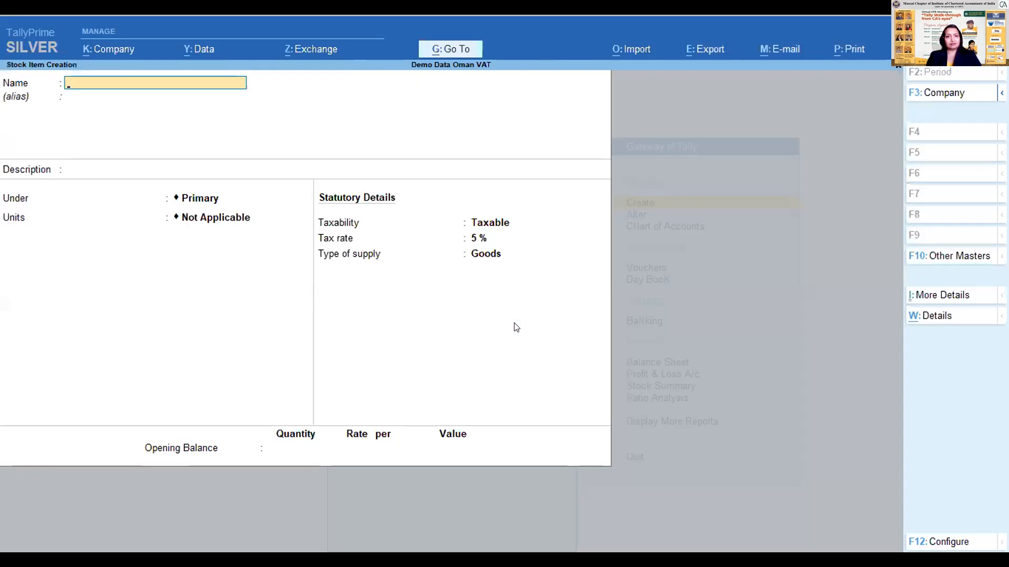
- Name the new stock item Exempt Item and set its unit to Nos
{"action": "type", "text": "Exe"}
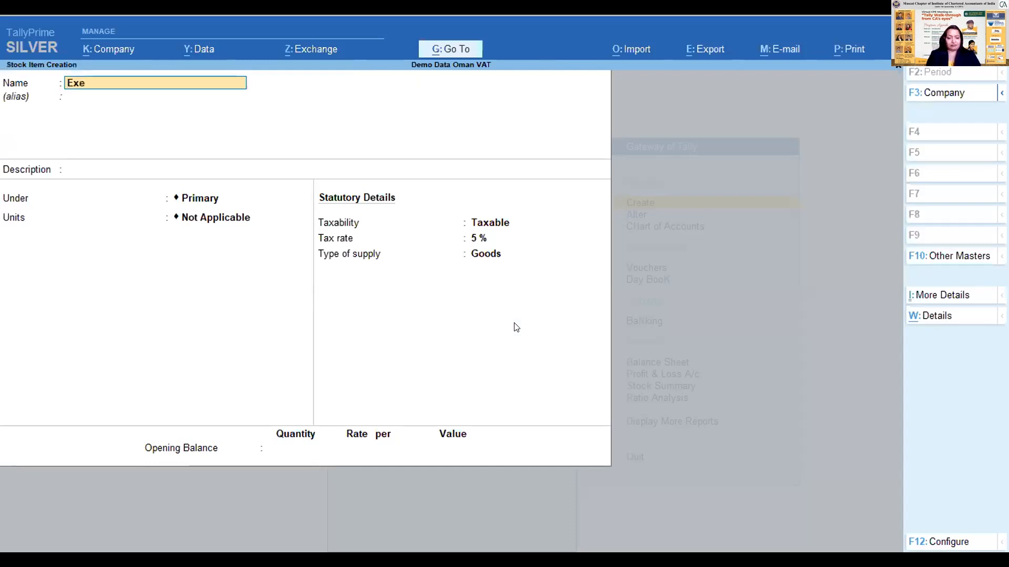
{"action": "type", "text": "mpt"}
{"action": "key", "text": "BackSpace"}
{"action": "key", "text": "BackSpace"}
{"action": "key", "text": "BackSpace"}
{"action": "key", "text": "BackSpace"}
{"action": "type", "text": "emp"}
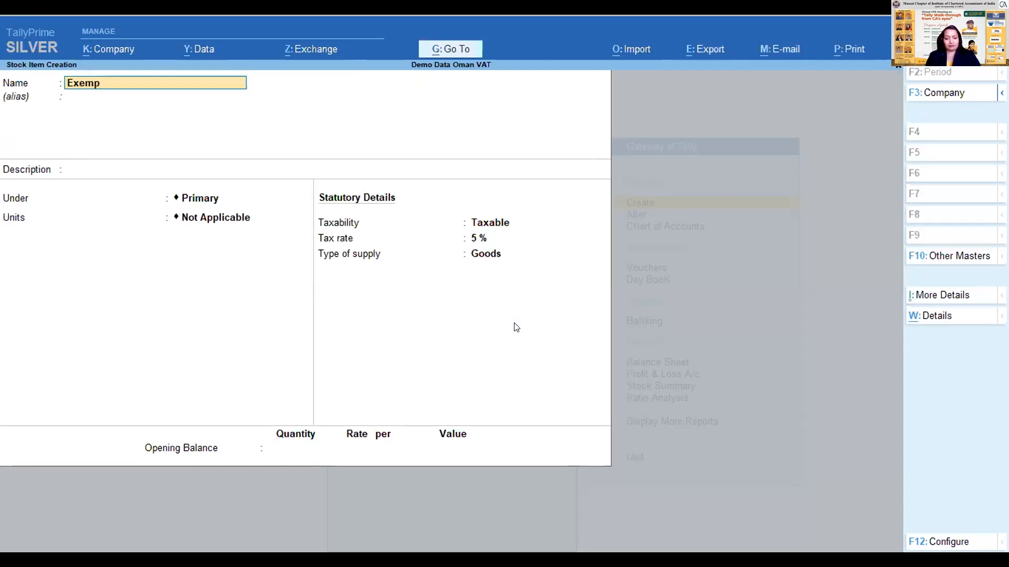
{"action": "type", "text": "y item"}
{"action": "key", "text": "Return"}
{"action": "key", "text": "Return"}
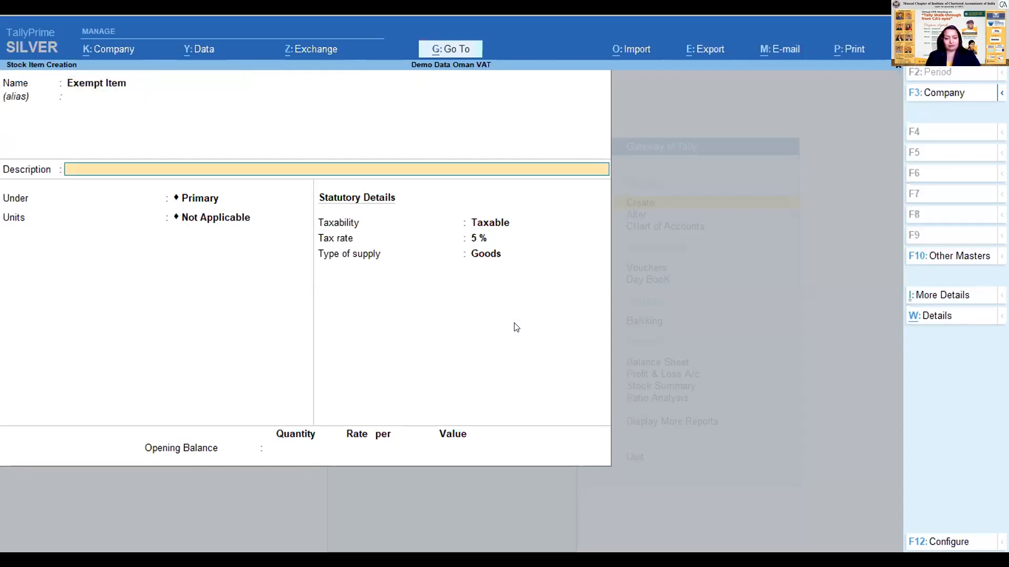
{"action": "key", "text": "Return"}
{"action": "key", "text": "Return"}
{"action": "key", "text": "Down"}
{"action": "key", "text": "Return"}
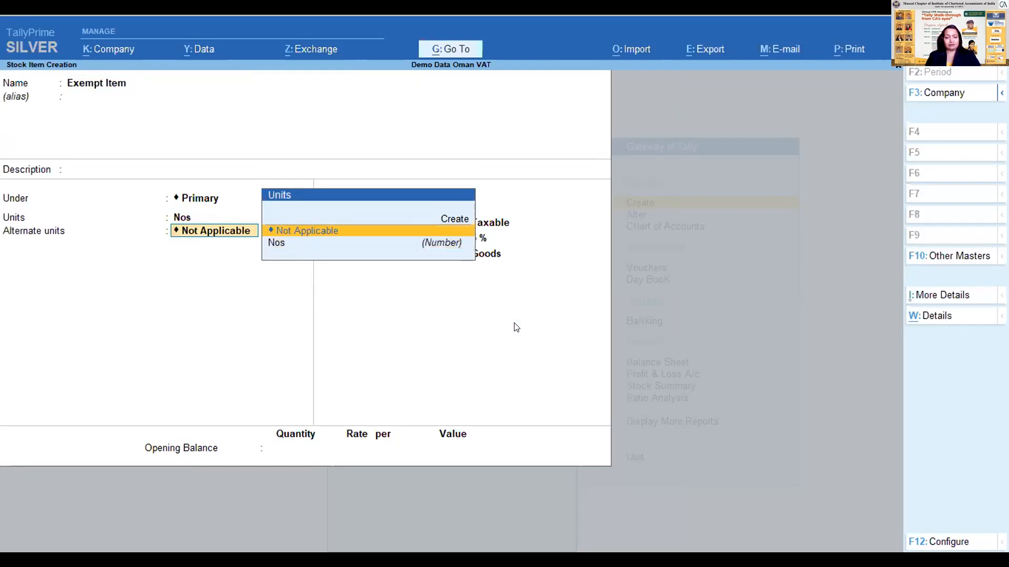
- Set the item's taxability to Exempt, applicable from 16-Apr-21, and save it without an opening balance
{"action": "key", "text": "Return"}
{"action": "key", "text": "Up"}
{"action": "key", "text": "Return"}
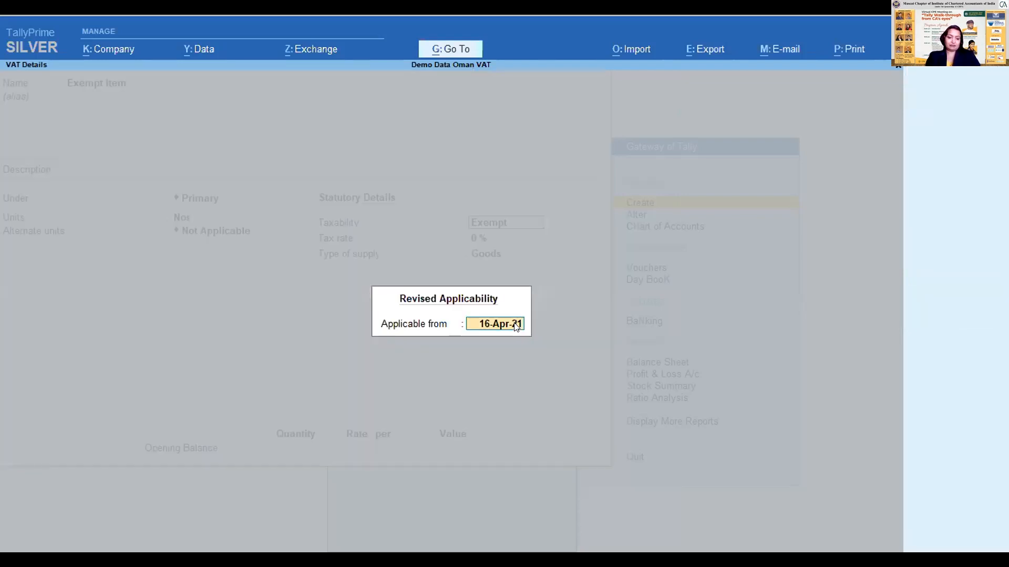
{"action": "key", "text": "Return"}
{"action": "key", "text": "Return"}
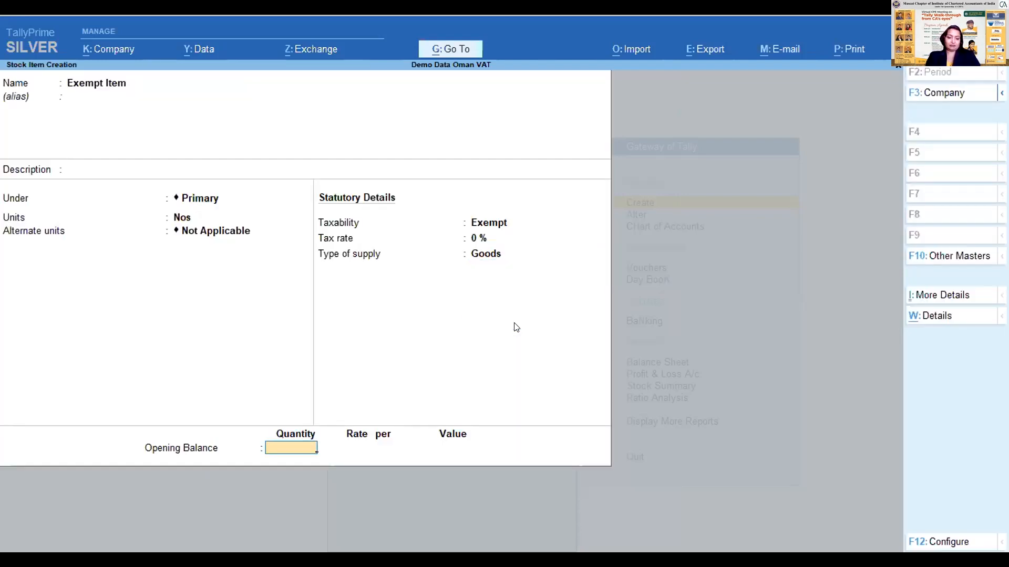
{"action": "key", "text": "Return"}
{"action": "key", "text": "Return"}
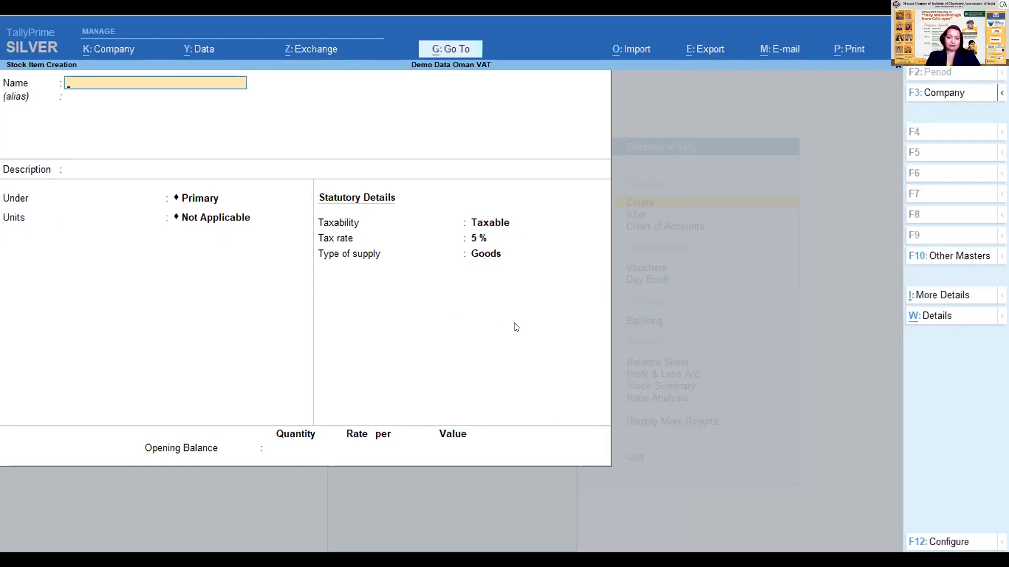
- Leave stock item creation and open the Stock Items list in the Chart of Accounts
{"action": "key", "text": "Escape"}
{"action": "key", "text": "Escape"}
{"action": "key", "text": "Escape"}
{"action": "key", "text": "n"}
{"action": "key", "text": "Down"}
{"action": "key", "text": "Down"}
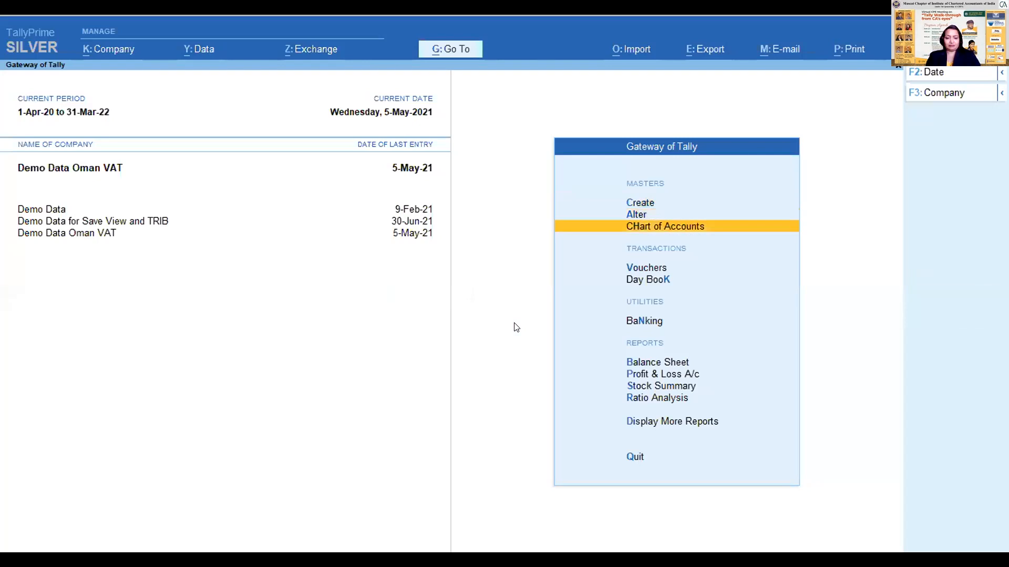
{"action": "key", "text": "Return"}
{"action": "key", "text": "Down"}
{"action": "key", "text": "Down"}
{"action": "key", "text": "Up"}
{"action": "key", "text": "Up"}
{"action": "key", "text": "Return"}
{"action": "key", "text": "Escape"}
{"action": "key", "text": "Down"}
{"action": "key", "text": "Down"}
- Alter Exempt Item to have an opening balance of 10 Nos at a rate of 10, save it, and return to the Gateway
{"action": "key", "text": "Down"}
{"action": "key", "text": "Down"}
{"action": "key", "text": "Down"}
{"action": "key", "text": "Down"}
{"action": "key", "text": "Down"}
{"action": "key", "text": "Return"}
{"action": "key", "text": "Down"}
{"action": "key", "text": "Down"}
{"action": "key", "text": "Return"}
{"action": "key", "text": "Return"}
{"action": "key", "text": "Return"}
{"action": "key", "text": "Return"}
{"action": "key", "text": "Return"}
{"action": "key", "text": "Return"}
{"action": "key", "text": "Return"}
{"action": "key", "text": "Escape"}
{"action": "type", "text": "10"}
{"action": "key", "text": "Return"}
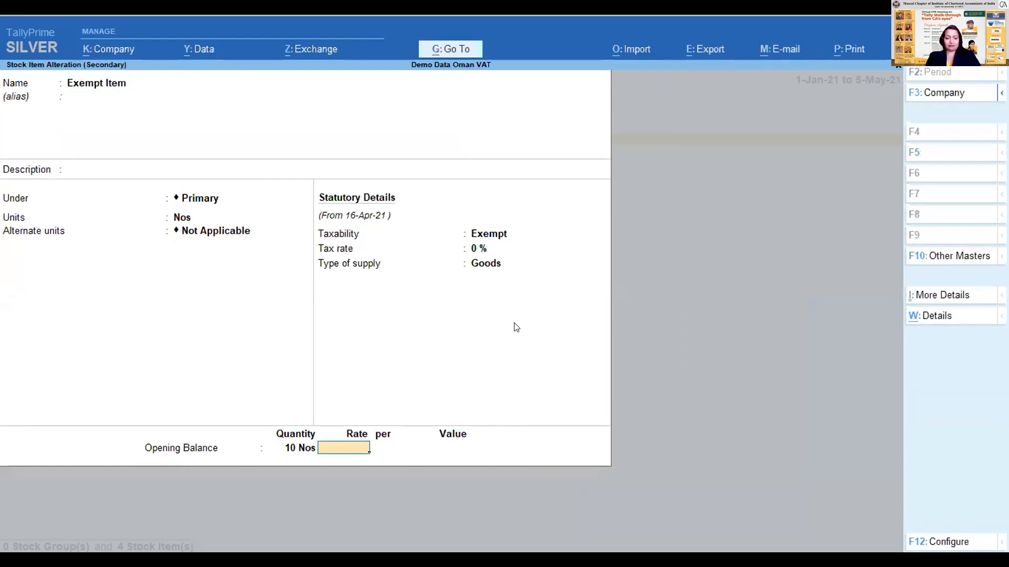
{"action": "type", "text": "10"}
{"action": "key", "text": "Return"}
{"action": "key", "text": "Return"}
{"action": "key", "text": "Return"}
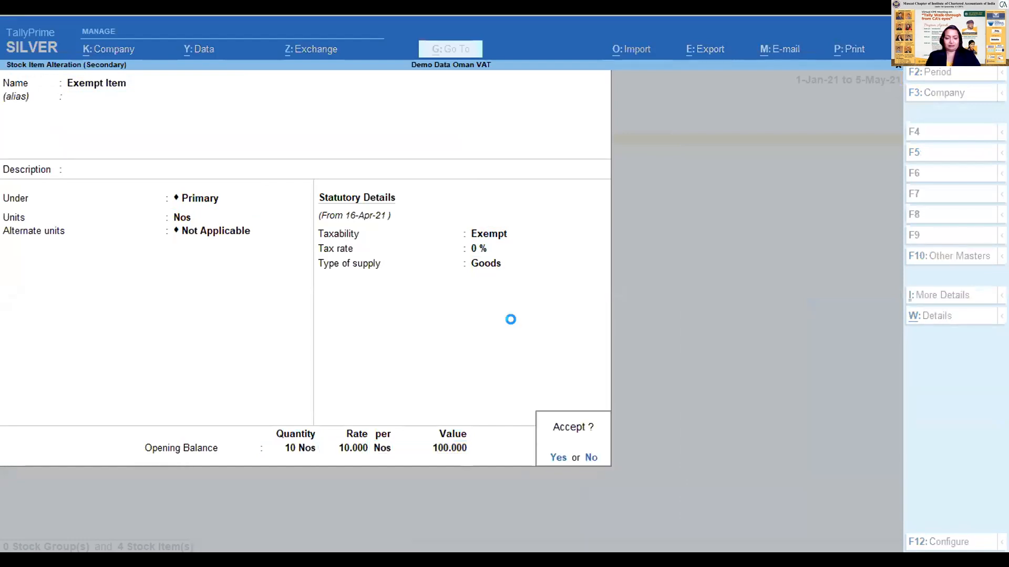
{"action": "key", "text": "Return"}
{"action": "key", "text": "Escape"}
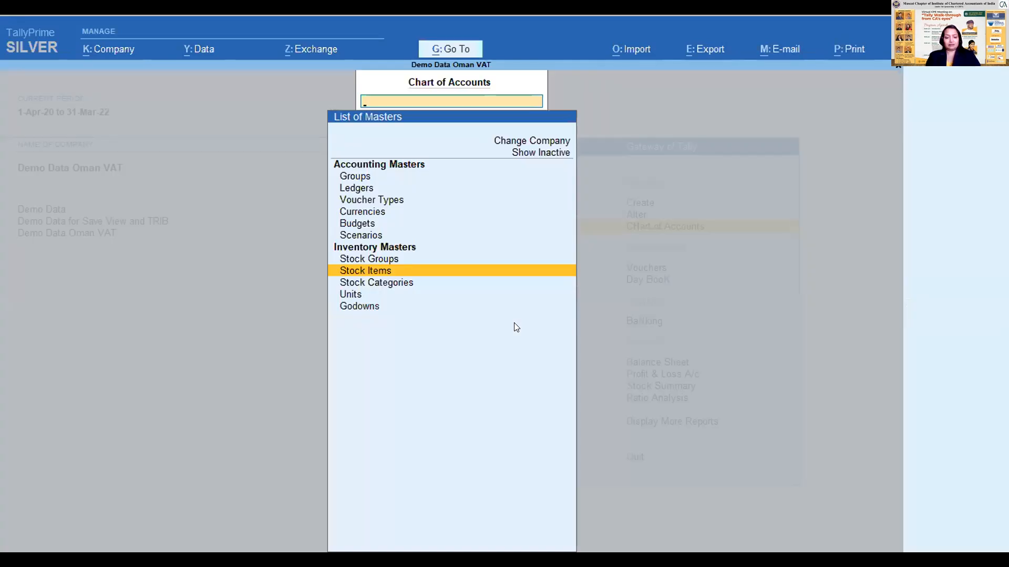
{"action": "key", "text": "Escape"}
{"action": "key", "text": "Escape"}
{"action": "key", "text": "Escape"}
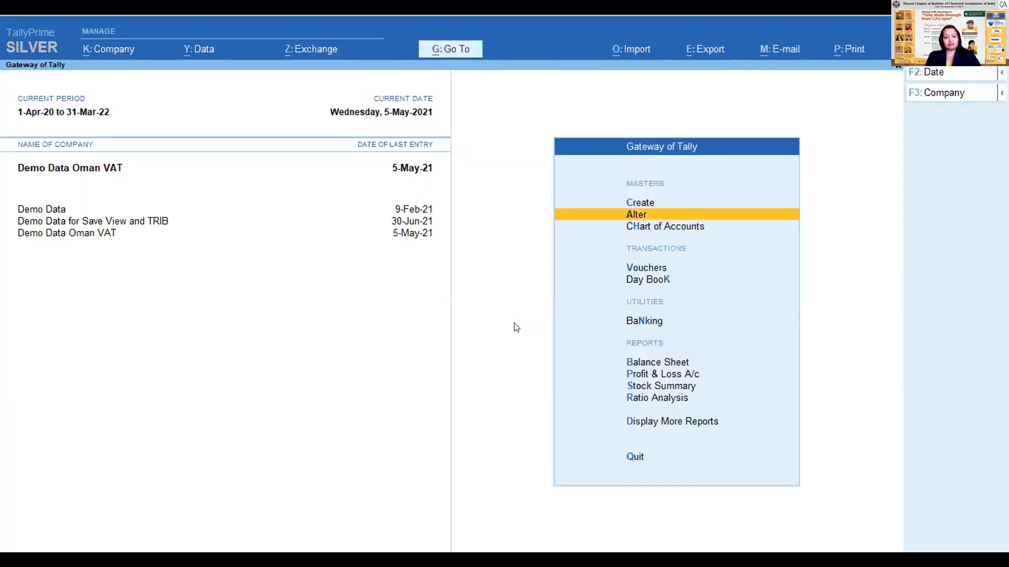
- Start a sales voucher for party ABC Debtor with the Sales ledger, accepting the default dispatch and party details
{"action": "key", "text": "Down"}
{"action": "key", "text": "Down"}
{"action": "key", "text": "Return"}
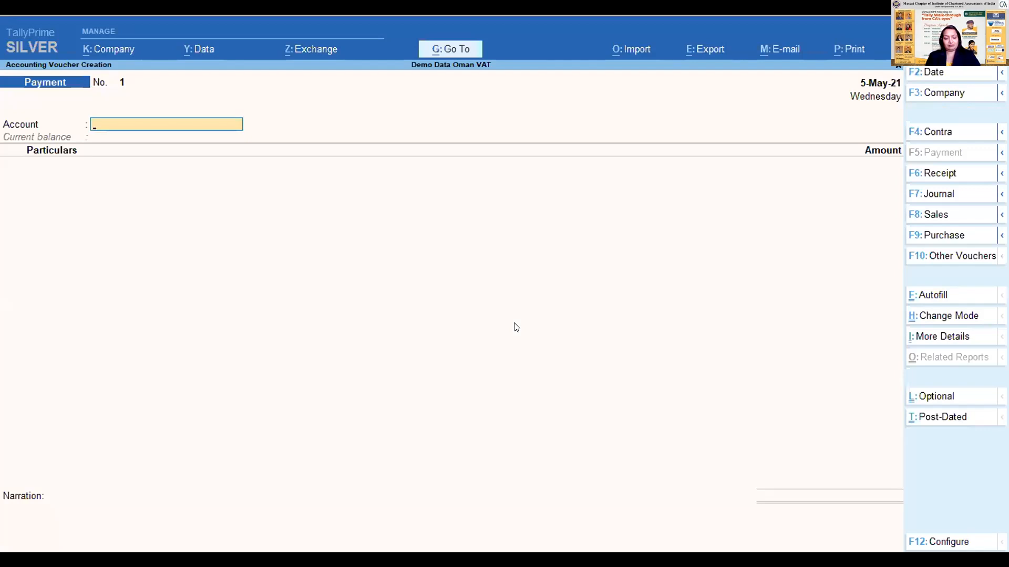
{"action": "left_click", "coordinate": [958, 222]}
{"action": "key", "text": "Down"}
{"action": "key", "text": "Down"}
{"action": "key", "text": "Up"}
{"action": "key", "text": "Up"}
{"action": "key", "text": "Return"}
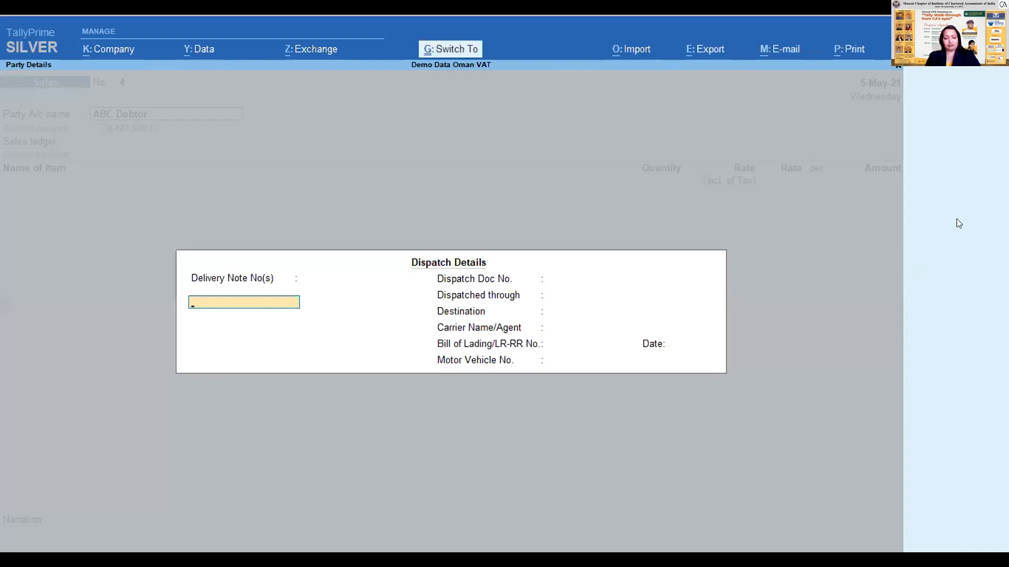
{"action": "key", "text": "ctrl+a"}
{"action": "key", "text": "ctrl+a"}
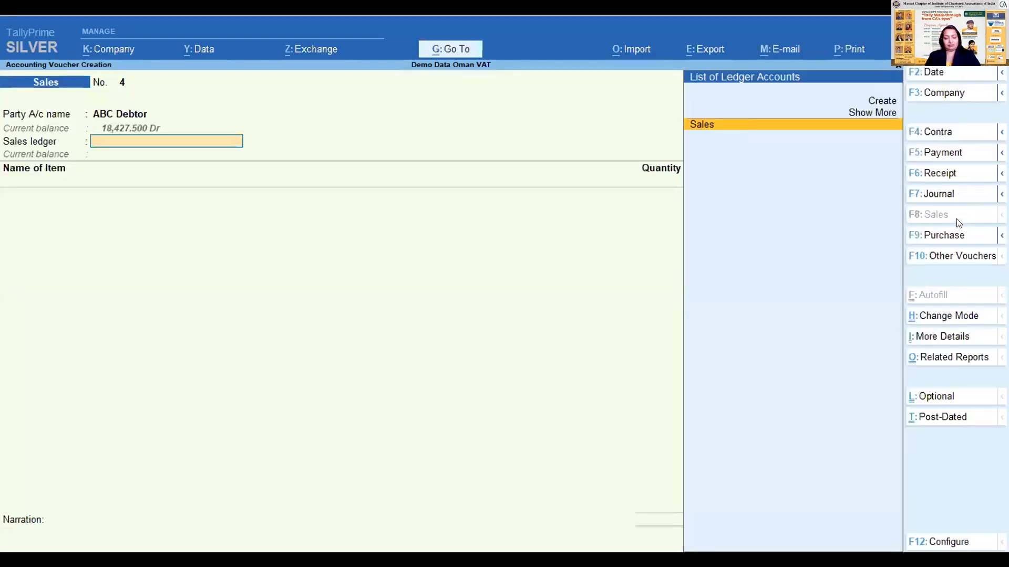
{"action": "key", "text": "Return"}
{"action": "type", "text": "com"}
{"action": "key", "text": "Return"}
{"action": "key", "text": "Return"}
{"action": "type", "text": "10"}
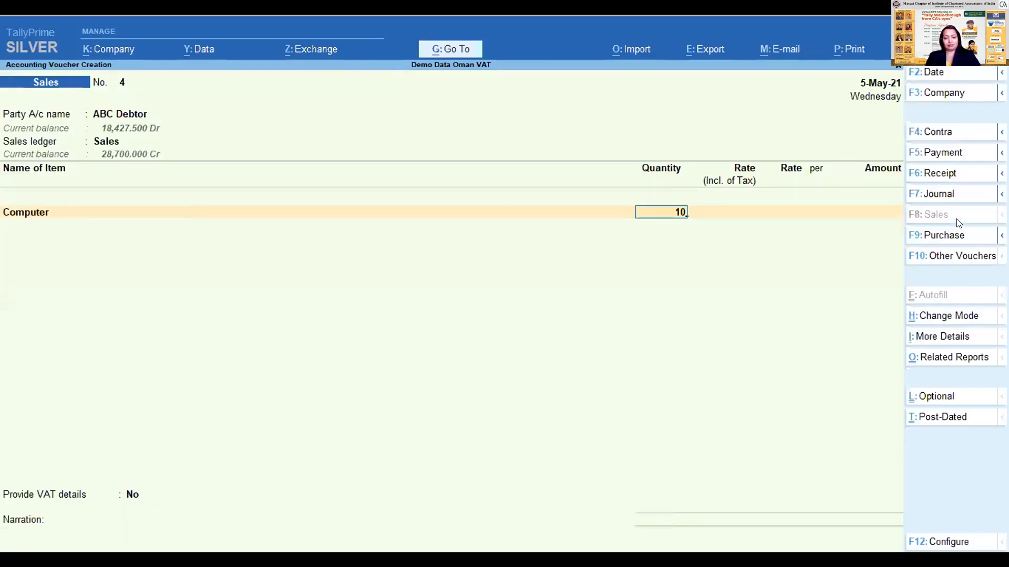
{"action": "key", "text": "Return"}
{"action": "key", "text": "Return"}
{"action": "key", "text": "BackSpace"}
{"action": "type", "text": "1"}
{"action": "key", "text": "Return"}
{"action": "key", "text": "Return"}
{"action": "key", "text": "BackSpace"}
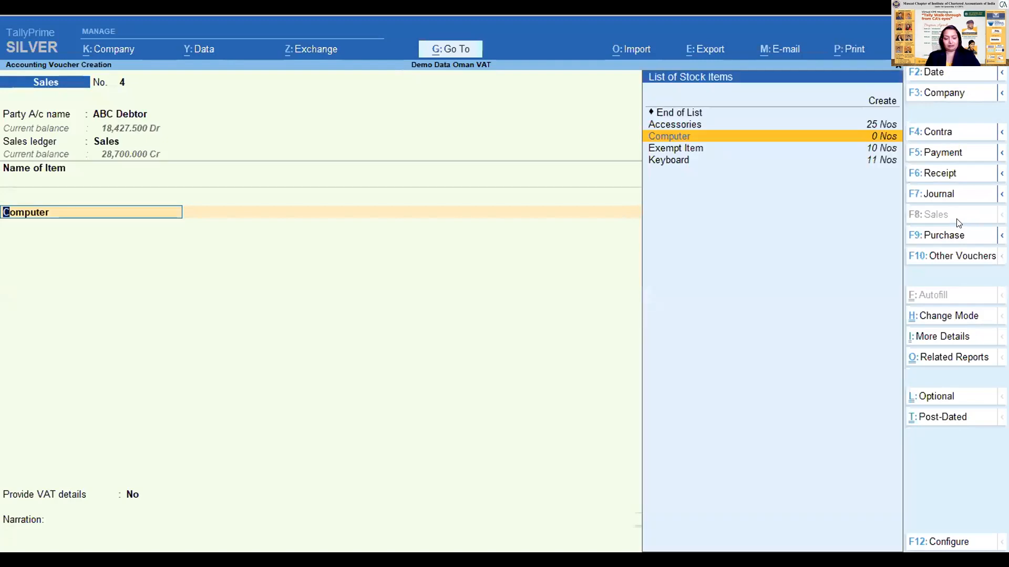
- Enter Keyboard as the first voucher item, with a quantity of 2 Nos at a rate of 150
{"action": "type", "text": "ke"}
{"action": "key", "text": "Return"}
{"action": "key", "text": "Return"}
{"action": "key", "text": "Return"}
{"action": "key", "text": "BackSpace"}
{"action": "type", "text": "2"}
{"action": "key", "text": "Return"}
{"action": "key", "text": "Return"}
{"action": "type", "text": "150"}
{"action": "key", "text": "Return"}
{"action": "key", "text": "Return"}
{"action": "key", "text": "Return"}
{"action": "key", "text": "Return"}
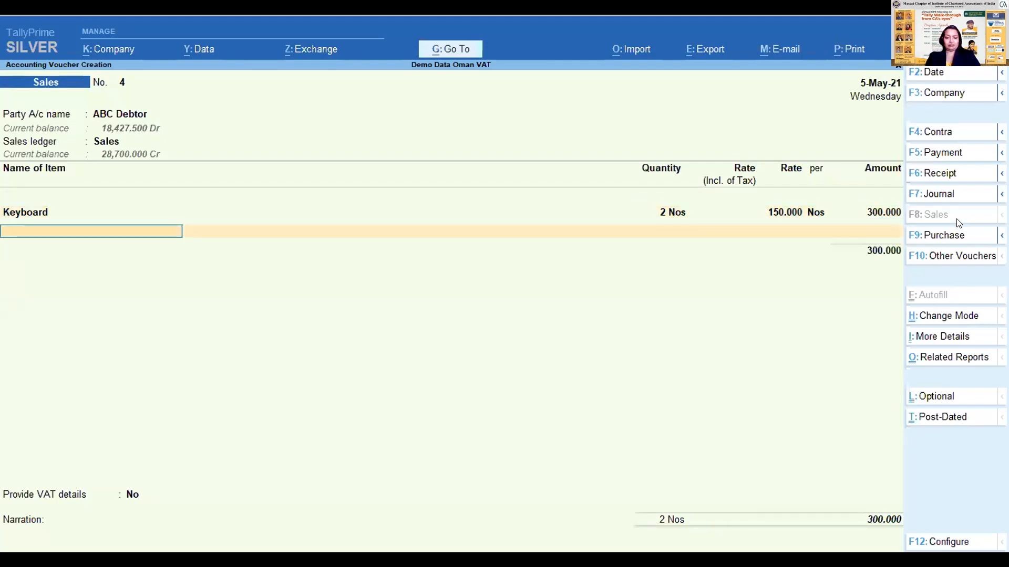
- Add Exempt Item to the sales voucher with a quantity of 5 Nos at a rate of 10
{"action": "type", "text": "Exe"}
{"action": "key", "text": "Return"}
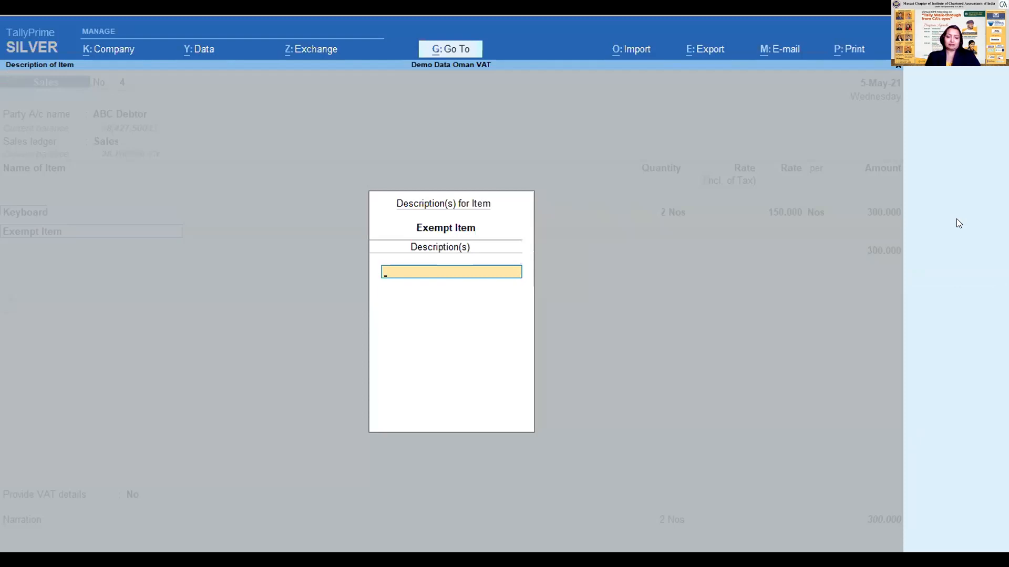
{"action": "key", "text": "Return"}
{"action": "type", "text": "5"}
{"action": "key", "text": "Return"}
{"action": "key", "text": "Return"}
{"action": "type", "text": "10"}
- End the item list and add the VAT ledger to the sales voucher
{"action": "key", "text": "Return"}
{"action": "key", "text": "Return"}
{"action": "key", "text": "Return"}
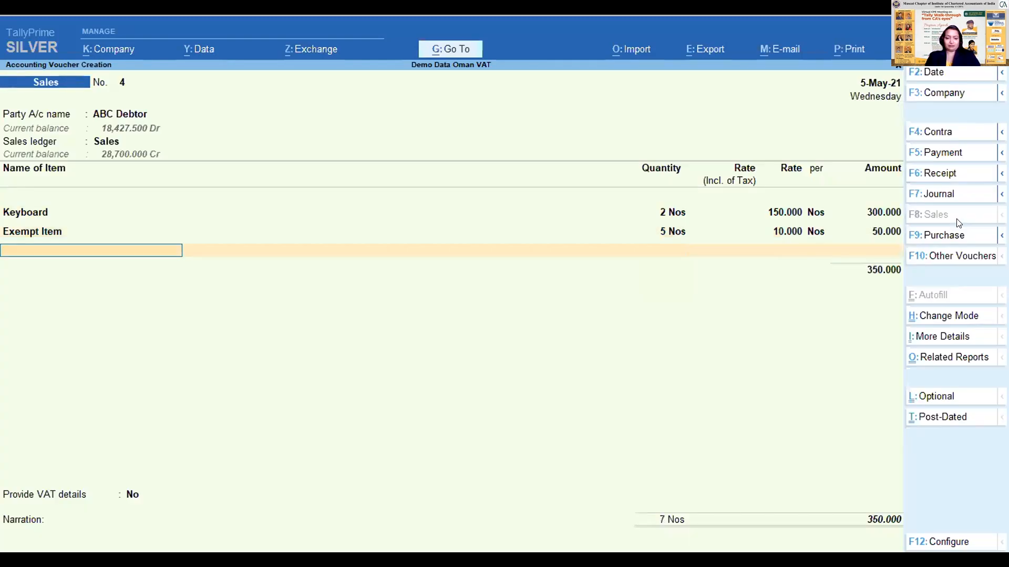
{"action": "key", "text": "Return"}
{"action": "type", "text": "Va"}
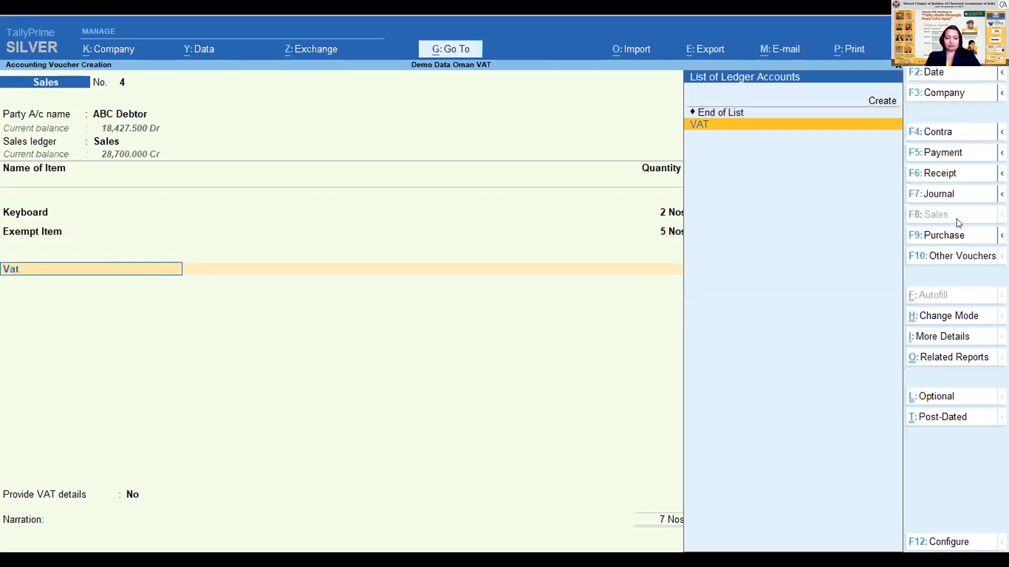
{"action": "type", "text": "t"}
{"action": "key", "text": "Return"}
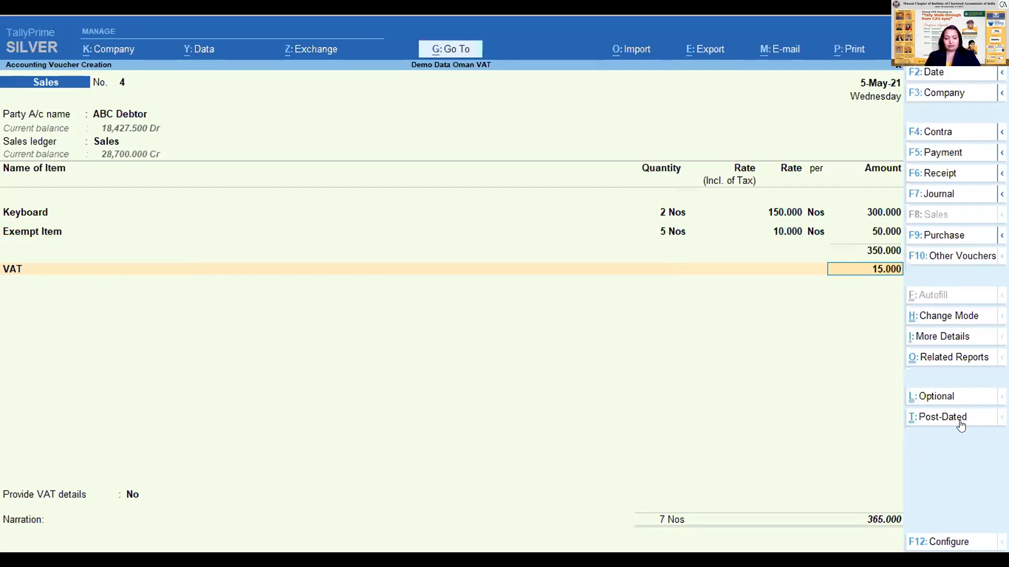
- Open the voucher's detailed VAT Tax Analysis, compare the taxable and exempt supplies, and close it
{"action": "left_click", "coordinate": [947, 357]}
{"action": "key", "text": "Down"}
{"action": "key", "text": "Up"}
{"action": "key", "text": "Return"}
{"action": "key", "text": "alt+f5"}
{"action": "key", "text": "Down"}
{"action": "key", "text": "Down"}
{"action": "key", "text": "Down"}
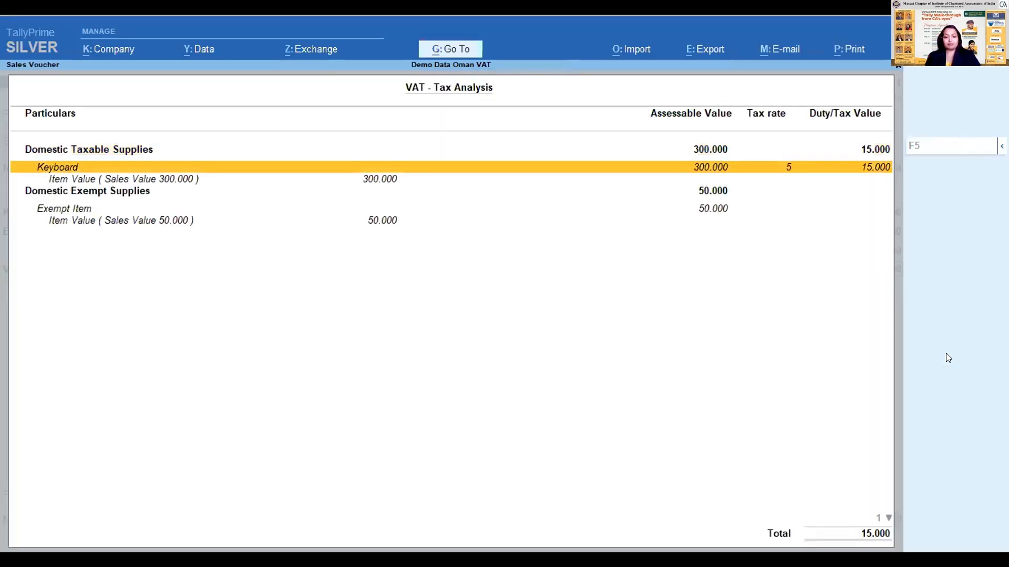
{"action": "key", "text": "Down"}
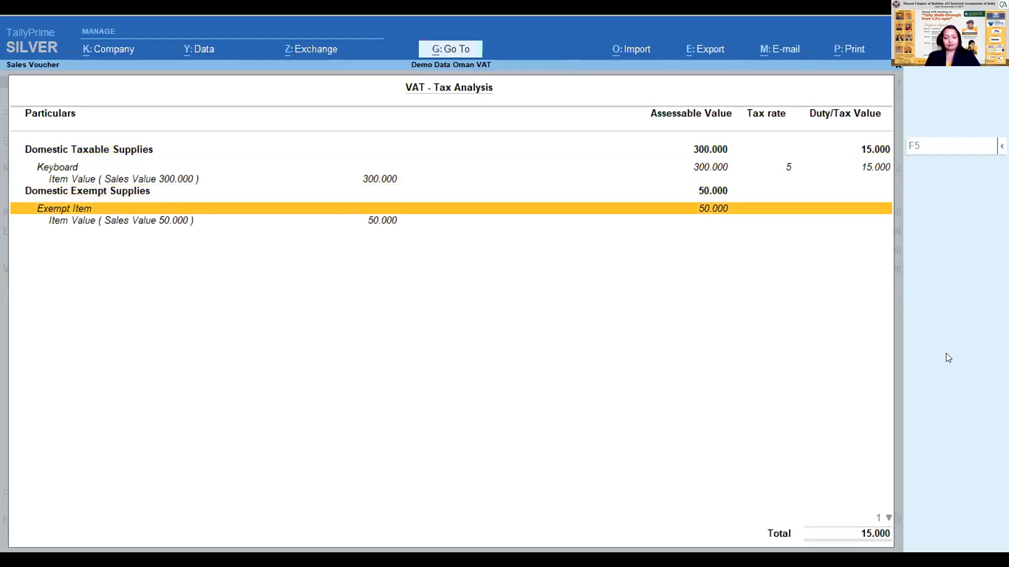
{"action": "key", "text": "Up"}
{"action": "key", "text": "Up"}
{"action": "key", "text": "Up"}
{"action": "key", "text": "Down"}
{"action": "key", "text": "Down"}
{"action": "key", "text": "Down"}
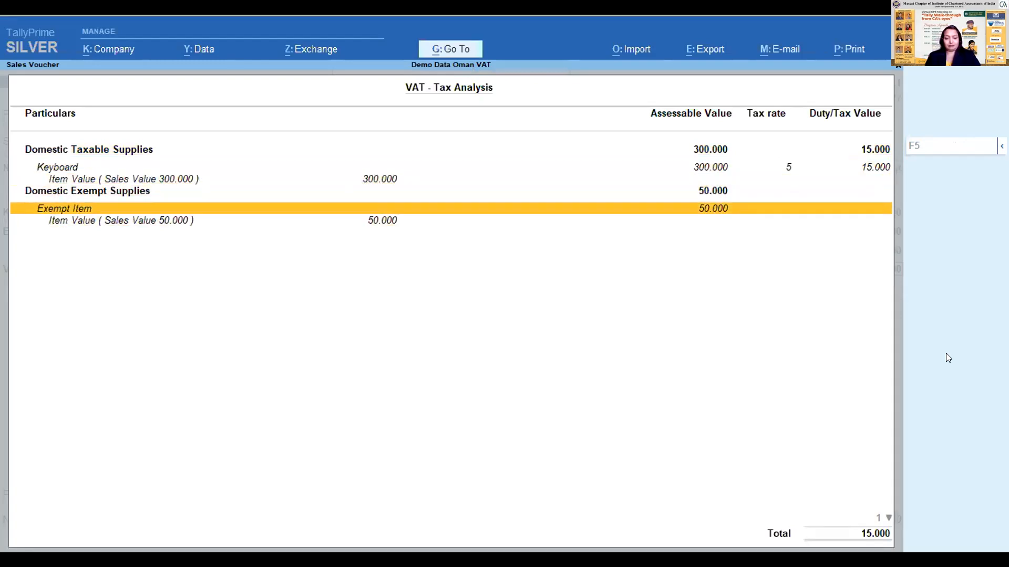
{"action": "key", "text": "Up"}
{"action": "key", "text": "Up"}
{"action": "key", "text": "Up"}
{"action": "key", "text": "Up"}
{"action": "key", "text": "Escape"}
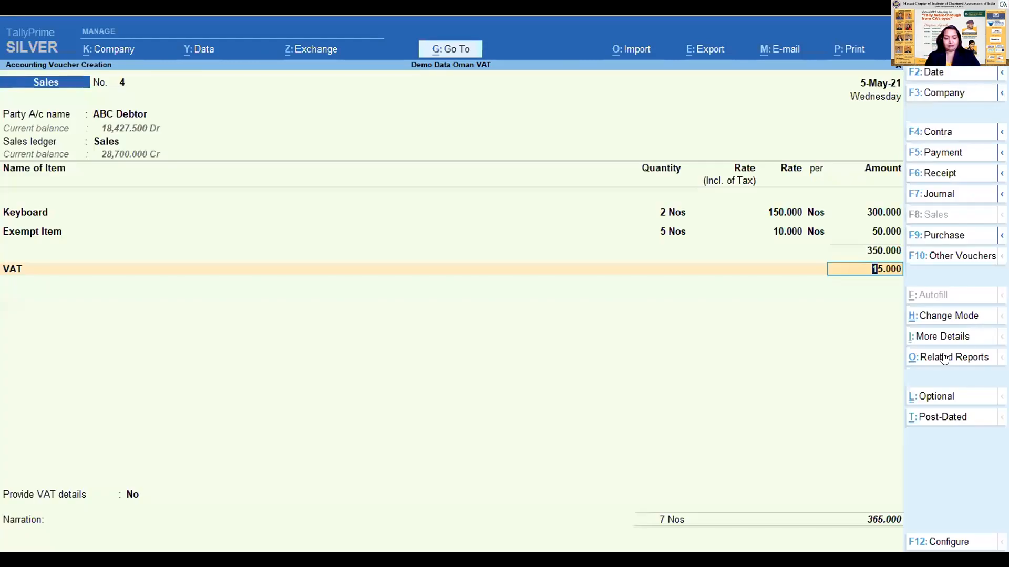
- Accept the VAT amount and remaining details, save the sales voucher, and return to the Gateway of Tally
{"action": "key", "text": "Return"}
{"action": "key", "text": "Return"}
{"action": "key", "text": "Return"}
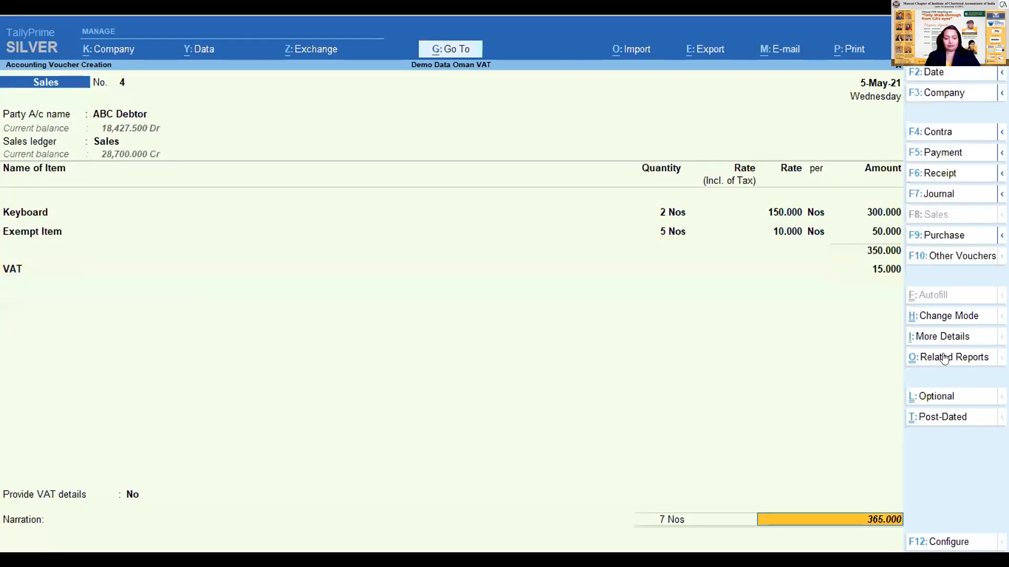
{"action": "key", "text": "Return"}
{"action": "key", "text": "Return"}
{"action": "key", "text": "Return"}
{"action": "key", "text": "Return"}
{"action": "key", "text": "Return"}
{"action": "key", "text": "Return"}
{"action": "key", "text": "Return"}
{"action": "key", "text": "Return"}
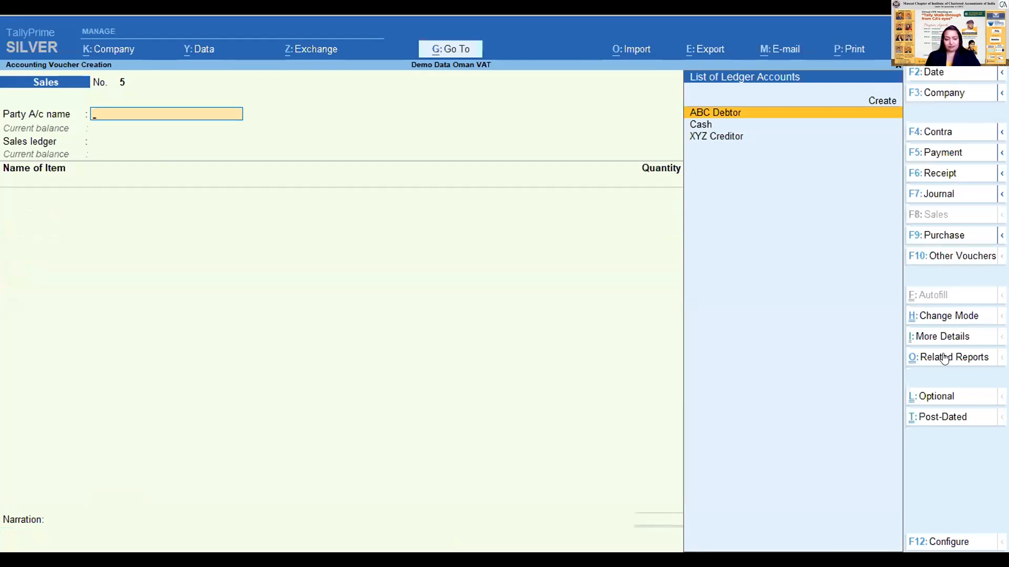
{"action": "key", "text": "Escape"}
{"action": "key", "text": "Up"}
{"action": "key", "text": "Up"}
{"action": "key", "text": "Up"}
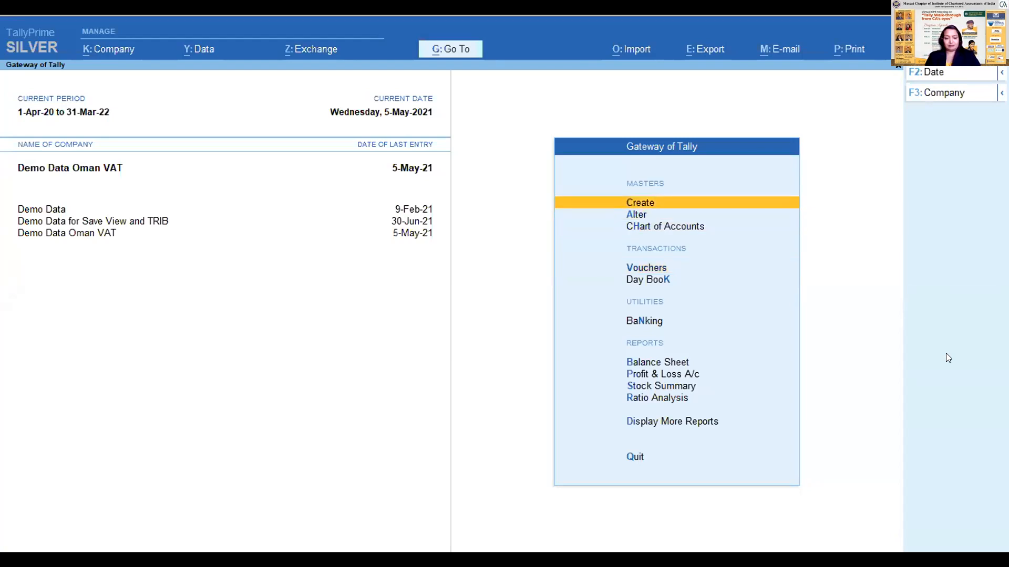
- Start a new ledger master and name it Alpa Debtor
{"action": "key", "text": "Return"}
{"action": "key", "text": "Down"}
{"action": "key", "text": "Return"}
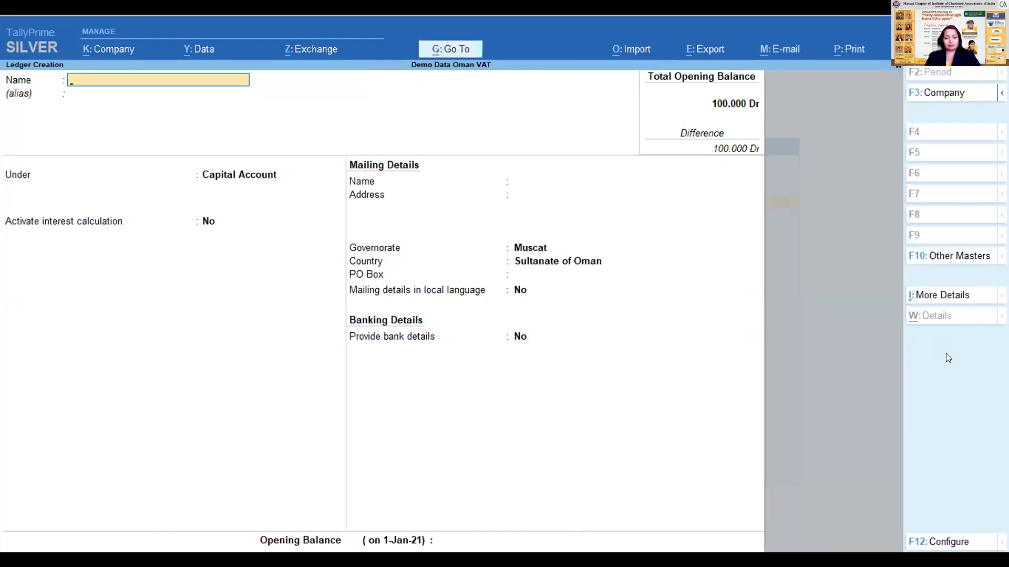
{"action": "type", "text": "Alpa Debtor"}
{"action": "key", "text": "Return"}
- Place the Alpa Debtor ledger under Sundry Debtors, leave its VATIN blank with the other defaults kept, and save it
{"action": "key", "text": "Return"}
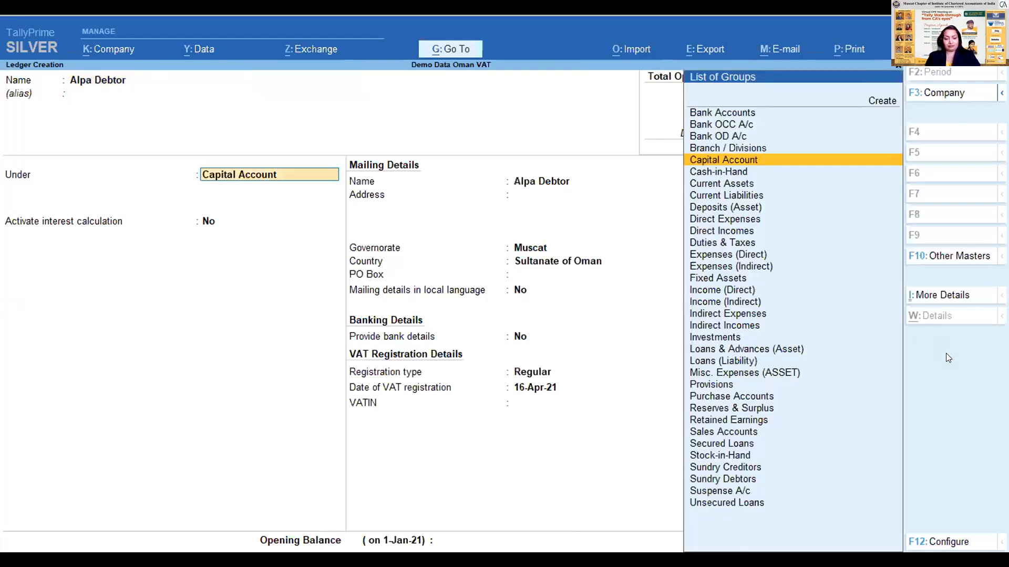
{"action": "type", "text": "sun"}
{"action": "key", "text": "Down"}
{"action": "key", "text": "Return"}
{"action": "key", "text": "Return"}
{"action": "key", "text": "Return"}
{"action": "key", "text": "Return"}
{"action": "key", "text": "Return"}
{"action": "key", "text": "Return"}
{"action": "key", "text": "Return"}
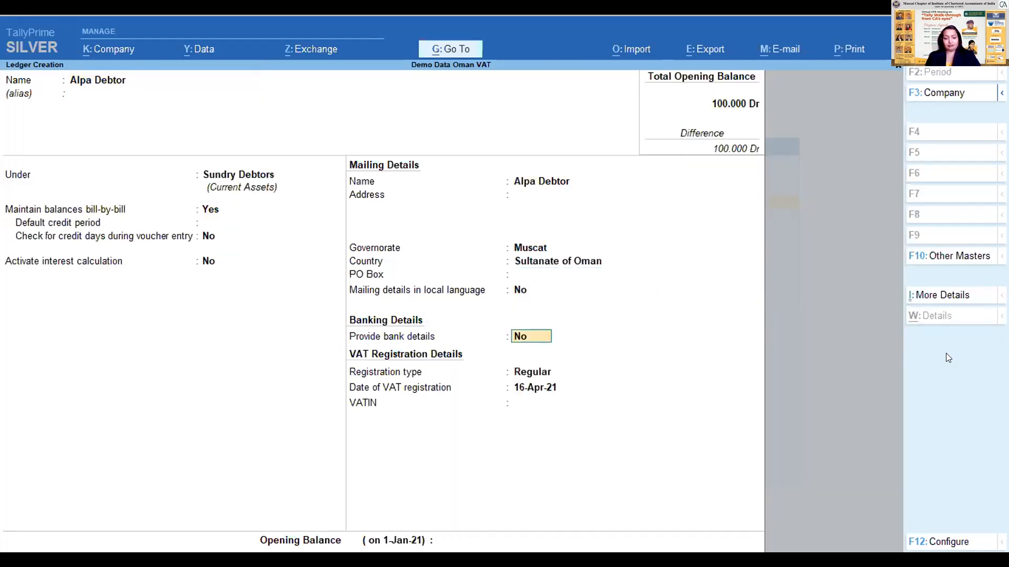
{"action": "key", "text": "Return"}
{"action": "key", "text": "Return"}
{"action": "key", "text": "Return"}
{"action": "key", "text": "Return"}
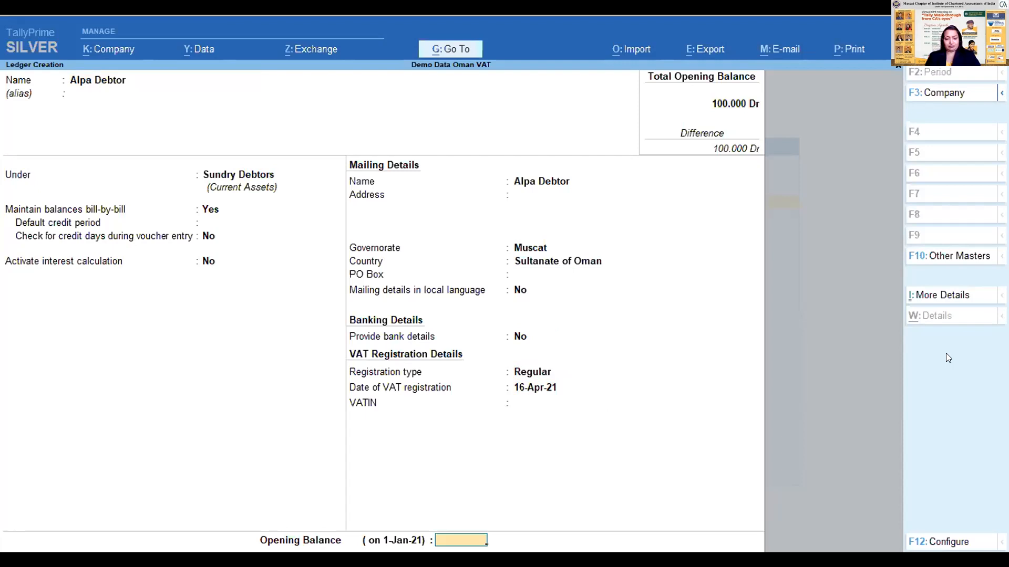
{"action": "key", "text": "Return"}
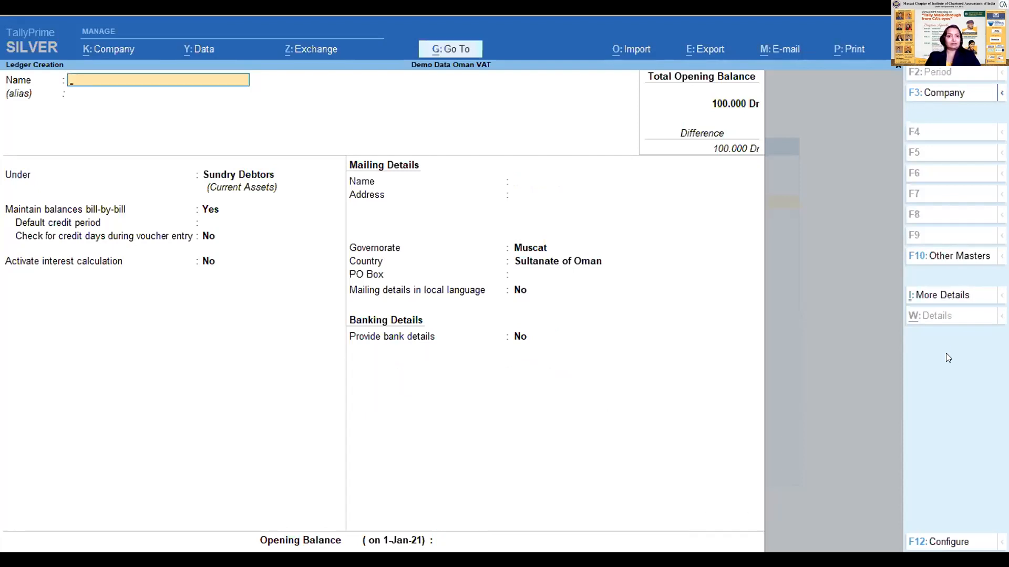
- Name the next ledger Beta Creditor and place it under Sundry Creditors
{"action": "type", "text": "editor"}
{"action": "key", "text": "Return"}
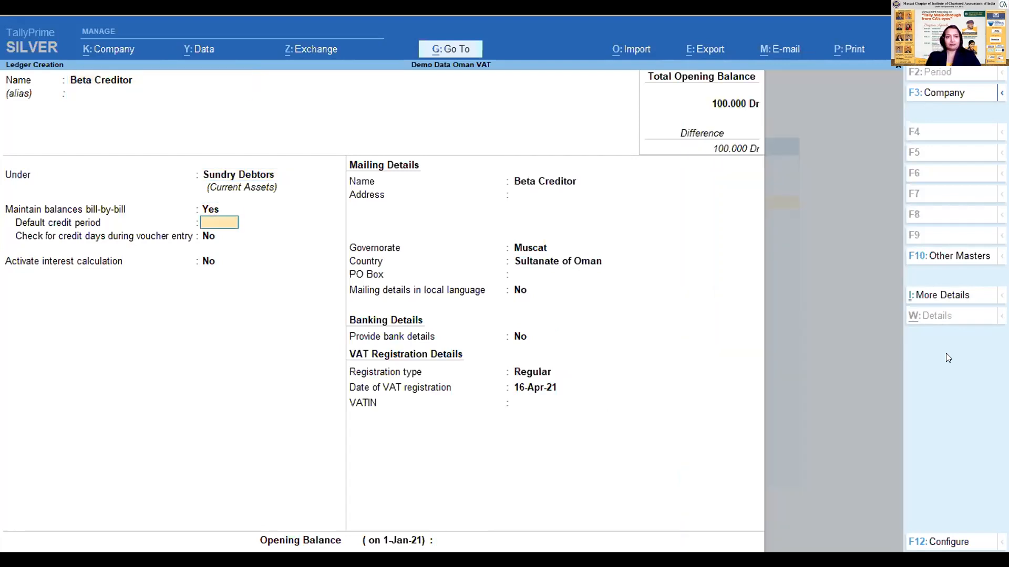
{"action": "key", "text": "Return"}
{"action": "type", "text": "credit"}
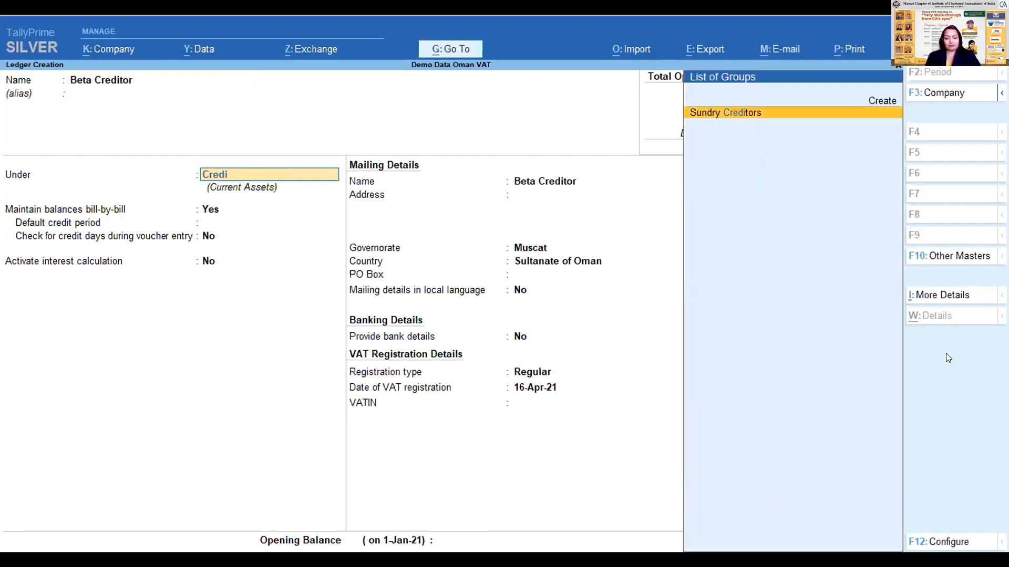
{"action": "key", "text": "Return"}
{"action": "key", "text": "Return"}
{"action": "key", "text": "Return"}
{"action": "key", "text": "Return"}
- Keep the remaining defaults with a blank VATIN, save the Beta Creditor ledger, and return to the Gateway of Tally
{"action": "key", "text": "Return"}
{"action": "key", "text": "Return"}
{"action": "key", "text": "Return"}
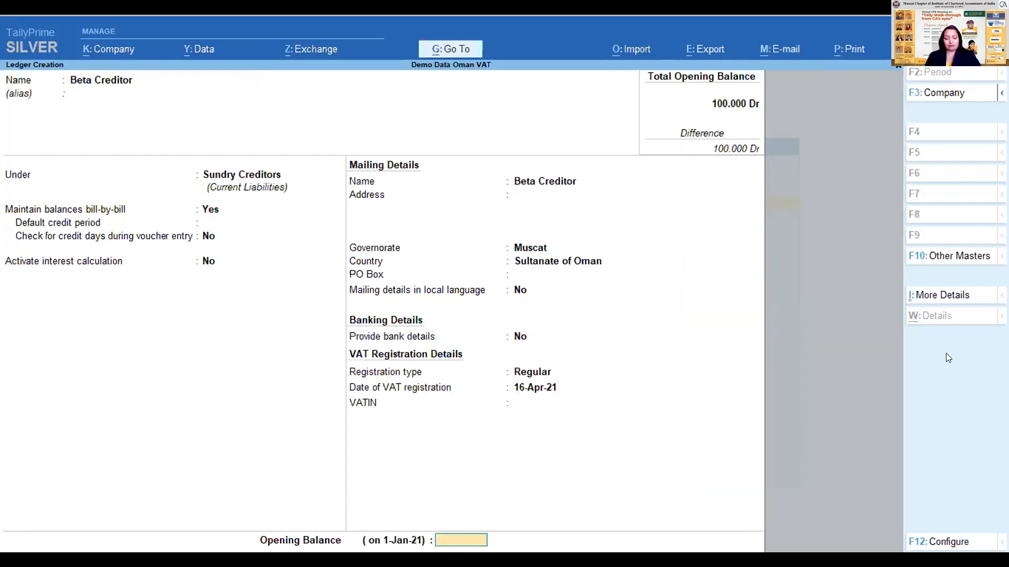
{"action": "key", "text": "Return"}
{"action": "key", "text": "Return"}
{"action": "key", "text": "Escape"}
{"action": "key", "text": "Return"}
{"action": "key", "text": "Escape"}
{"action": "key", "text": "Escape"}
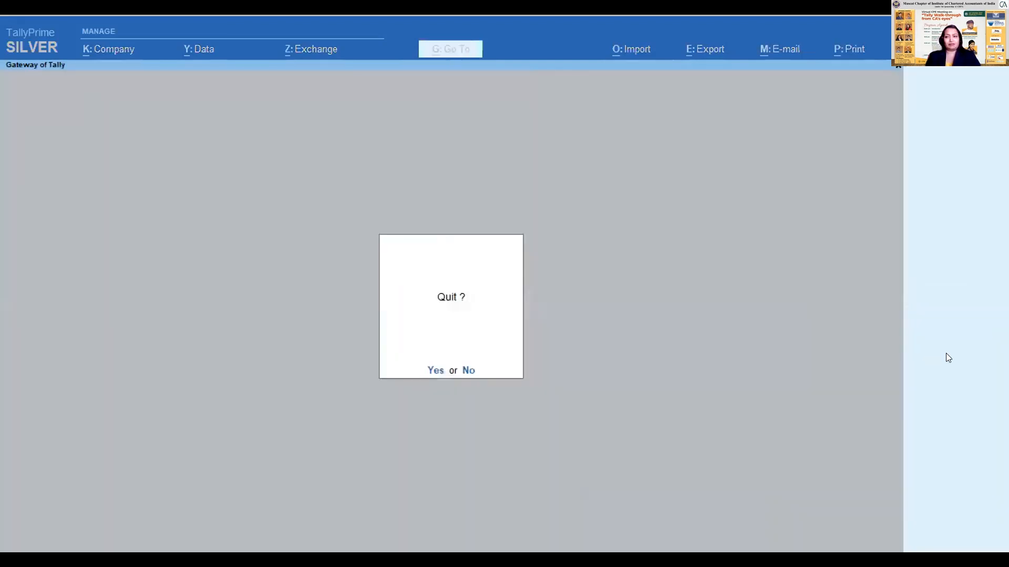
{"action": "key", "text": "Escape"}
- Open Display More Reports from the Gateway of Tally
{"action": "key", "text": "Up"}
{"action": "key", "text": "Up"}
{"action": "key", "text": "Up"}
{"action": "key", "text": "Up"}
{"action": "key", "text": "Down"}
{"action": "key", "text": "Down"}
{"action": "key", "text": "Up"}
{"action": "key", "text": "Down"}
{"action": "key", "text": "Up"}
- Open the statutory VAT Reports
{"action": "key", "text": "Down"}
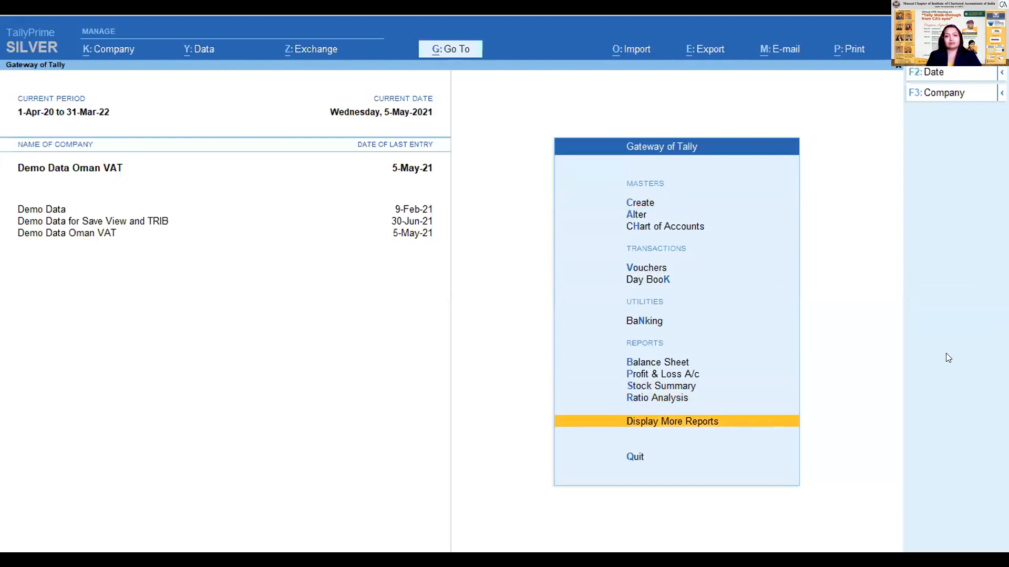
{"action": "key", "text": "Return"}
{"action": "key", "text": "Down"}
- Open Update Party VATIN for All Items to list the parties with pending details
{"action": "key", "text": "Down"}
{"action": "key", "text": "Down"}
{"action": "key", "text": "Down"}
{"action": "key", "text": "Down"}
{"action": "key", "text": "Down"}
{"action": "key", "text": "Down"}
{"action": "key", "text": "Down"}
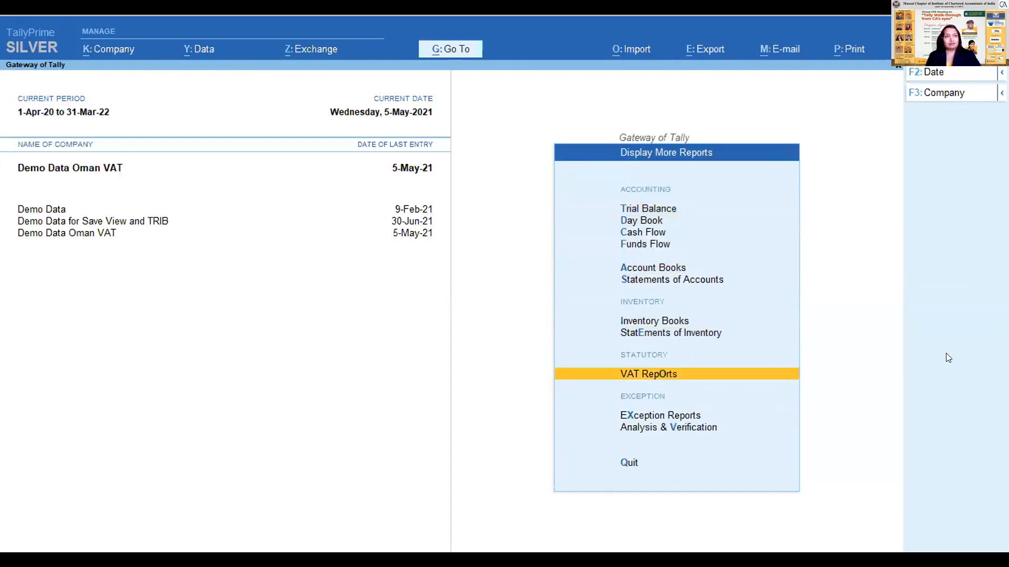
{"action": "key", "text": "Return"}
{"action": "key", "text": "Down"}
{"action": "key", "text": "Down"}
{"action": "key", "text": "Down"}
{"action": "key", "text": "Down"}
{"action": "key", "text": "Down"}
{"action": "key", "text": "Down"}
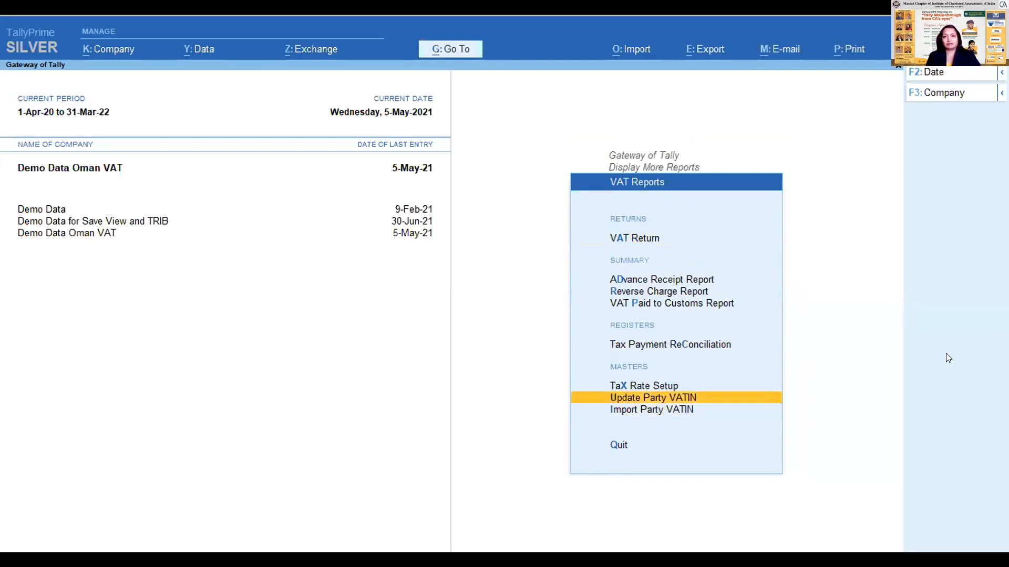
{"action": "key", "text": "Return"}
{"action": "key", "text": "Down"}
{"action": "key", "text": "Up"}
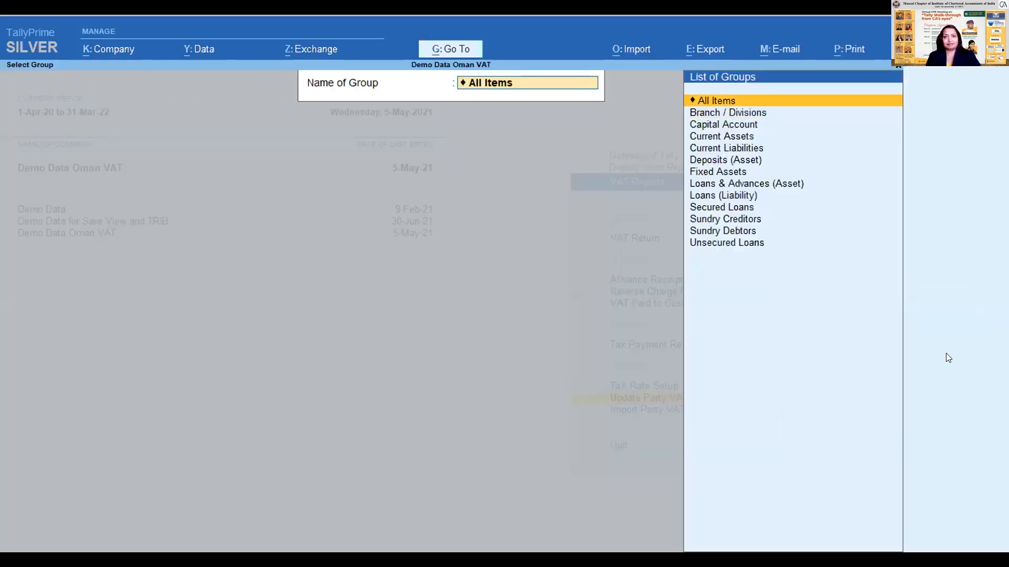
{"action": "key", "text": "BackSpace"}
{"action": "key", "text": "BackSpace"}
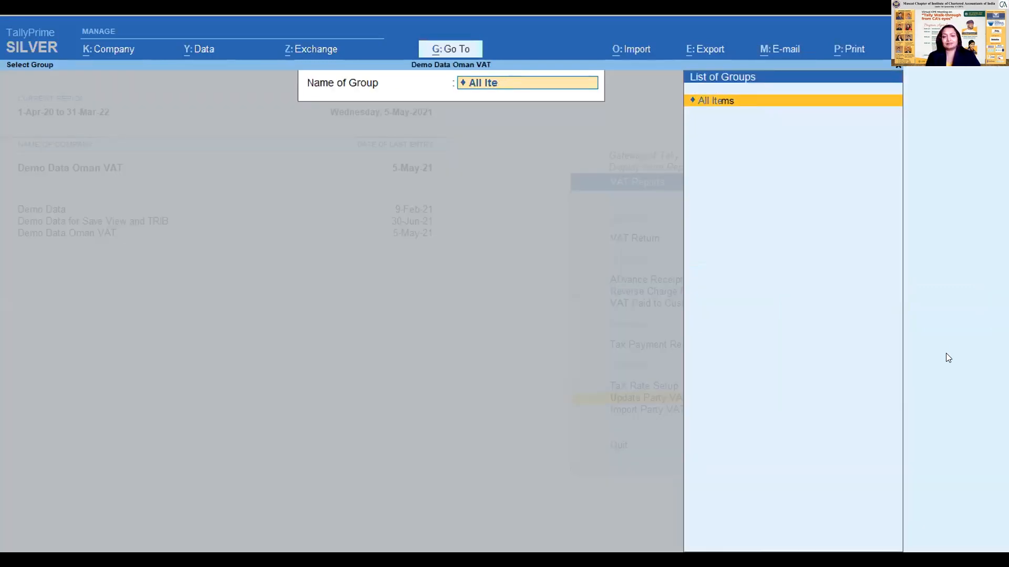
{"action": "key", "text": "Return"}
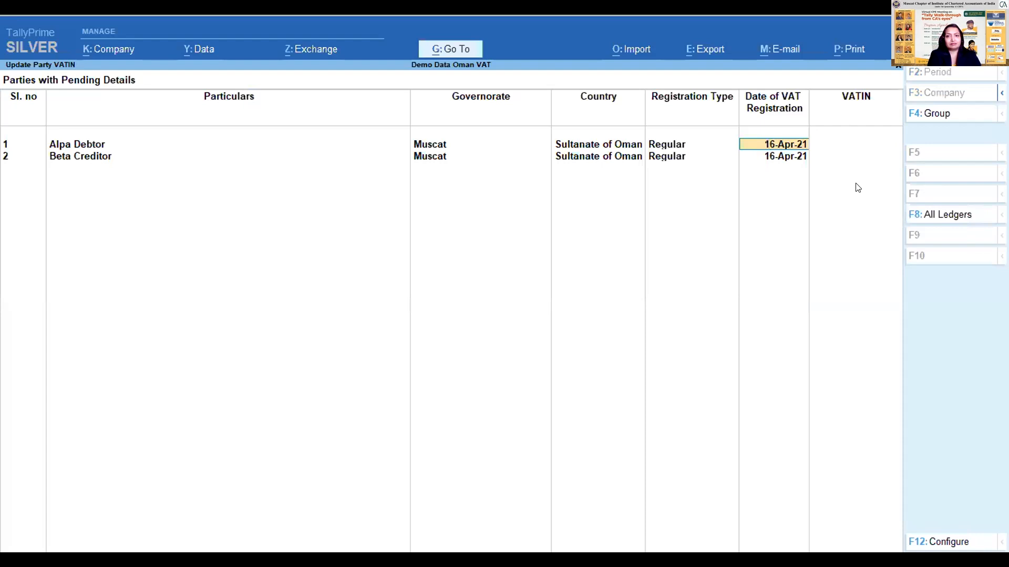
{"action": "key", "text": "Return"}
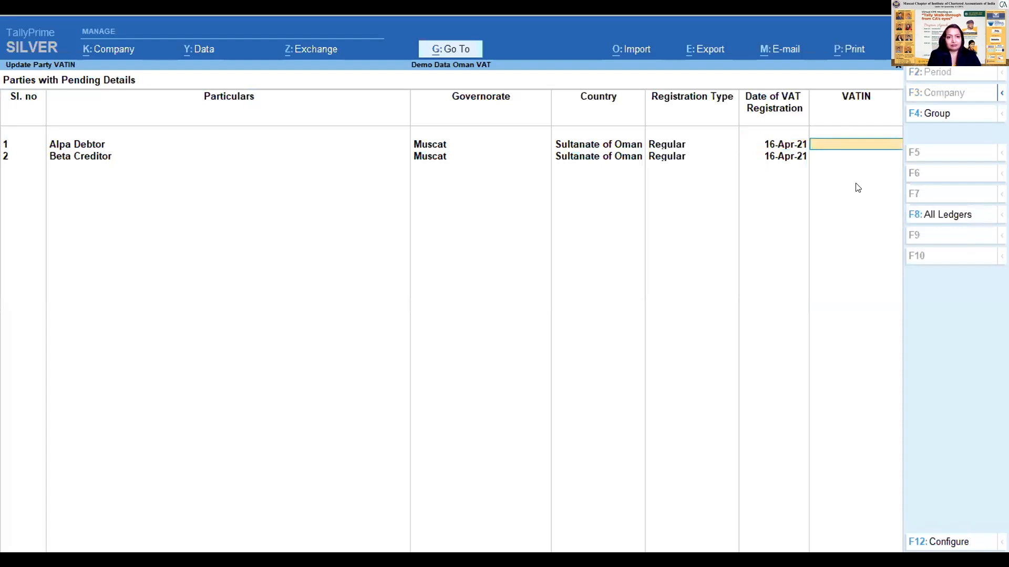
{"action": "key", "text": "F4"}
{"action": "key", "text": "Escape"}
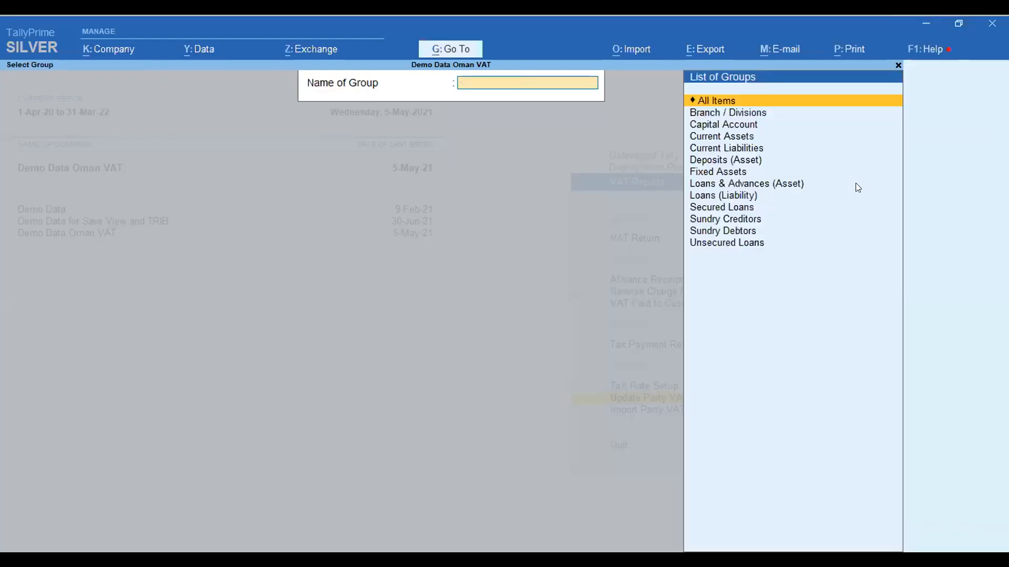
{"action": "key", "text": "Escape"}
{"action": "key", "text": "Escape"}
{"action": "key", "text": "Down"}
{"action": "key", "text": "Up"}
{"action": "key", "text": "Return"}
- Change the registration type of Alpa Debtor to Unregistered in the pending parties list
{"action": "key", "text": "Return"}
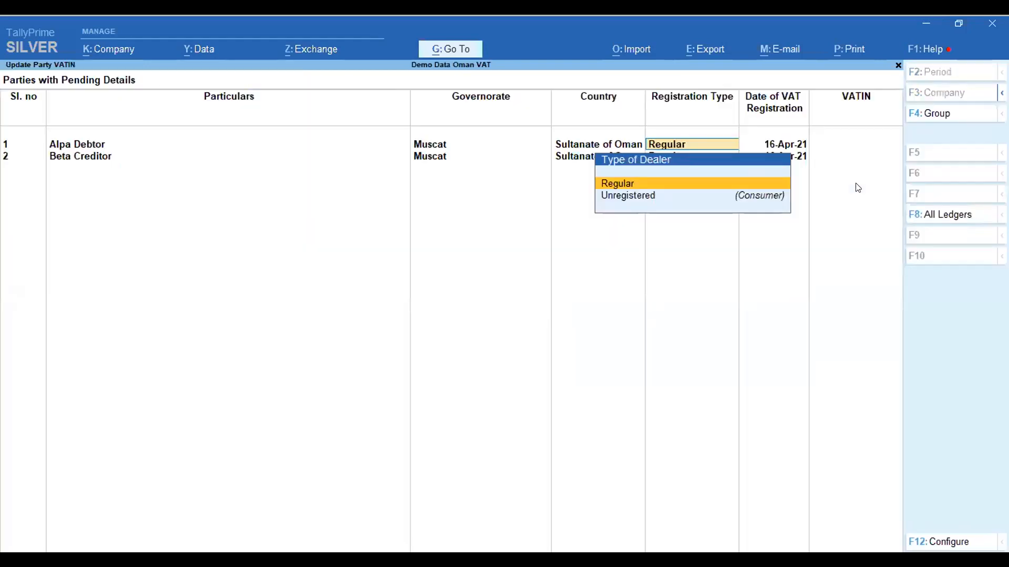
{"action": "key", "text": "Escape"}
{"action": "key", "text": "Return"}
{"action": "key", "text": "Return"}
{"action": "key", "text": "Down"}
- Keep Beta Creditor as Regular, enter its VATIN, accept the party updates, and return to the VAT Reports
{"action": "key", "text": "Return"}
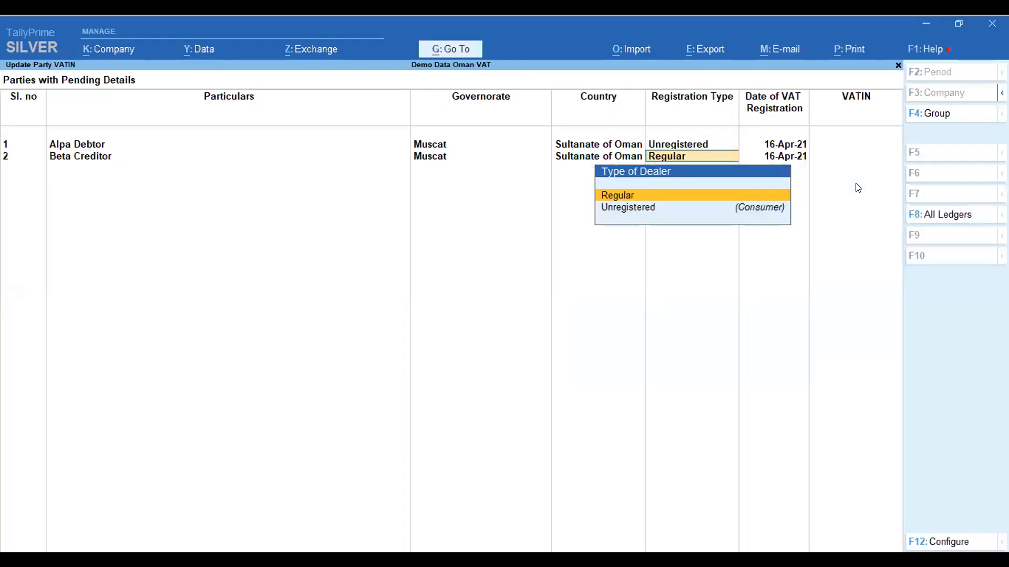
{"action": "key", "text": "Return"}
{"action": "key", "text": "Return"}
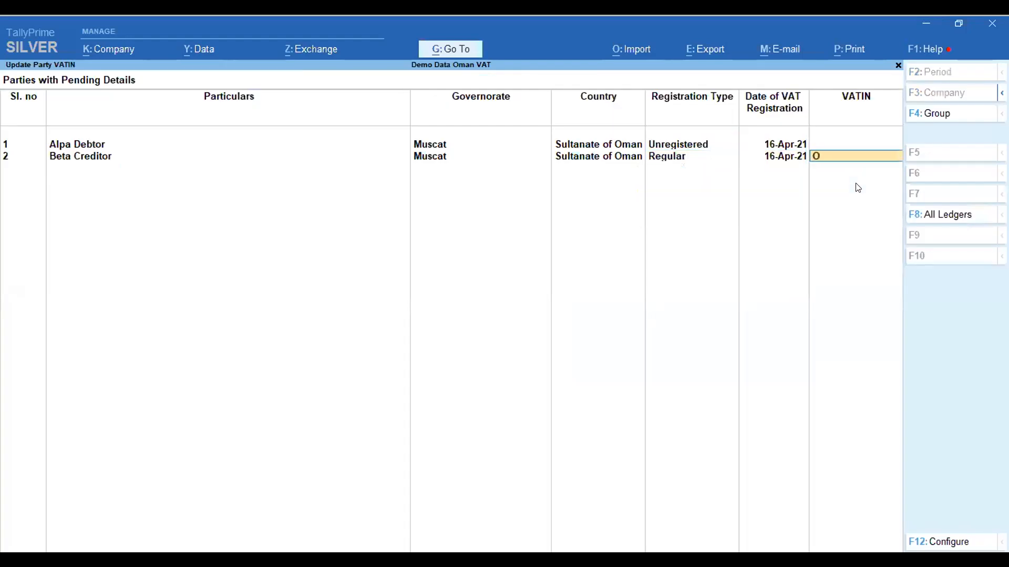
{"action": "type", "text": "OMr112131342424"}
{"action": "key", "text": "Return"}
{"action": "key", "text": "Return"}
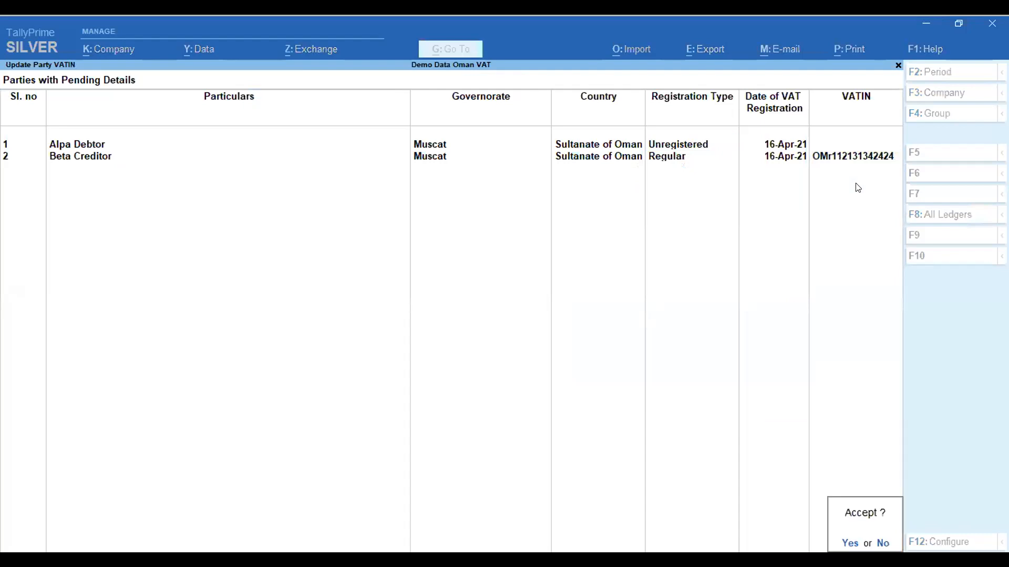
{"action": "key", "text": "Return"}
{"action": "key", "text": "Escape"}
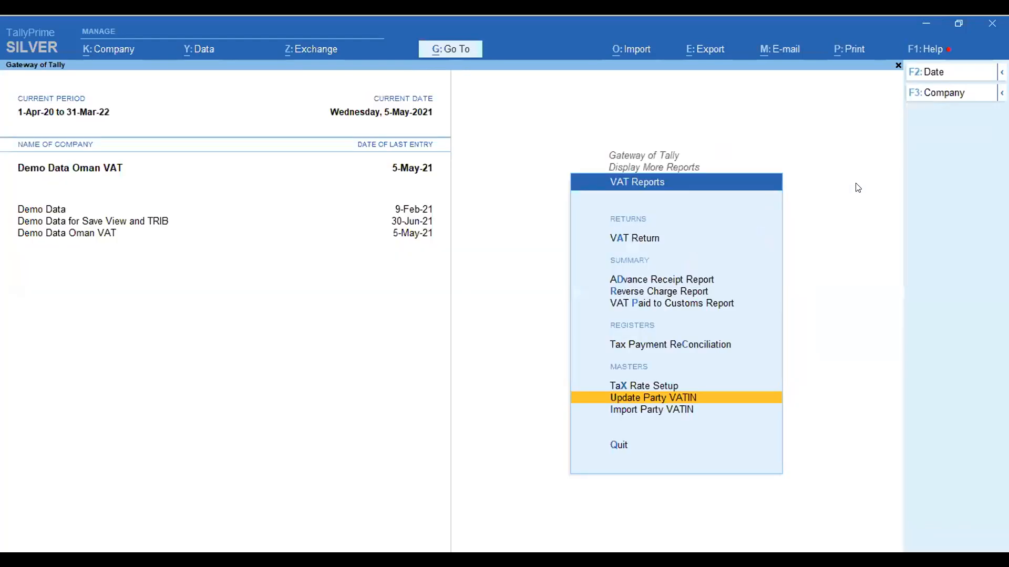
- Open Tax Rate Setup, examine which stock items are taxed at 5% and which are exempt, and close it
{"action": "key", "text": "x"}
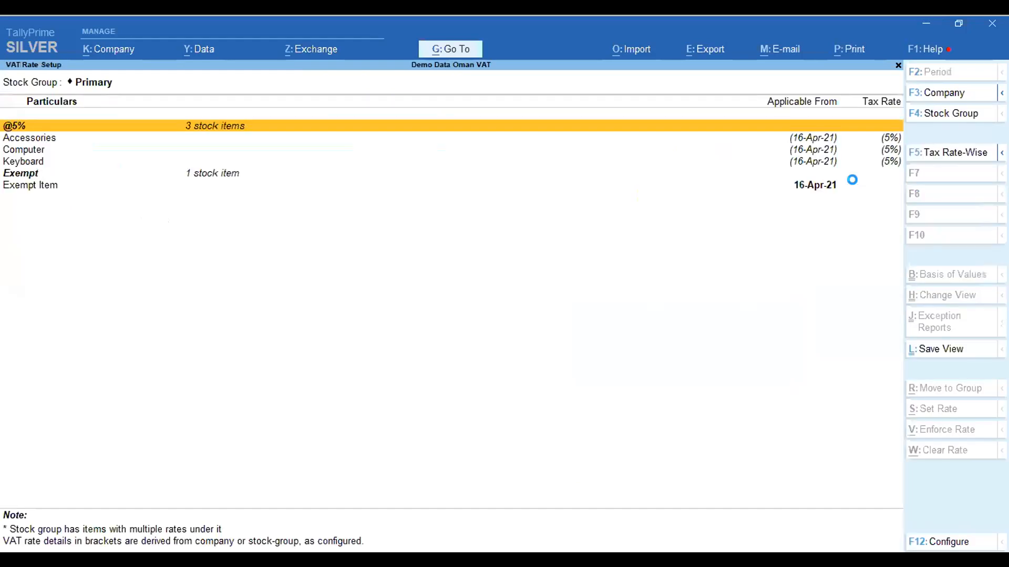
{"action": "key", "text": "Down"}
{"action": "key", "text": "Down"}
{"action": "key", "text": "Down"}
{"action": "key", "text": "Down"}
{"action": "key", "text": "Up"}
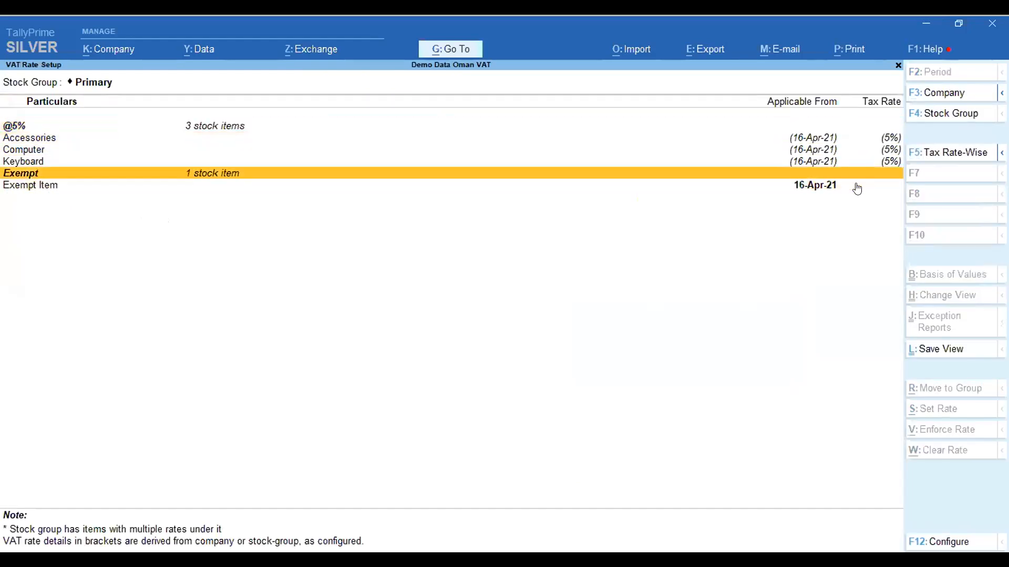
{"action": "key", "text": "Escape"}
{"action": "key", "text": "Up"}
{"action": "key", "text": "Down"}
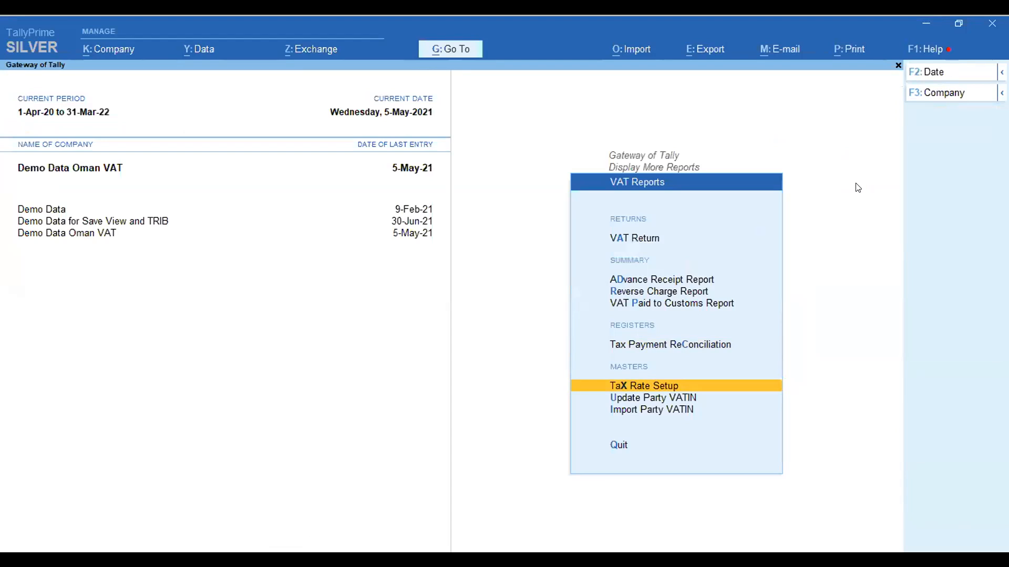
{"action": "key", "text": "Return"}
{"action": "key", "text": "Escape"}
{"action": "key", "text": "Escape"}
{"action": "key", "text": "Up"}
{"action": "key", "text": "Down"}
{"action": "key", "text": "Return"}
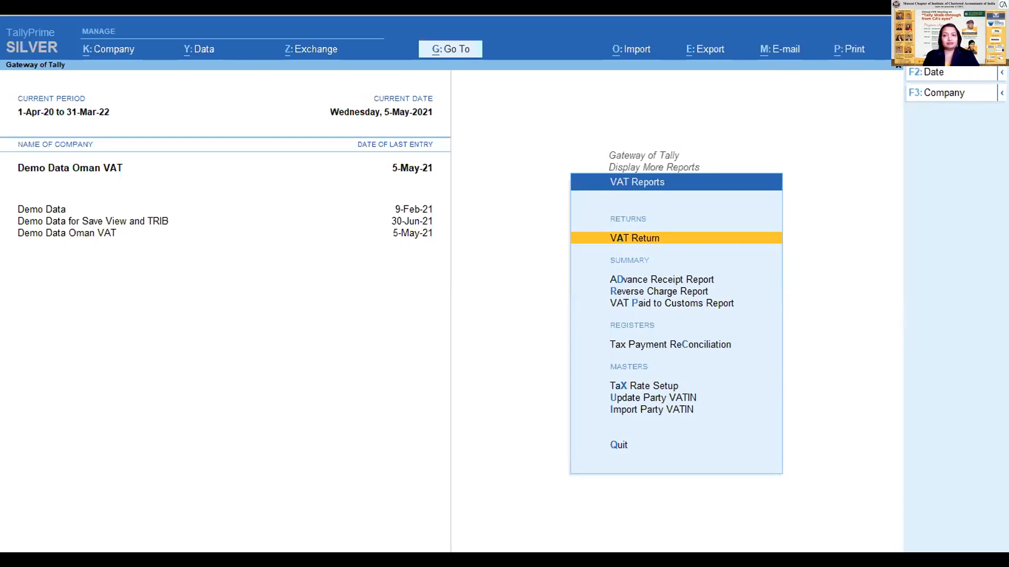
{"action": "key", "text": "alt+Tab"}
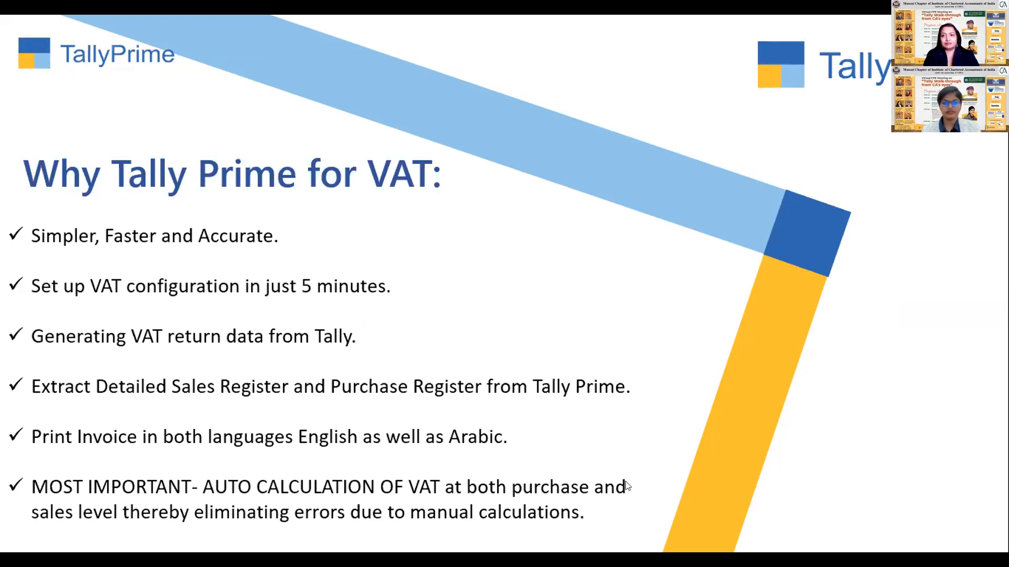
{"action": "left_click", "coordinate": [595, 352]}
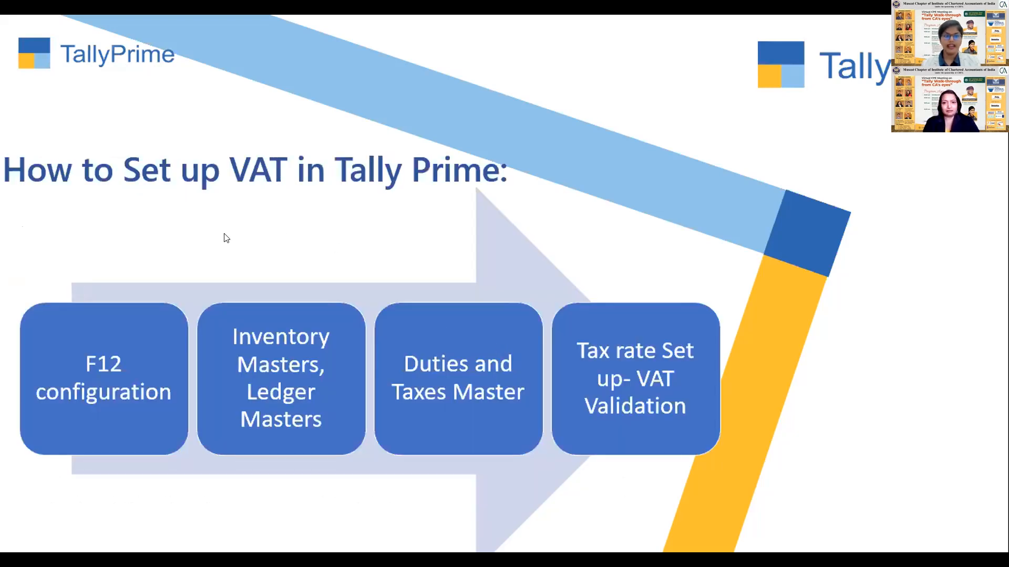